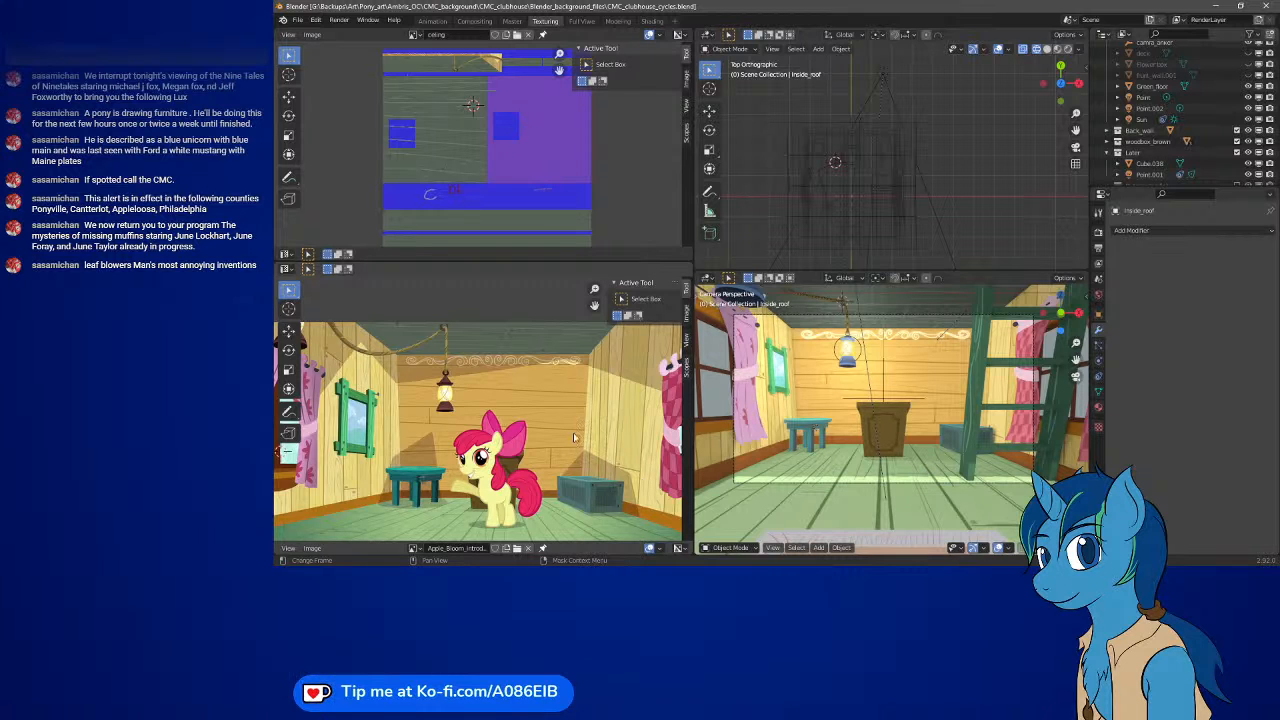
- Move the camera about 0.7 units along negative Y, away from the back wall, to widen the framing of the room
{"action": "scroll", "coordinate": [573, 432], "scroll_direction": "down", "scroll_amount": 1}
{"action": "middle_click_drag", "start_coordinate": [551, 455], "coordinate": [551, 433]}
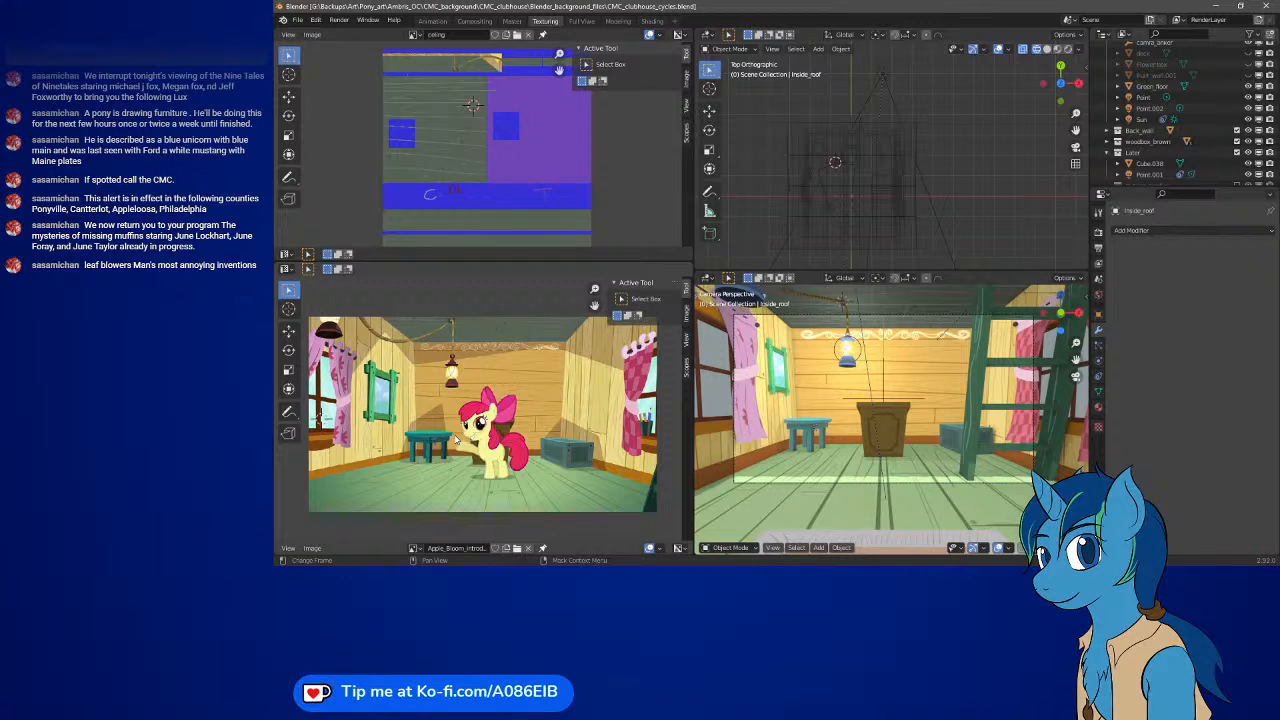
{"action": "right_click", "coordinate": [840, 486]}
{"action": "mouse_move", "coordinate": [840, 486]}
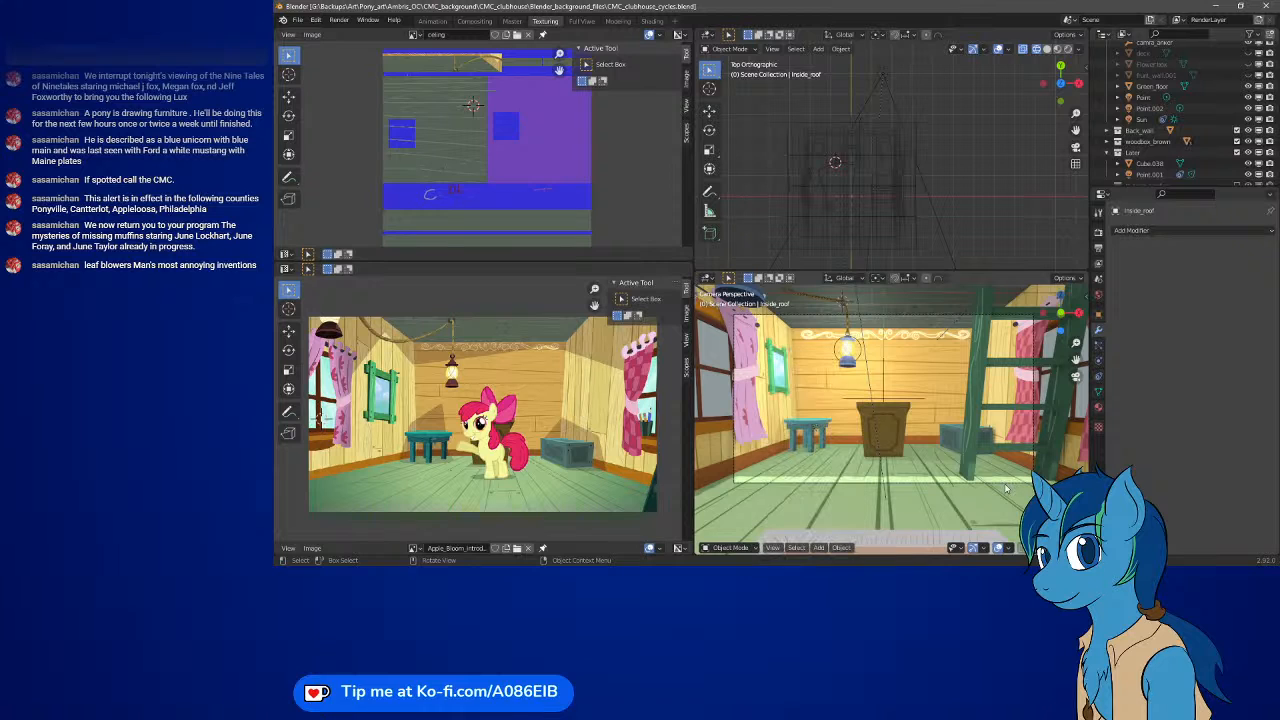
{"action": "left_click", "coordinate": [741, 318]}
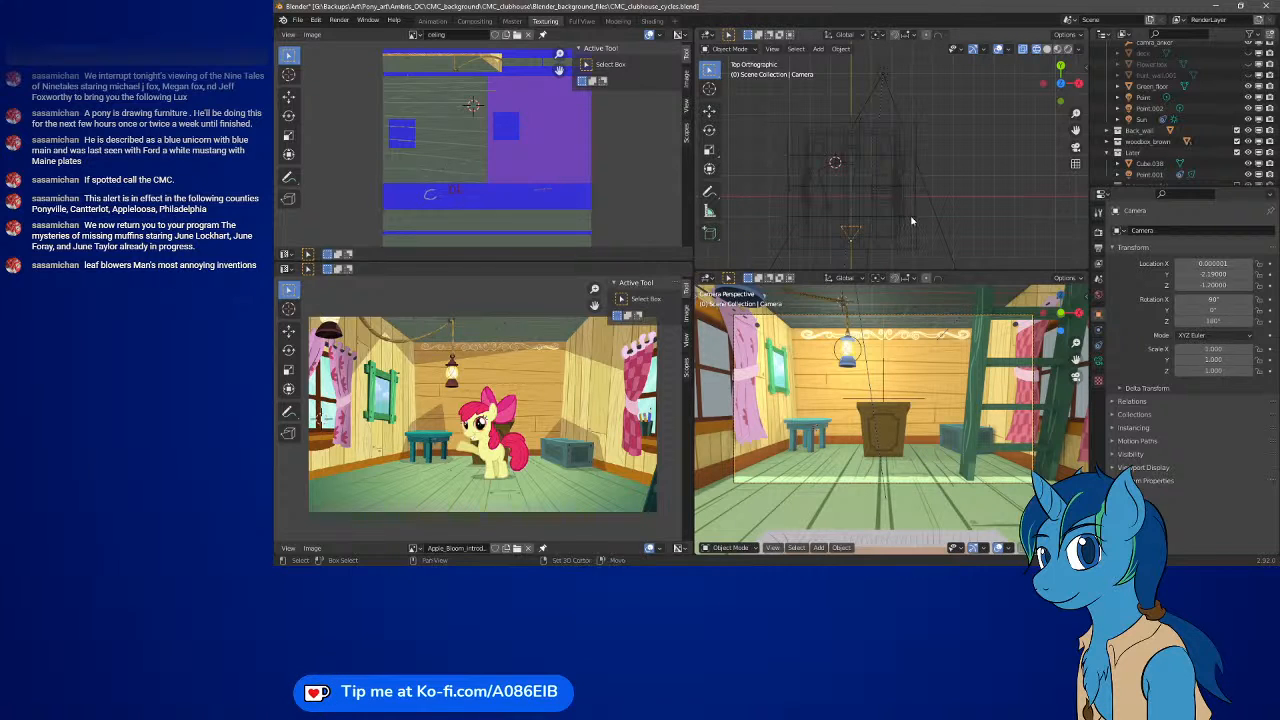
{"action": "middle_click_drag", "start_coordinate": [912, 216], "coordinate": [910, 134], "text": "shift"}
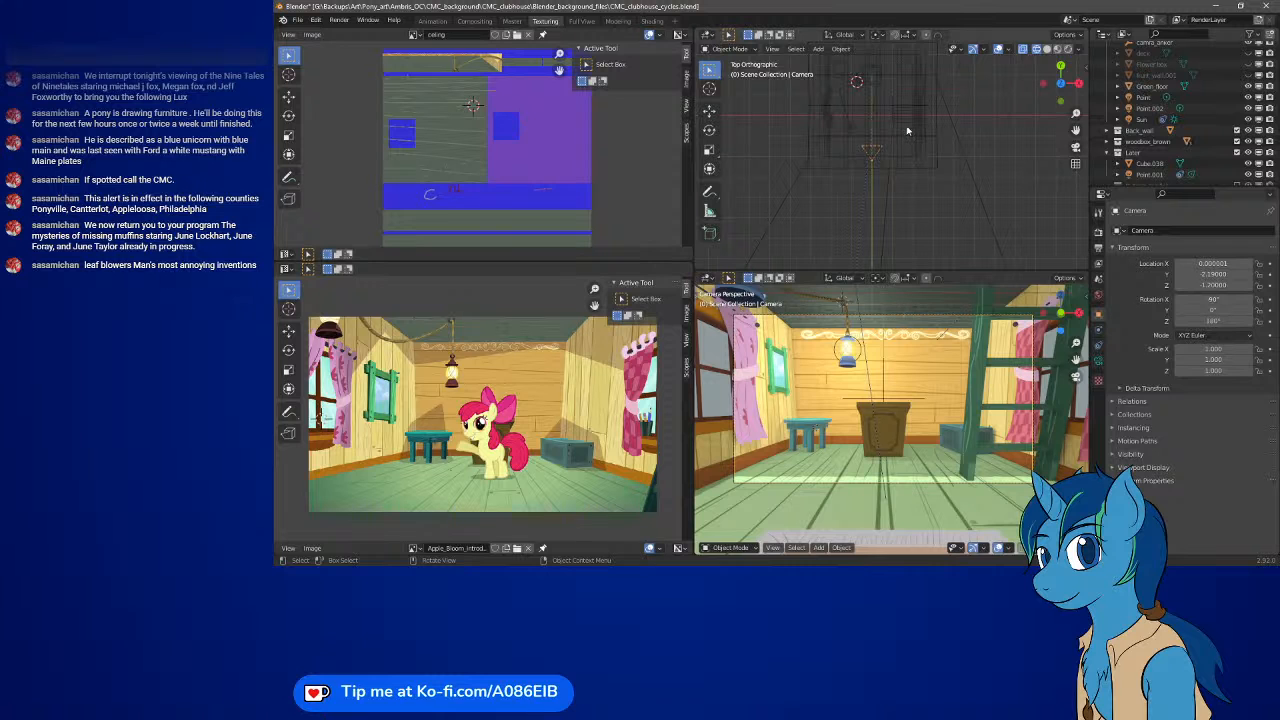
{"action": "key", "text": "g"}
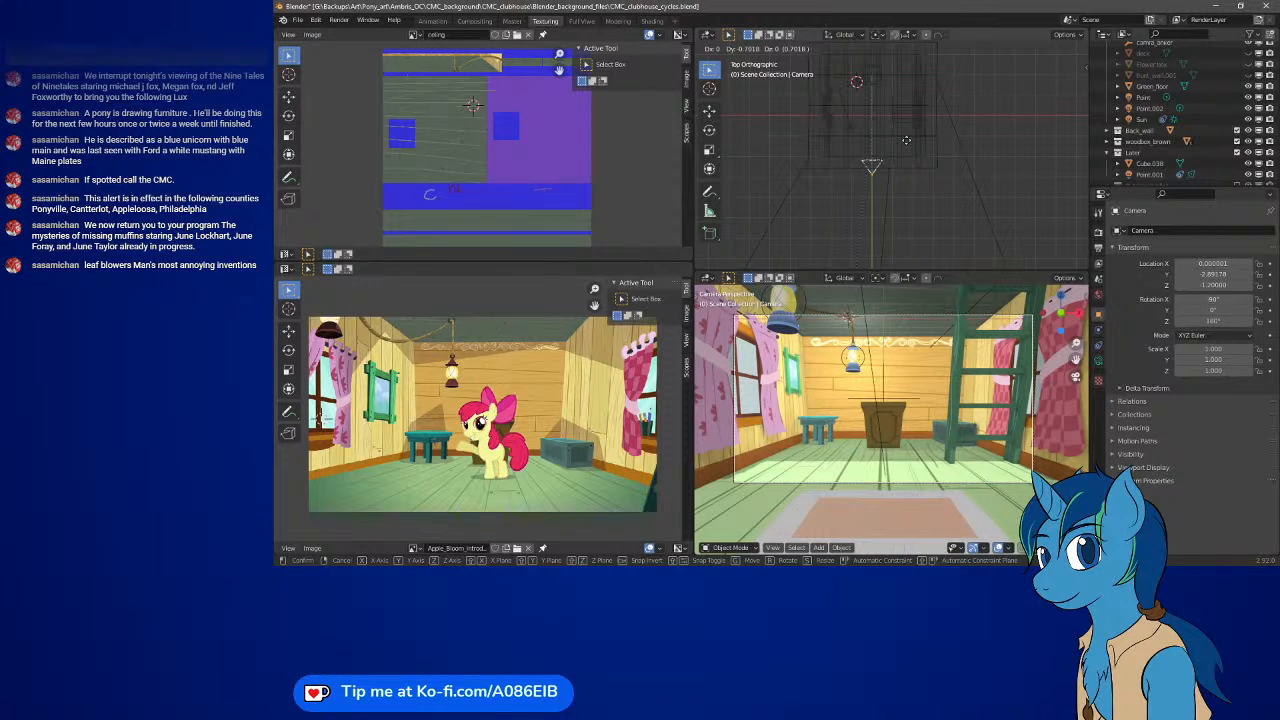
{"action": "left_click", "coordinate": [906, 140]}
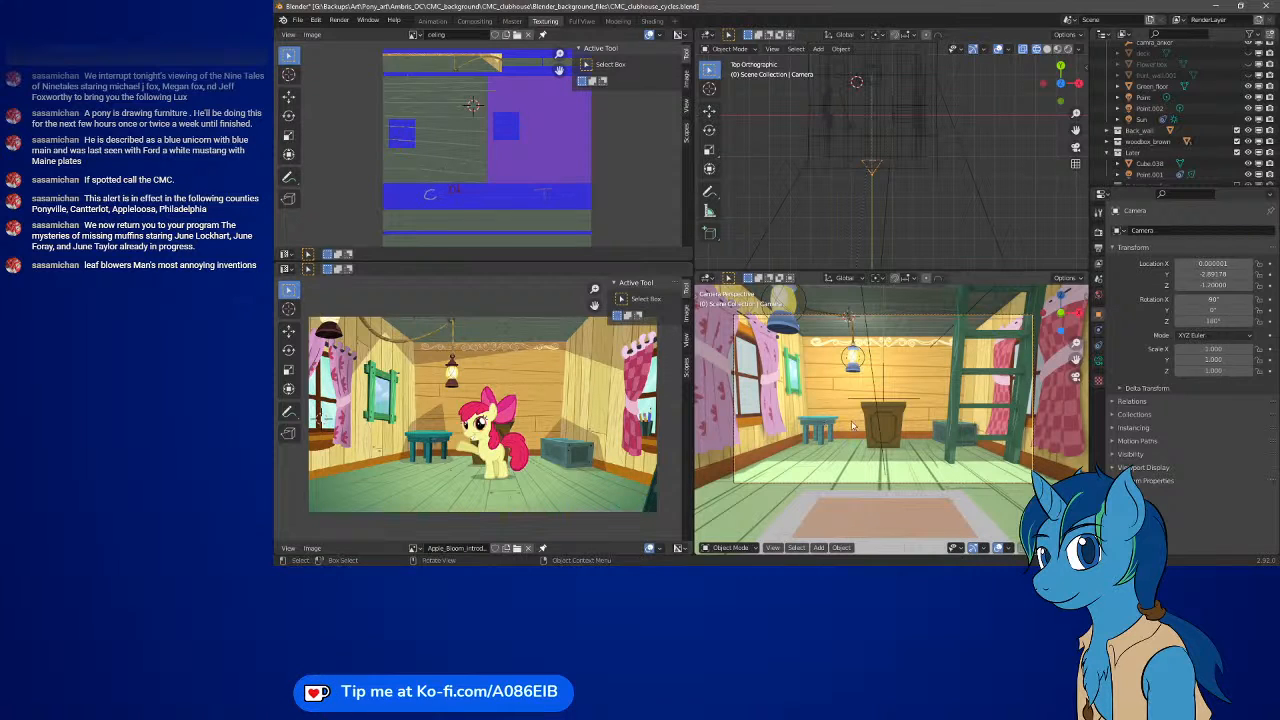
- Try to reposition the green ladder nearer the camera by moving and rotating it in the top view
{"action": "left_click", "coordinate": [960, 445]}
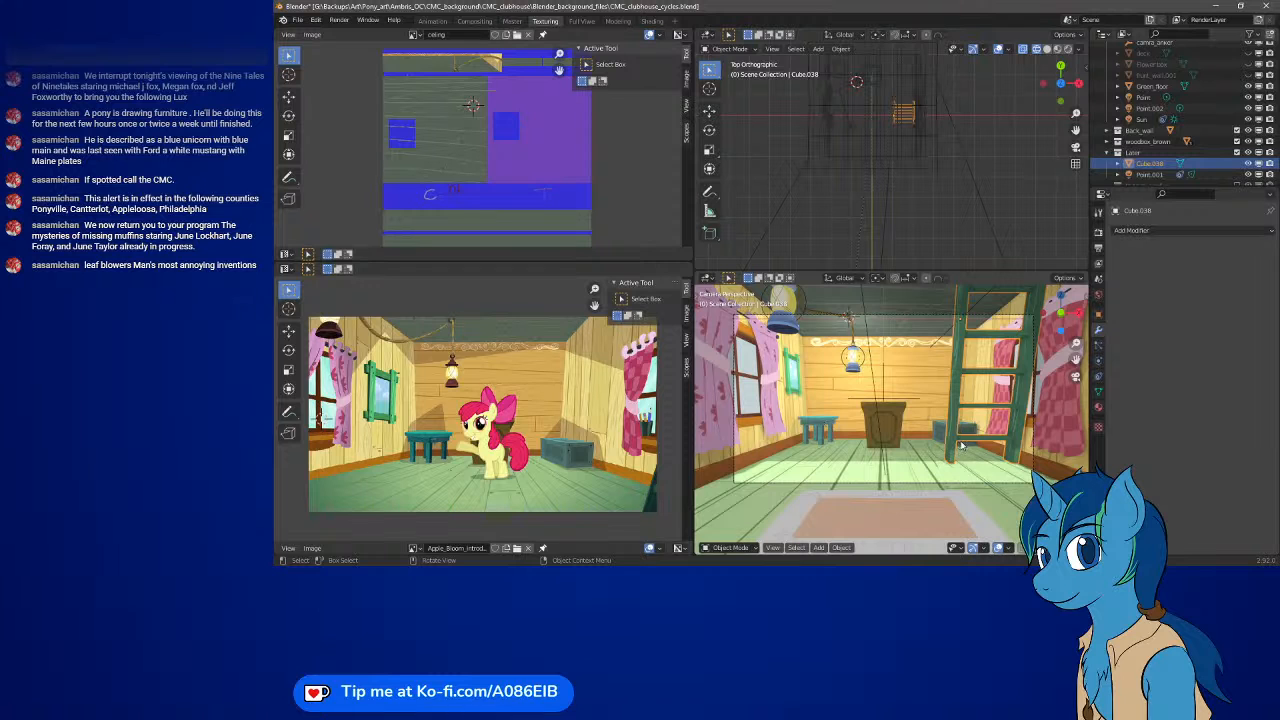
{"action": "key", "text": "g"}
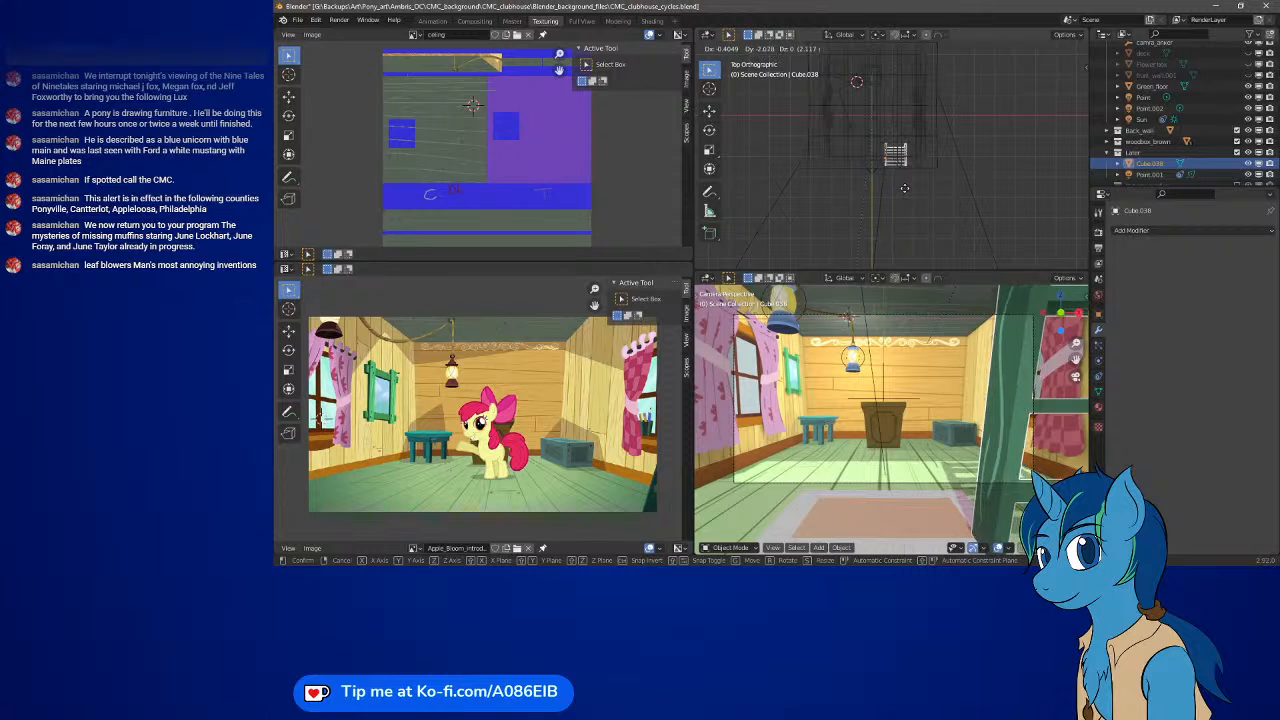
{"action": "left_click", "coordinate": [918, 193]}
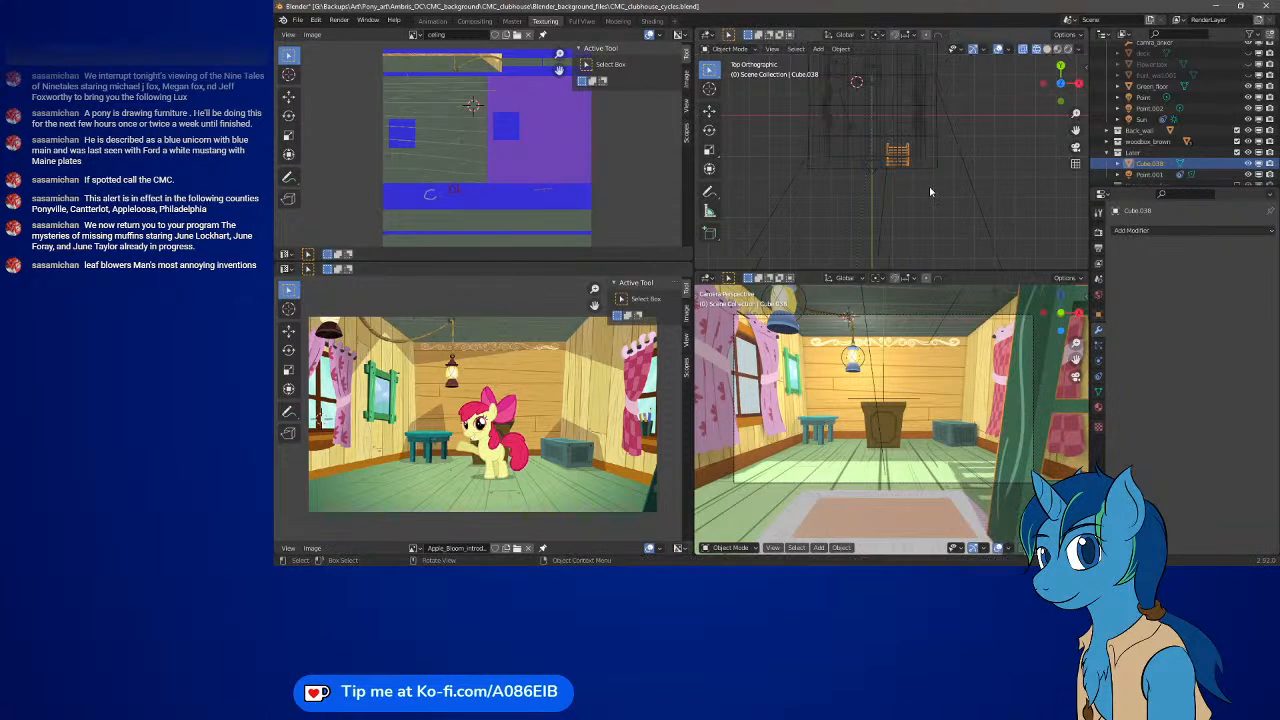
{"action": "key", "text": "r"}
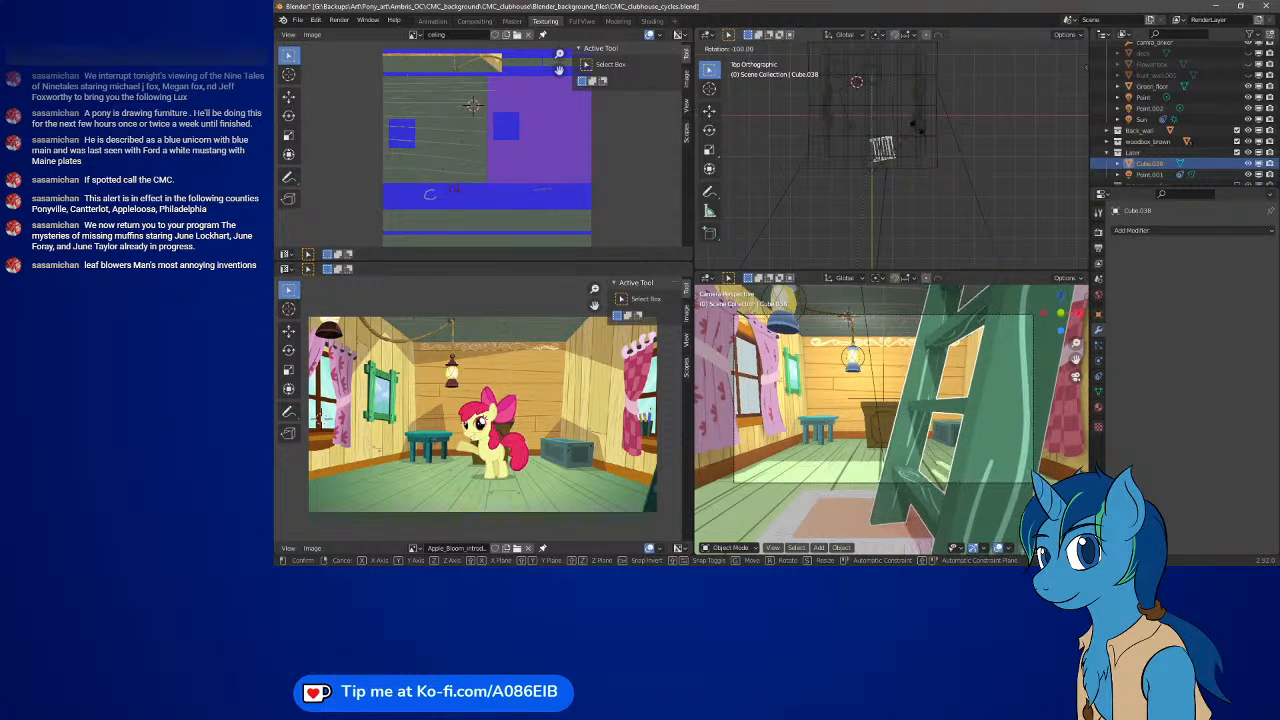
{"action": "left_click", "coordinate": [922, 128]}
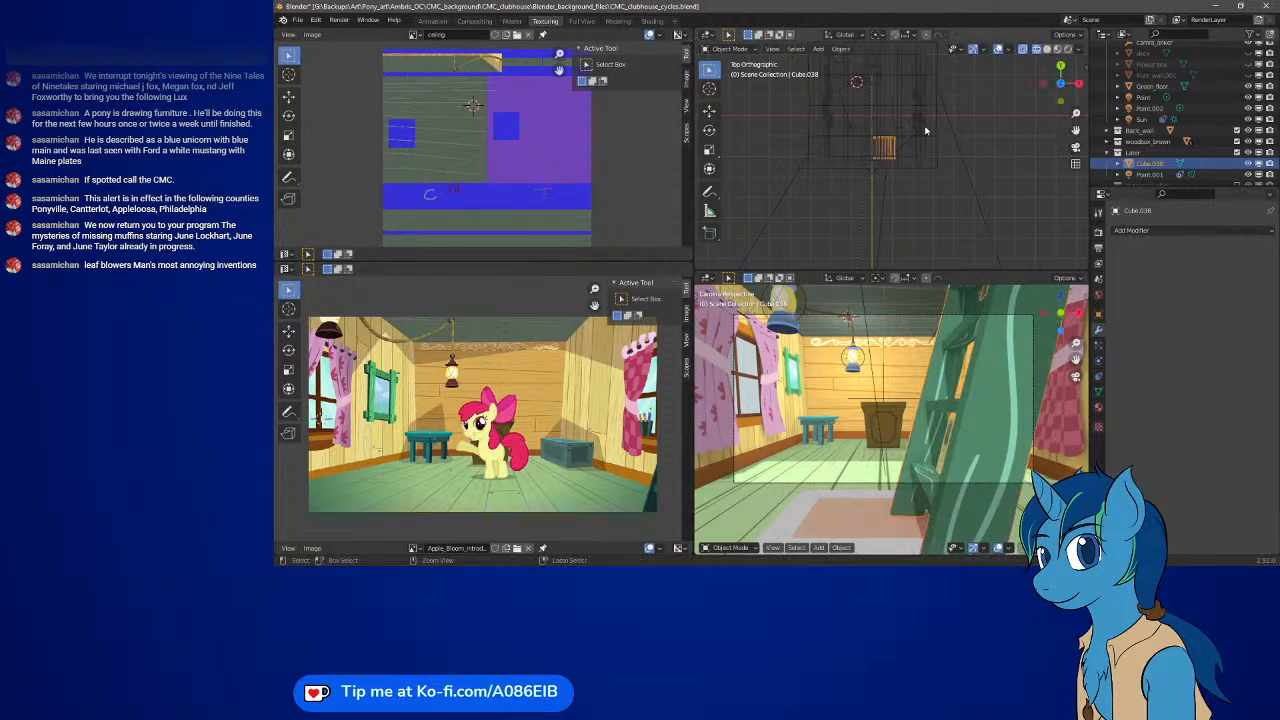
{"action": "key", "text": "g"}
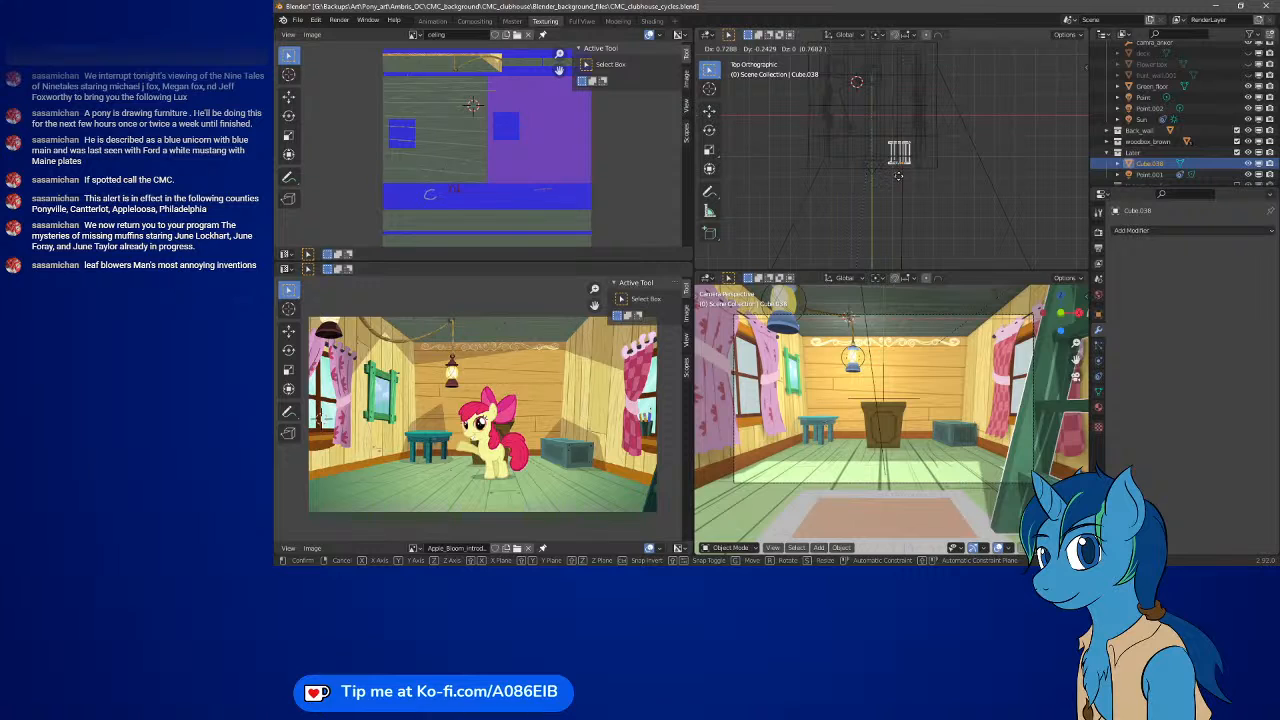
{"action": "left_click", "coordinate": [898, 176]}
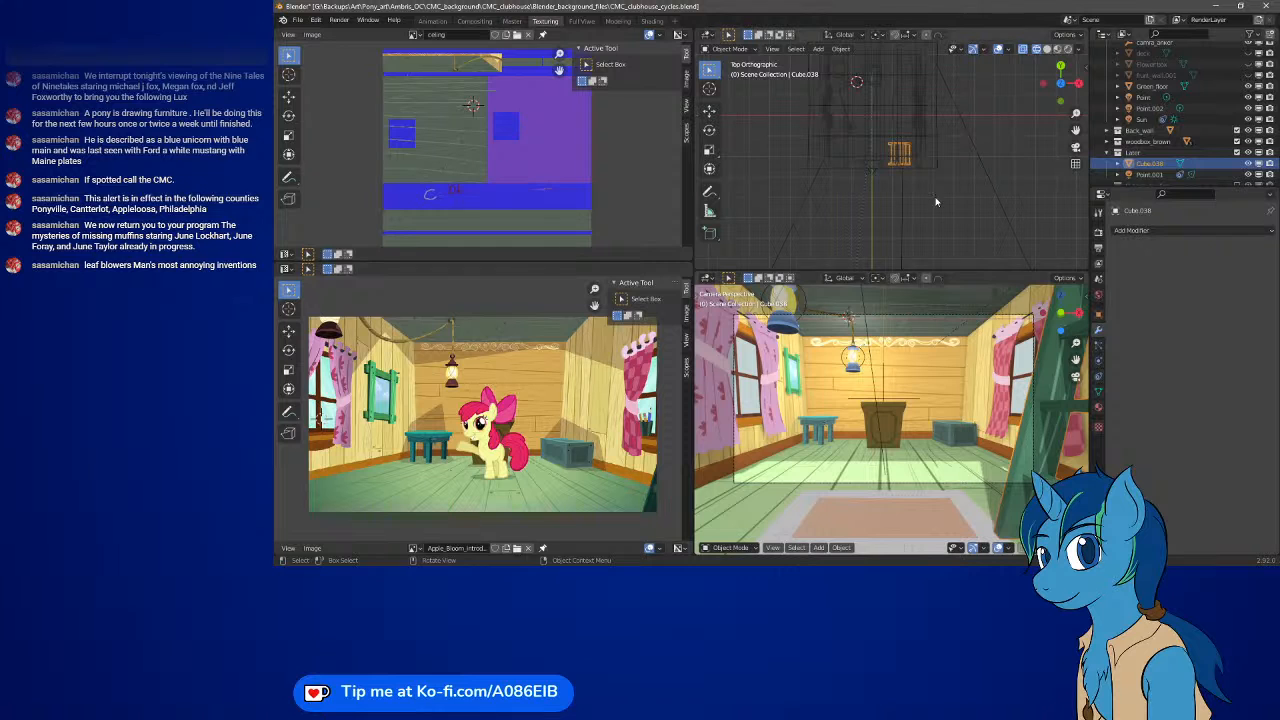
- Set the upper viewport's shading to Material Preview and inspect the ladder's placement from outside the house
{"action": "mouse_move", "coordinate": [937, 200]}
{"action": "middle_mouse_down"}
{"action": "mouse_move", "coordinate": [909, 147]}
{"action": "mouse_move", "coordinate": [920, 186]}
{"action": "middle_mouse_up"}
{"action": "key", "text": "z"}
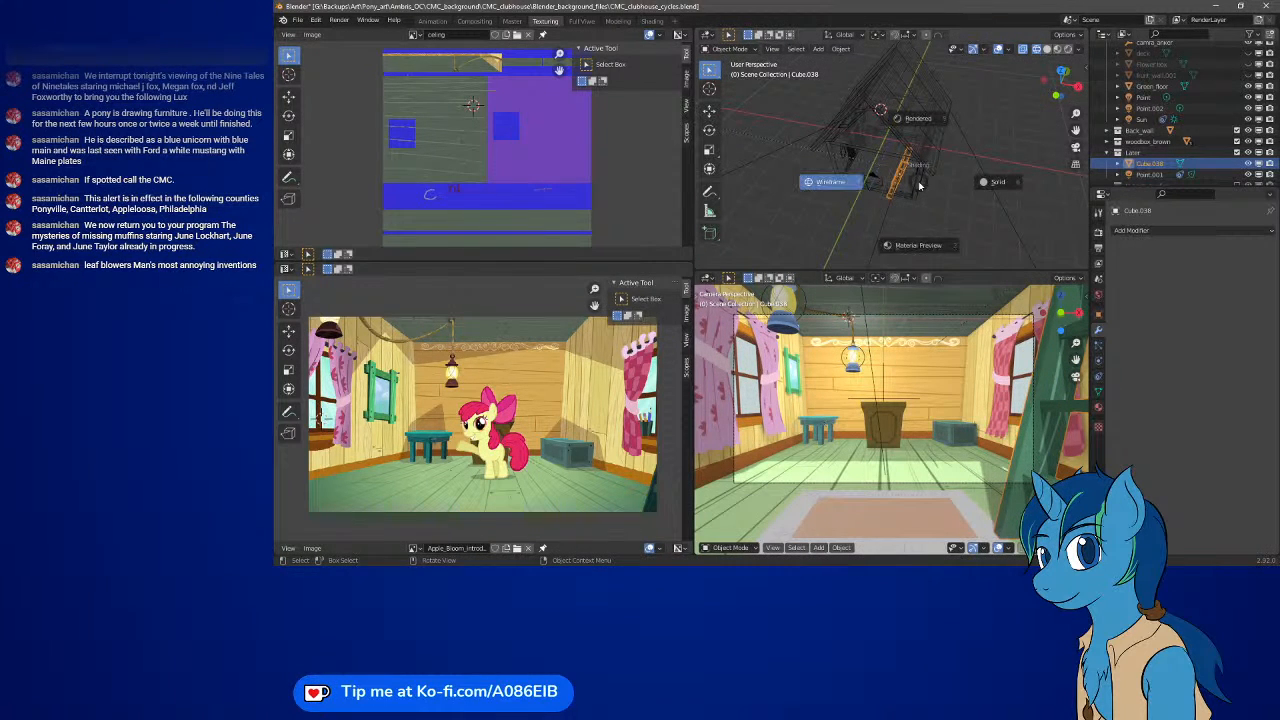
{"action": "left_click", "coordinate": [923, 204]}
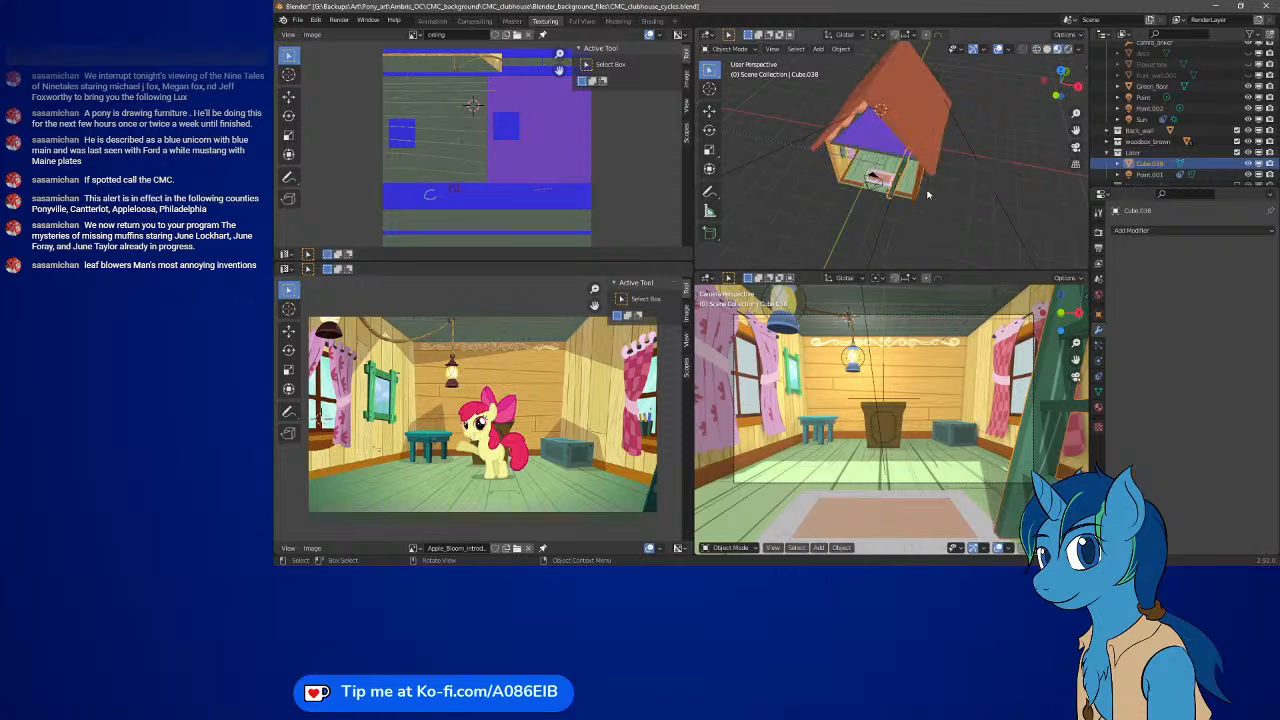
{"action": "mouse_move", "coordinate": [923, 204]}
{"action": "middle_mouse_down"}
{"action": "mouse_move", "coordinate": [995, 122]}
{"action": "mouse_move", "coordinate": [875, 148]}
{"action": "mouse_move", "coordinate": [866, 193]}
{"action": "mouse_move", "coordinate": [1014, 147]}
{"action": "mouse_move", "coordinate": [922, 176]}
{"action": "mouse_move", "coordinate": [928, 219]}
{"action": "middle_mouse_up"}
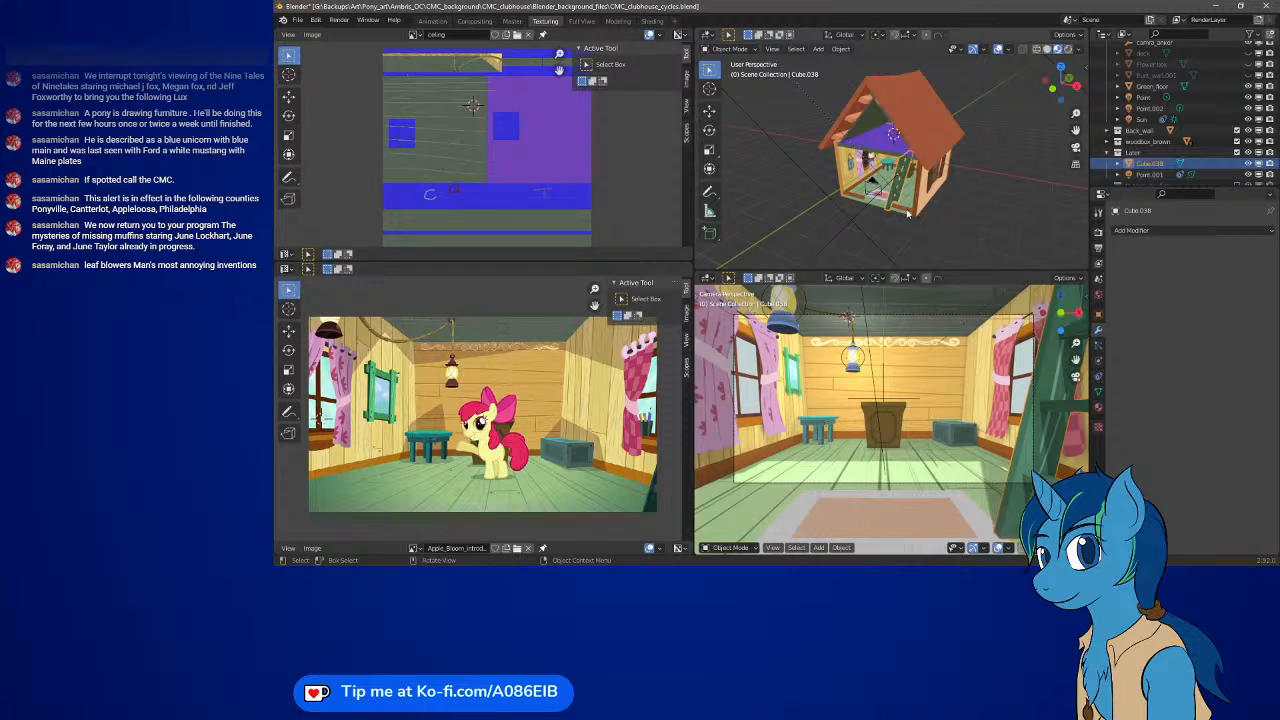
{"action": "middle_click_drag", "start_coordinate": [908, 213], "coordinate": [998, 187]}
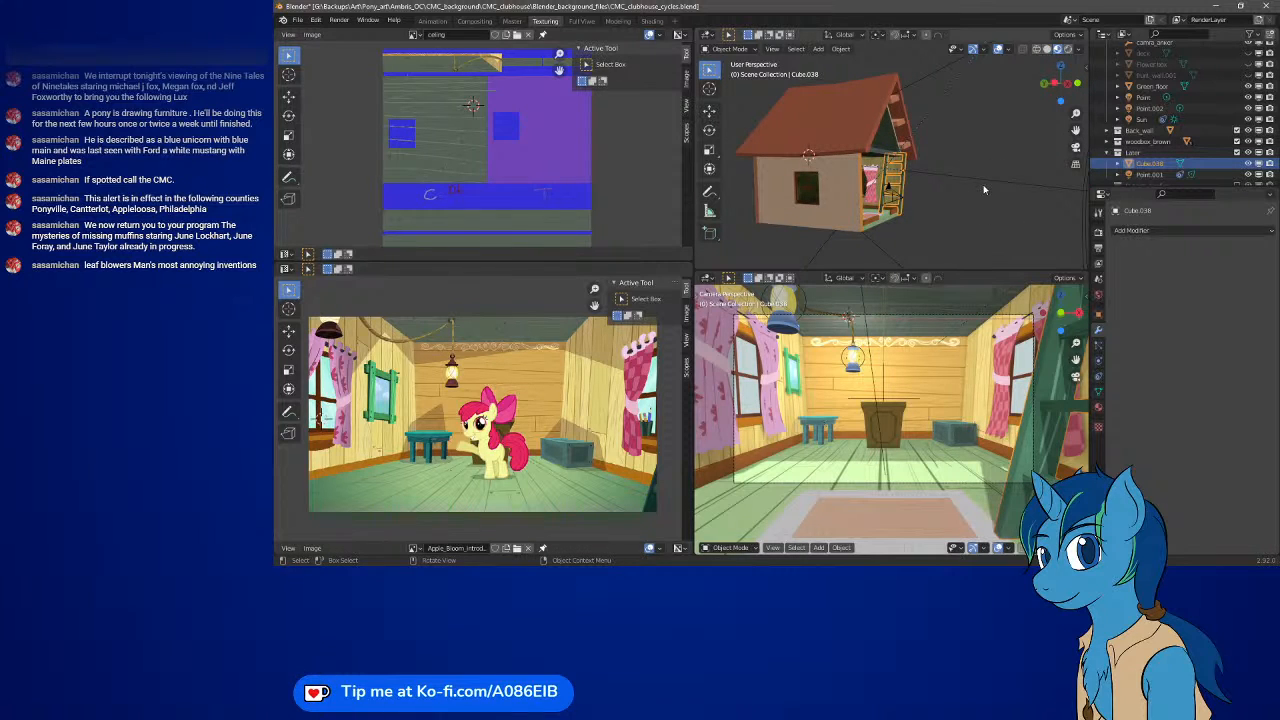
- Undo the ladder's moves and rotation
{"action": "key", "text": "ctrl+z"}
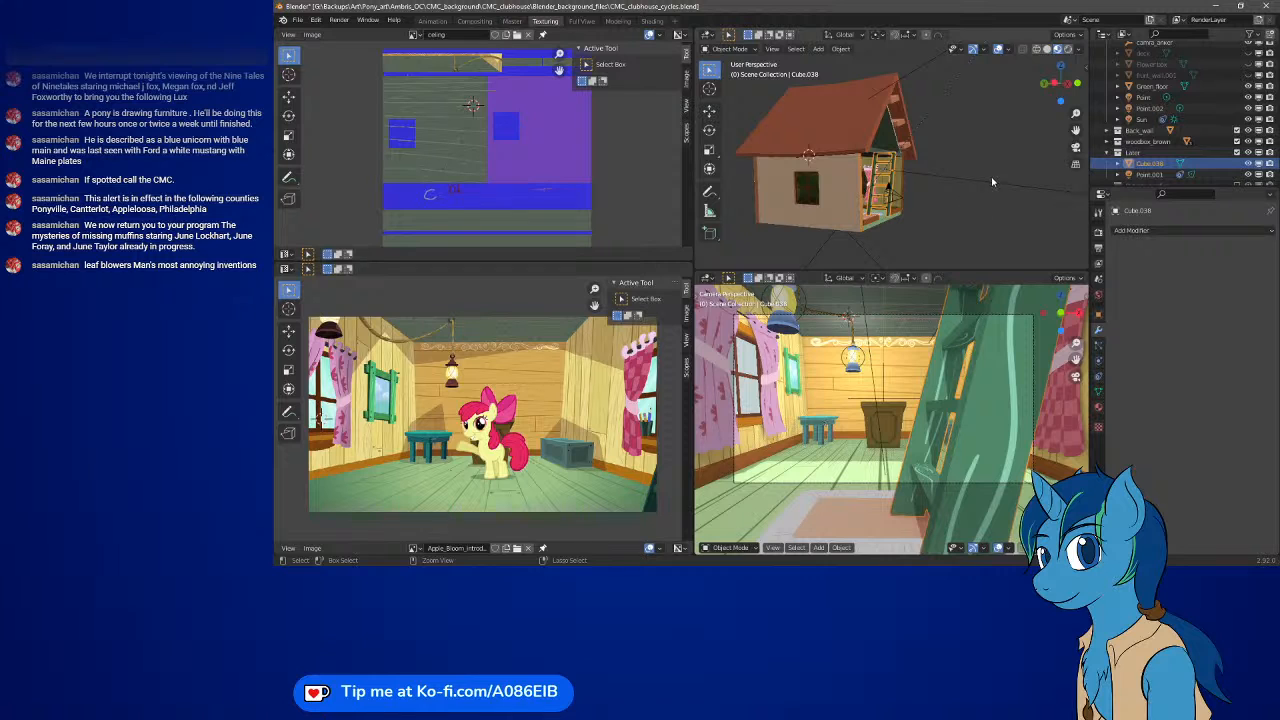
{"action": "key", "text": "ctrl+z"}
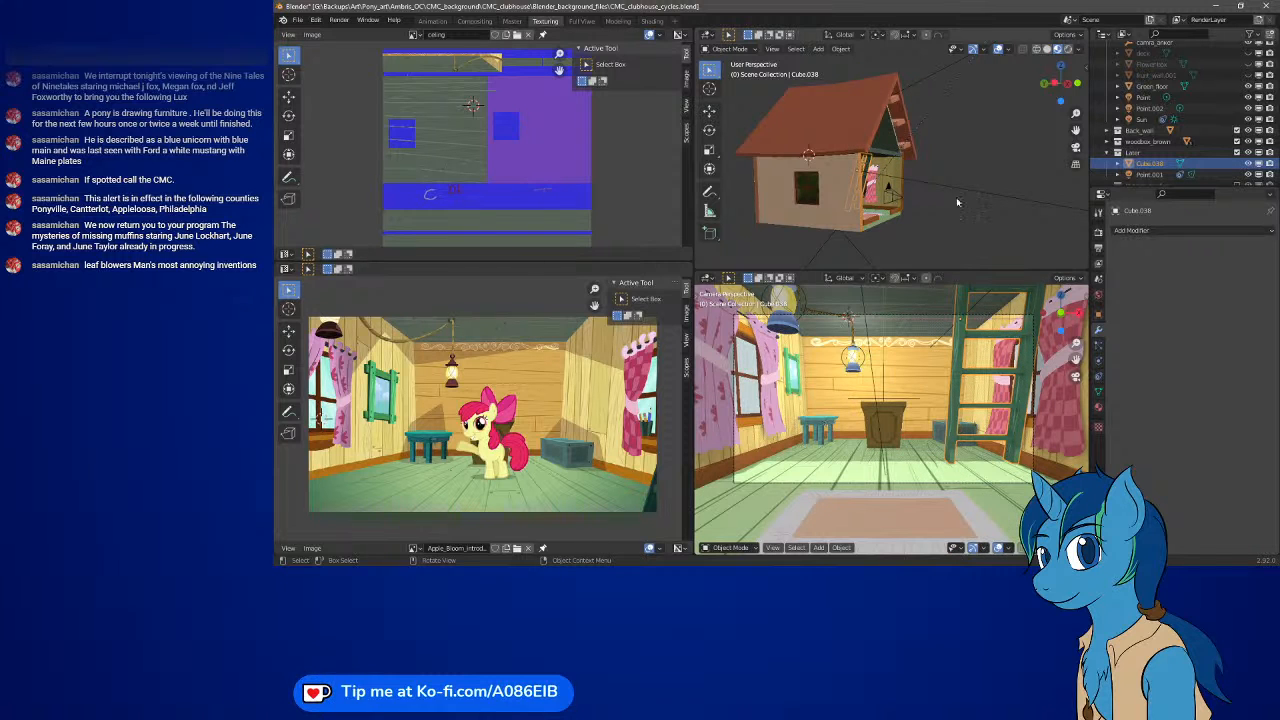
{"action": "middle_click_drag", "start_coordinate": [989, 173], "coordinate": [873, 187]}
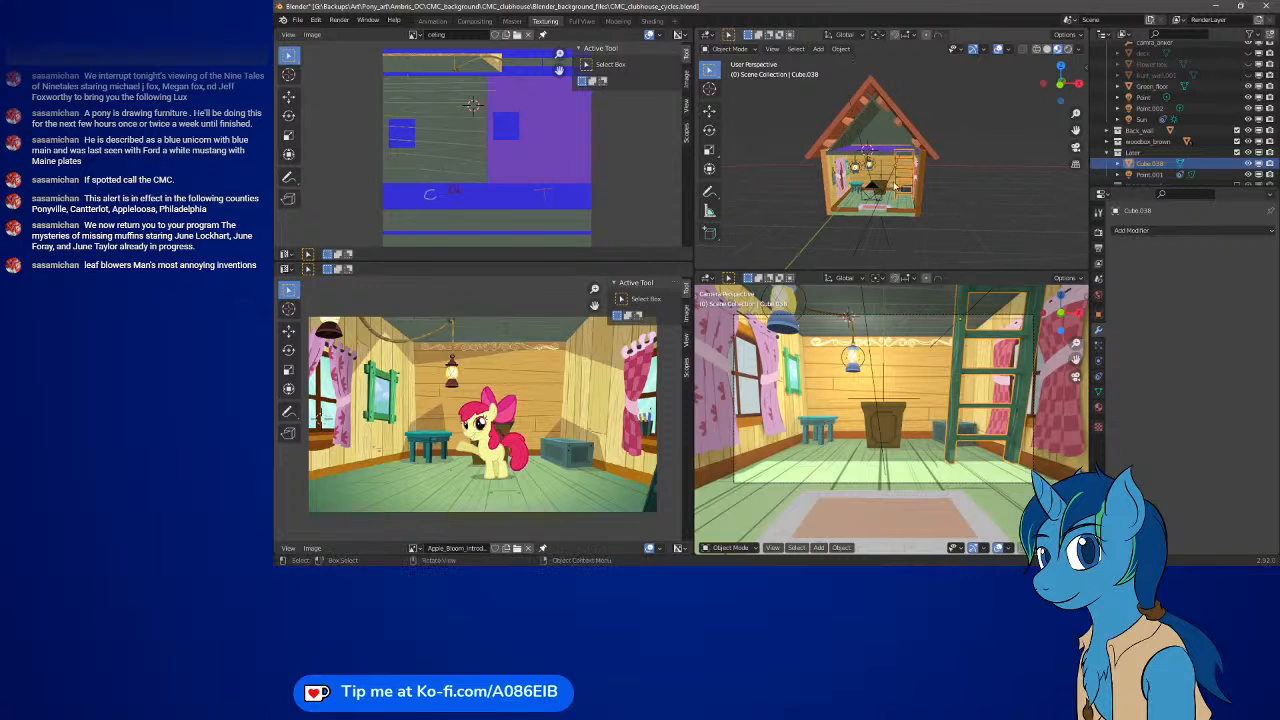
- Hide the ladder object Cube.038 in the viewports
{"action": "left_click", "coordinate": [1117, 163]}
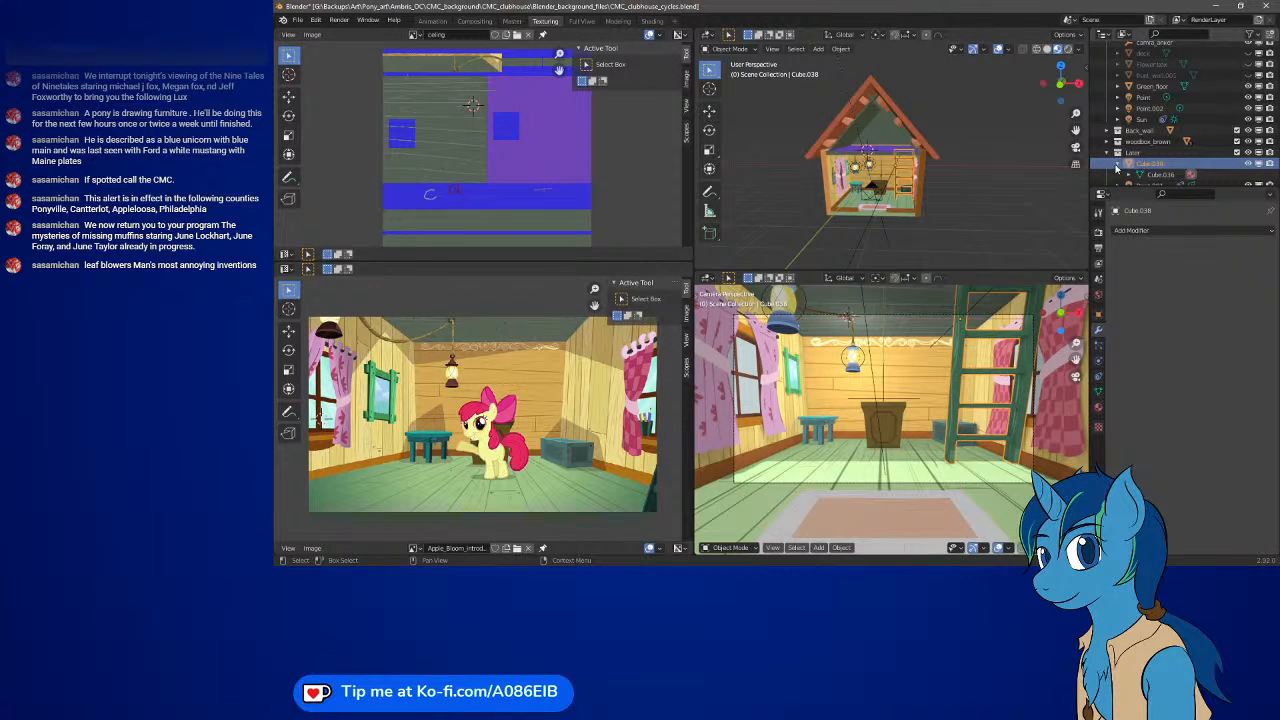
{"action": "scroll", "coordinate": [1116, 167], "scroll_direction": "down", "scroll_amount": 1}
{"action": "left_click", "coordinate": [1127, 153]}
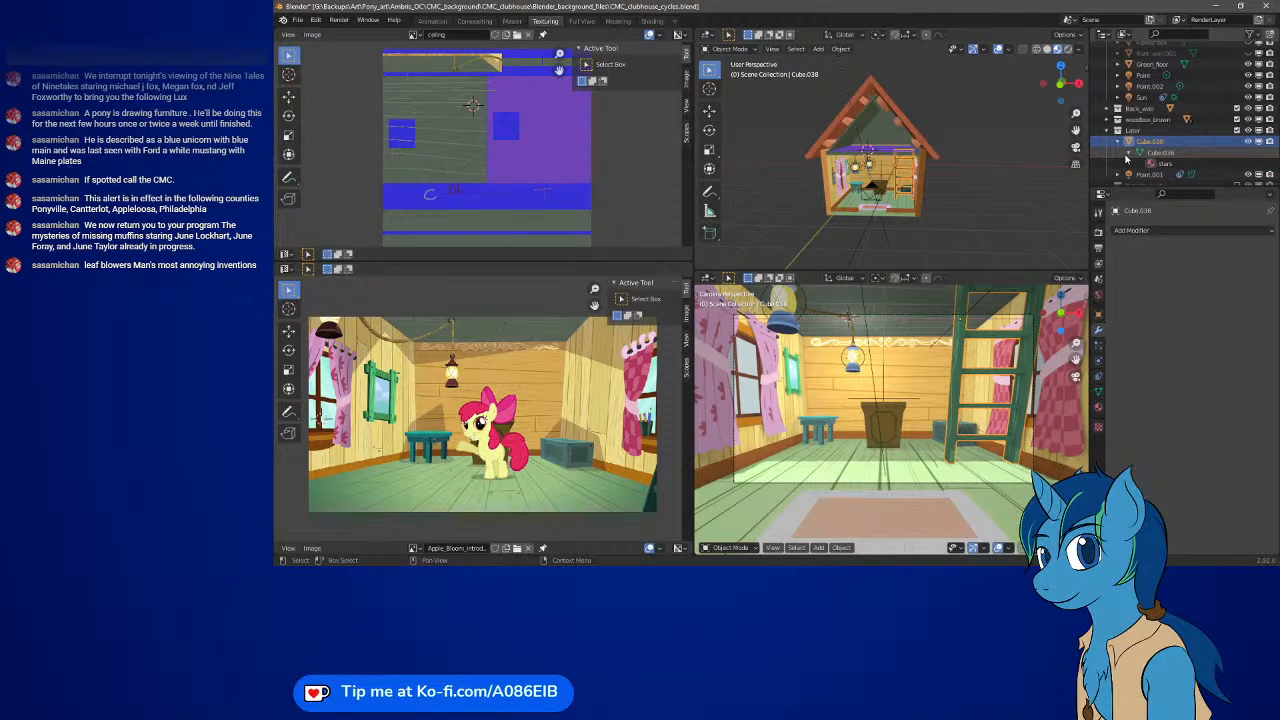
{"action": "left_click", "coordinate": [1127, 153]}
{"action": "left_click", "coordinate": [1117, 141]}
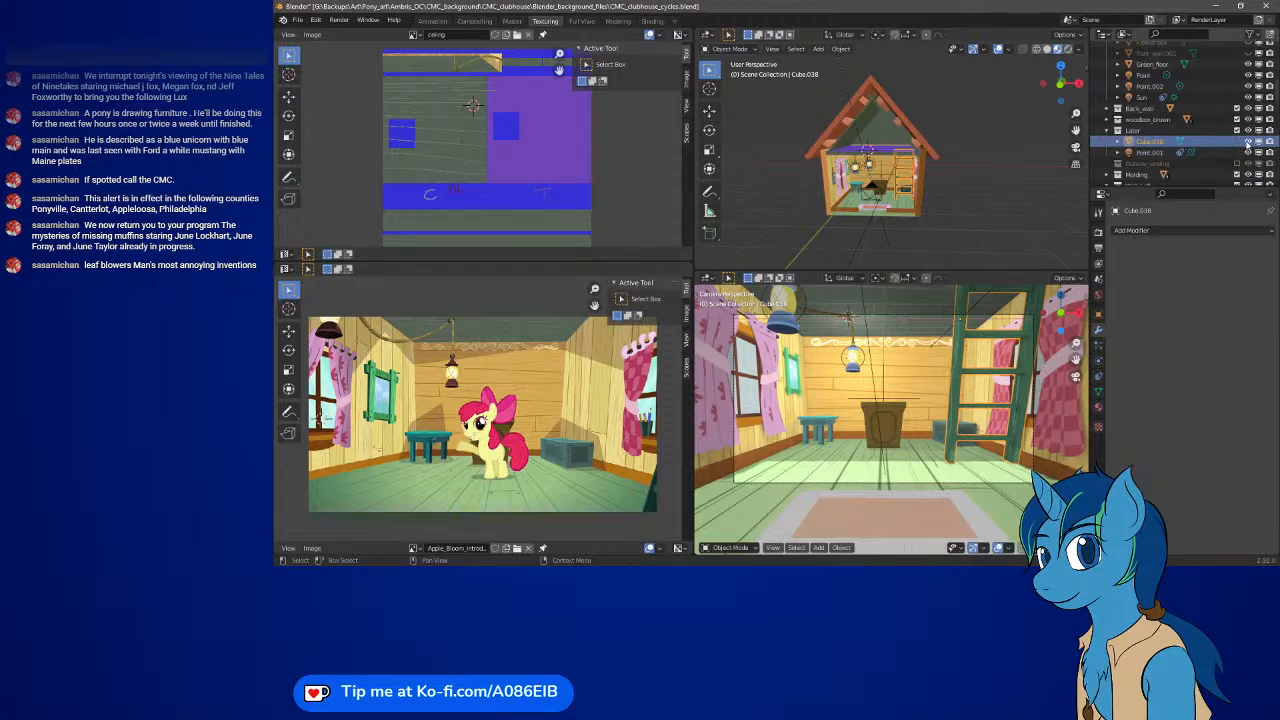
{"action": "left_click", "coordinate": [1248, 141]}
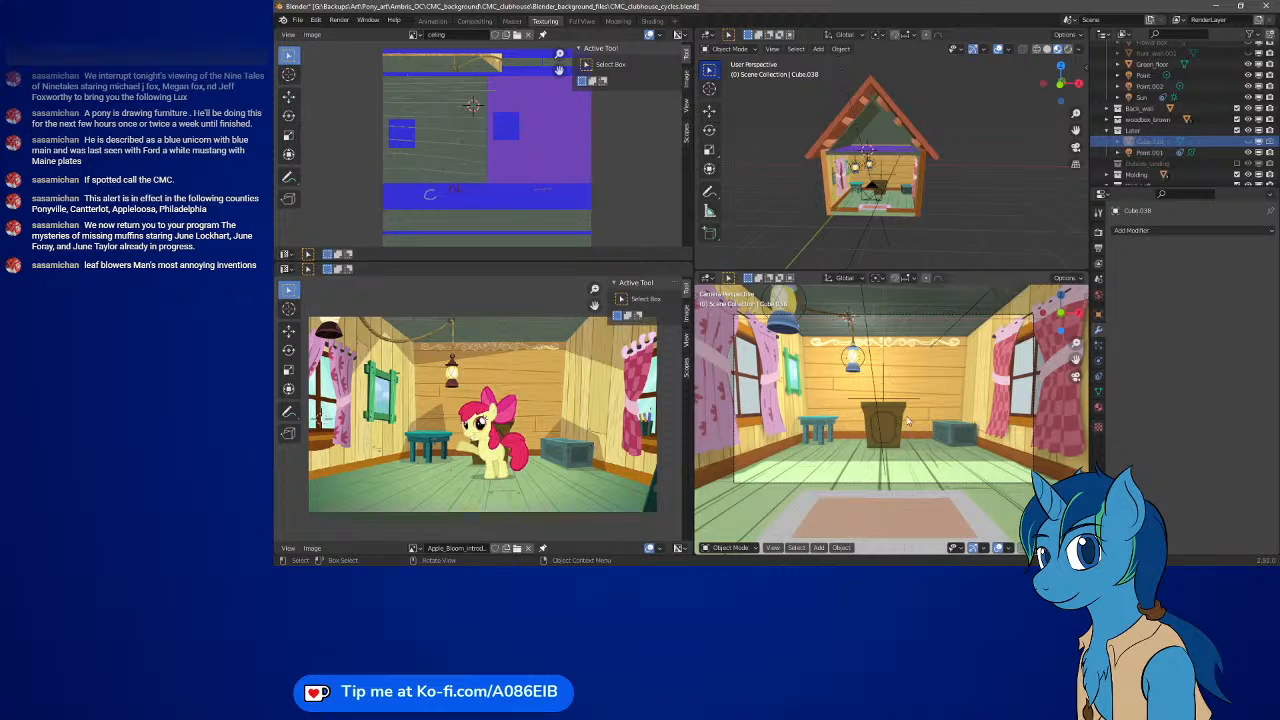
- Select the brown windowsill between the pink curtains on the side wall and snap the 3D cursor to it
{"action": "middle_click_drag", "start_coordinate": [898, 218], "coordinate": [935, 227]}
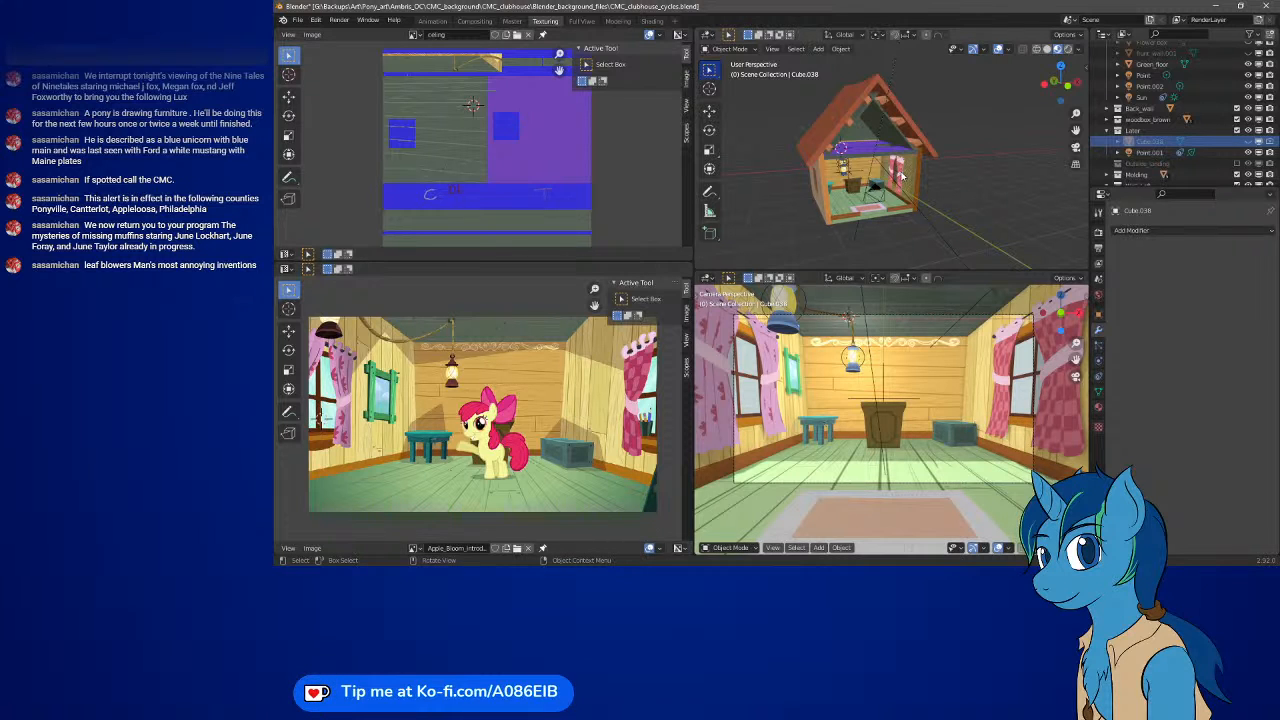
{"action": "middle_click_drag", "start_coordinate": [901, 176], "coordinate": [805, 117]}
{"action": "scroll", "coordinate": [853, 196], "scroll_direction": "up", "scroll_amount": 4}
{"action": "scroll", "coordinate": [819, 208], "scroll_direction": "up", "scroll_amount": 1}
{"action": "left_click", "coordinate": [826, 219]}
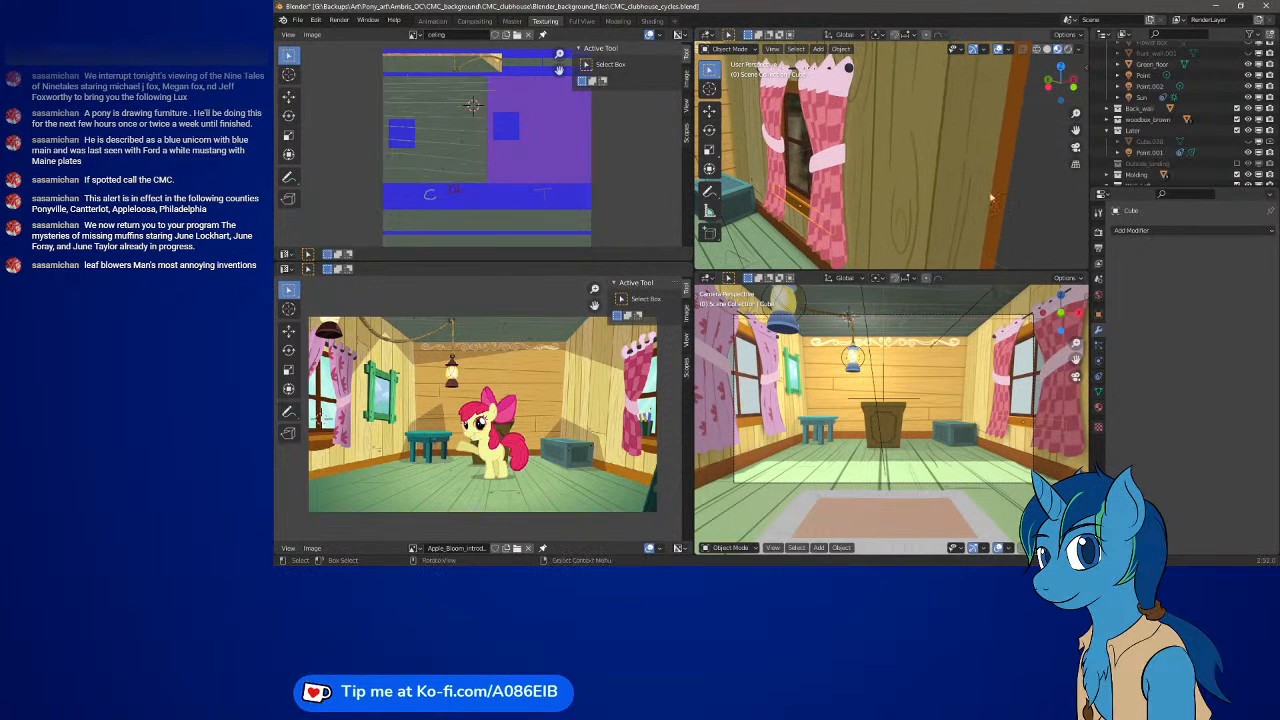
{"action": "left_click", "coordinate": [773, 49]}
{"action": "key", "text": "shift+s"}
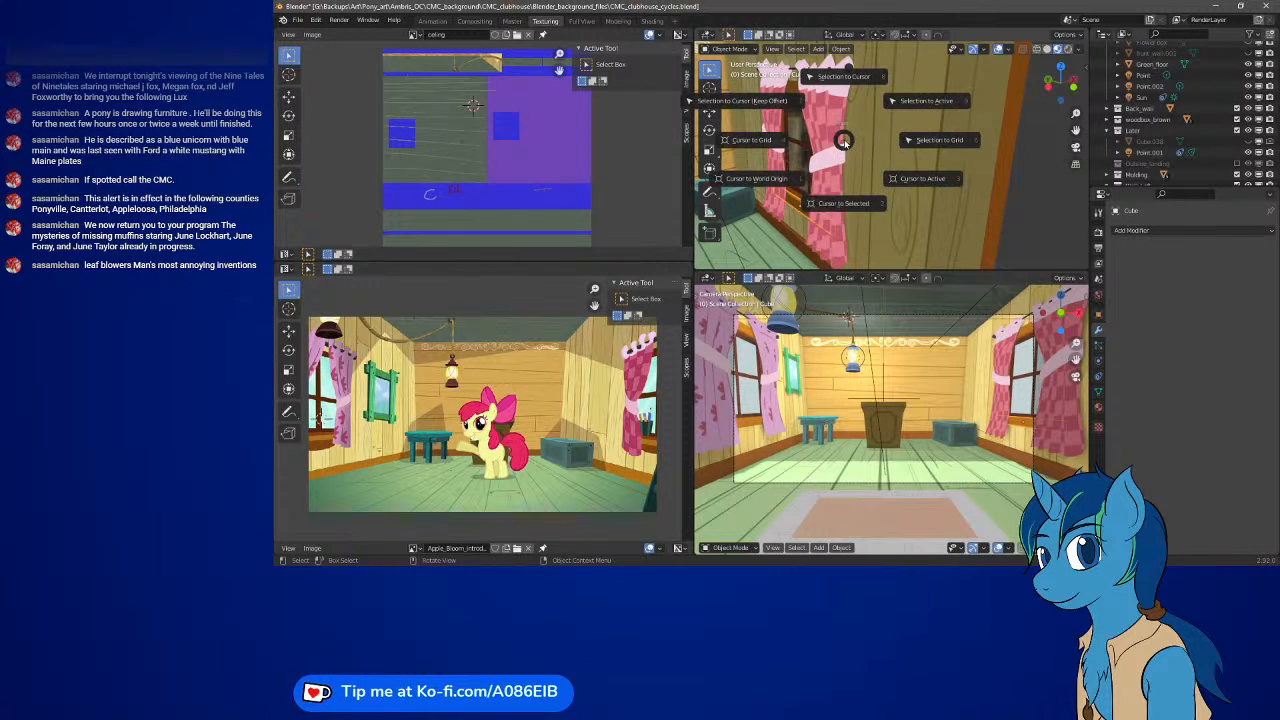
{"action": "left_click", "coordinate": [850, 204]}
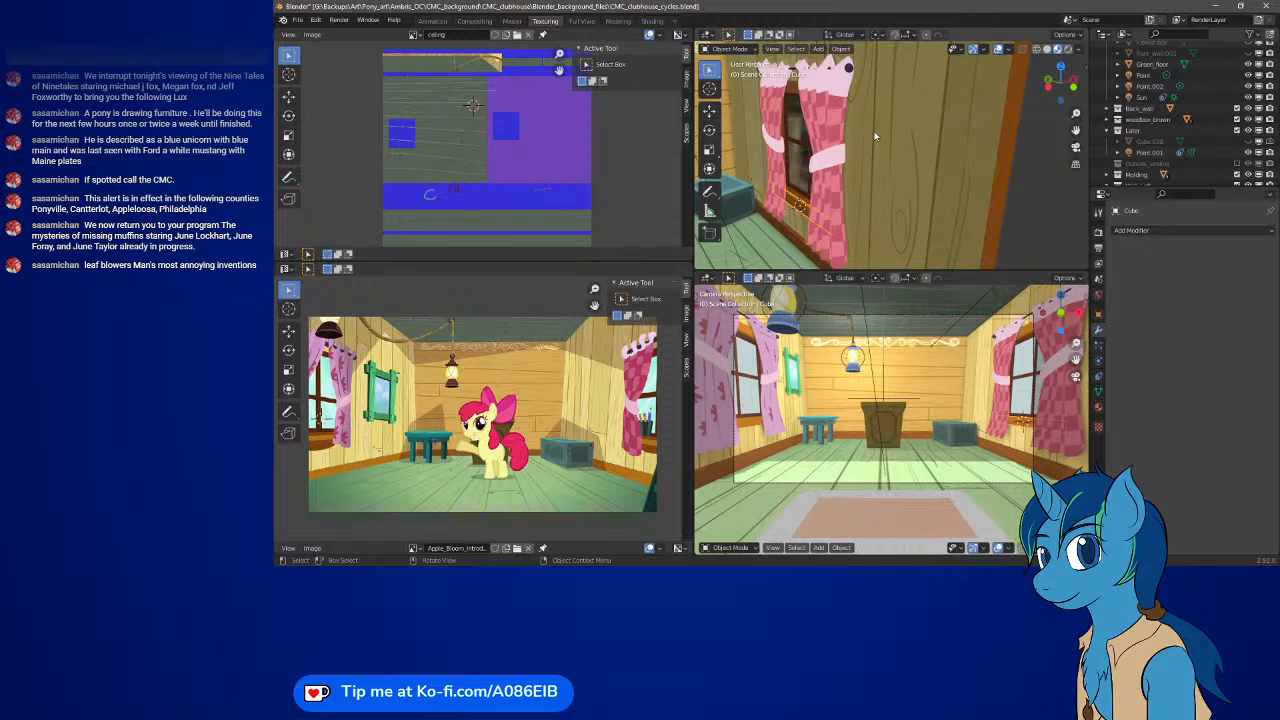
- Center the upper viewport on the 3D cursor at the windowsill
{"action": "left_click", "coordinate": [772, 48]}
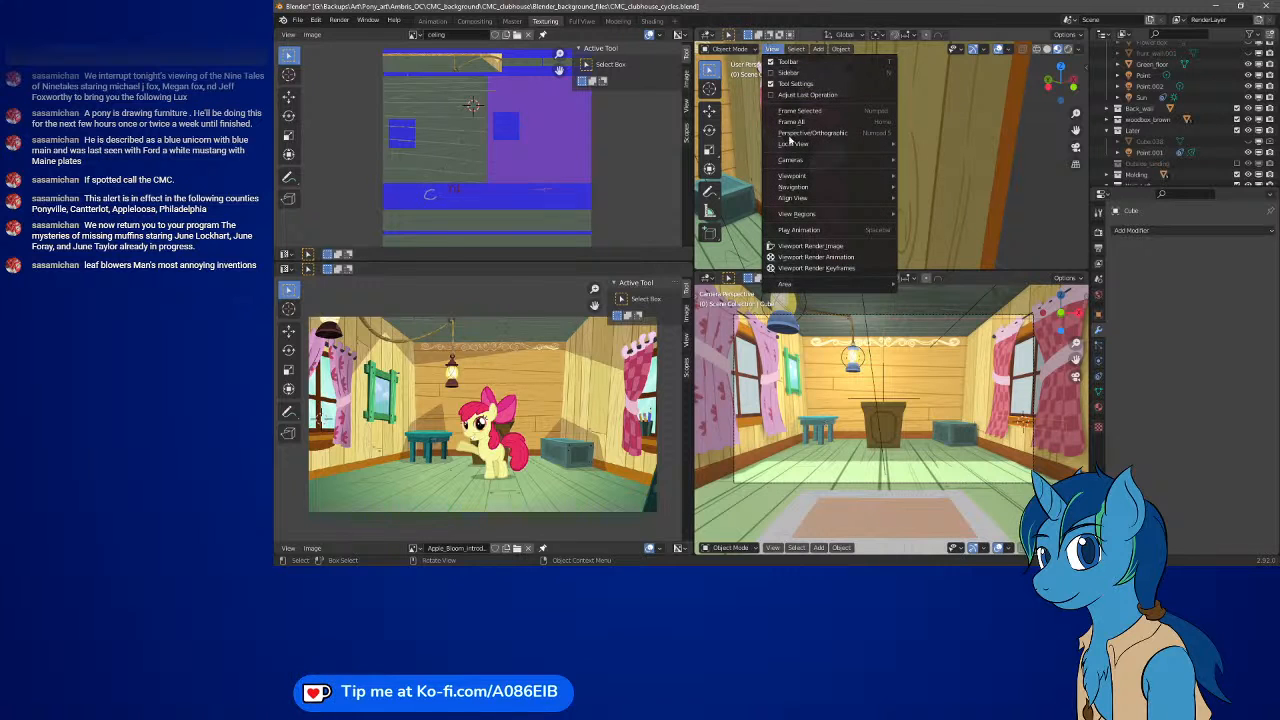
{"action": "mouse_move", "coordinate": [820, 204]}
{"action": "mouse_move", "coordinate": [945, 197]}
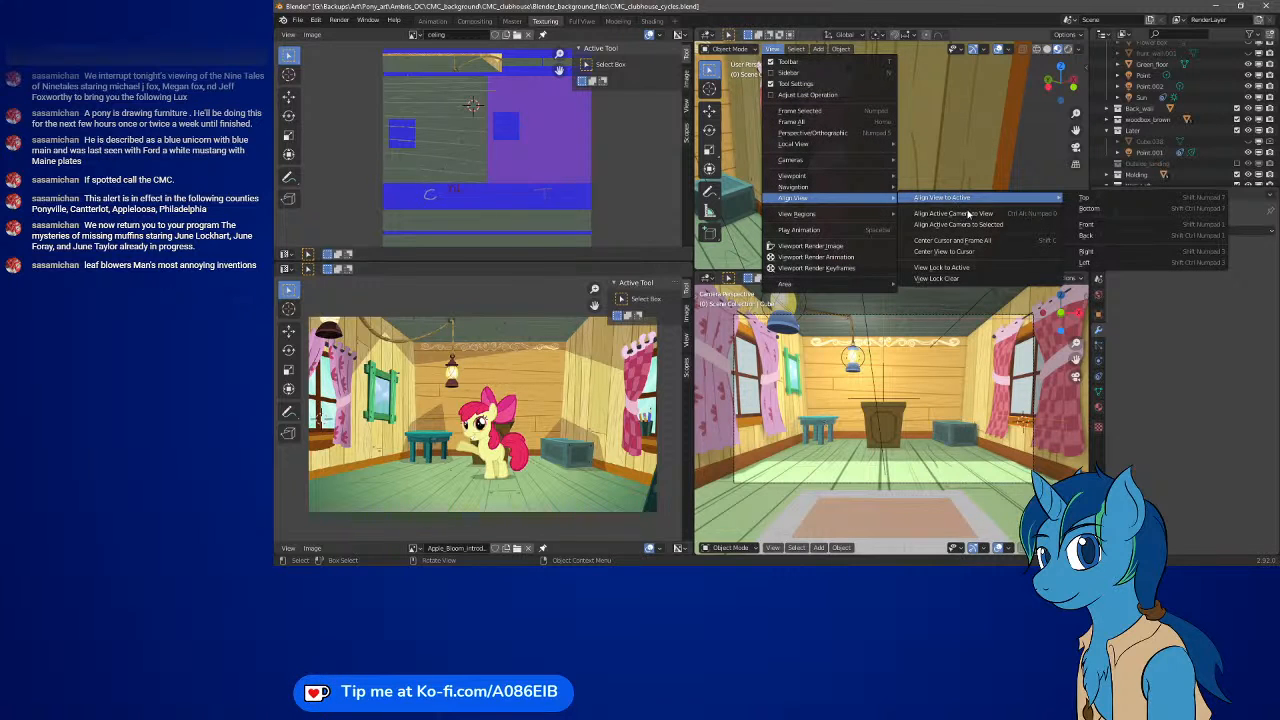
{"action": "left_click", "coordinate": [965, 251]}
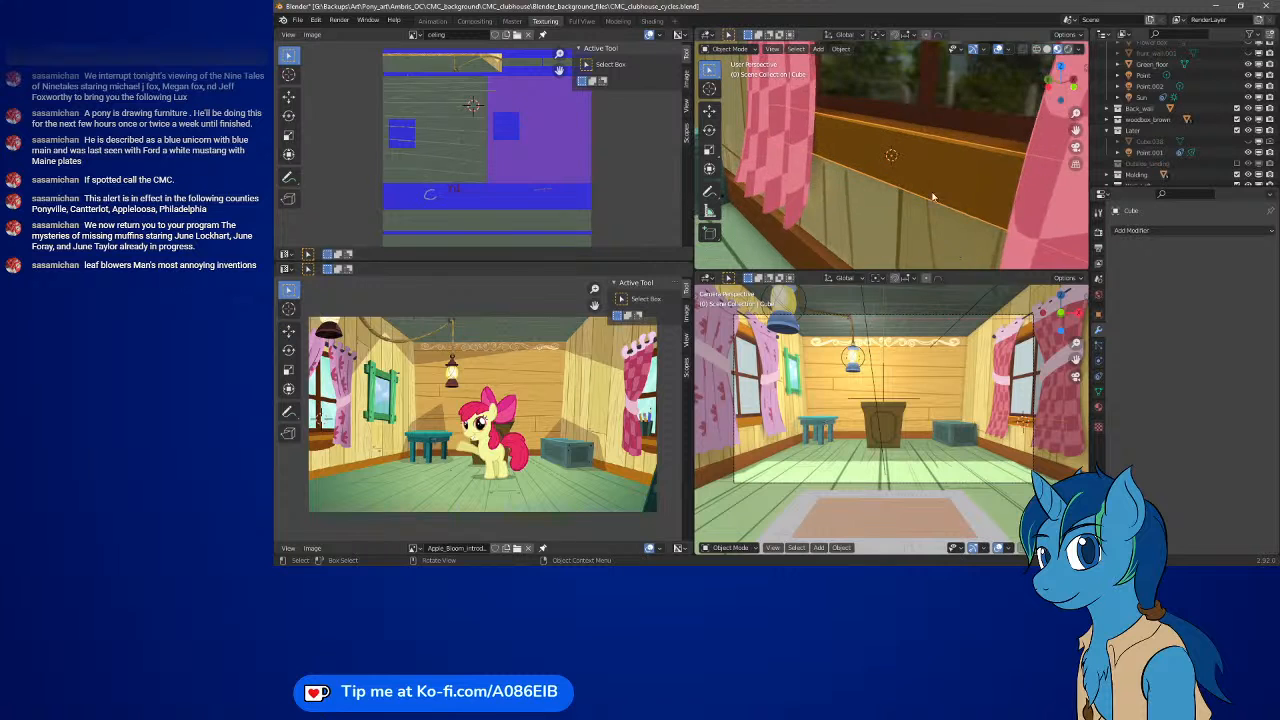
{"action": "middle_click_drag", "start_coordinate": [932, 197], "coordinate": [888, 154]}
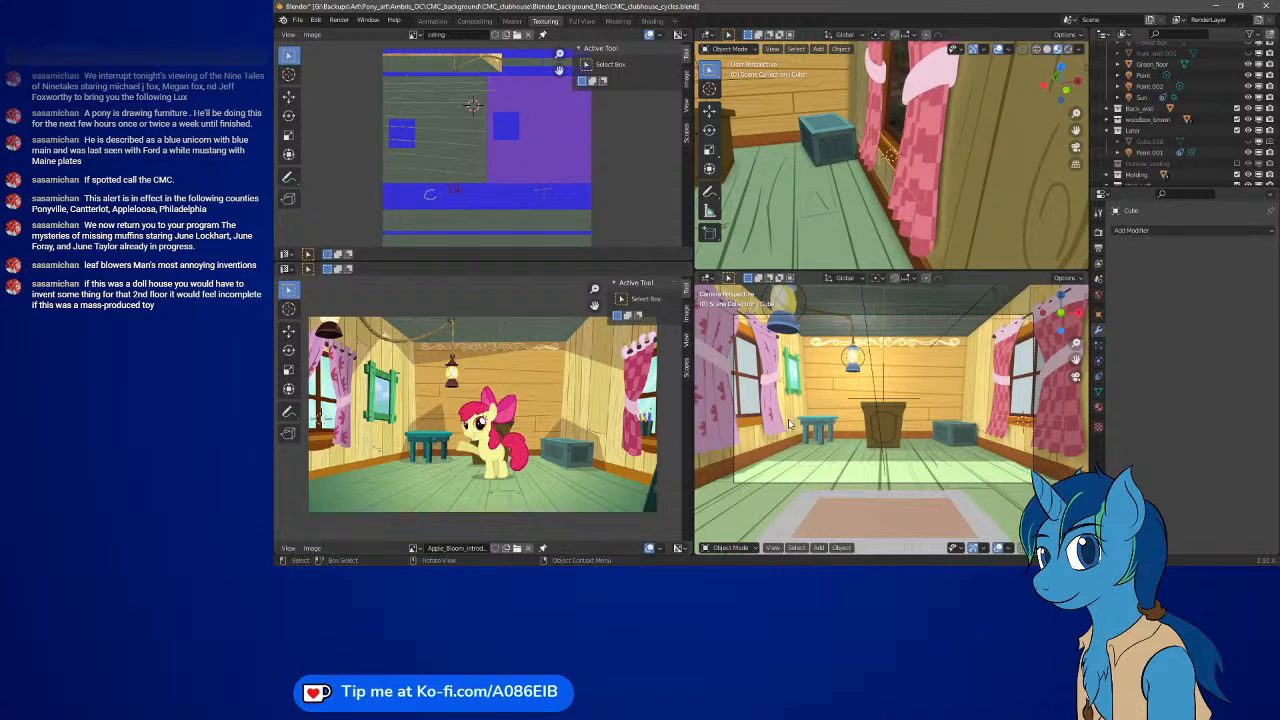
{"action": "middle_click_drag", "start_coordinate": [820, 170], "coordinate": [834, 143]}
{"action": "scroll", "coordinate": [856, 191], "scroll_direction": "down", "scroll_amount": 6}
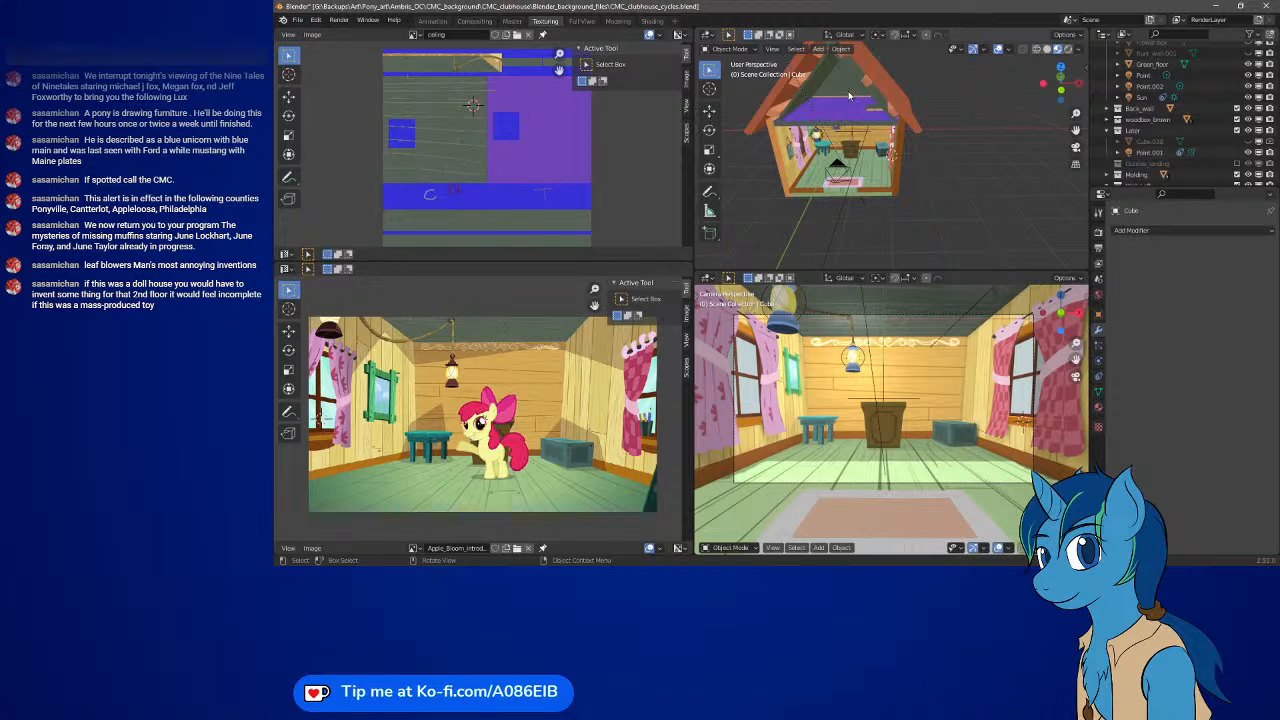
{"action": "mouse_move", "coordinate": [849, 96]}
{"action": "middle_mouse_down"}
{"action": "mouse_move", "coordinate": [861, 80]}
{"action": "mouse_move", "coordinate": [832, 80]}
{"action": "middle_mouse_up"}
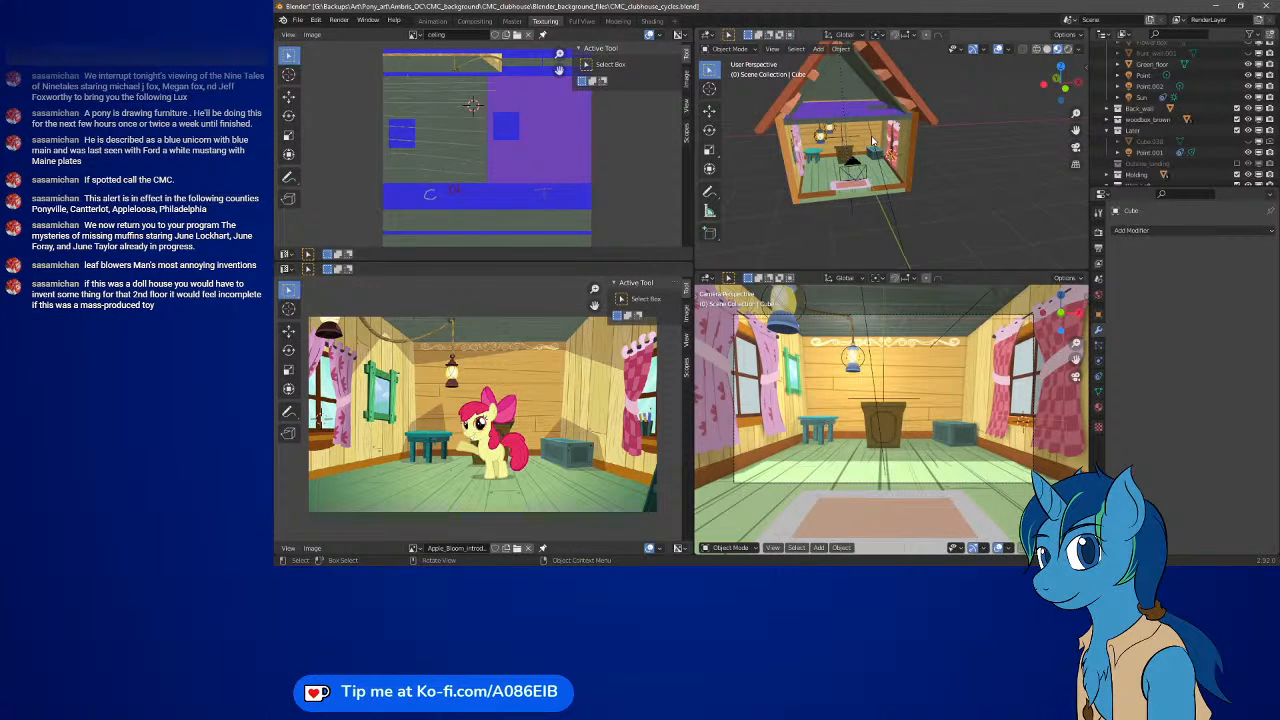
{"action": "middle_click_drag", "start_coordinate": [872, 140], "coordinate": [897, 170]}
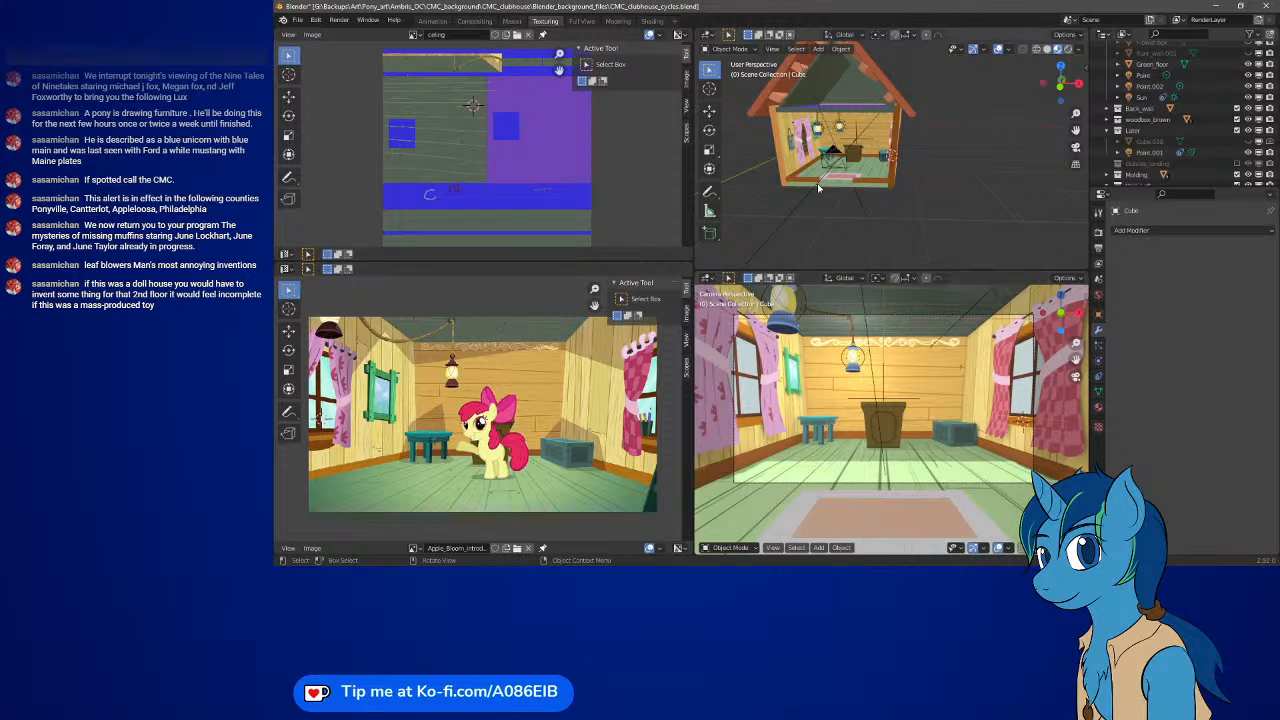
- Examine the pencil cup on the curtained windowsill in the reference image and the matching window in the 3D room
{"action": "middle_click_drag", "start_coordinate": [820, 188], "coordinate": [902, 178]}
{"action": "scroll", "coordinate": [926, 170], "scroll_direction": "up", "scroll_amount": 6}
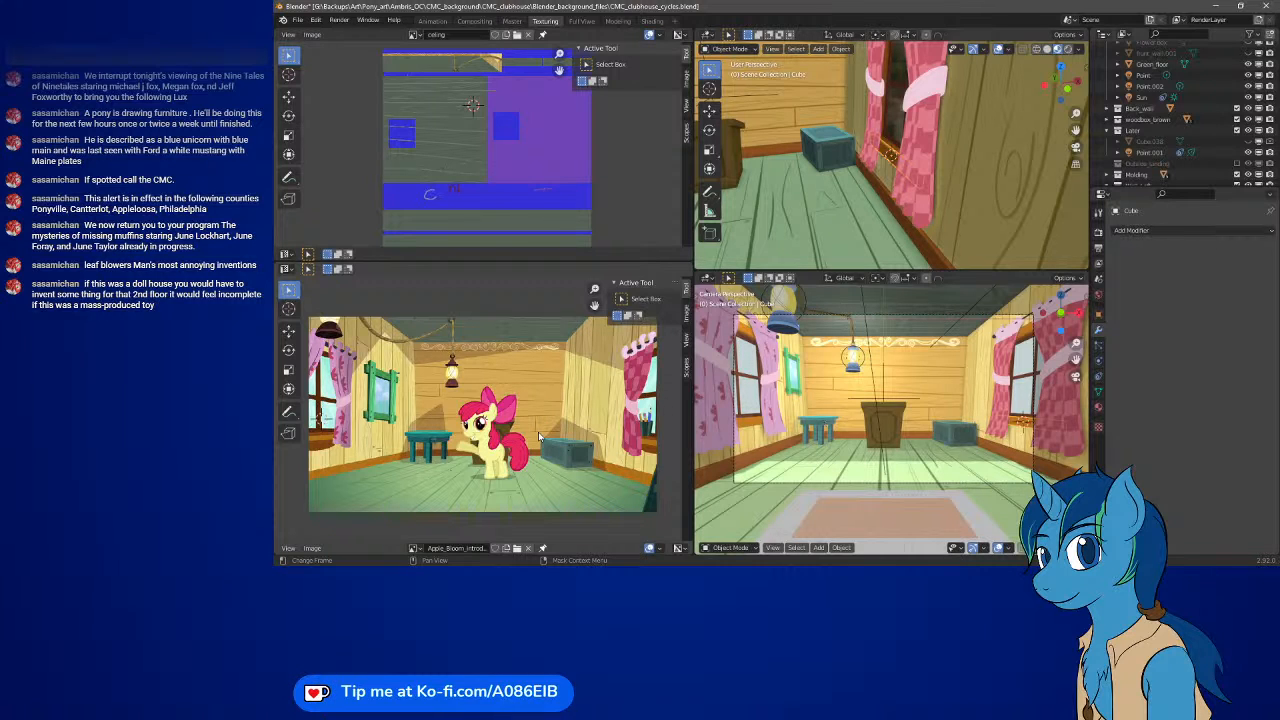
{"action": "scroll", "coordinate": [560, 427], "scroll_direction": "up", "scroll_amount": 6}
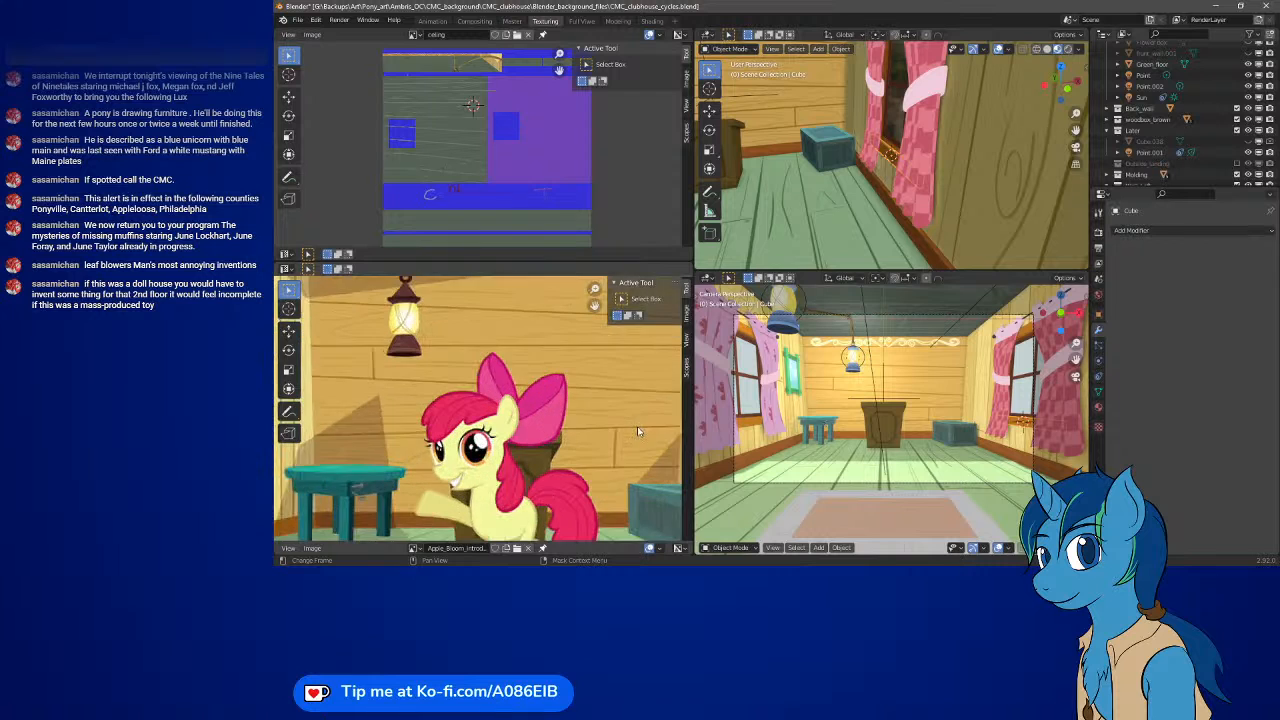
{"action": "scroll", "coordinate": [545, 393], "scroll_direction": "up", "scroll_amount": 4}
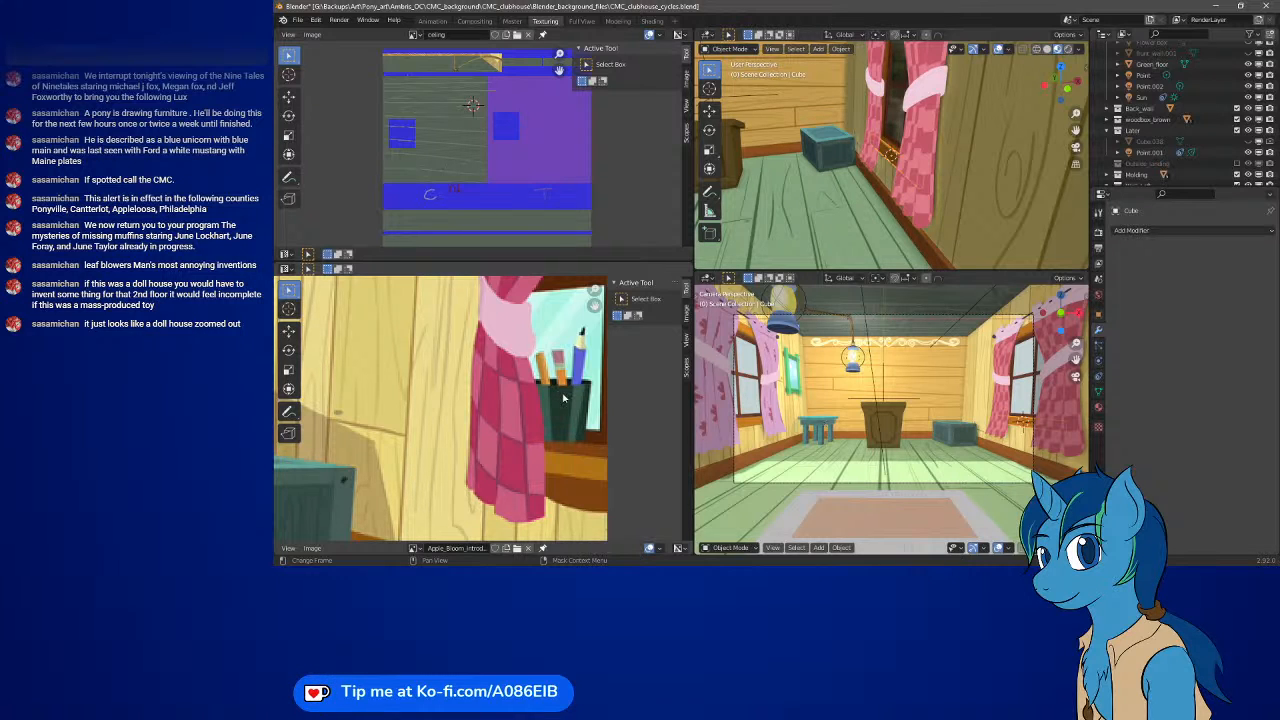
{"action": "scroll", "coordinate": [569, 390], "scroll_direction": "down", "scroll_amount": 5}
{"action": "scroll", "coordinate": [490, 410], "scroll_direction": "up", "scroll_amount": 3}
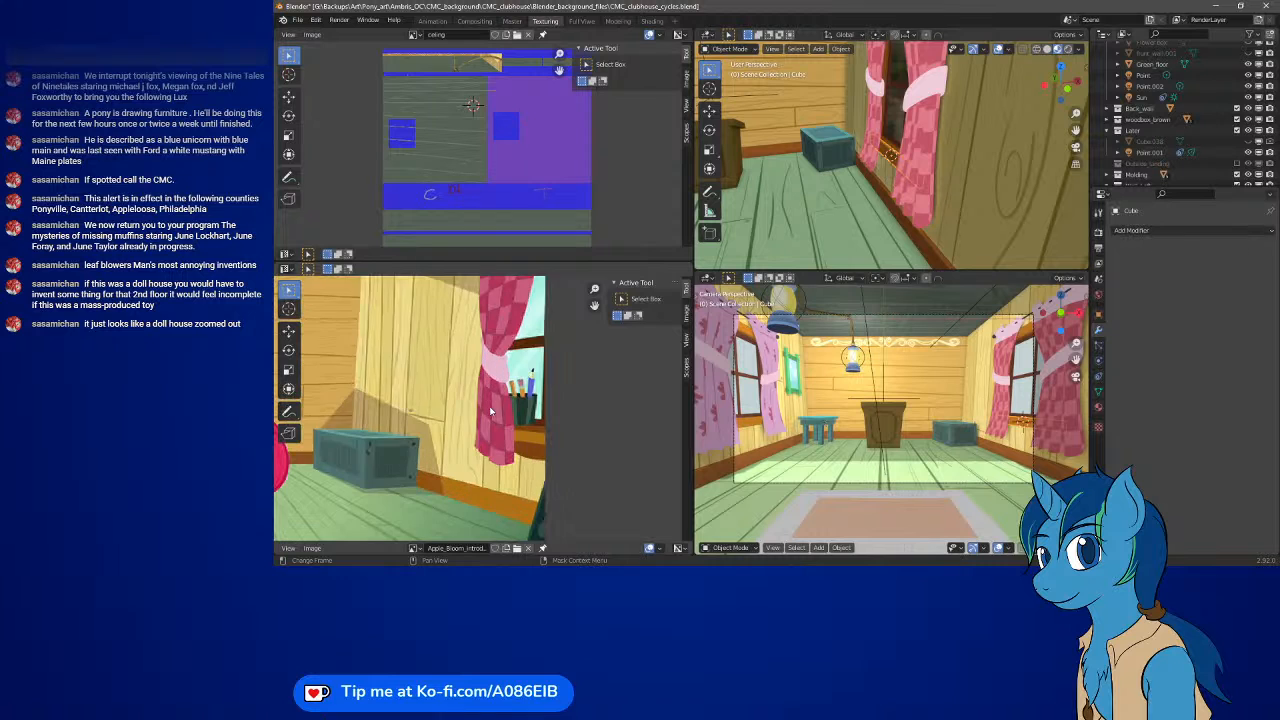
{"action": "scroll", "coordinate": [532, 412], "scroll_direction": "up", "scroll_amount": 2}
{"action": "scroll", "coordinate": [536, 387], "scroll_direction": "up", "scroll_amount": 2}
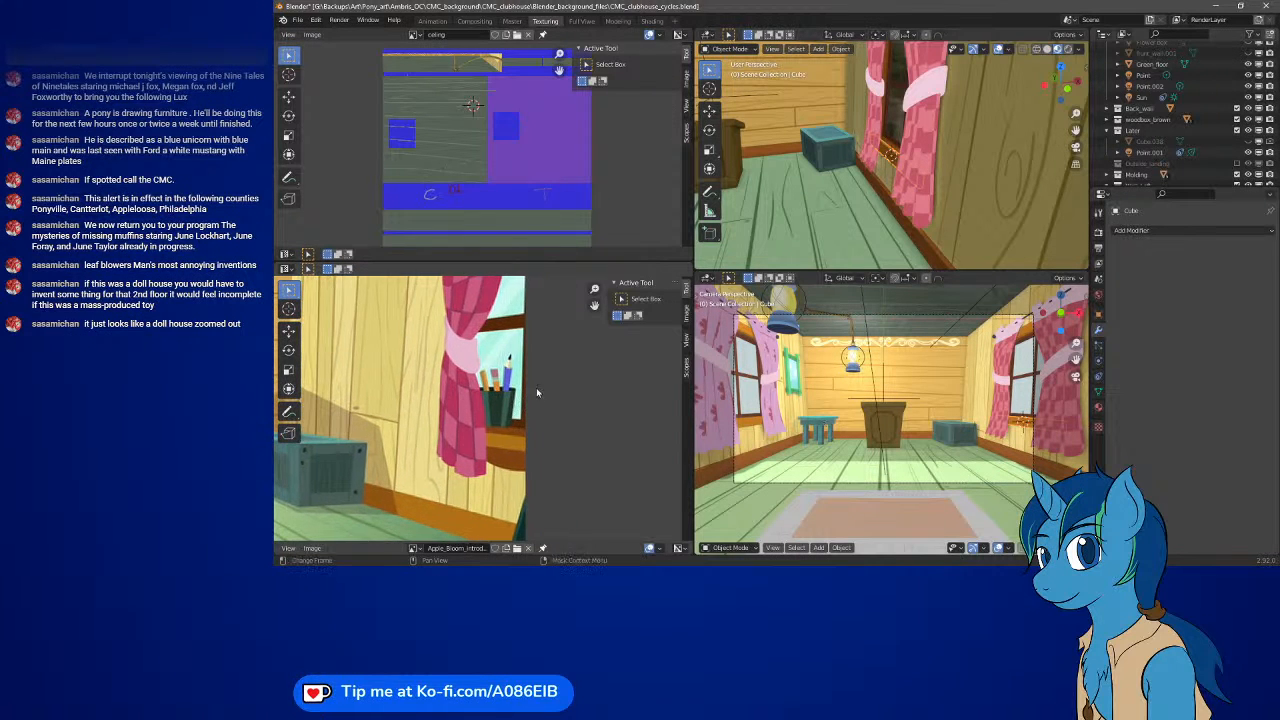
{"action": "scroll", "coordinate": [924, 180], "scroll_direction": "down", "scroll_amount": 1}
{"action": "middle_click_drag", "start_coordinate": [924, 180], "coordinate": [855, 185]}
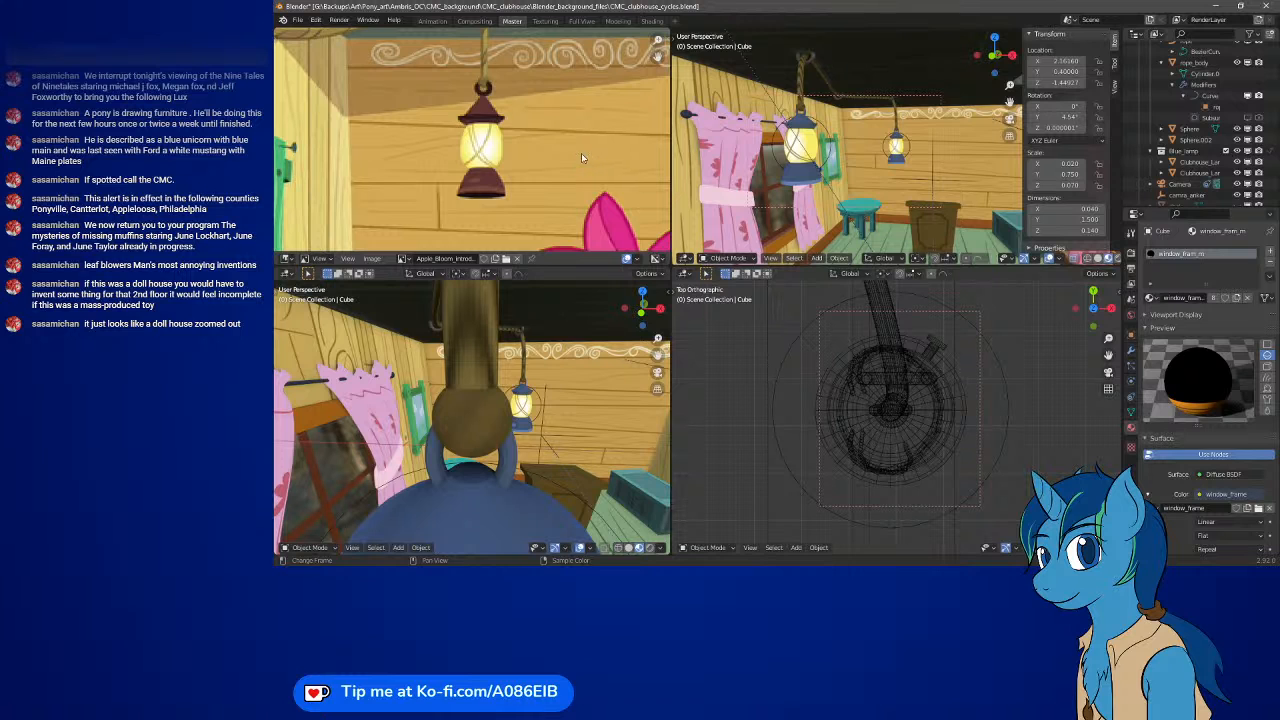
- Switch to the Model workspace and bring the reference image's pencil cup and windowsill into view
{"action": "middle_click_drag", "start_coordinate": [548, 160], "coordinate": [276, 84]}
{"action": "middle_click_drag", "start_coordinate": [605, 176], "coordinate": [368, 104]}
{"action": "mouse_move", "coordinate": [950, 170]}
{"action": "middle_mouse_down"}
{"action": "mouse_move", "coordinate": [877, 170]}
{"action": "mouse_move", "coordinate": [992, 177]}
{"action": "mouse_move", "coordinate": [970, 179]}
{"action": "middle_mouse_up"}
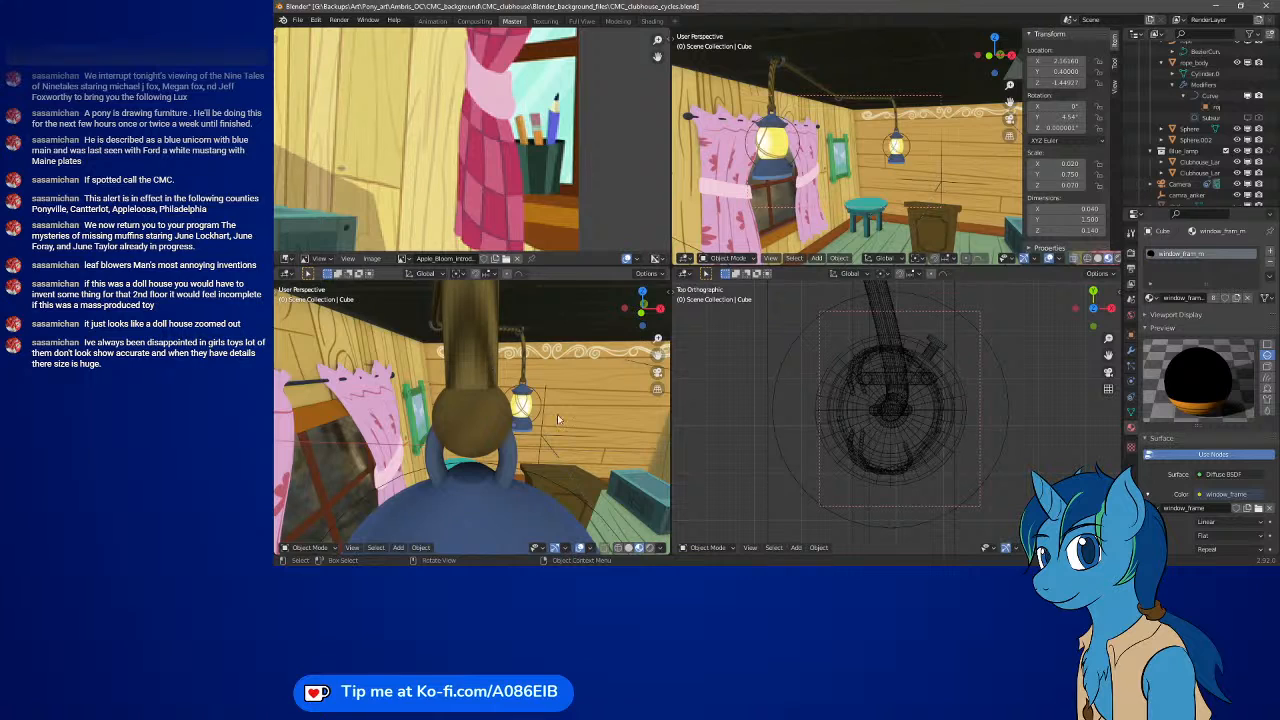
- Select the nearest blue hanging lamp and reframe the lower perspective view to show the whole room interior
{"action": "middle_click_drag", "start_coordinate": [557, 414], "coordinate": [327, 390]}
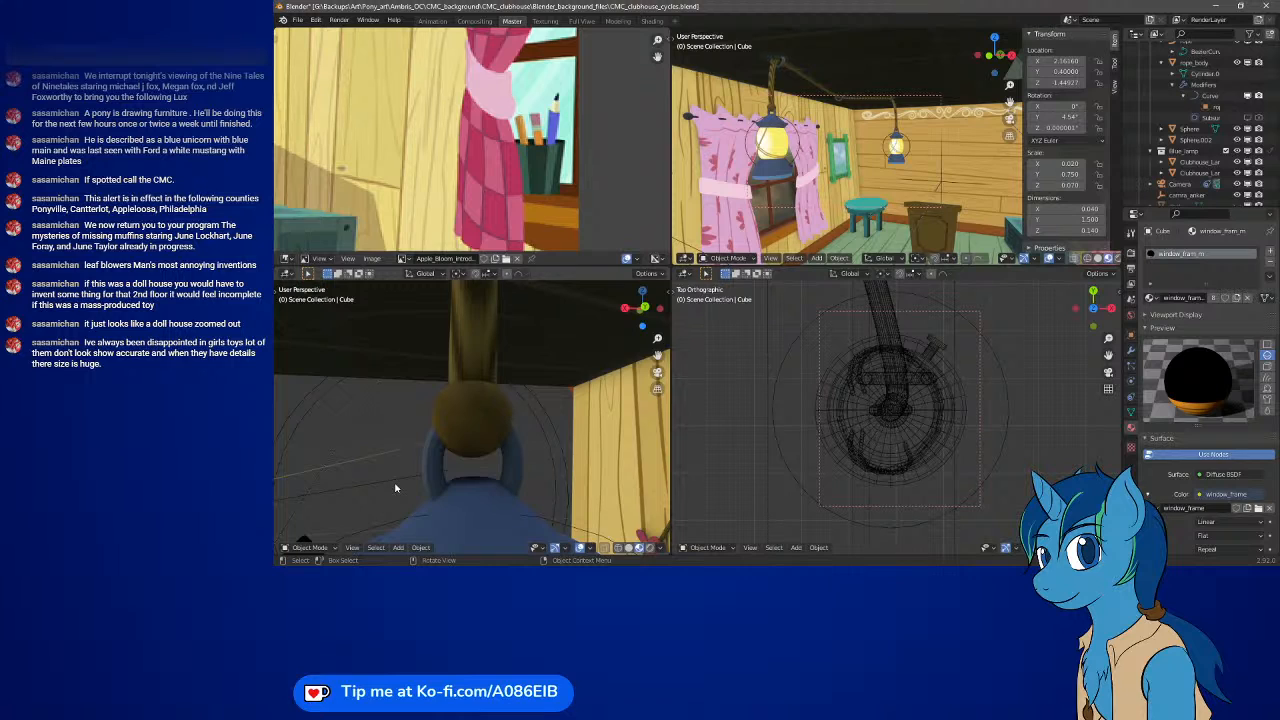
{"action": "middle_click_drag", "start_coordinate": [395, 488], "coordinate": [547, 461]}
{"action": "left_click", "coordinate": [462, 468]}
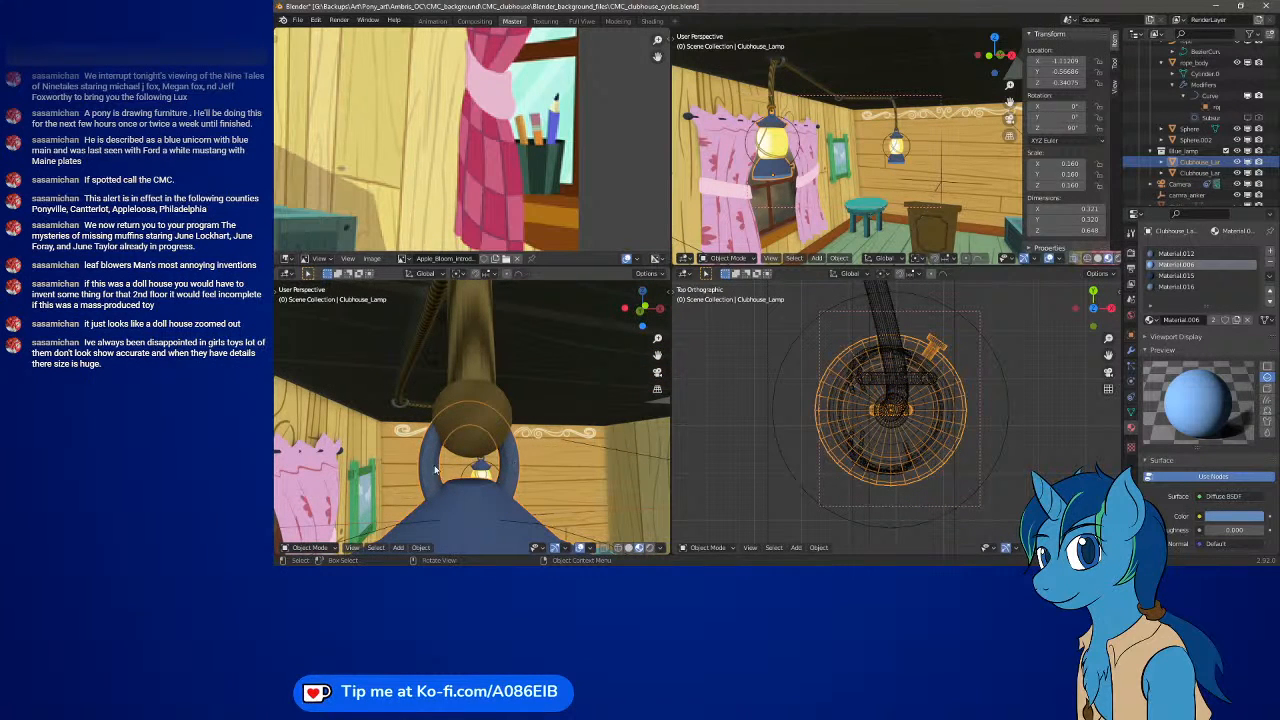
{"action": "mouse_move", "coordinate": [428, 458]}
{"action": "middle_mouse_down"}
{"action": "mouse_move", "coordinate": [508, 462]}
{"action": "mouse_move", "coordinate": [280, 488]}
{"action": "mouse_move", "coordinate": [432, 483]}
{"action": "middle_mouse_up"}
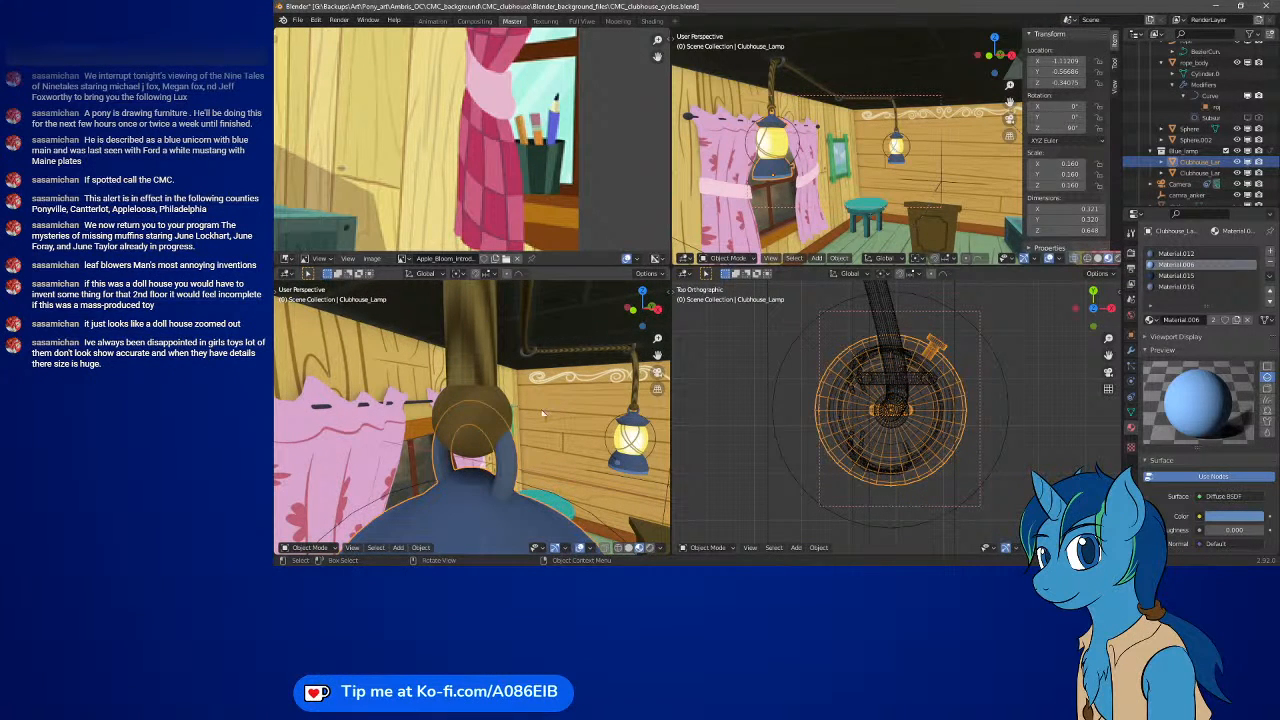
{"action": "scroll", "coordinate": [525, 410], "scroll_direction": "down", "scroll_amount": 12}
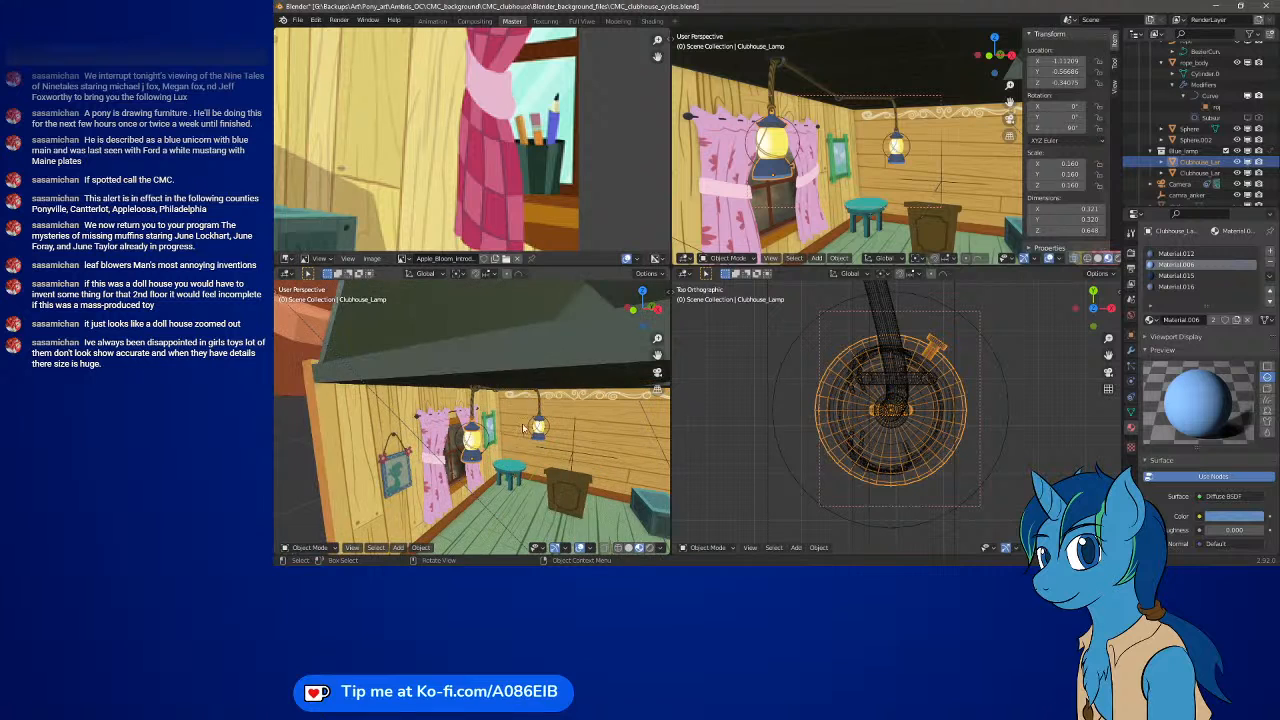
{"action": "middle_click_drag", "start_coordinate": [525, 410], "coordinate": [490, 468]}
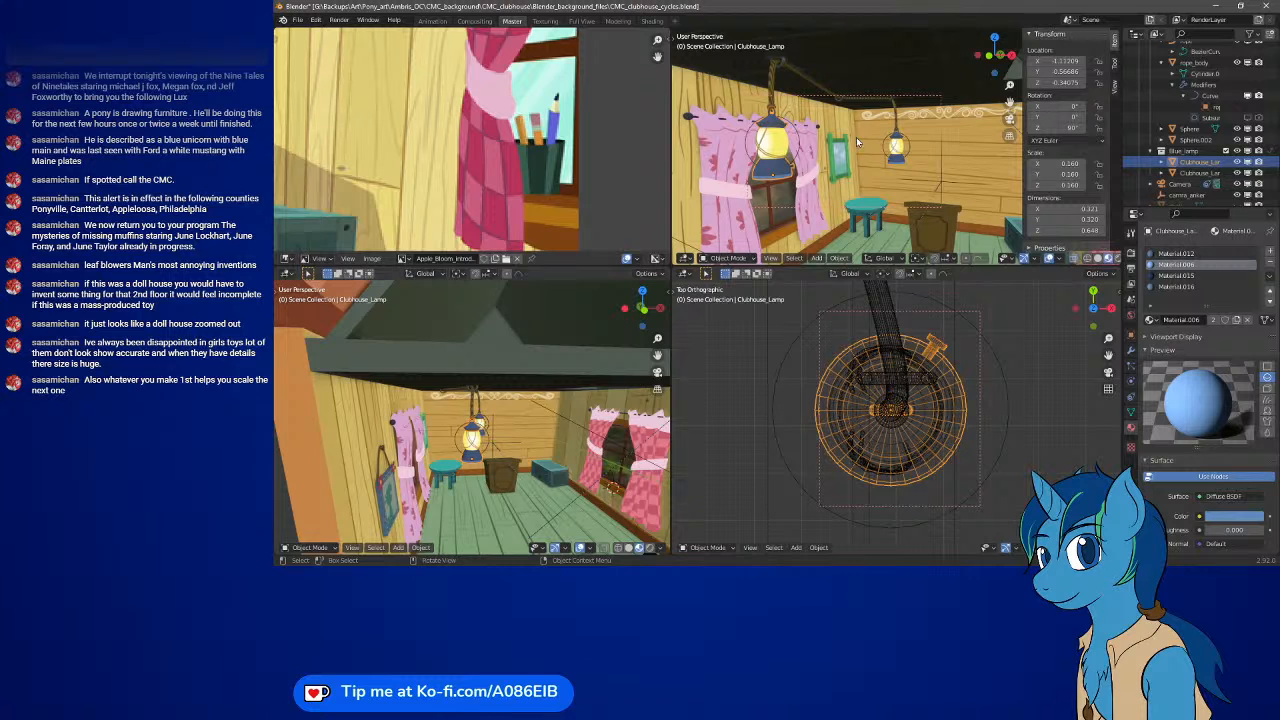
- Clear the render region in the top orthographic viewport
{"action": "scroll", "coordinate": [898, 407], "scroll_direction": "down", "scroll_amount": 8}
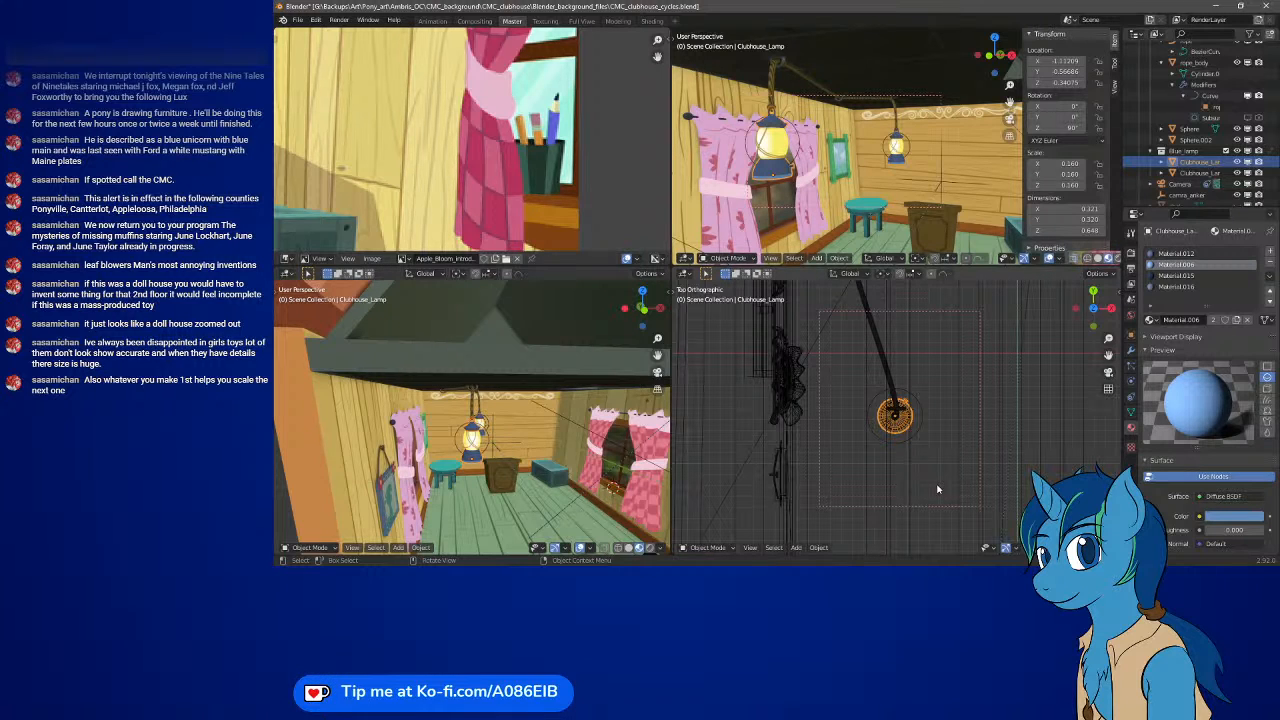
{"action": "key", "text": "KP_0"}
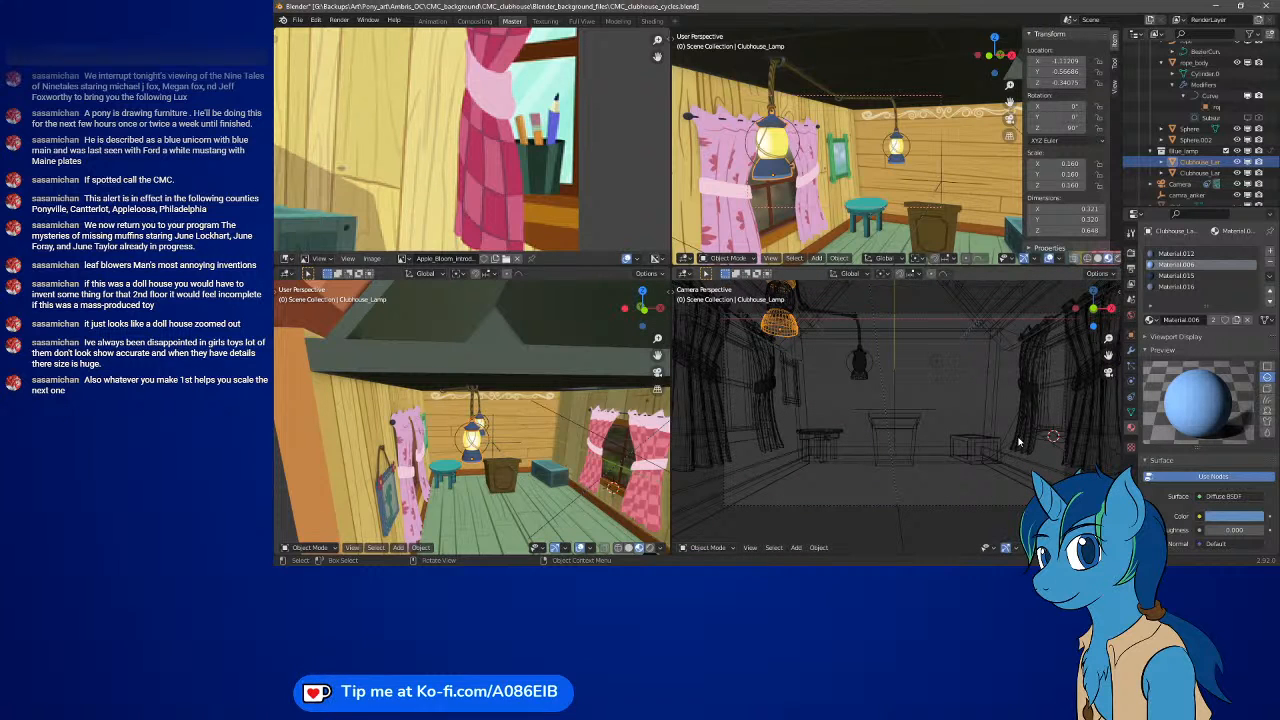
{"action": "key", "text": "KP_7"}
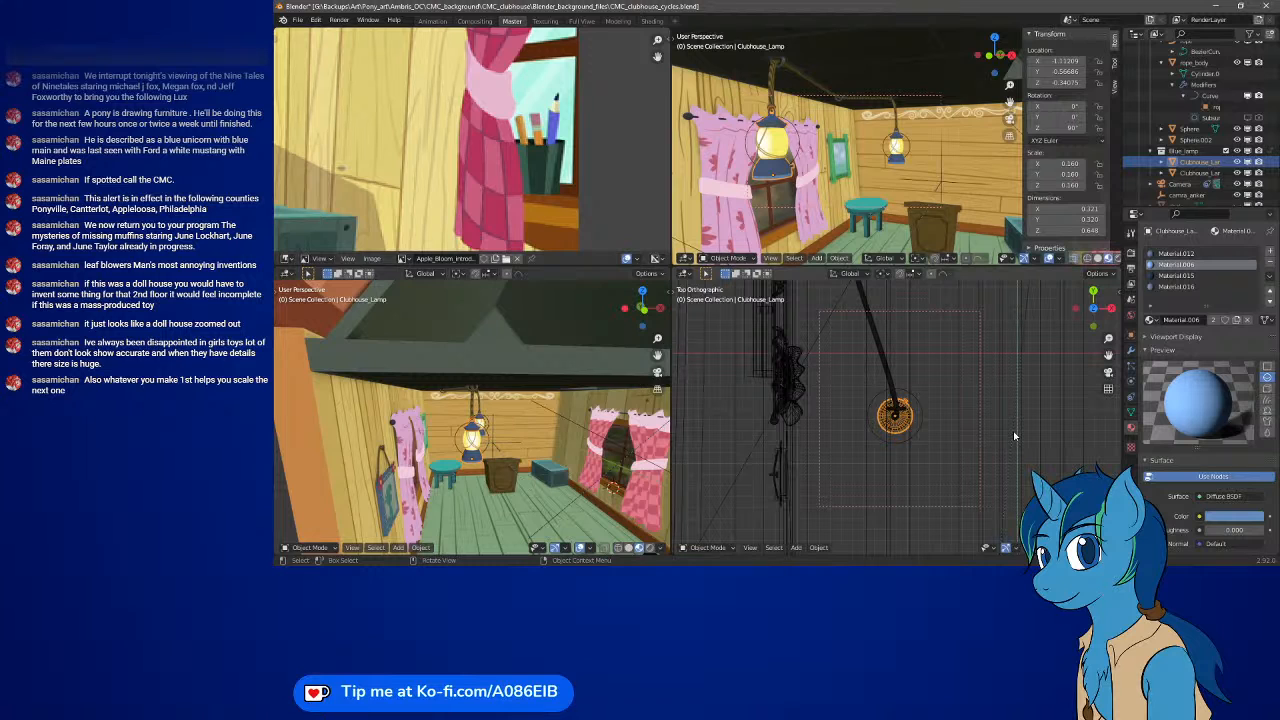
{"action": "left_click", "coordinate": [750, 547]}
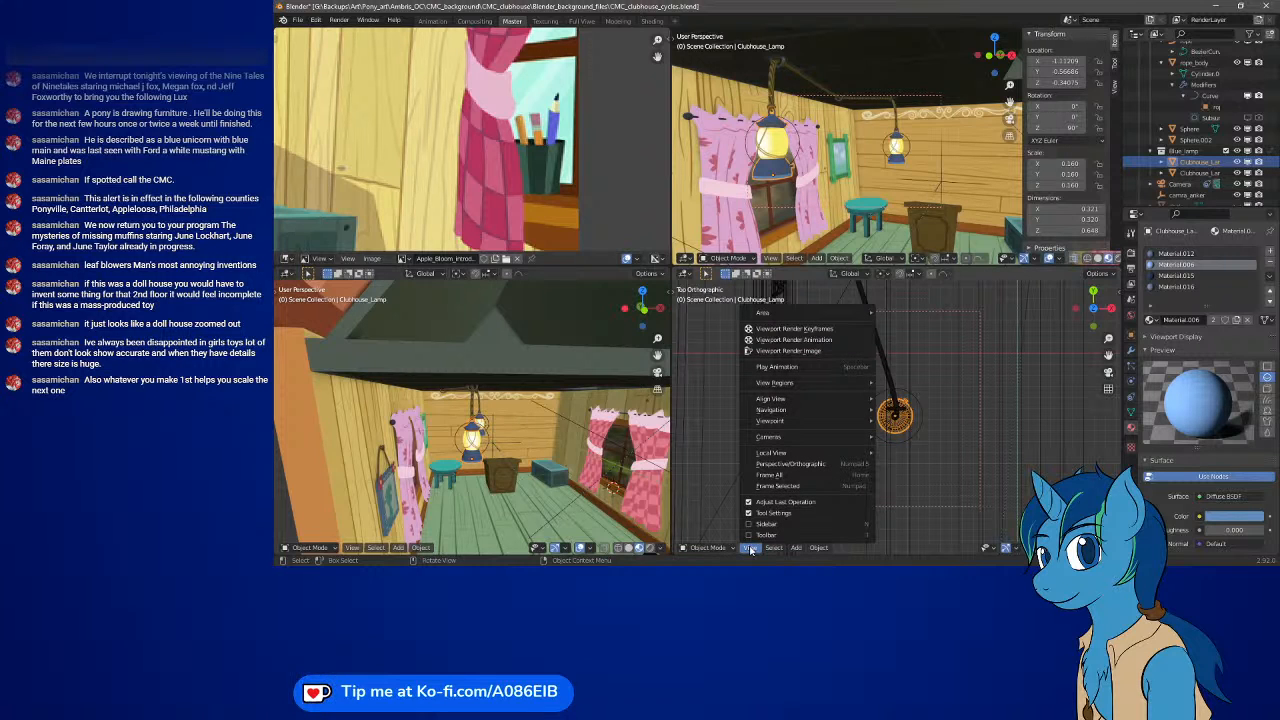
{"action": "mouse_move", "coordinate": [804, 425]}
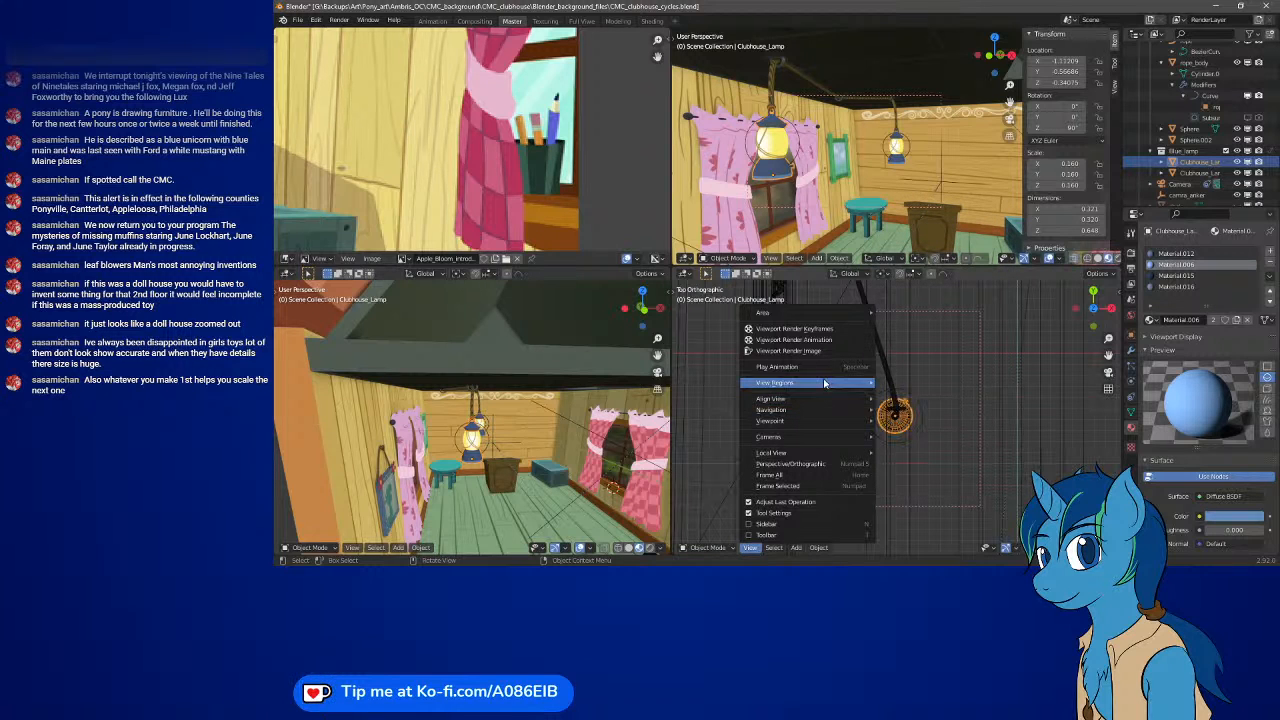
{"action": "mouse_move", "coordinate": [824, 383]}
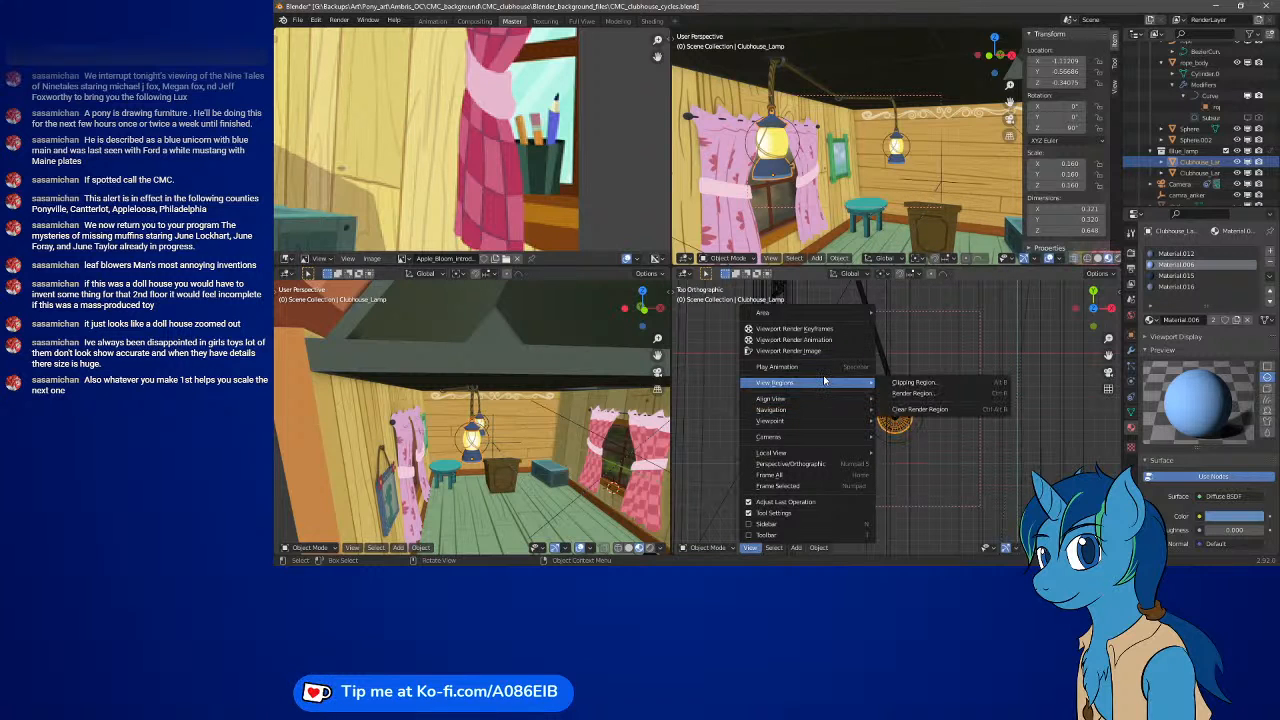
{"action": "left_click", "coordinate": [939, 411]}
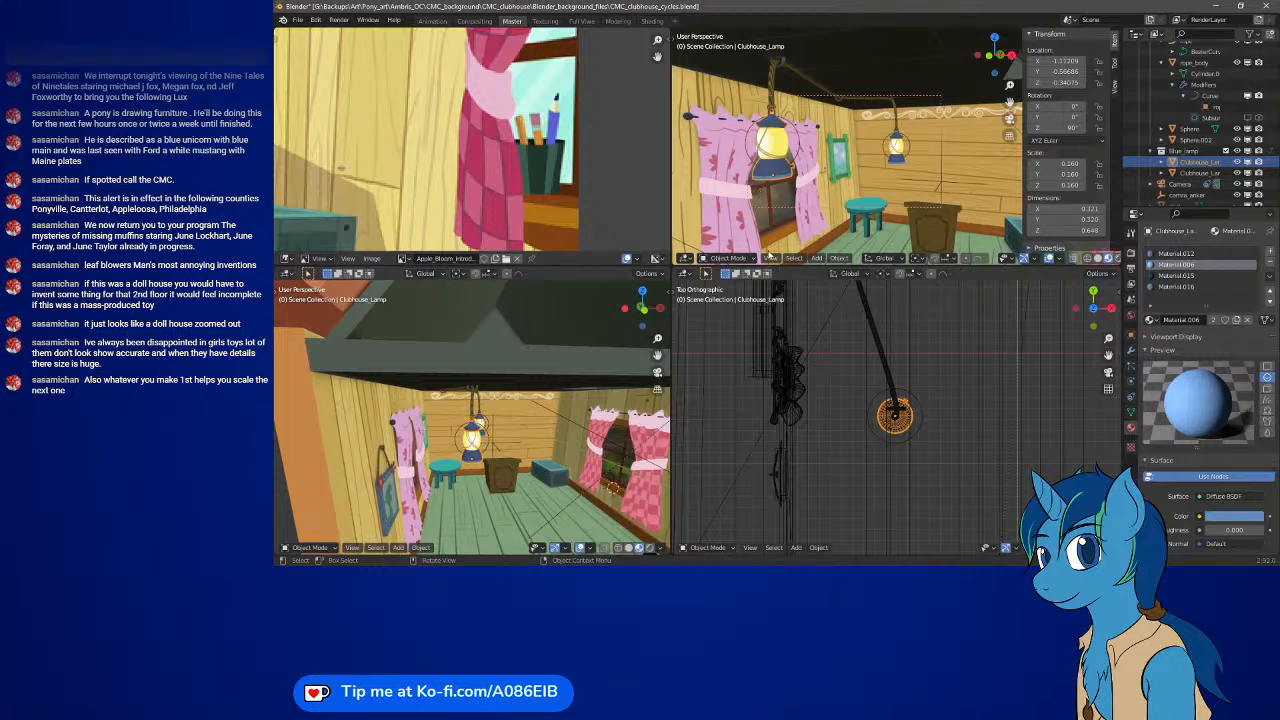
- Clear the render region in the upper perspective viewport
{"action": "left_click", "coordinate": [772, 250]}
{"action": "left_click", "coordinate": [771, 258]}
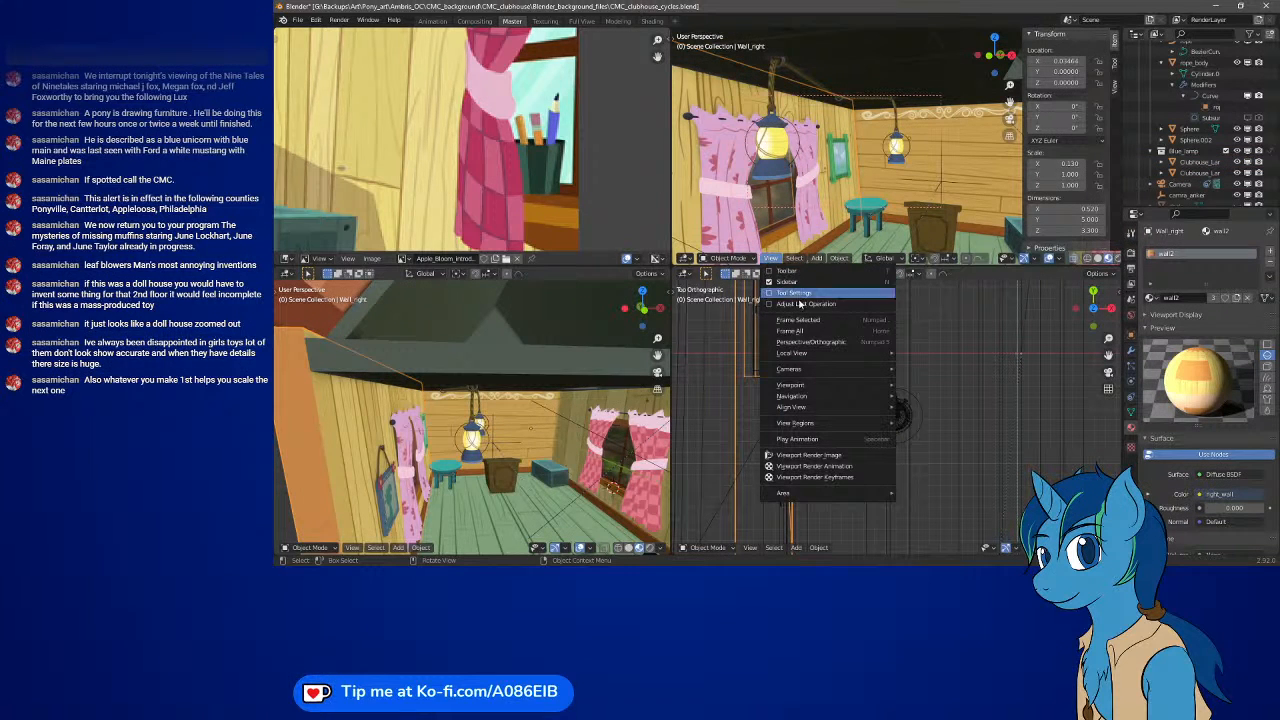
{"action": "mouse_move", "coordinate": [811, 413]}
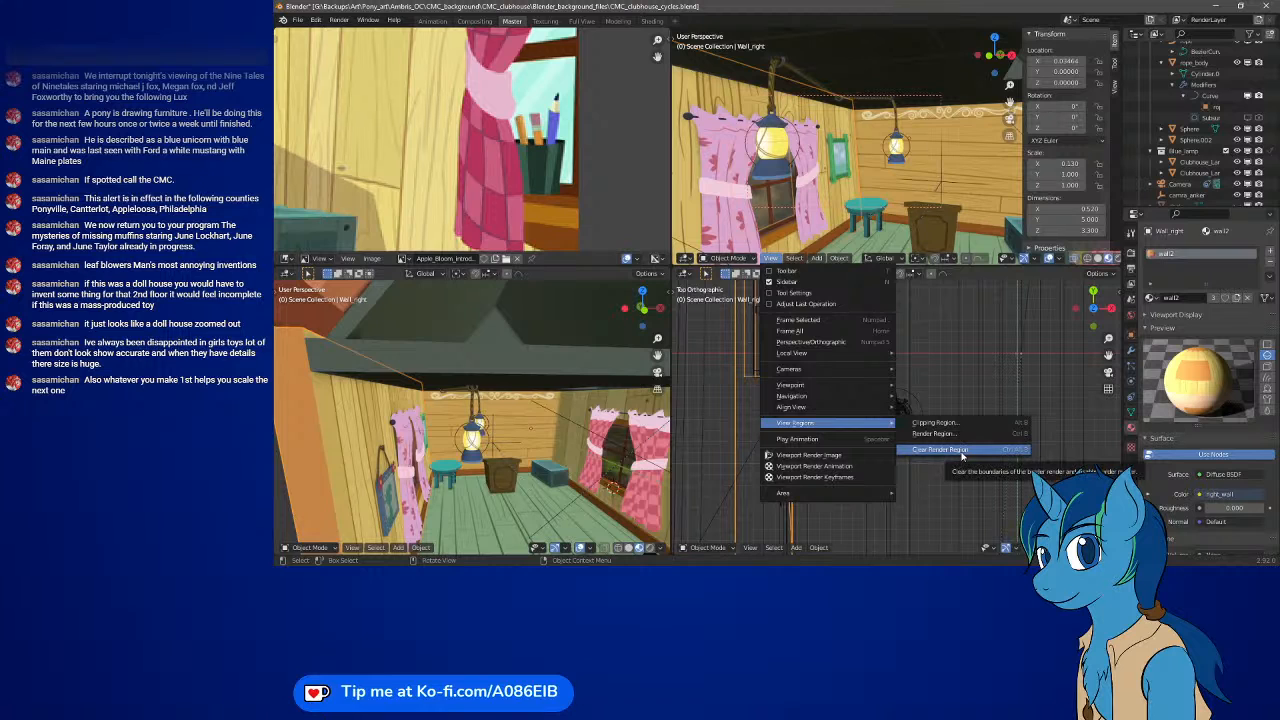
{"action": "left_click", "coordinate": [961, 451]}
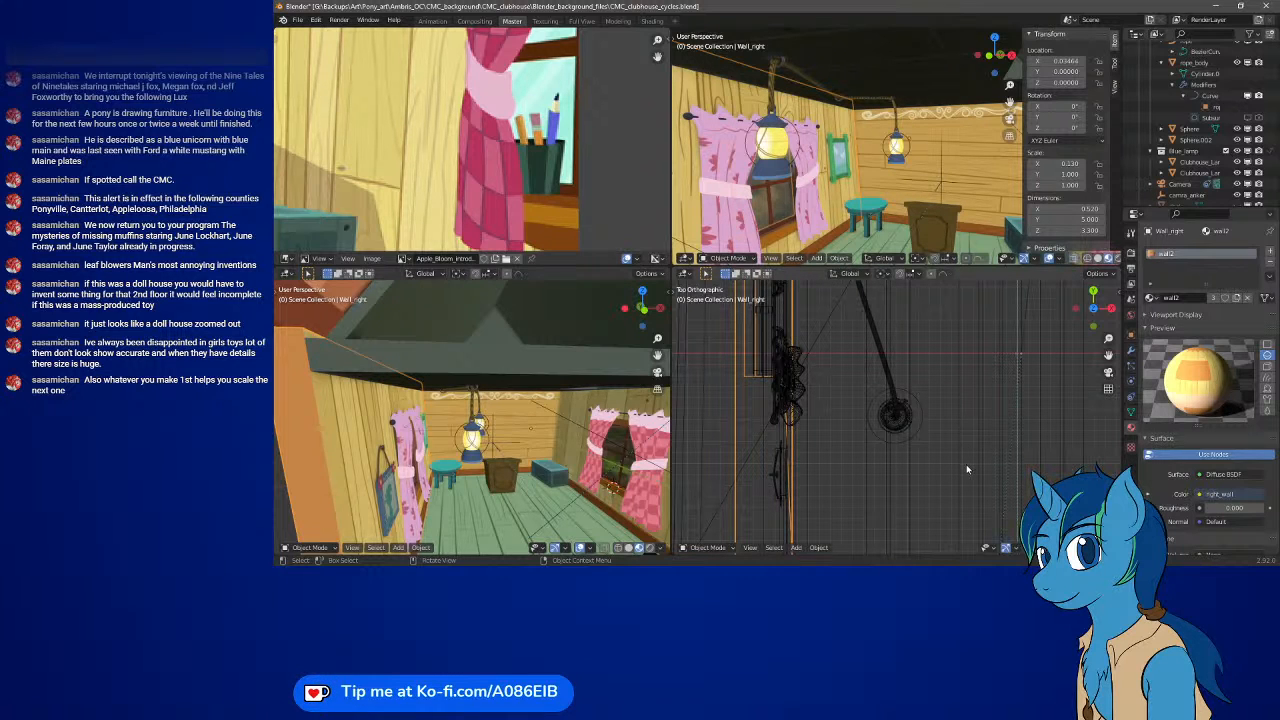
- Frame the whole house in the top orthographic view and place the 3D cursor at the world axes' crossing with the Cursor tool
{"action": "middle_click_drag", "start_coordinate": [1006, 438], "coordinate": [963, 432]}
{"action": "key", "text": "KP_7"}
{"action": "scroll", "coordinate": [965, 432], "scroll_direction": "down", "scroll_amount": 5}
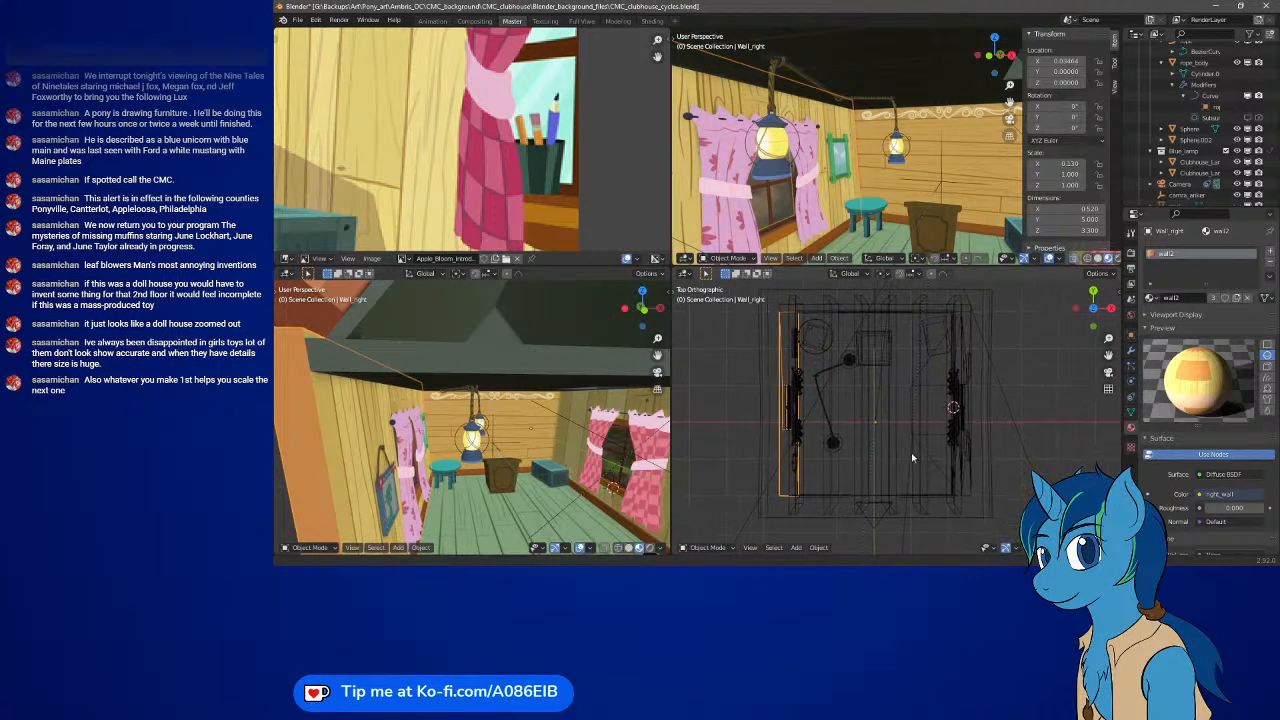
{"action": "scroll", "coordinate": [897, 427], "scroll_direction": "up", "scroll_amount": 1}
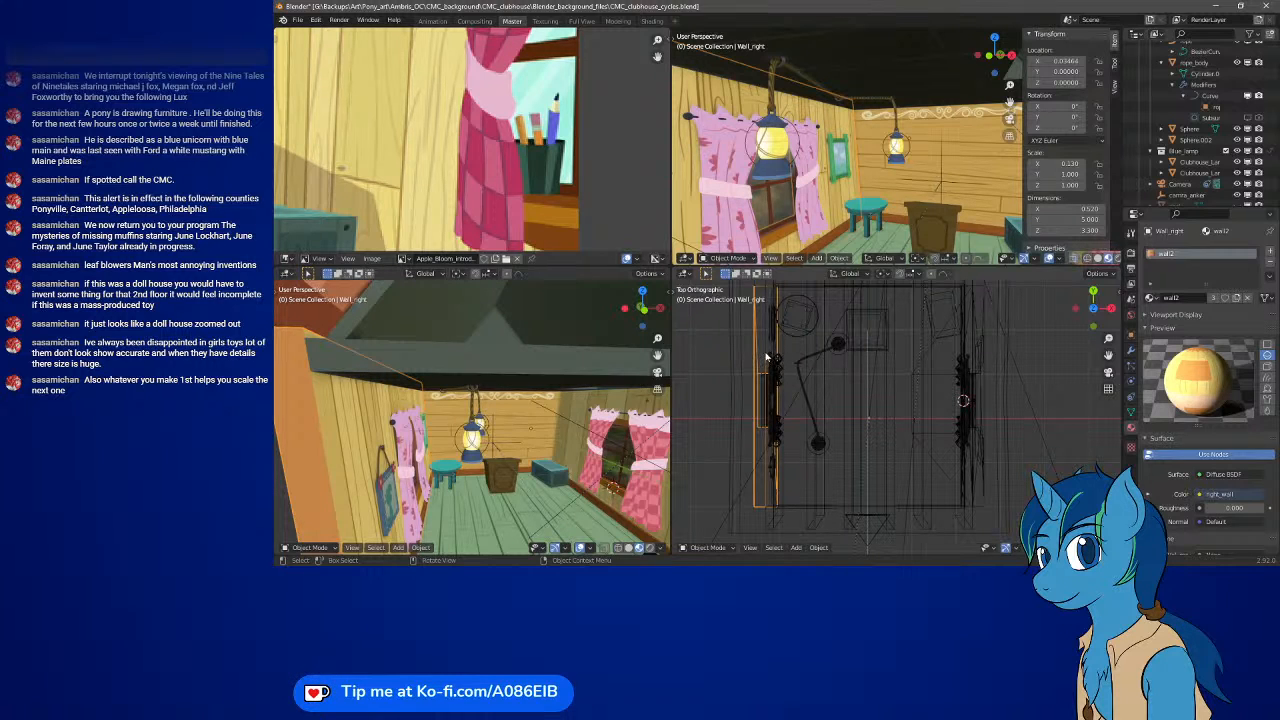
{"action": "key", "text": "t"}
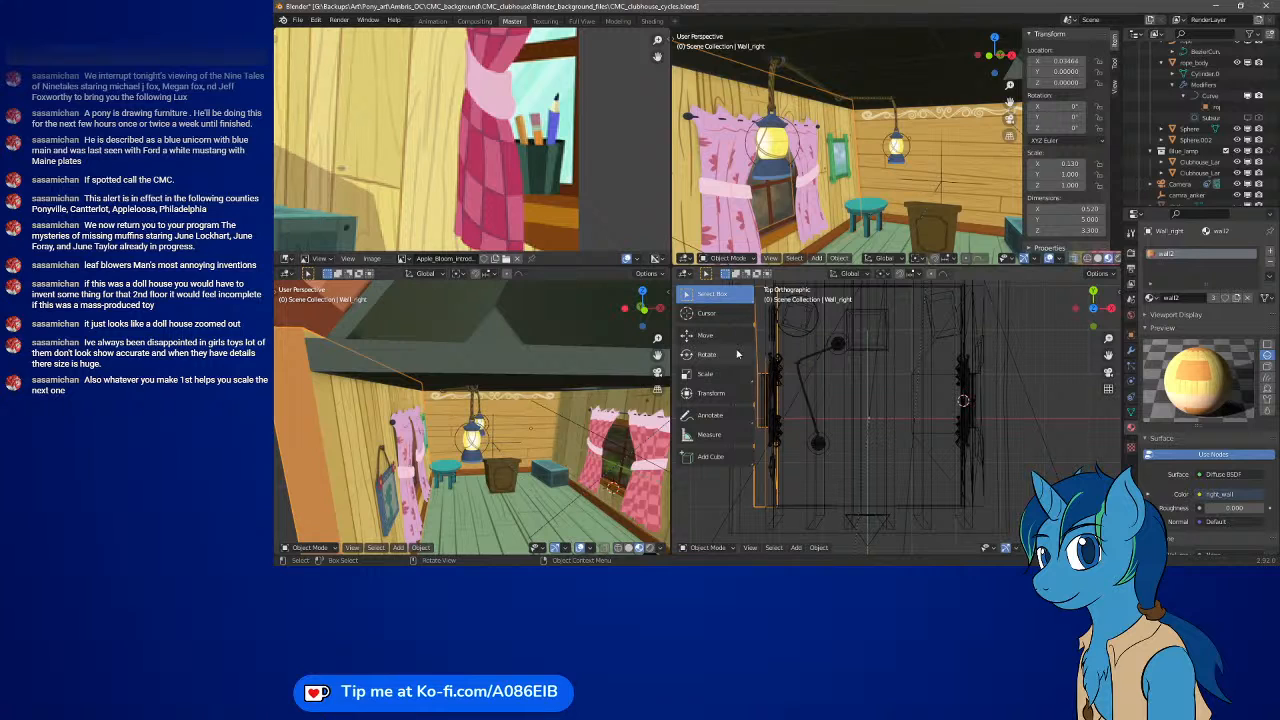
{"action": "left_click", "coordinate": [708, 313]}
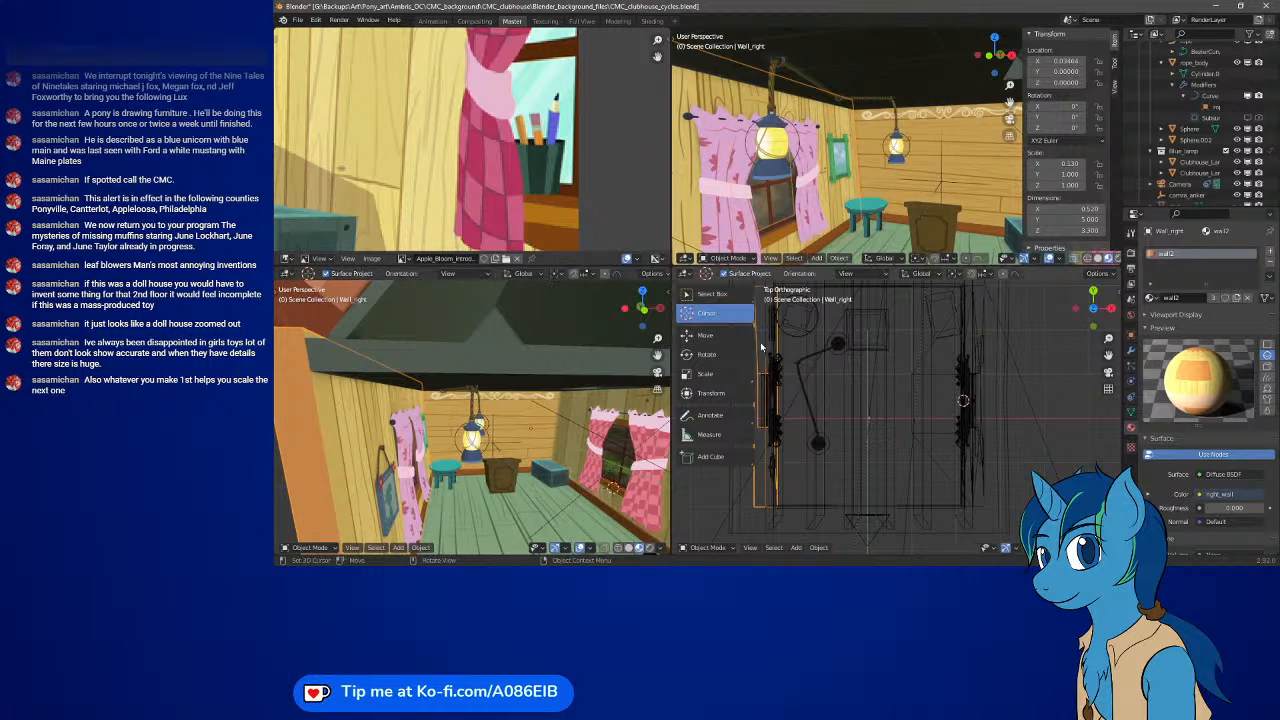
{"action": "left_click", "coordinate": [869, 417]}
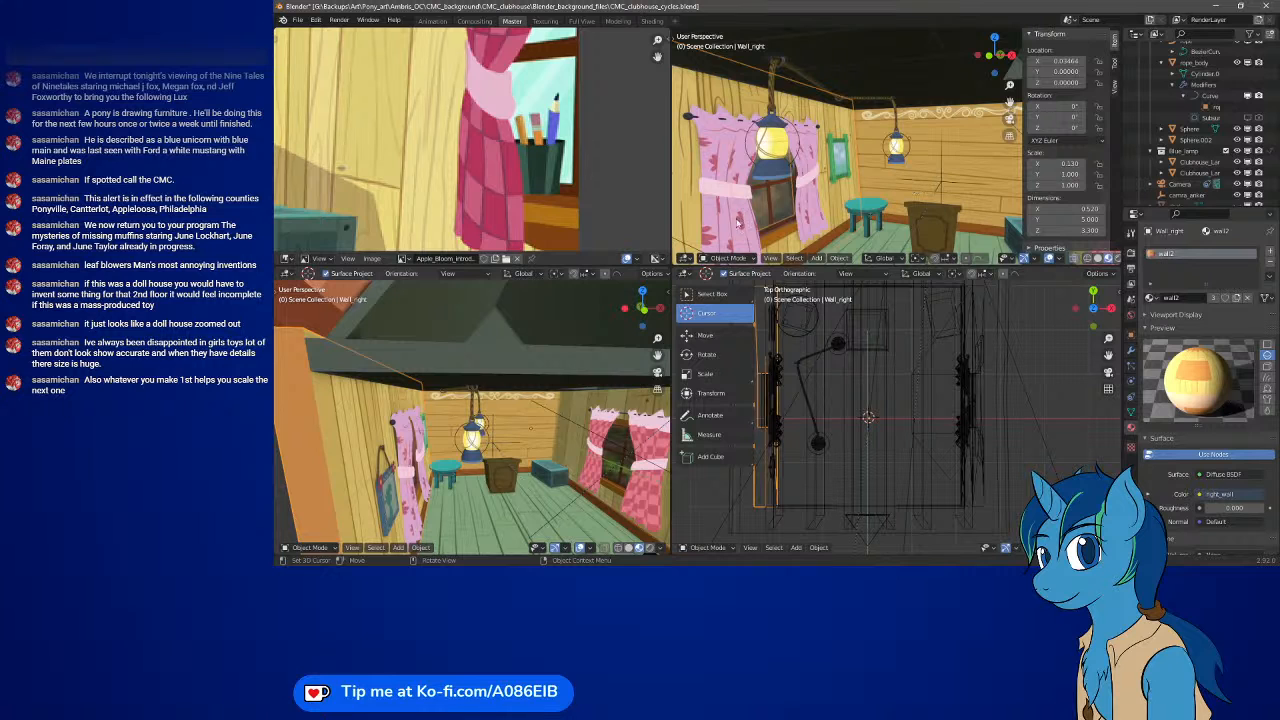
- Set the upper viewport to a front orthographic wireframe view and place the 3D cursor at the axes' crossing there
{"action": "key", "text": "KP_1"}
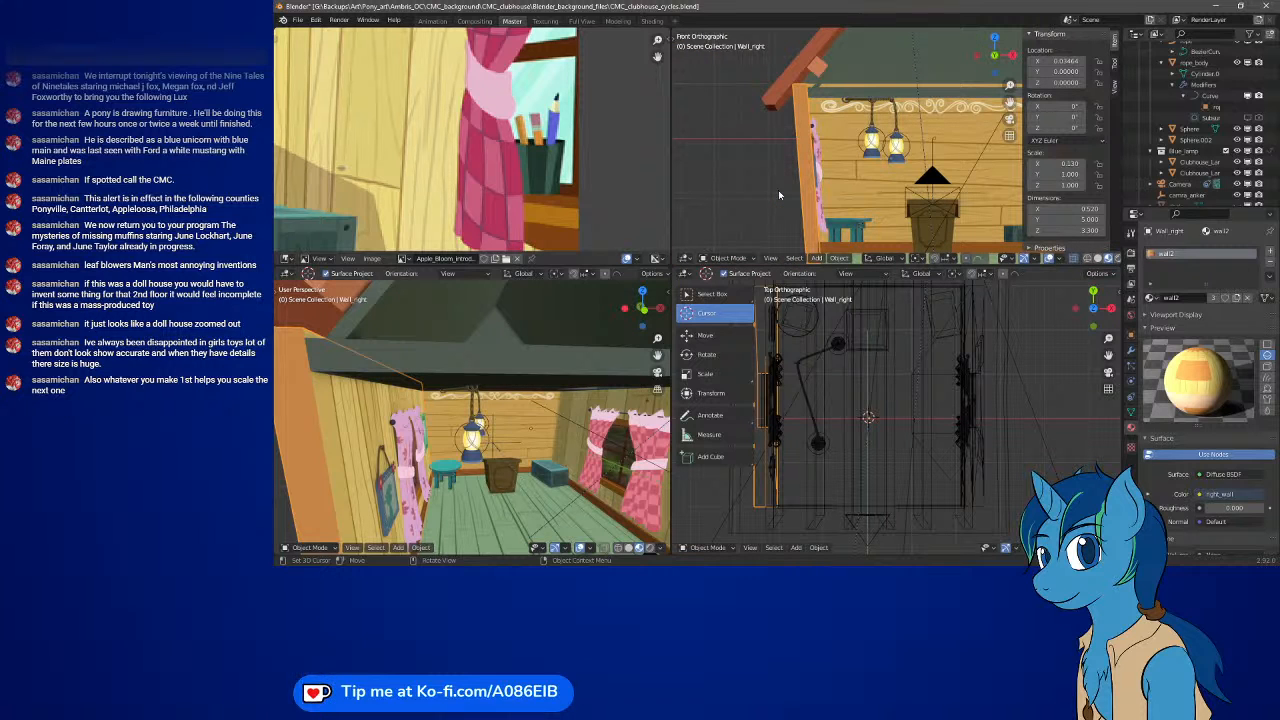
{"action": "middle_click_drag", "start_coordinate": [962, 179], "coordinate": [898, 203], "text": "shift"}
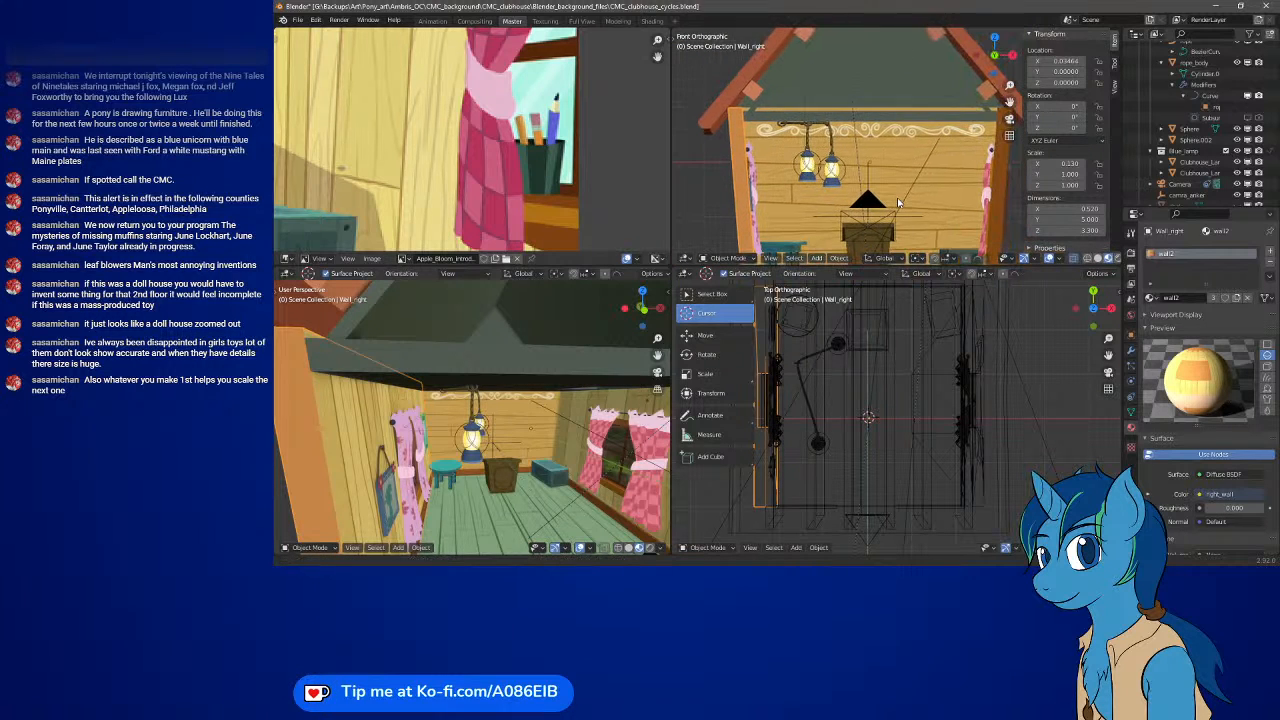
{"action": "key", "text": "z"}
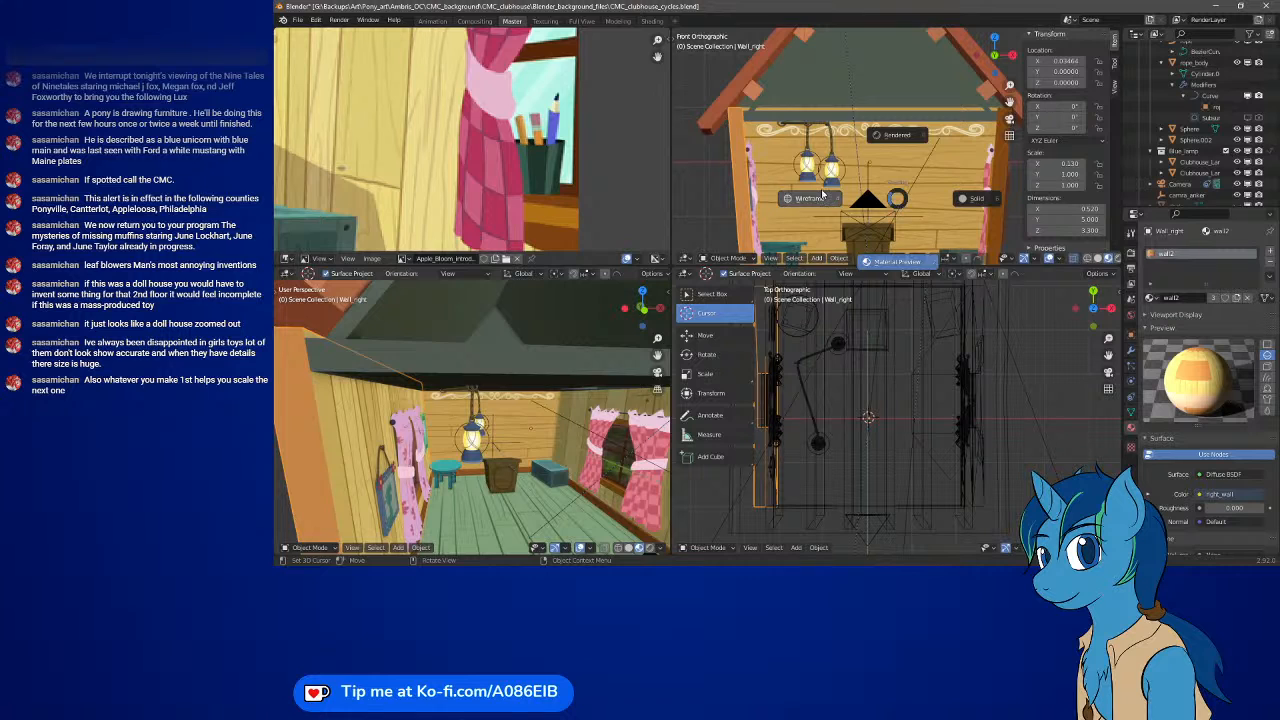
{"action": "left_click", "coordinate": [818, 196]}
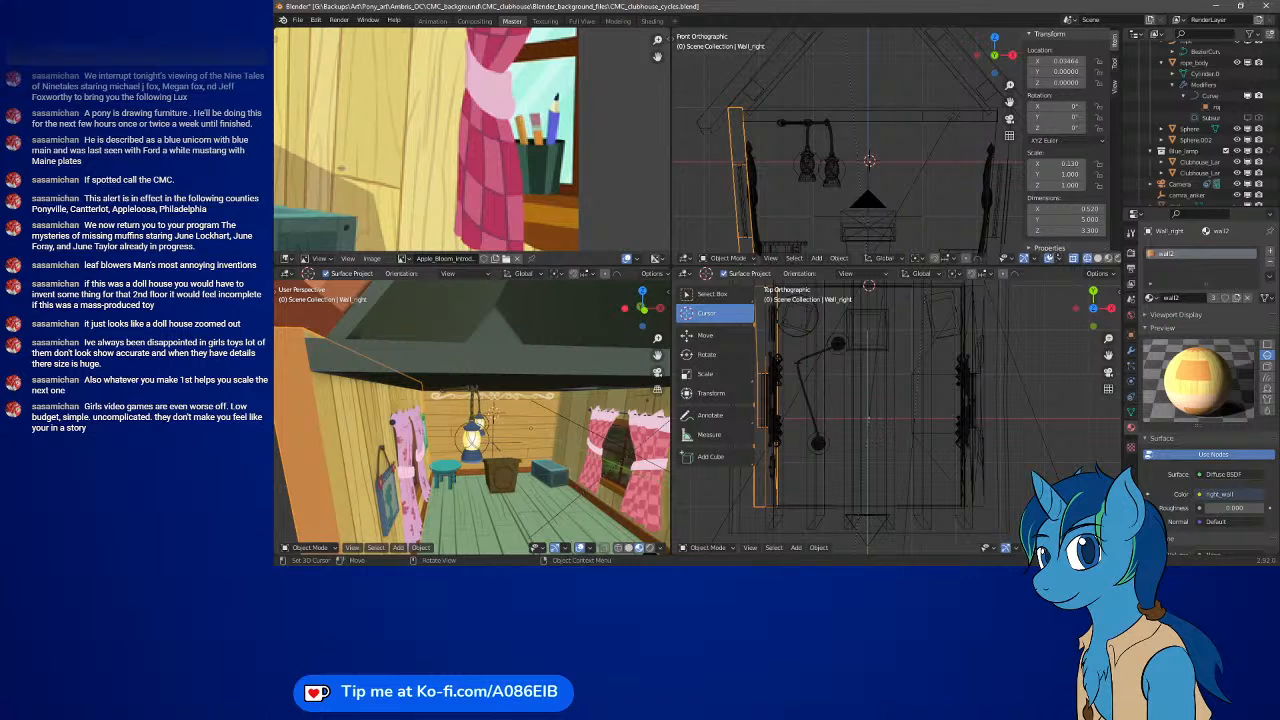
- Turn off Surface Project for the Cursor tool and display the tool list in the front orthographic view
{"action": "middle_click_drag", "start_coordinate": [1054, 260], "coordinate": [1036, 260]}
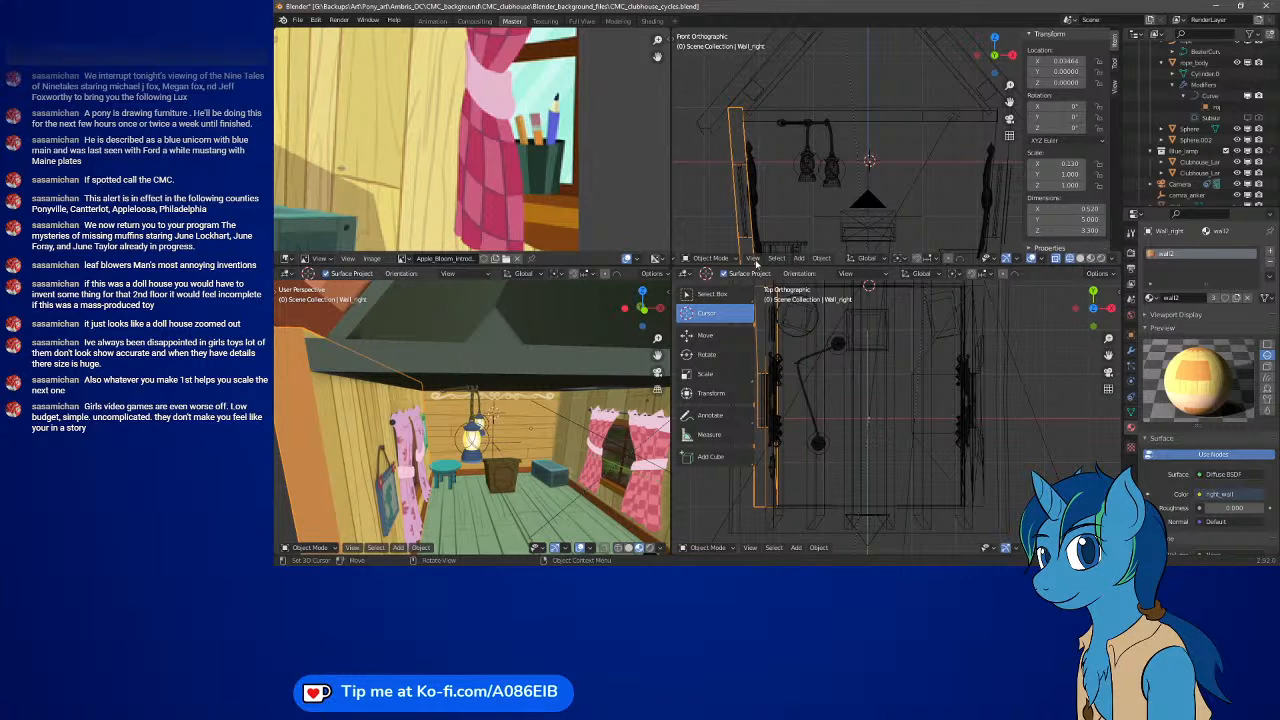
{"action": "left_click", "coordinate": [752, 258]}
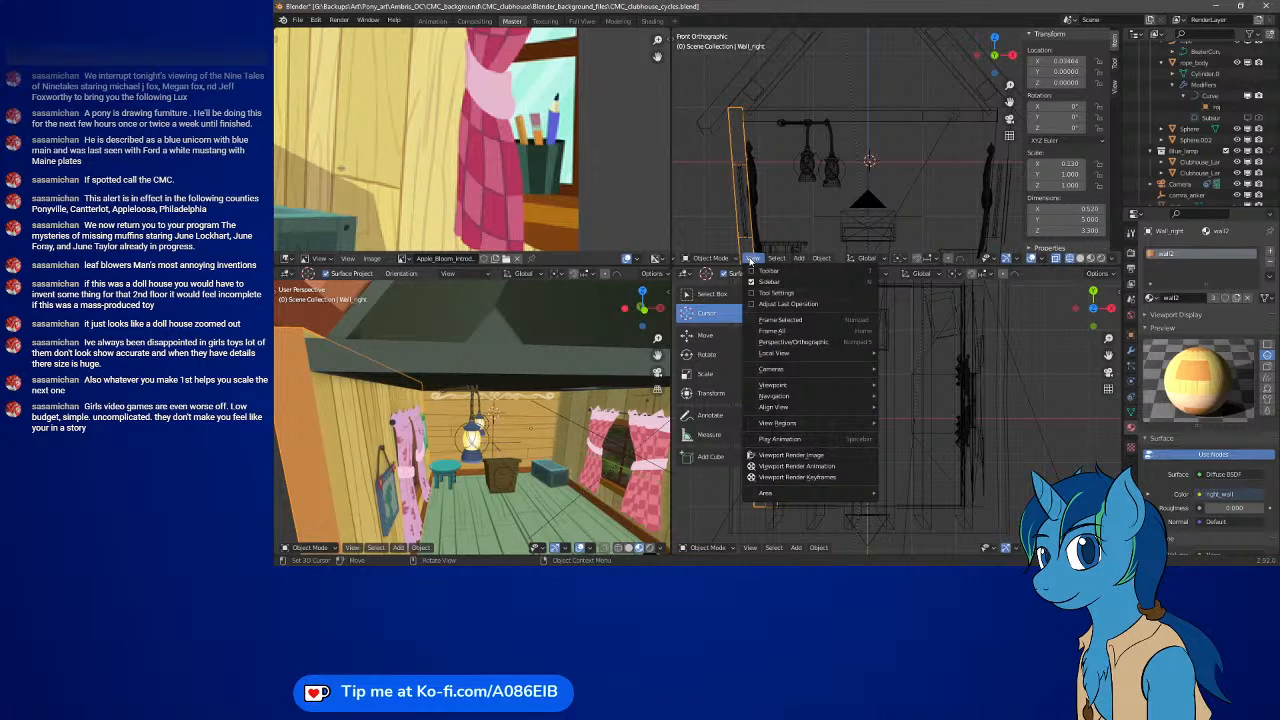
{"action": "left_click", "coordinate": [750, 260]}
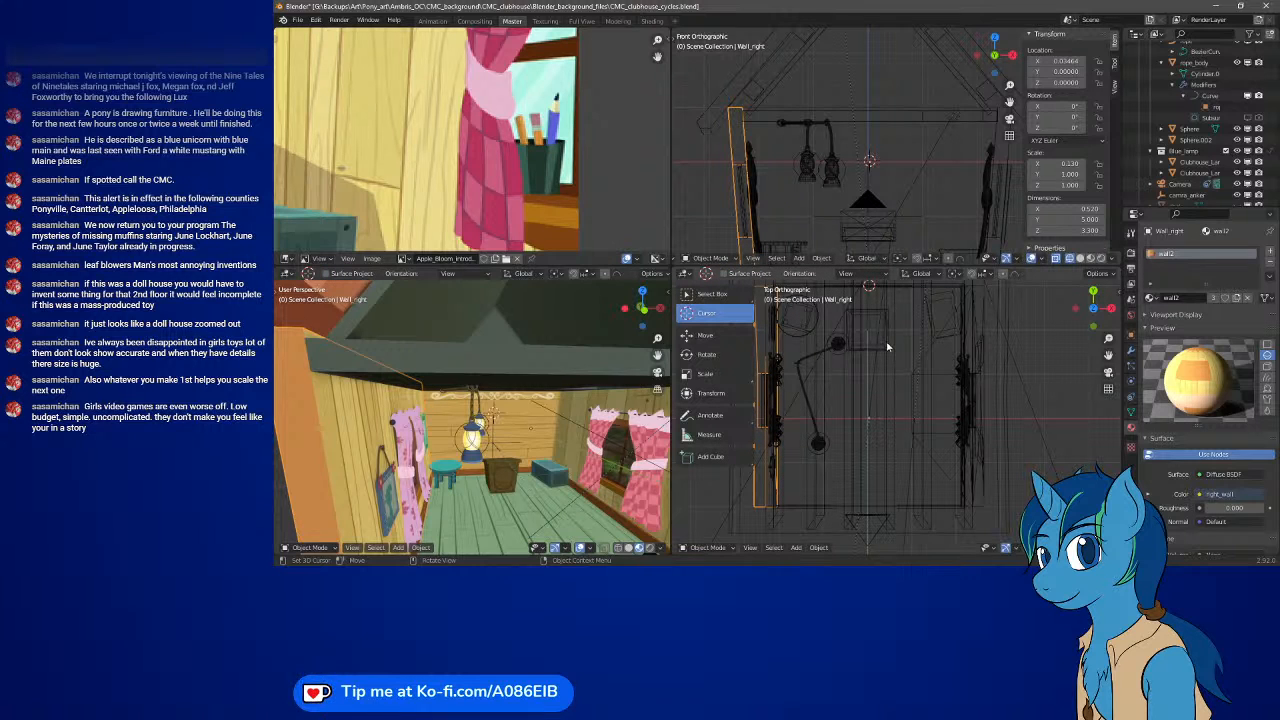
{"action": "key", "text": "t"}
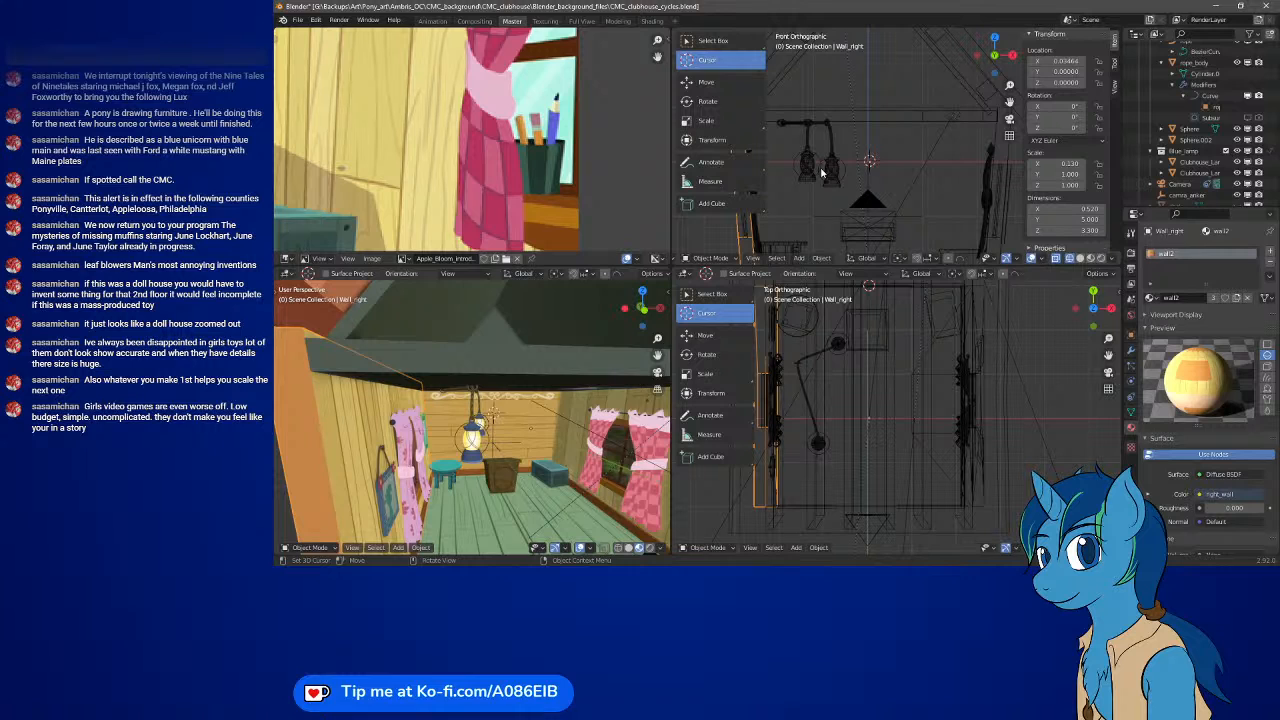
- Place the 3D cursor near the axes' crossing in the front view, snap it to the grid, and save the file
{"action": "key", "text": "t"}
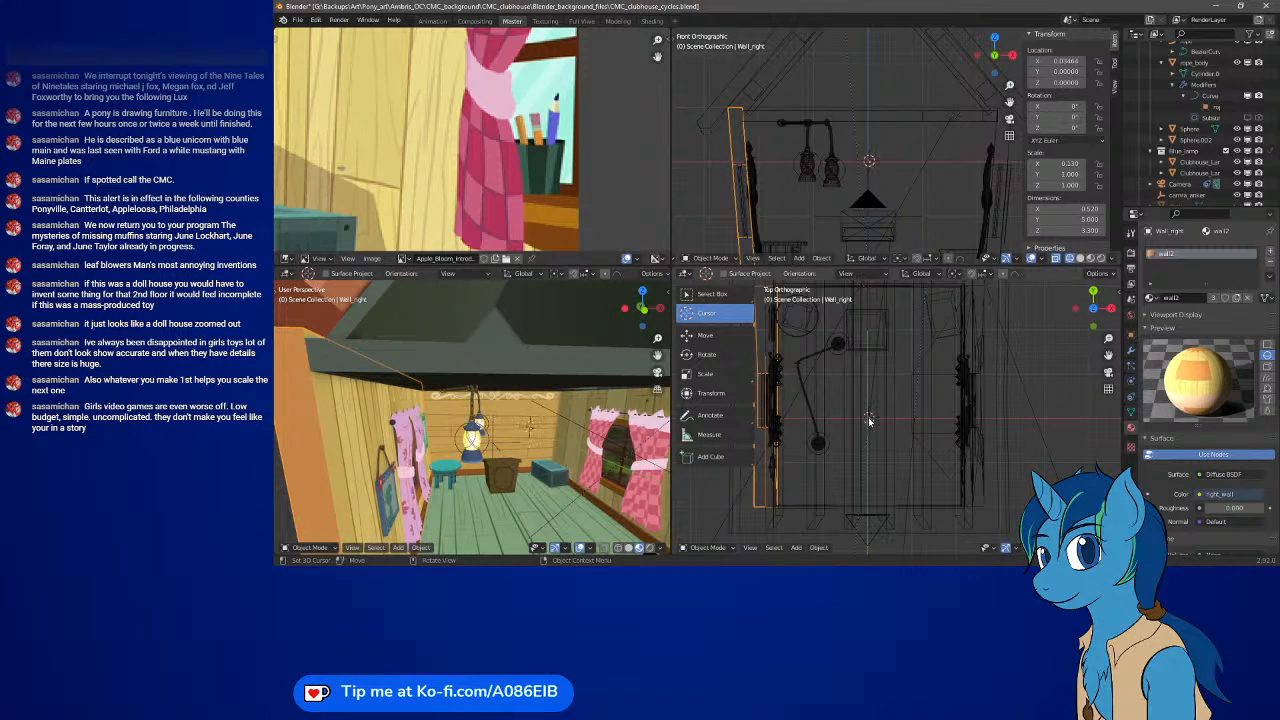
{"action": "left_click", "coordinate": [866, 163]}
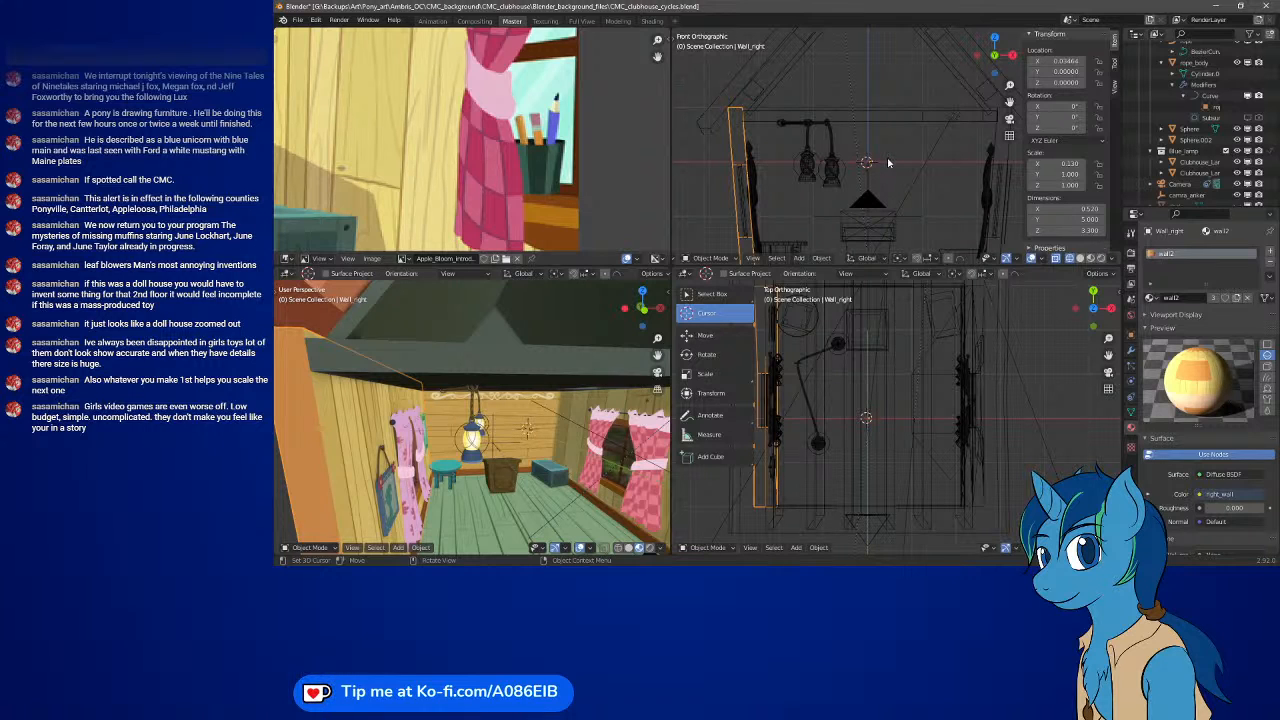
{"action": "key", "text": "shift+s"}
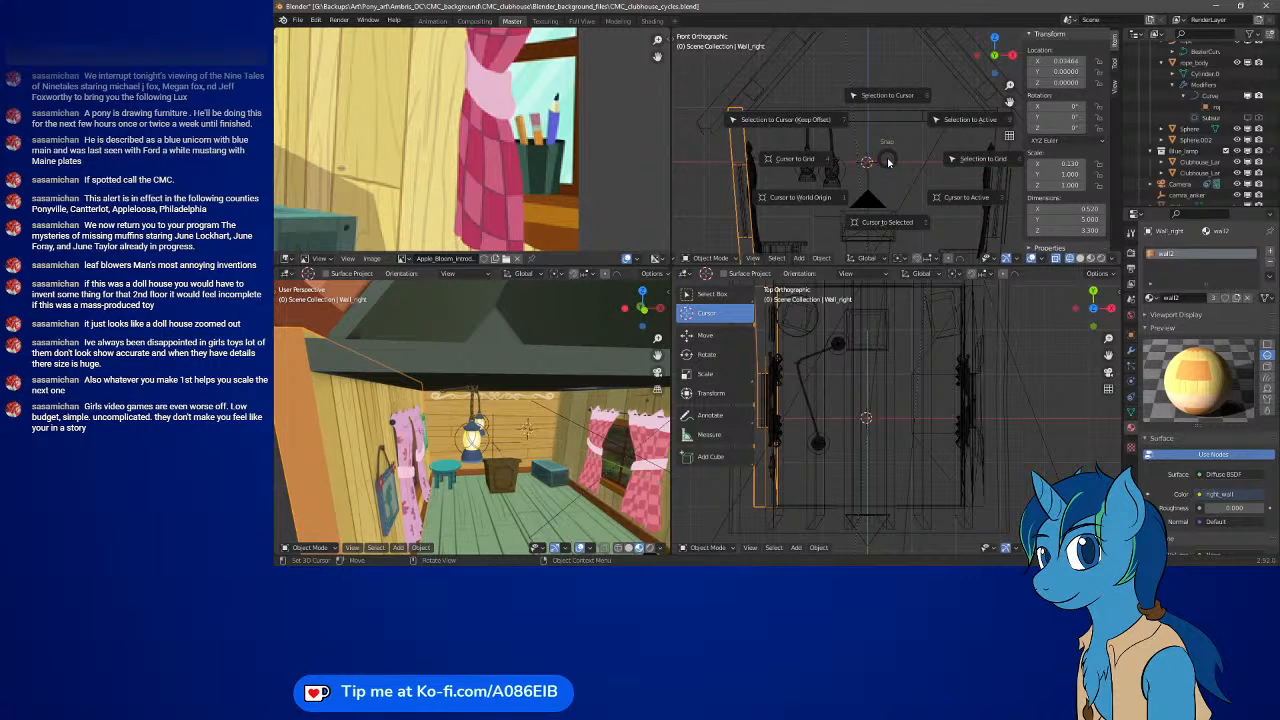
{"action": "left_click", "coordinate": [796, 160]}
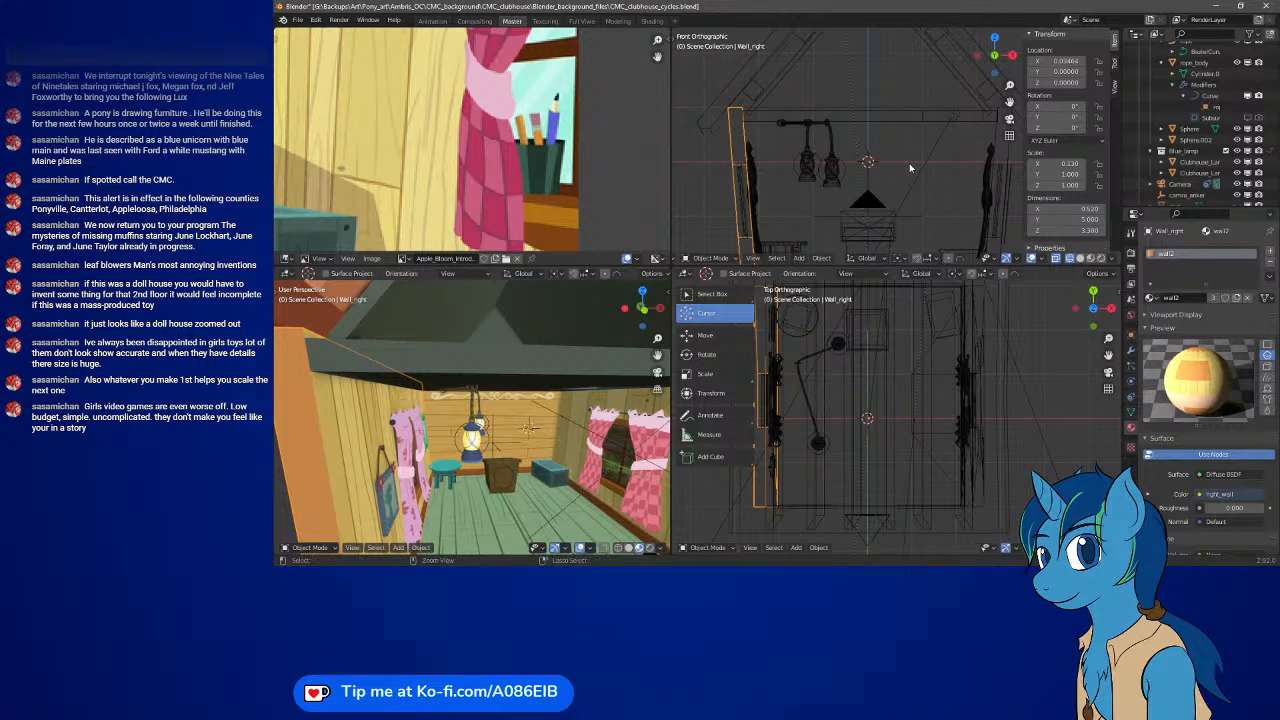
{"action": "key", "text": "ctrl+s"}
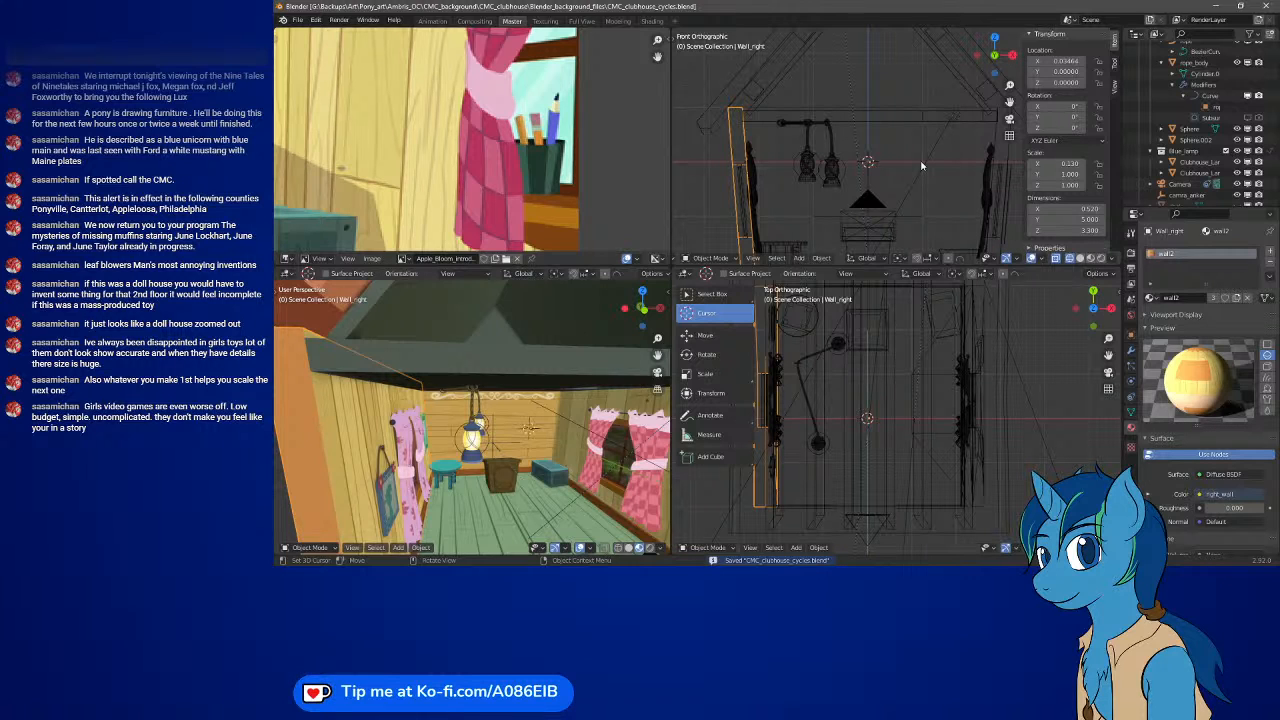
{"action": "right_click", "coordinate": [905, 160]}
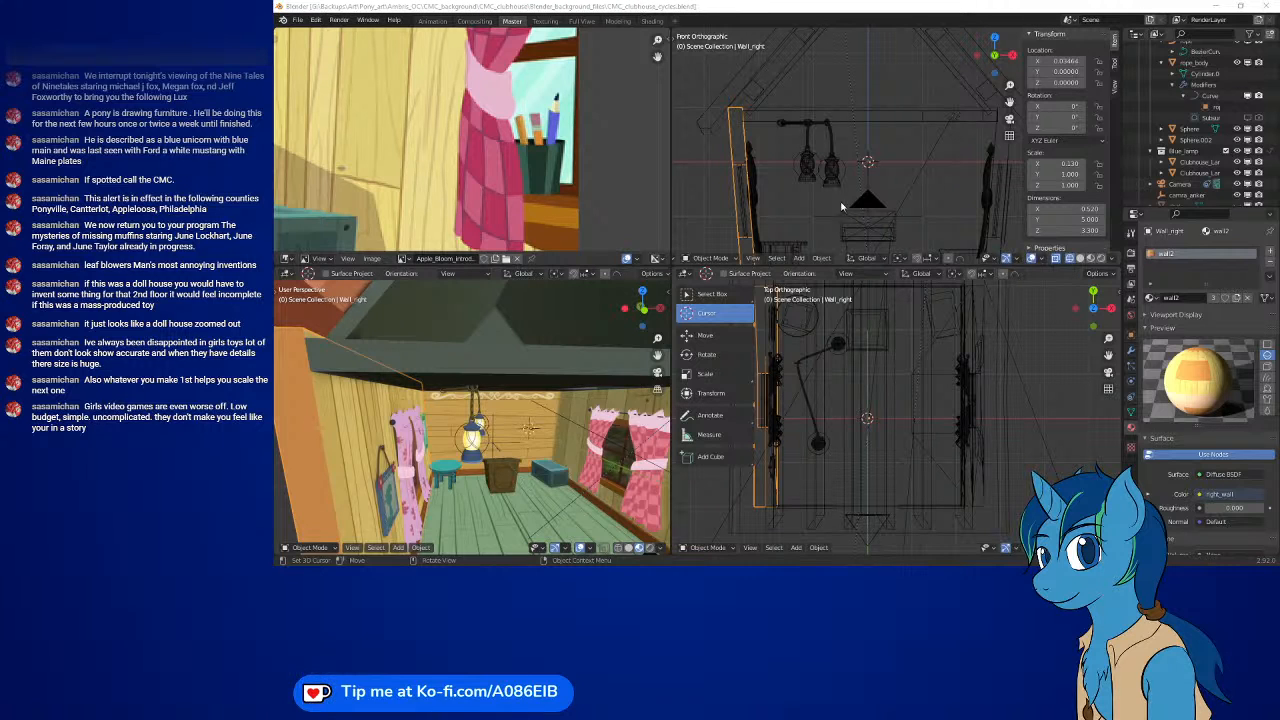
{"action": "left_click", "coordinate": [823, 10]}
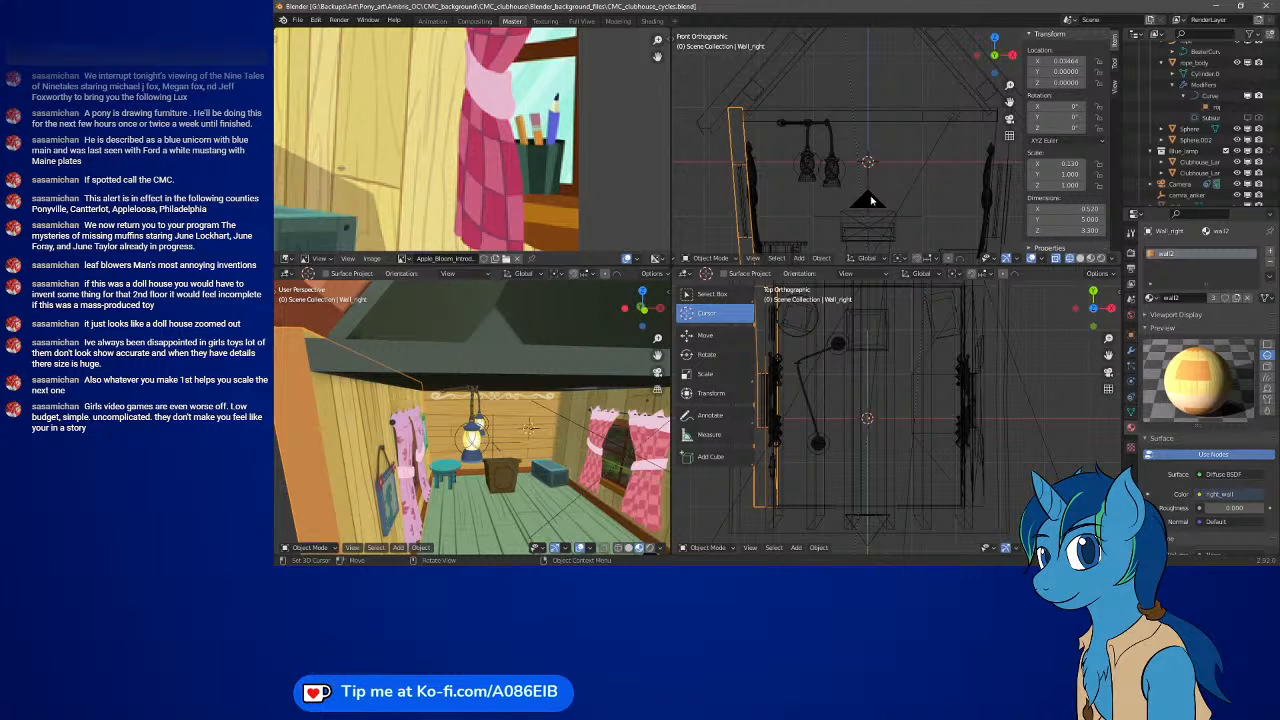
- Add a mesh circle at the 3D cursor from the top orthographic view
{"action": "key", "text": "shift+a"}
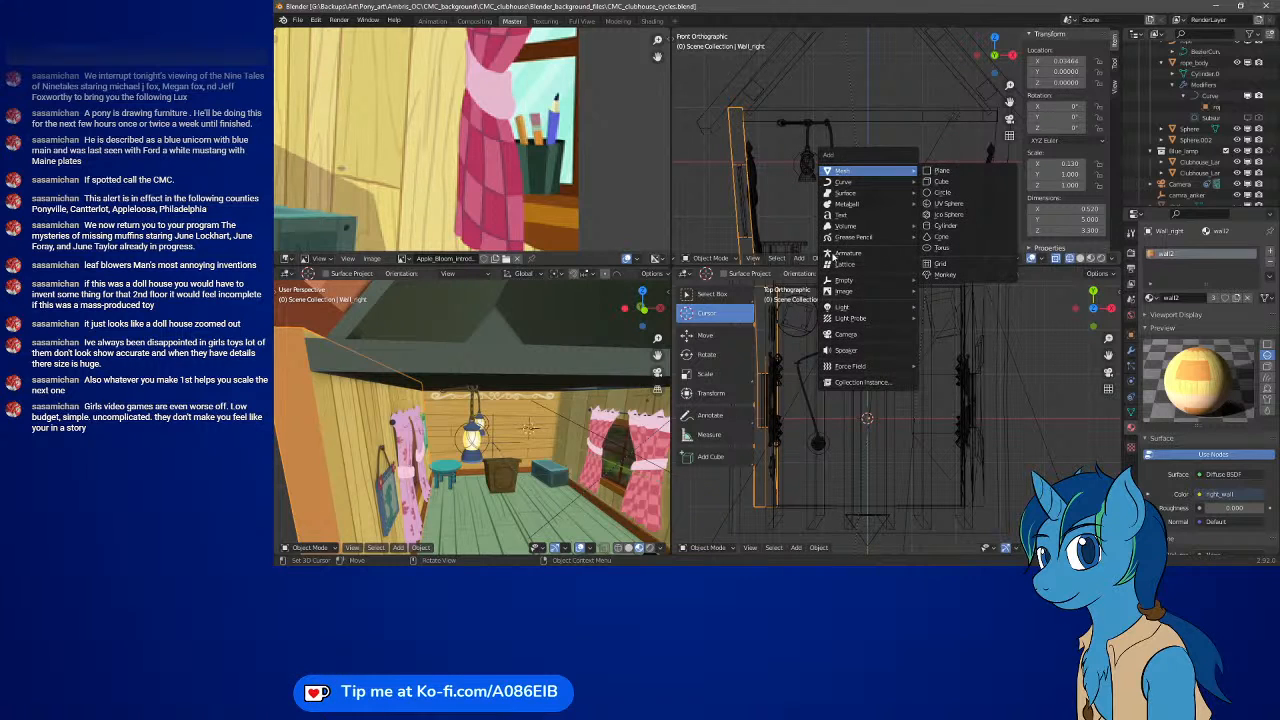
{"action": "key", "text": "shift+a"}
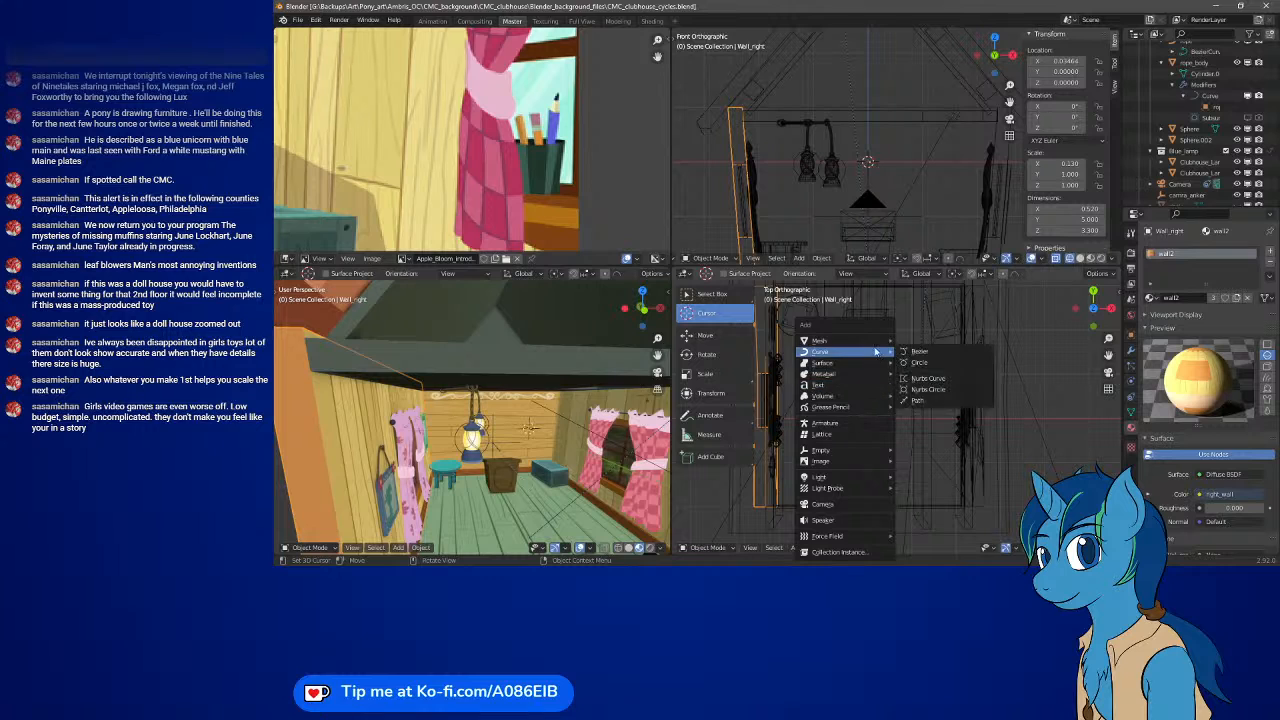
{"action": "mouse_move", "coordinate": [850, 341]}
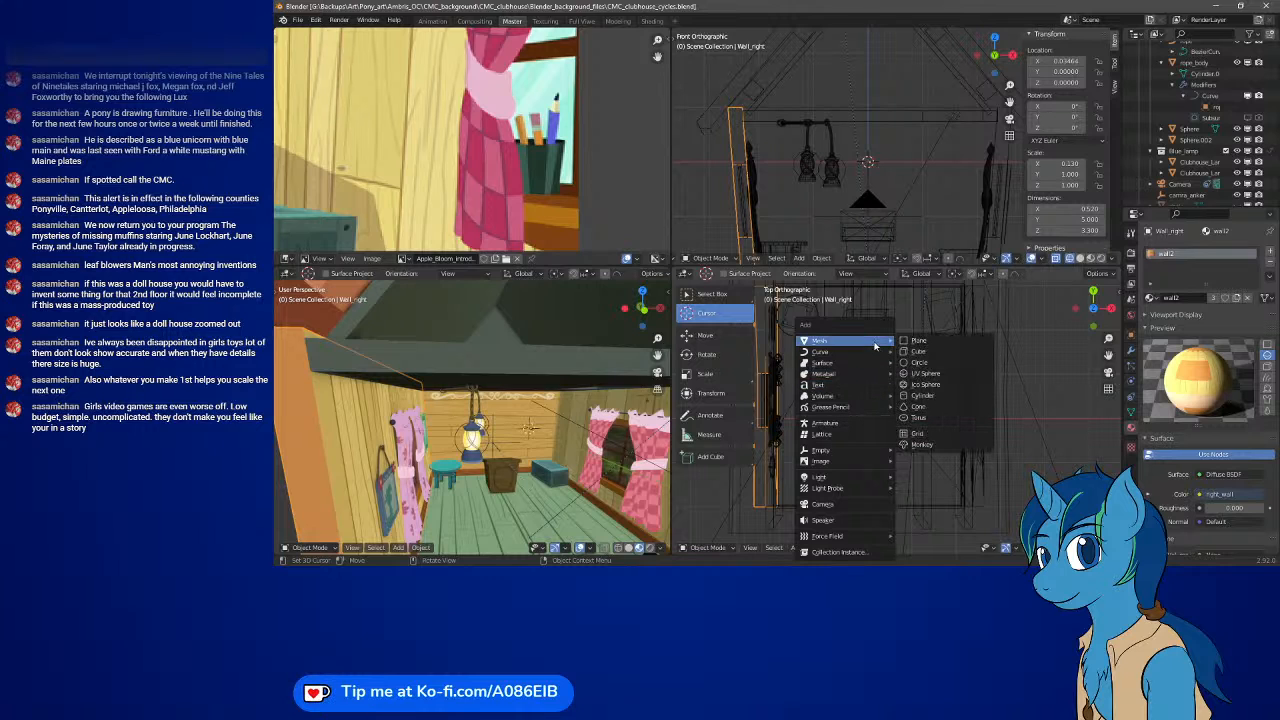
{"action": "left_click", "coordinate": [932, 364]}
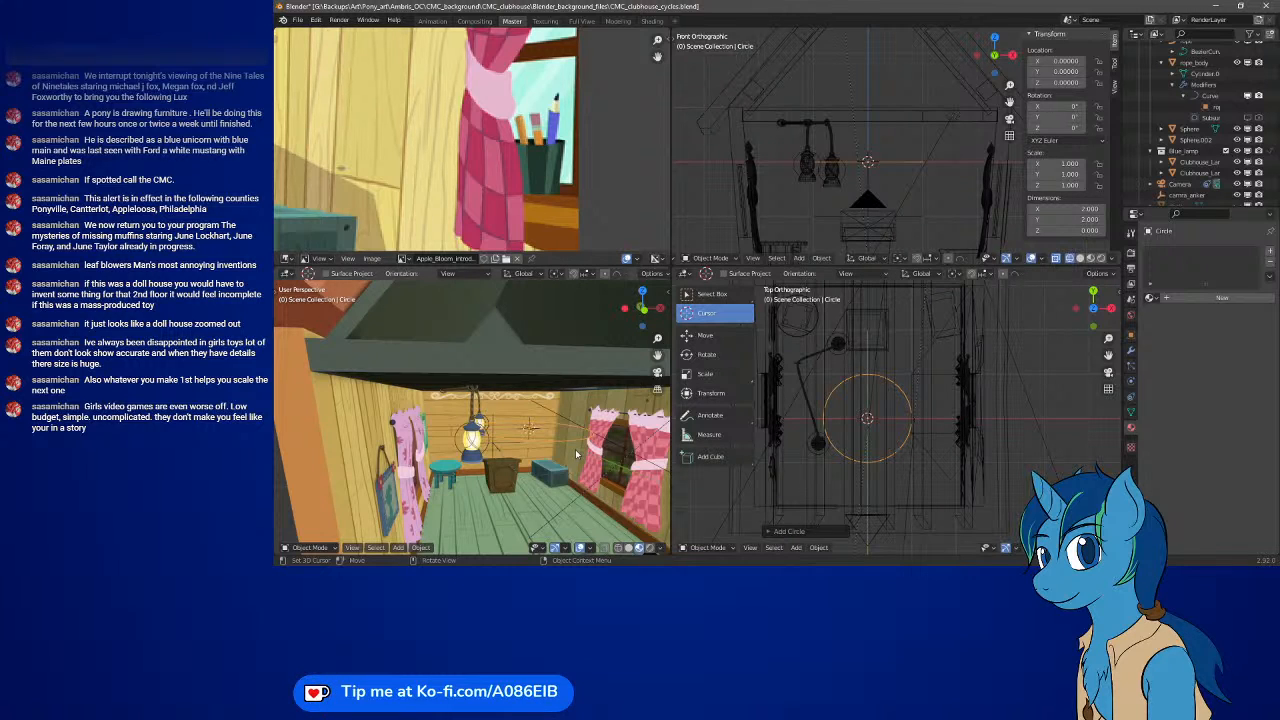
- Isolate the circle in local view in all three viewports, setting the lower ones to front and right and the upper one to top
{"action": "key", "text": "KP_Divide"}
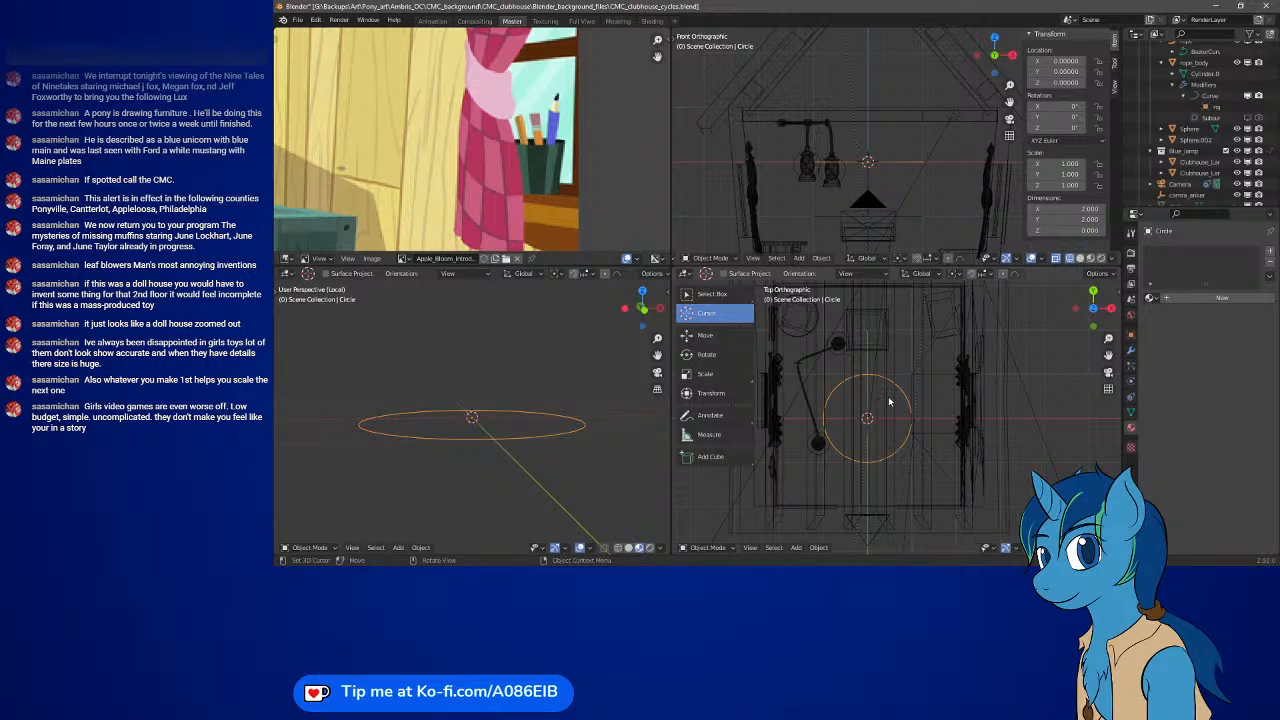
{"action": "key", "text": "KP_Divide"}
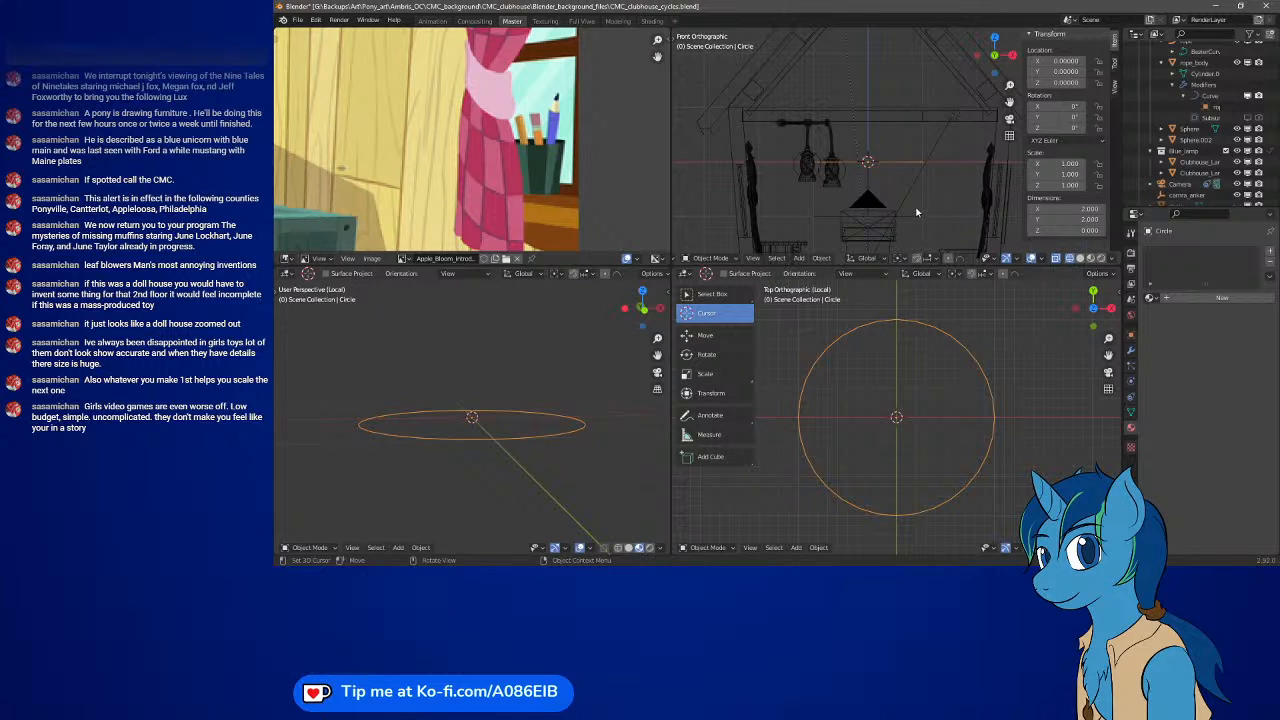
{"action": "key", "text": "KP_Divide"}
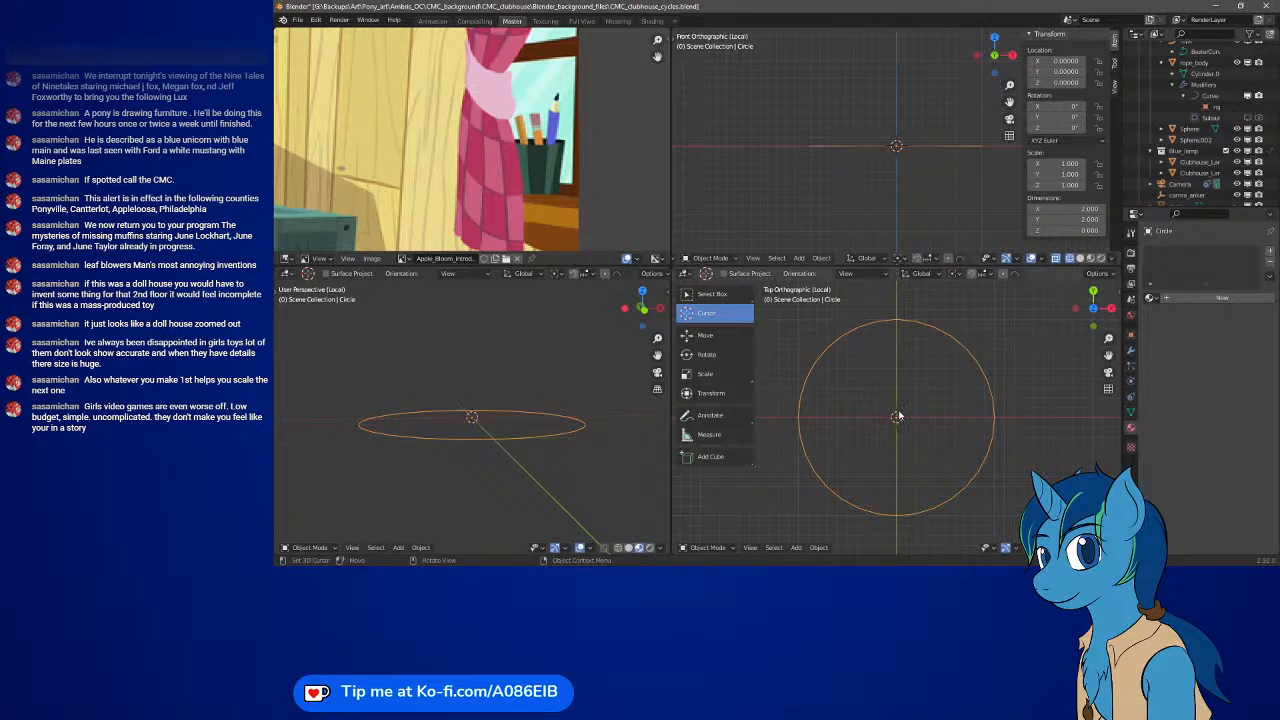
{"action": "key", "text": "KP_1"}
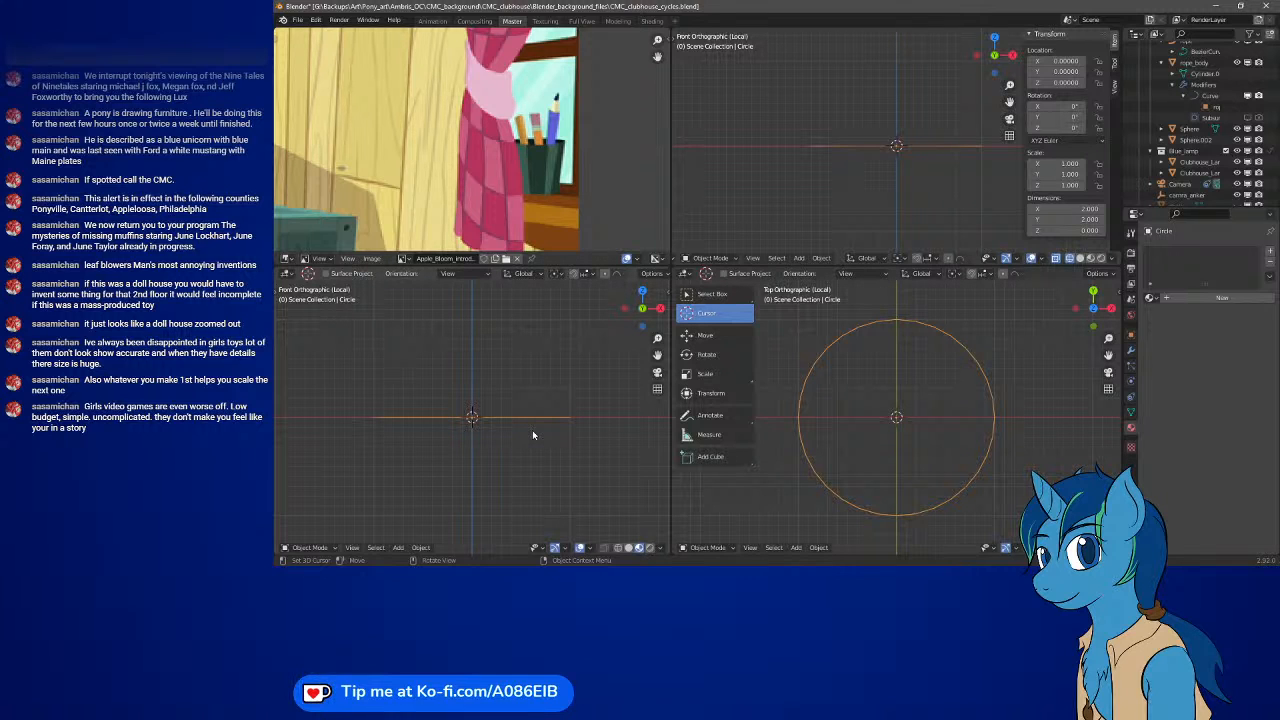
{"action": "key", "text": "KP_3"}
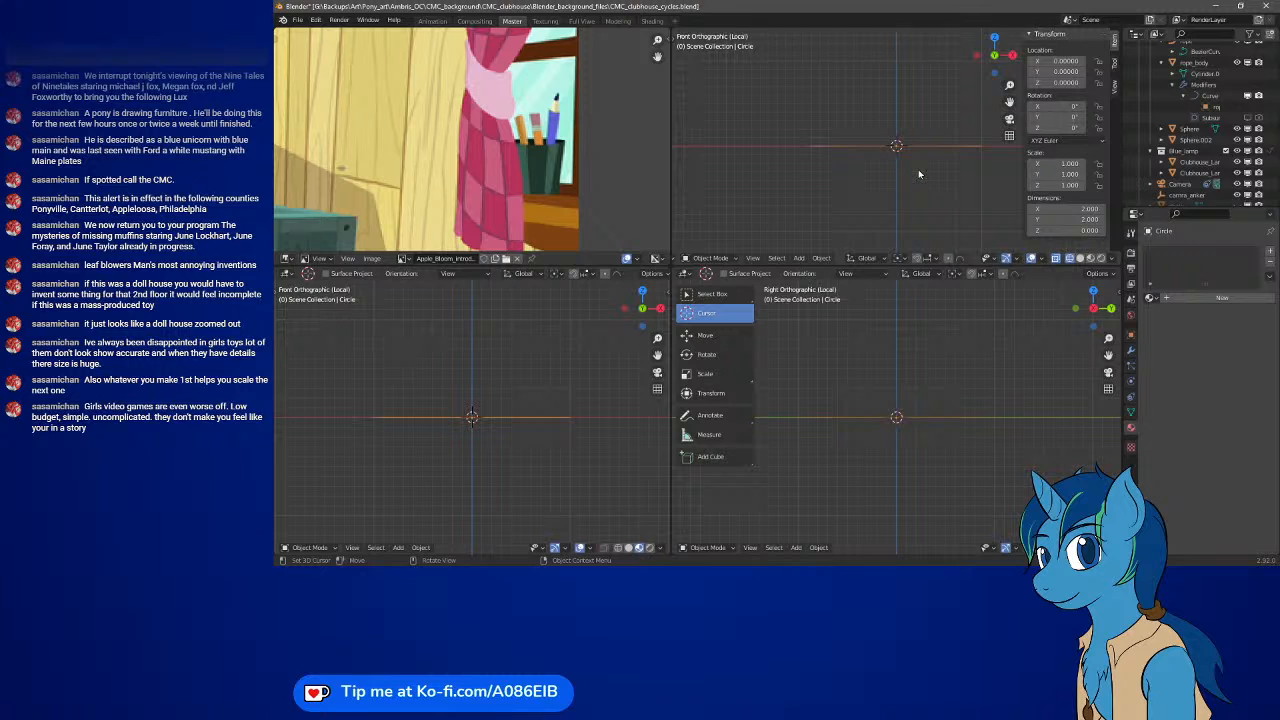
{"action": "key", "text": "KP_7"}
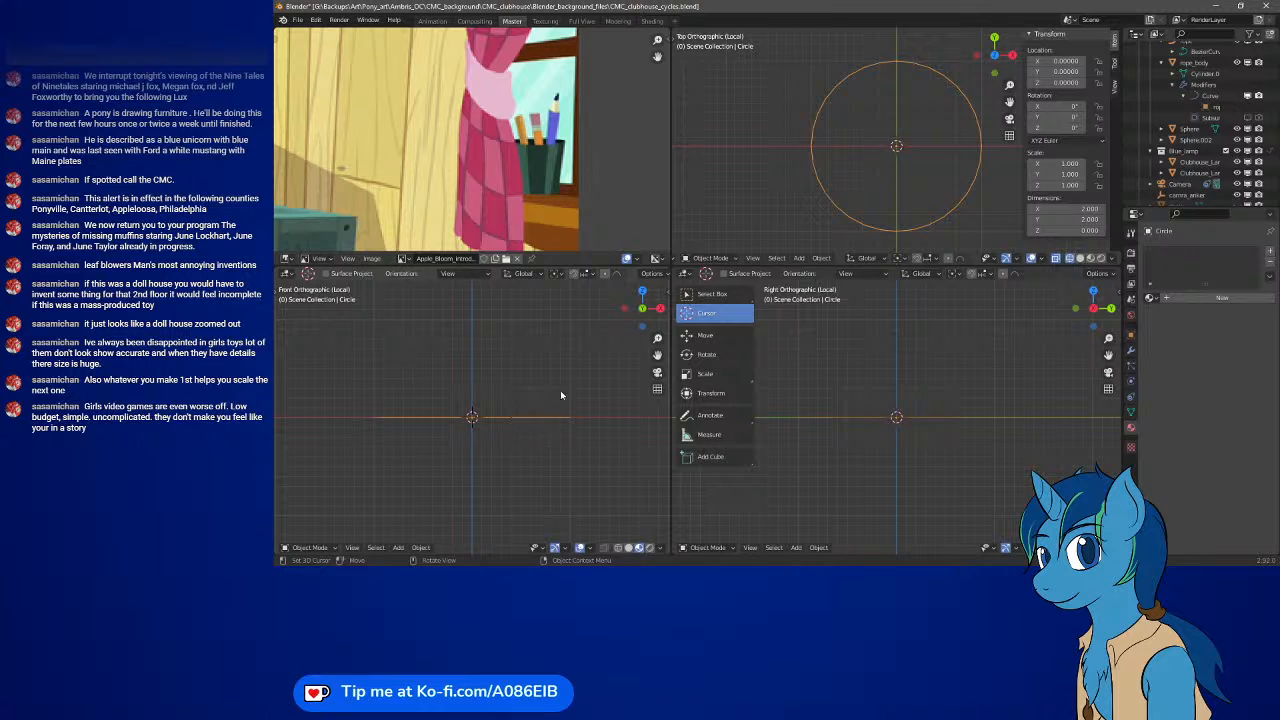
- Extrude the circle upward in Edit Mode from the front view and raise the upper ring to Z 2.0
{"action": "key", "text": "Tab"}
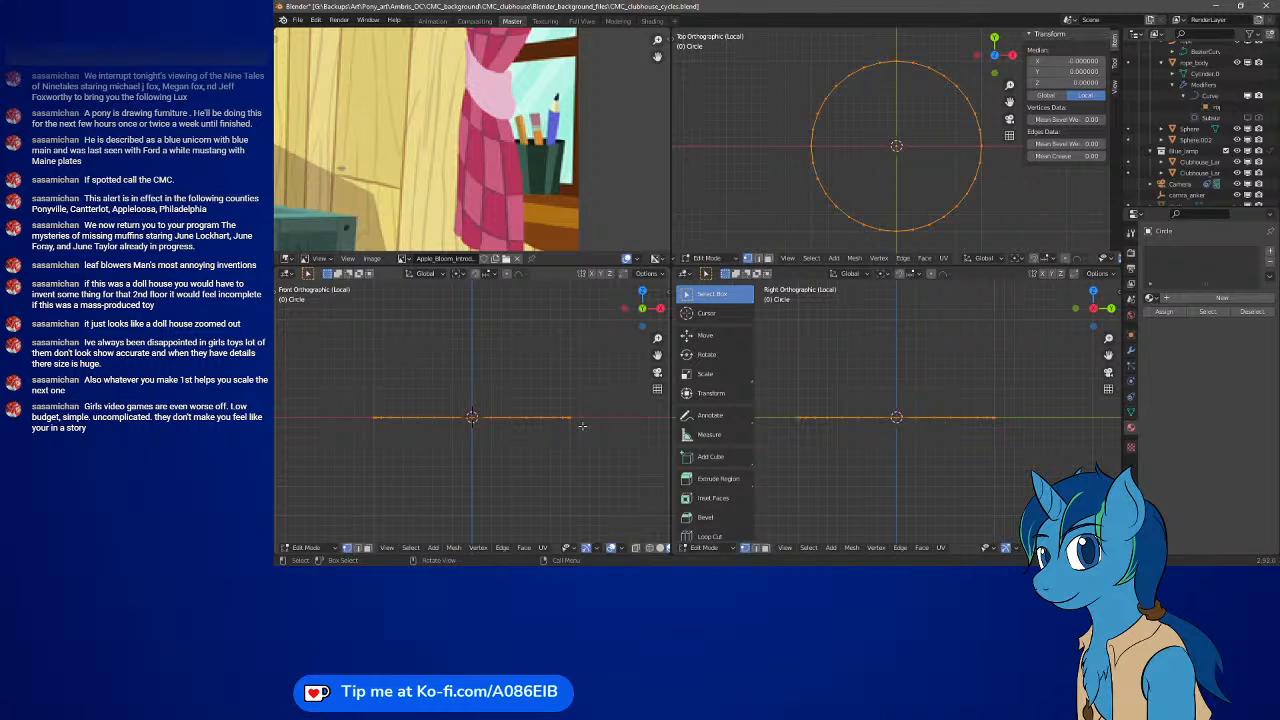
{"action": "key", "text": "Tab"}
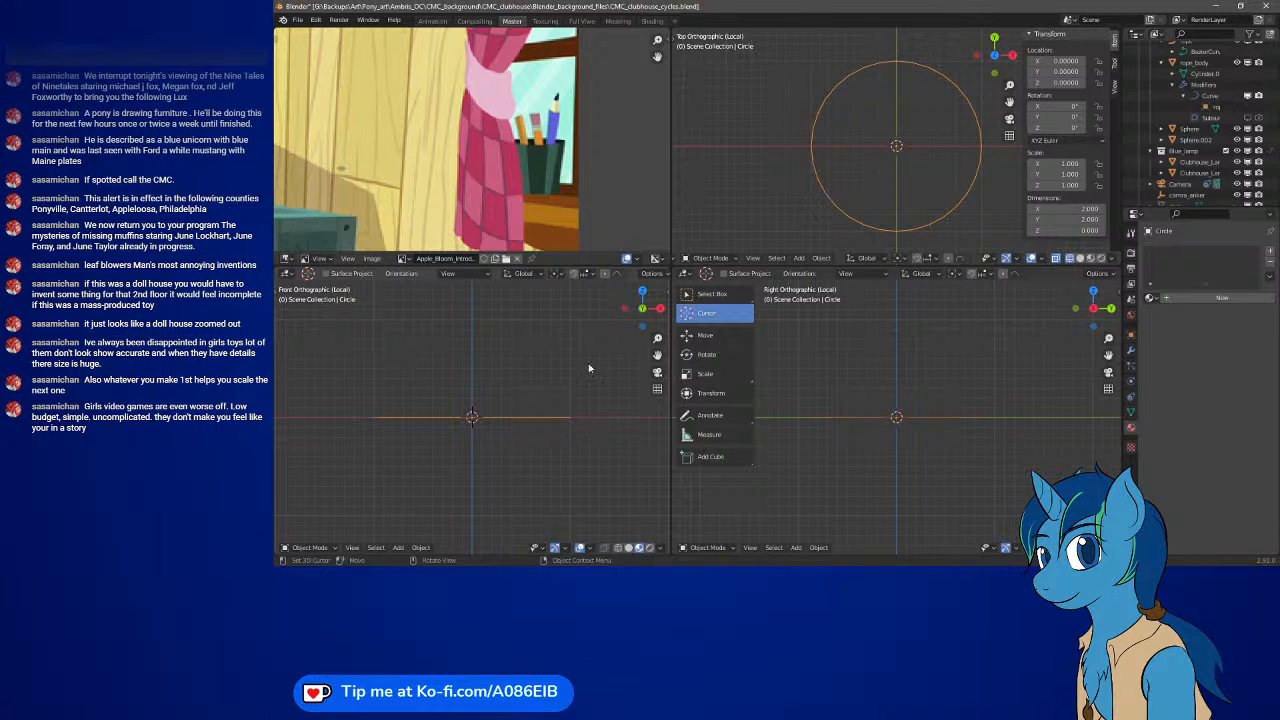
{"action": "key", "text": "Tab"}
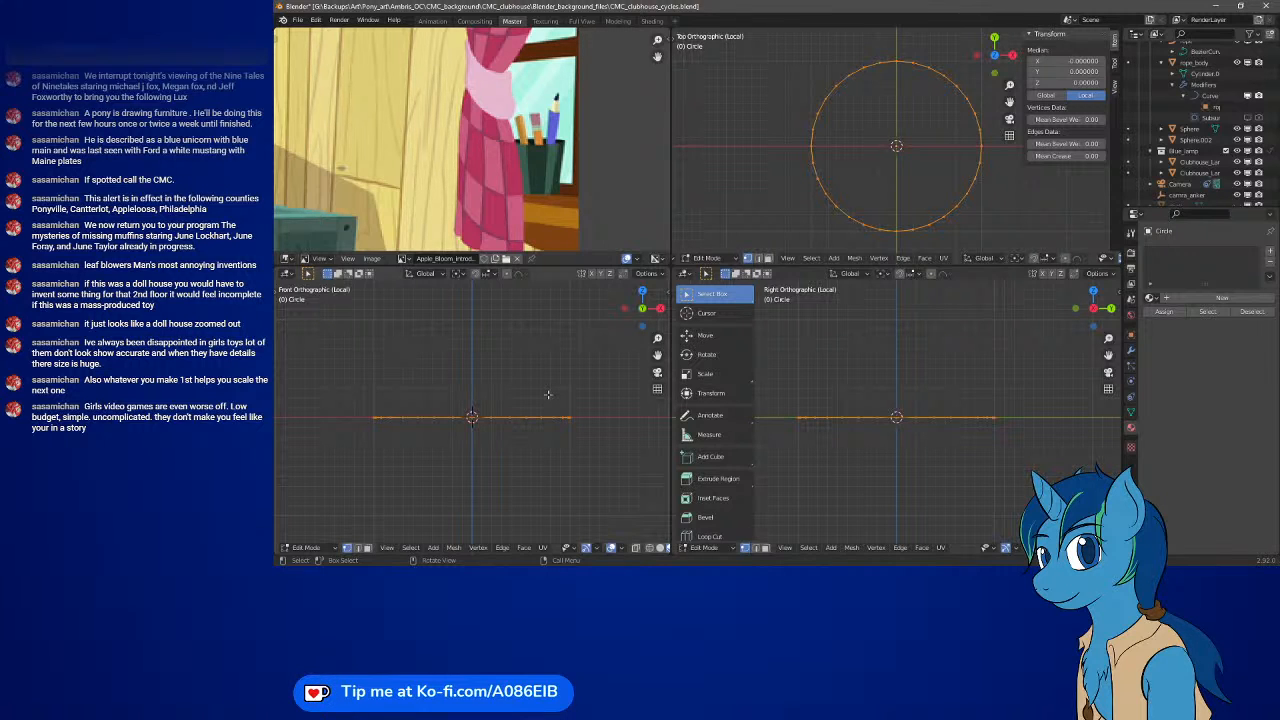
{"action": "middle_click_drag", "start_coordinate": [544, 396], "coordinate": [551, 425], "text": "shift"}
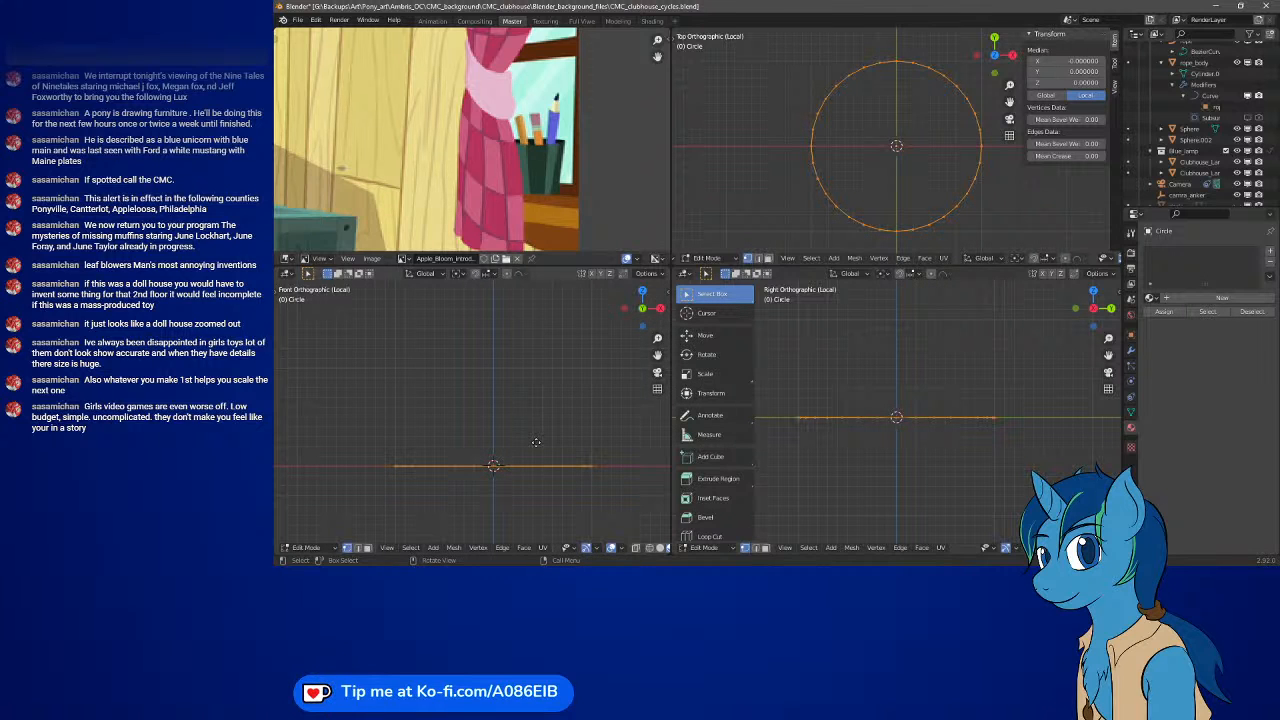
{"action": "key", "text": "e"}
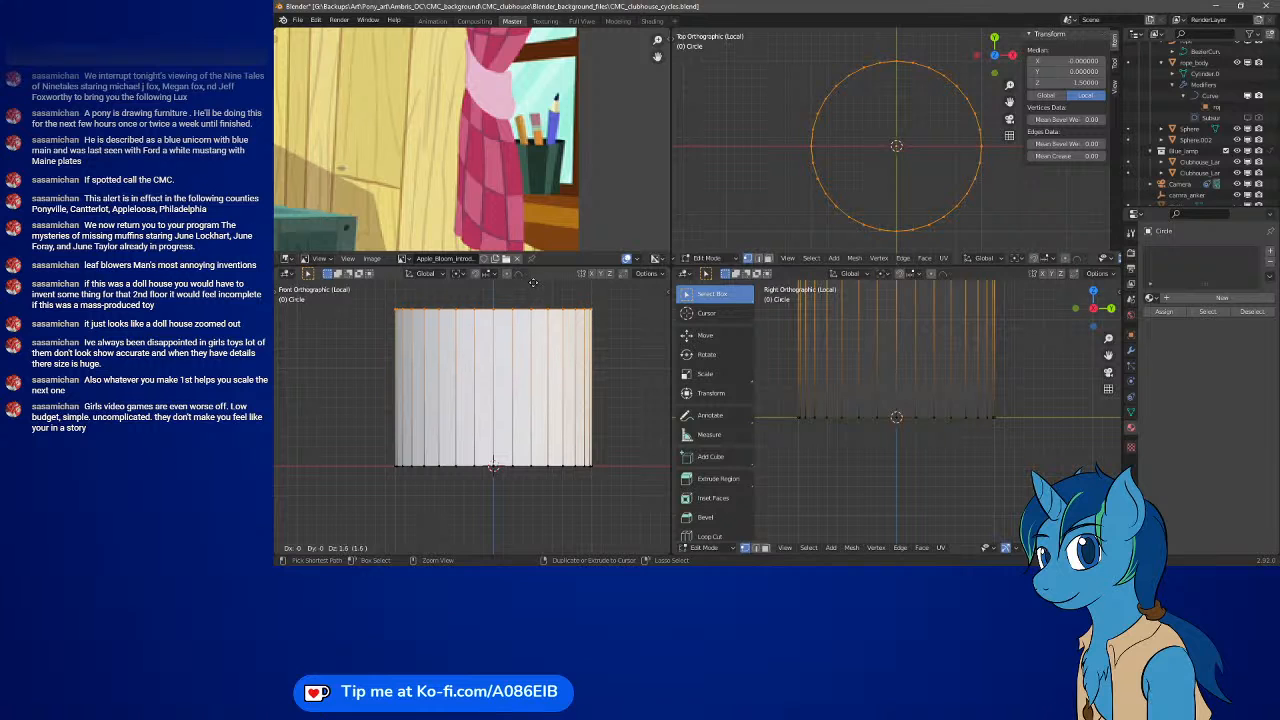
{"action": "left_click", "coordinate": [535, 300]}
{"action": "middle_click_drag", "start_coordinate": [541, 393], "coordinate": [533, 477], "text": "shift"}
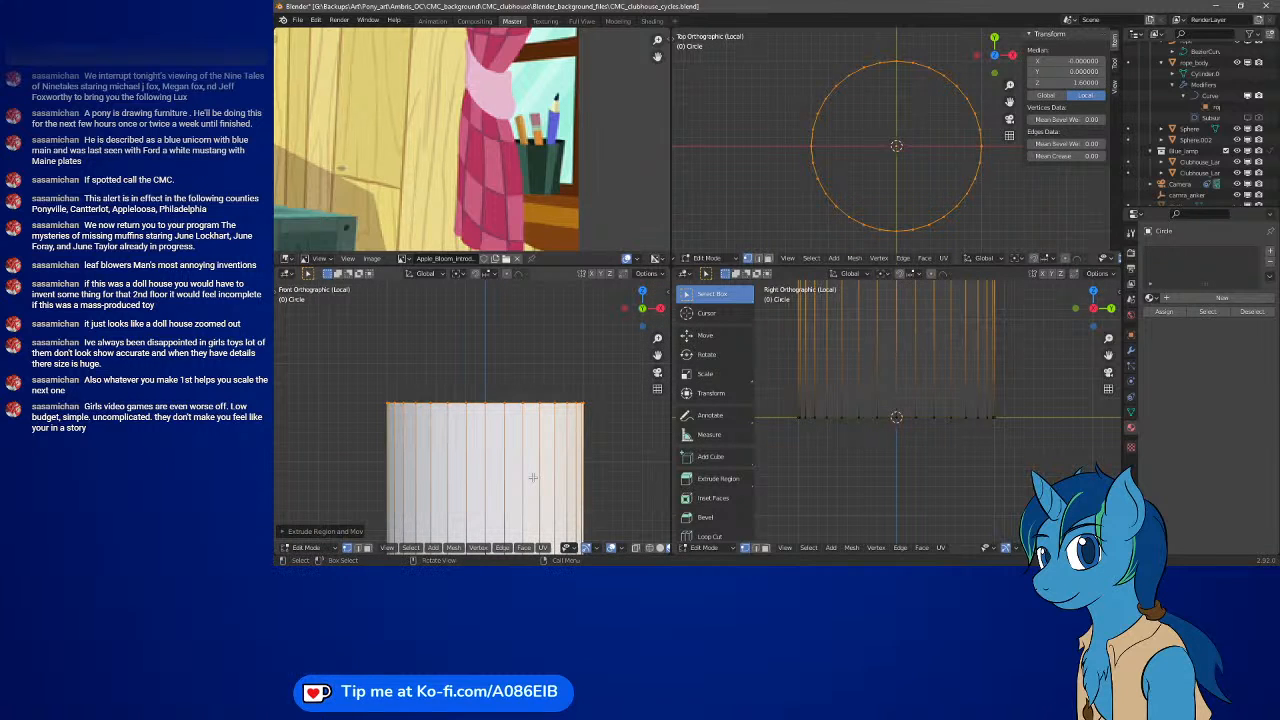
{"action": "key", "text": "g"}
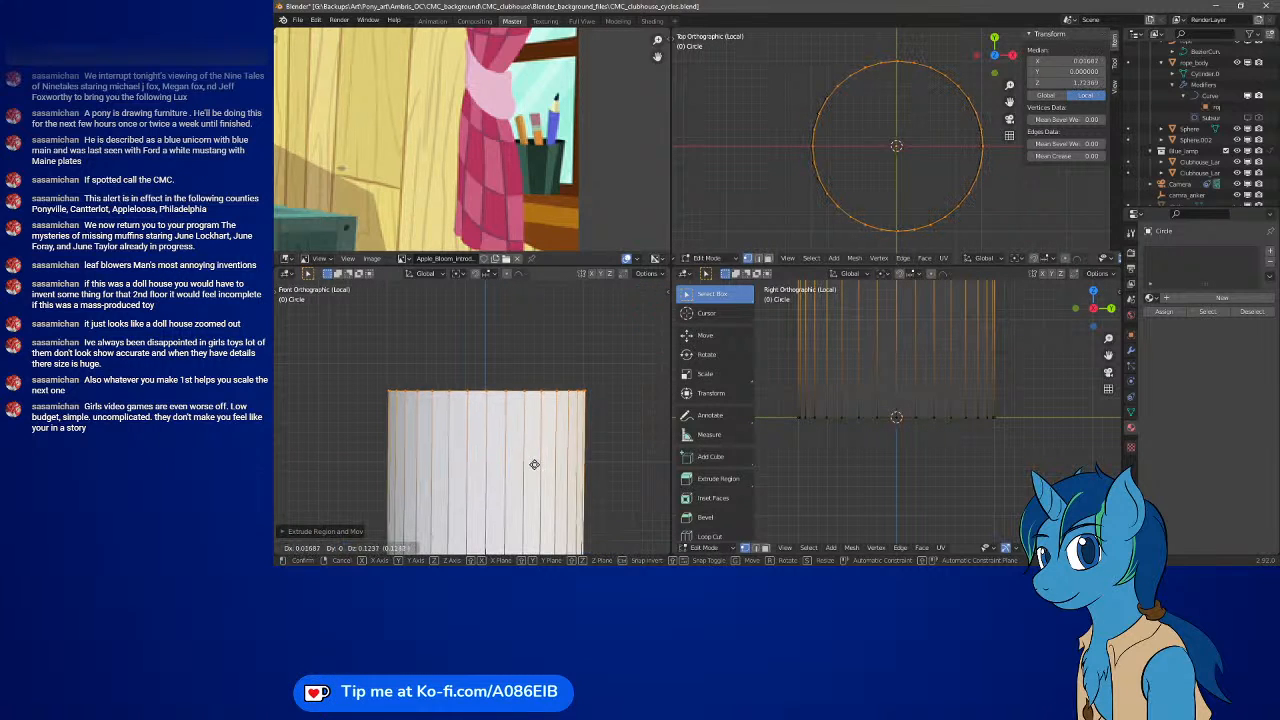
{"action": "left_click", "coordinate": [532, 412]}
- Scale the upper ring outward by a factor of about 1.2 to flare the cup's sides
{"action": "scroll", "coordinate": [572, 437], "scroll_direction": "down", "scroll_amount": 2}
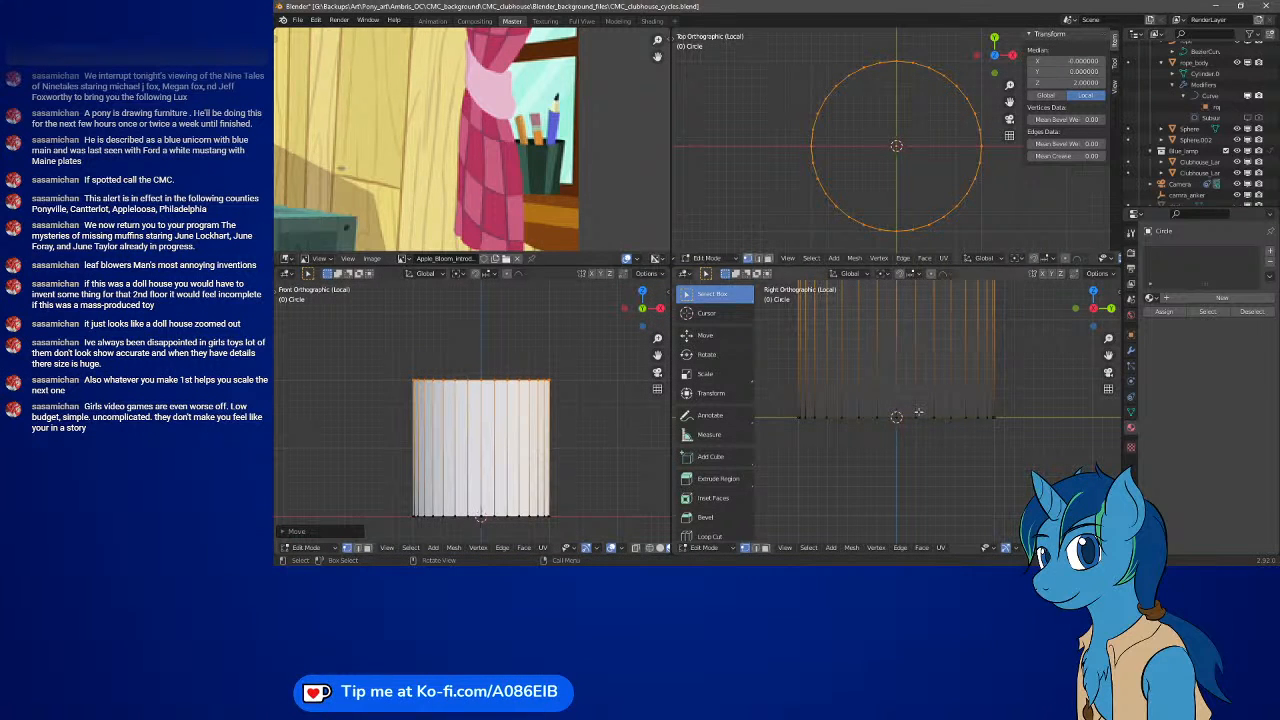
{"action": "scroll", "coordinate": [916, 391], "scroll_direction": "down", "scroll_amount": 5}
{"action": "middle_click_drag", "start_coordinate": [916, 391], "coordinate": [918, 422], "text": "shift"}
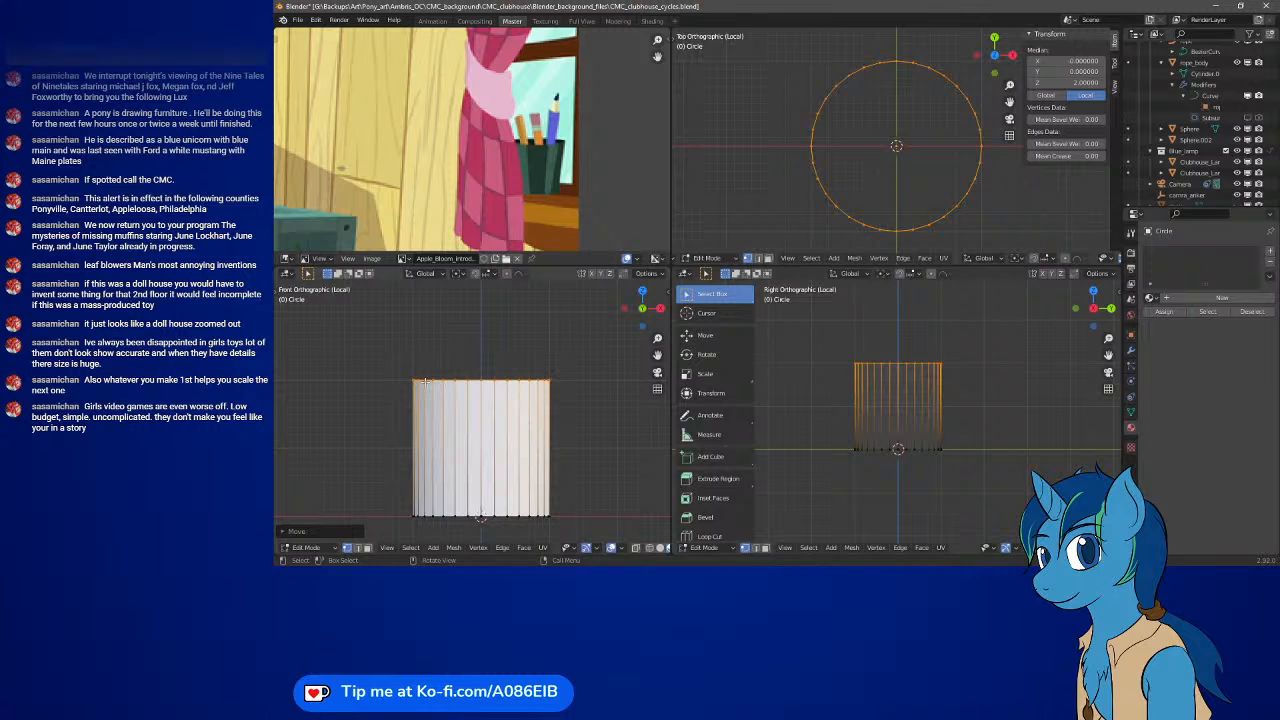
{"action": "key", "text": "s"}
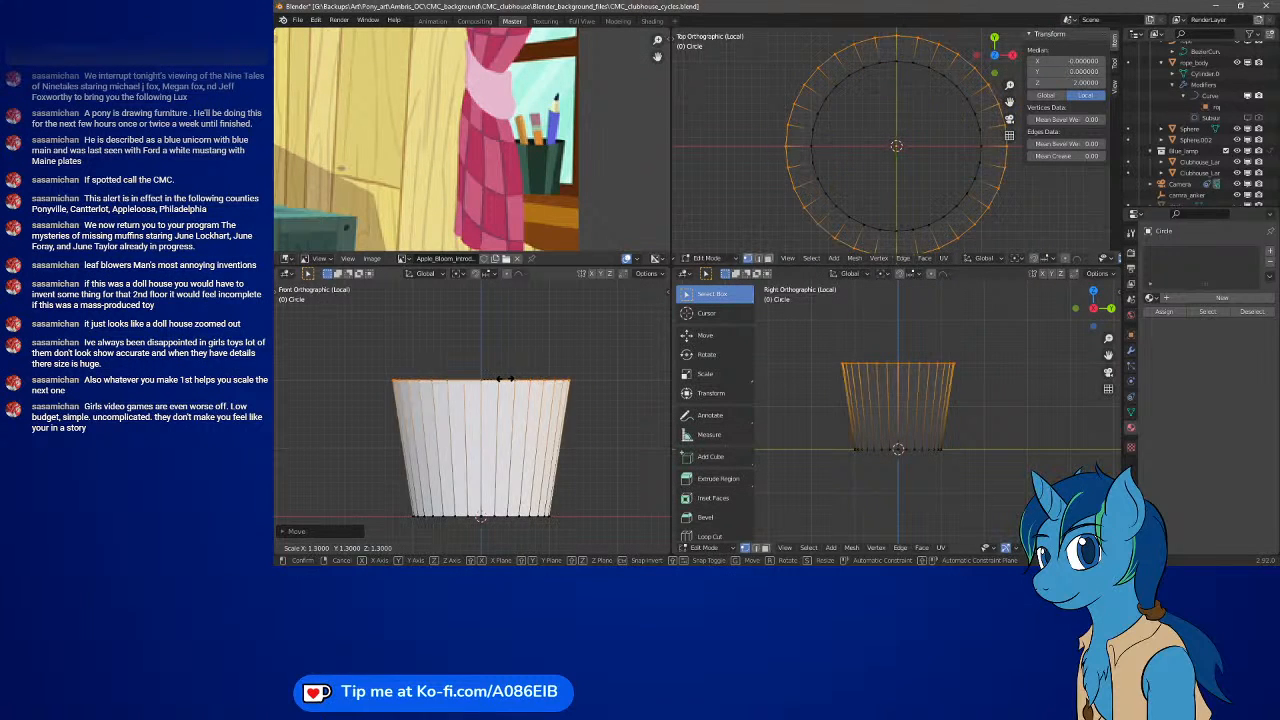
{"action": "key", "text": "Escape"}
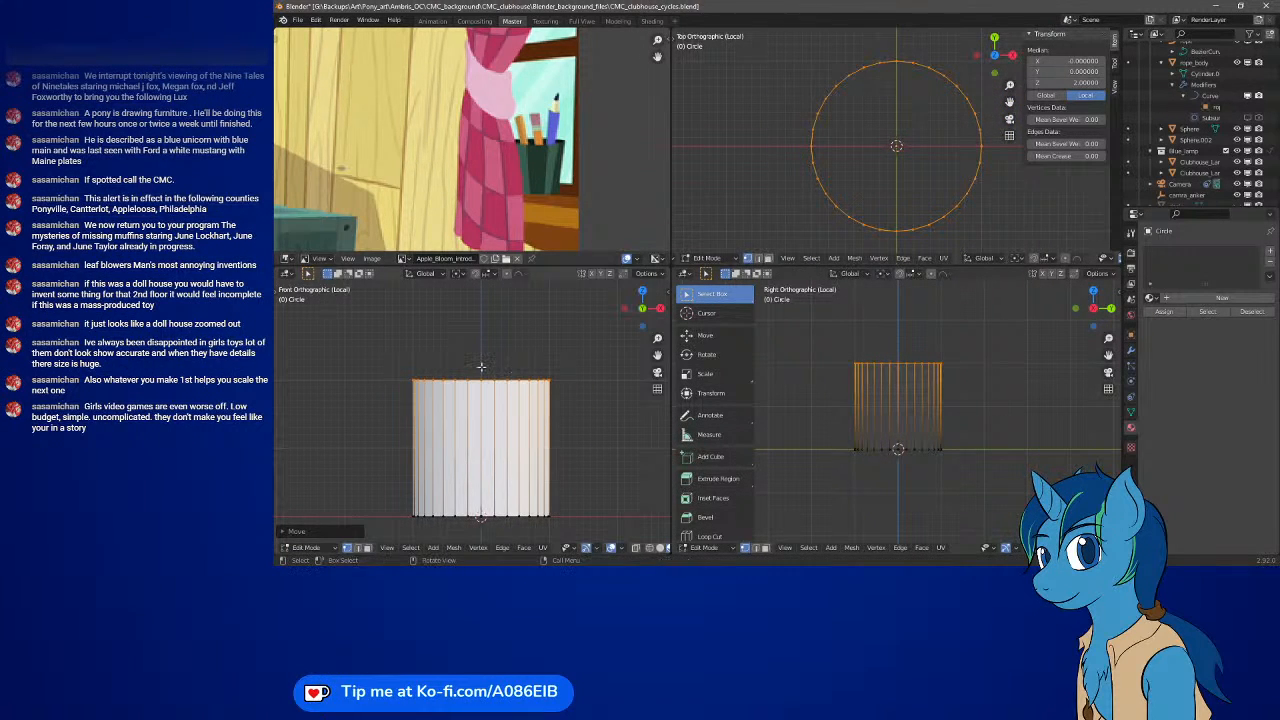
{"action": "key", "text": "s"}
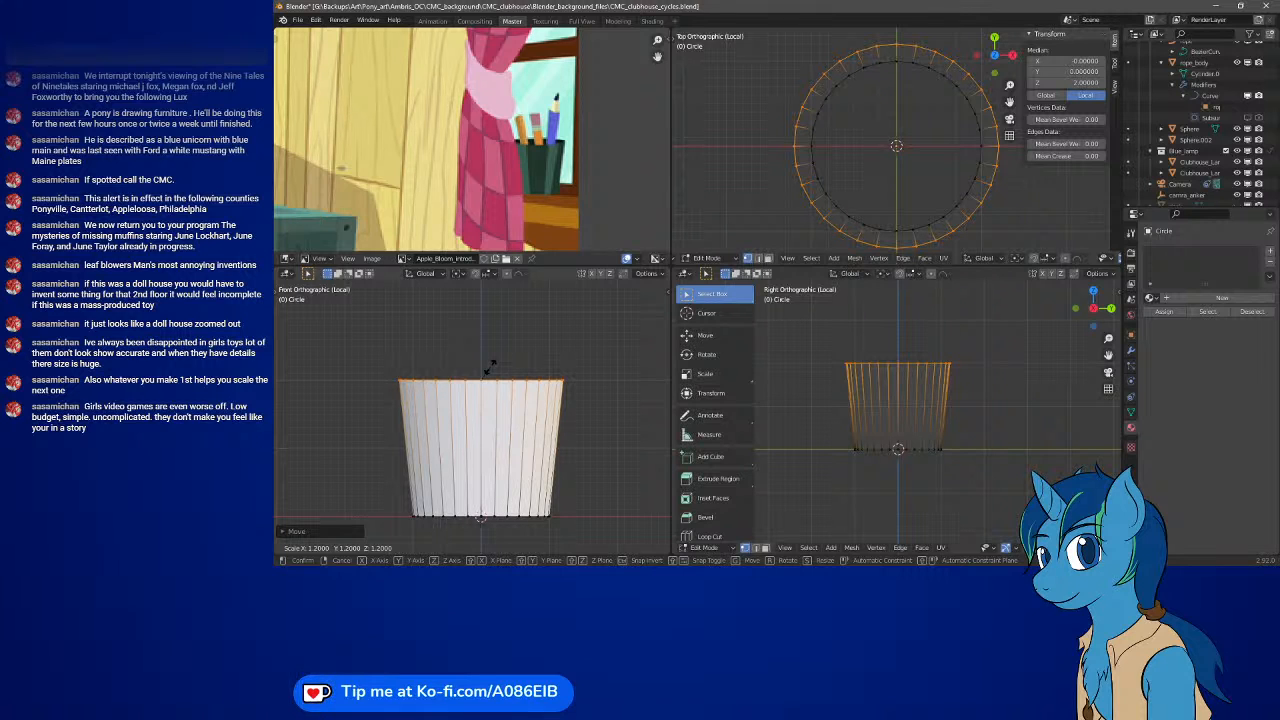
{"action": "left_click", "coordinate": [490, 366]}
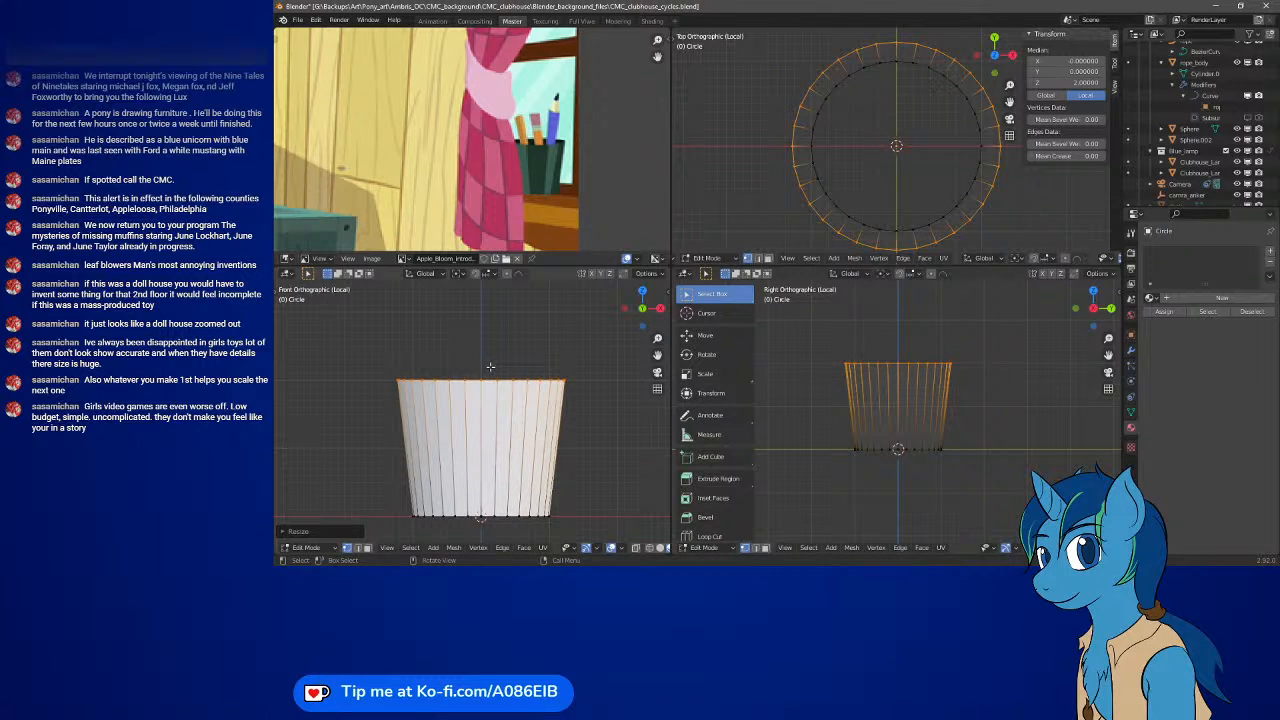
- Raise the cup's upper ring by 0.1538 along the Z axis
{"action": "key", "text": "g"}
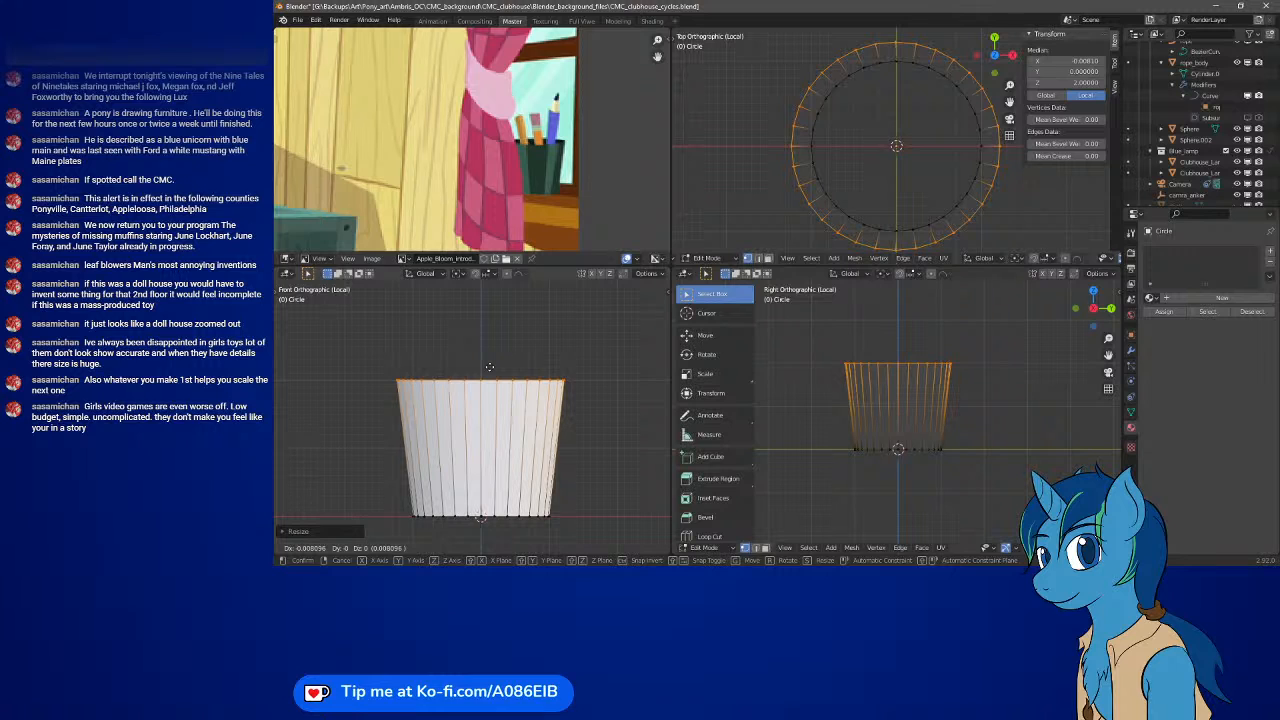
{"action": "key", "text": "z"}
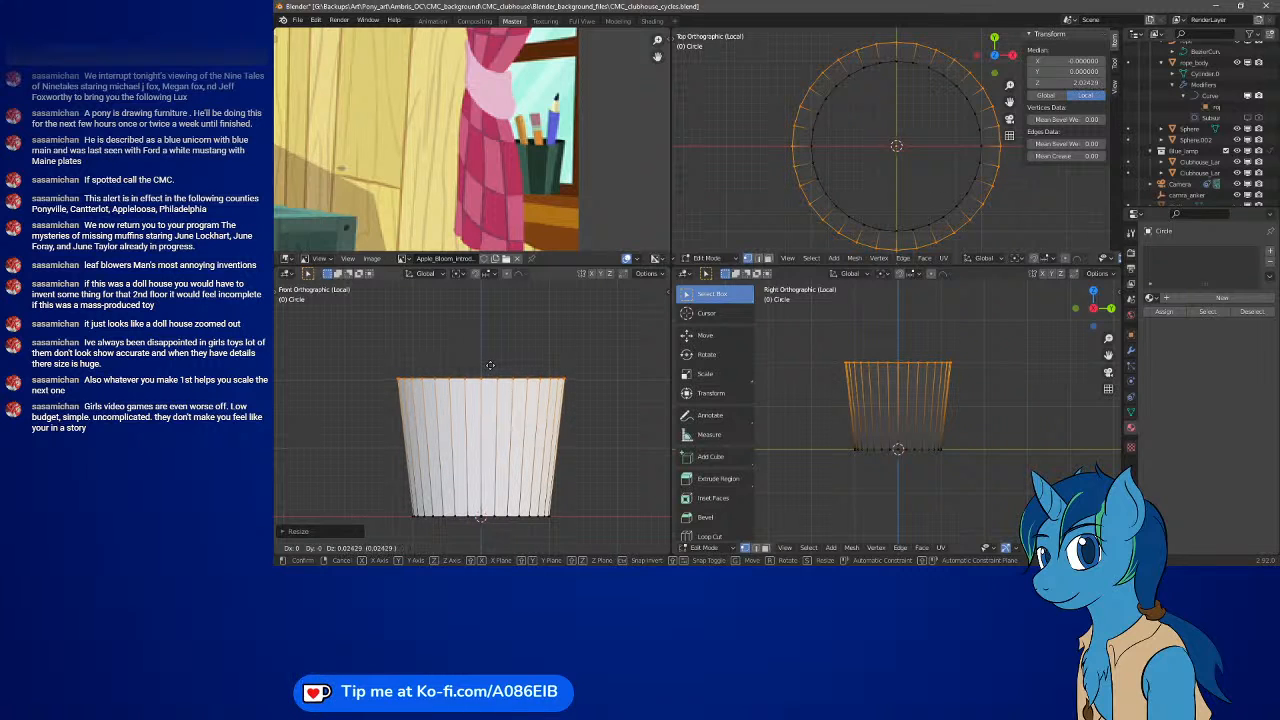
{"action": "type", "text": "0"}
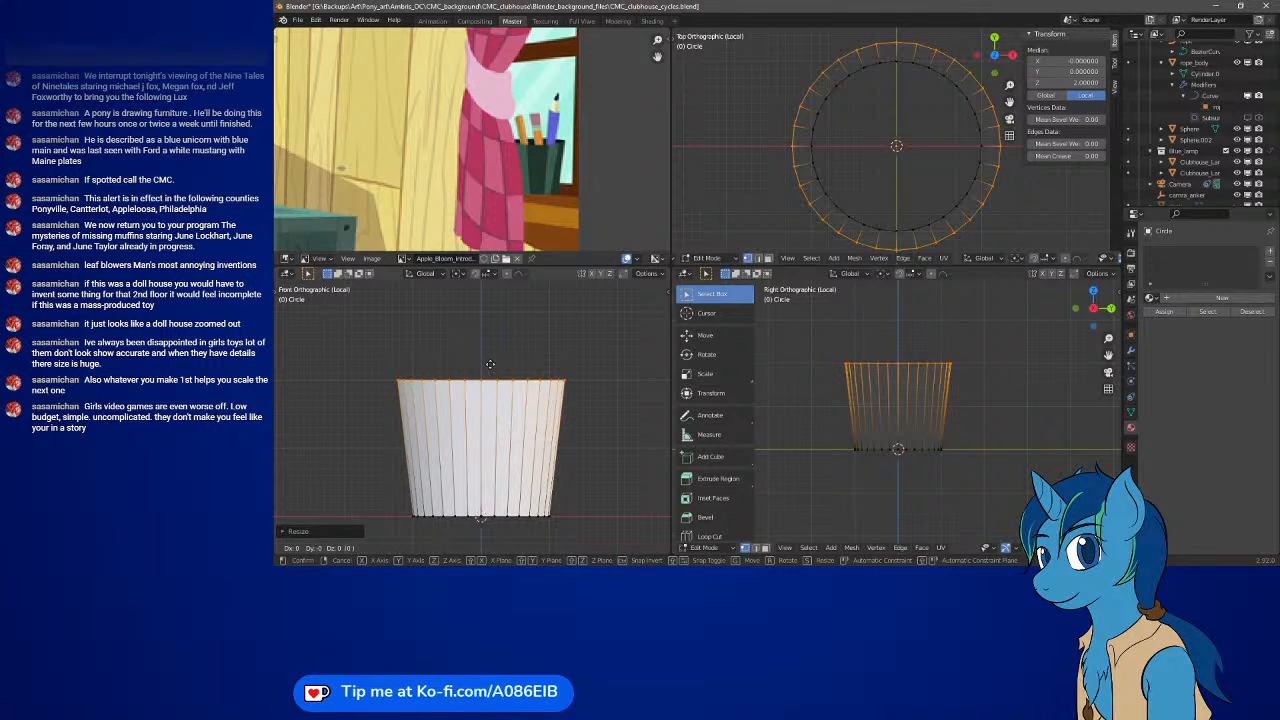
{"action": "type", "text": ".1"}
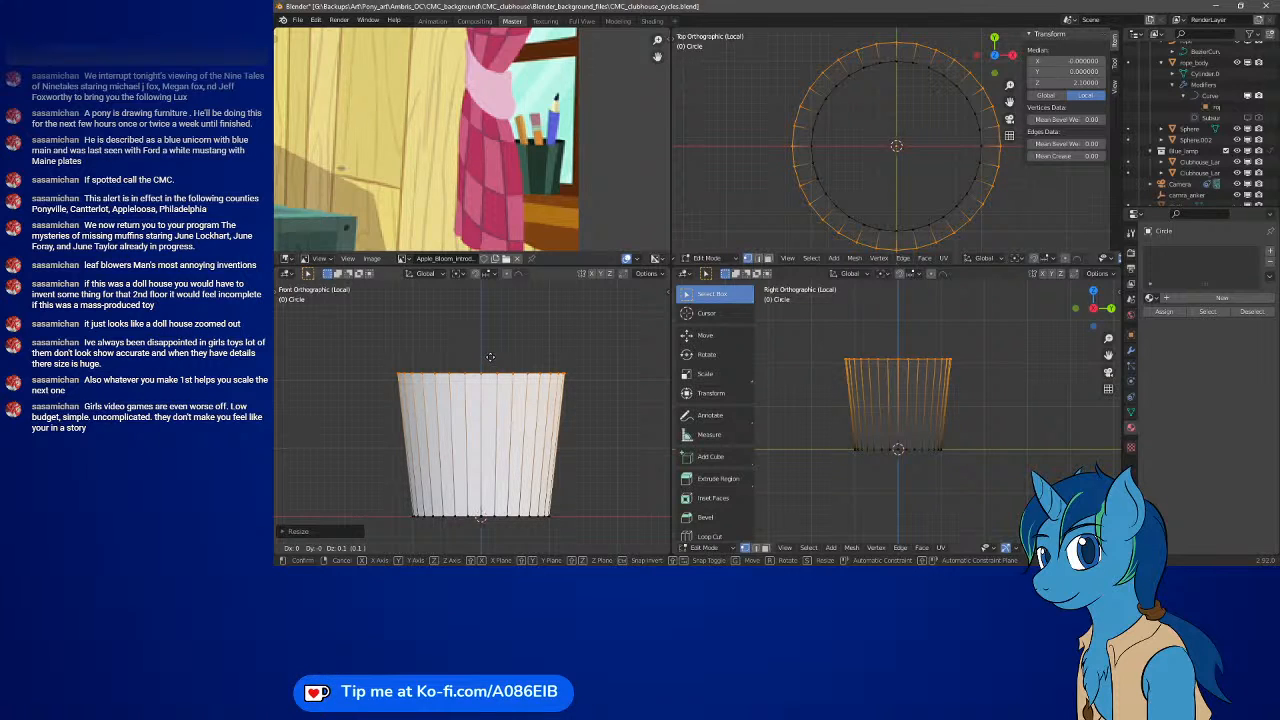
{"action": "key", "text": "BackSpace"}
{"action": "type", "text": "2"}
{"action": "key", "text": "BackSpace"}
{"action": "type", "text": "1538"}
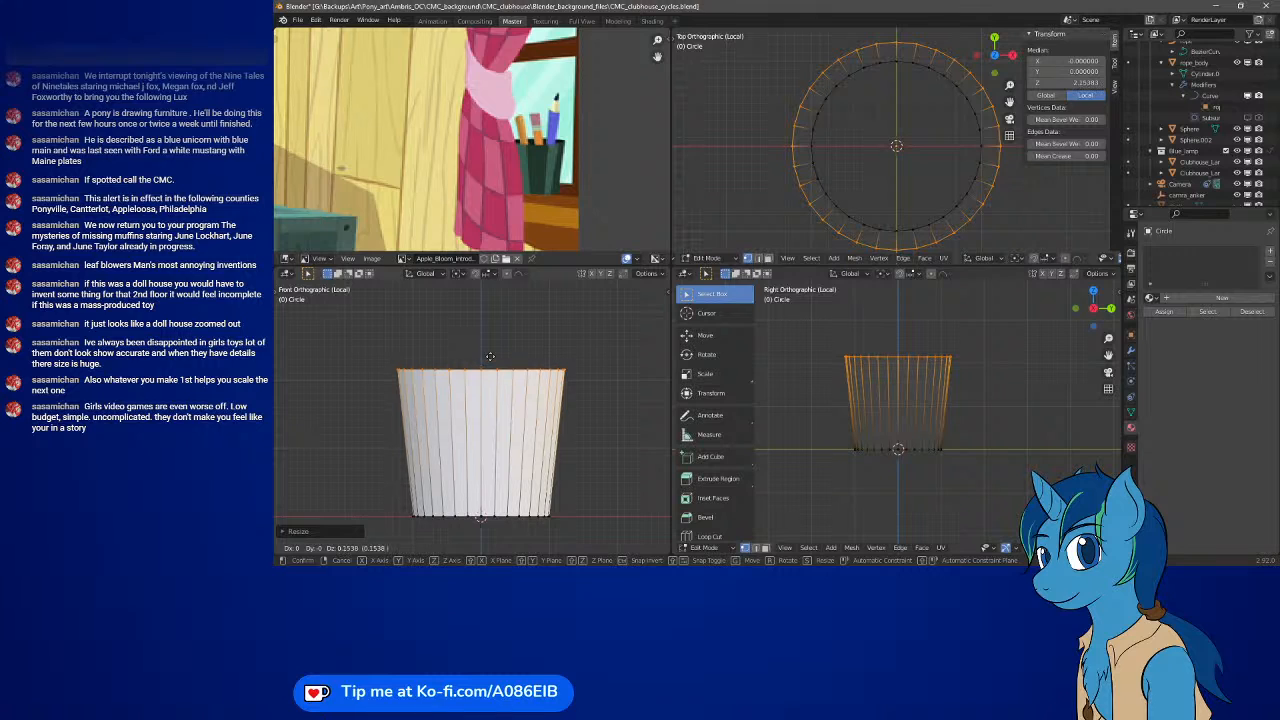
{"action": "key", "text": "Return"}
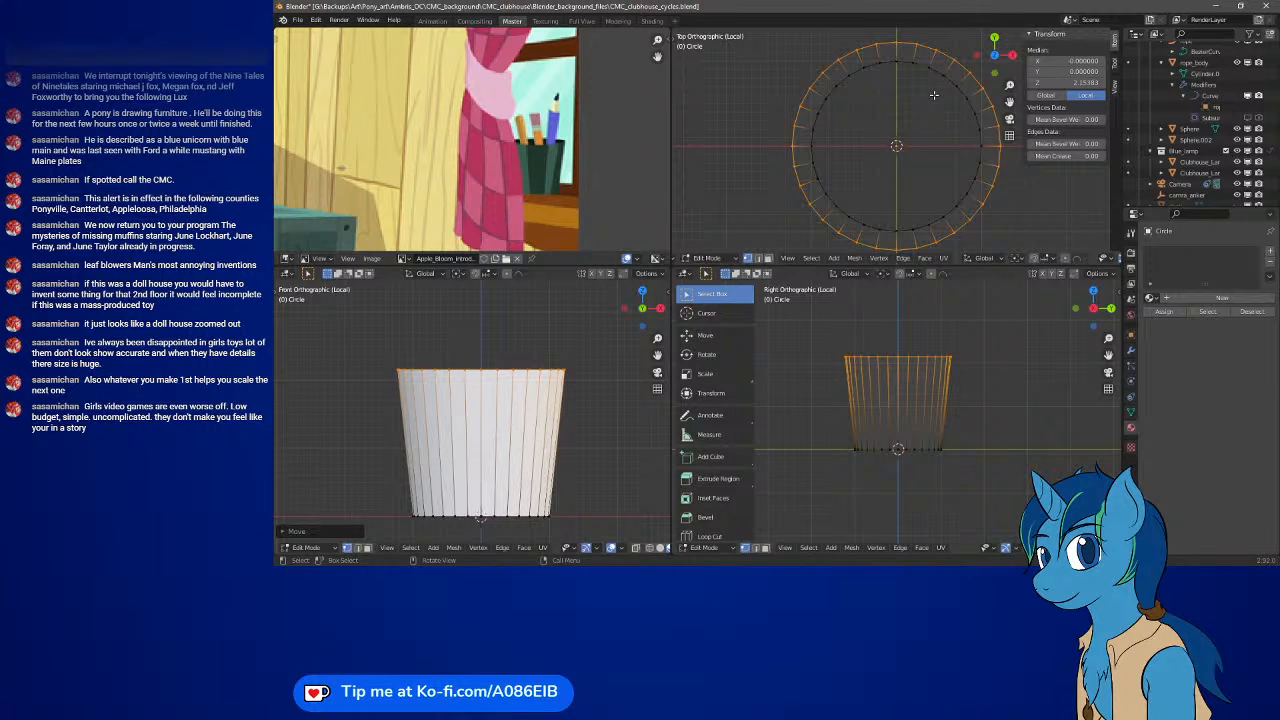
- Try to select the cup's bottom ring with Edge Loops from a single vertex in the top view
{"action": "left_click", "coordinate": [826, 109]}
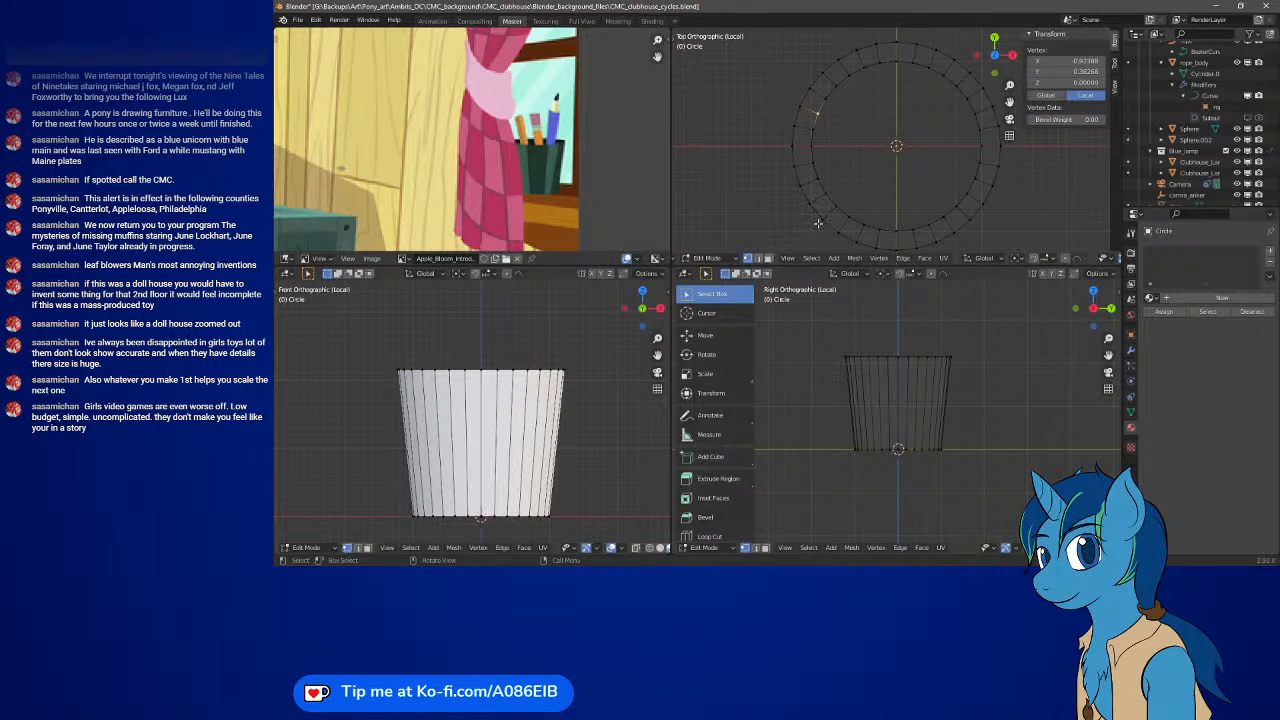
{"action": "left_click", "coordinate": [812, 258]}
{"action": "left_click", "coordinate": [814, 258]}
{"action": "mouse_move", "coordinate": [852, 91]}
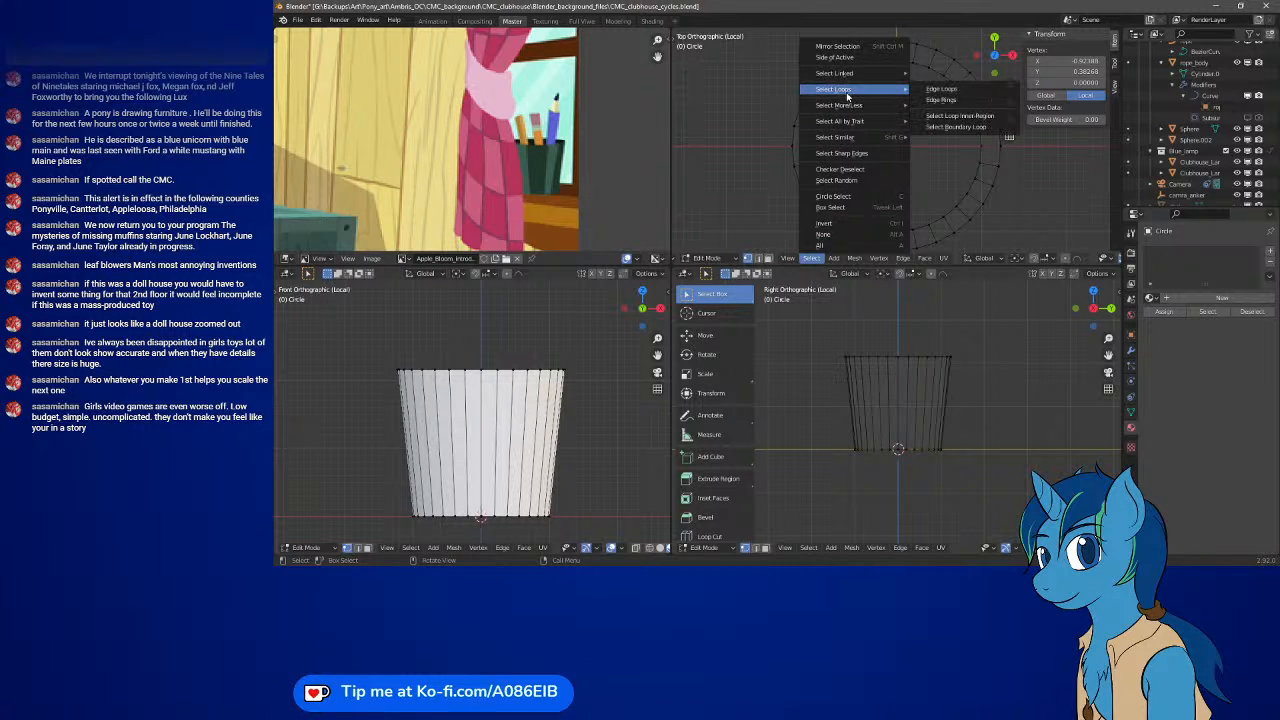
{"action": "left_click", "coordinate": [925, 90]}
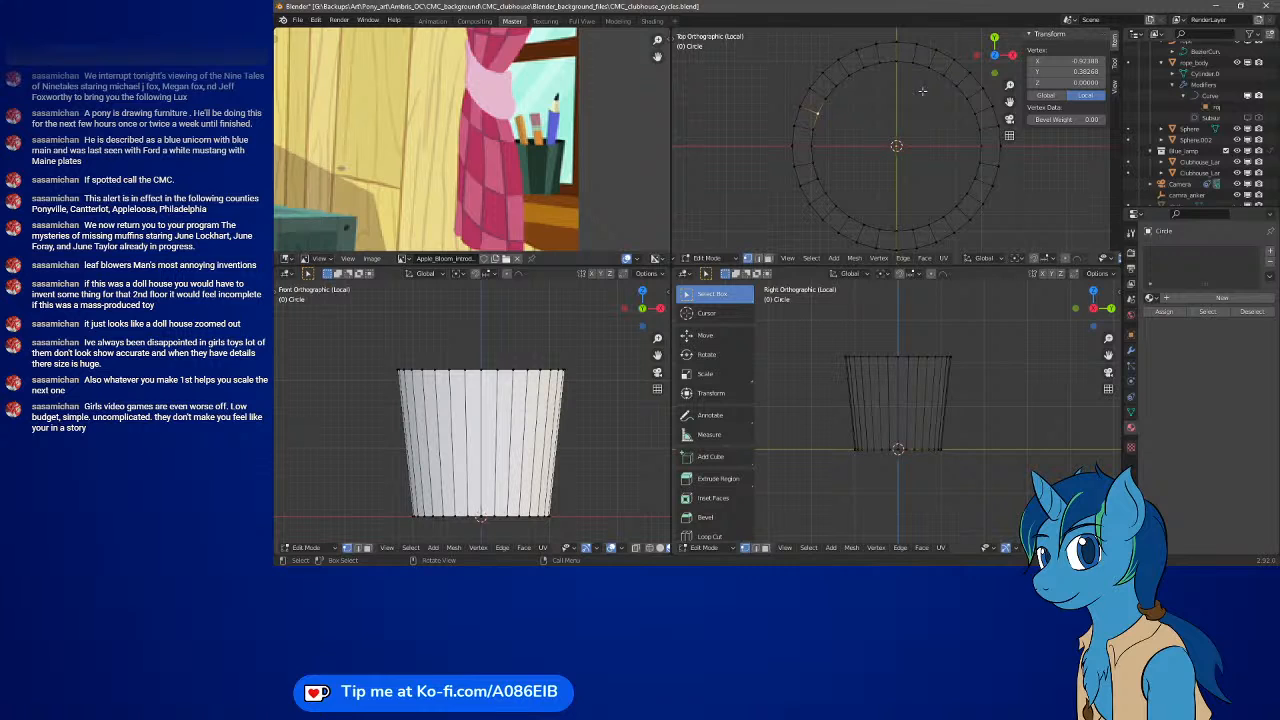
{"action": "left_click", "coordinate": [811, 258]}
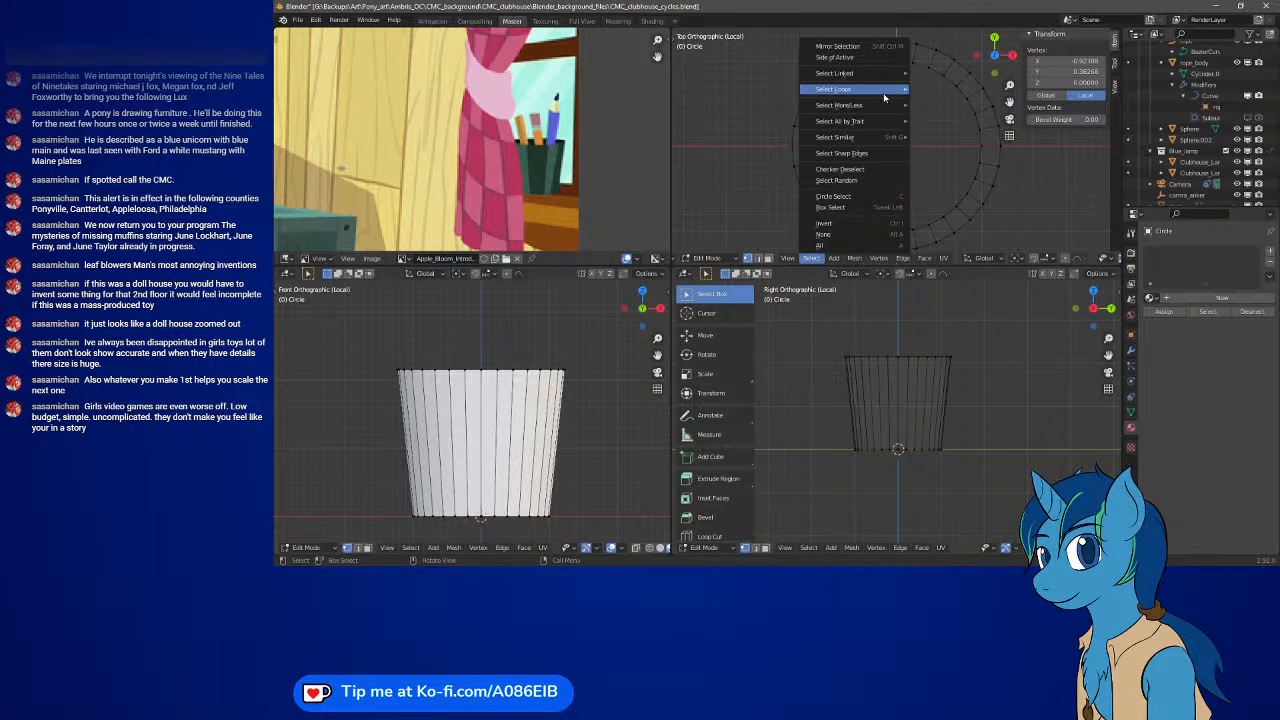
{"action": "mouse_move", "coordinate": [884, 96]}
{"action": "left_click", "coordinate": [930, 92]}
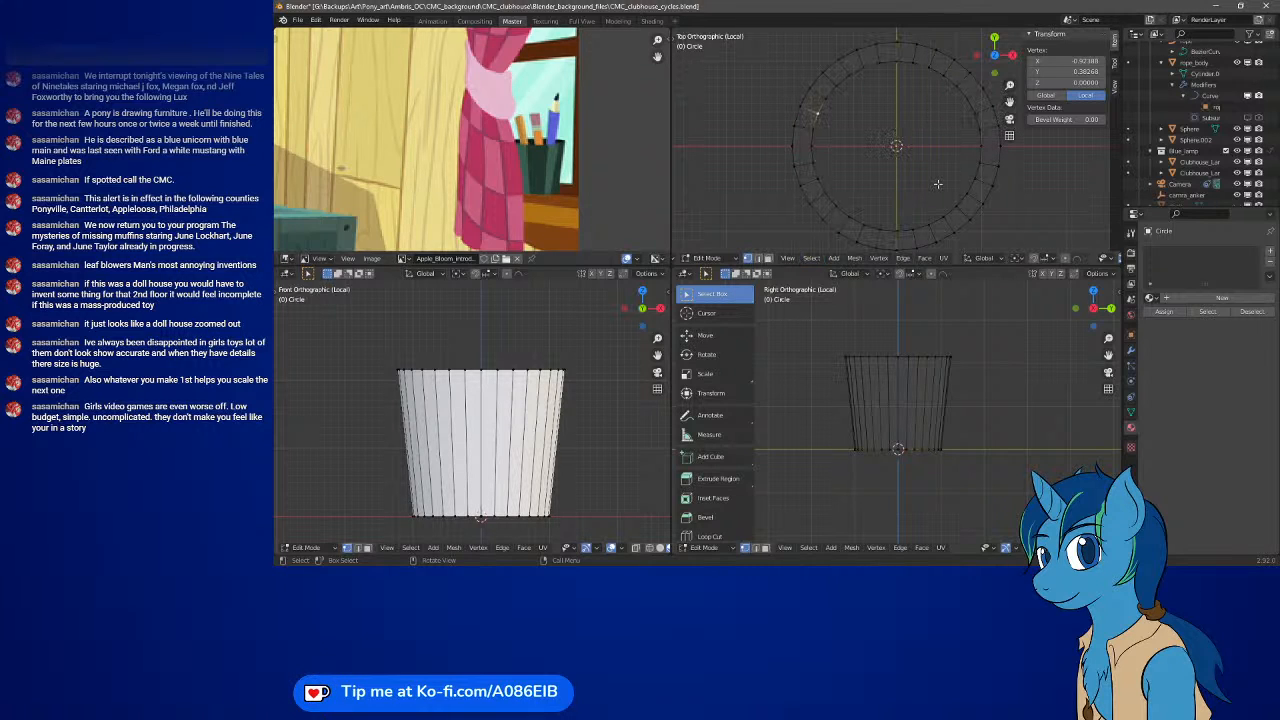
- Try the Loop Inner-Region and Boundary Loop selections from the single bottom-ring vertex
{"action": "left_click", "coordinate": [810, 258]}
{"action": "mouse_move", "coordinate": [856, 92]}
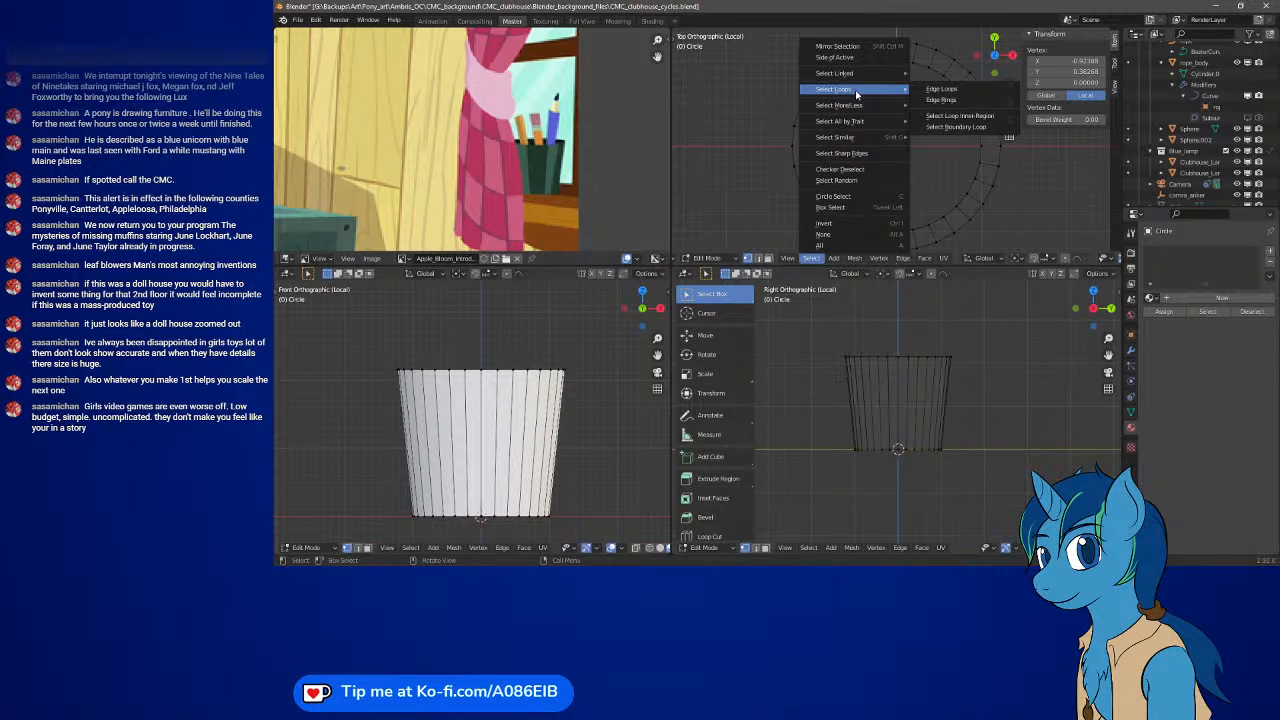
{"action": "left_click", "coordinate": [958, 115]}
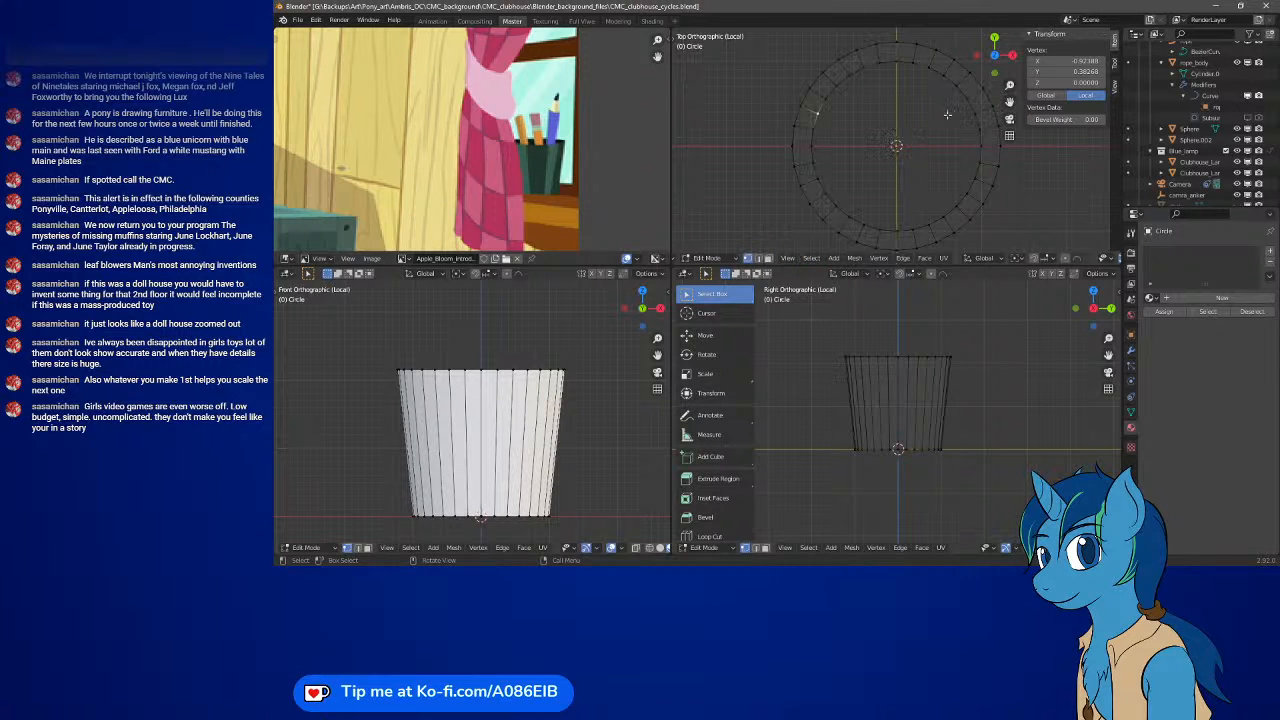
{"action": "left_click", "coordinate": [810, 258]}
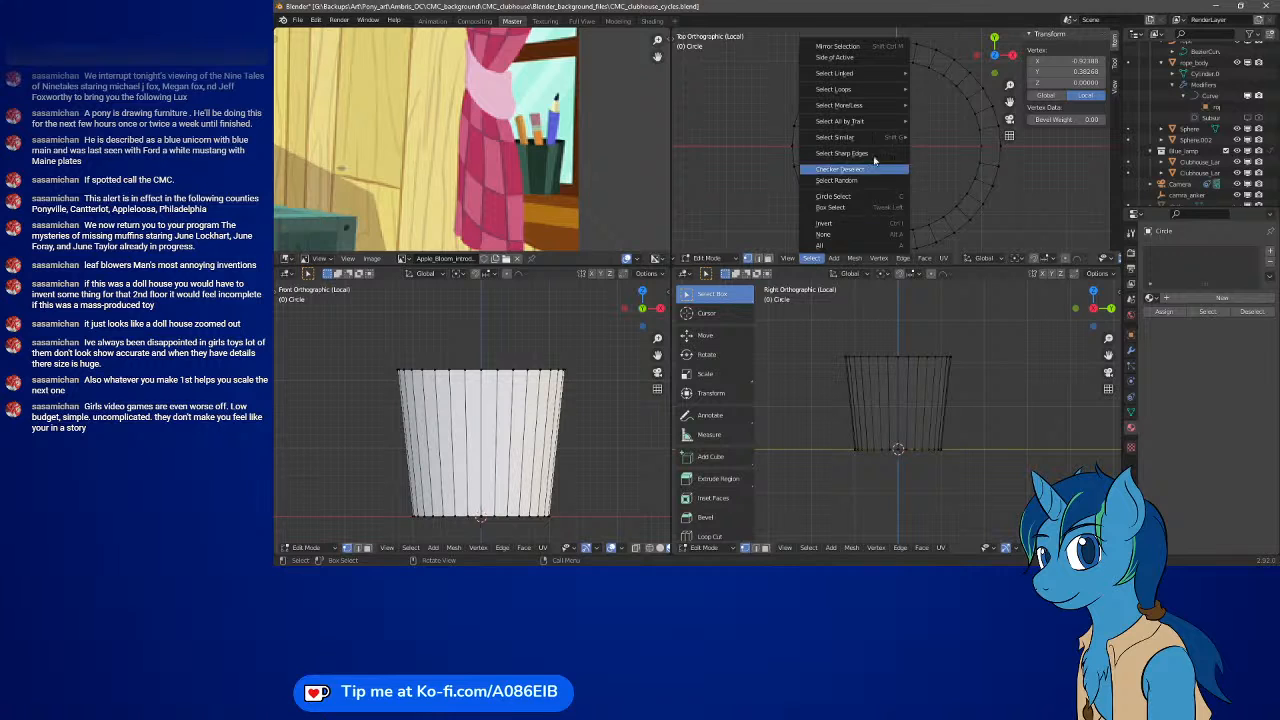
{"action": "mouse_move", "coordinate": [860, 89]}
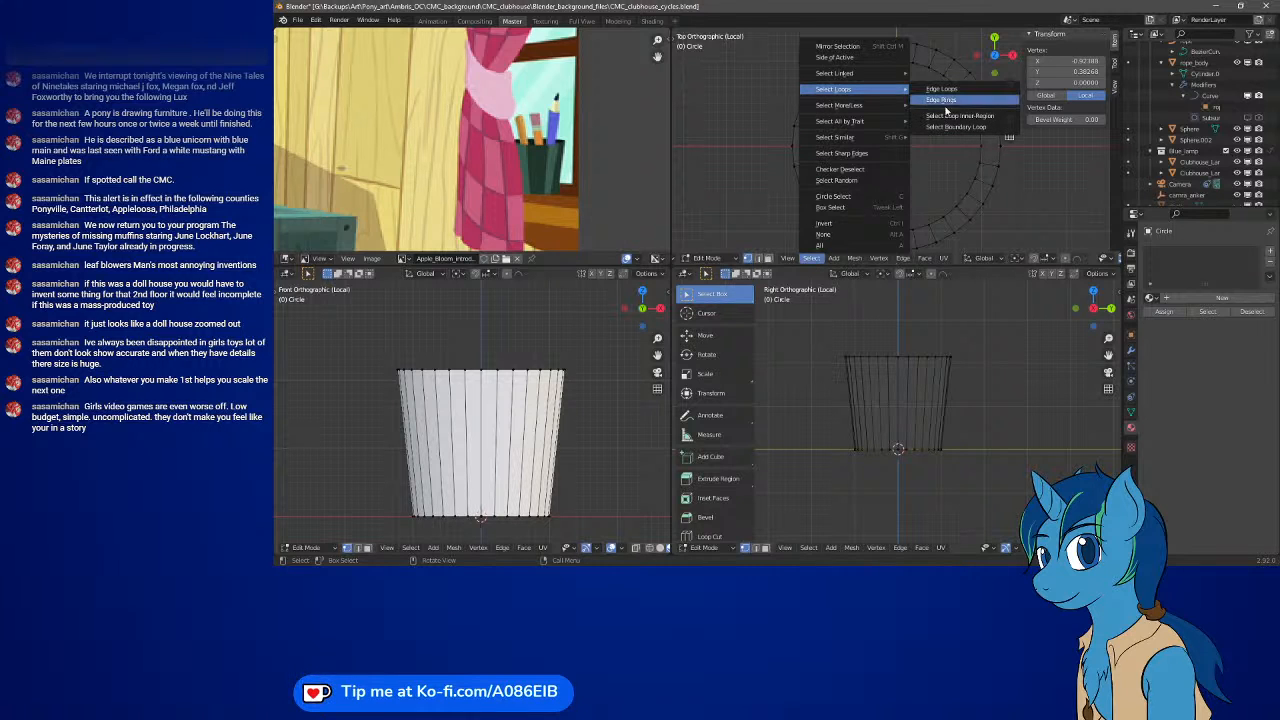
{"action": "left_click", "coordinate": [946, 127]}
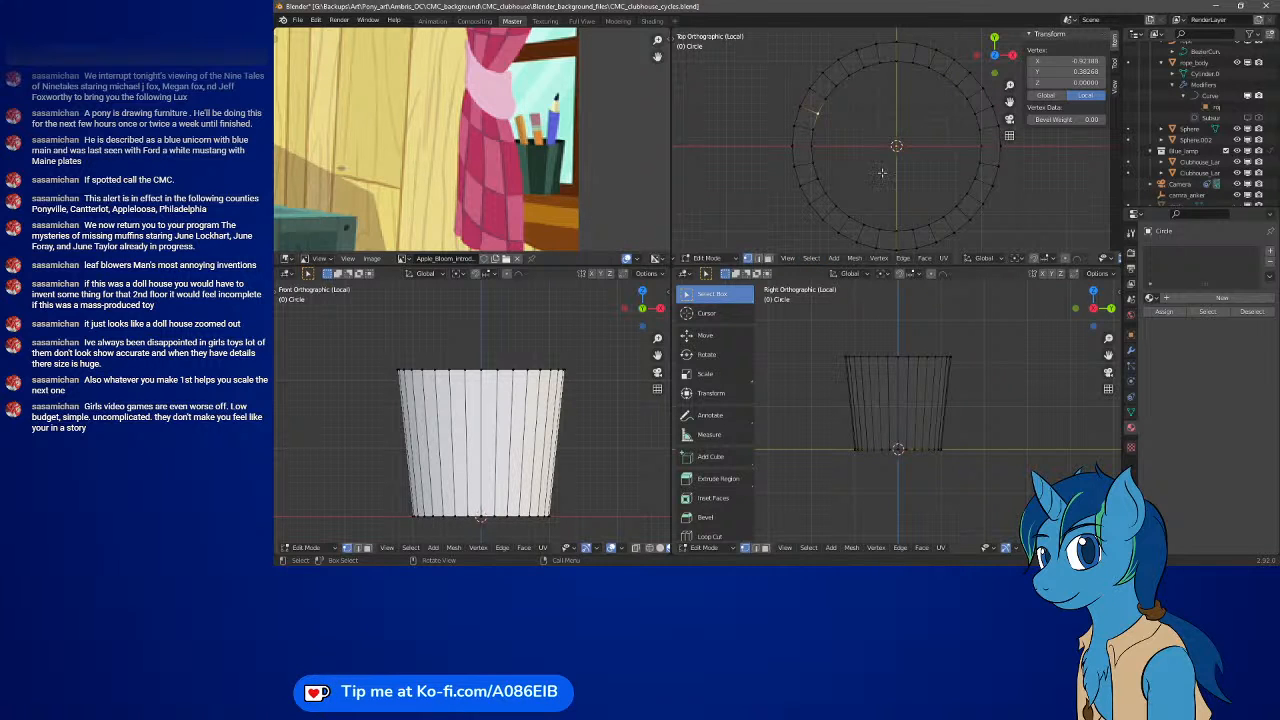
{"action": "left_click", "coordinate": [812, 258]}
{"action": "mouse_move", "coordinate": [858, 89]}
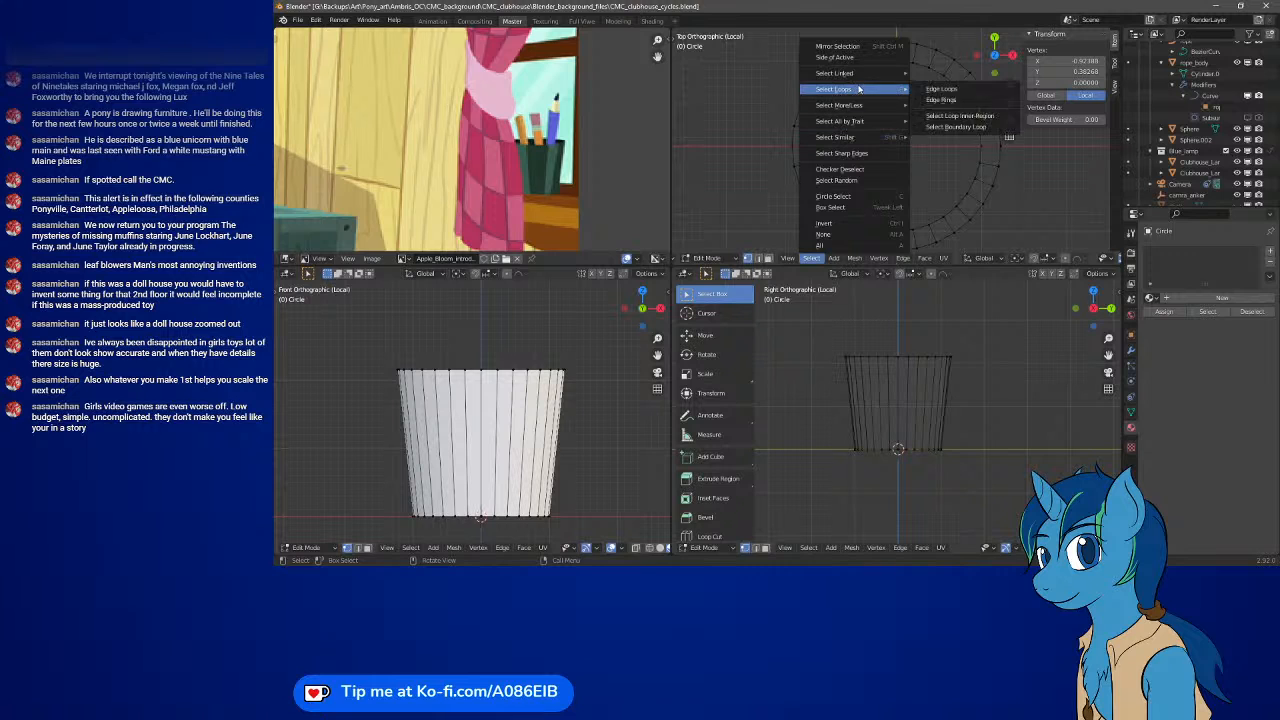
{"action": "left_click", "coordinate": [928, 116]}
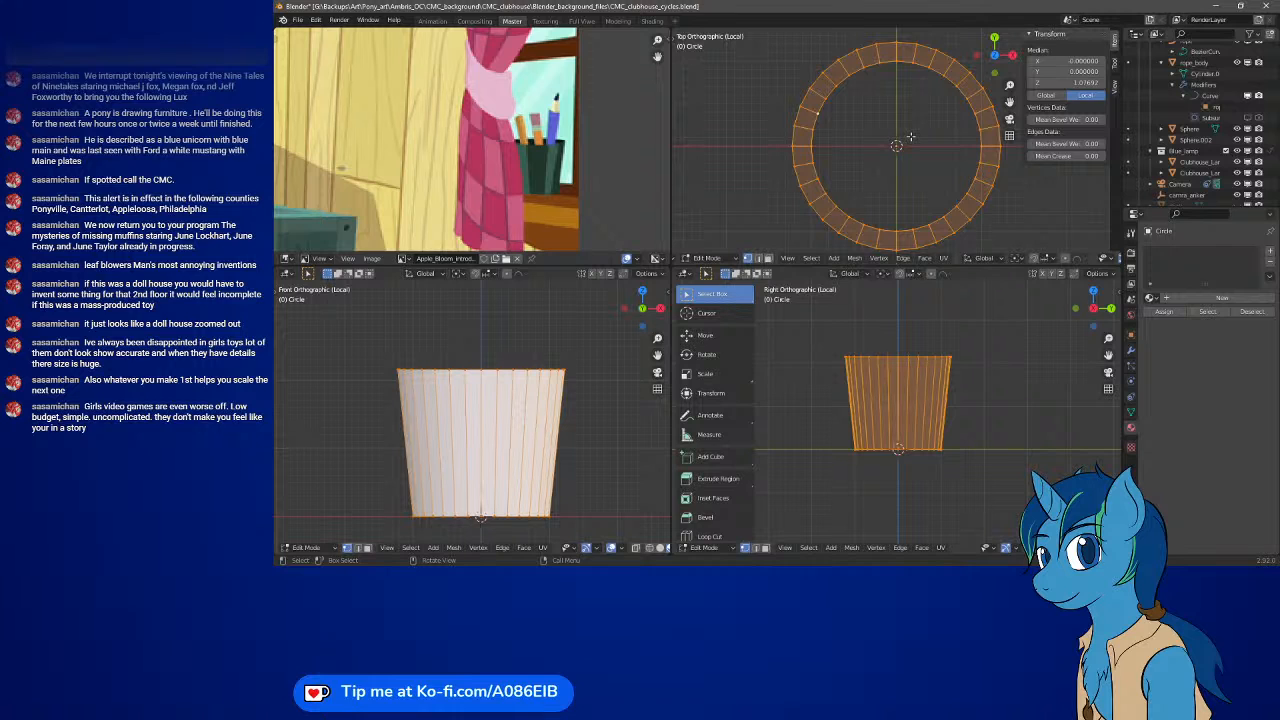
- Select two neighbouring vertices on the bottom ring and expand the selection to the whole edge loop
{"action": "left_click", "coordinate": [838, 118]}
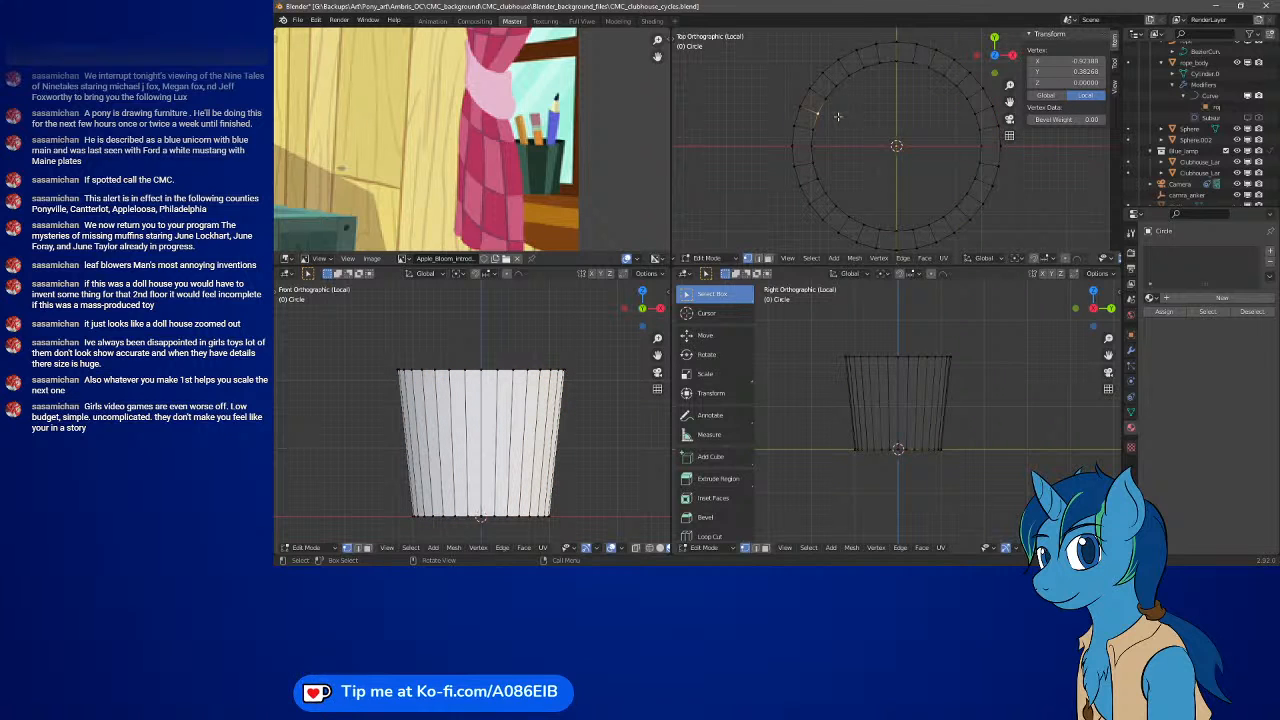
{"action": "left_click", "coordinate": [818, 261]}
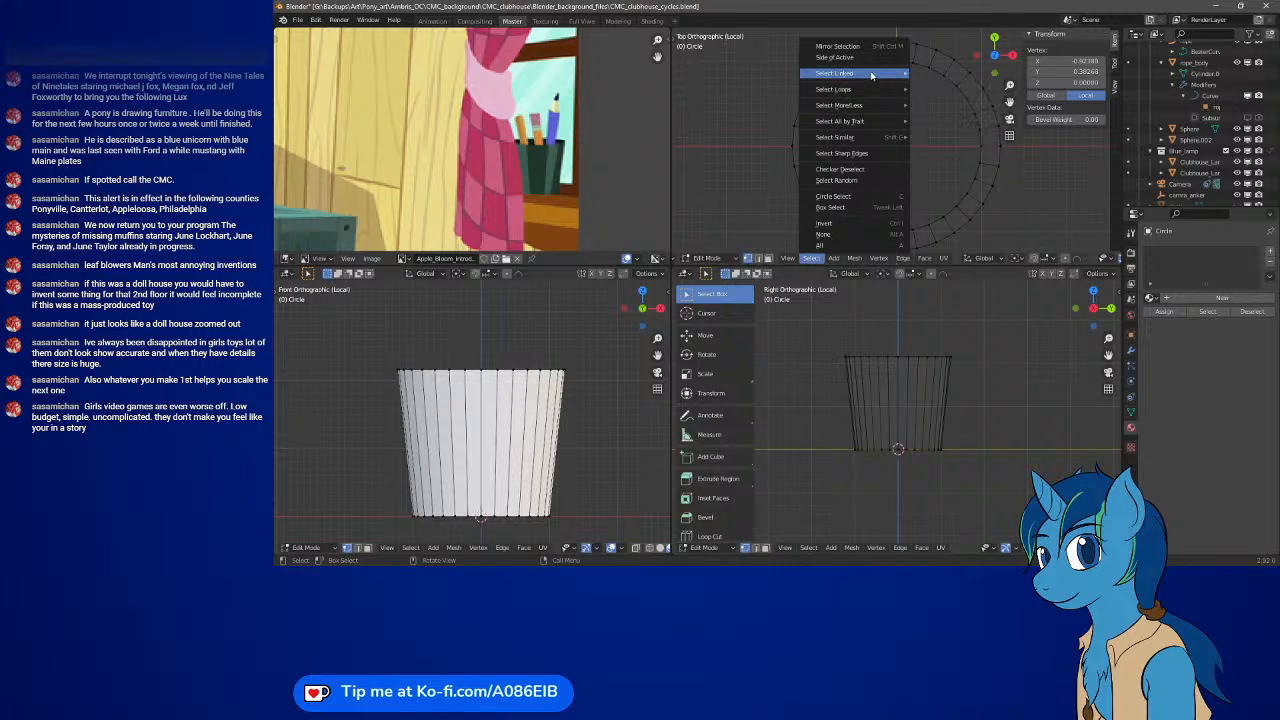
{"action": "mouse_move", "coordinate": [871, 74]}
{"action": "left_click", "coordinate": [944, 82]}
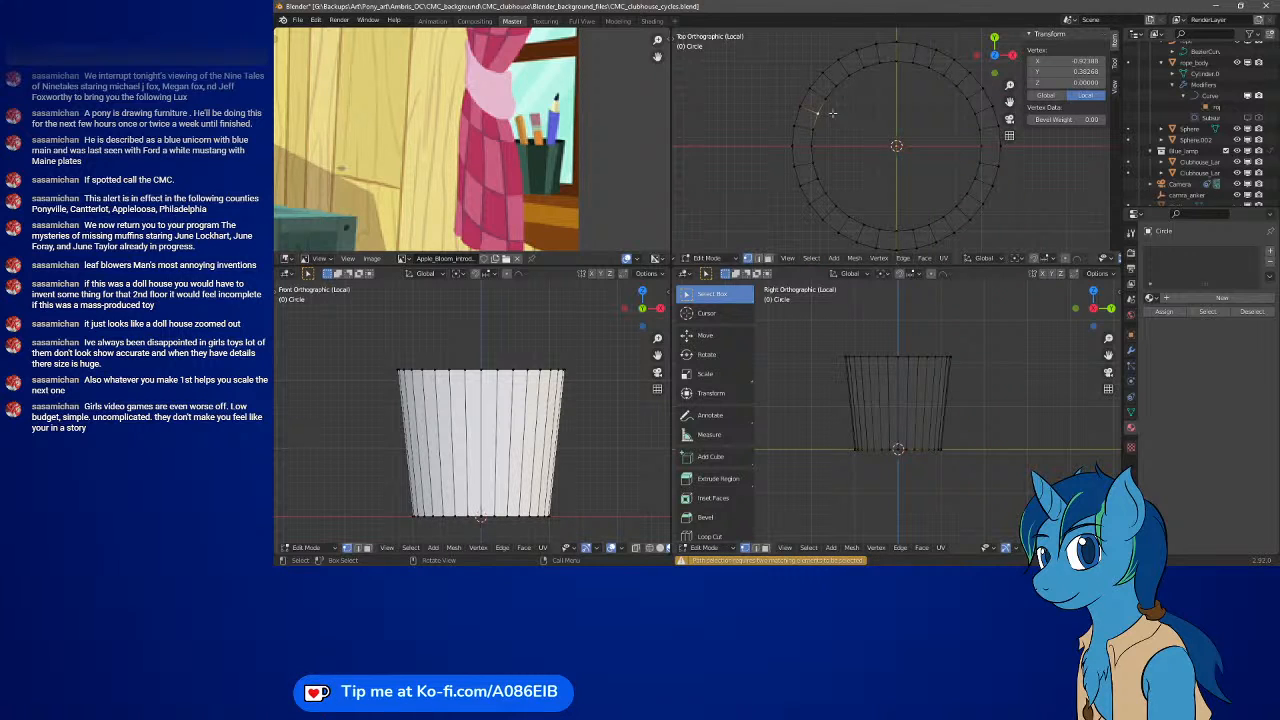
{"action": "mouse_move", "coordinate": [833, 114]}
{"action": "left_mouse_down"}
{"action": "mouse_move", "coordinate": [811, 141]}
{"action": "mouse_move", "coordinate": [812, 124]}
{"action": "left_mouse_up"}
{"action": "left_click", "coordinate": [811, 258]}
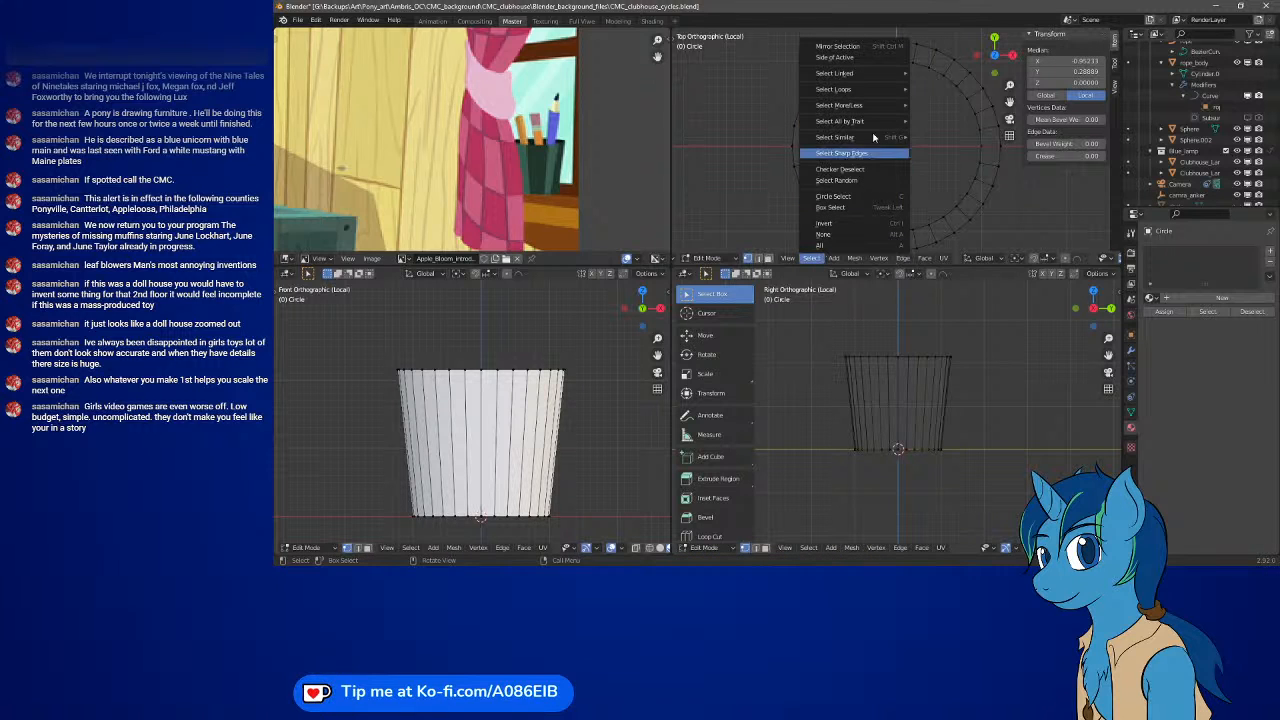
{"action": "mouse_move", "coordinate": [840, 89]}
{"action": "left_click", "coordinate": [918, 90]}
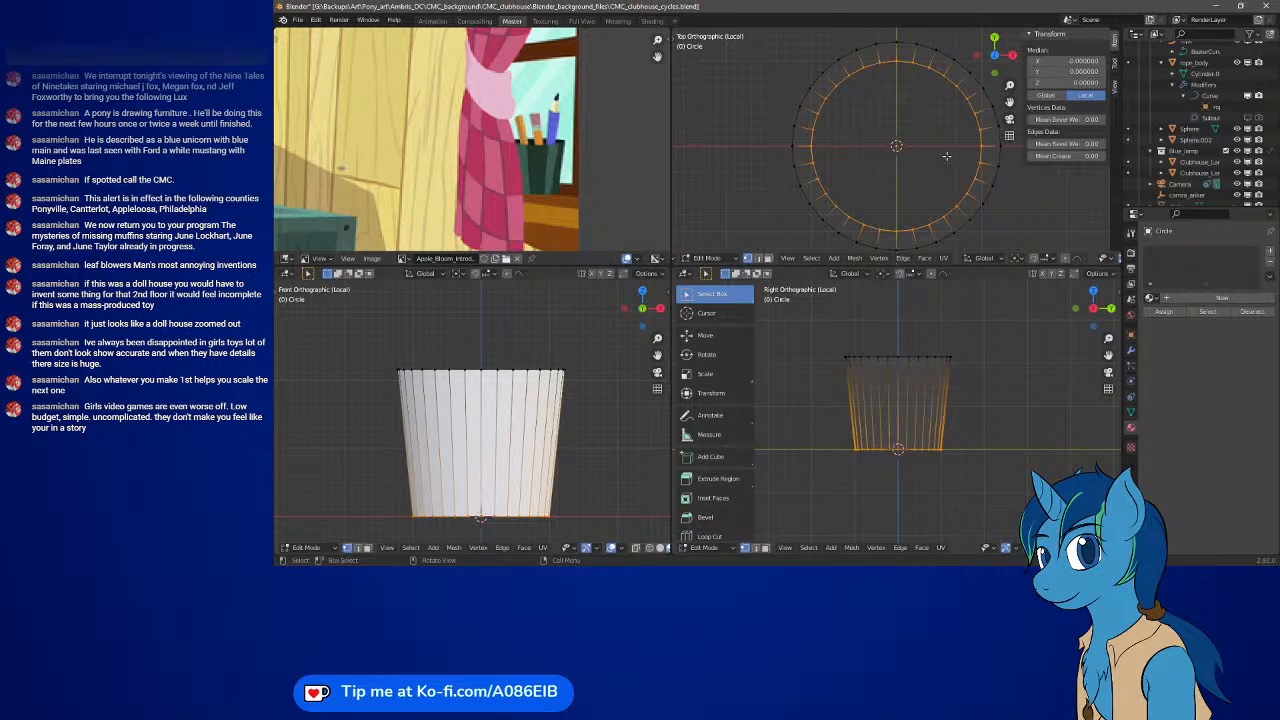
- Extrude the bottom ring and scale the new ring inward to a tiny circle at the cup's centre
{"action": "key", "text": "2"}
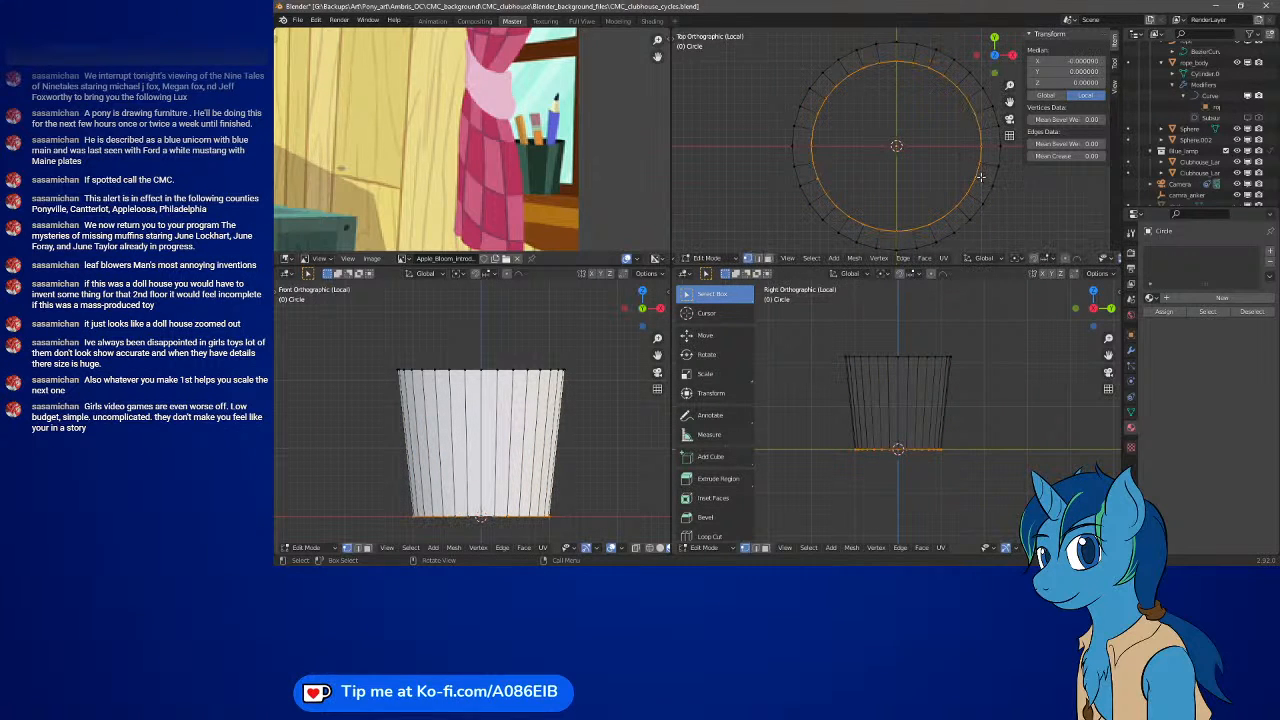
{"action": "key", "text": "s"}
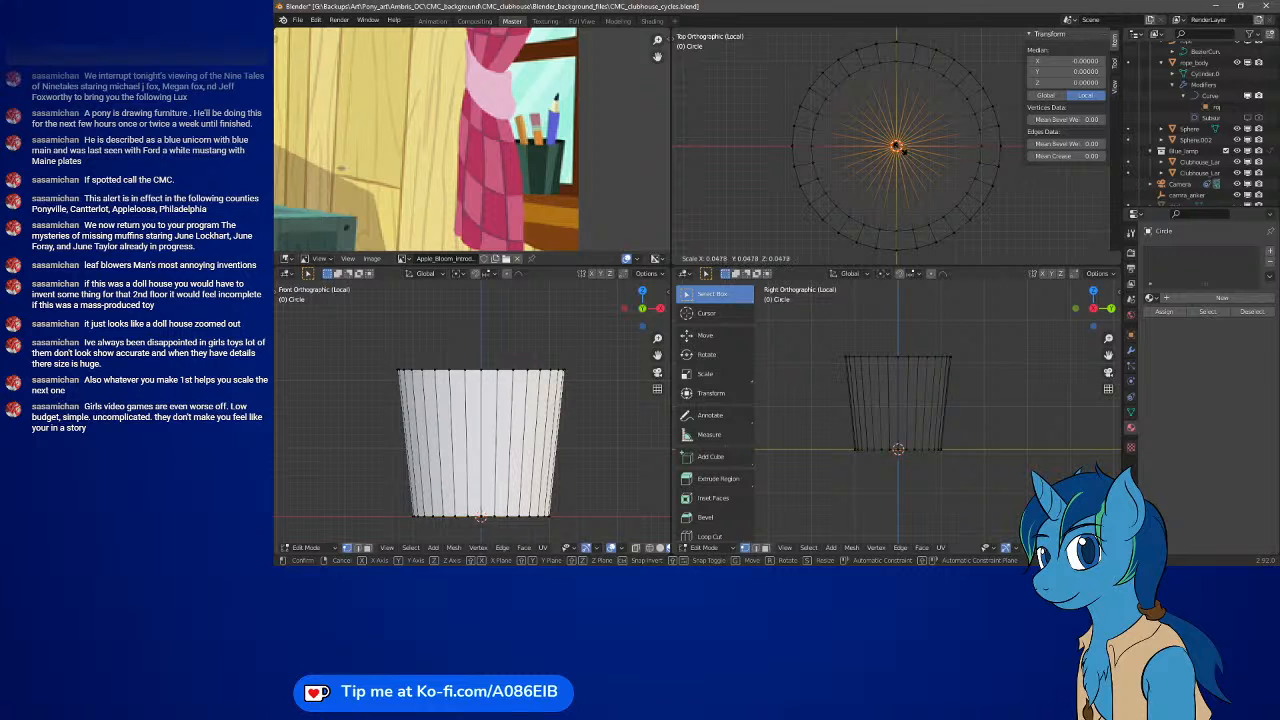
{"action": "left_click", "coordinate": [903, 147]}
{"action": "scroll", "coordinate": [897, 147], "scroll_direction": "up", "scroll_amount": 3}
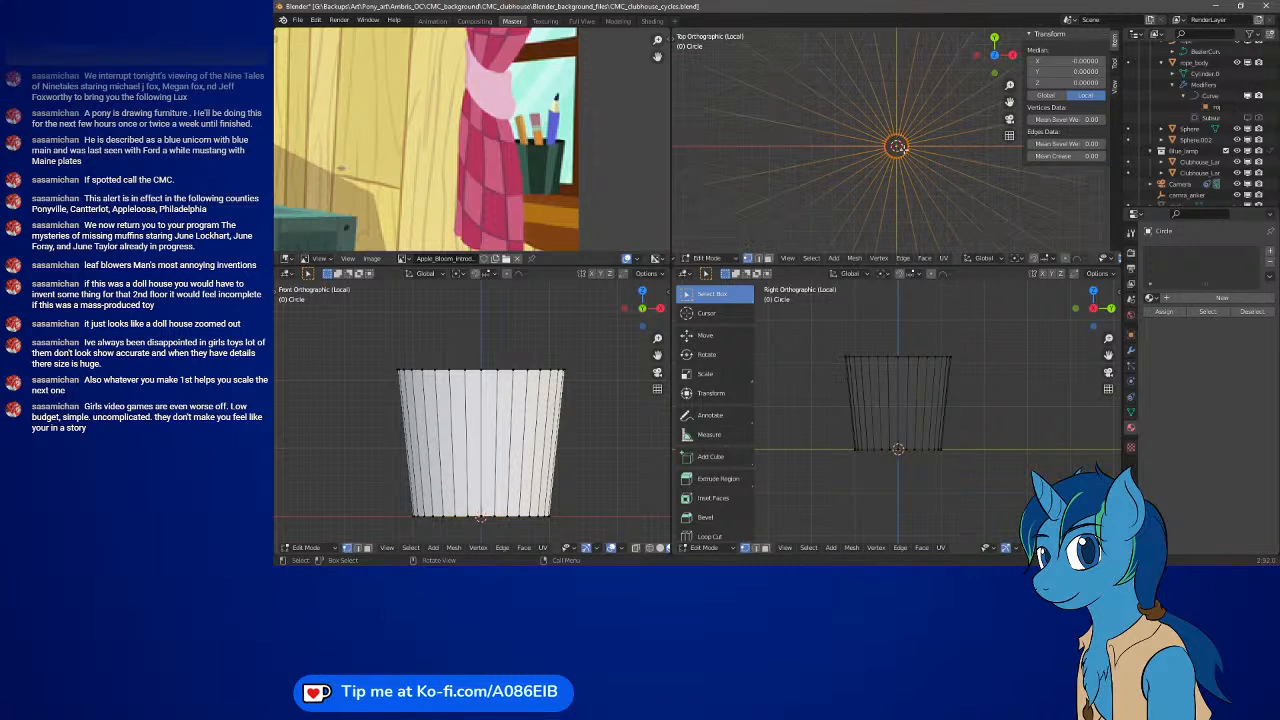
{"action": "scroll", "coordinate": [903, 147], "scroll_direction": "up", "scroll_amount": 2}
{"action": "key", "text": "s"}
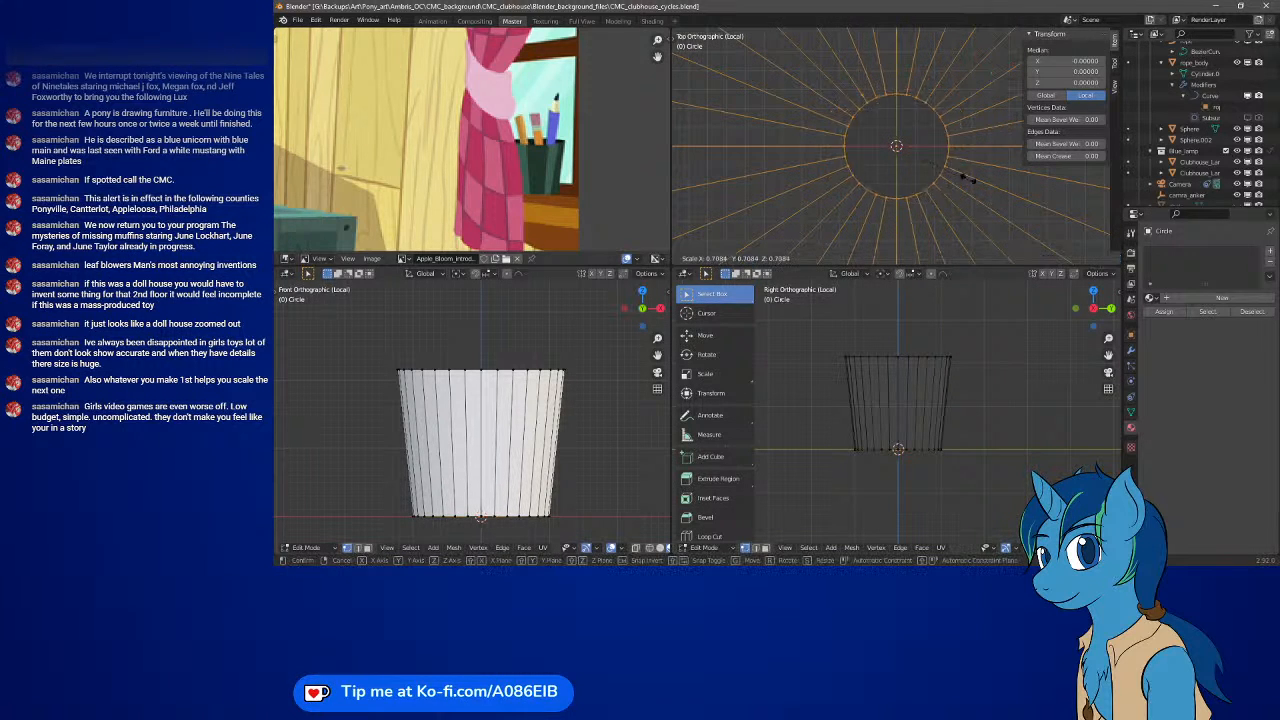
{"action": "left_click", "coordinate": [907, 149]}
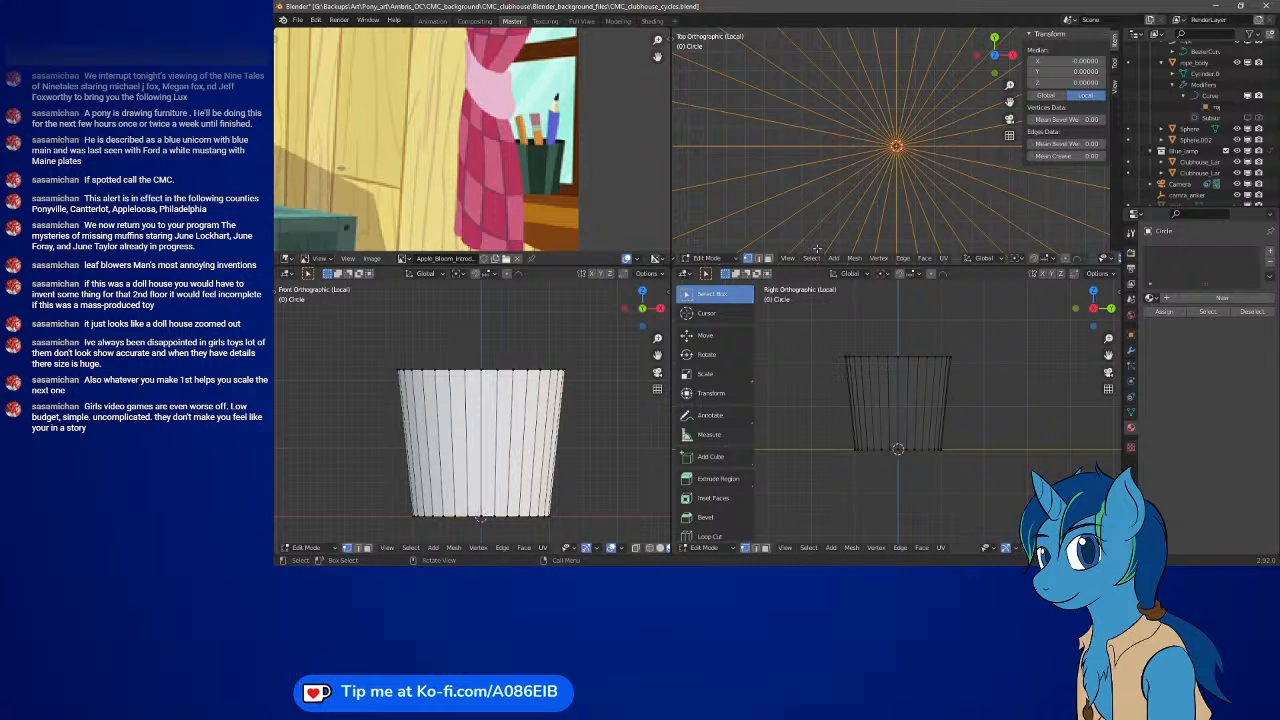
- Merge the tiny inner ring's vertices at their center to close the cup's bottom
{"action": "left_click", "coordinate": [884, 259]}
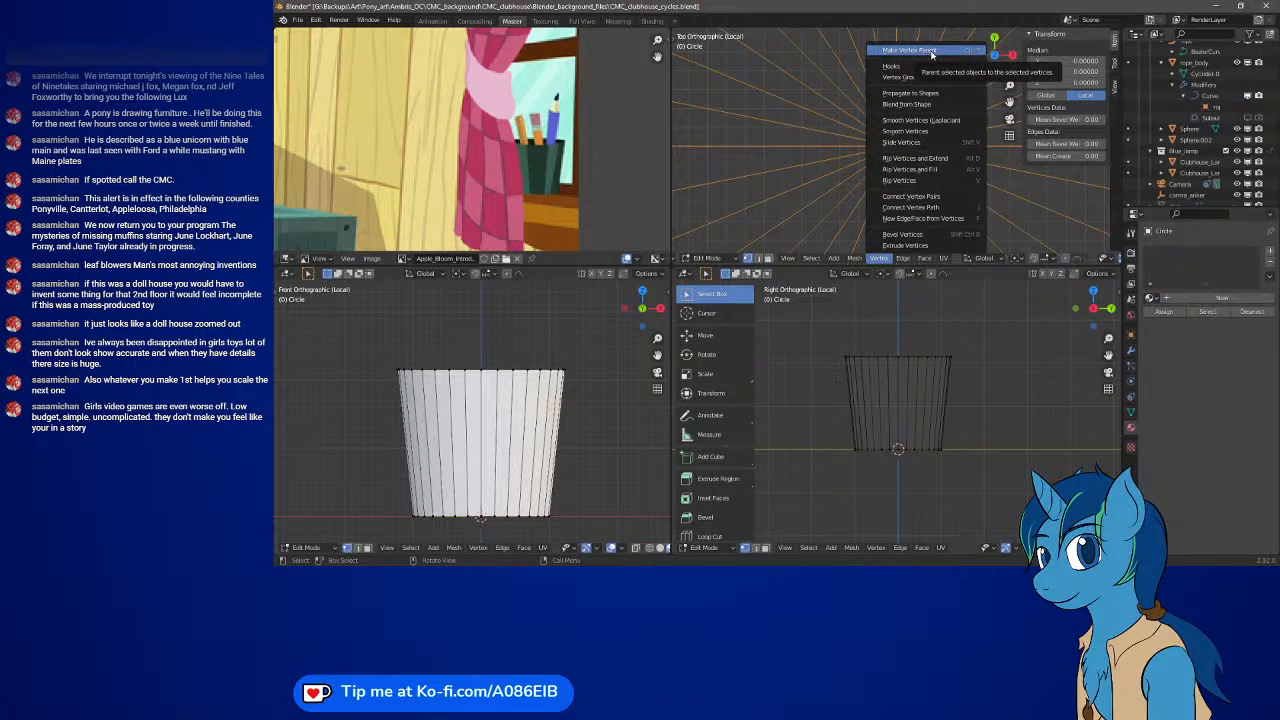
{"action": "mouse_move", "coordinate": [849, 258]}
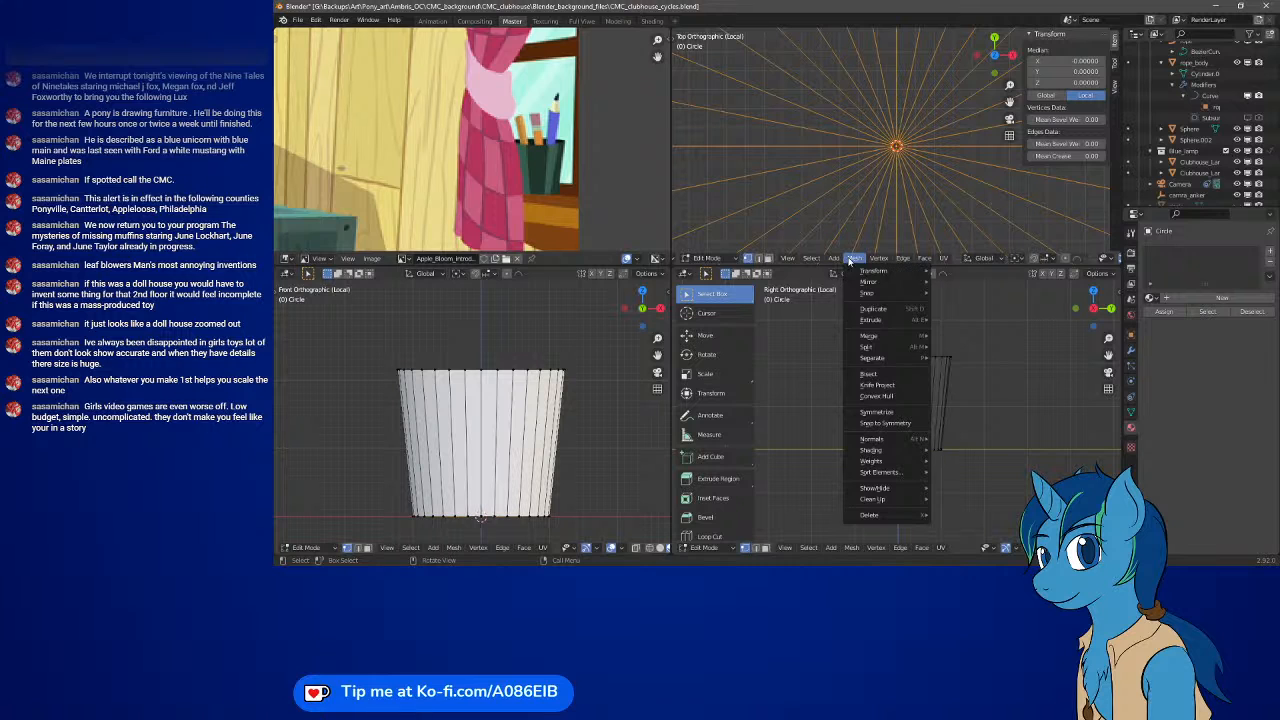
{"action": "mouse_move", "coordinate": [856, 322]}
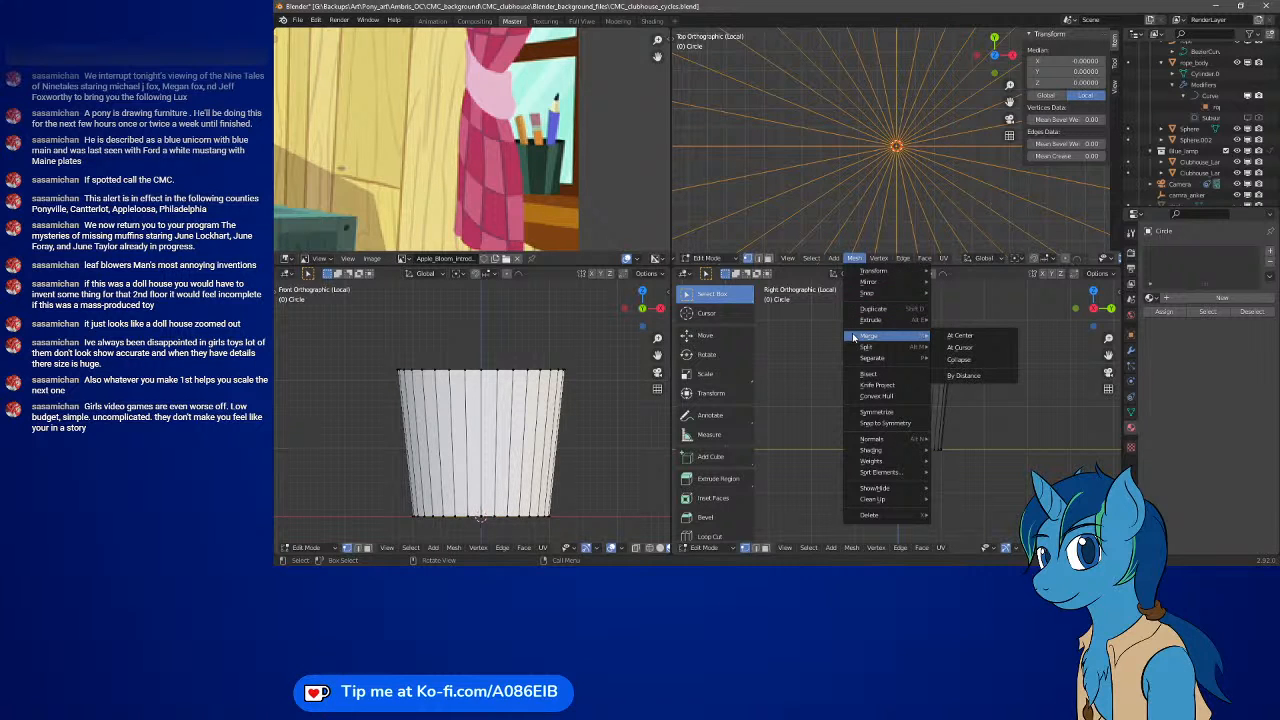
{"action": "left_click", "coordinate": [962, 336]}
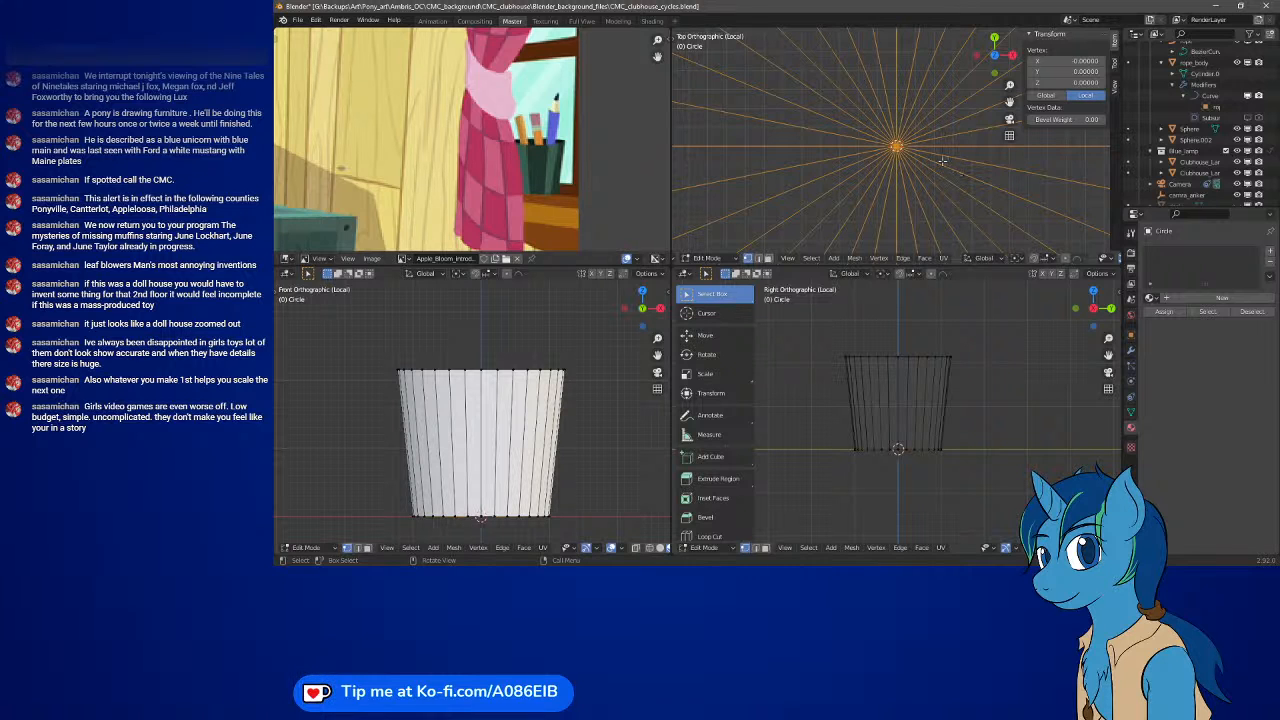
{"action": "scroll", "coordinate": [942, 160], "scroll_direction": "down", "scroll_amount": 4}
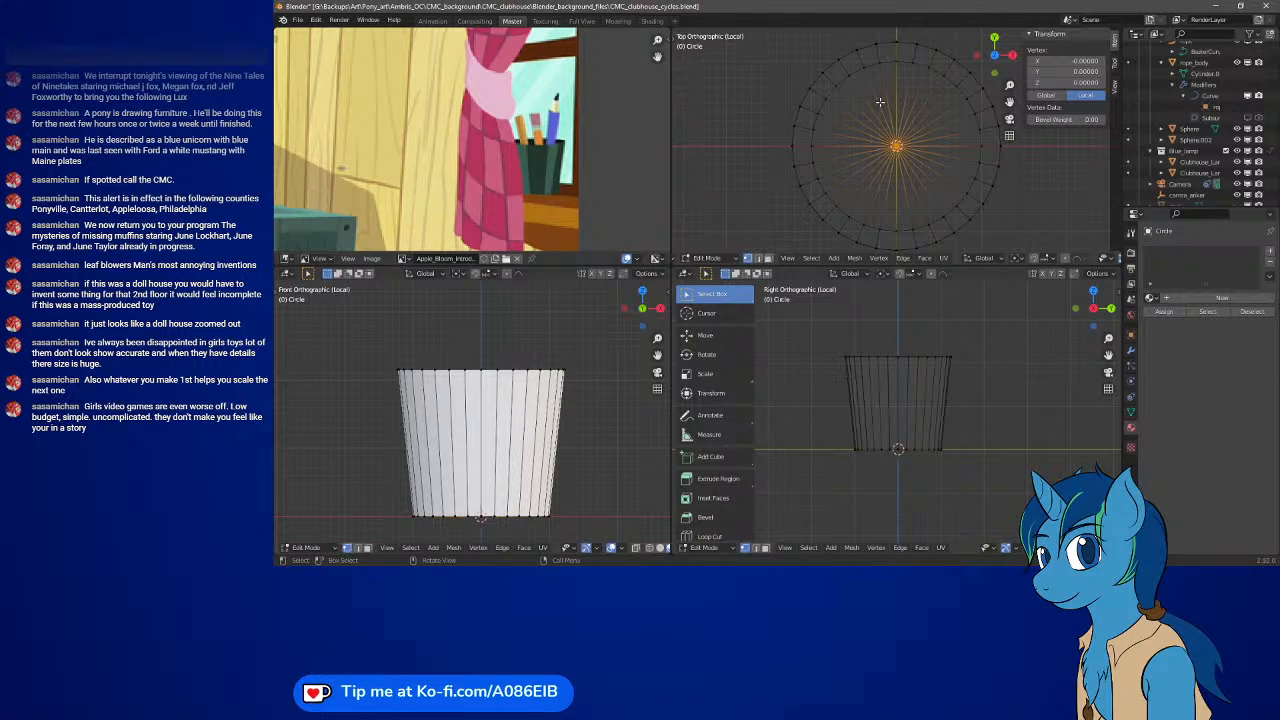
{"action": "key", "text": "g"}
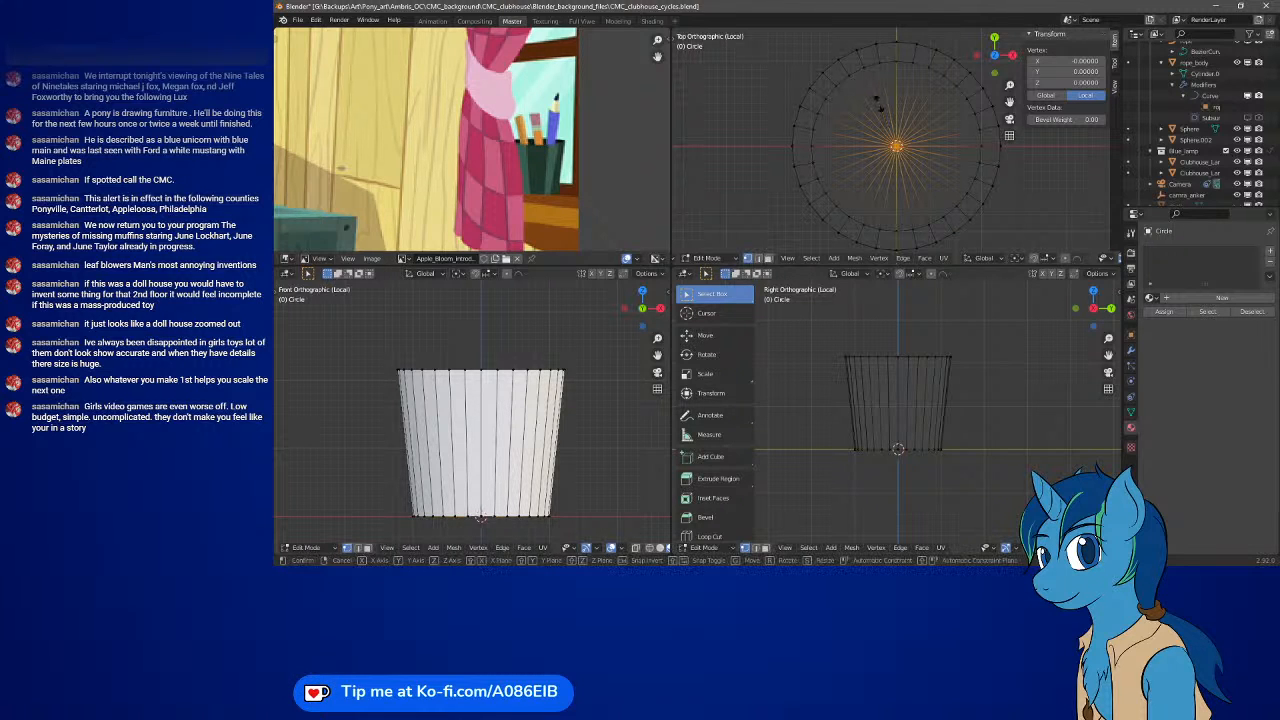
{"action": "left_click", "coordinate": [907, 103]}
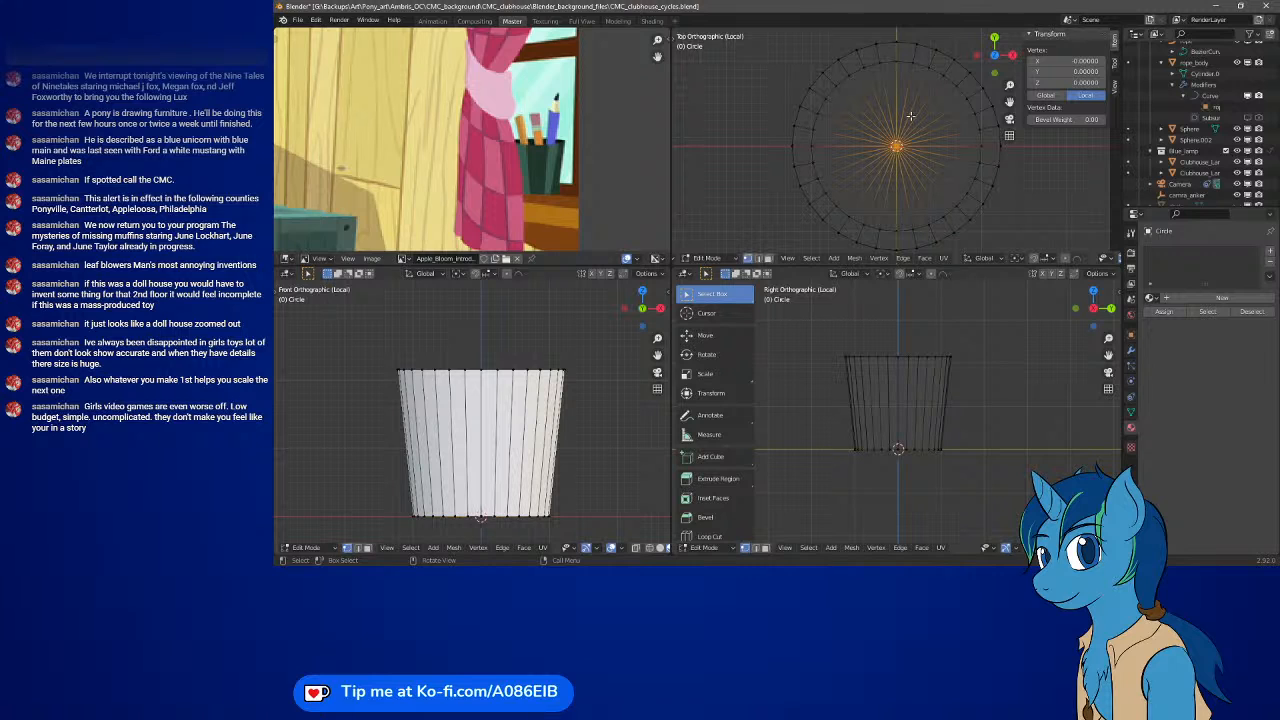
- Extrude the cup's entire mesh in place and scale the copy slightly inward to form the inner wall and floor
{"action": "key", "text": "a"}
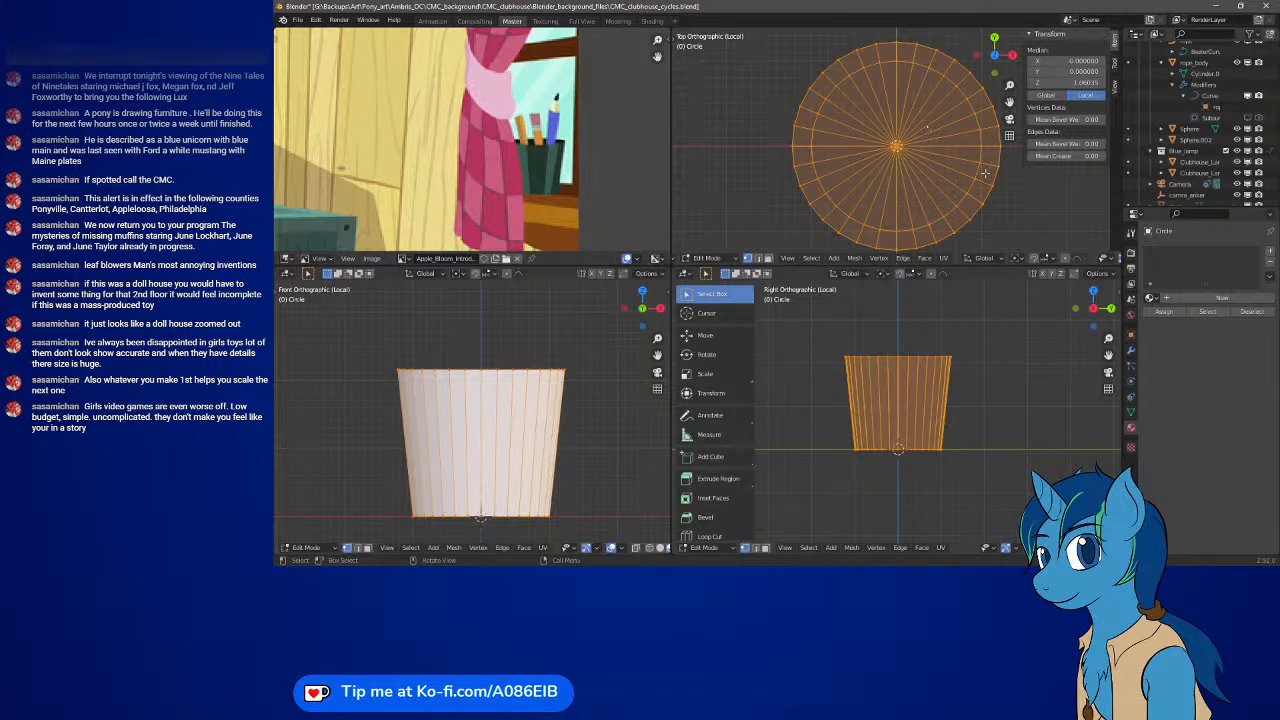
{"action": "key", "text": "e"}
{"action": "right_click", "coordinate": [927, 228]}
{"action": "key", "text": "s"}
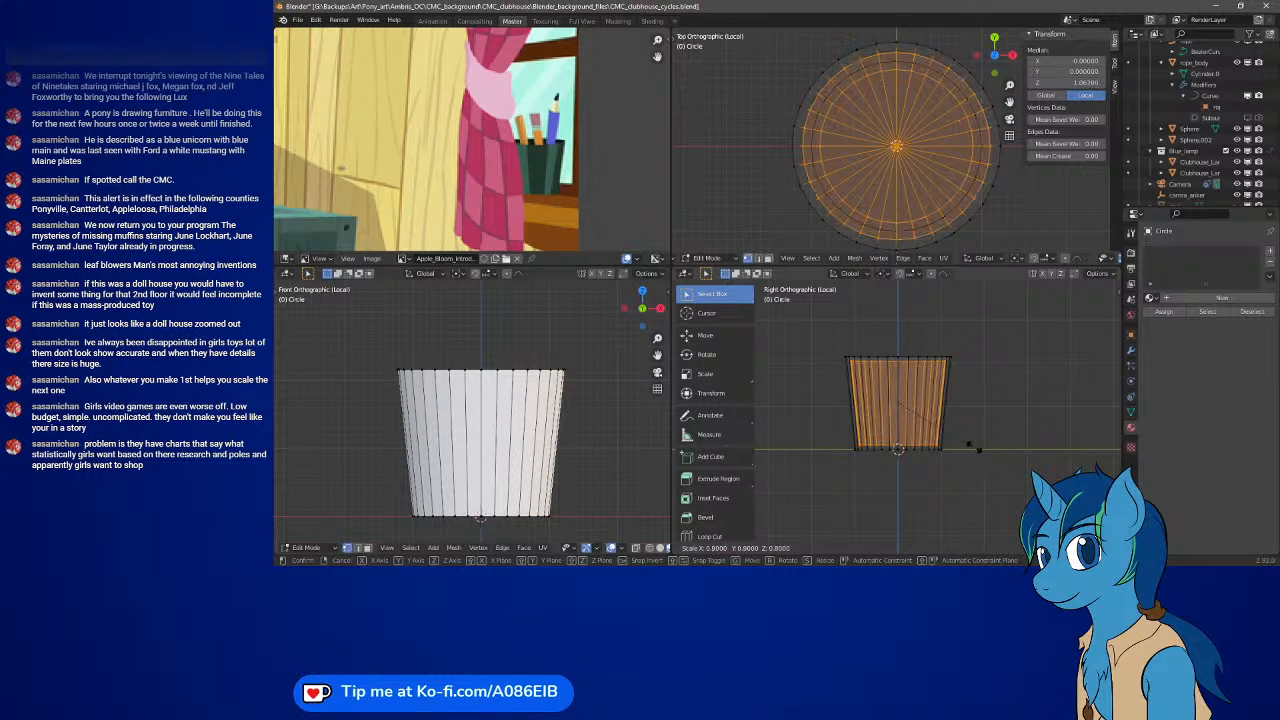
{"action": "left_click", "coordinate": [969, 445]}
- Select all vertices of the inner wall's top ring in the right side view
{"action": "scroll", "coordinate": [908, 374], "scroll_direction": "up", "scroll_amount": 4}
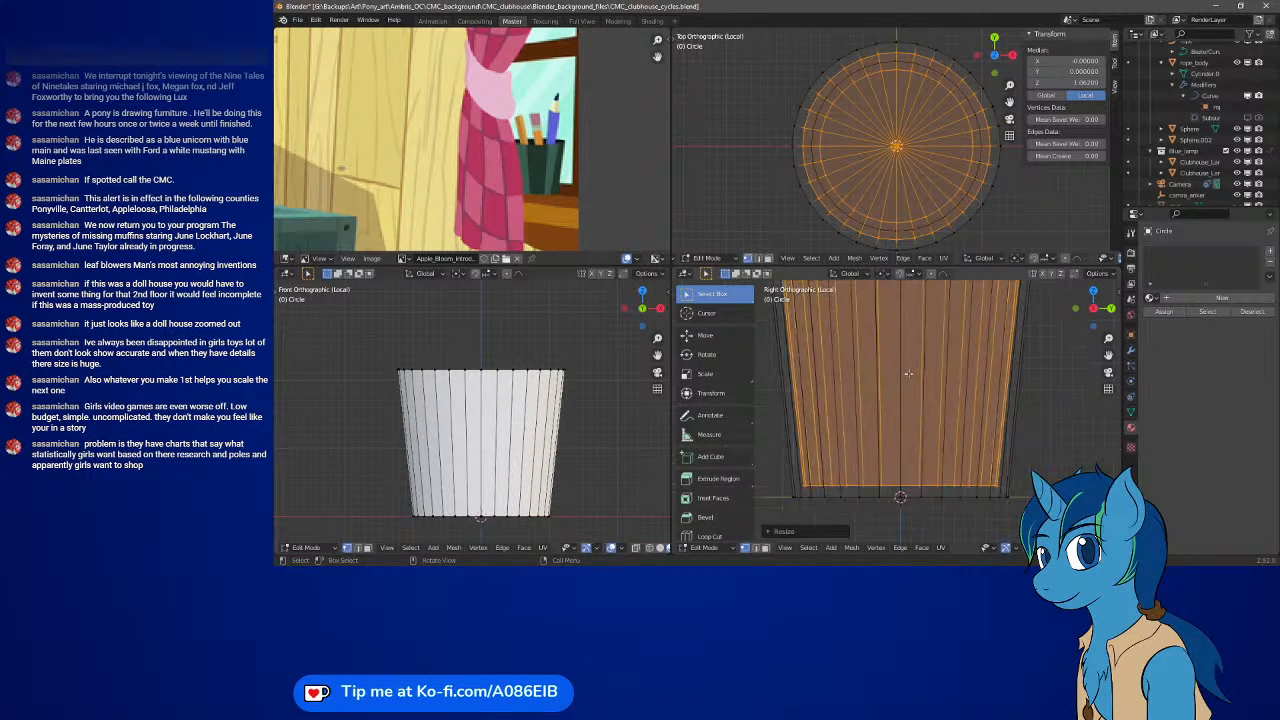
{"action": "scroll", "coordinate": [908, 370], "scroll_direction": "up", "scroll_amount": 1}
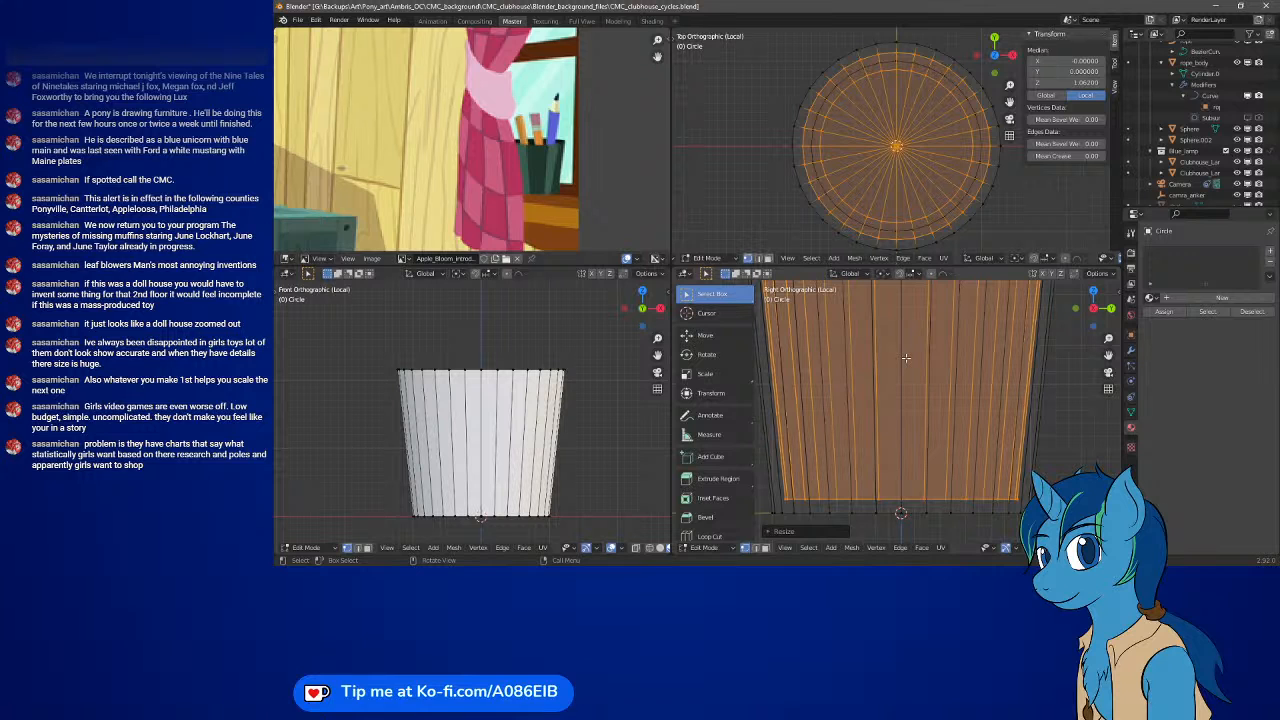
{"action": "middle_click_drag", "start_coordinate": [923, 339], "coordinate": [949, 478], "text": "shift"}
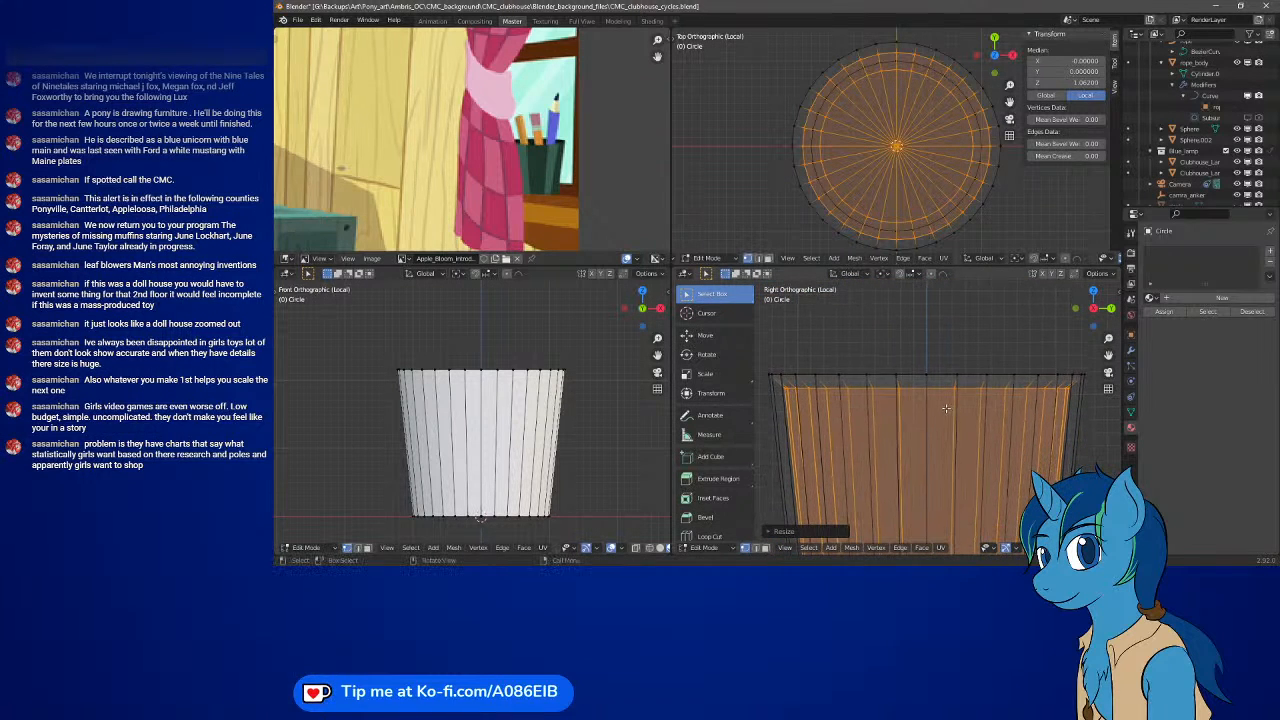
{"action": "left_click_drag", "start_coordinate": [771, 386], "coordinate": [1072, 401]}
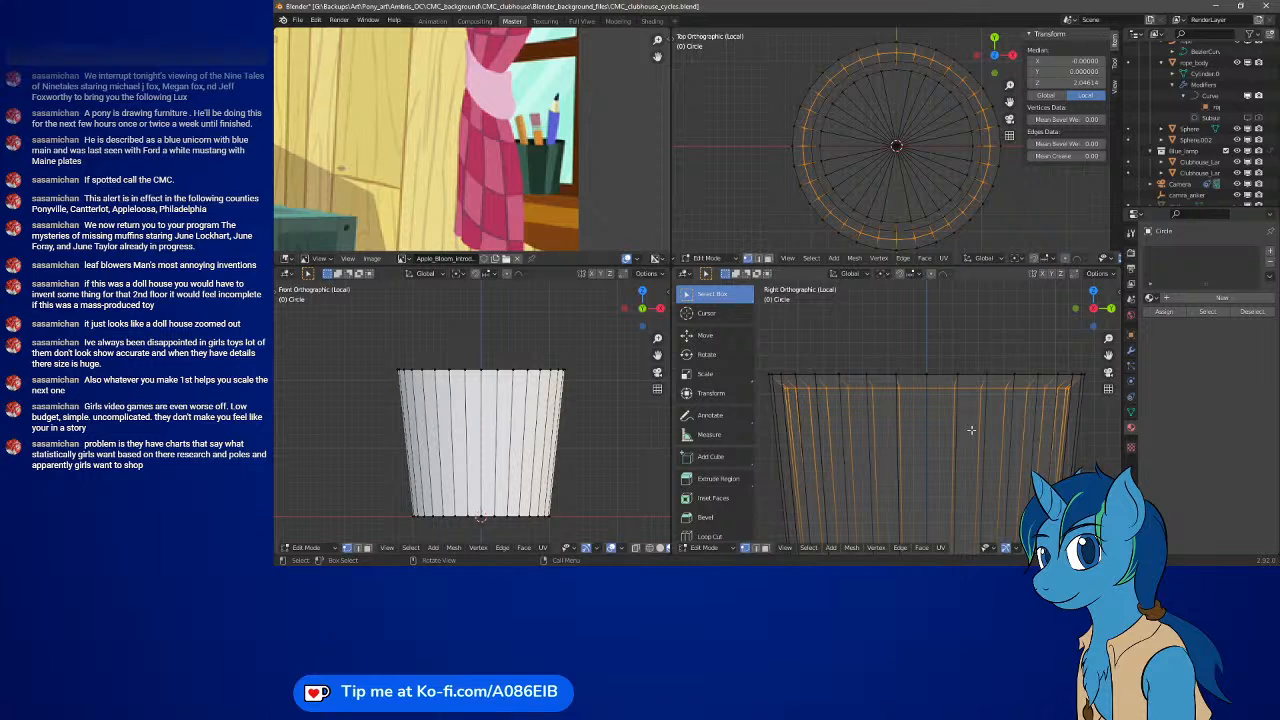
{"action": "key", "text": "g"}
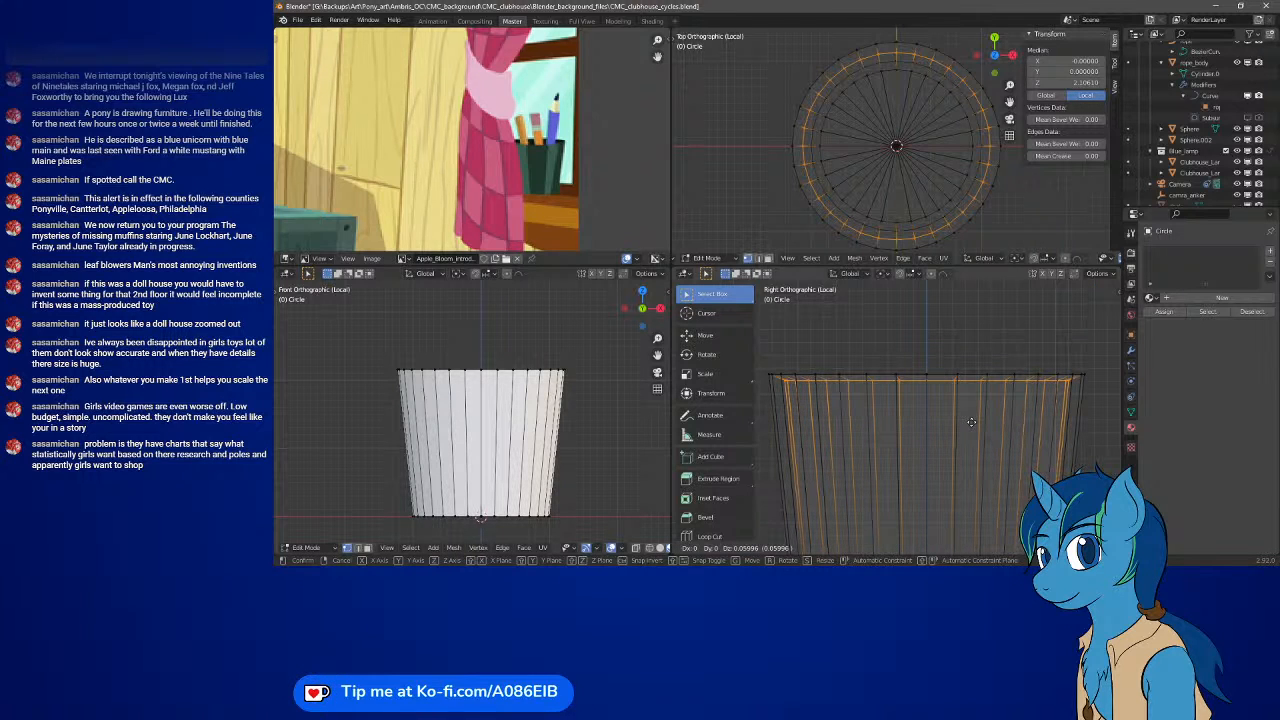
{"action": "key", "text": "r"}
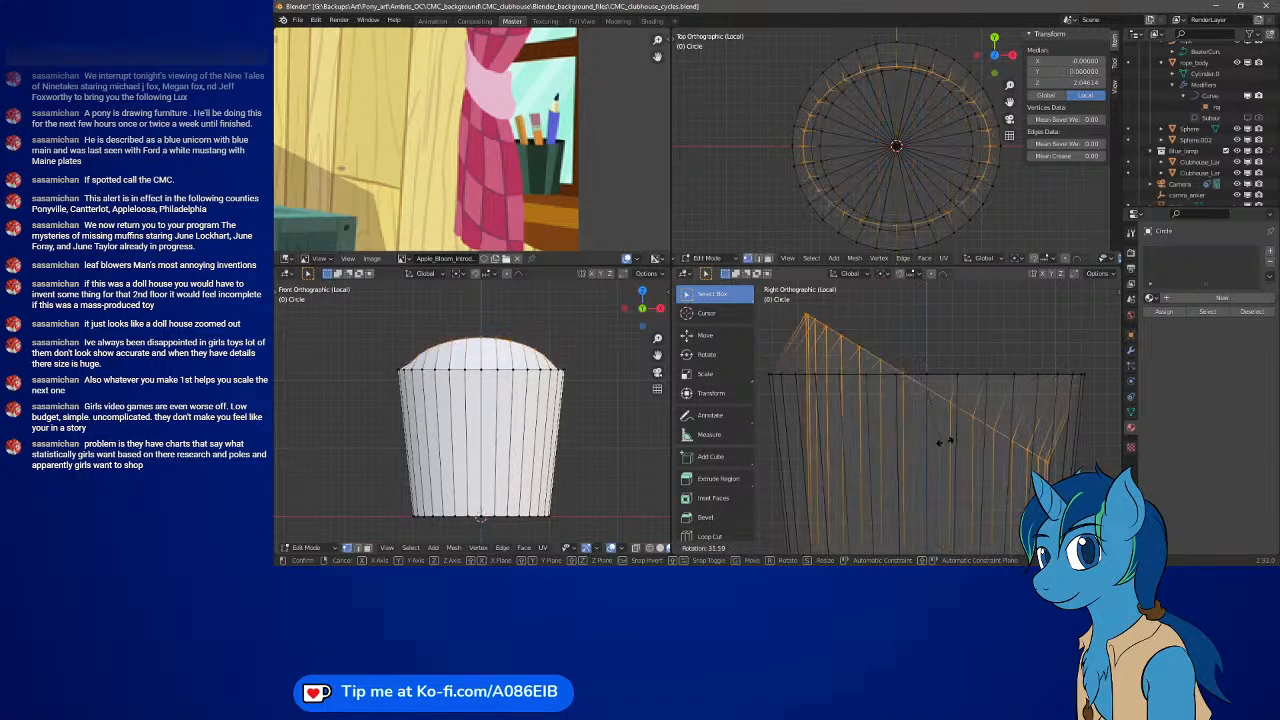
{"action": "key", "text": "Escape"}
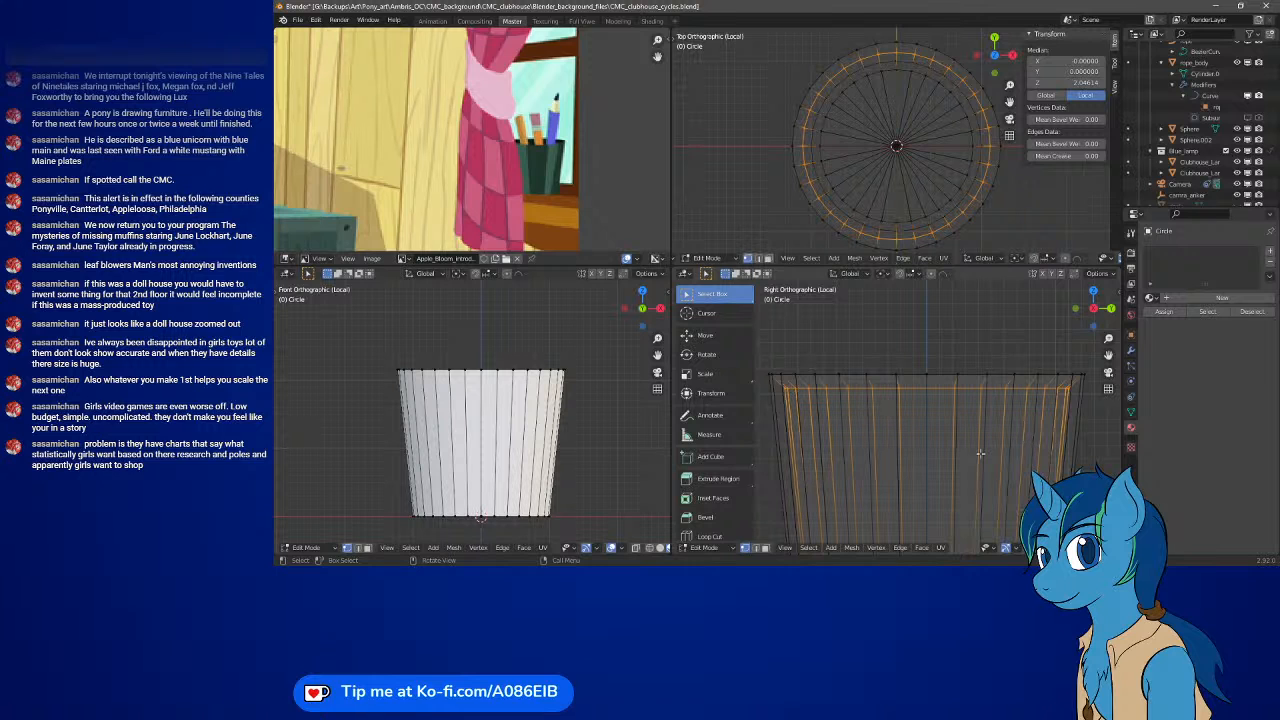
{"action": "key", "text": "g"}
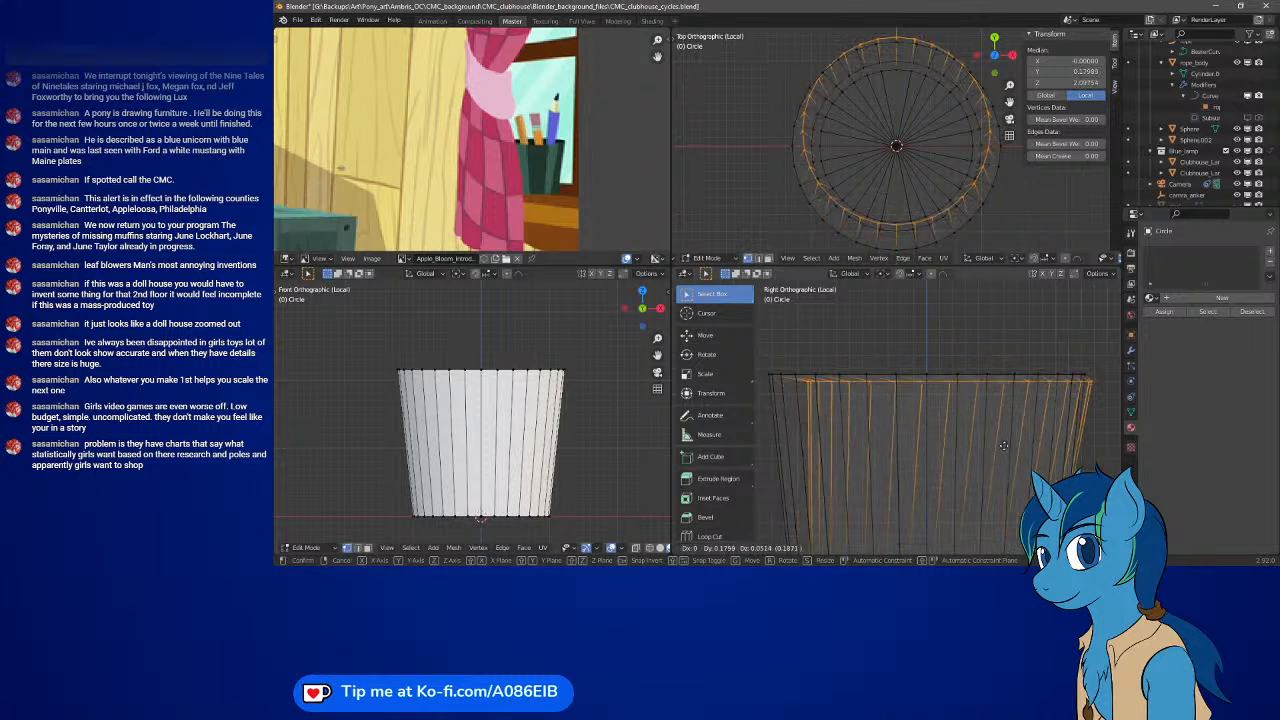
{"action": "key", "text": "Escape"}
- Raise the inner wall's top ring along Z by about 0.15, to a height of 2.2
{"action": "key", "text": "g"}
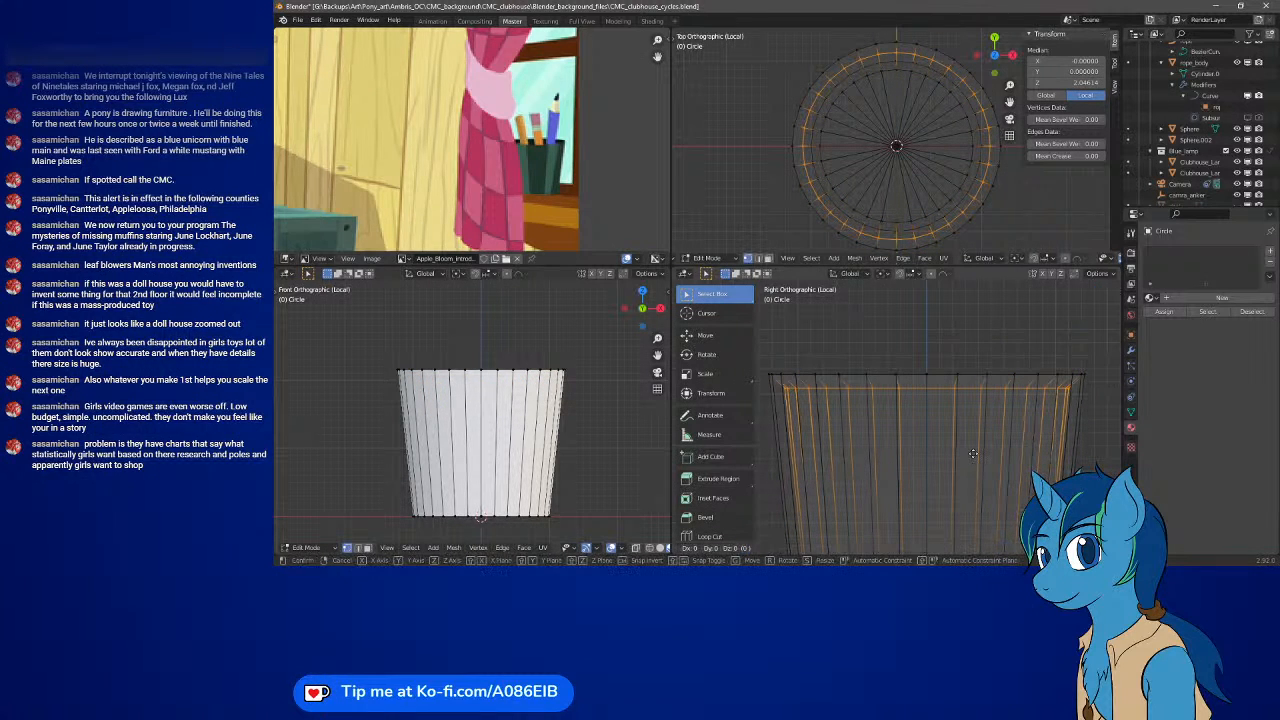
{"action": "key", "text": "y"}
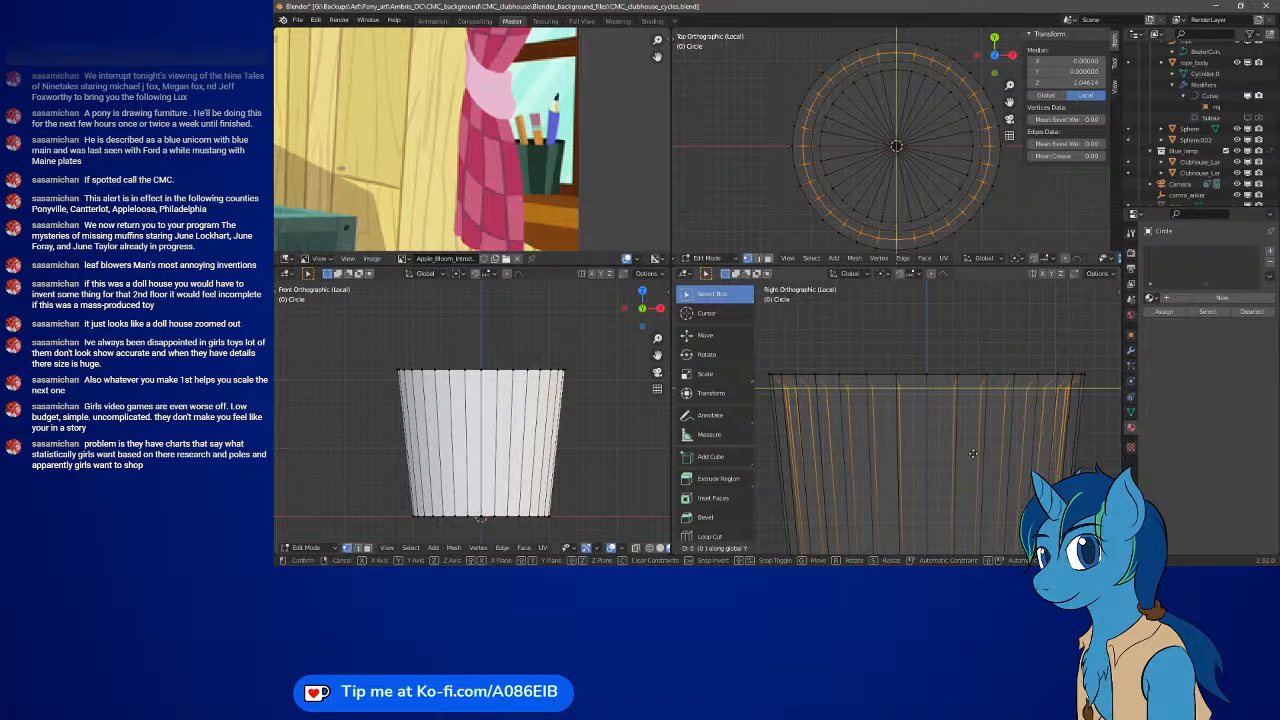
{"action": "key", "text": "z"}
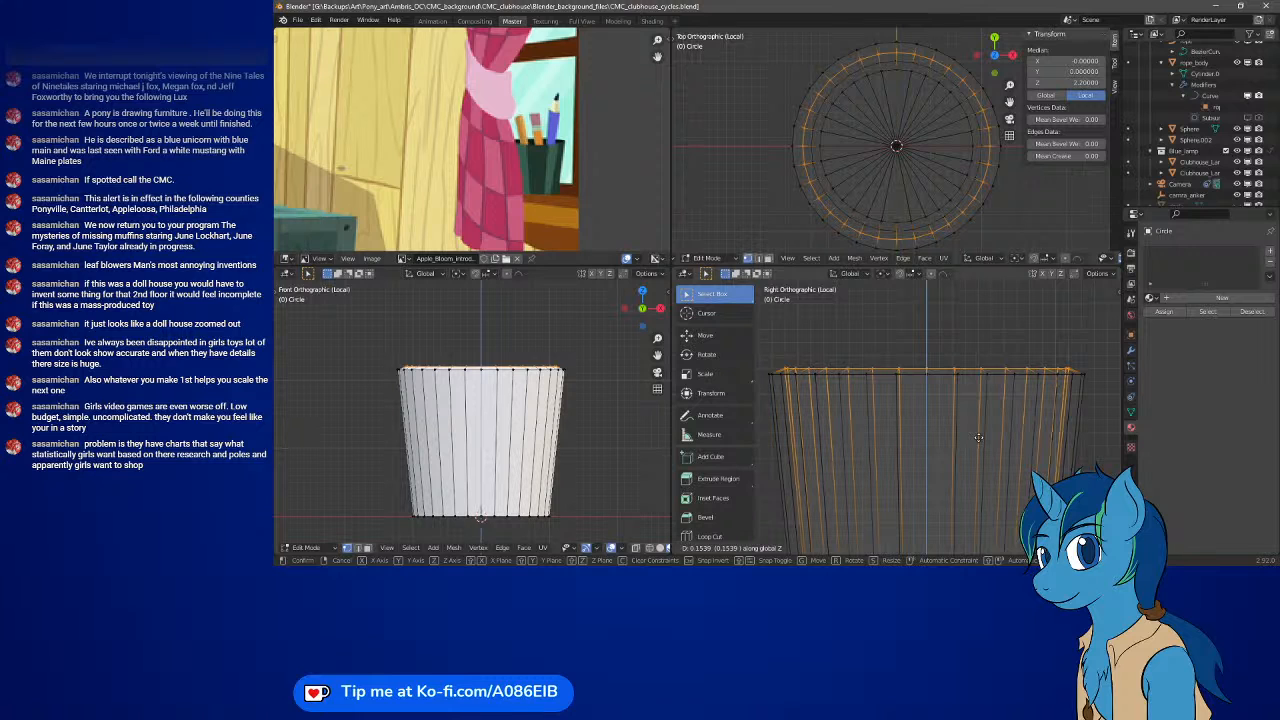
{"action": "left_click", "coordinate": [978, 437]}
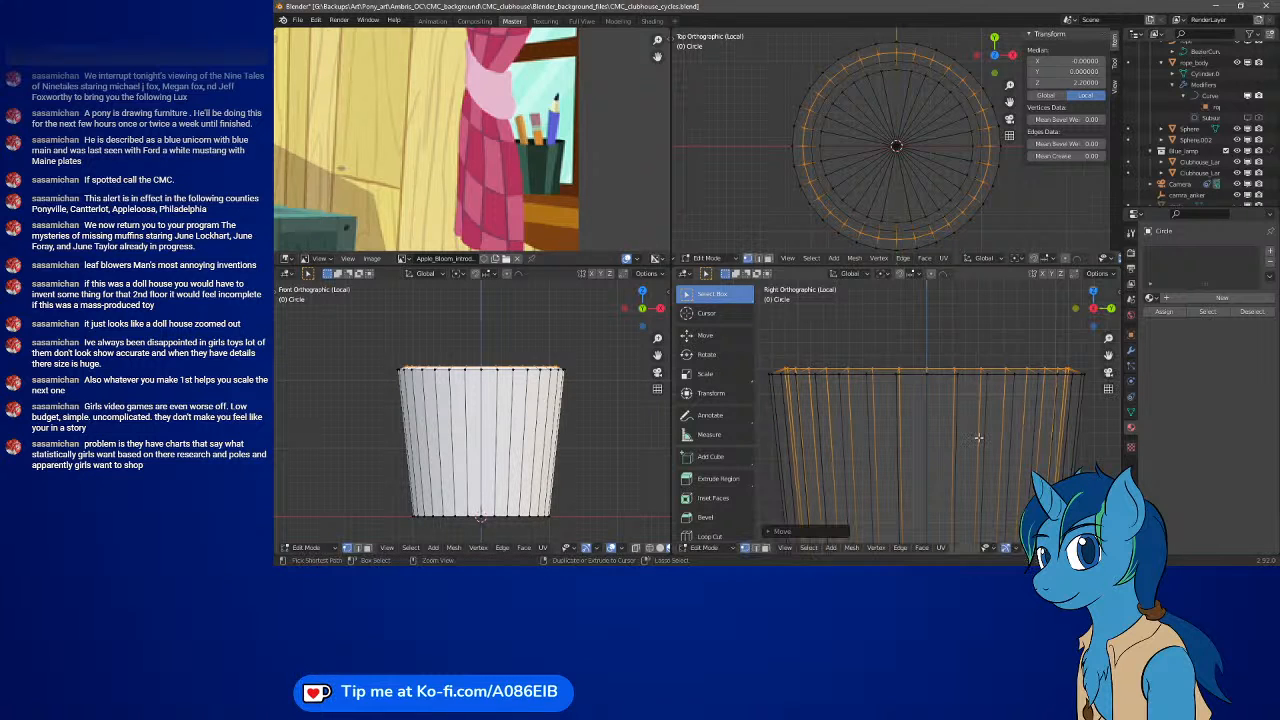
- Select the outer wall's top ring and raise it along Z to 2.2, level with the inner ring
{"action": "left_click_drag", "start_coordinate": [1096, 402], "coordinate": [757, 377]}
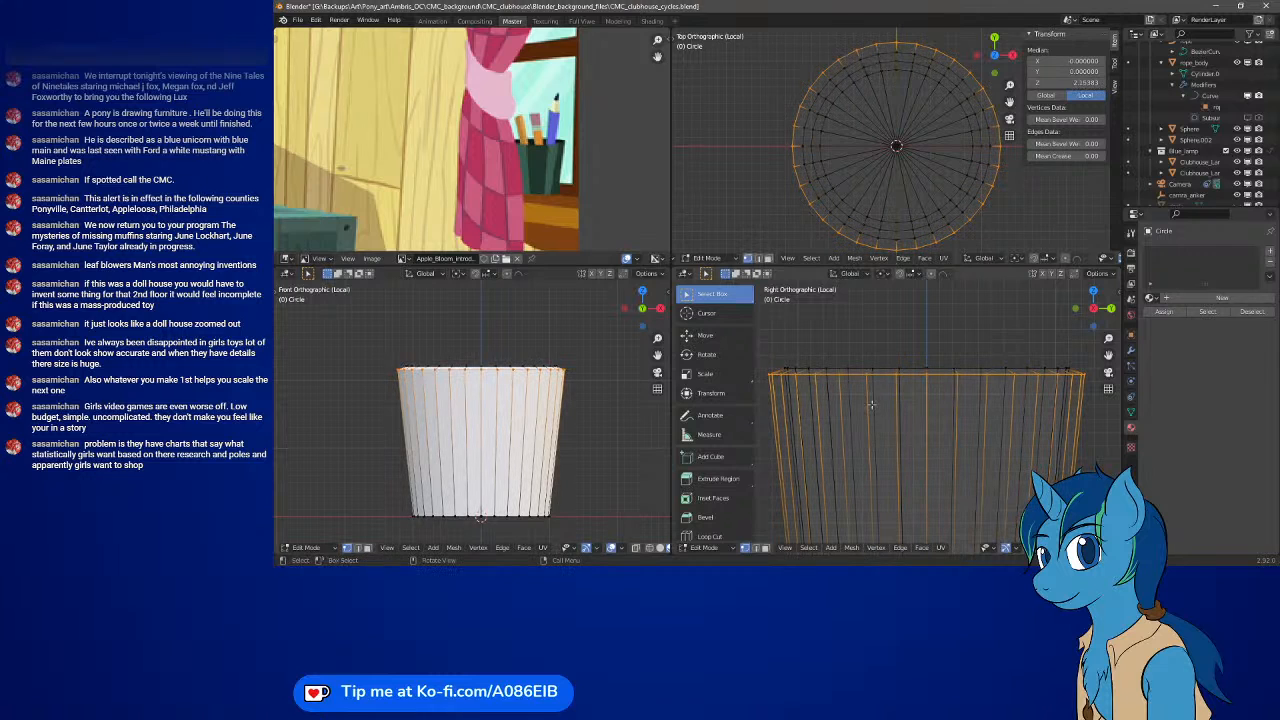
{"action": "key", "text": "g"}
{"action": "key", "text": "z"}
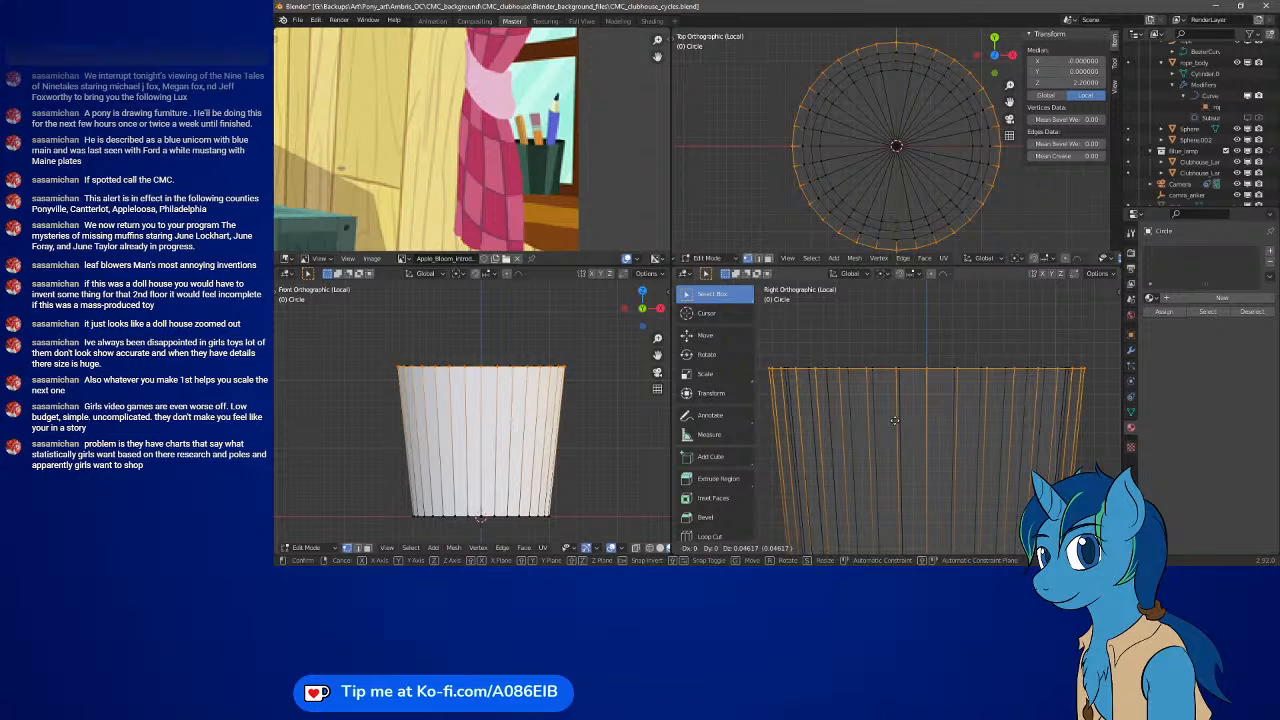
{"action": "key", "text": "z"}
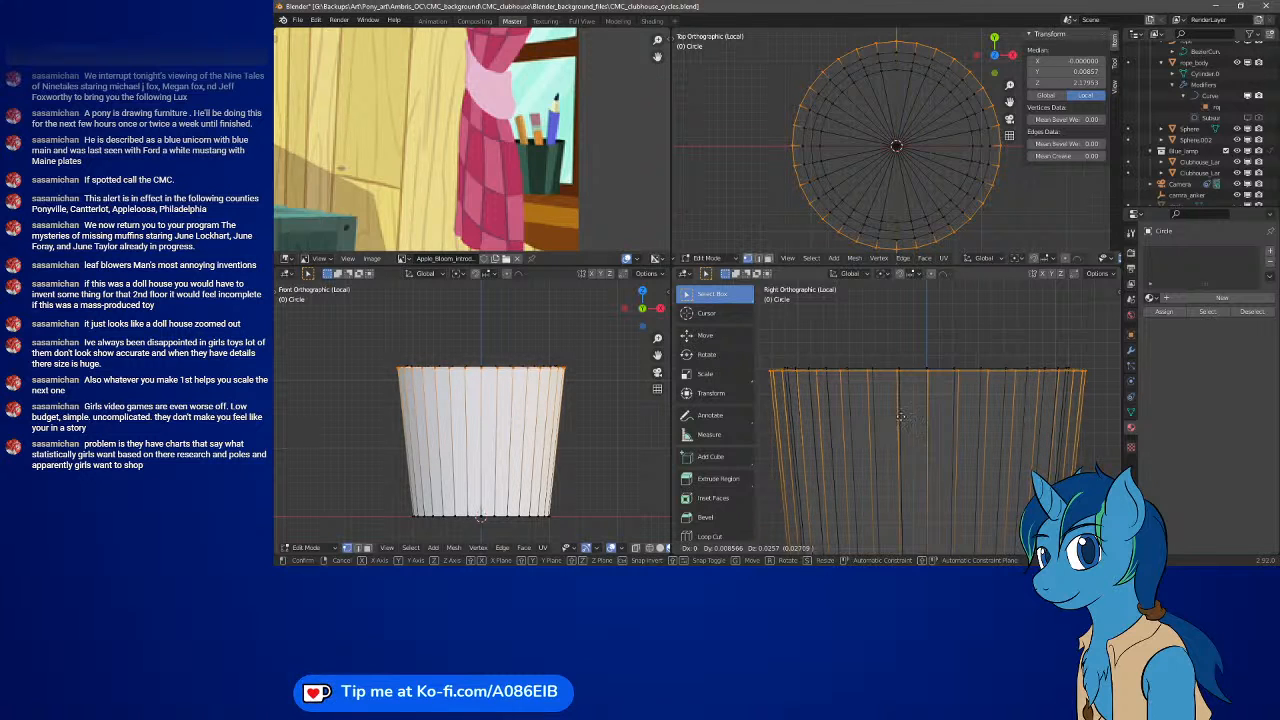
{"action": "key", "text": "z"}
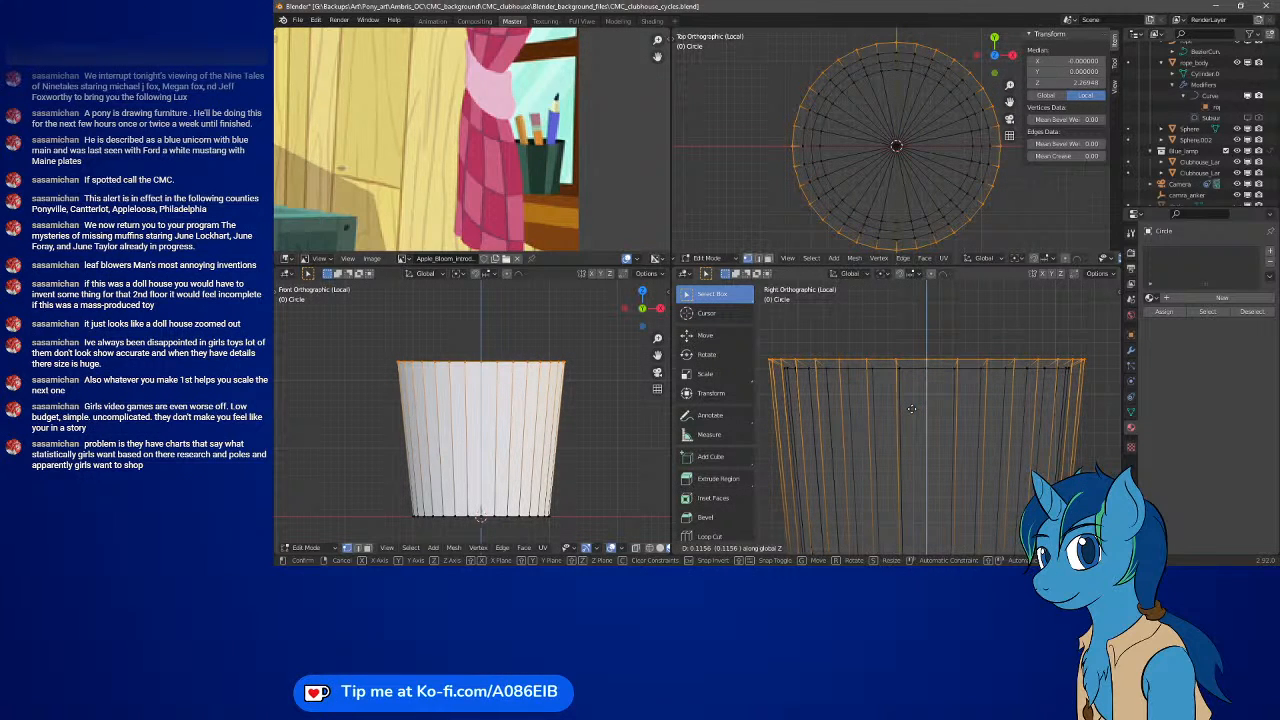
{"action": "left_click", "coordinate": [912, 418]}
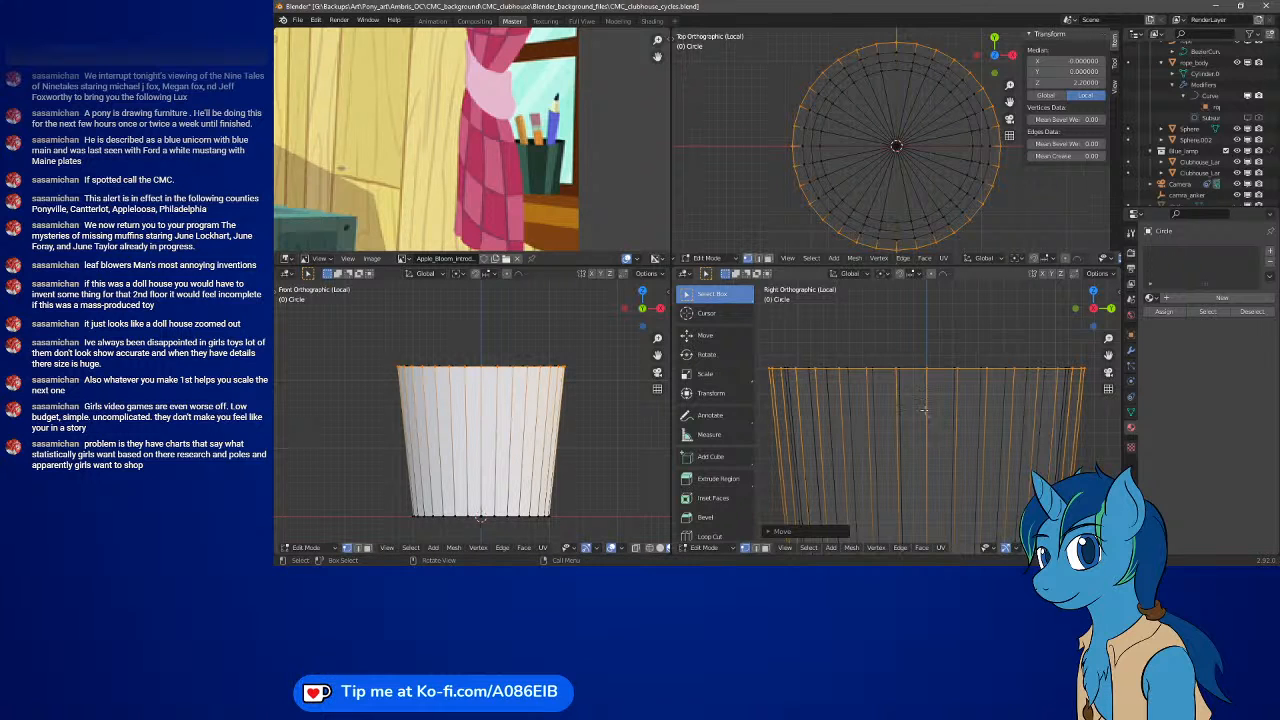
- Inspect the cup from an angle in Material Preview shading outside Edit Mode and save the file
{"action": "key", "text": "s"}
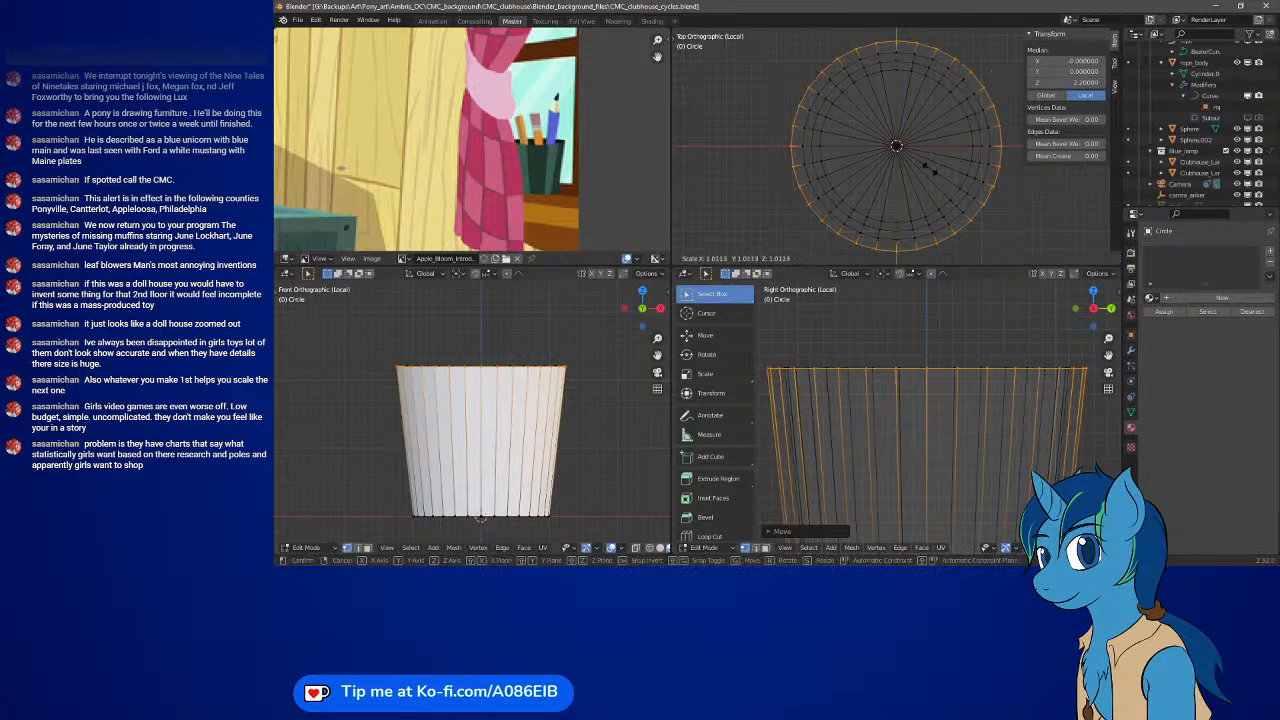
{"action": "right_click", "coordinate": [959, 179]}
{"action": "key", "text": "z"}
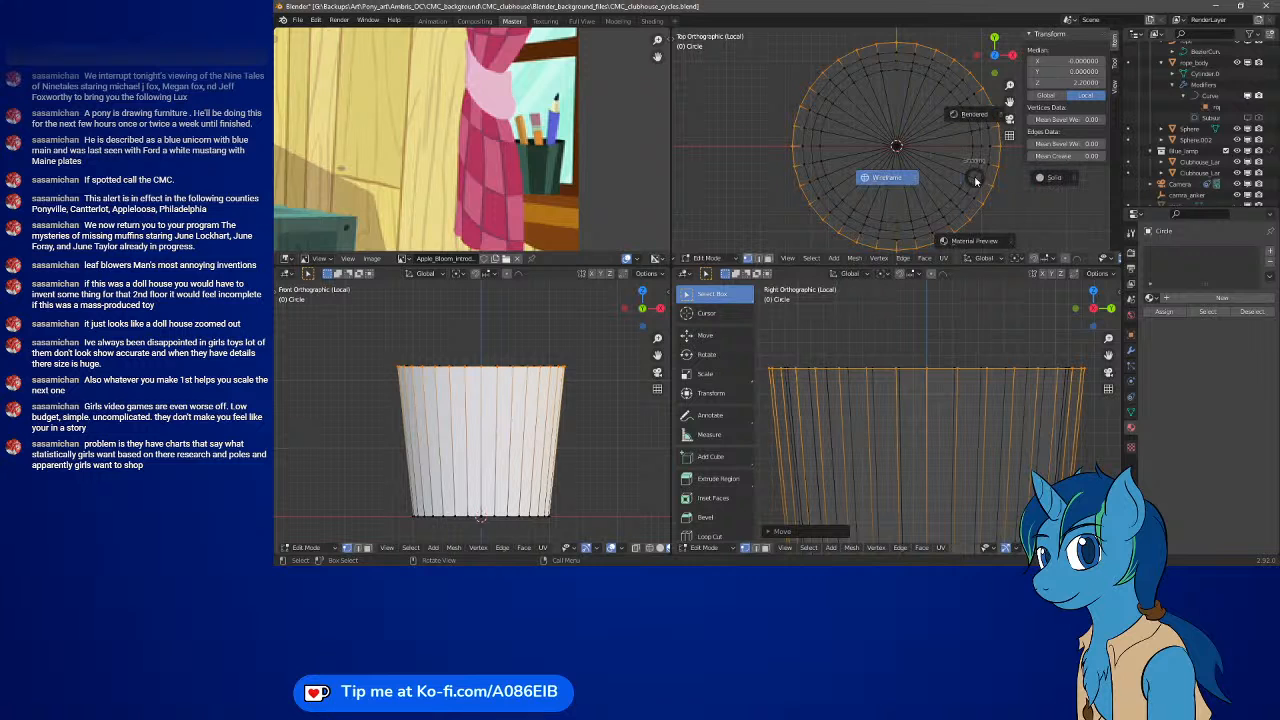
{"action": "left_click", "coordinate": [969, 236]}
{"action": "mouse_move", "coordinate": [969, 236]}
{"action": "middle_mouse_down"}
{"action": "mouse_move", "coordinate": [931, 163]}
{"action": "mouse_move", "coordinate": [890, 155]}
{"action": "mouse_move", "coordinate": [976, 165]}
{"action": "mouse_move", "coordinate": [817, 161]}
{"action": "mouse_move", "coordinate": [798, 201]}
{"action": "mouse_move", "coordinate": [944, 165]}
{"action": "middle_mouse_up"}
{"action": "scroll", "coordinate": [931, 163], "scroll_direction": "down", "scroll_amount": 3}
{"action": "key", "text": "Tab"}
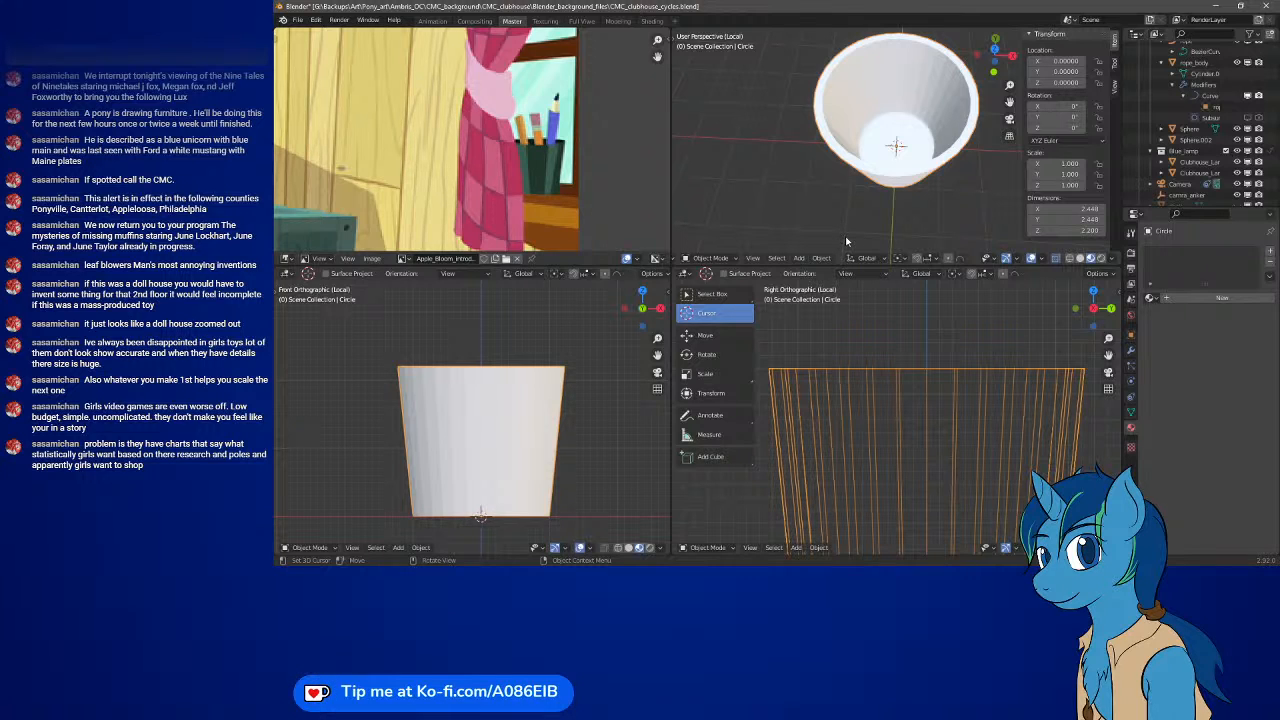
{"action": "key", "text": "ctrl+s"}
{"action": "key", "text": "shift+s"}
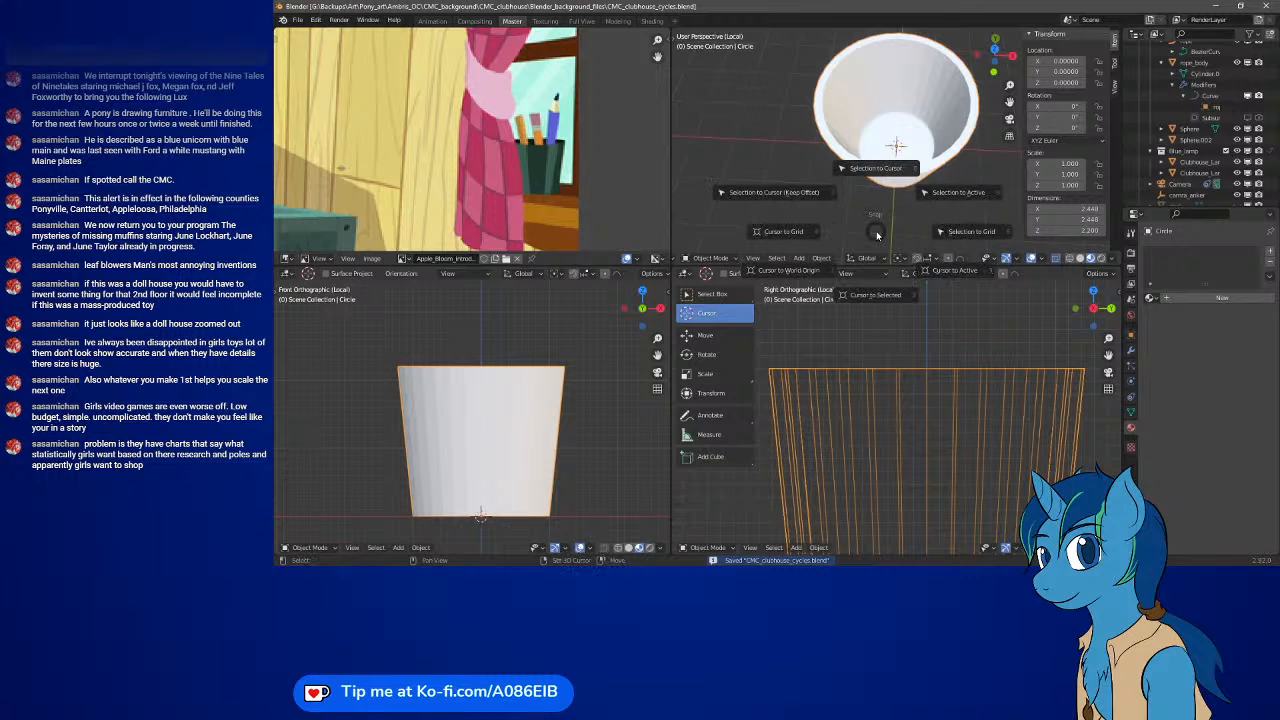
{"action": "left_click", "coordinate": [863, 102]}
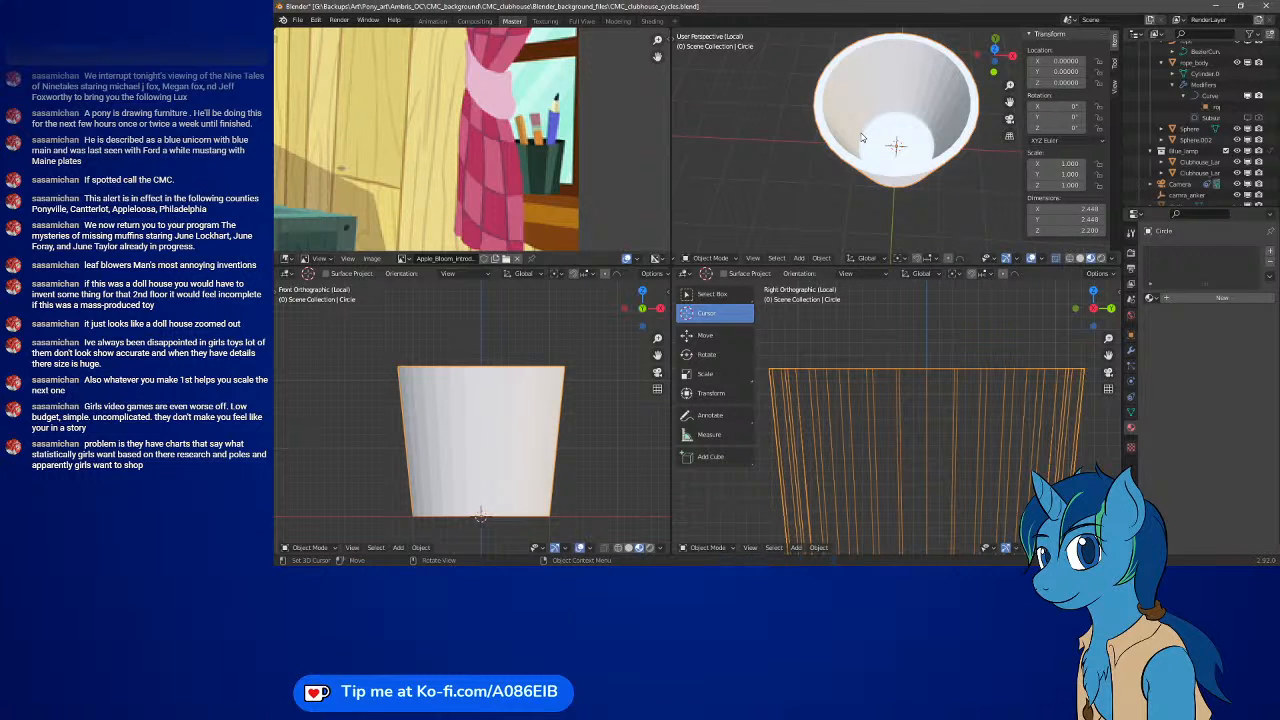
{"action": "key", "text": "shift+s"}
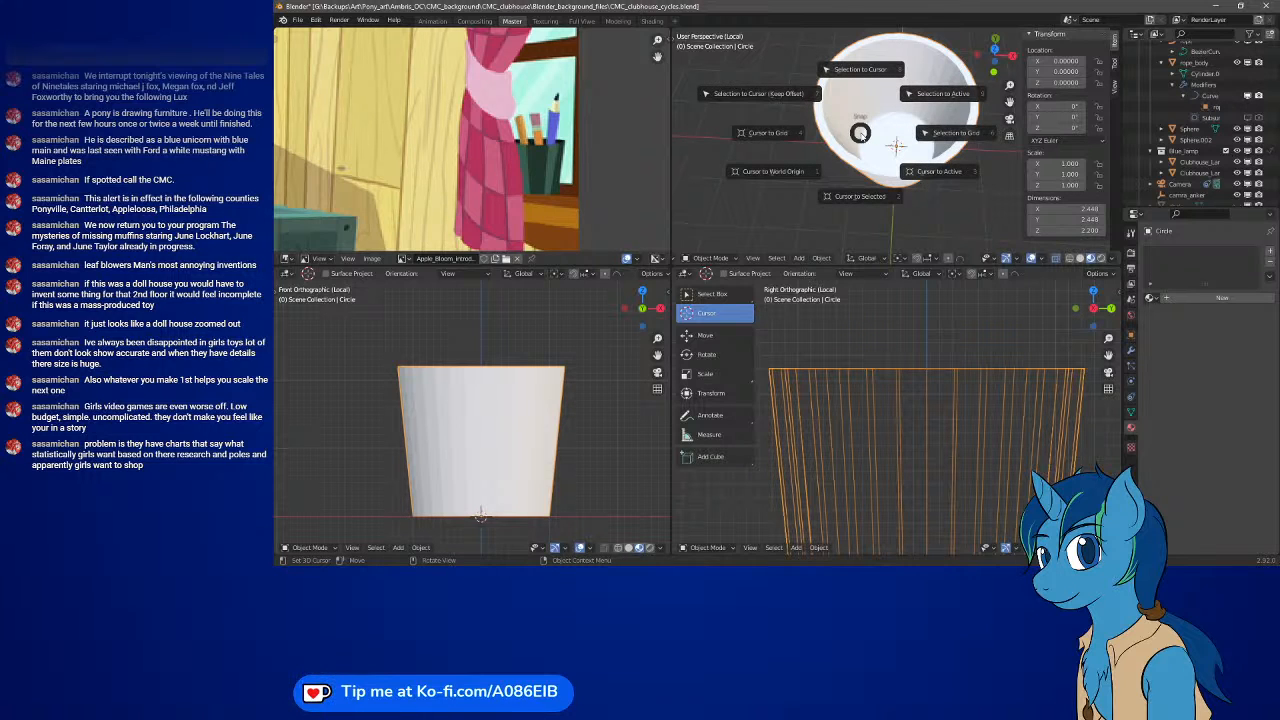
{"action": "key", "text": "Escape"}
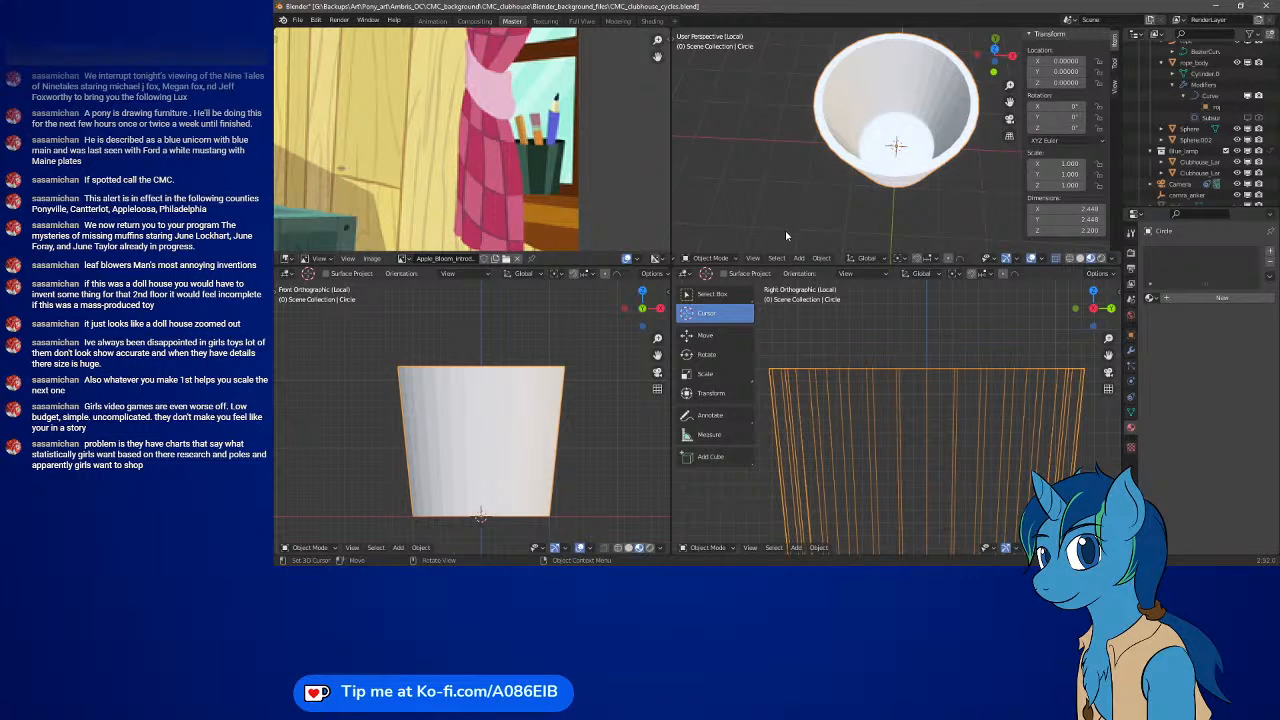
- Apply Shade Smooth to the cup and add an Edge Split modifier to keep its rim and base edges sharp
{"action": "left_click", "coordinate": [818, 259]}
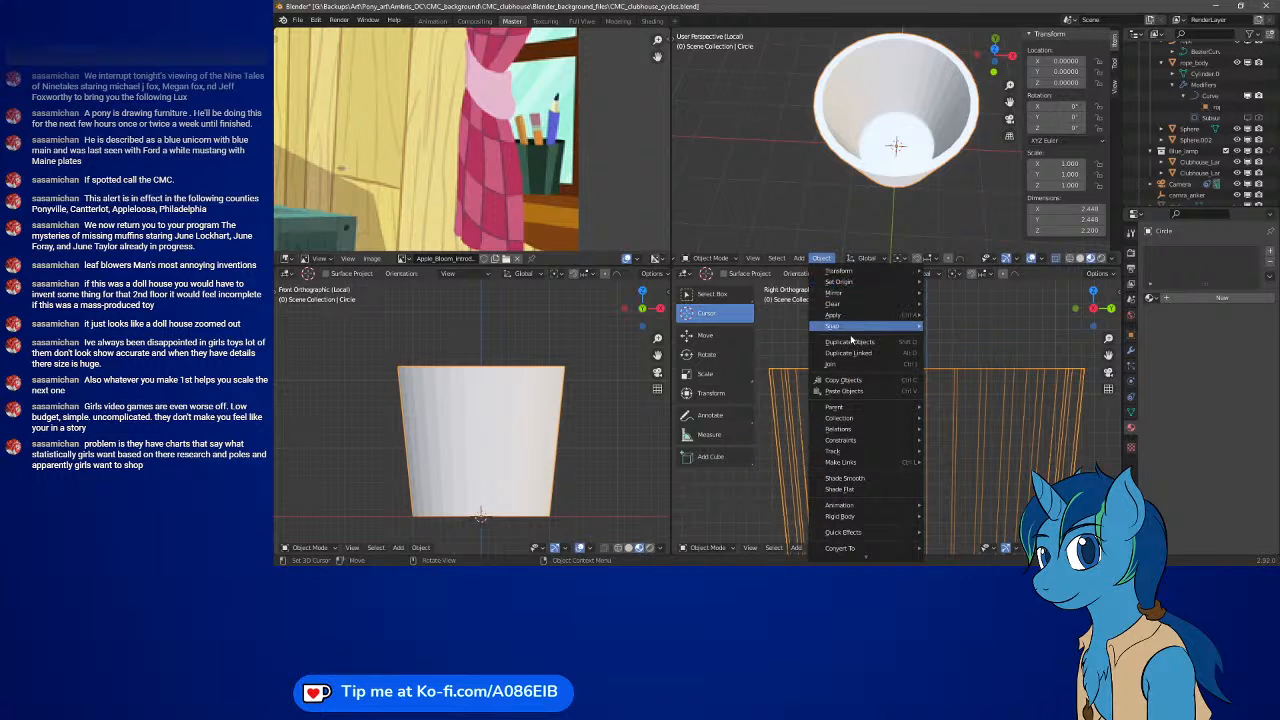
{"action": "left_click", "coordinate": [861, 479]}
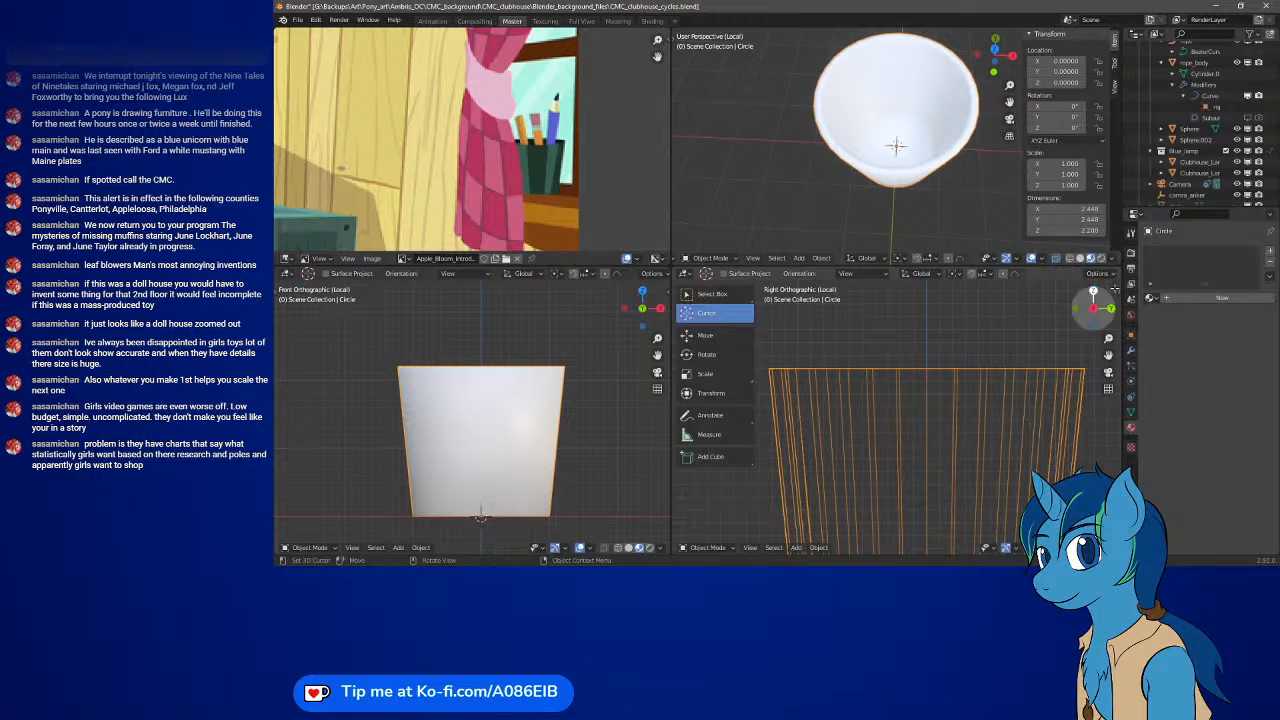
{"action": "left_click", "coordinate": [1132, 352]}
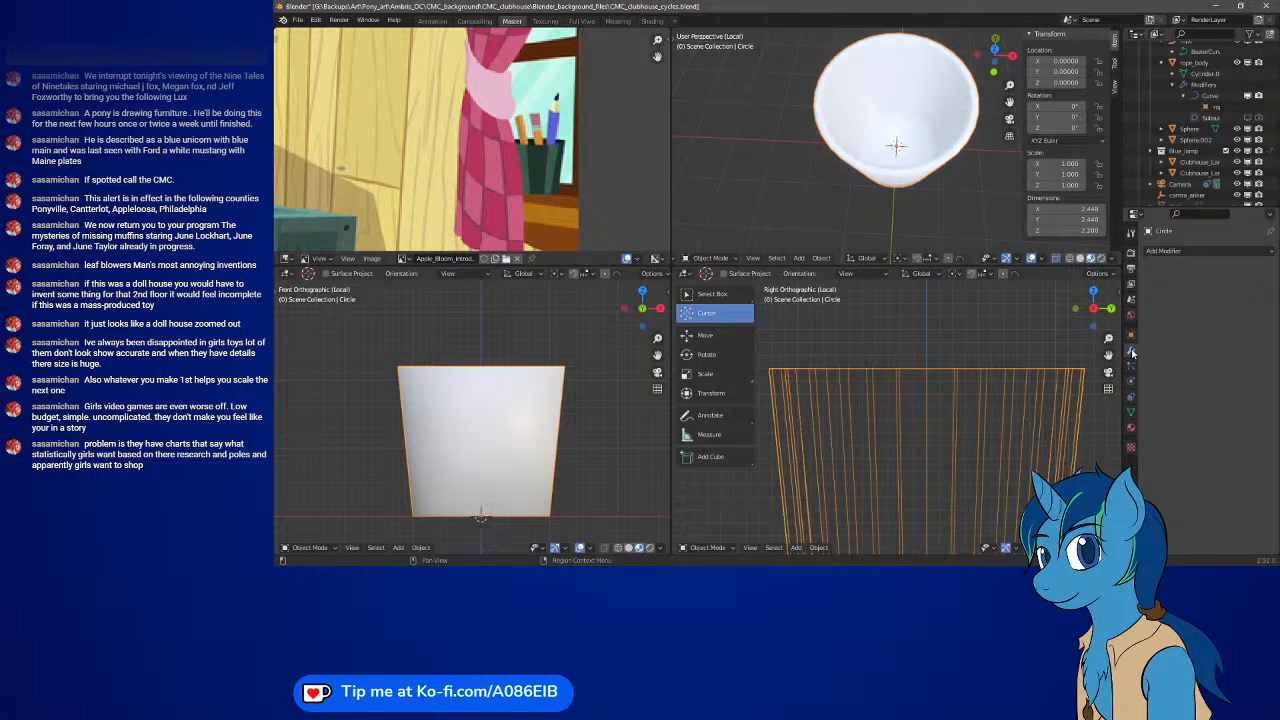
{"action": "left_click", "coordinate": [1165, 251]}
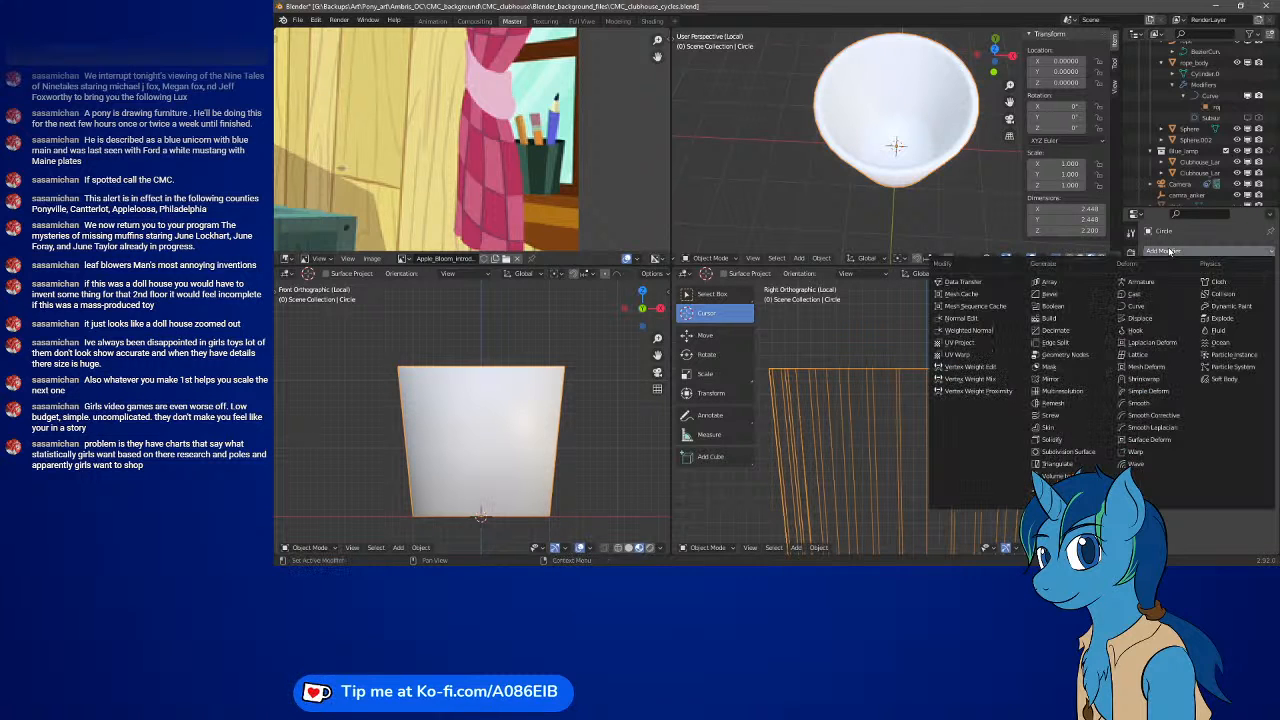
{"action": "left_click", "coordinate": [1060, 342]}
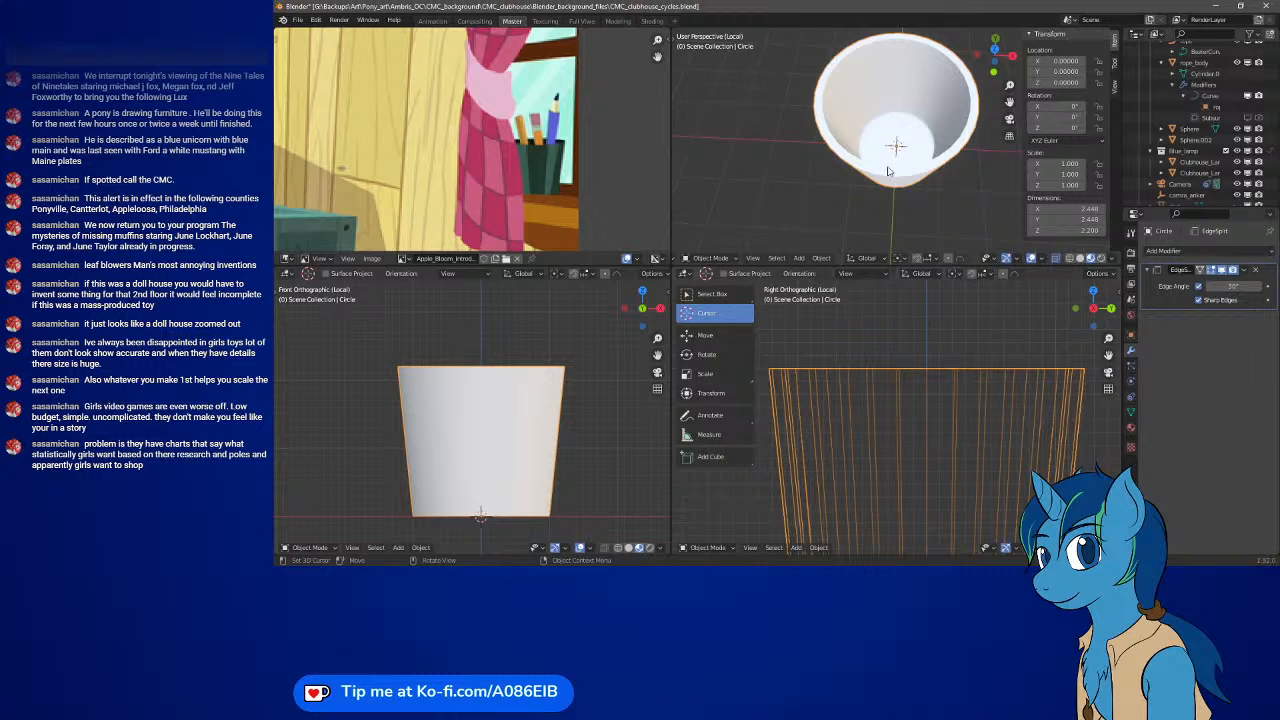
{"action": "middle_click_drag", "start_coordinate": [890, 172], "coordinate": [846, 150]}
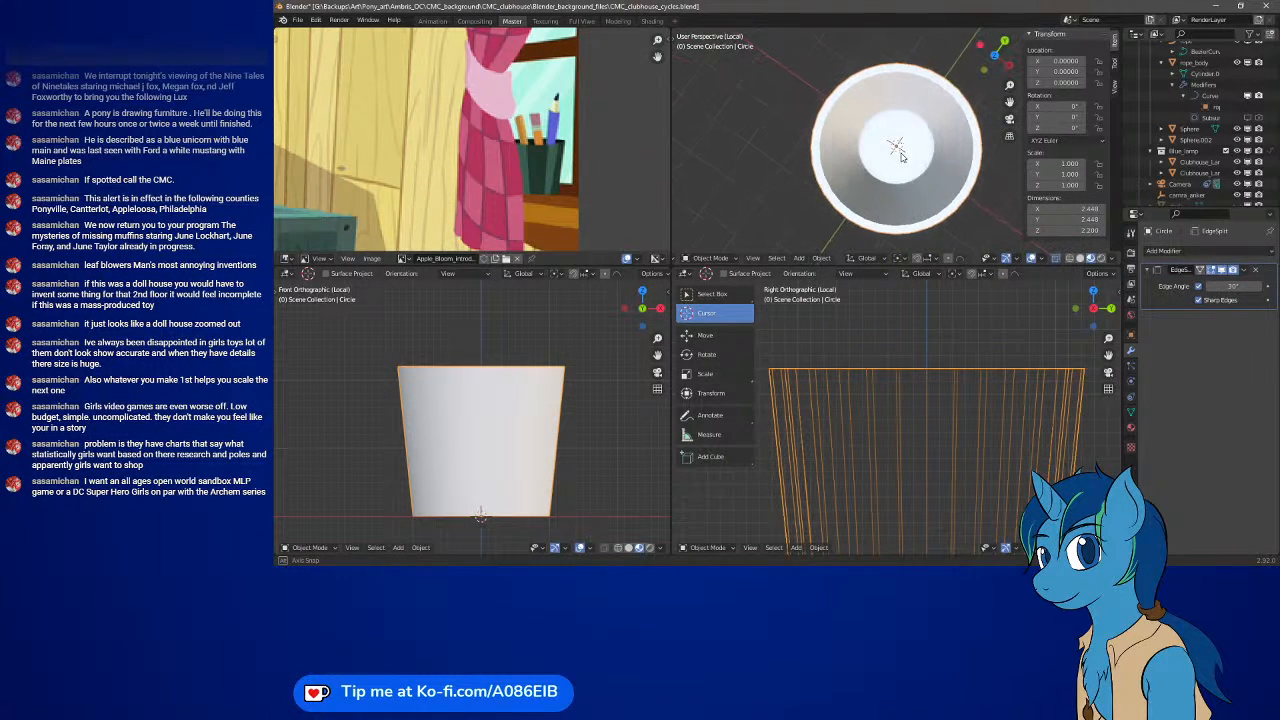
{"action": "middle_click_drag", "start_coordinate": [925, 183], "coordinate": [906, 175]}
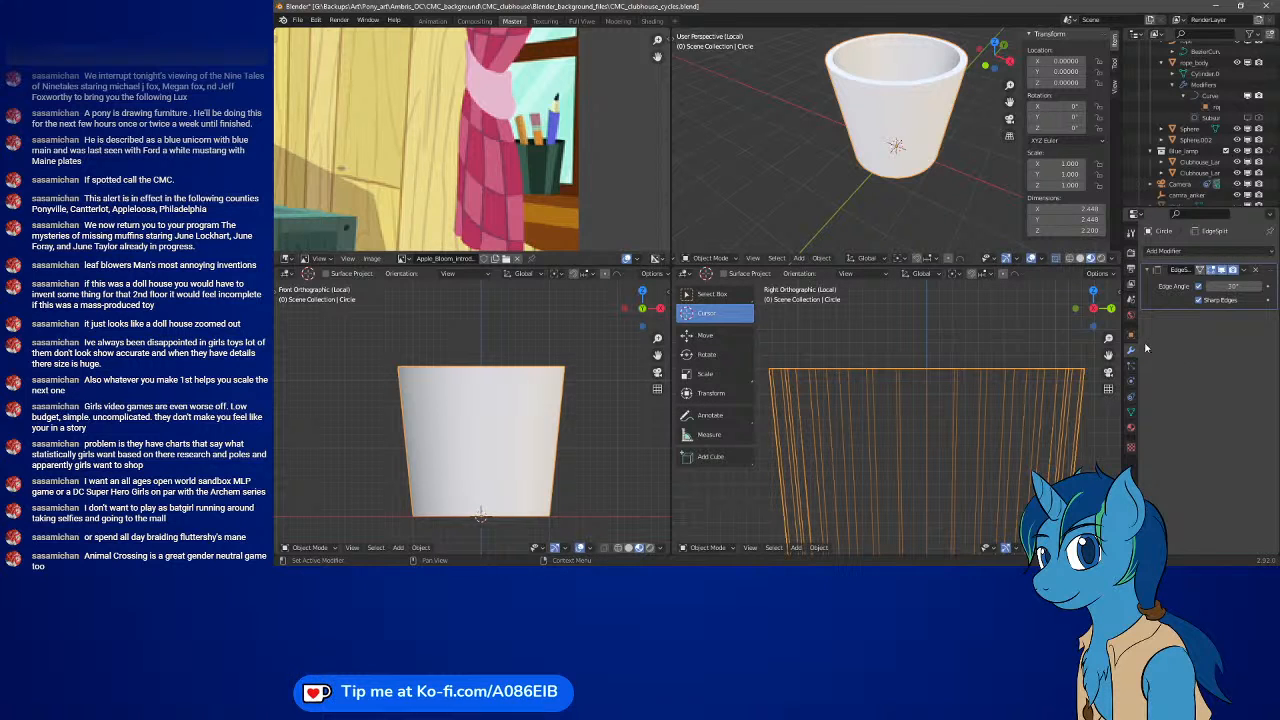
- Create a new material for the cup
{"action": "left_click", "coordinate": [1131, 427]}
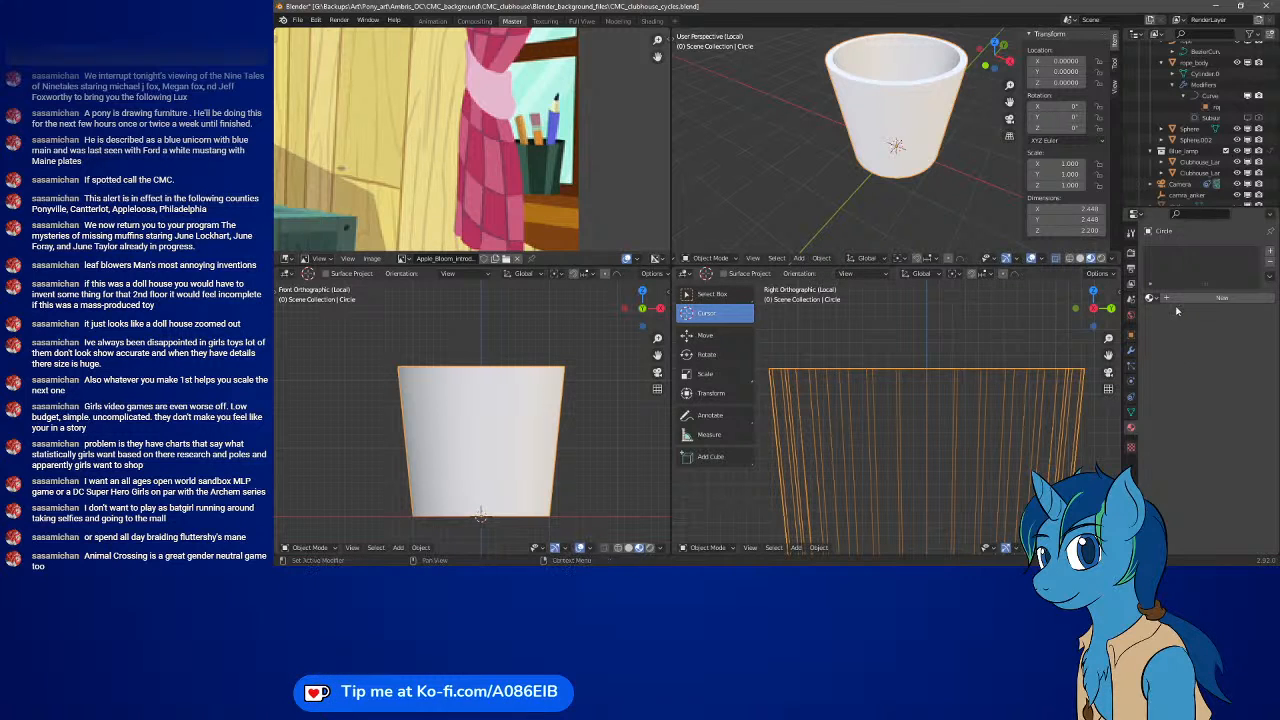
{"action": "left_click", "coordinate": [1221, 297]}
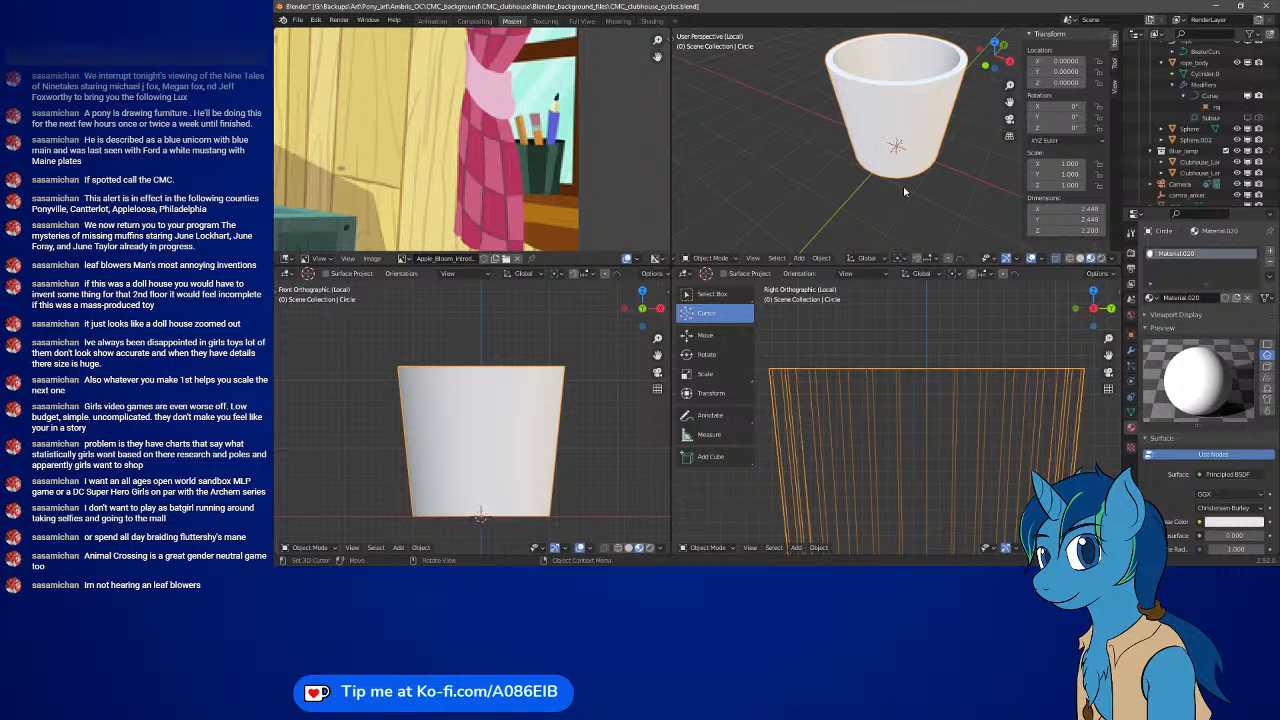
- Set the cup material's Base Color to the dark green sampled from the pencil cup in the reference image
{"action": "scroll", "coordinate": [1189, 522], "scroll_direction": "down", "scroll_amount": 1}
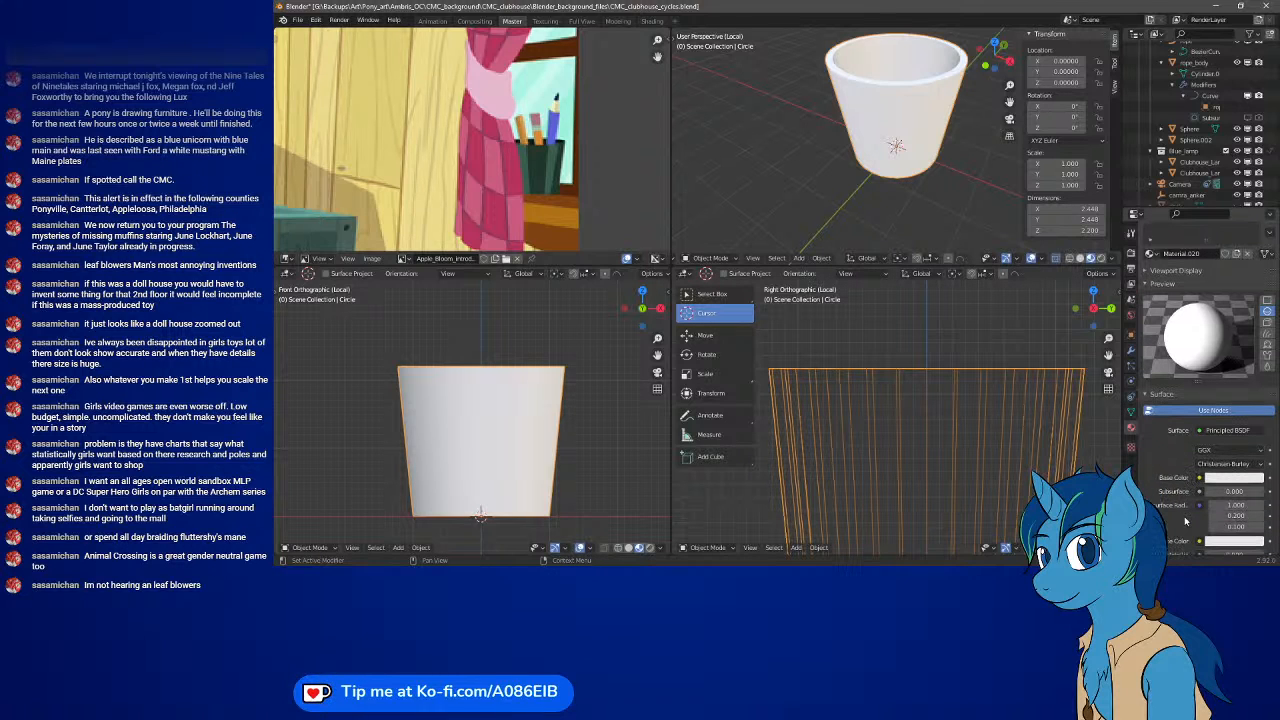
{"action": "left_click", "coordinate": [1225, 481]}
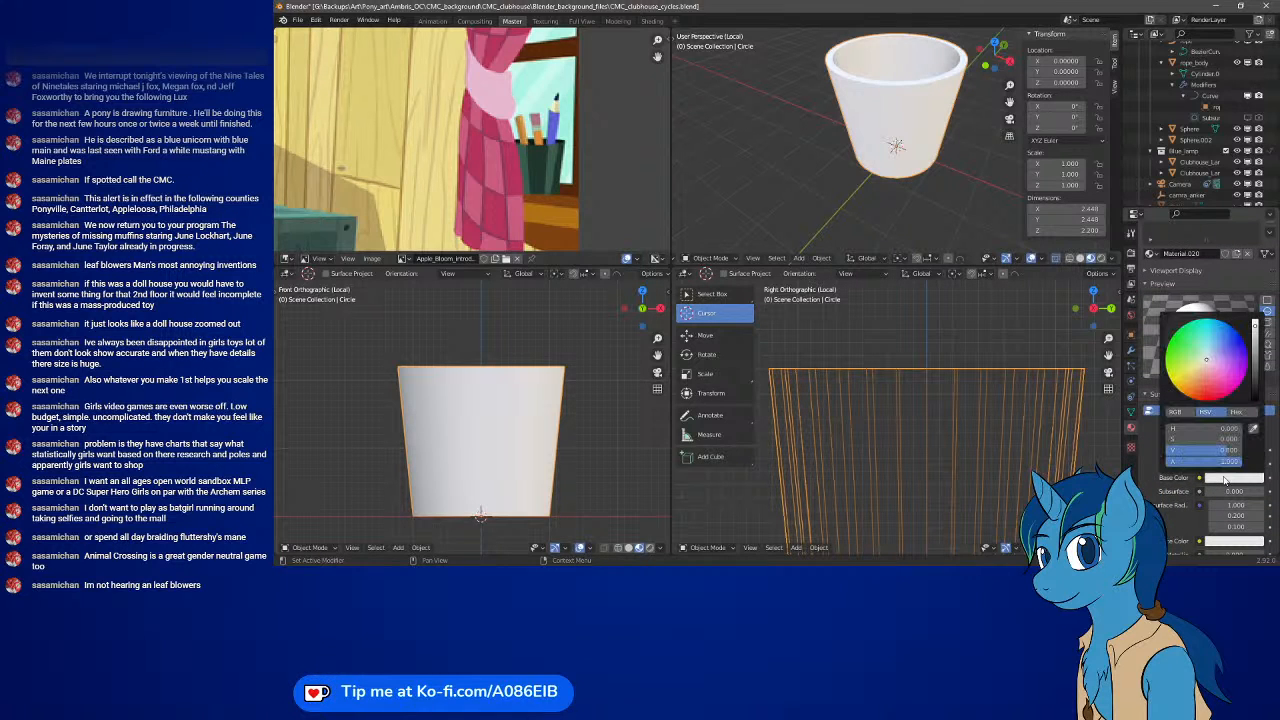
{"action": "left_click", "coordinate": [534, 150]}
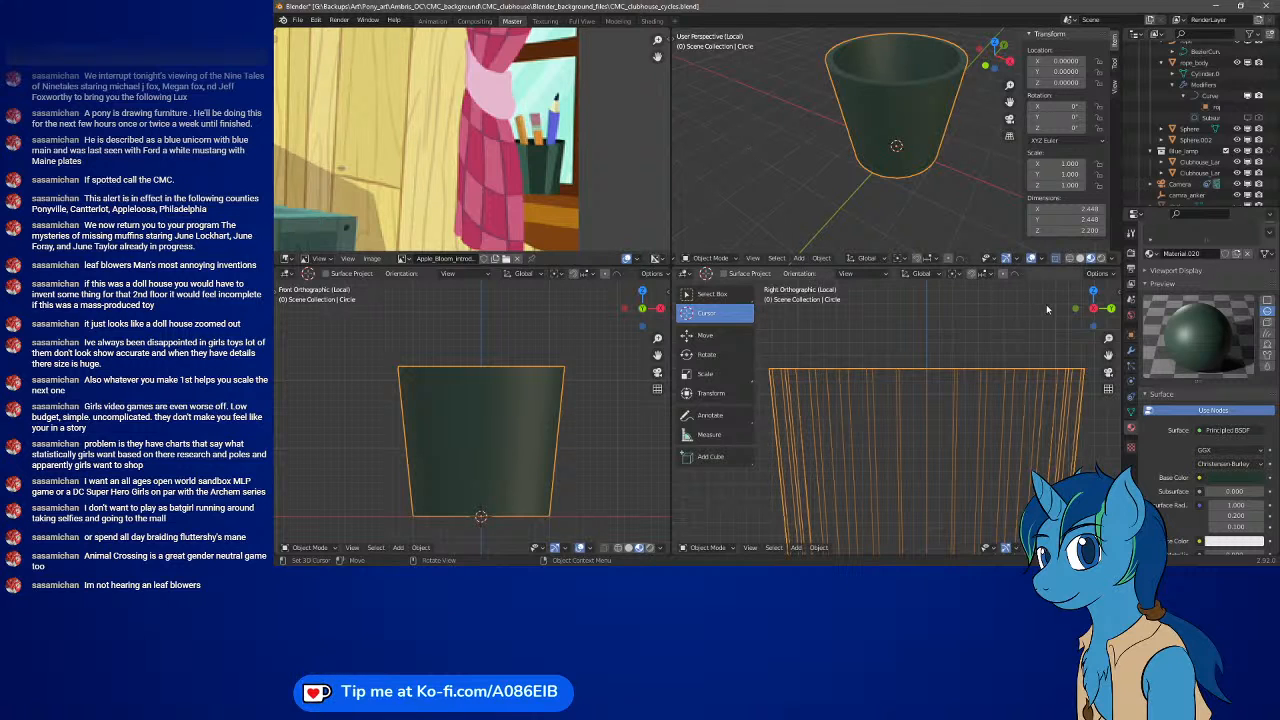
- Add a second material slot with a new material and sample its Base Color from the lighter green stripe on the reference cup
{"action": "scroll", "coordinate": [1167, 314], "scroll_direction": "up", "scroll_amount": 3}
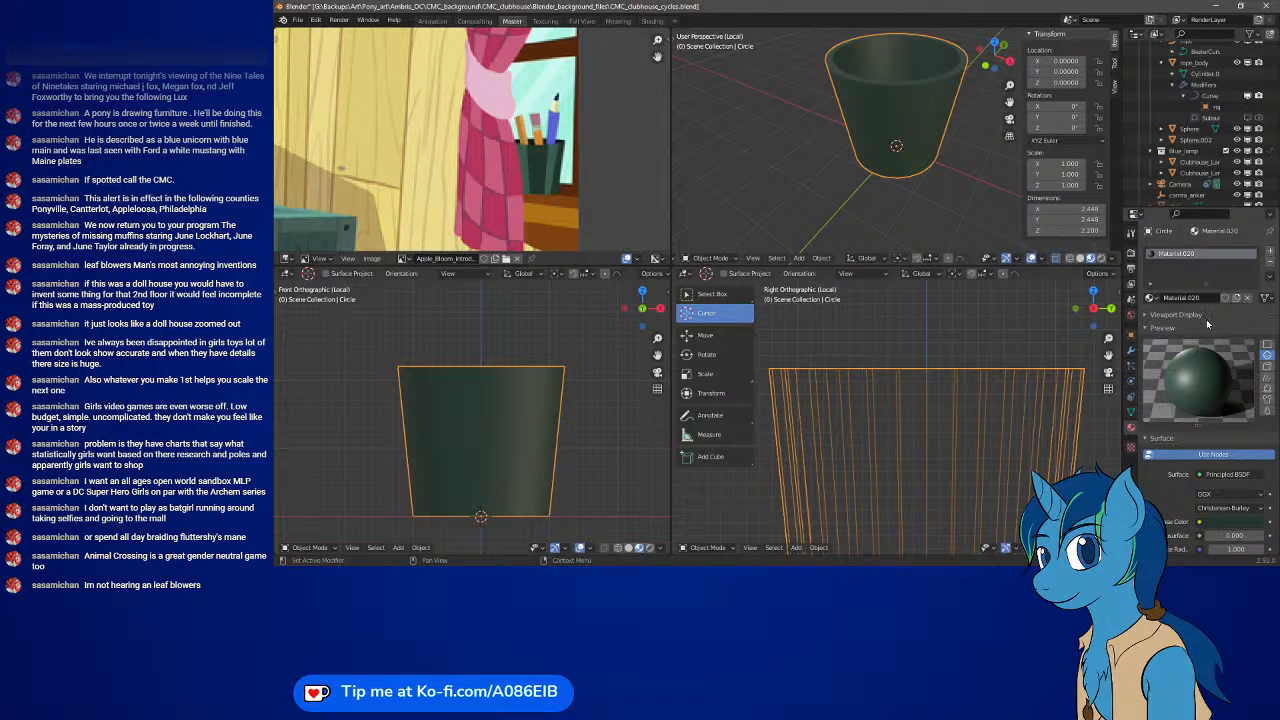
{"action": "left_click", "coordinate": [1269, 252]}
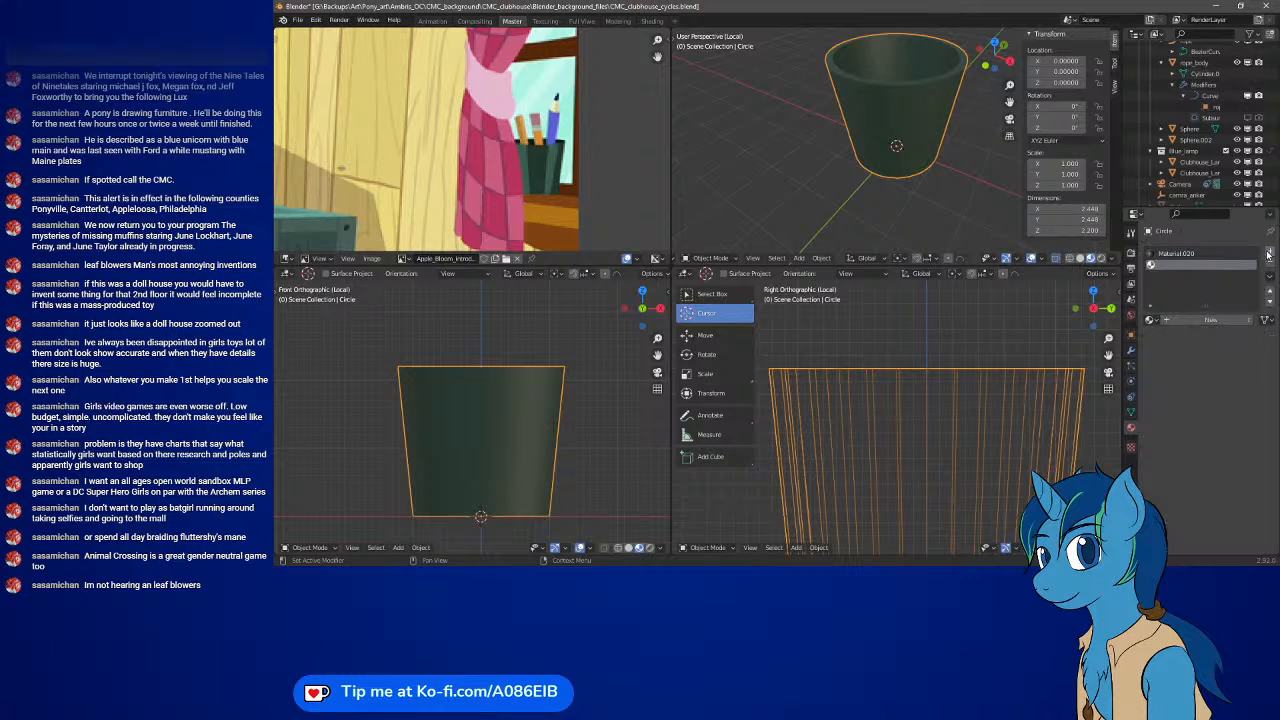
{"action": "left_click", "coordinate": [1210, 319]}
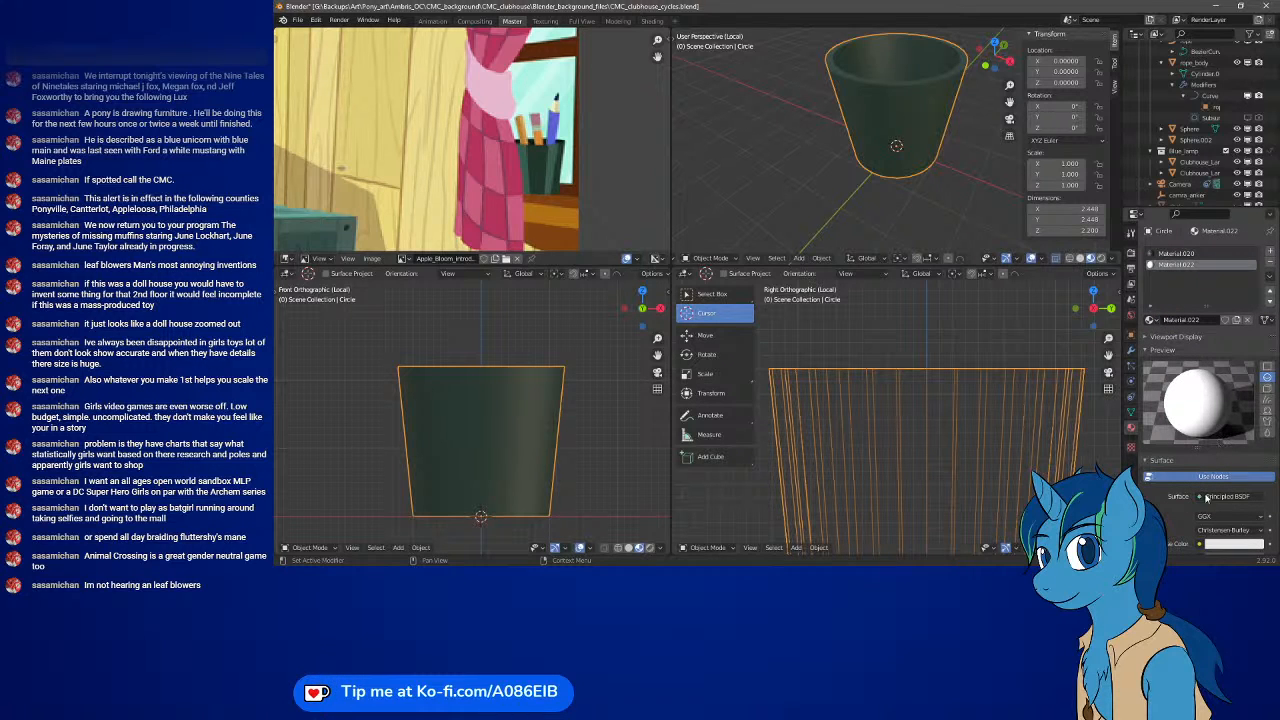
{"action": "left_click", "coordinate": [1215, 543]}
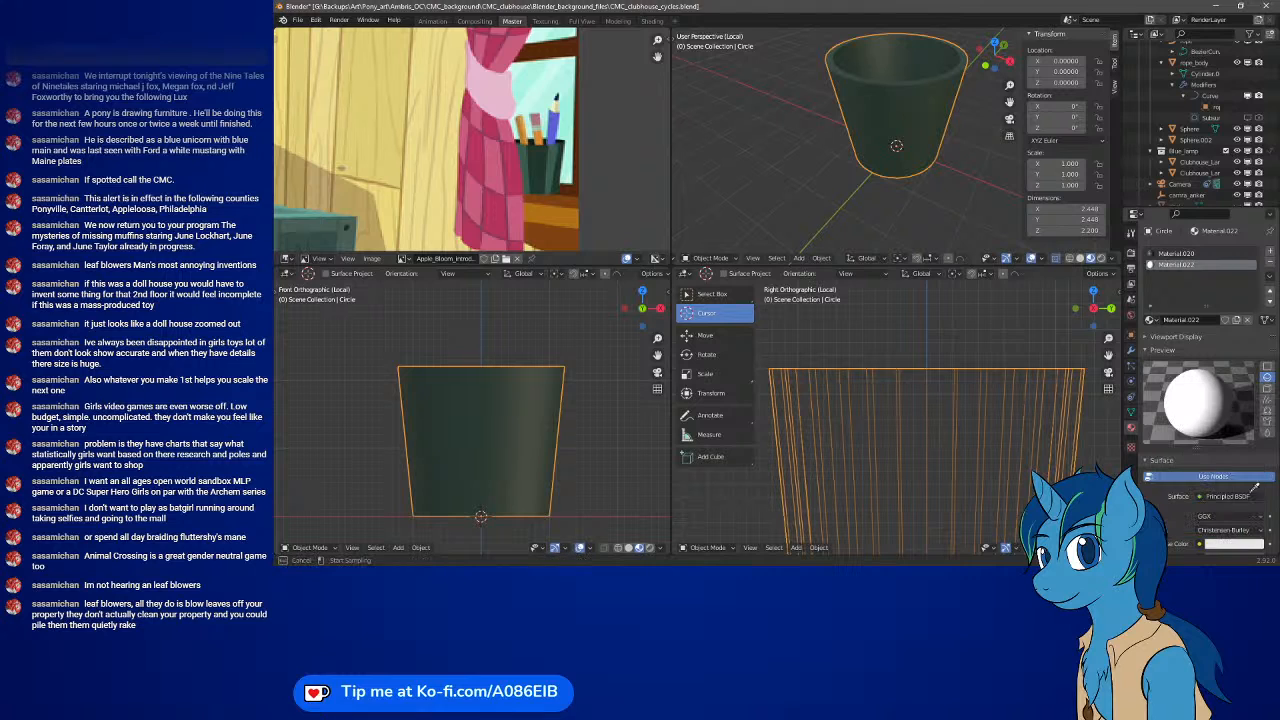
{"action": "left_click", "coordinate": [554, 150]}
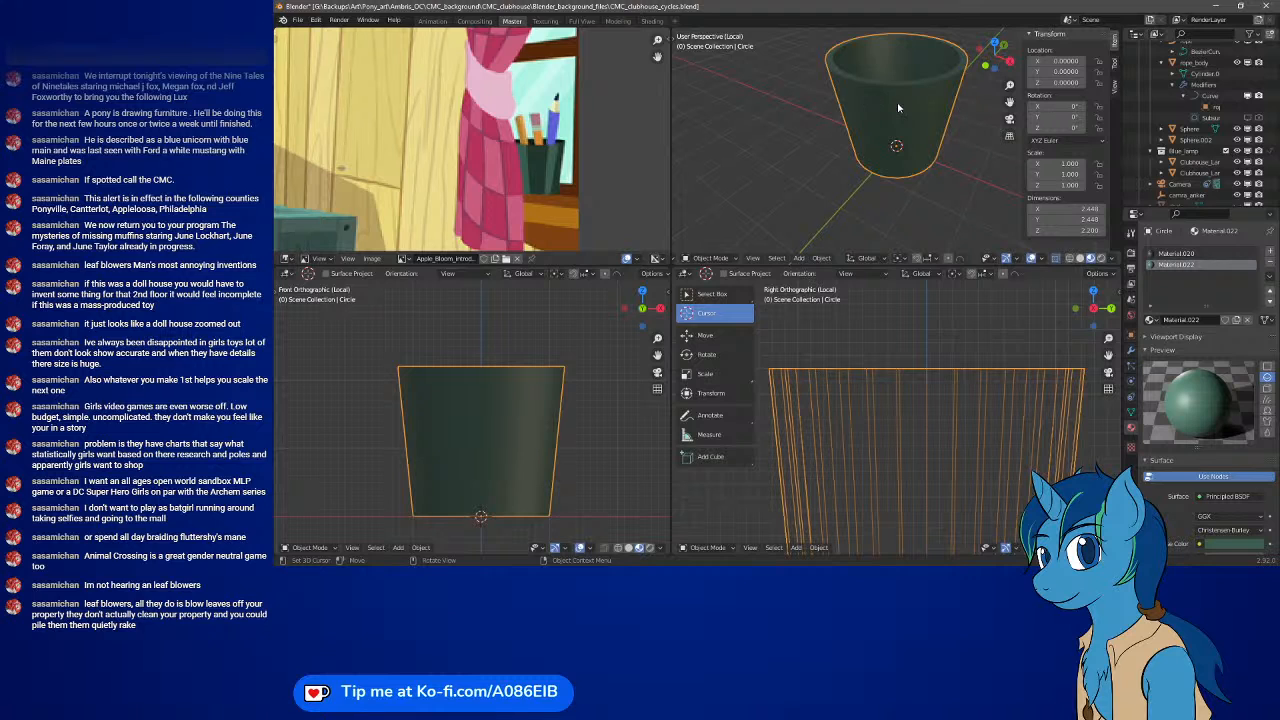
- In Edit Mode, select the outer base and rim vertices of a two-face-wide vertical stripe on the cup
{"action": "key", "text": "Tab"}
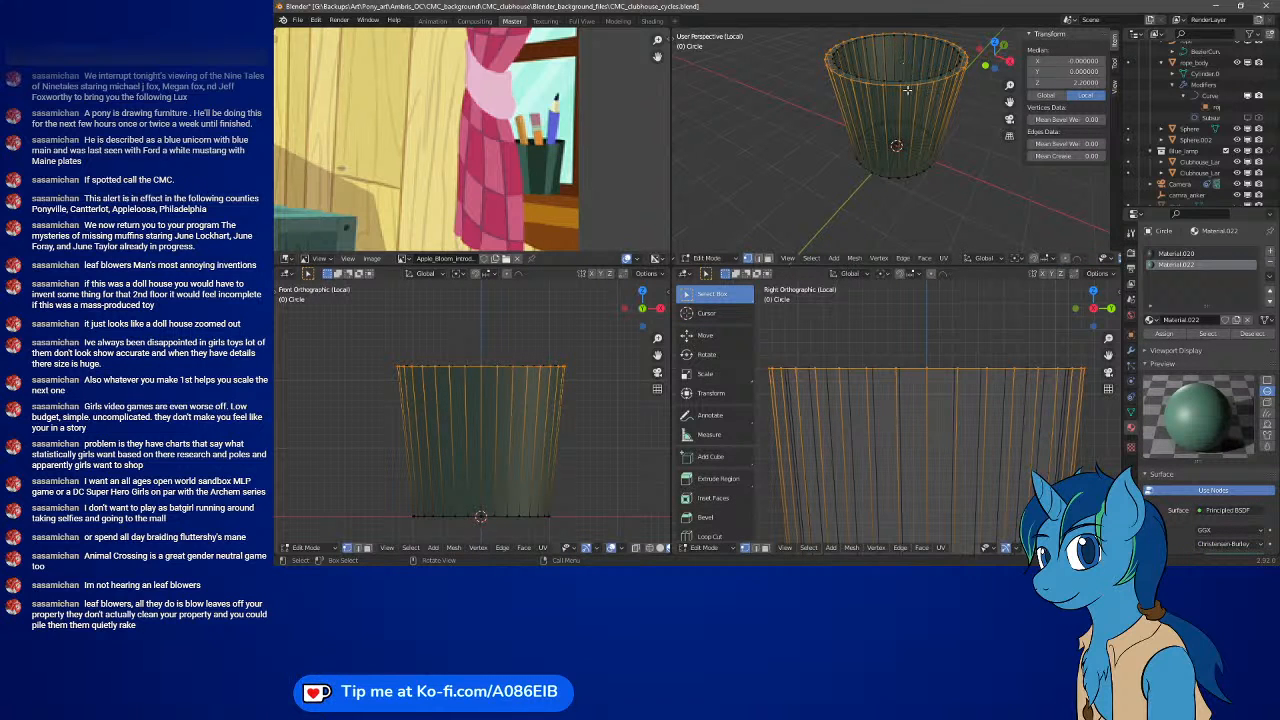
{"action": "left_click", "coordinate": [899, 178]}
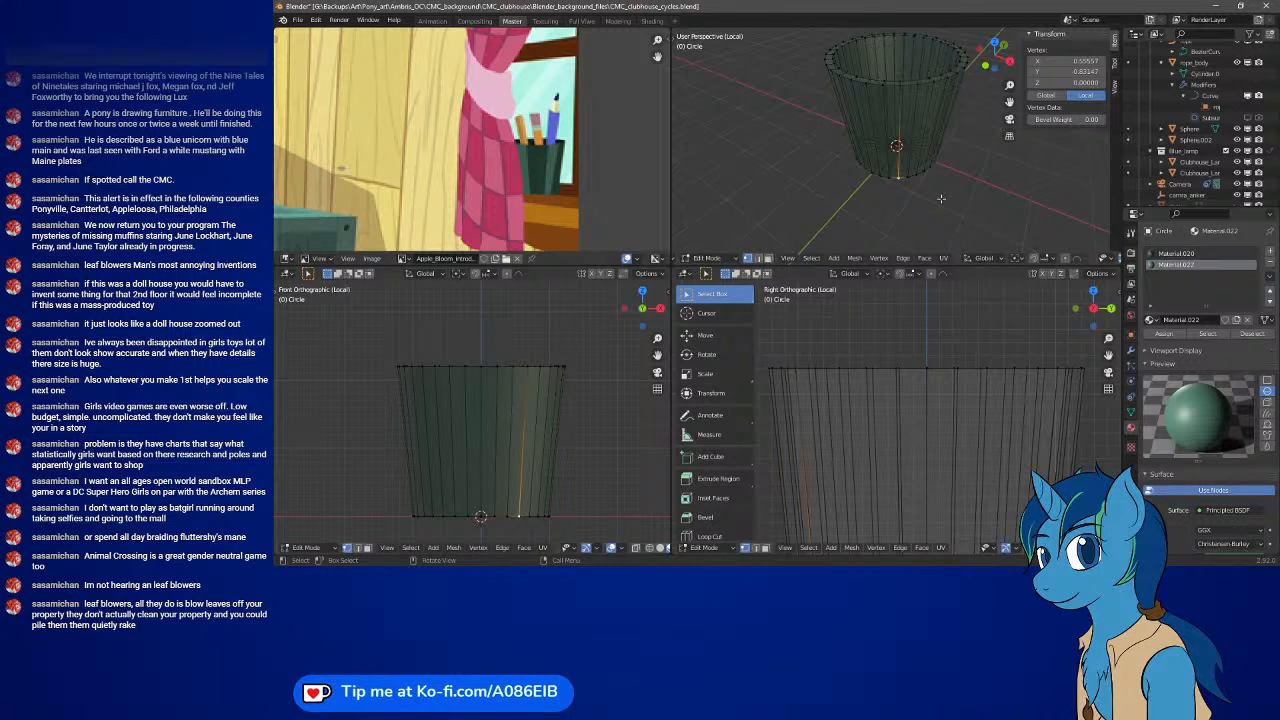
{"action": "left_click", "coordinate": [909, 178], "text": "shift"}
{"action": "left_click", "coordinate": [917, 175], "text": "shift"}
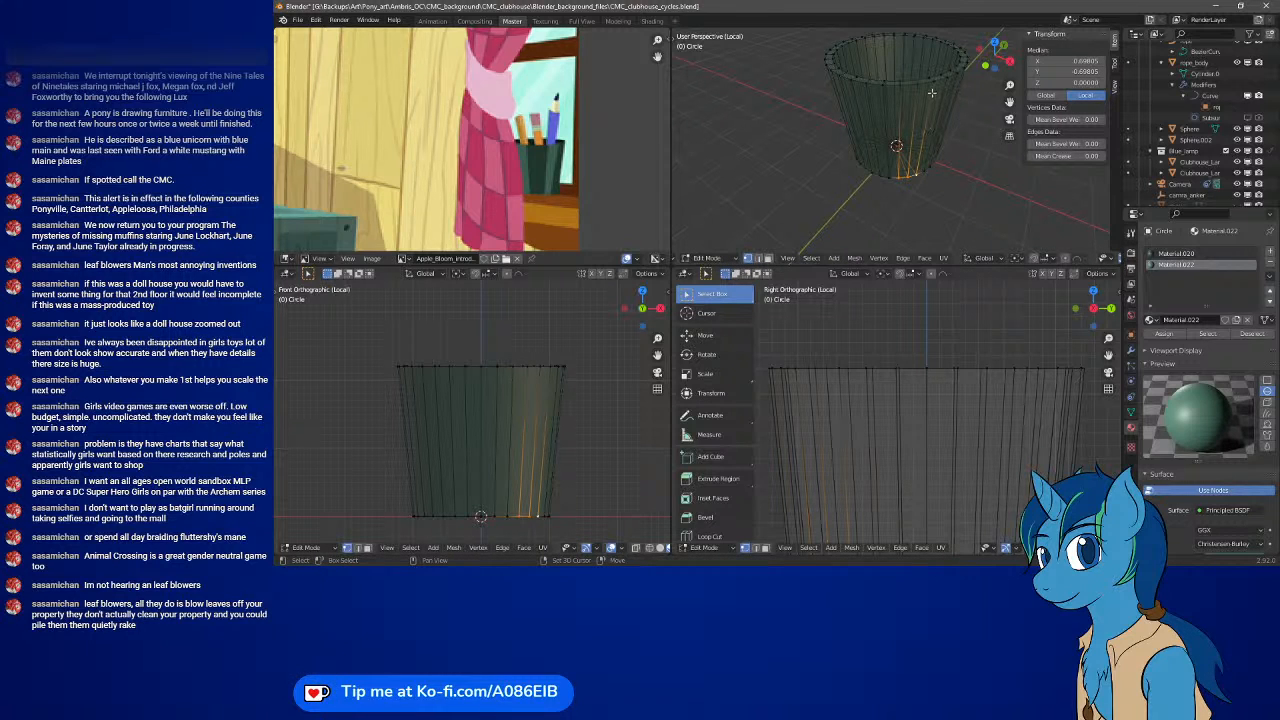
{"action": "left_click", "coordinate": [933, 86], "text": "shift"}
{"action": "left_click", "coordinate": [926, 81], "text": "shift"}
{"action": "left_click", "coordinate": [916, 84], "text": "shift"}
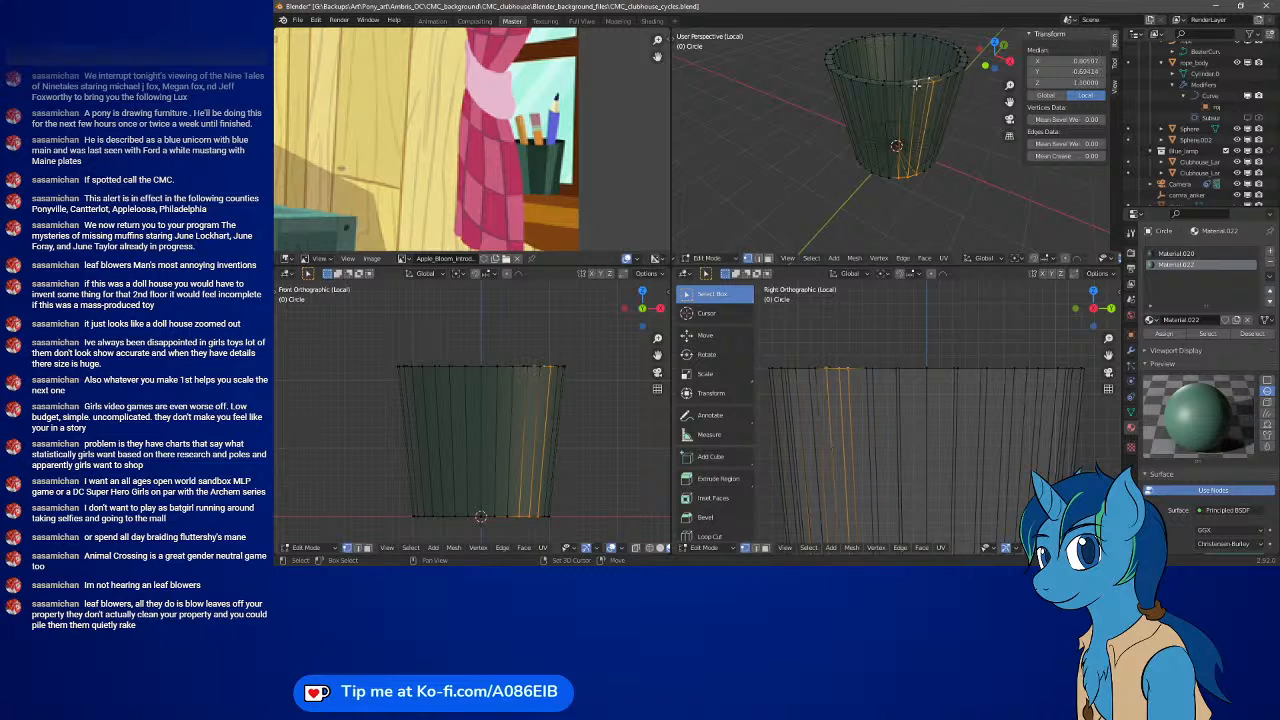
{"action": "left_click", "coordinate": [911, 81], "text": "shift"}
{"action": "left_click", "coordinate": [901, 78], "text": "shift"}
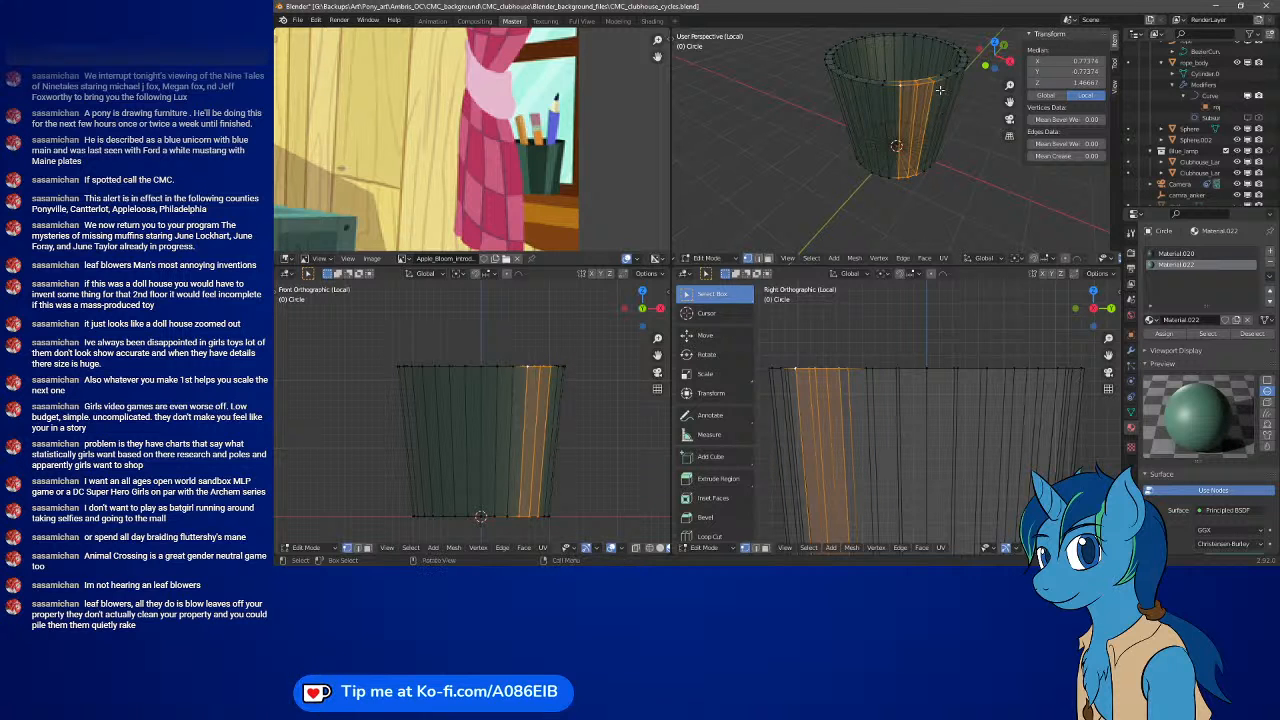
- Add the inner bottom vertices of the same stripe to the selection so it continues down the cup's inner wall
{"action": "middle_click_drag", "start_coordinate": [940, 90], "coordinate": [886, 189]}
{"action": "scroll", "coordinate": [903, 122], "scroll_direction": "up", "scroll_amount": 3}
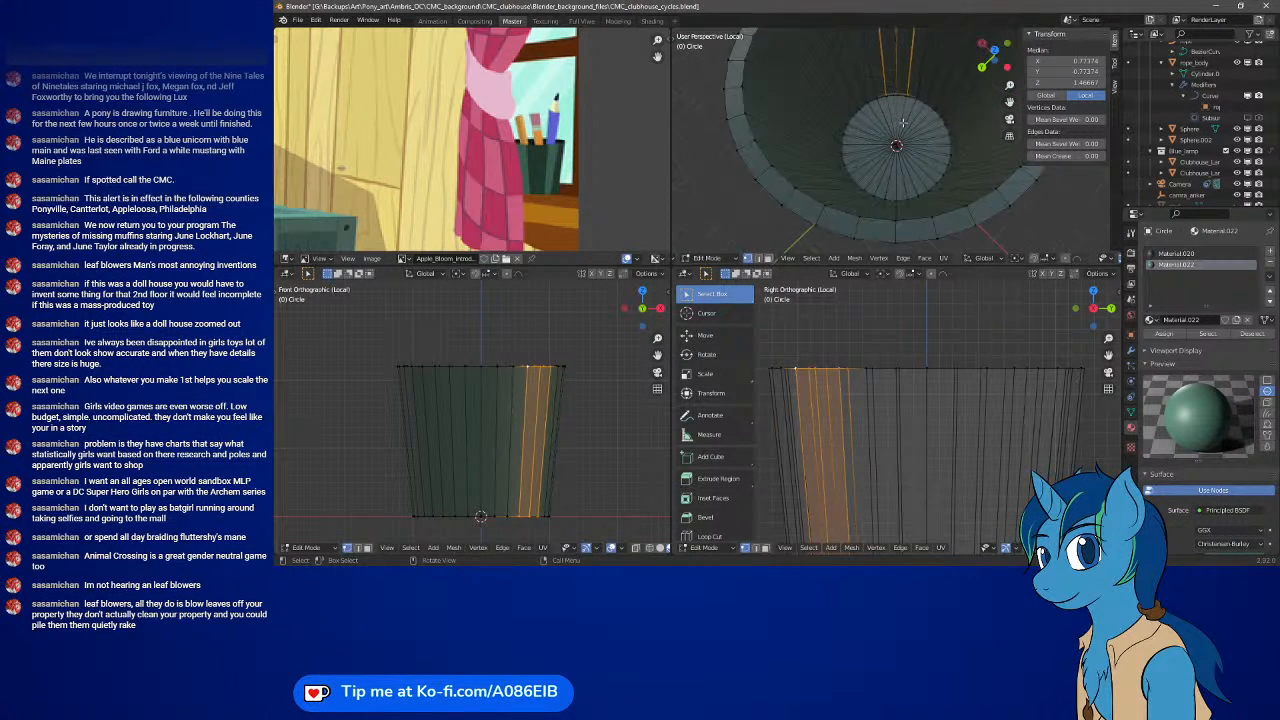
{"action": "scroll", "coordinate": [903, 122], "scroll_direction": "up", "scroll_amount": 2}
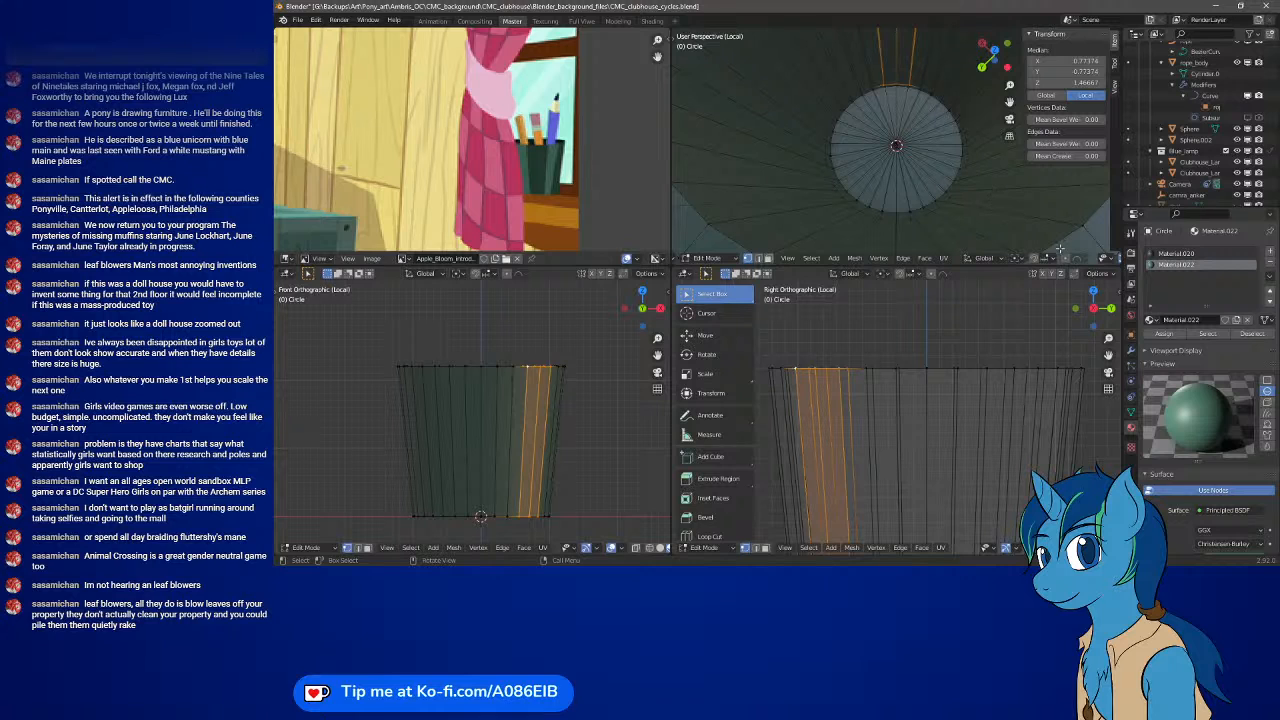
{"action": "scroll", "coordinate": [970, 260], "scroll_direction": "right", "scroll_amount": 3}
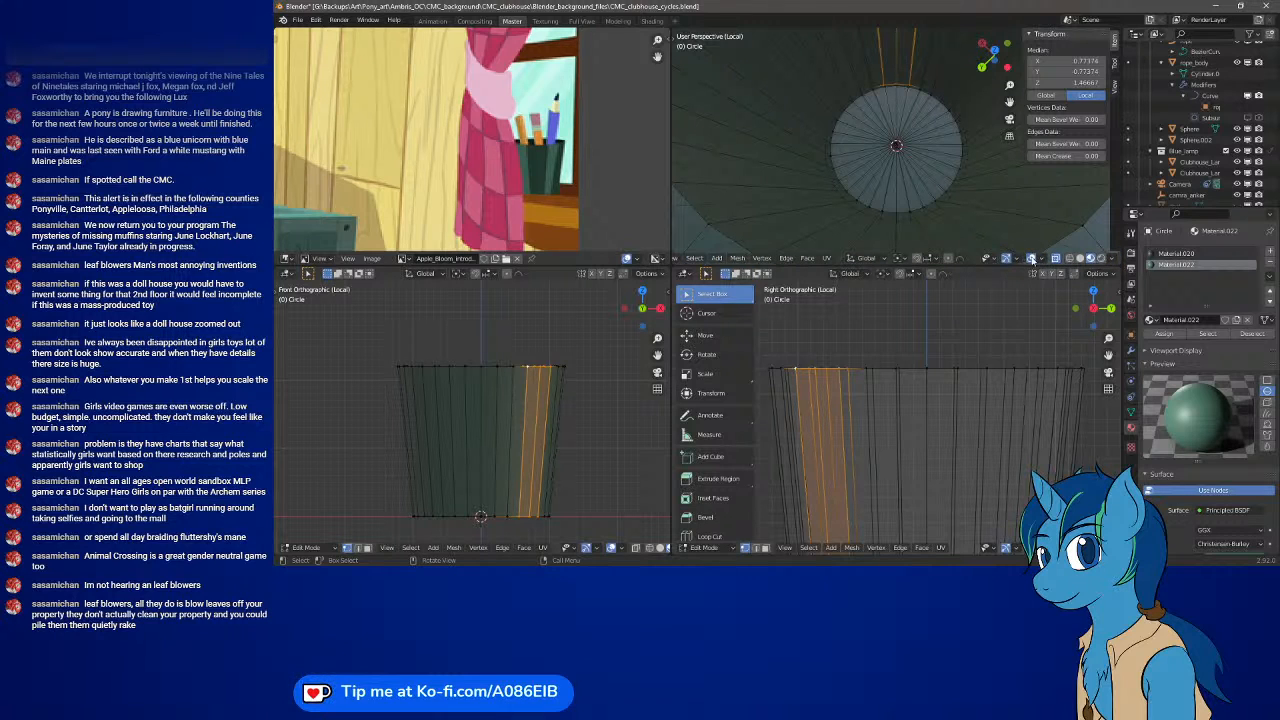
{"action": "right_click", "coordinate": [892, 88], "text": "shift"}
{"action": "left_click", "coordinate": [885, 89], "text": "shift"}
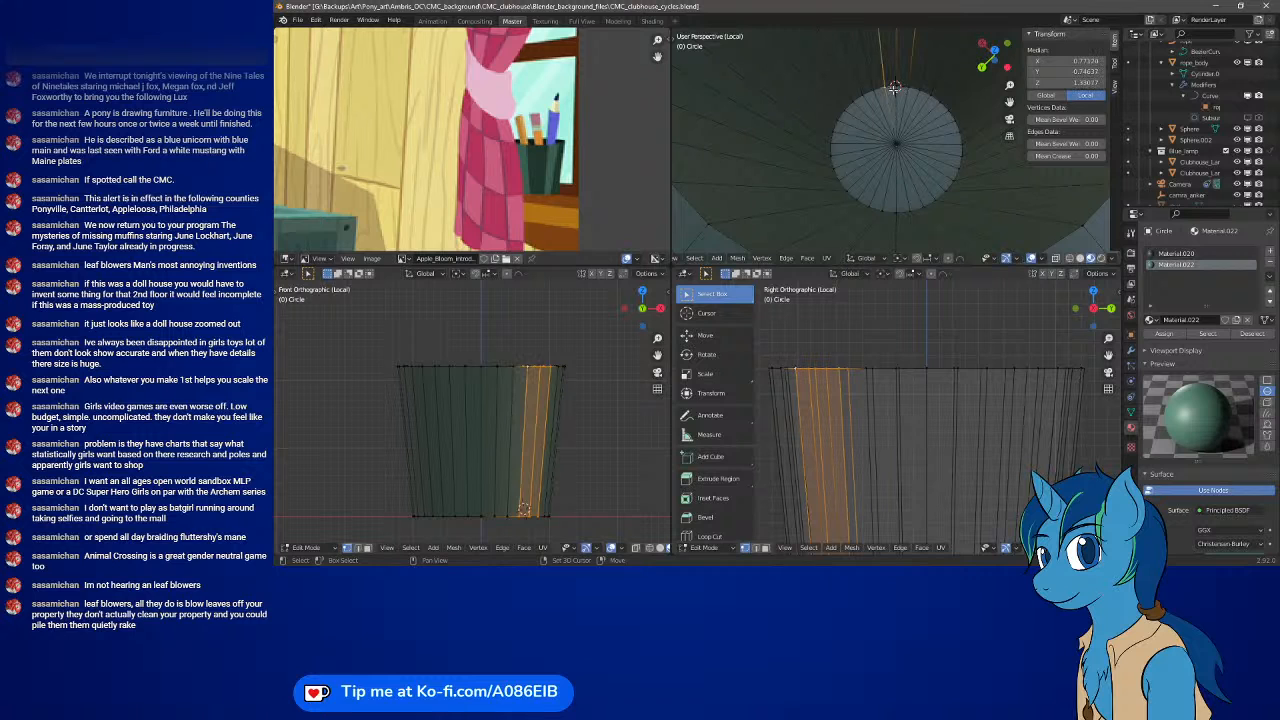
{"action": "left_click", "coordinate": [896, 87], "text": "shift"}
{"action": "left_click", "coordinate": [907, 88], "text": "shift"}
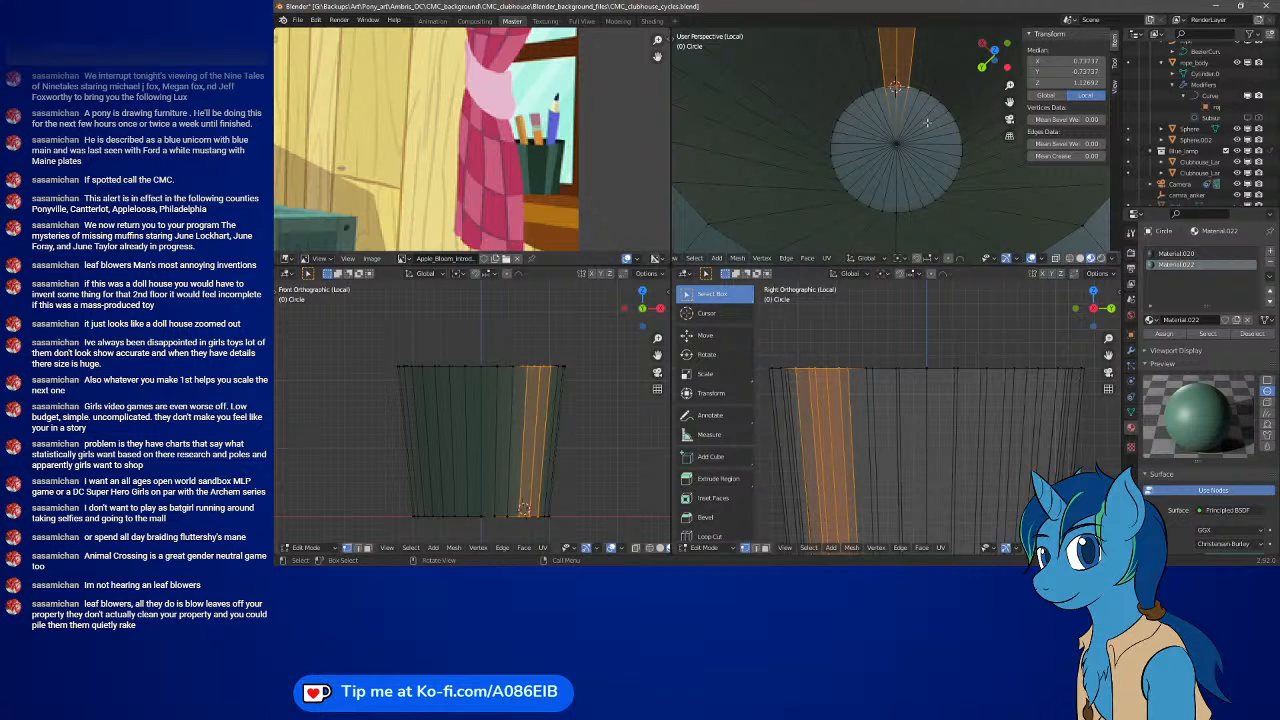
- Add the rim and outer base vertices of a second vertical stripe to the selection, leaving a gap after the first
{"action": "middle_click_drag", "start_coordinate": [925, 130], "coordinate": [985, 179]}
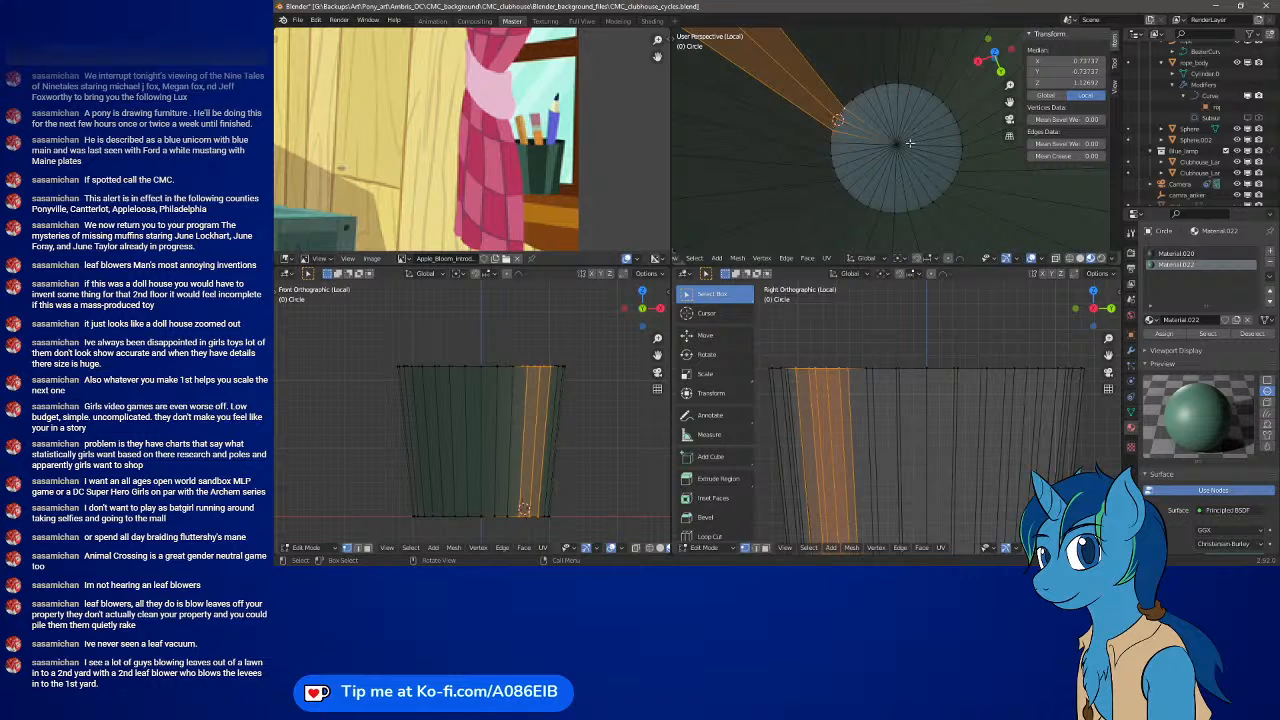
{"action": "middle_click_drag", "start_coordinate": [842, 153], "coordinate": [958, 125]}
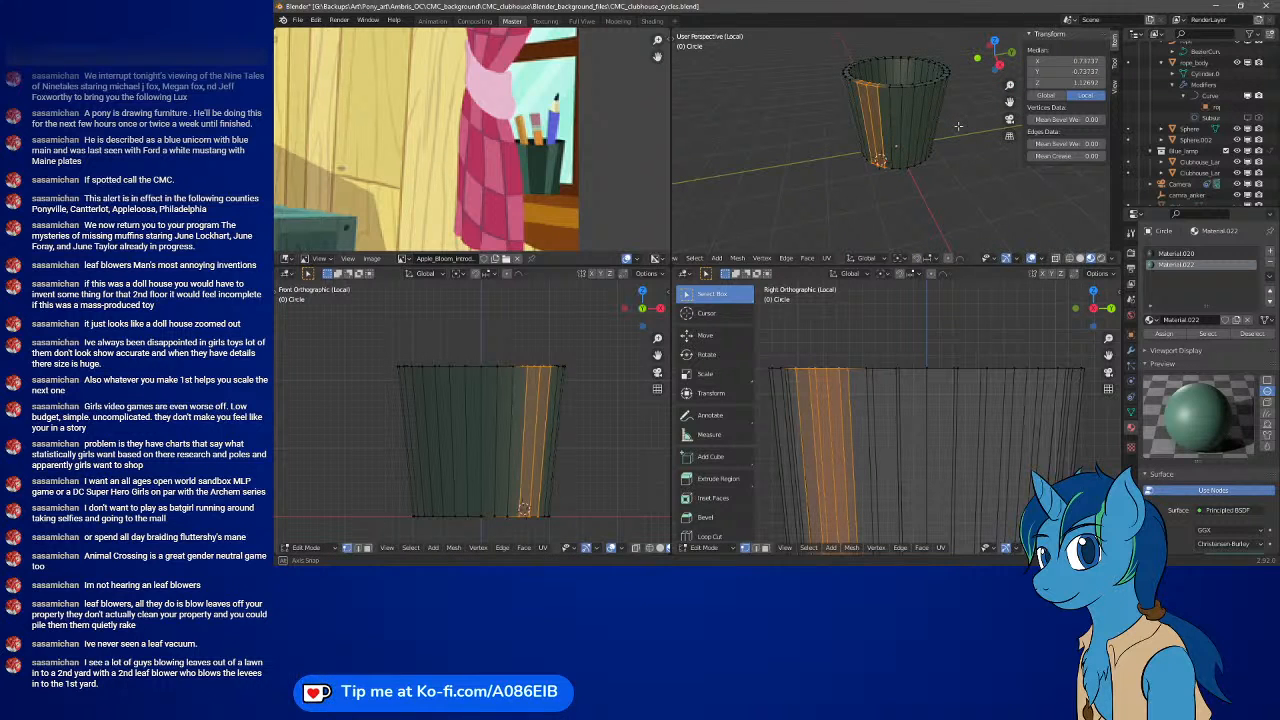
{"action": "middle_click_drag", "start_coordinate": [958, 125], "coordinate": [911, 118]}
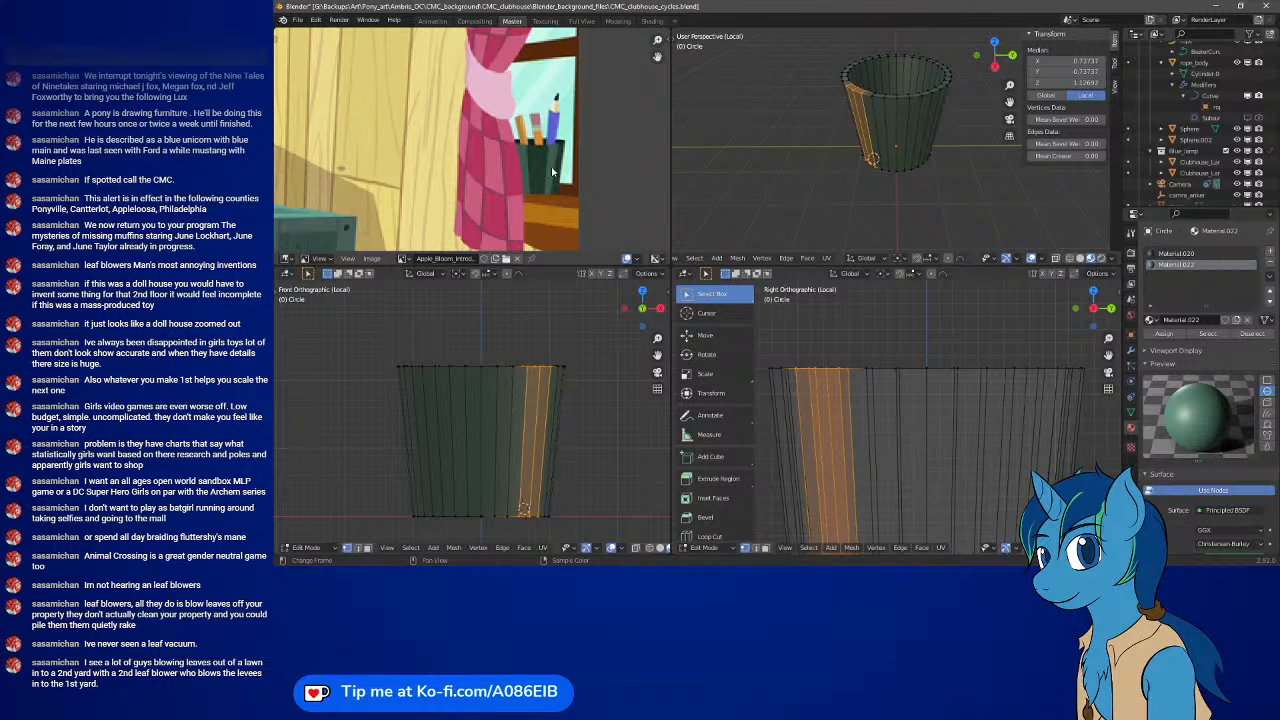
{"action": "left_click", "coordinate": [907, 97], "text": "shift"}
{"action": "left_click", "coordinate": [908, 97], "text": "shift"}
{"action": "left_click", "coordinate": [921, 96], "text": "shift"}
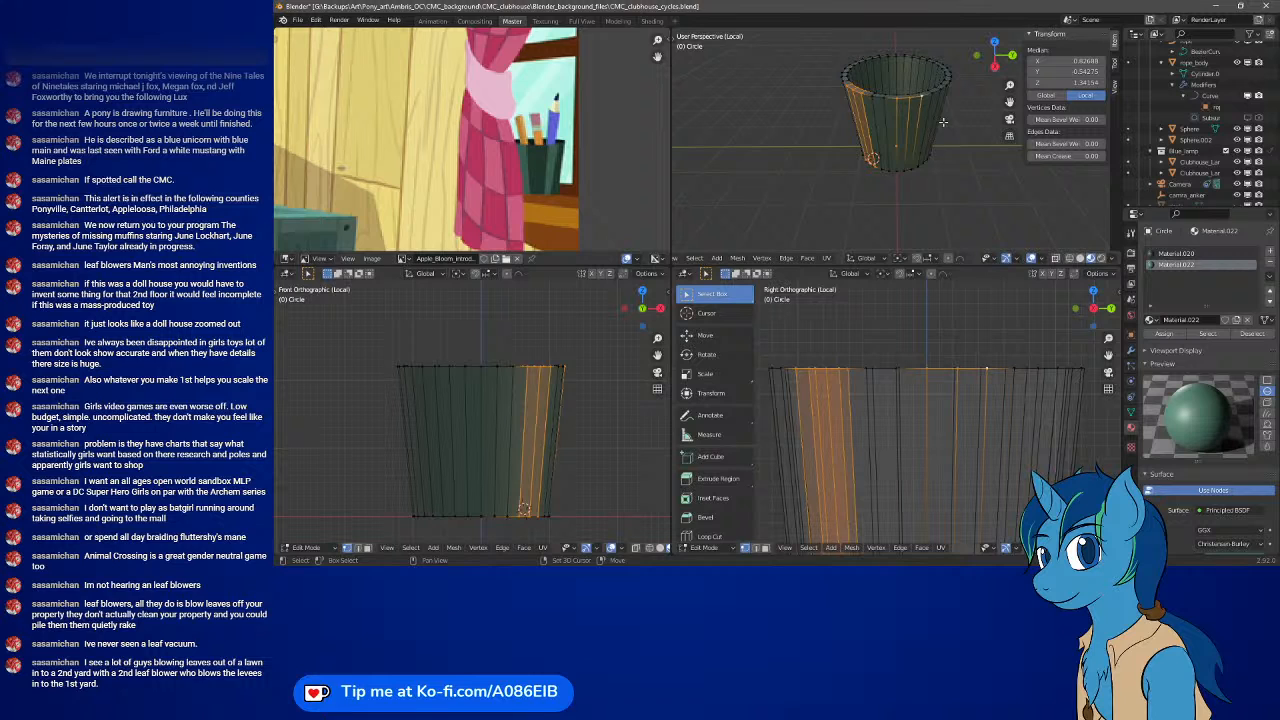
{"action": "left_click", "coordinate": [900, 173], "text": "shift"}
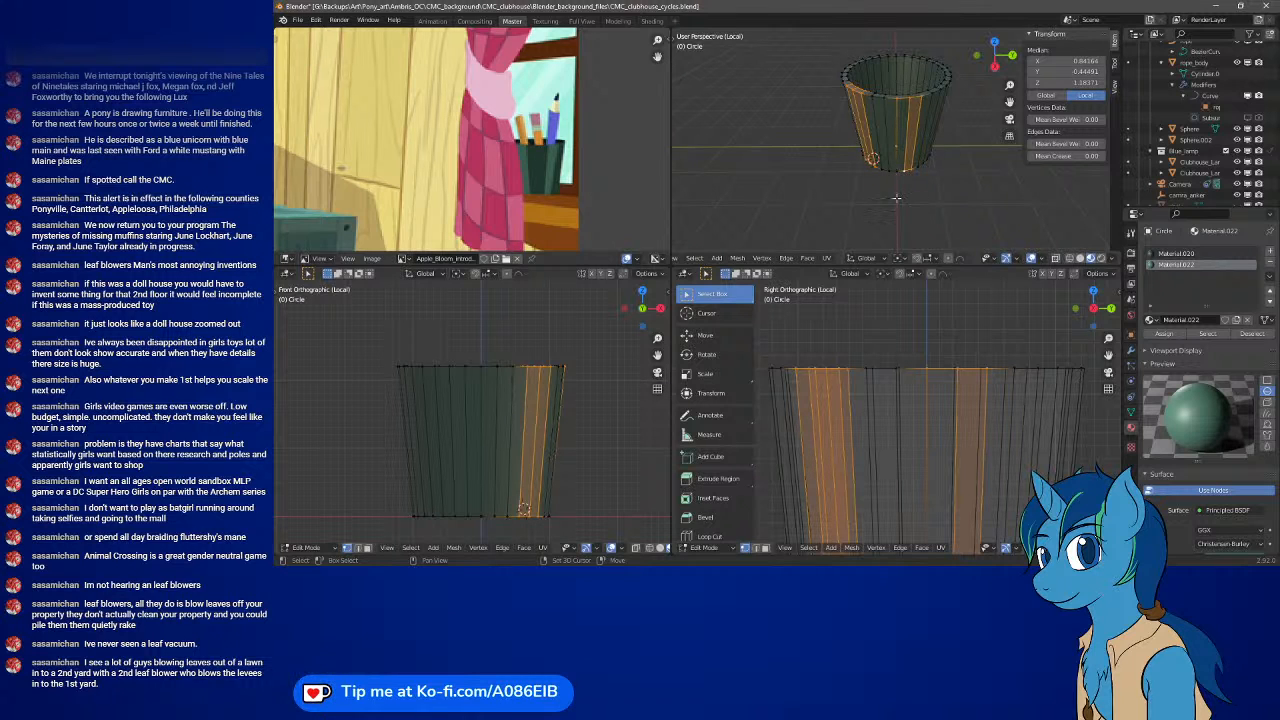
{"action": "left_click", "coordinate": [897, 171], "text": "shift"}
- Complete the second stripe's selection down the inner wall with its remaining base vertices
{"action": "middle_click_drag", "start_coordinate": [905, 108], "coordinate": [917, 174]}
{"action": "left_click", "coordinate": [897, 175], "text": "shift"}
{"action": "left_click", "coordinate": [910, 173], "text": "shift"}
{"action": "left_click", "coordinate": [890, 177], "text": "shift"}
{"action": "left_click", "coordinate": [897, 178], "text": "shift"}
{"action": "left_click", "coordinate": [905, 177], "text": "shift"}
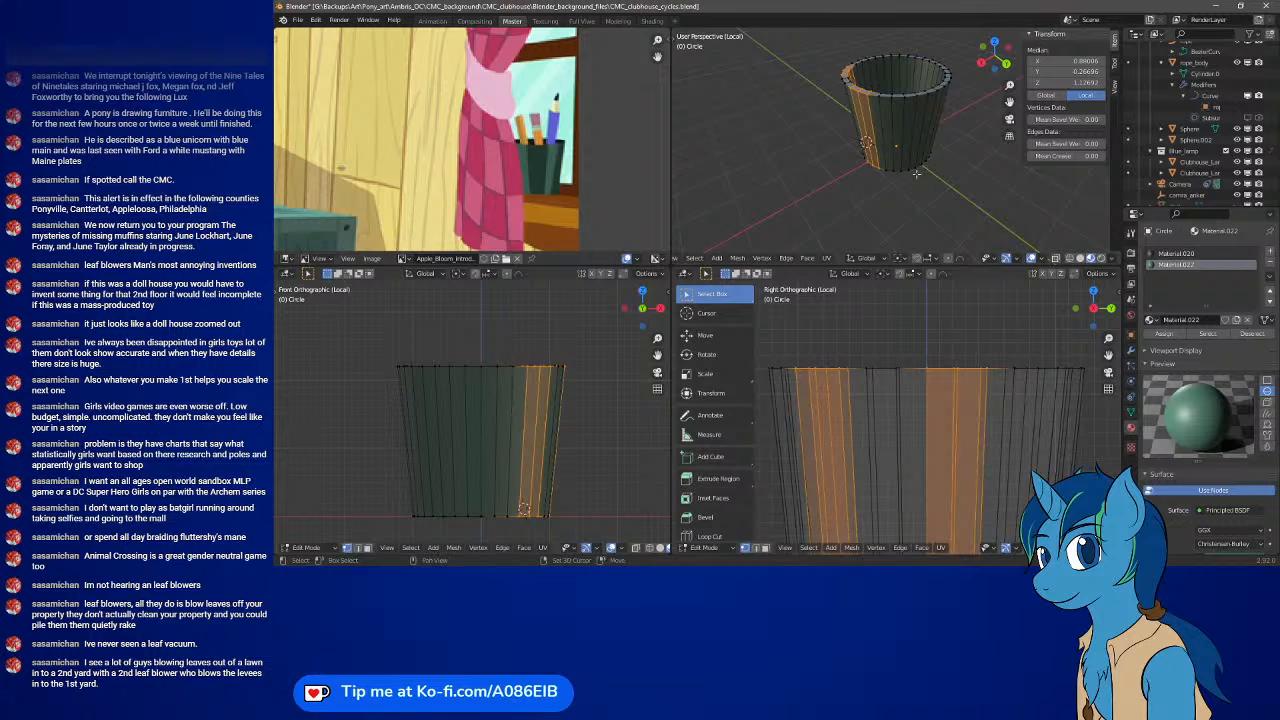
- Add a third two-face-wide vertical stripe to the selection, covering the cup's outer wall, rim and inner wall
{"action": "left_click", "coordinate": [907, 96], "text": "shift"}
{"action": "left_click", "coordinate": [913, 92], "text": "shift"}
{"action": "left_click", "coordinate": [920, 97], "text": "shift"}
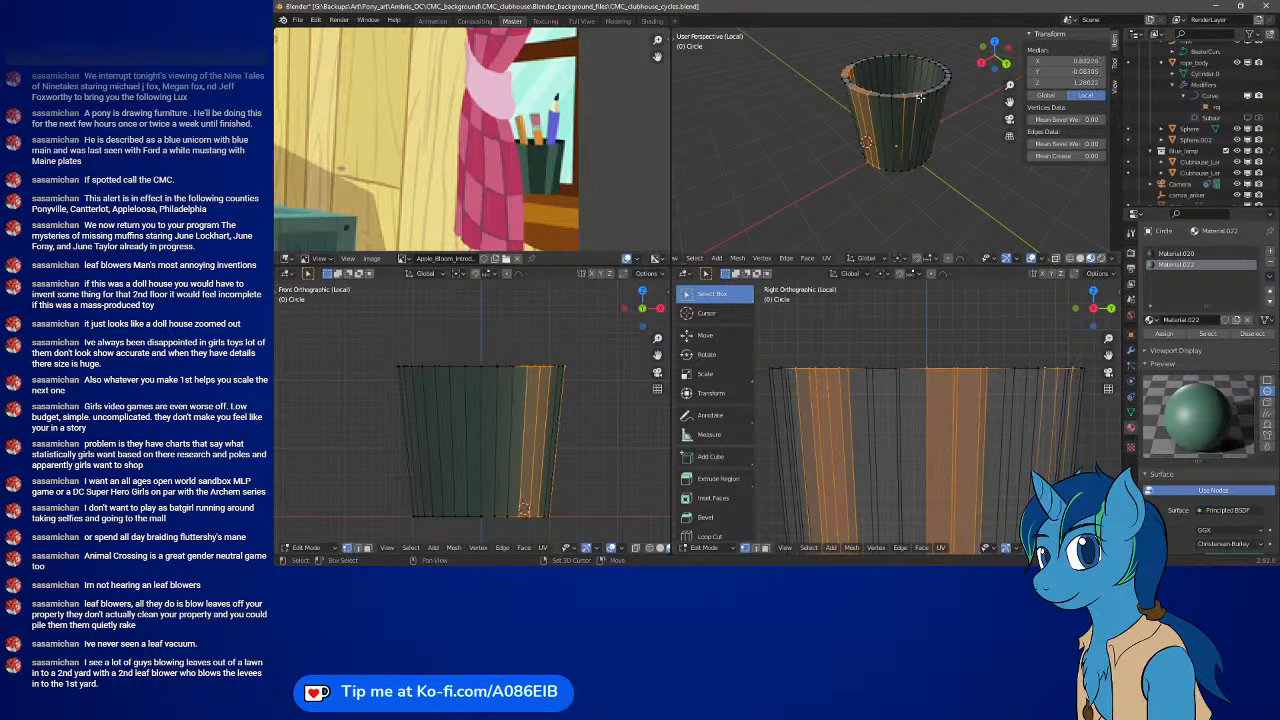
{"action": "left_click", "coordinate": [926, 92], "text": "shift"}
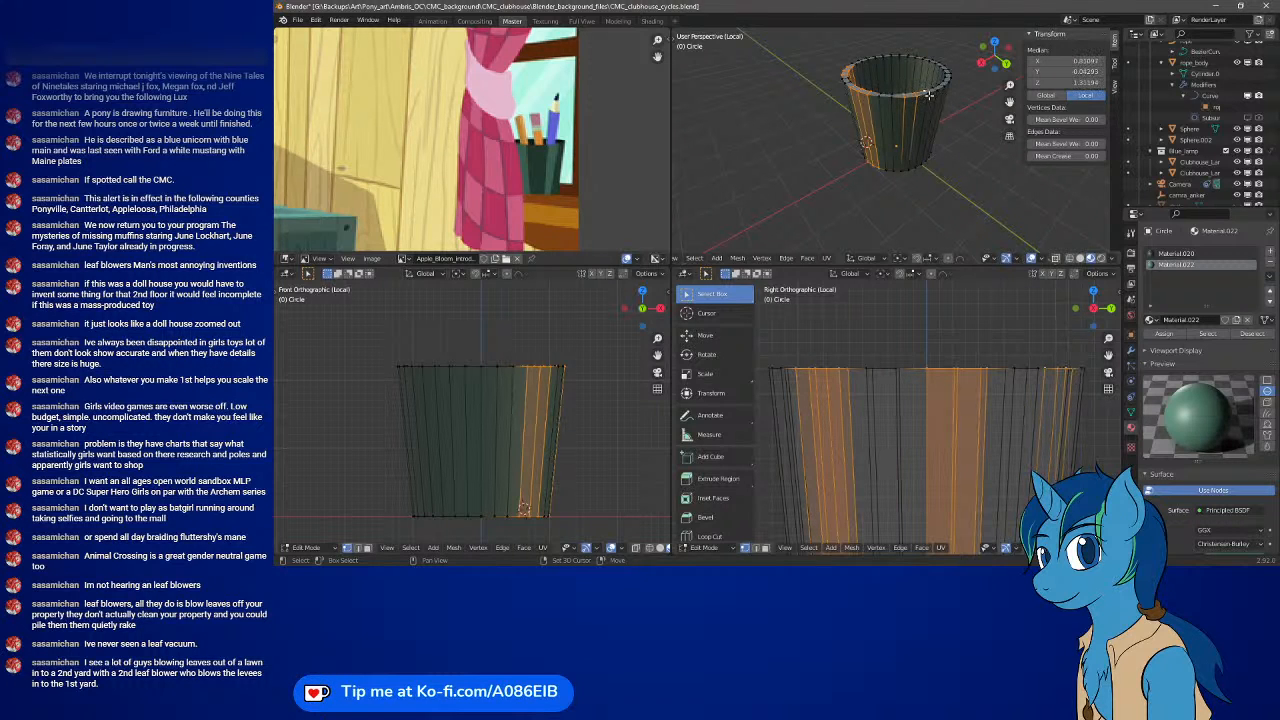
{"action": "left_click", "coordinate": [906, 172], "text": "shift"}
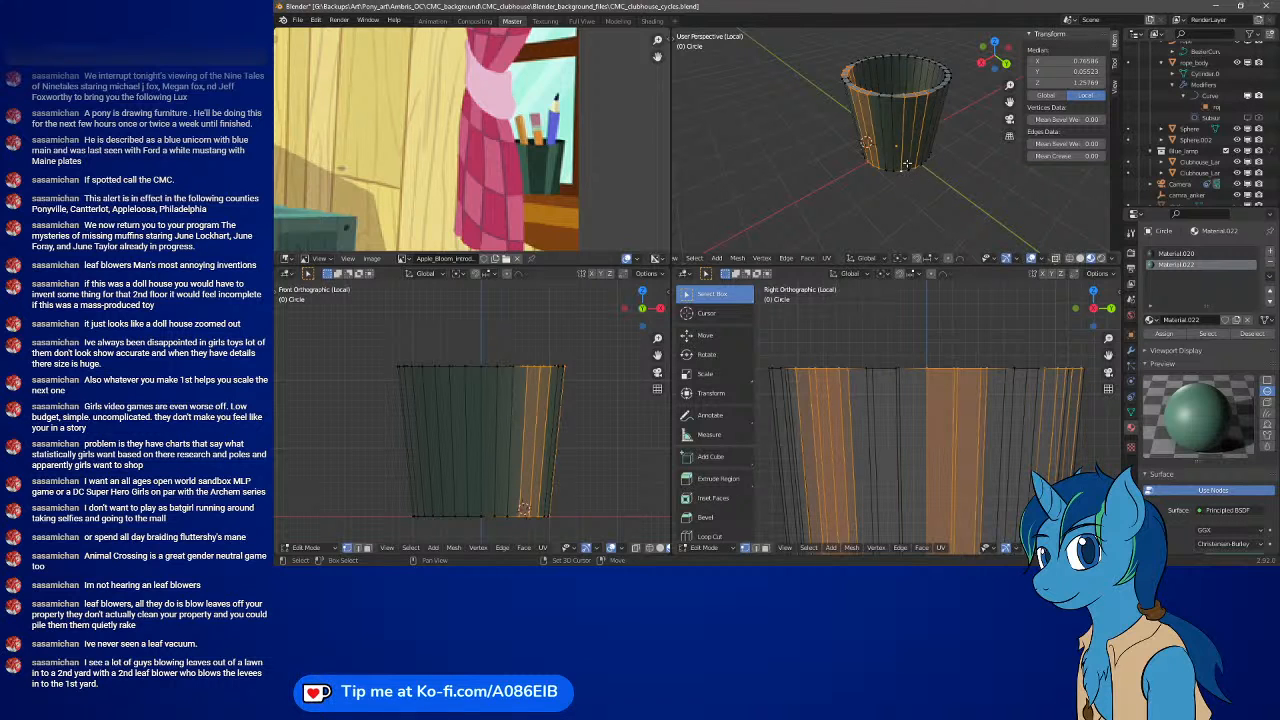
{"action": "left_click", "coordinate": [907, 163], "text": "shift"}
{"action": "middle_click_drag", "start_coordinate": [907, 163], "coordinate": [916, 203]}
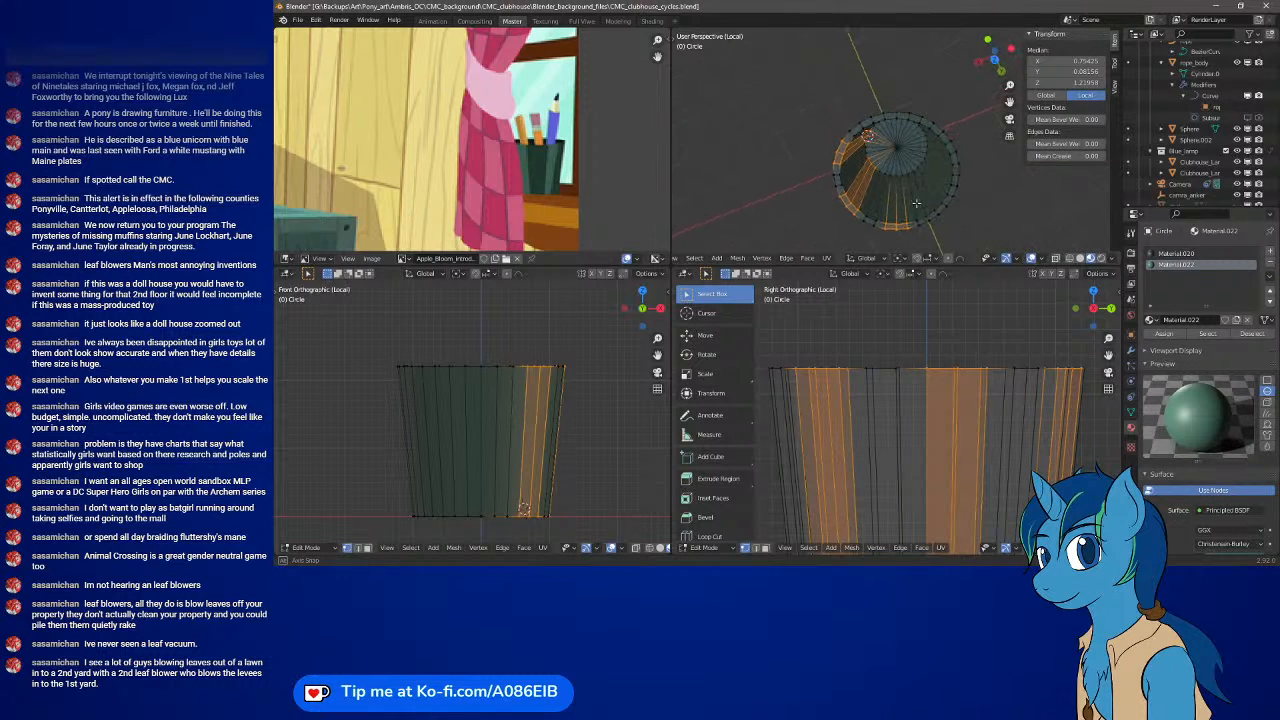
{"action": "left_click", "coordinate": [892, 178], "text": "shift"}
{"action": "left_click", "coordinate": [893, 177], "text": "shift"}
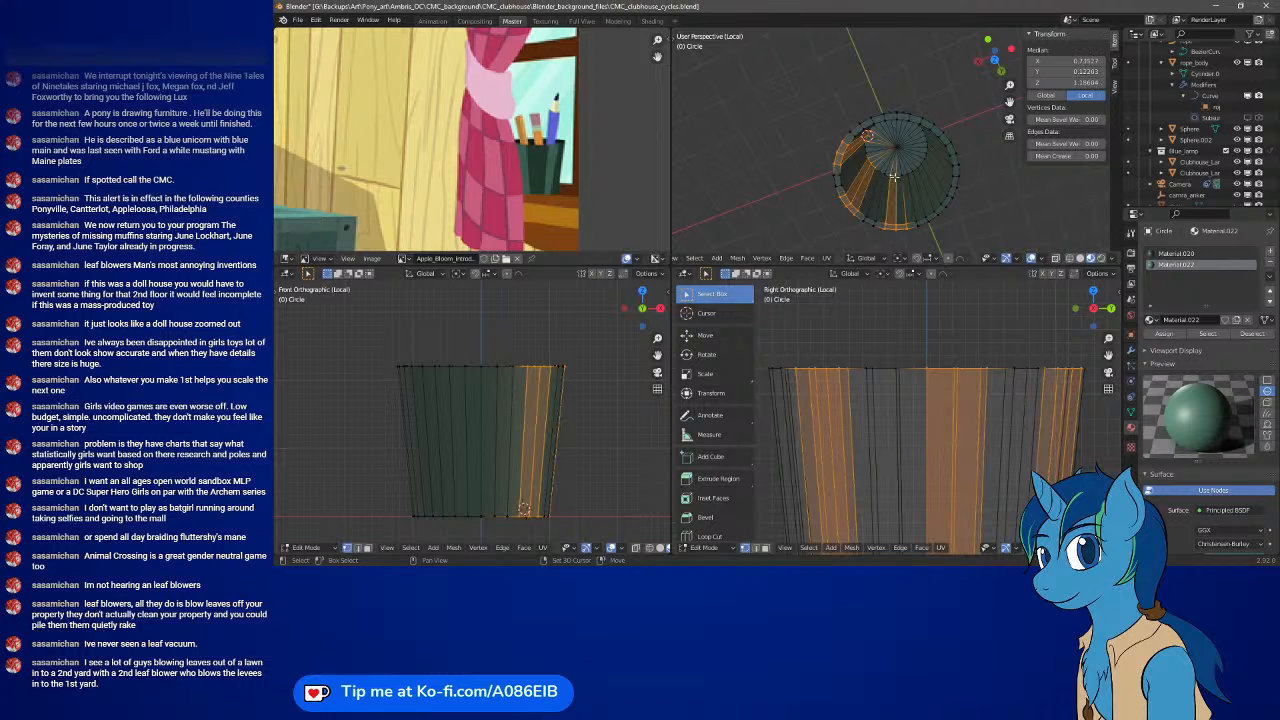
{"action": "left_click", "coordinate": [899, 178], "text": "shift"}
- Add a fourth two-face-wide vertical stripe to the selection, from the outer base over the rim to the inner bottom
{"action": "middle_click_drag", "start_coordinate": [899, 178], "coordinate": [1009, 123]}
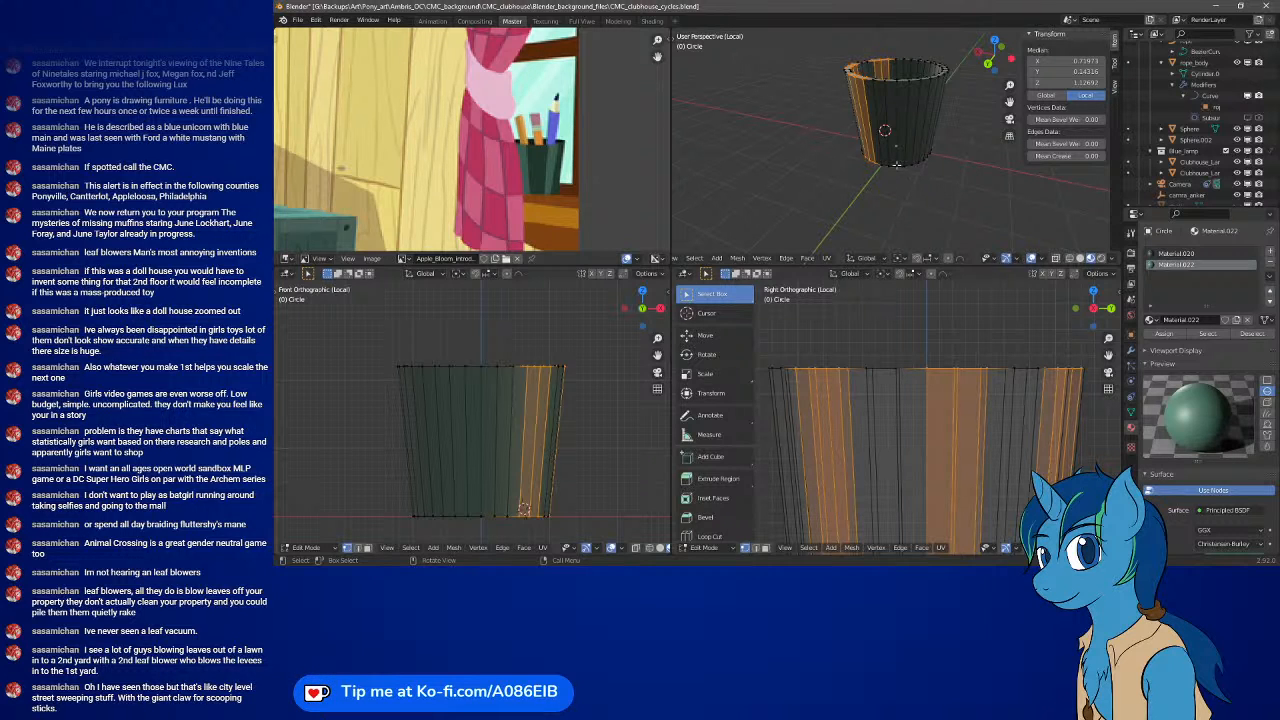
{"action": "left_click", "coordinate": [899, 166], "text": "shift"}
{"action": "left_click", "coordinate": [904, 166], "text": "shift"}
{"action": "left_click", "coordinate": [917, 166], "text": "shift"}
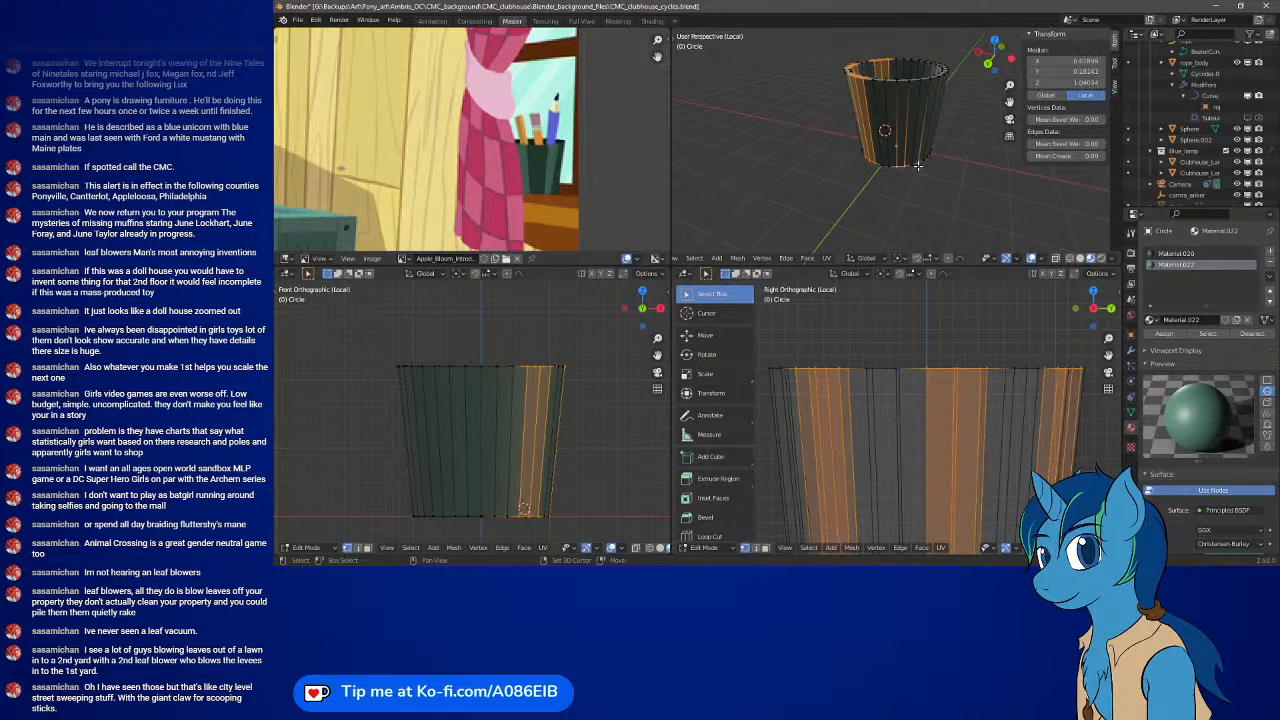
{"action": "left_click", "coordinate": [917, 166], "text": "shift"}
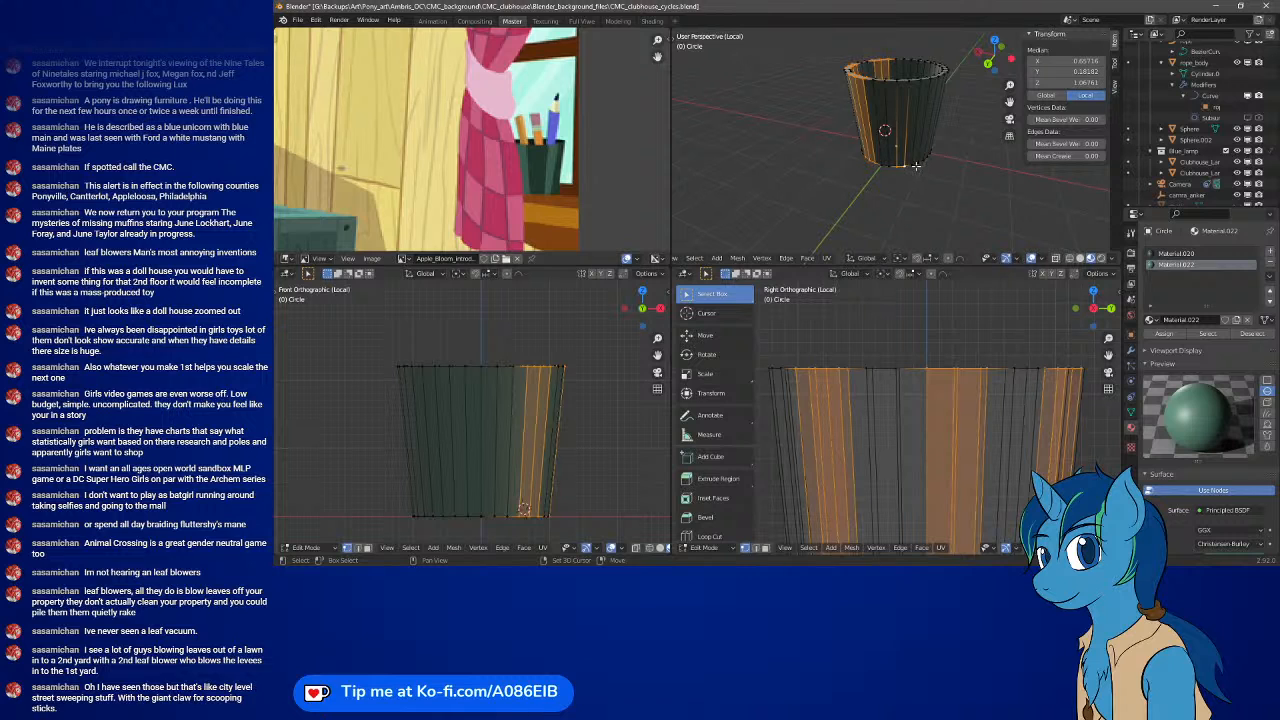
{"action": "left_click", "coordinate": [898, 84], "text": "shift"}
{"action": "middle_click_drag", "start_coordinate": [898, 84], "coordinate": [894, 186]}
{"action": "left_click", "coordinate": [894, 188], "text": "shift"}
{"action": "left_click", "coordinate": [908, 188], "text": "shift"}
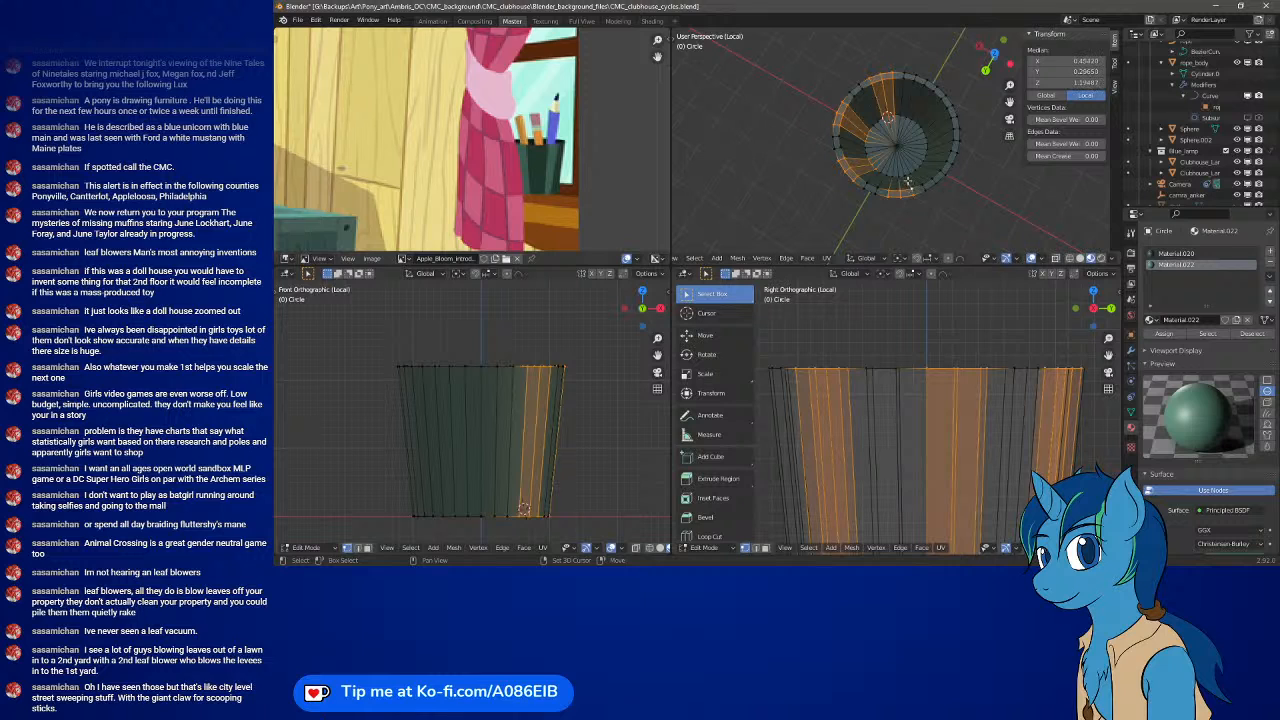
{"action": "left_click", "coordinate": [906, 175], "text": "shift"}
{"action": "left_click", "coordinate": [900, 175], "text": "shift"}
{"action": "left_click", "coordinate": [894, 173], "text": "shift"}
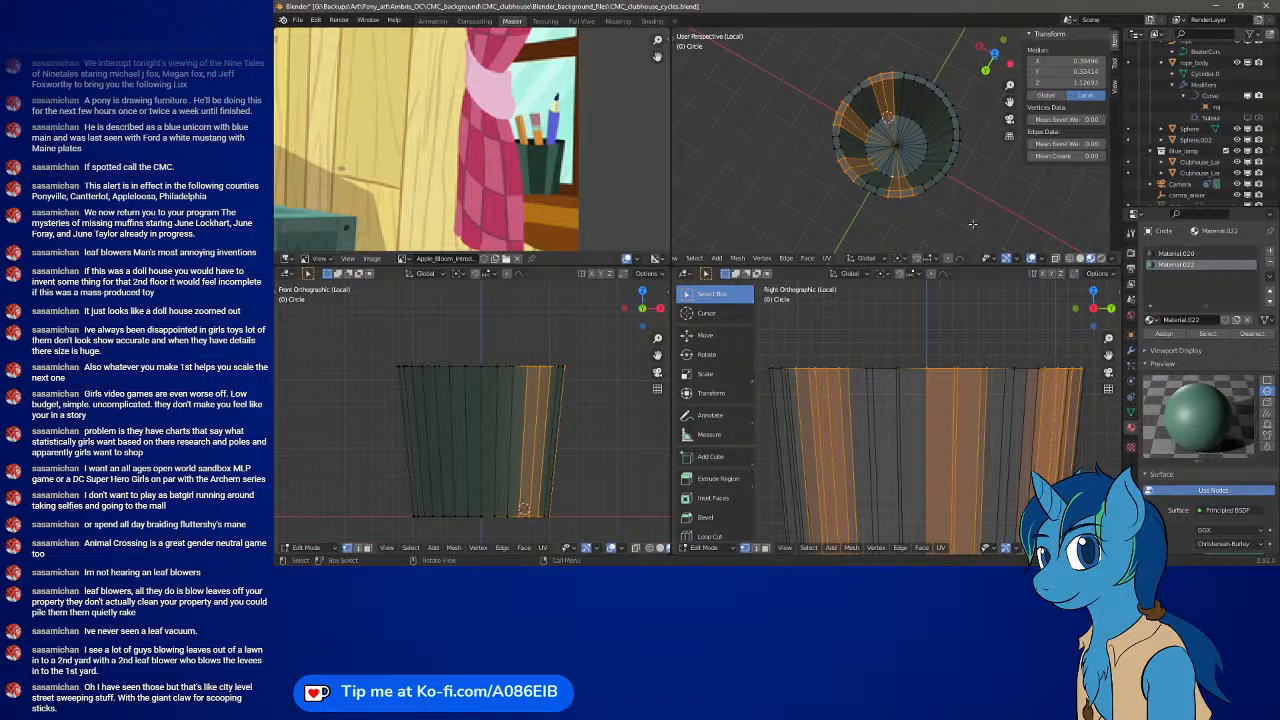
- Add a fifth two-face-wide vertical stripe to the selection, from the outer base over the rim to the inner bottom
{"action": "middle_click_drag", "start_coordinate": [966, 210], "coordinate": [910, 162]}
{"action": "left_click", "coordinate": [897, 169], "text": "shift"}
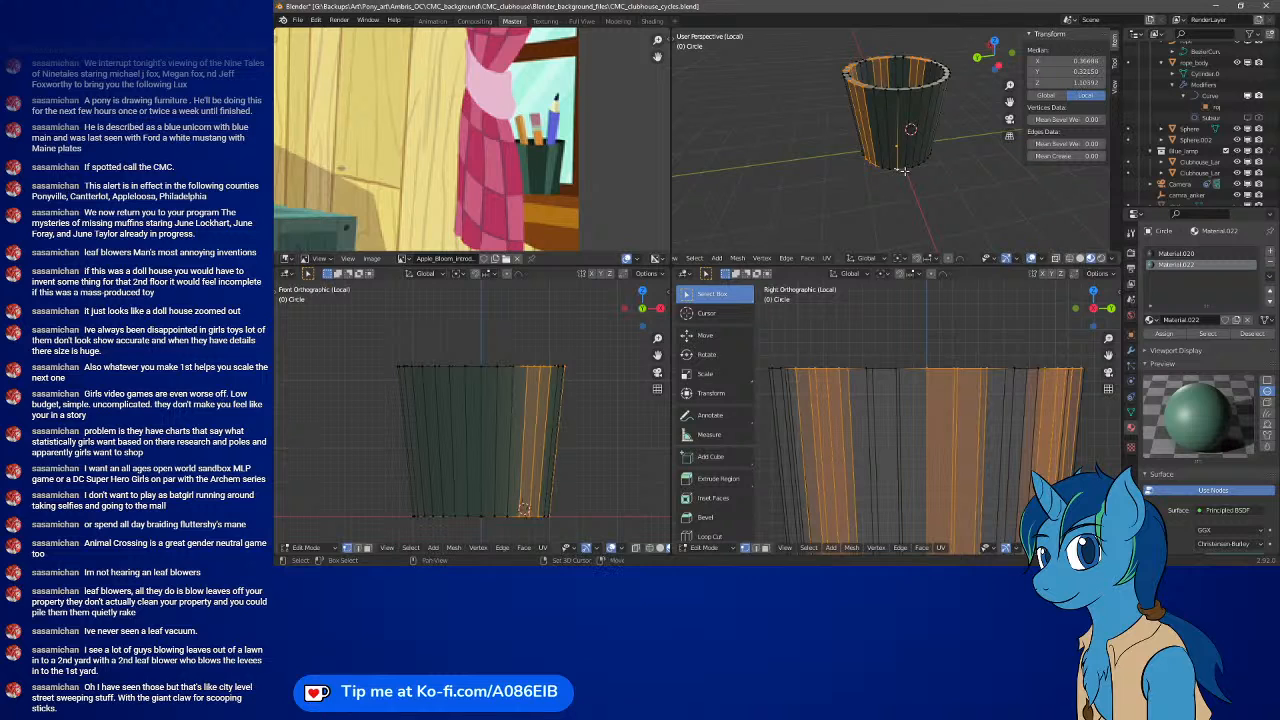
{"action": "left_click", "coordinate": [918, 89], "text": "shift"}
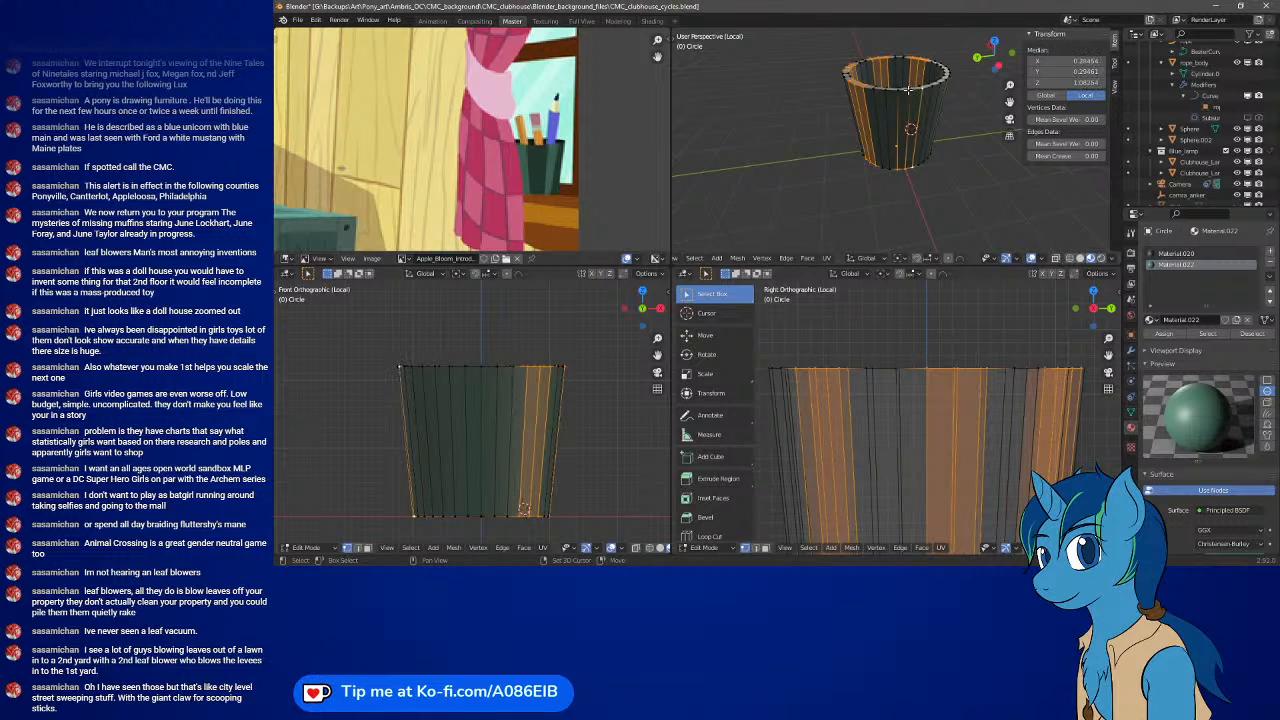
{"action": "left_click", "coordinate": [907, 90], "text": "shift"}
{"action": "left_click", "coordinate": [898, 90], "text": "shift"}
{"action": "middle_click_drag", "start_coordinate": [898, 94], "coordinate": [903, 156]}
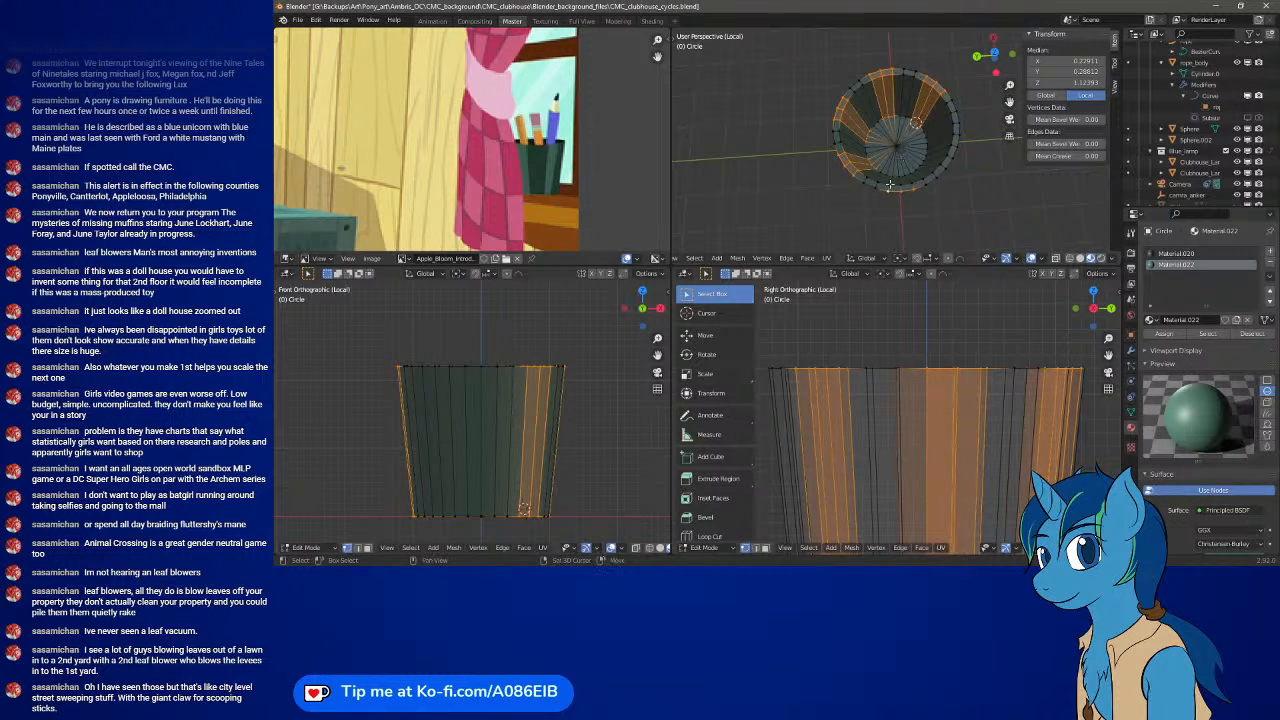
{"action": "left_click", "coordinate": [912, 185], "text": "shift"}
{"action": "left_click", "coordinate": [898, 174], "text": "shift"}
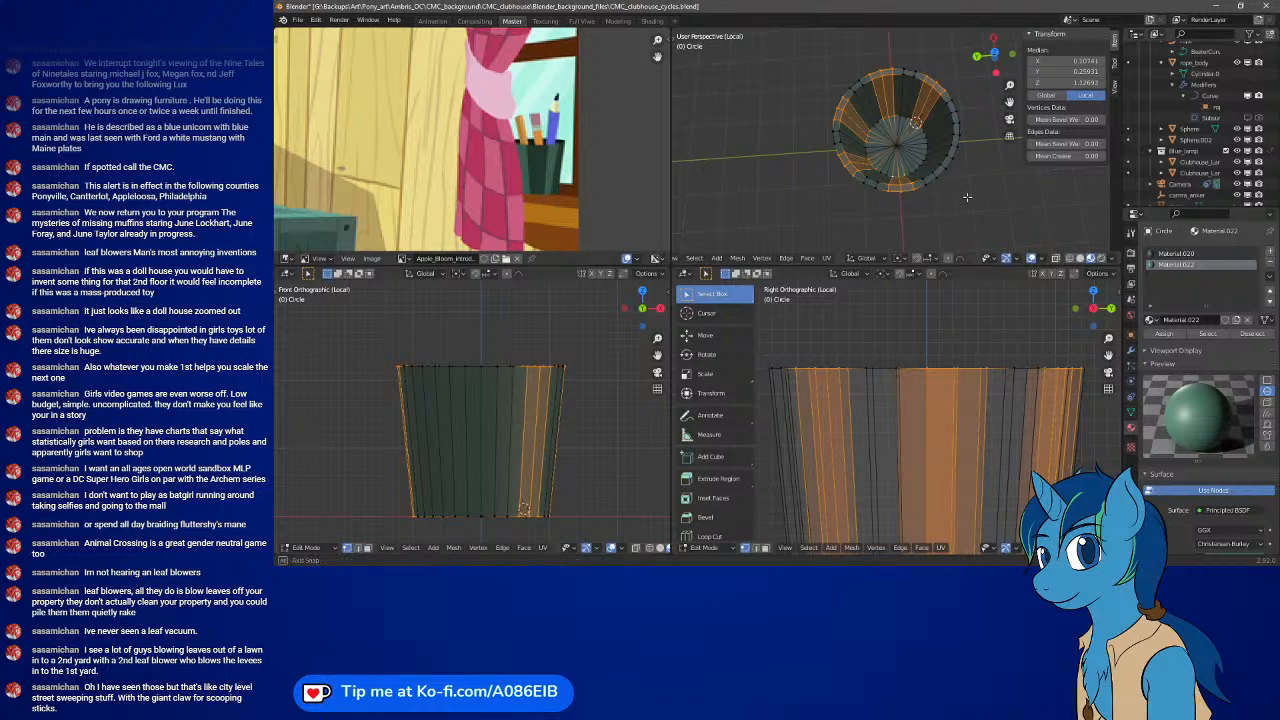
- Add the outer base and rim vertices of a sixth two-face-wide vertical stripe to the selection, leaving a gap after the fifth
{"action": "middle_click_drag", "start_coordinate": [966, 197], "coordinate": [893, 133]}
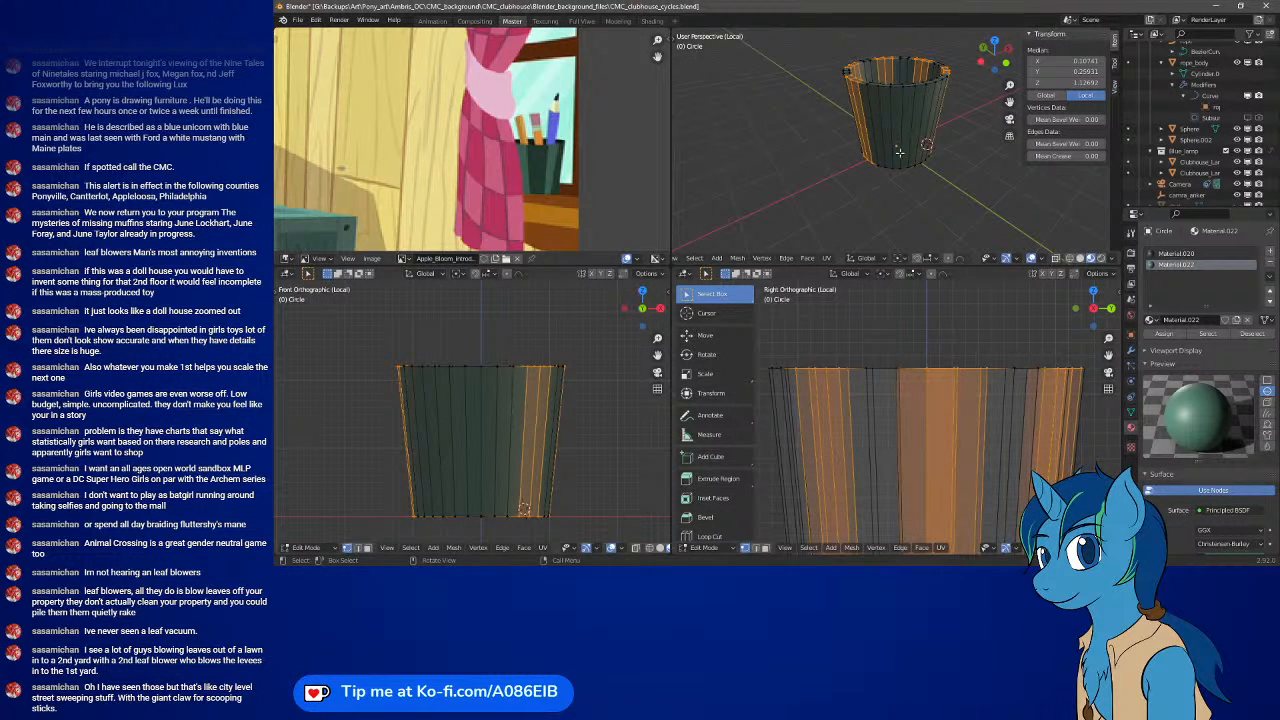
{"action": "left_click", "coordinate": [895, 175], "text": "shift"}
{"action": "left_click", "coordinate": [911, 170], "text": "shift"}
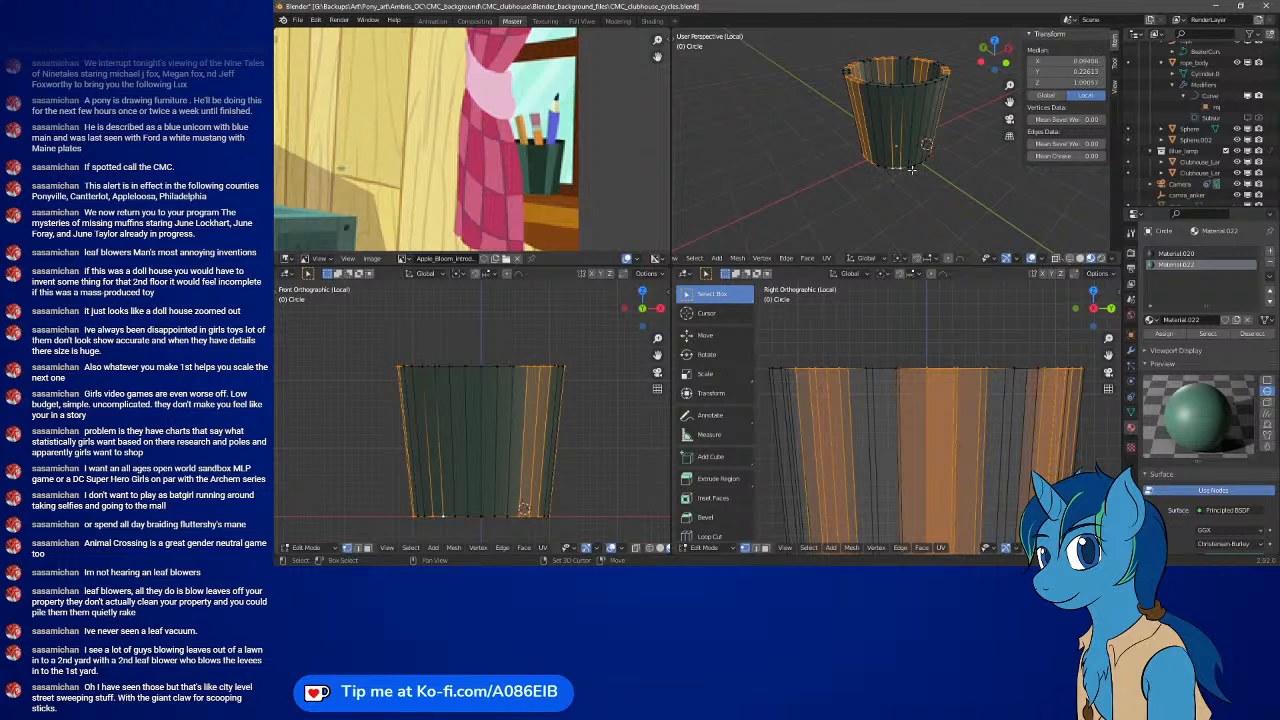
{"action": "left_click", "coordinate": [910, 168], "text": "shift"}
{"action": "left_click", "coordinate": [908, 86], "text": "shift"}
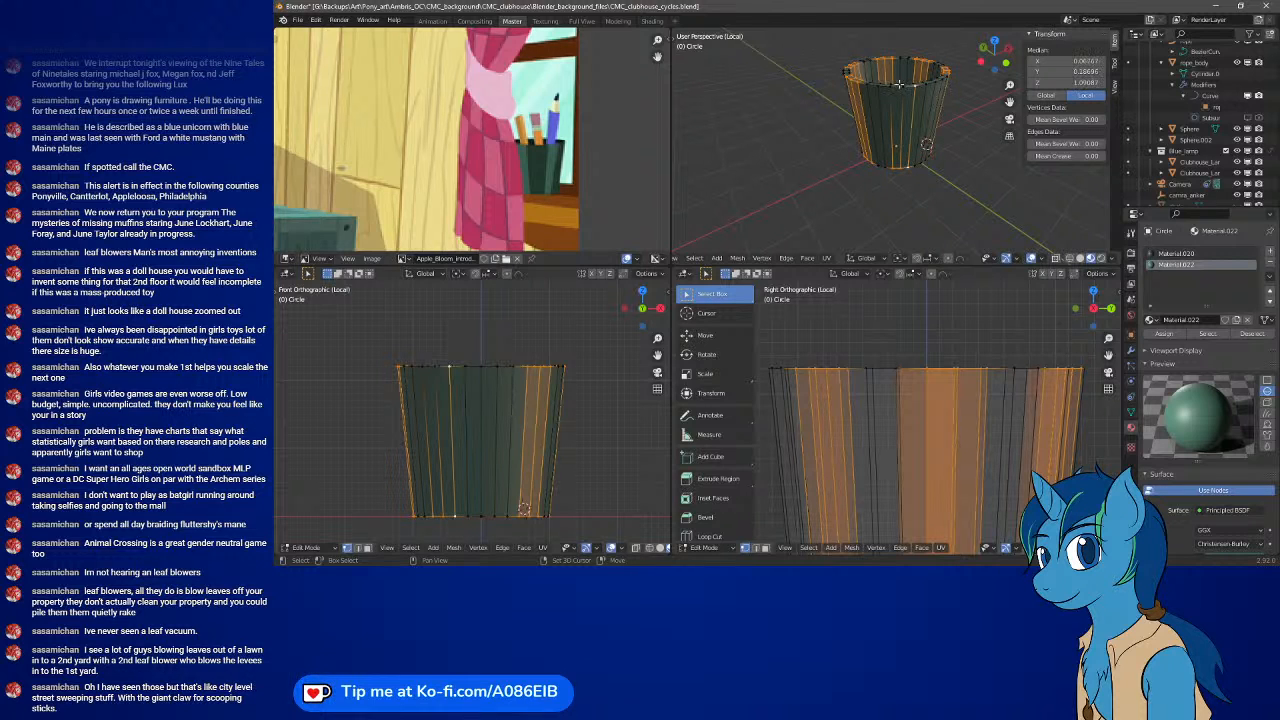
{"action": "left_click", "coordinate": [891, 86], "text": "shift"}
{"action": "left_click", "coordinate": [903, 87], "text": "shift"}
- Complete the sixth stripe's selection down the cup's inner wall with its inner bottom vertices
{"action": "middle_click_drag", "start_coordinate": [917, 103], "coordinate": [907, 196]}
{"action": "left_click", "coordinate": [898, 175], "text": "shift"}
{"action": "left_click", "coordinate": [889, 174], "text": "shift"}
{"action": "left_click", "coordinate": [893, 175], "text": "shift"}
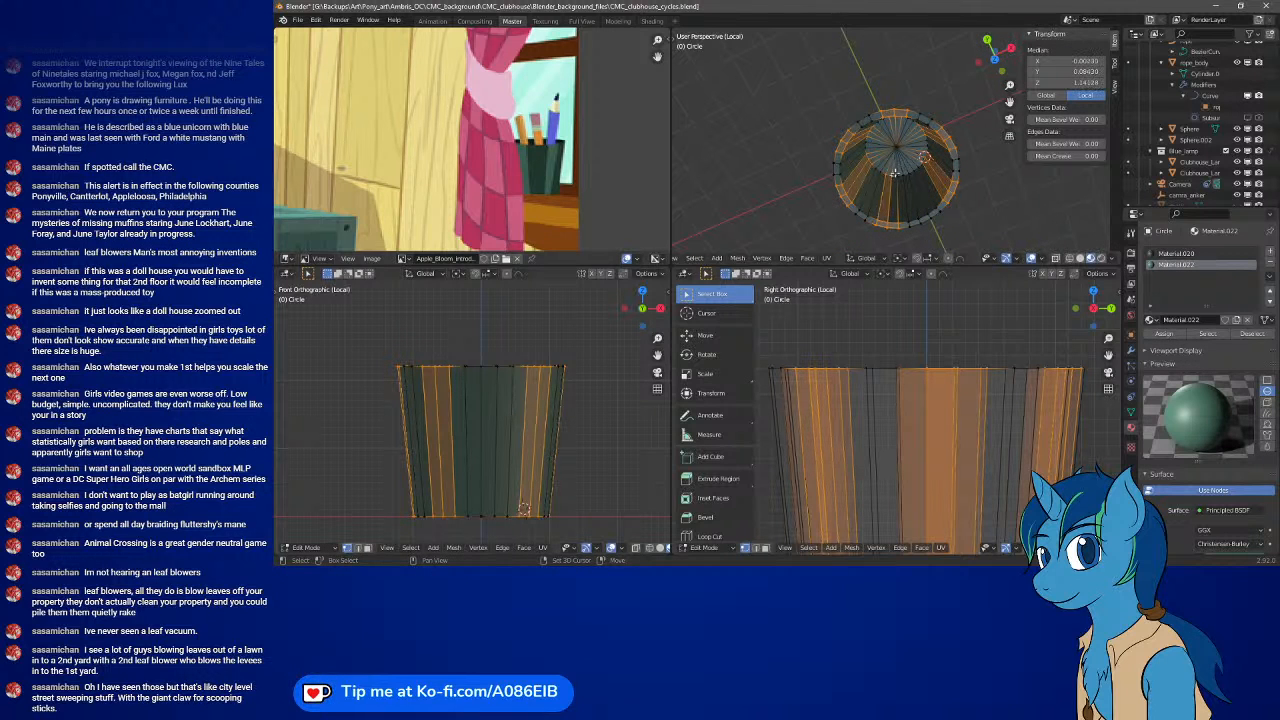
{"action": "left_click", "coordinate": [898, 176], "text": "shift"}
{"action": "left_click", "coordinate": [910, 190], "text": "shift"}
{"action": "middle_click_drag", "start_coordinate": [910, 190], "coordinate": [944, 92]}
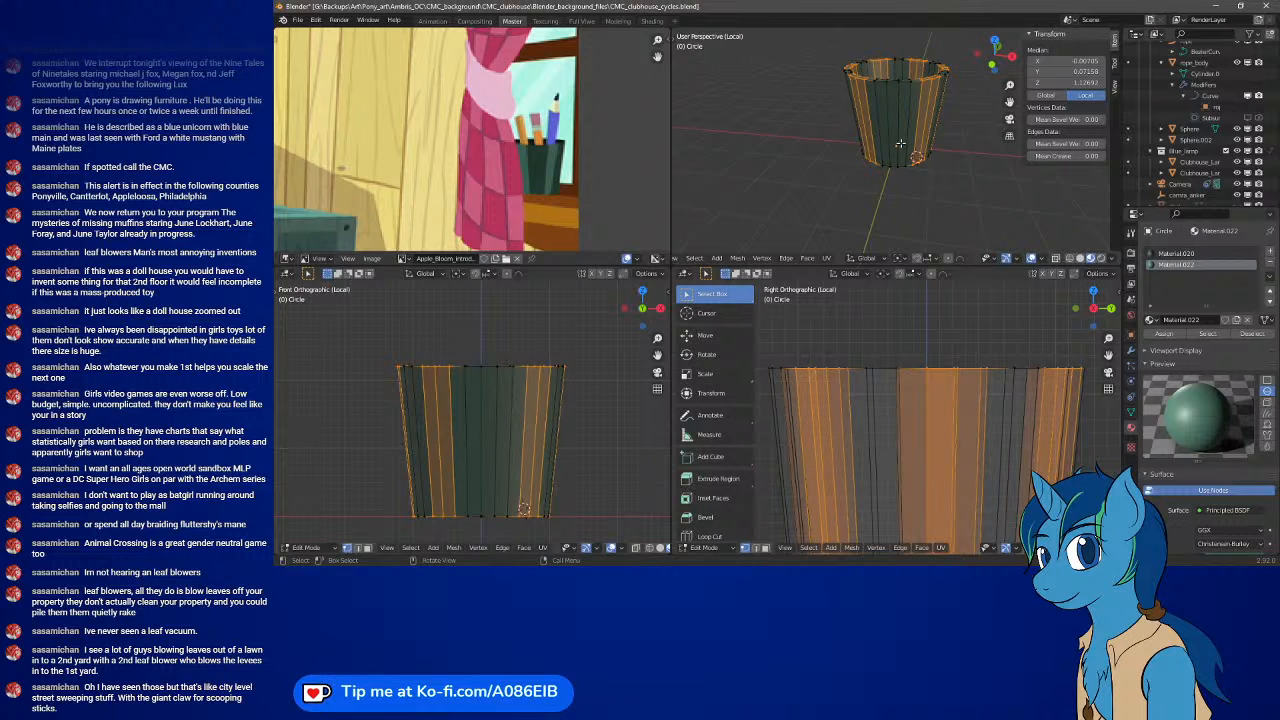
{"action": "middle_click_drag", "start_coordinate": [884, 155], "coordinate": [997, 139]}
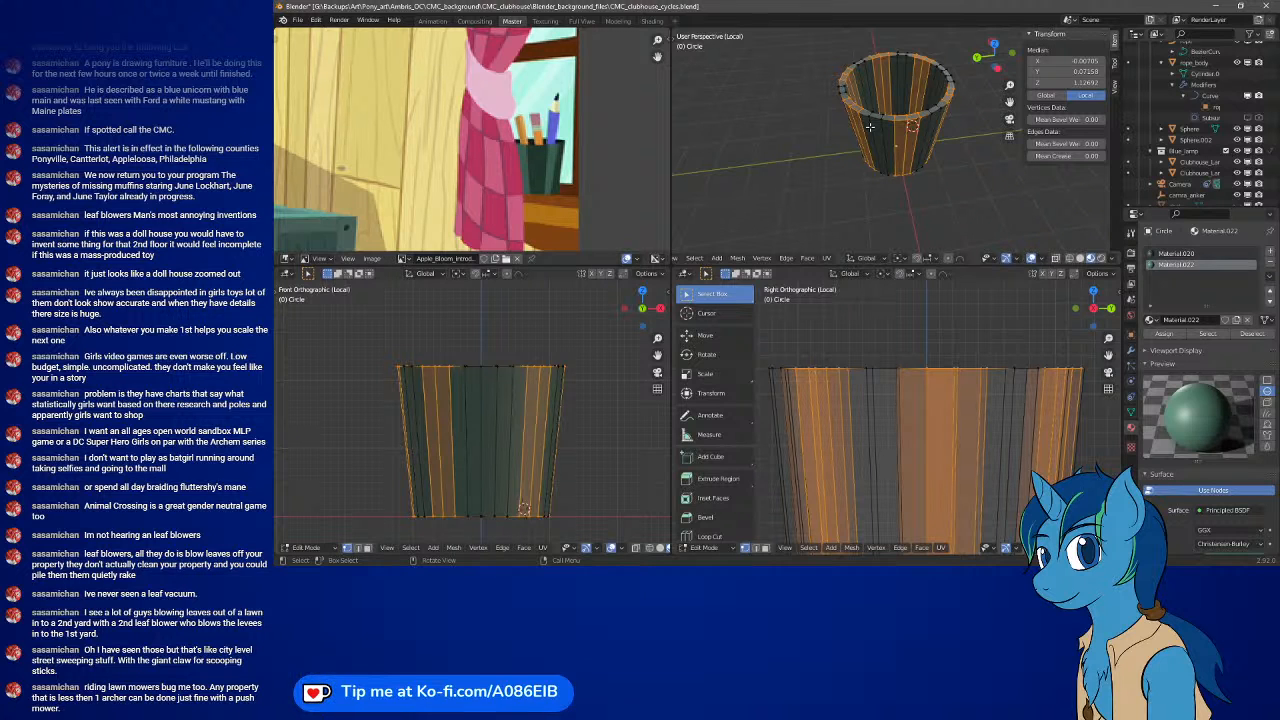
{"action": "middle_click_drag", "start_coordinate": [878, 118], "coordinate": [927, 131]}
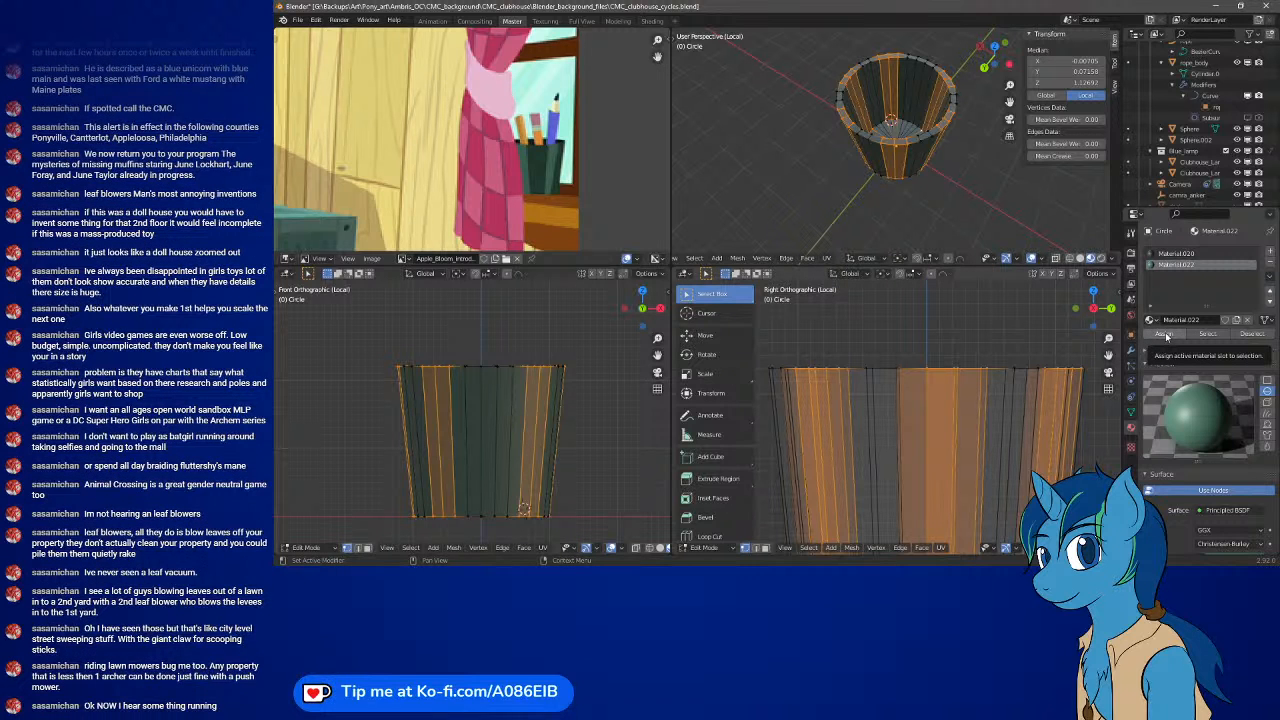
{"action": "middle_click_drag", "start_coordinate": [895, 120], "coordinate": [829, 185]}
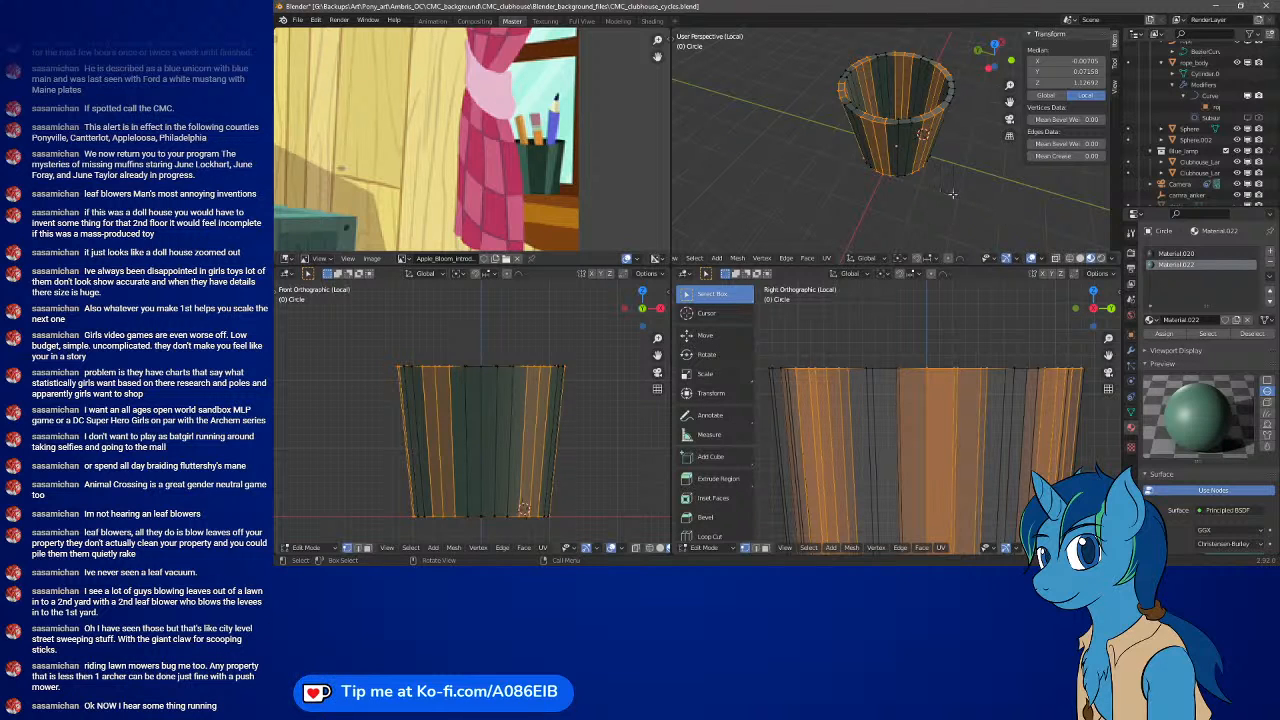
{"action": "left_click", "coordinate": [930, 174]}
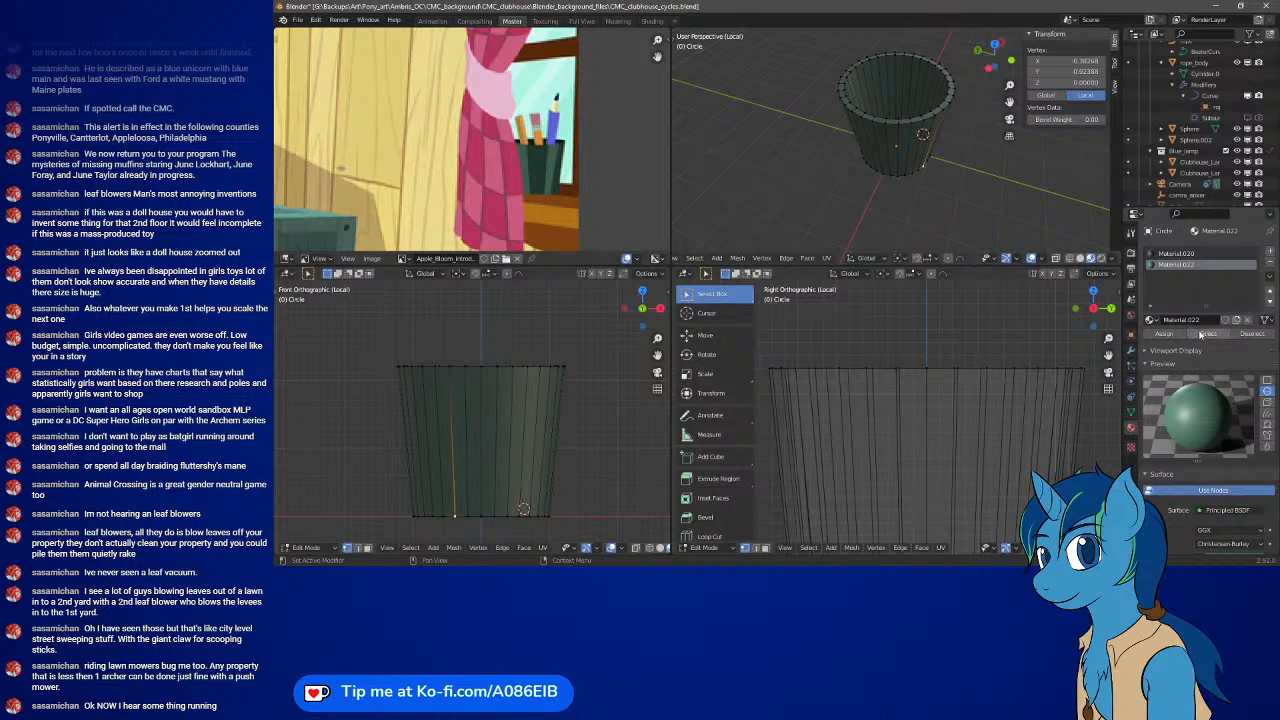
{"action": "left_click", "coordinate": [1158, 256]}
{"action": "left_click", "coordinate": [1185, 268]}
{"action": "key", "text": "ctrl+z"}
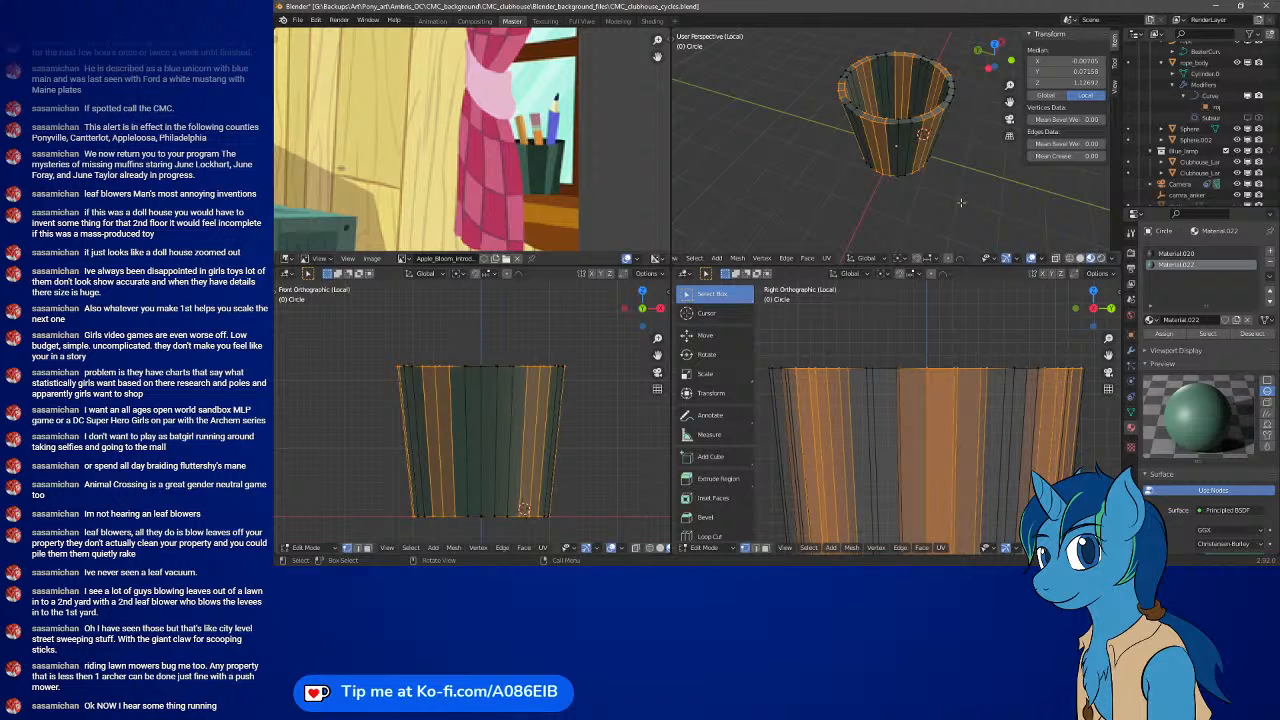
{"action": "left_click", "coordinate": [1264, 321]}
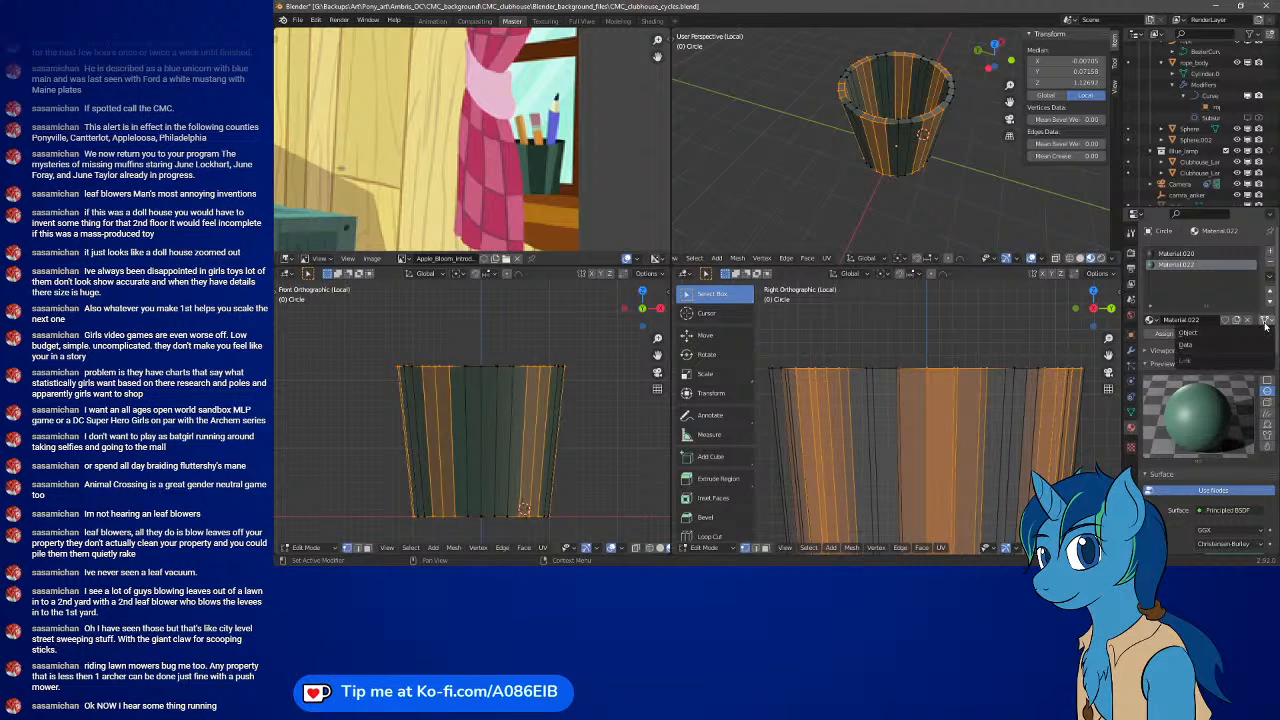
{"action": "left_click", "coordinate": [1265, 324]}
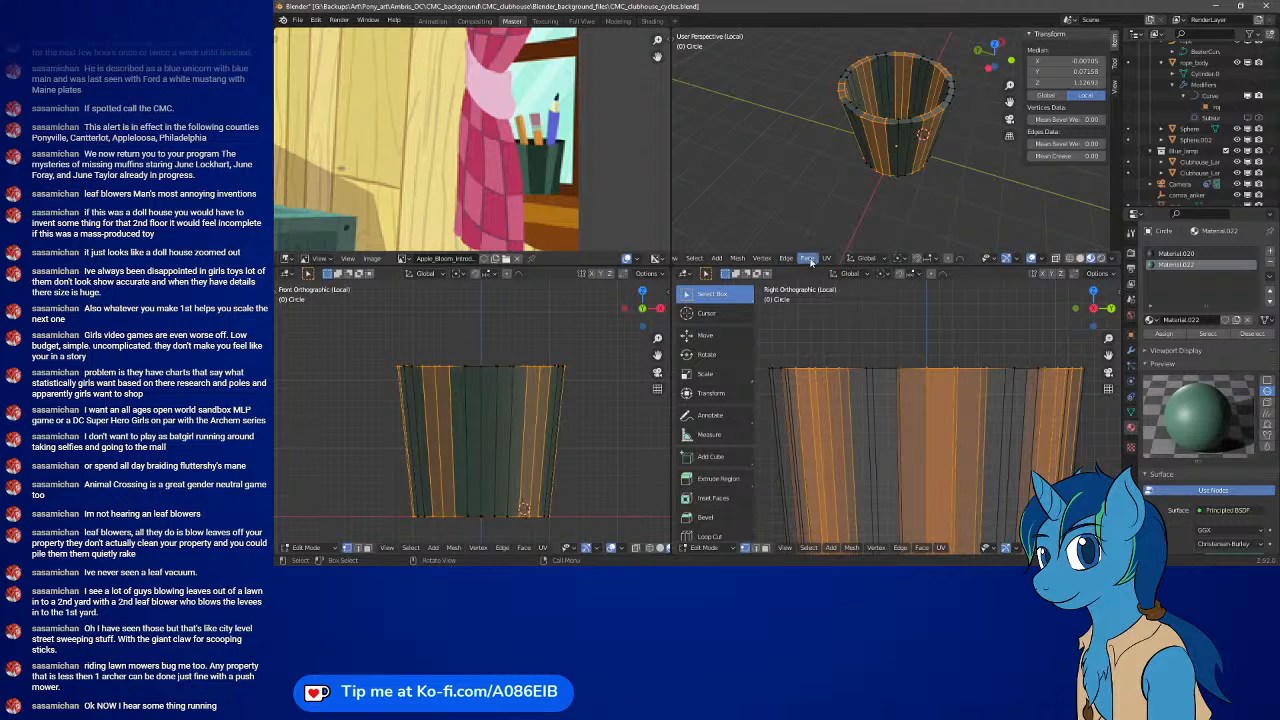
{"action": "left_click", "coordinate": [737, 259]}
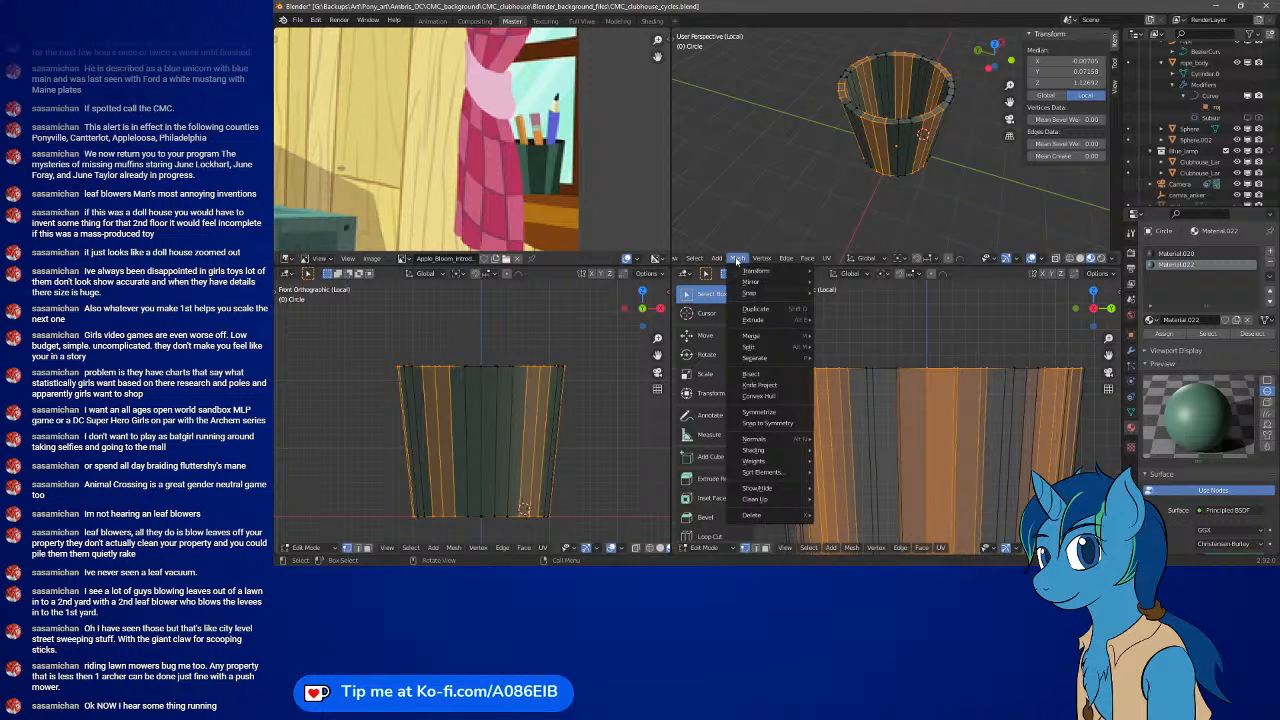
{"action": "left_click", "coordinate": [704, 259]}
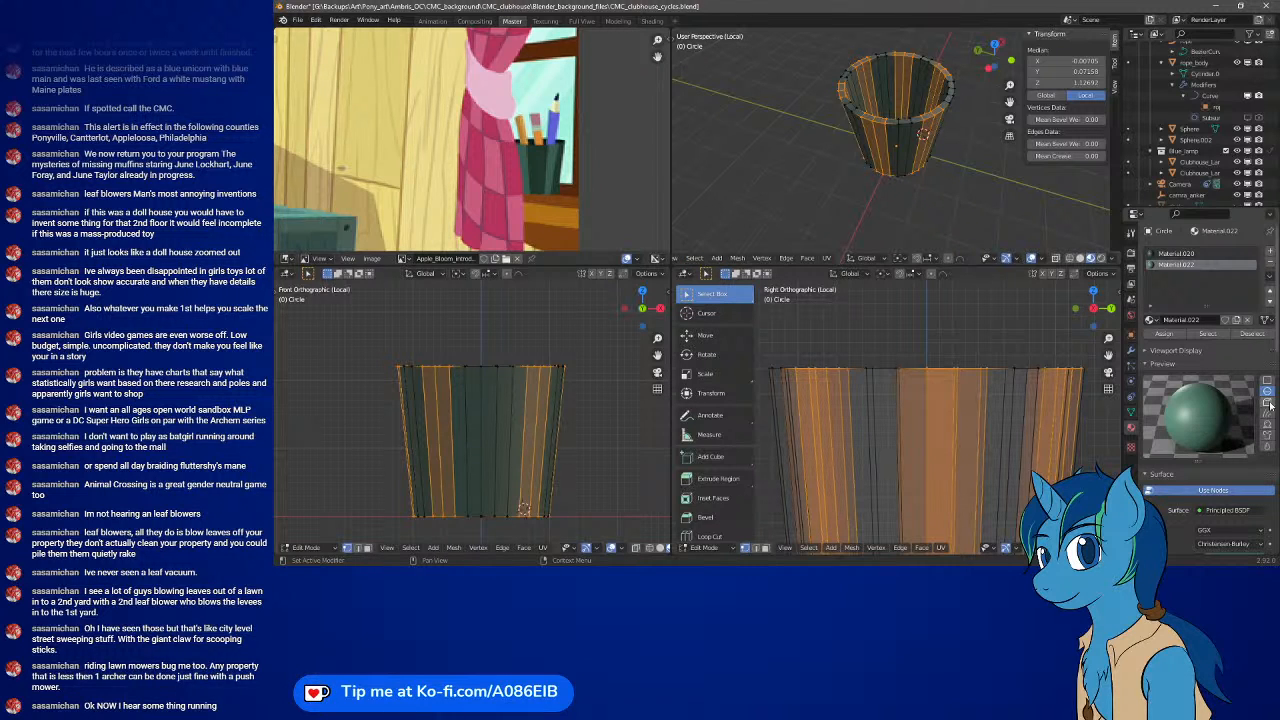
{"action": "left_click", "coordinate": [1152, 307]}
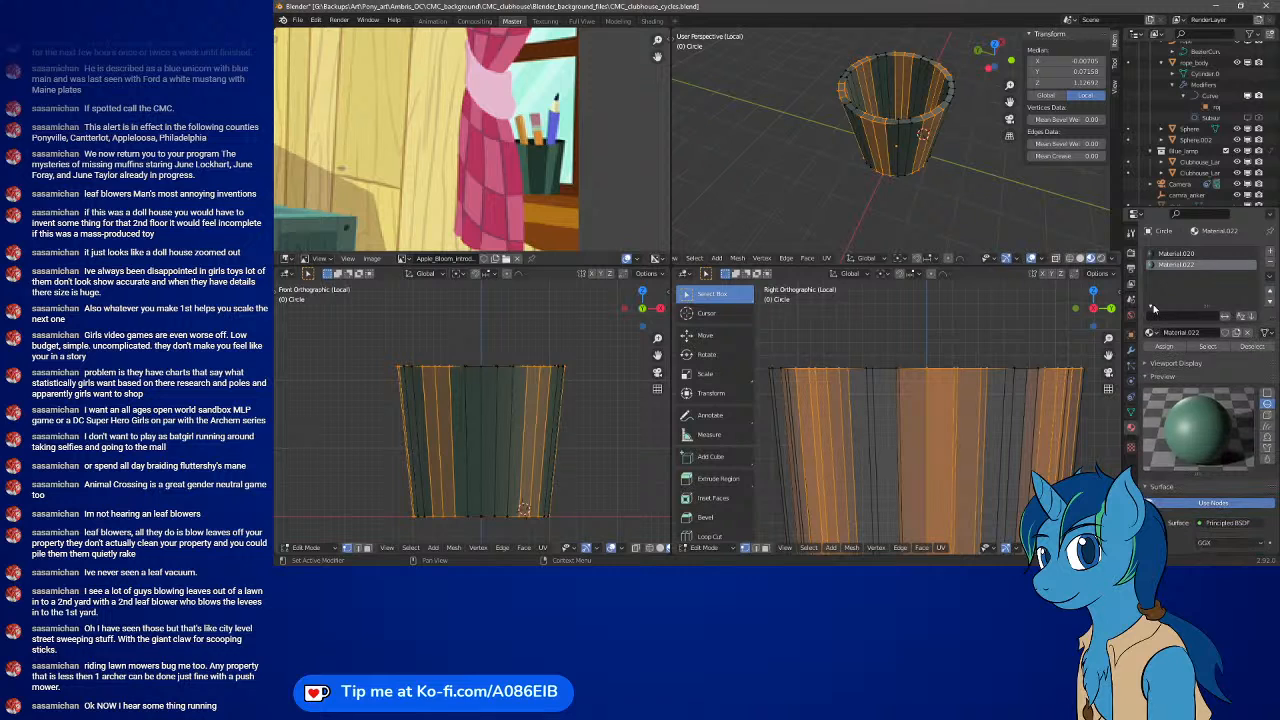
{"action": "left_click", "coordinate": [1153, 306]}
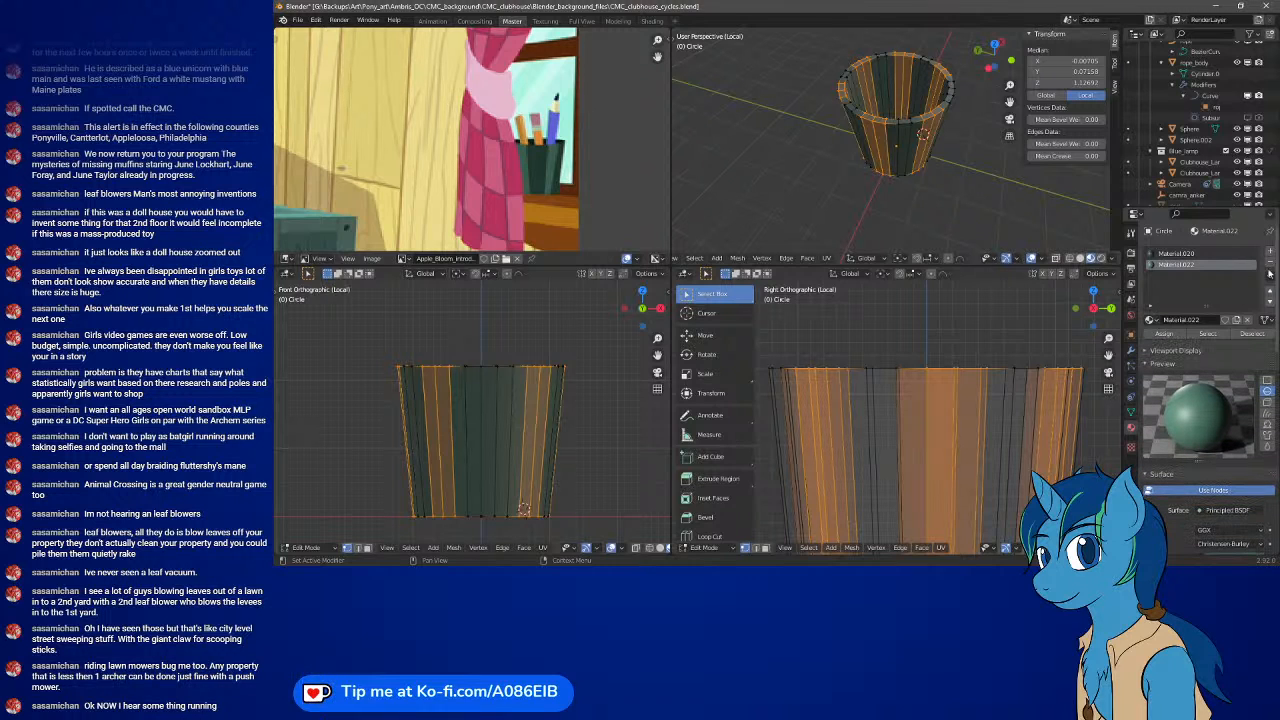
{"action": "left_click", "coordinate": [1267, 321]}
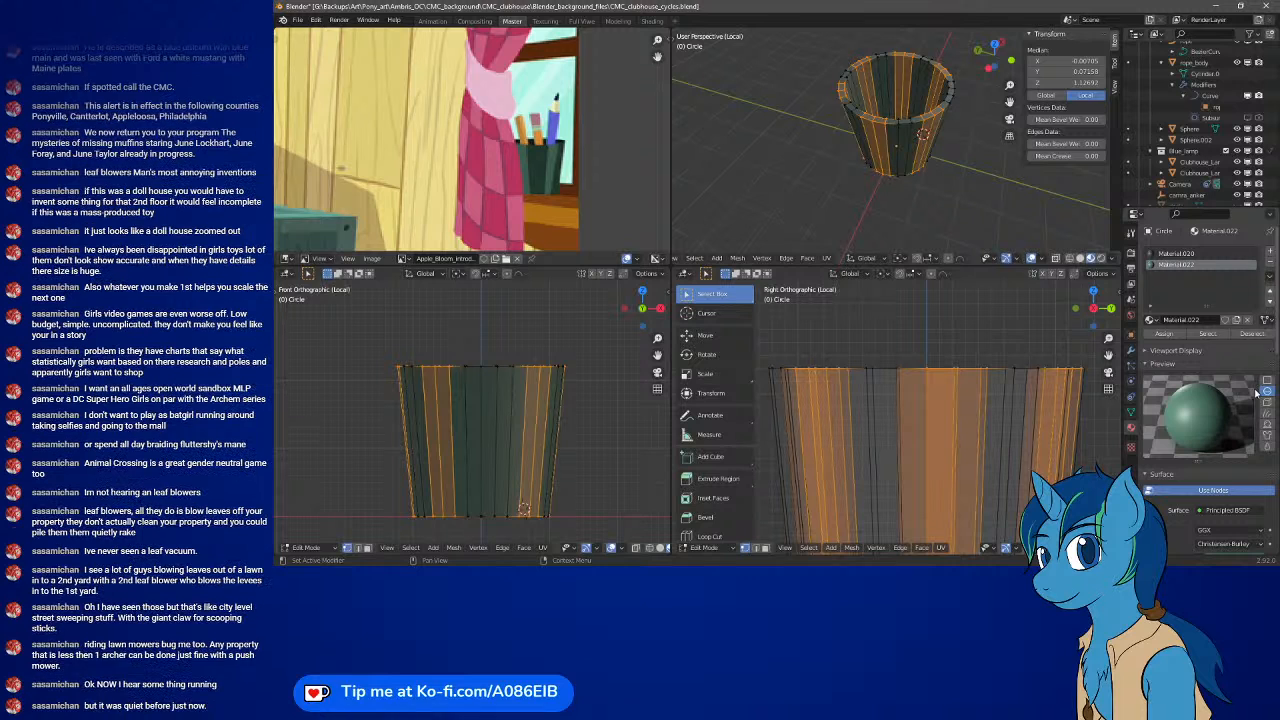
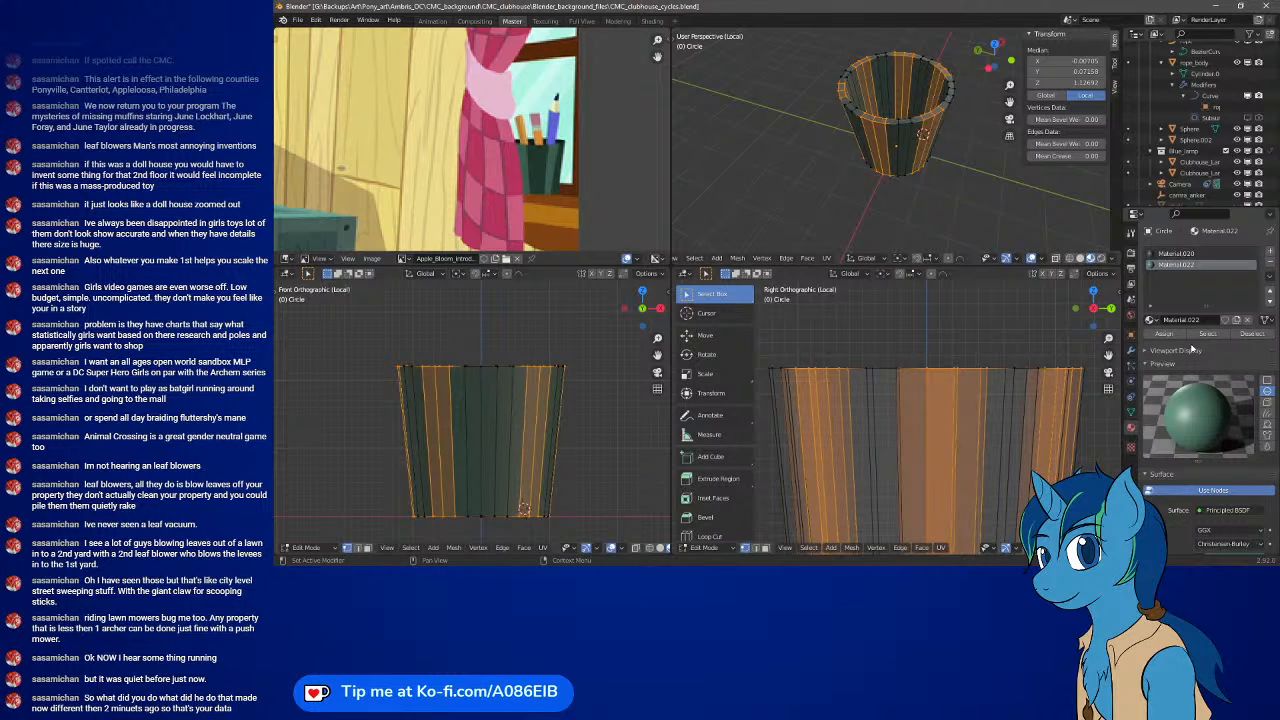
- Assign the lighter green Material.022 to the selected stripe faces, clear the selection and return to Object Mode
{"action": "left_click", "coordinate": [1188, 335]}
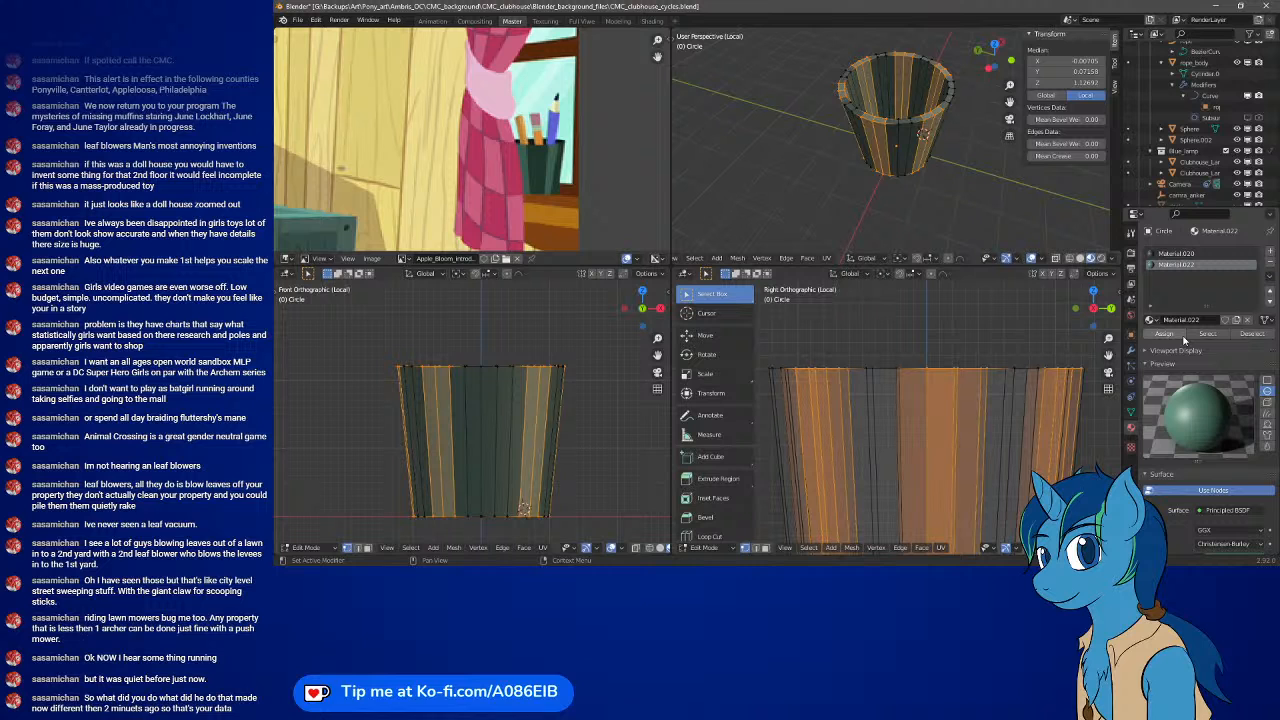
{"action": "middle_click_drag", "start_coordinate": [940, 190], "coordinate": [754, 194]}
{"action": "key", "text": "alt+a"}
{"action": "key", "text": "Tab"}
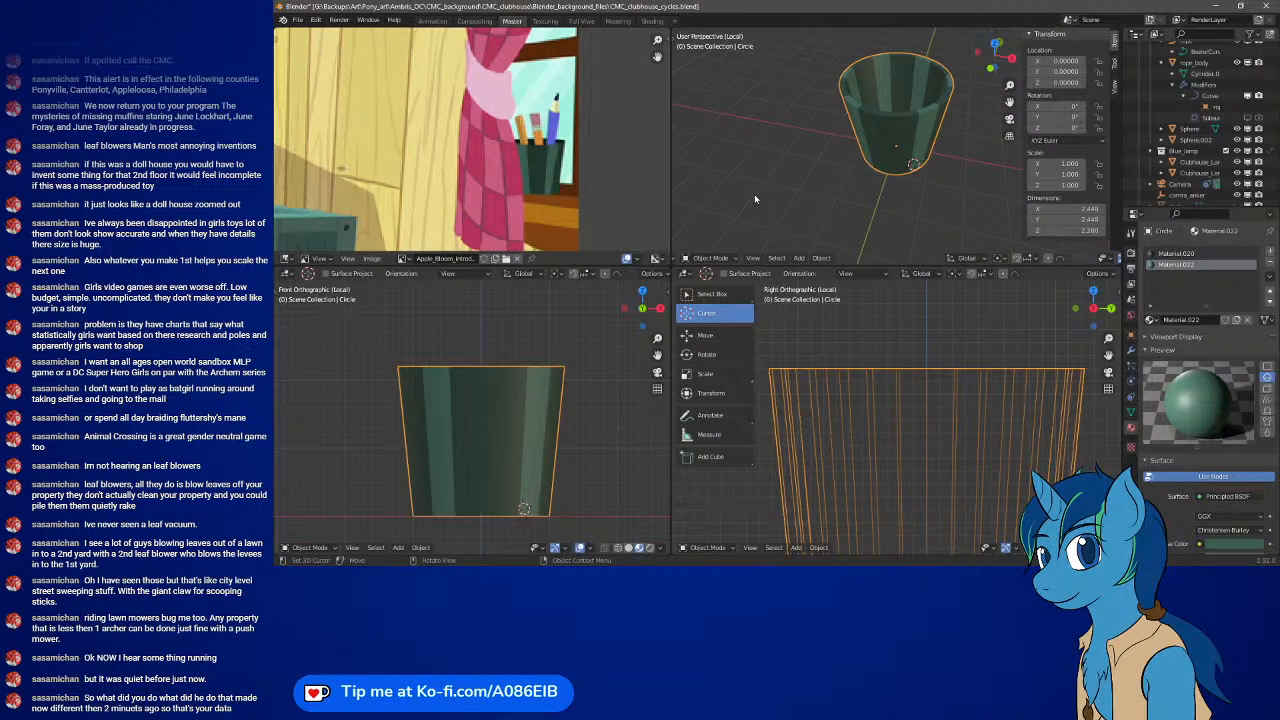
{"action": "middle_click_drag", "start_coordinate": [793, 145], "coordinate": [910, 127]}
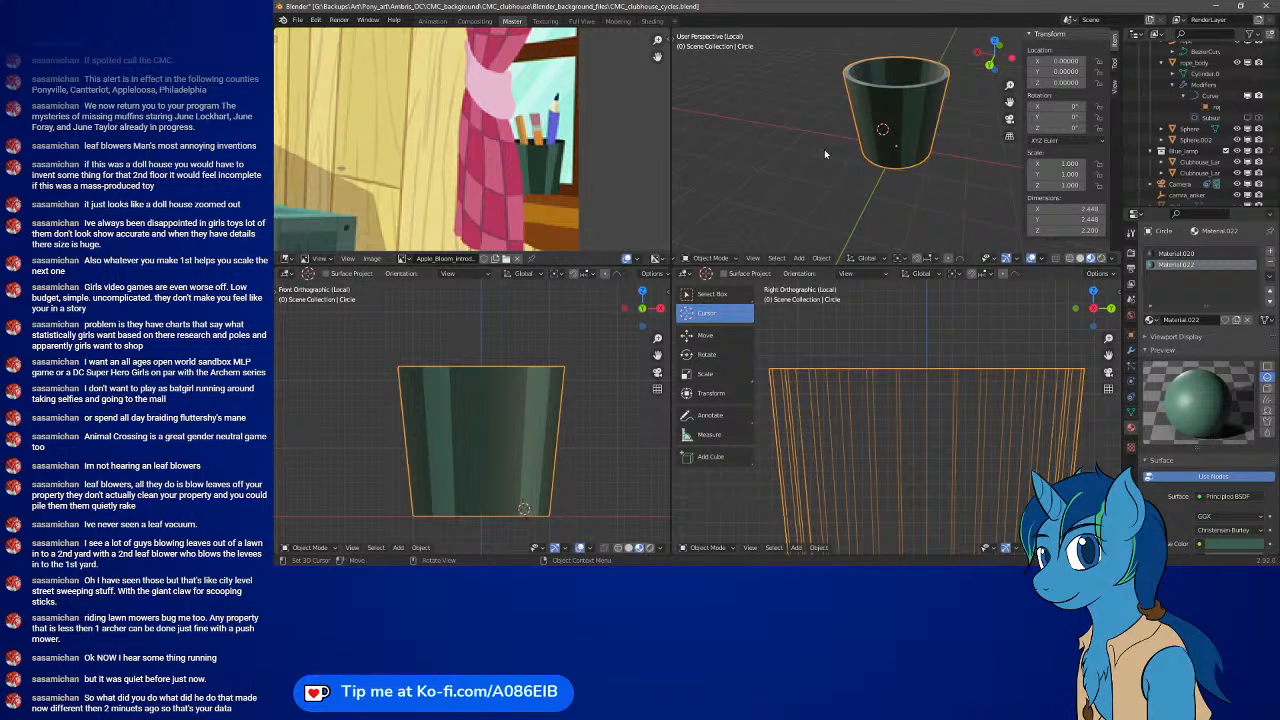
- Exit local view in the front viewport and show the whole clubhouse with the cup in front orthographic view
{"action": "scroll", "coordinate": [826, 150], "scroll_direction": "down", "scroll_amount": 2}
{"action": "scroll", "coordinate": [827, 146], "scroll_direction": "down", "scroll_amount": 3}
{"action": "scroll", "coordinate": [877, 402], "scroll_direction": "down", "scroll_amount": 6}
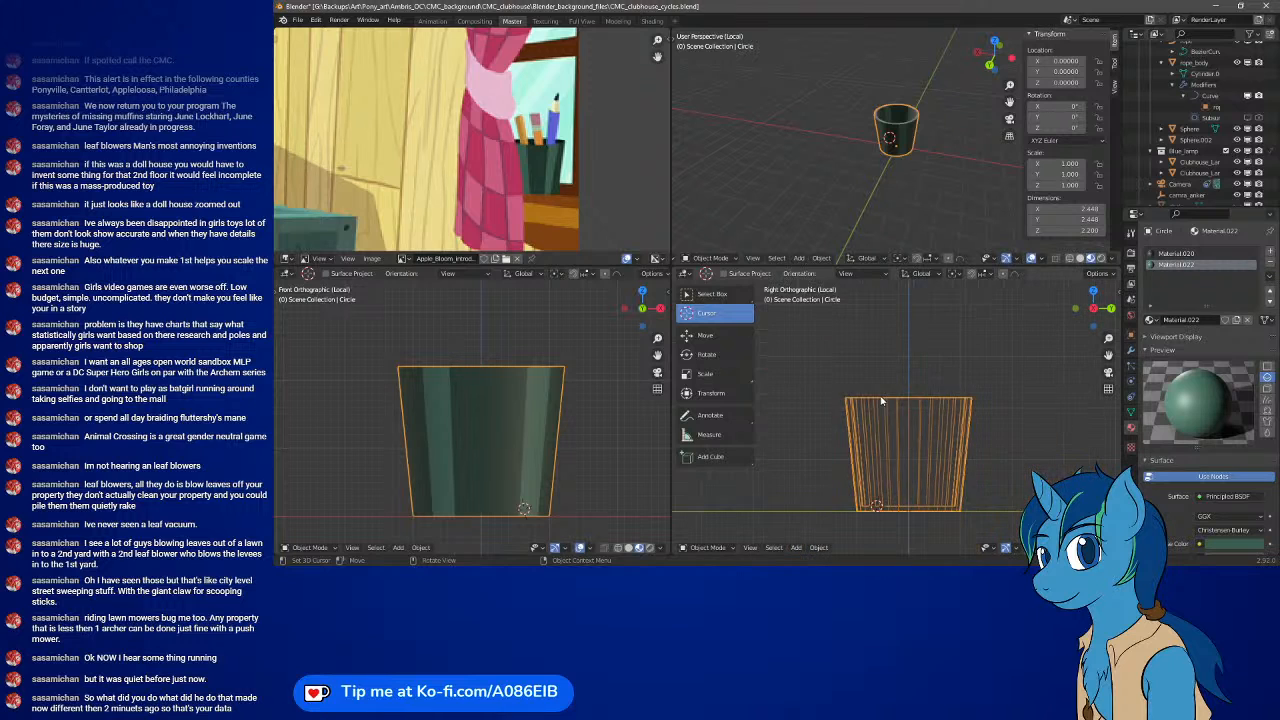
{"action": "scroll", "coordinate": [555, 456], "scroll_direction": "down", "scroll_amount": 3}
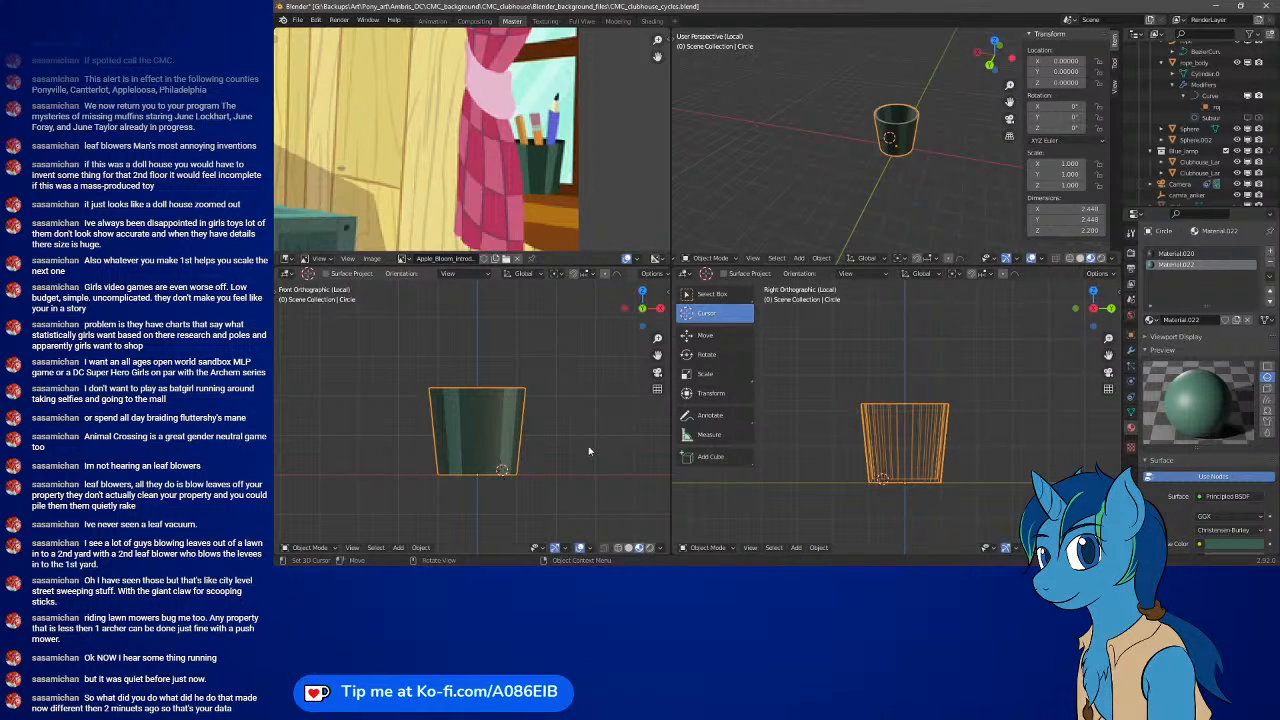
{"action": "scroll", "coordinate": [586, 451], "scroll_direction": "down", "scroll_amount": 2}
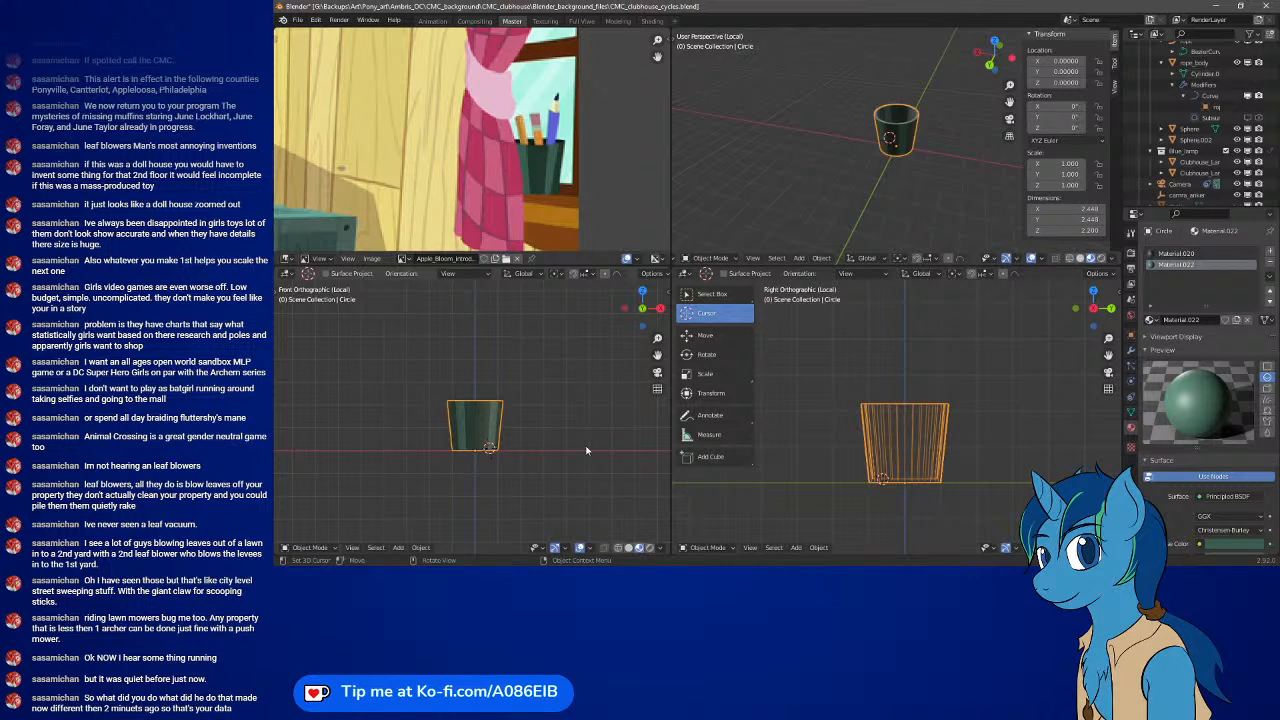
{"action": "key", "text": "KP_Divide"}
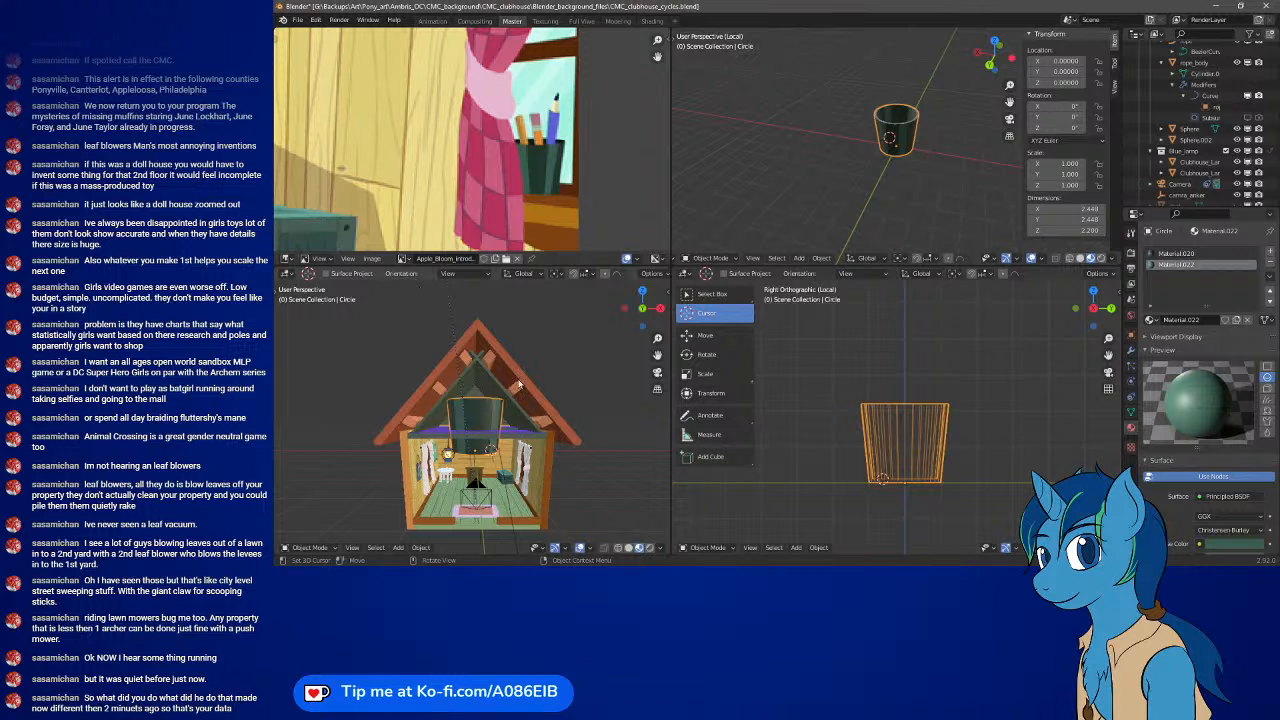
{"action": "key", "text": "KP_Decimal"}
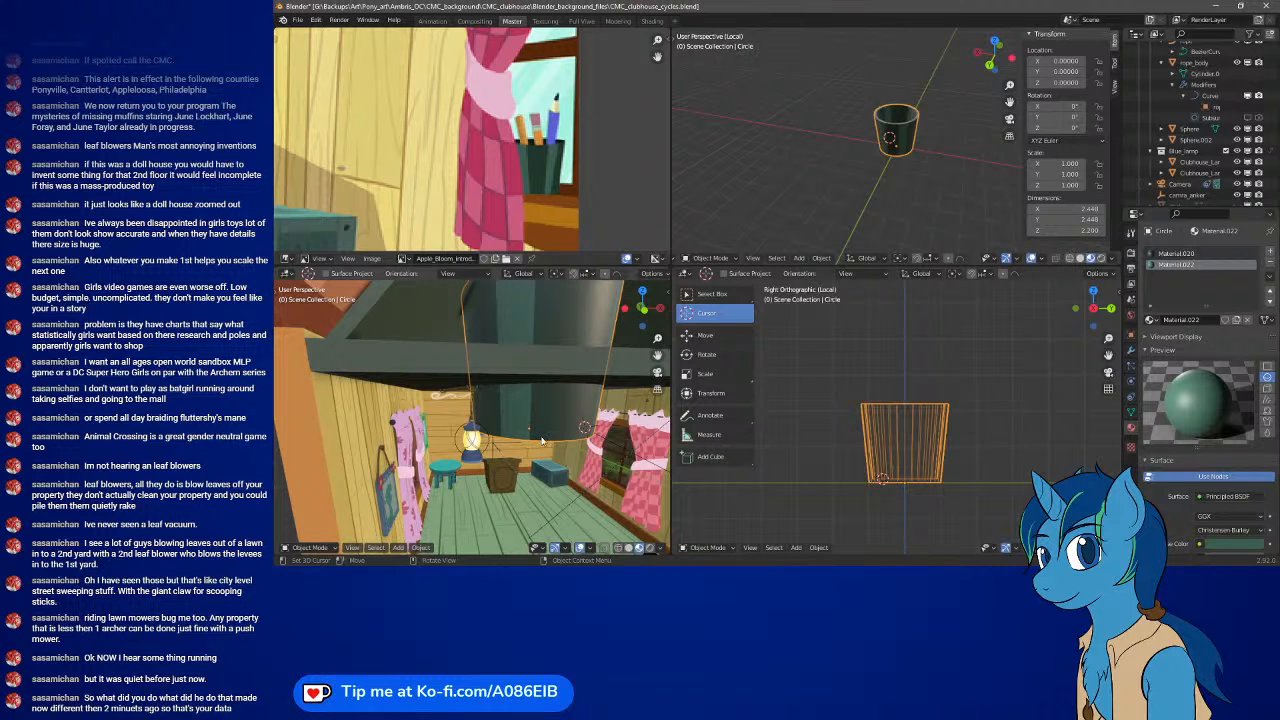
{"action": "scroll", "coordinate": [580, 434], "scroll_direction": "down", "scroll_amount": 7}
{"action": "middle_click_drag", "start_coordinate": [582, 434], "coordinate": [573, 443]}
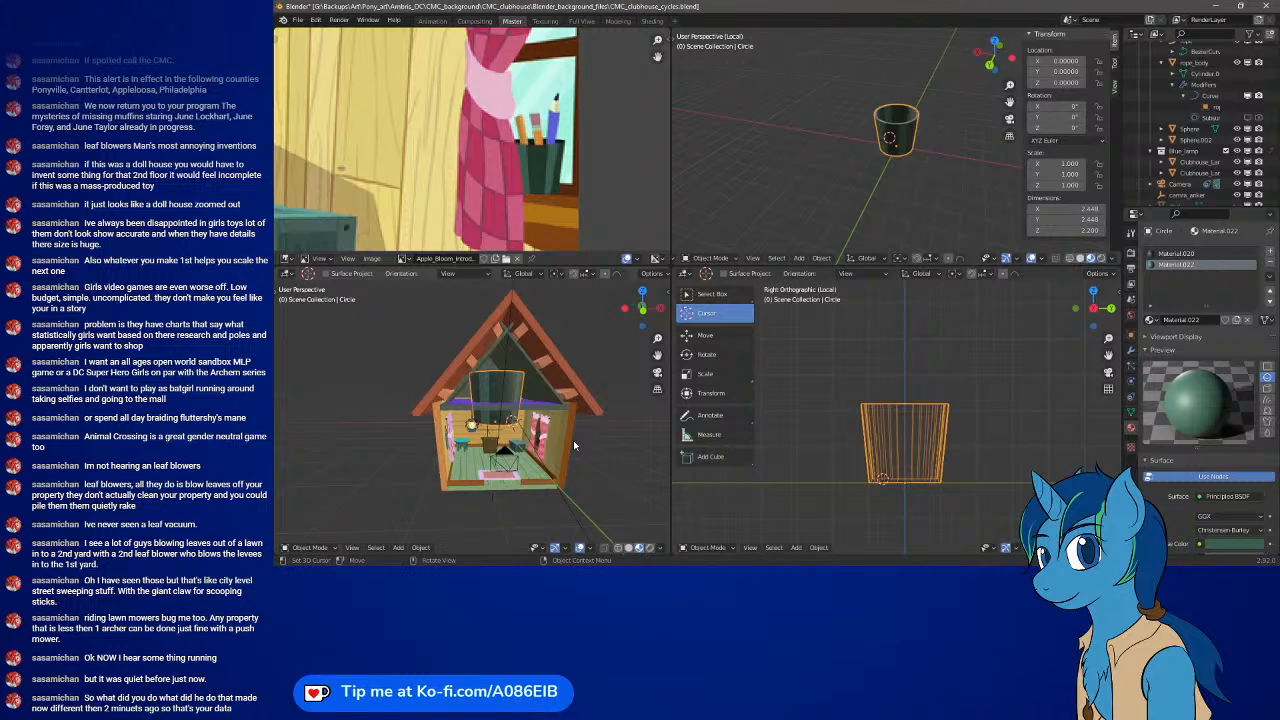
{"action": "key", "text": "KP_1"}
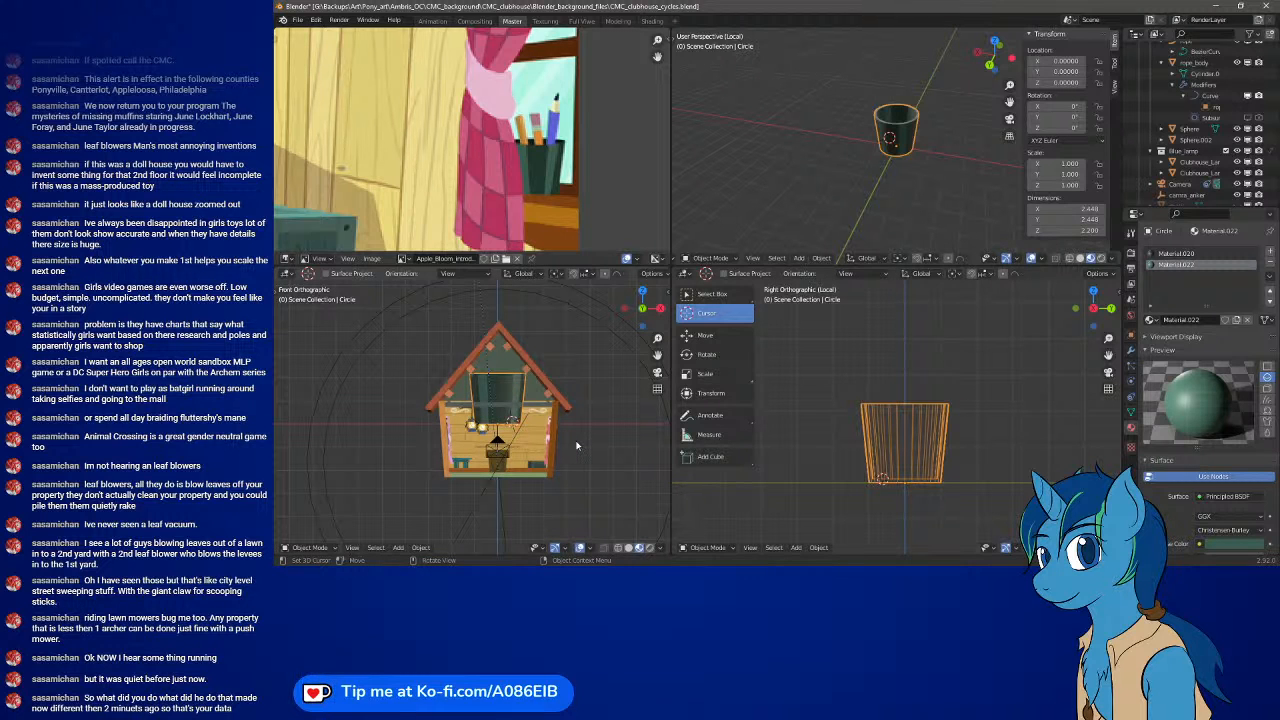
- Move the cup out beside the clubhouse to X -5, Z -2, and exit local view in the wireframe viewport
{"action": "key", "text": "g"}
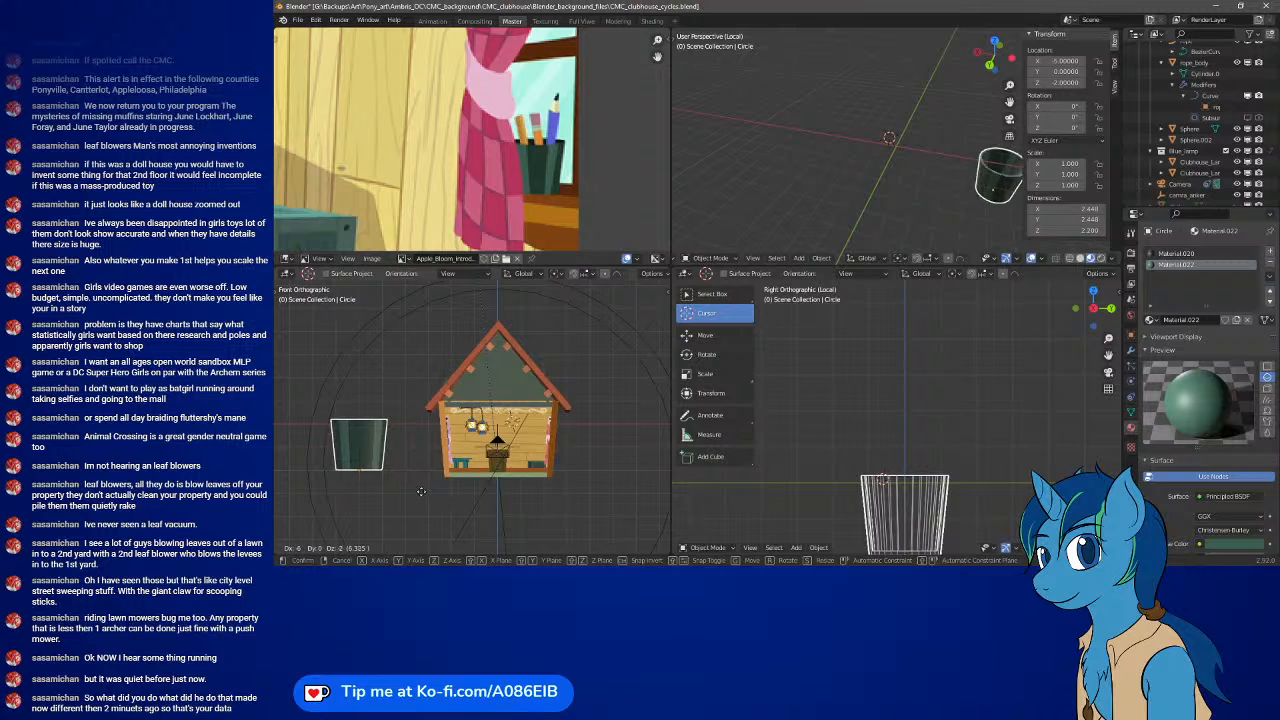
{"action": "left_click", "coordinate": [444, 493]}
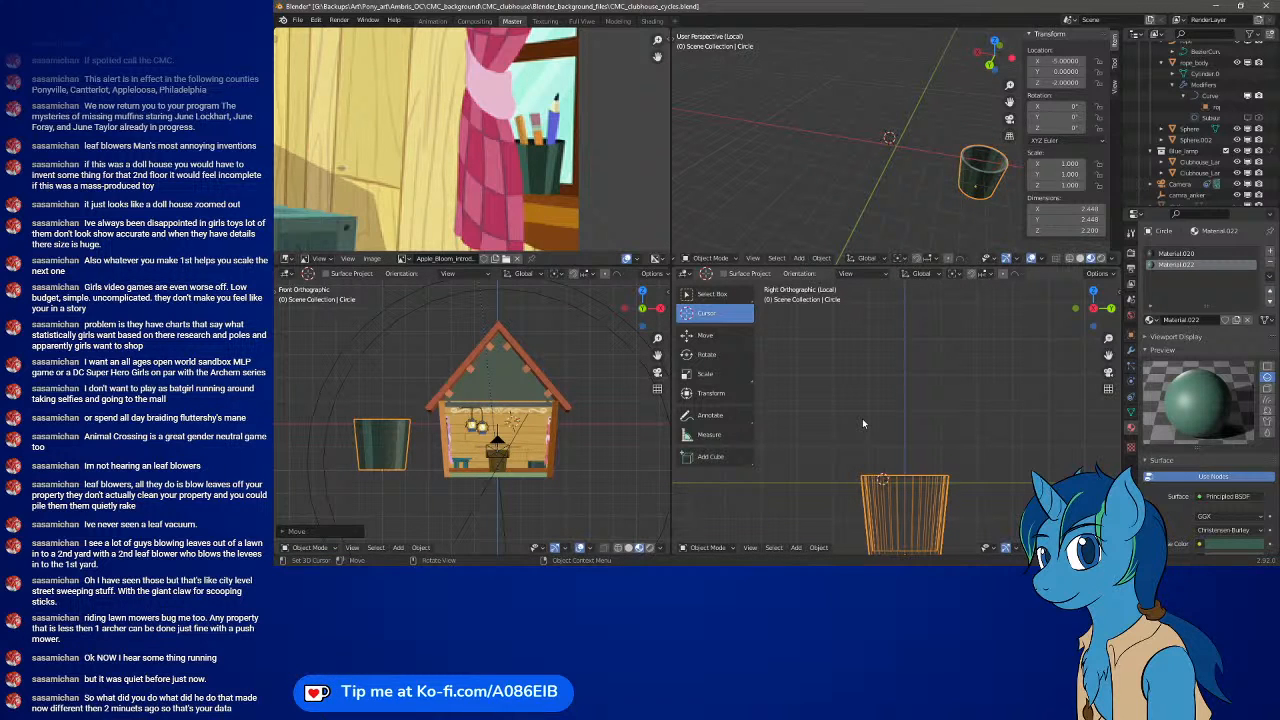
{"action": "key", "text": "KP_Divide"}
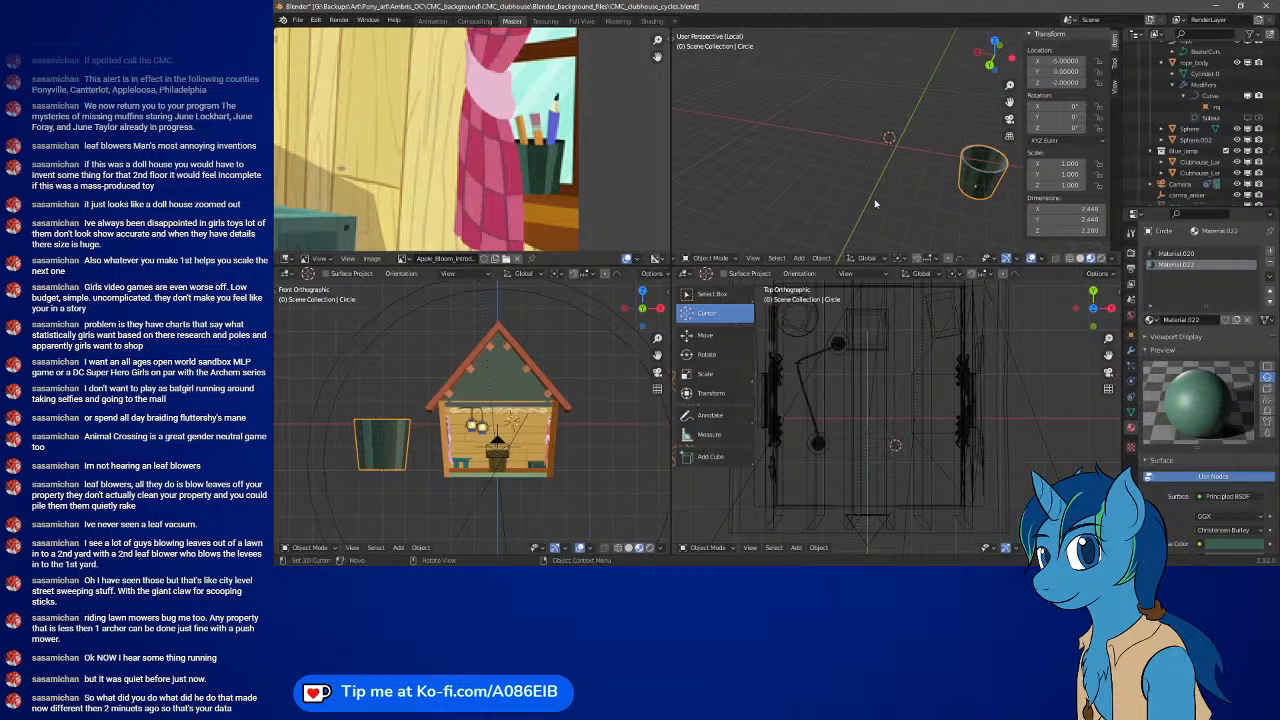
- Exit local view in the perspective viewport to bring back the clubhouse, and switch to the Select Box tool
{"action": "key", "text": "KP_Divide"}
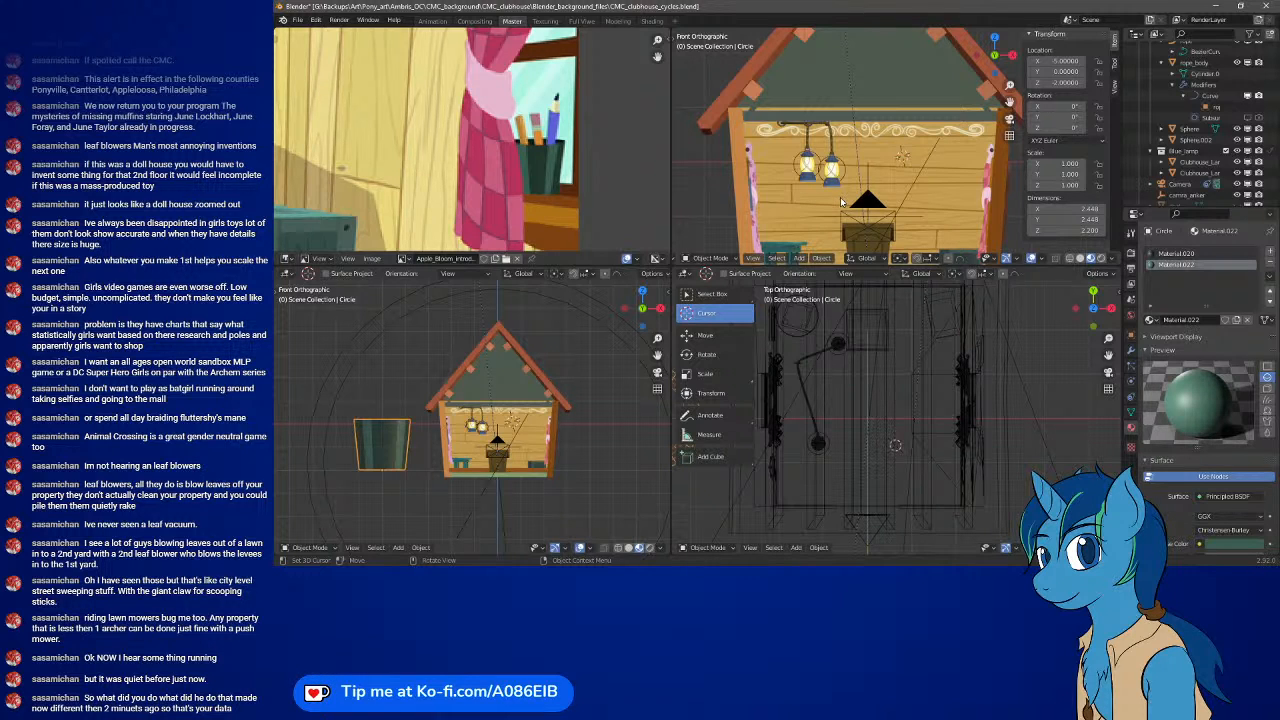
{"action": "key", "text": "w"}
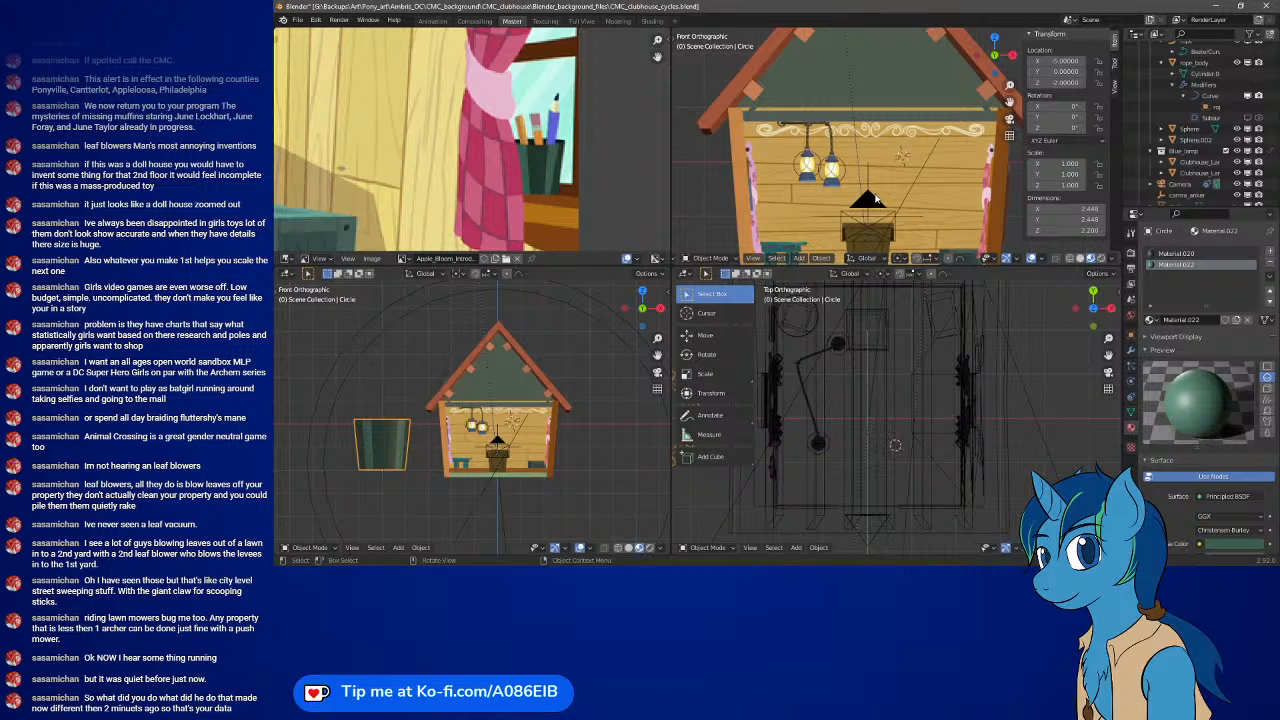
{"action": "left_click", "coordinate": [748, 295]}
{"action": "key", "text": "t"}
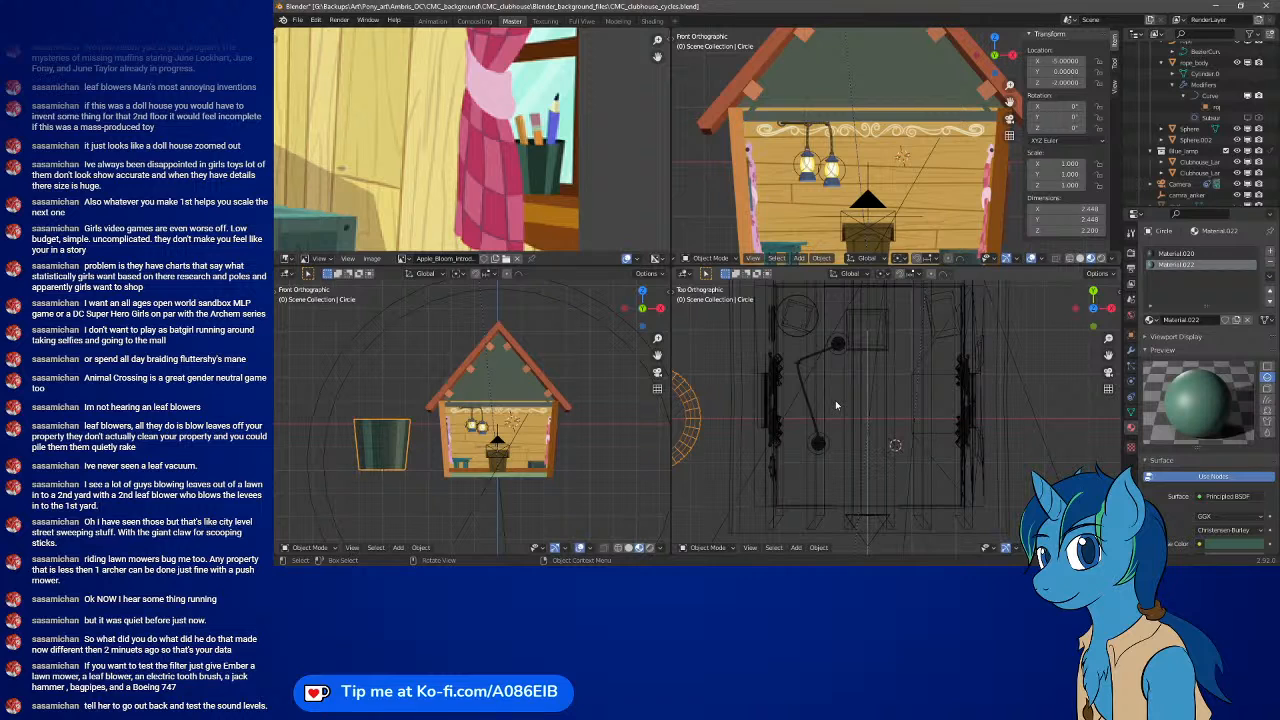
- Add a mesh cylinder at the 3D cursor and isolate it in local view in all three 3D viewports
{"action": "key", "text": "shift+a"}
{"action": "mouse_move", "coordinate": [884, 373]}
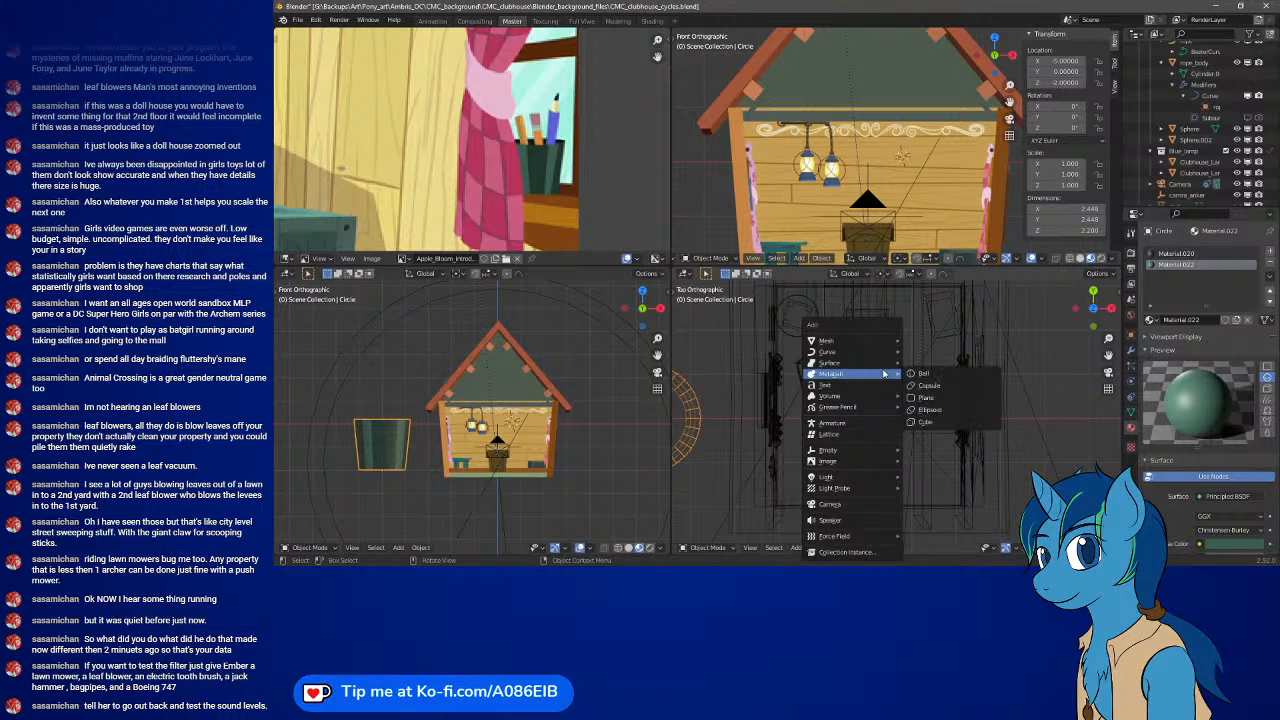
{"action": "mouse_move", "coordinate": [878, 351]}
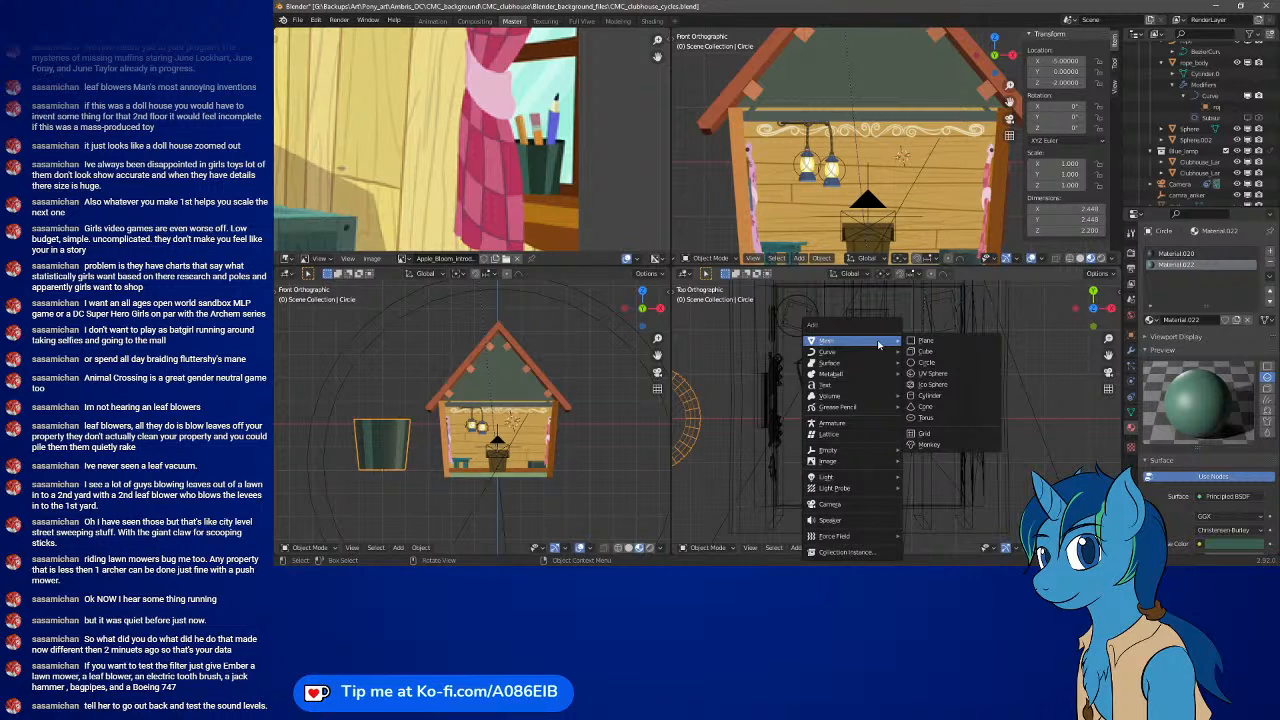
{"action": "left_click", "coordinate": [938, 395]}
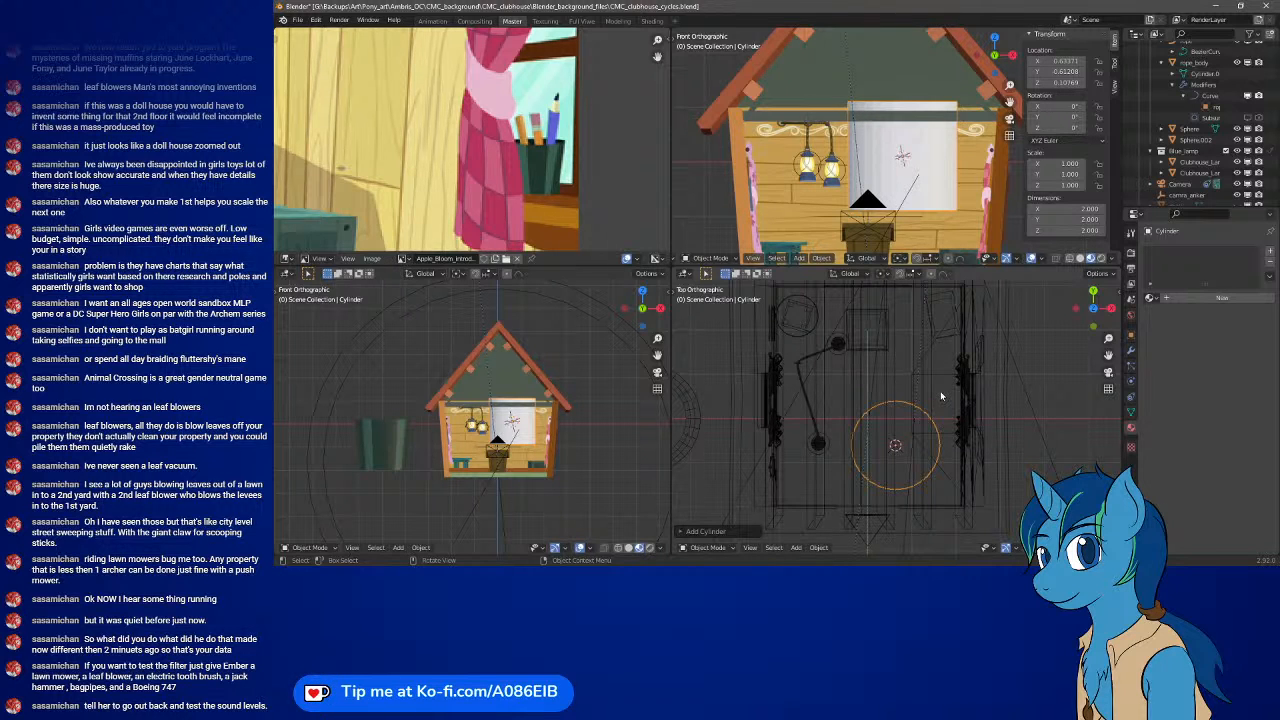
{"action": "key", "text": "KP_Divide"}
{"action": "key", "text": "KP_Divide"}
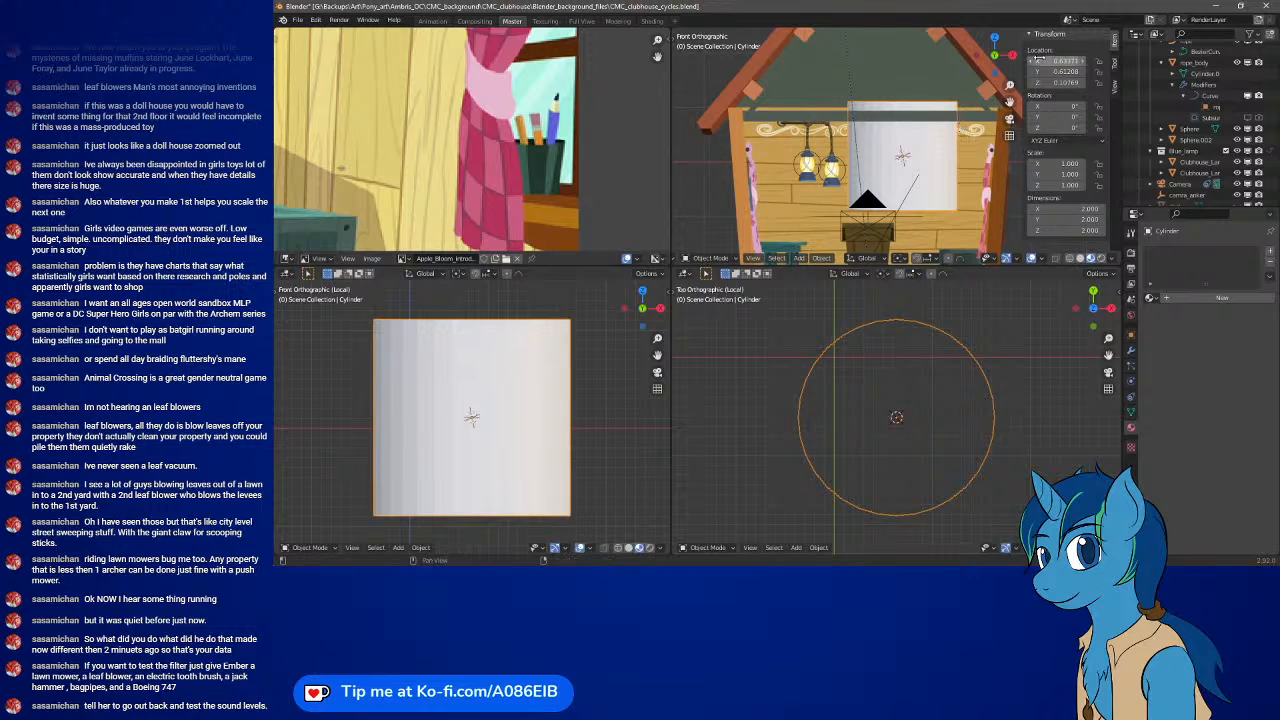
{"action": "key", "text": "KP_Divide"}
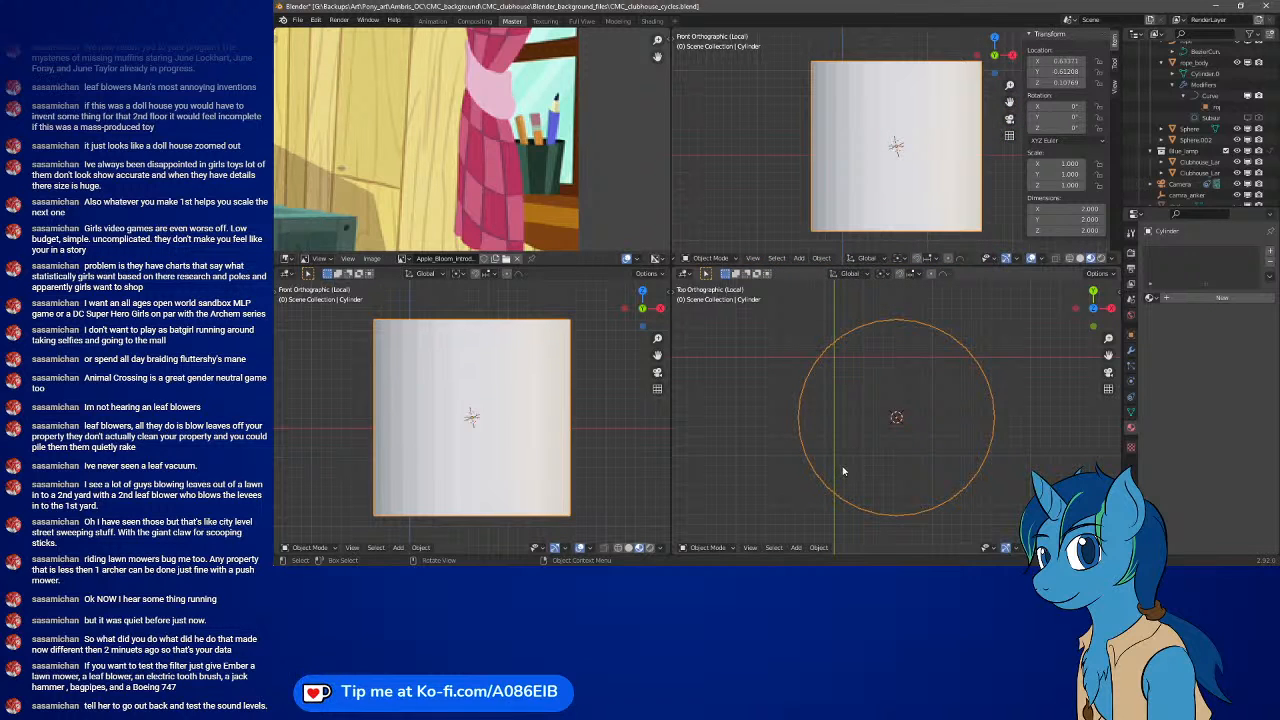
{"action": "mouse_move", "coordinate": [890, 114]}
{"action": "middle_mouse_down"}
{"action": "mouse_move", "coordinate": [879, 173]}
{"action": "mouse_move", "coordinate": [781, 224]}
{"action": "mouse_move", "coordinate": [743, 130]}
{"action": "mouse_move", "coordinate": [943, 146]}
{"action": "middle_mouse_up"}
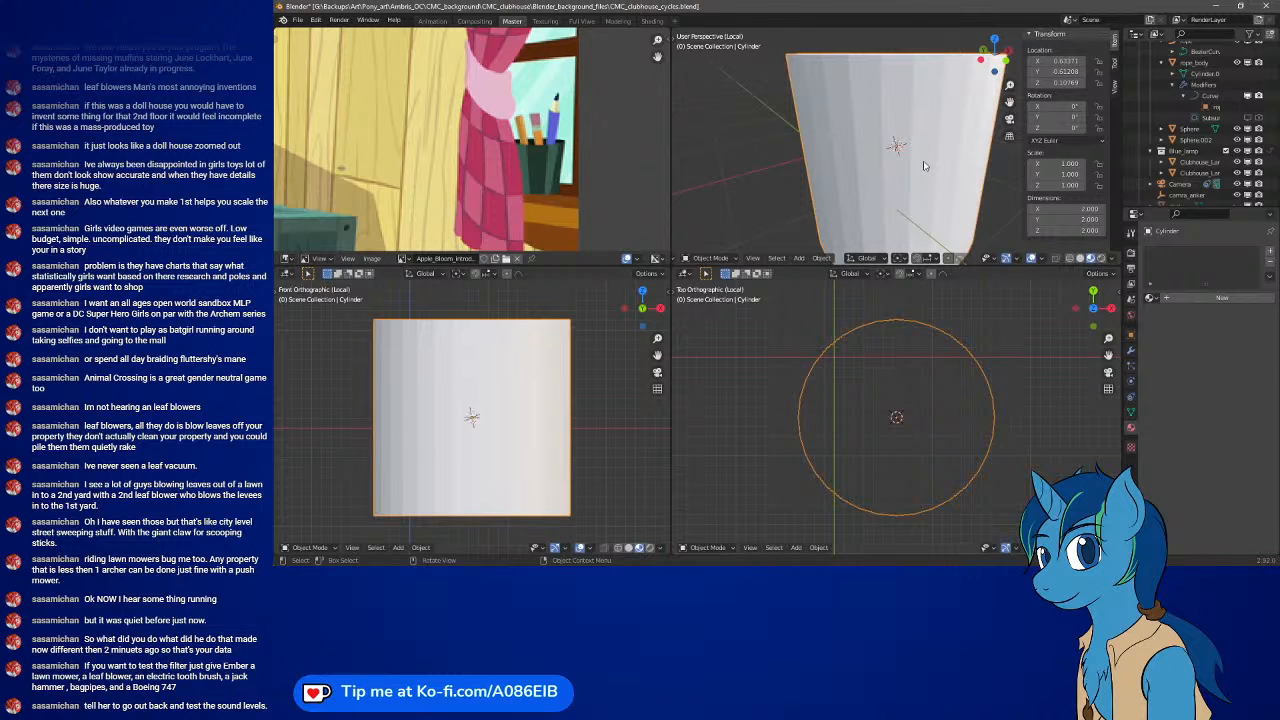
- Set the 3D cursor's rotation values W, X, Y and Z to 0
{"action": "left_click", "coordinate": [1117, 89]}
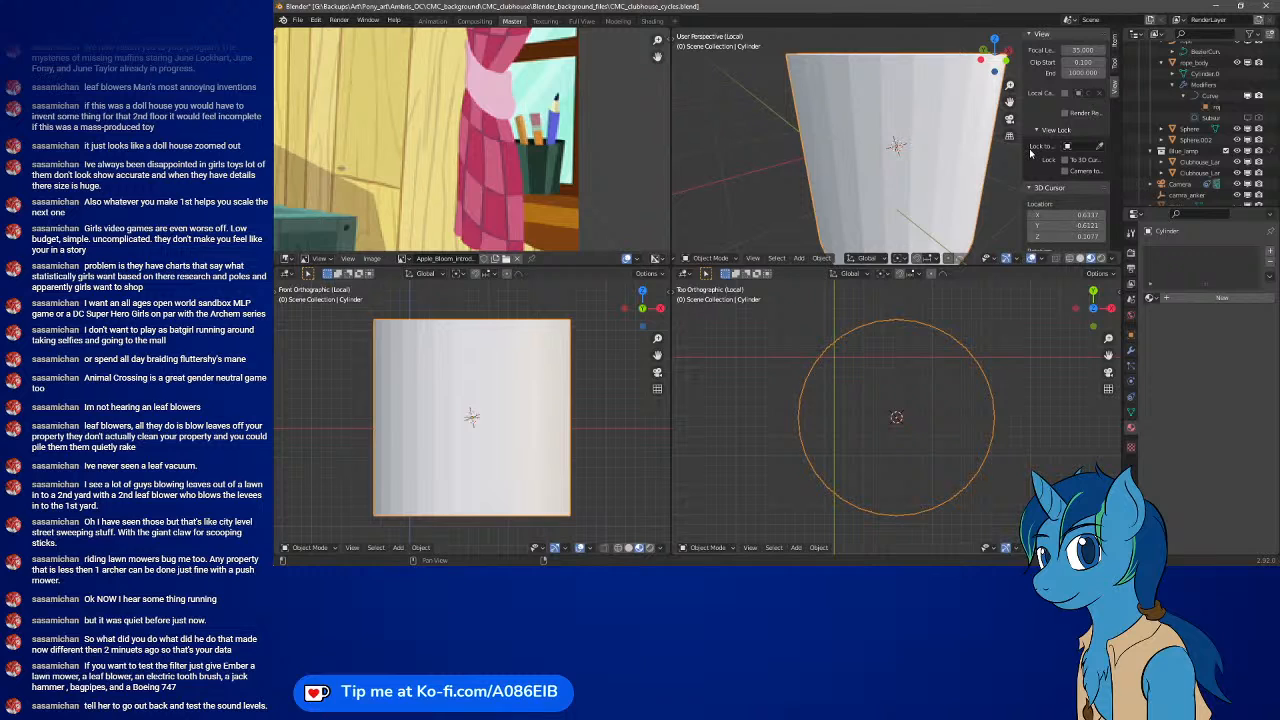
{"action": "scroll", "coordinate": [1031, 152], "scroll_direction": "down", "scroll_amount": 4}
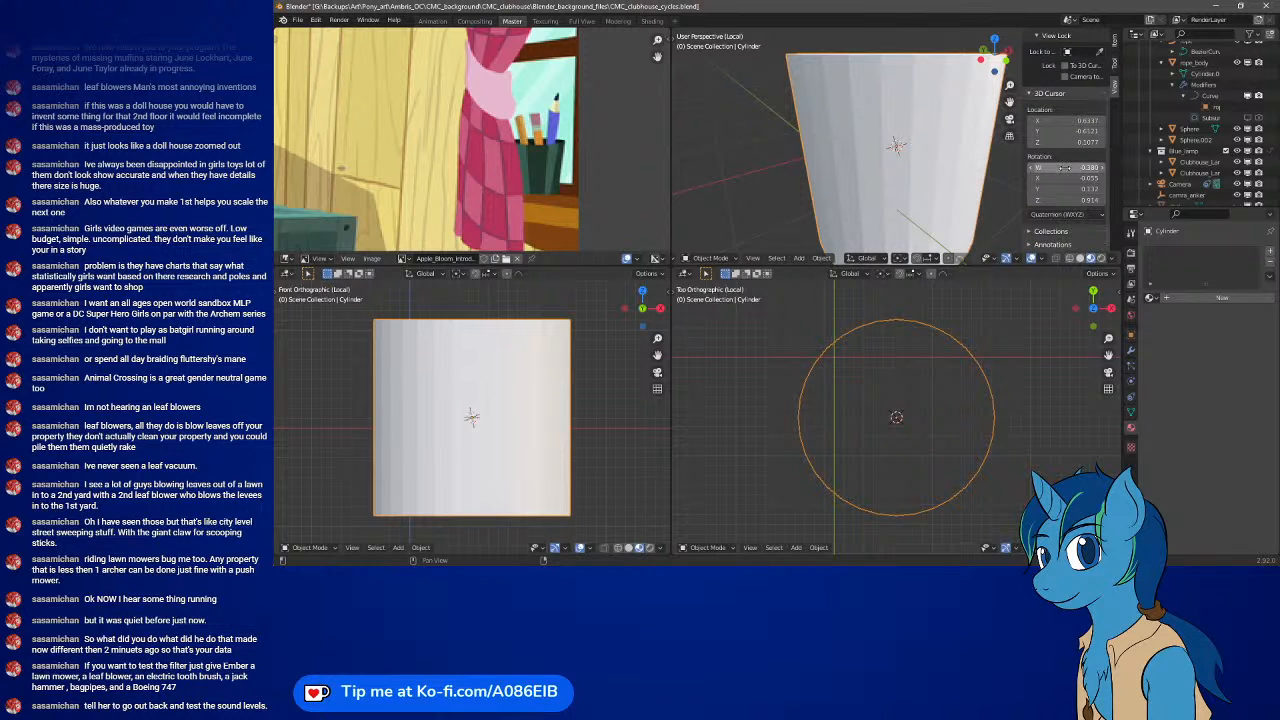
{"action": "left_click", "coordinate": [1064, 167]}
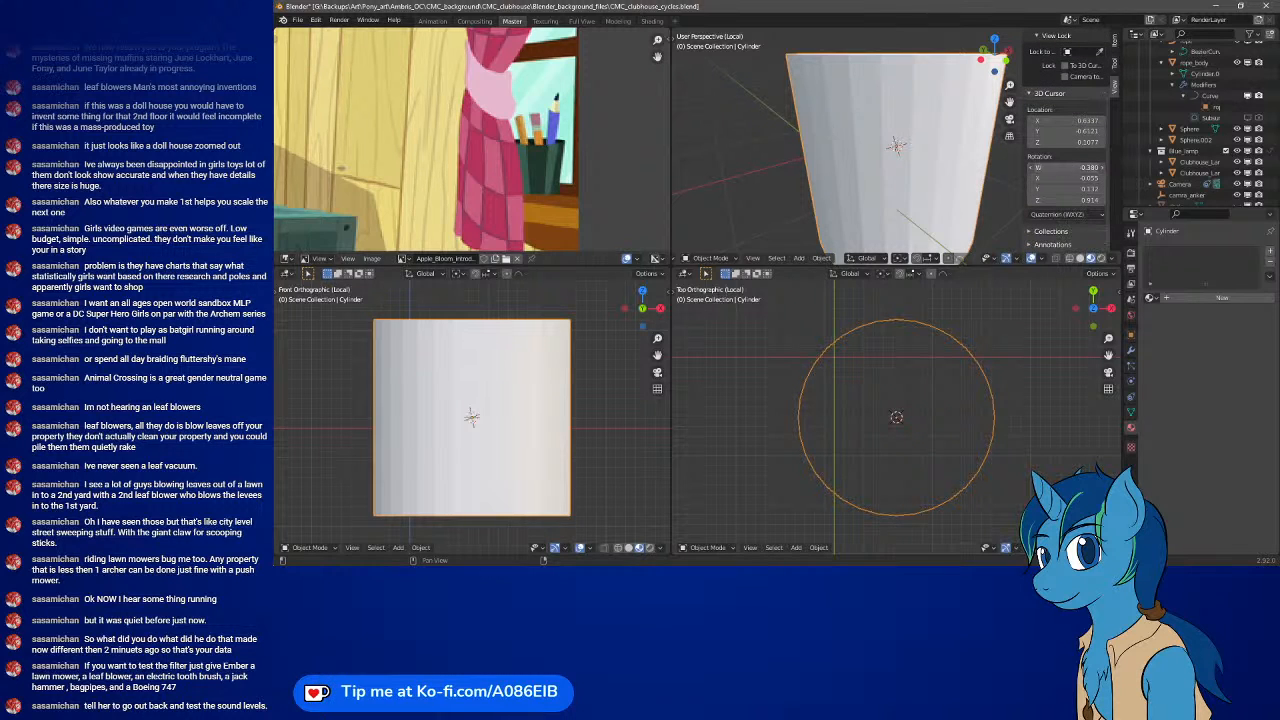
{"action": "type", "text": "000"}
{"action": "left_click", "coordinate": [1063, 178]}
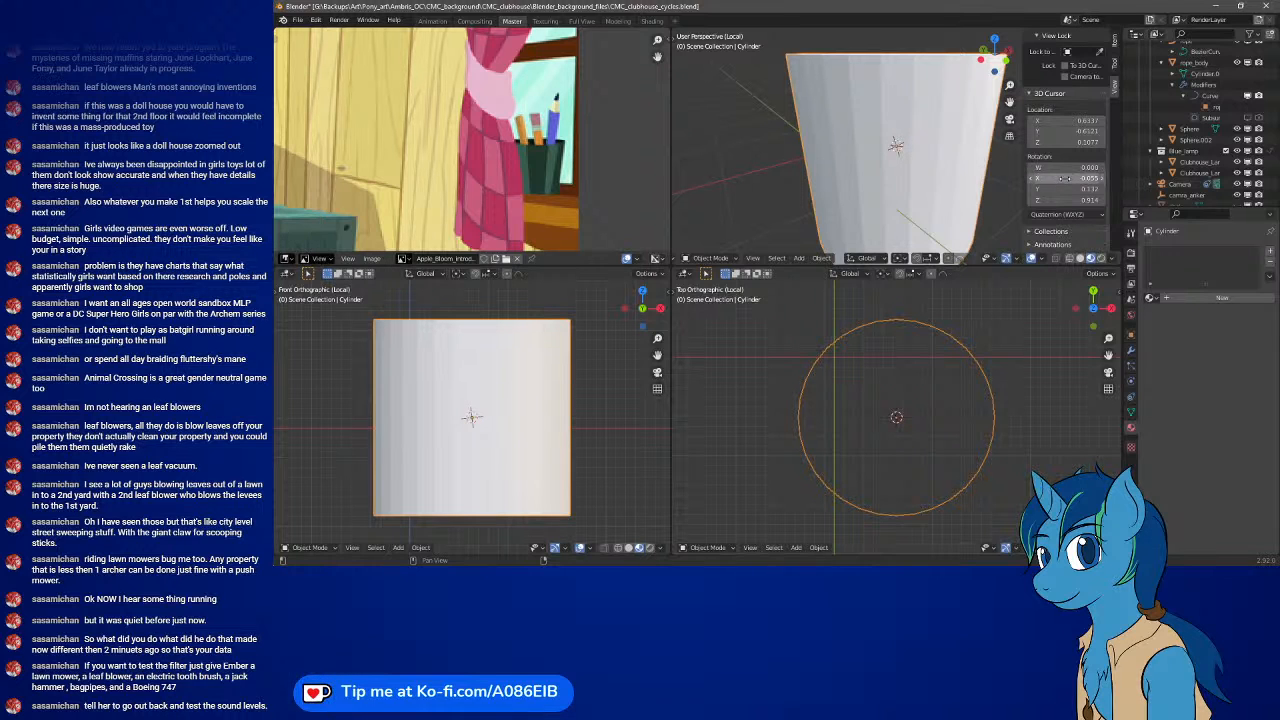
{"action": "type", "text": "0"}
{"action": "key", "text": "Return"}
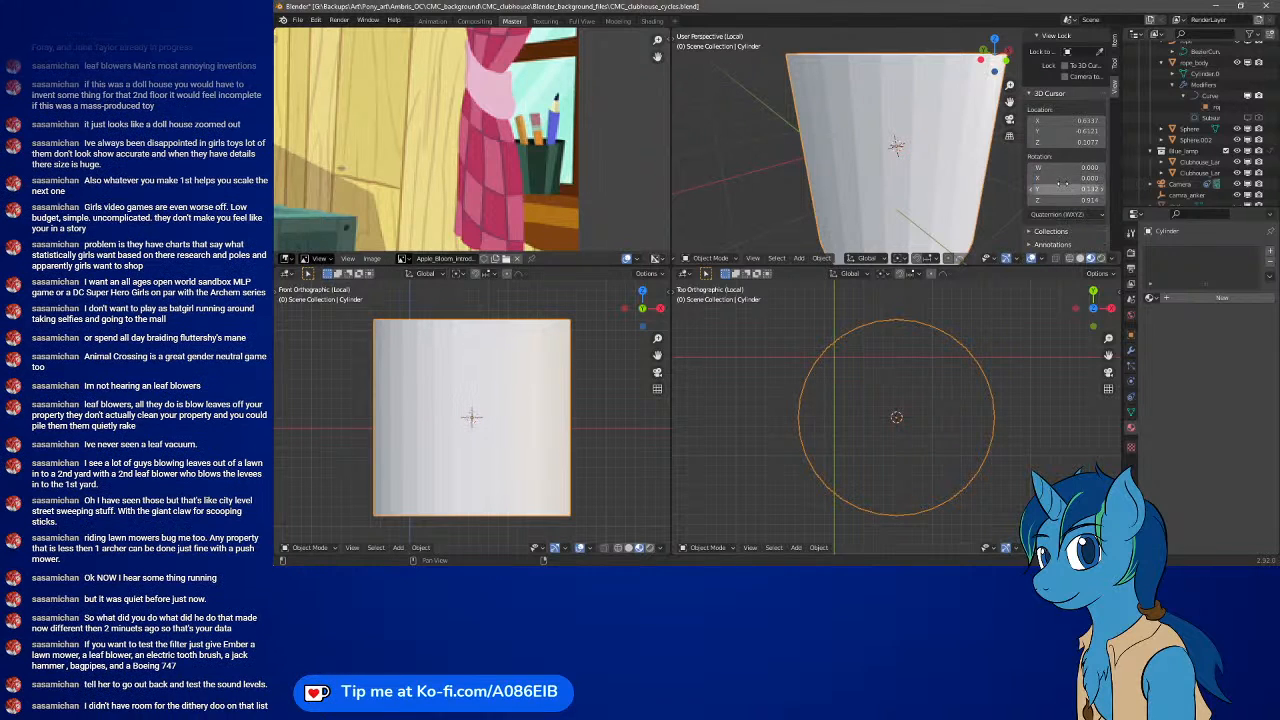
{"action": "left_click", "coordinate": [1062, 188]}
{"action": "type", "text": "0"}
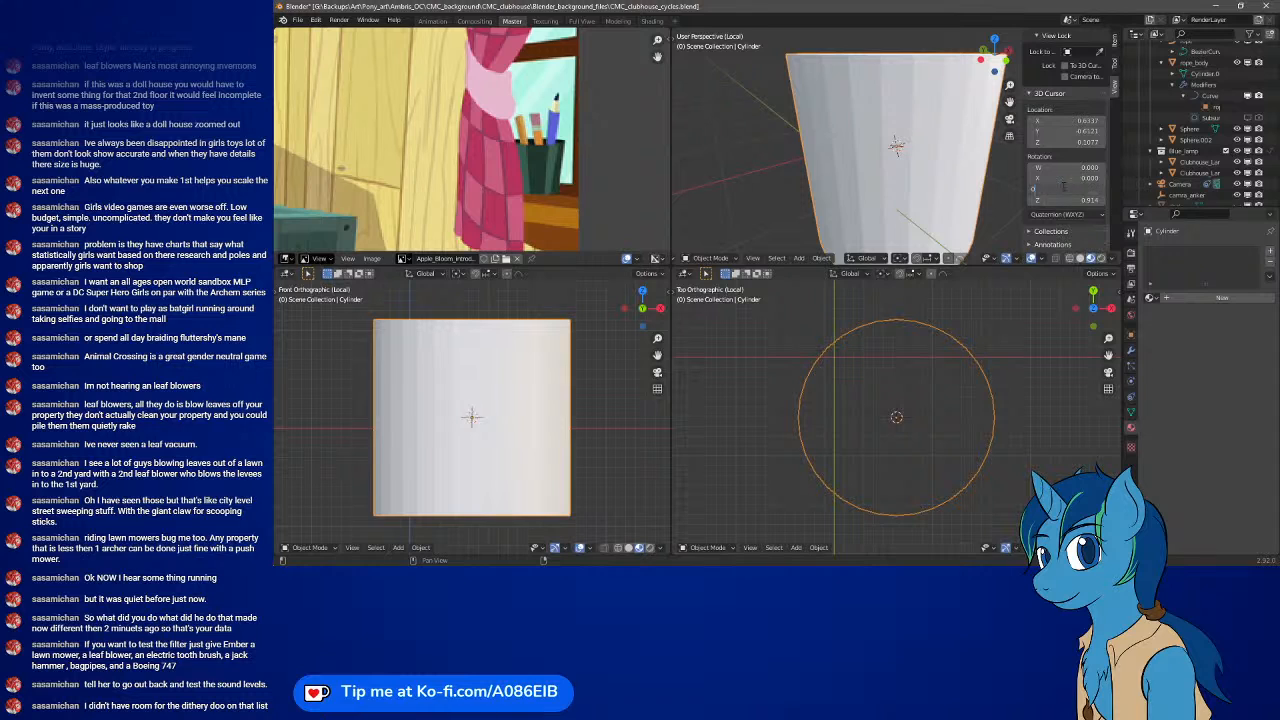
{"action": "key", "text": "Return"}
{"action": "left_click", "coordinate": [1062, 199]}
{"action": "type", "text": "0"}
{"action": "key", "text": "Return"}
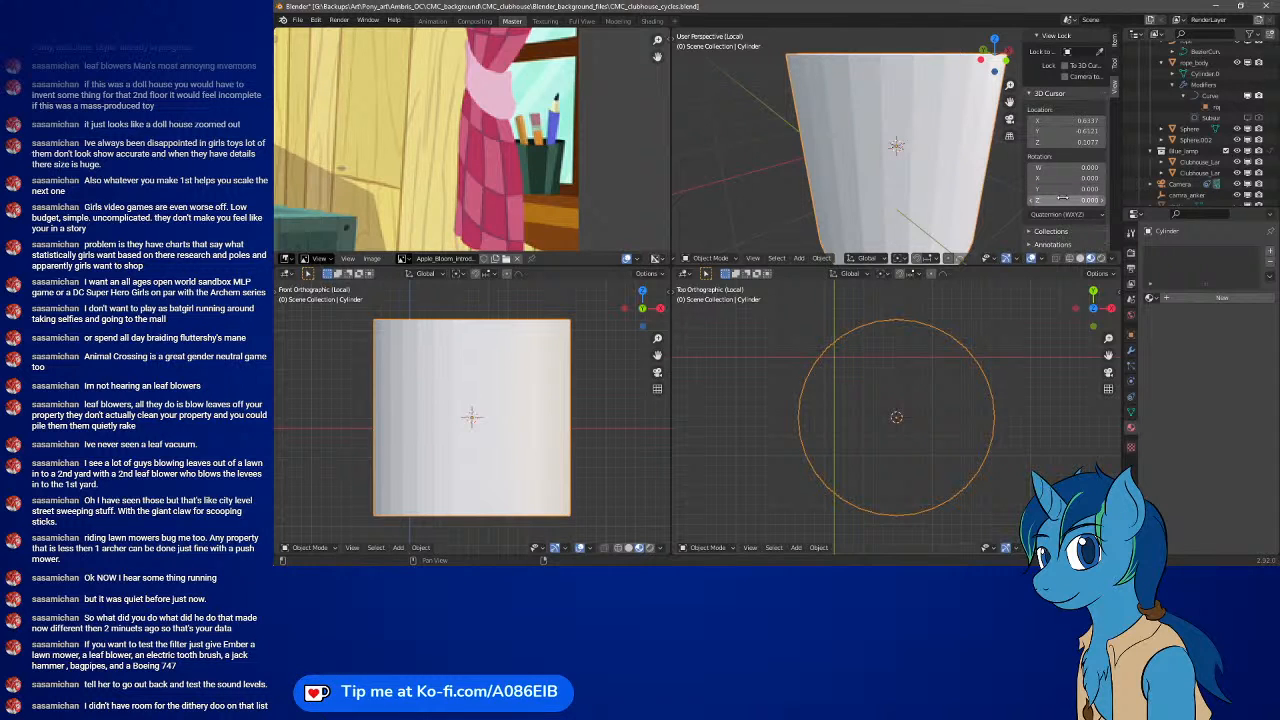
- Set the 3D cursor's location to 0 on the Z, Y and X axes
{"action": "left_click", "coordinate": [1066, 142]}
{"action": "type", "text": "0"}
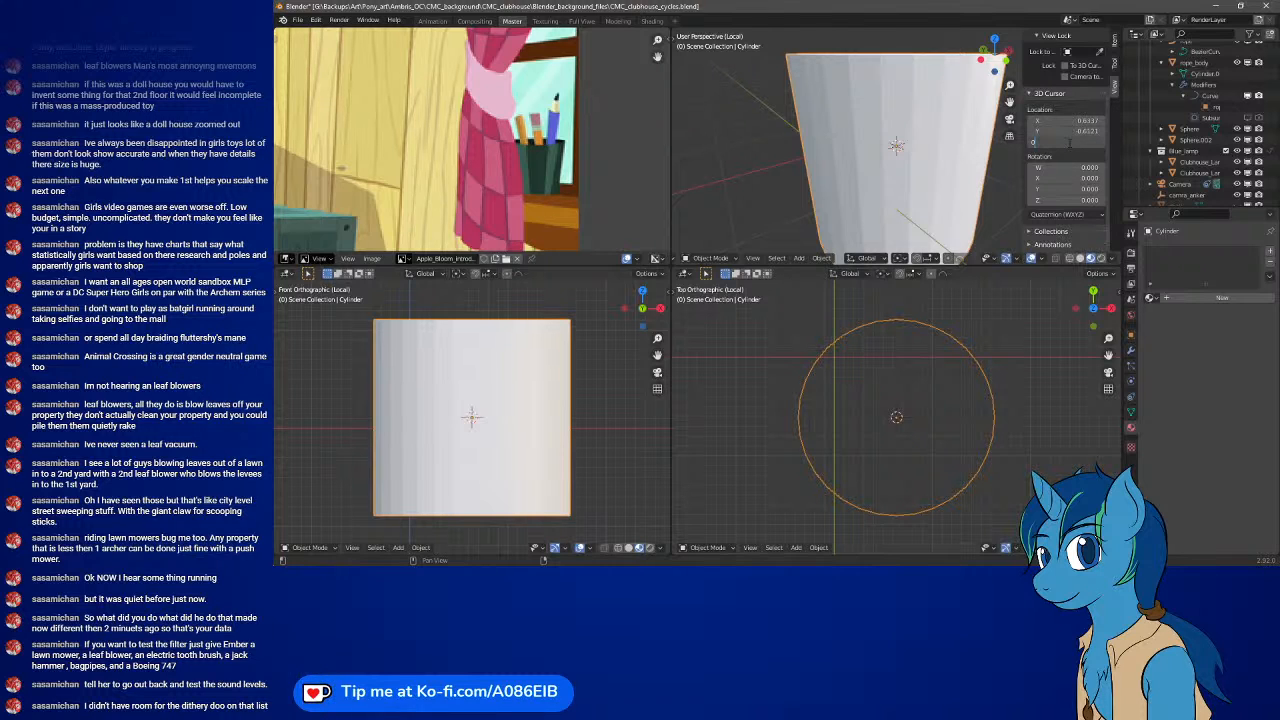
{"action": "key", "text": "Return"}
{"action": "left_click", "coordinate": [1078, 131]}
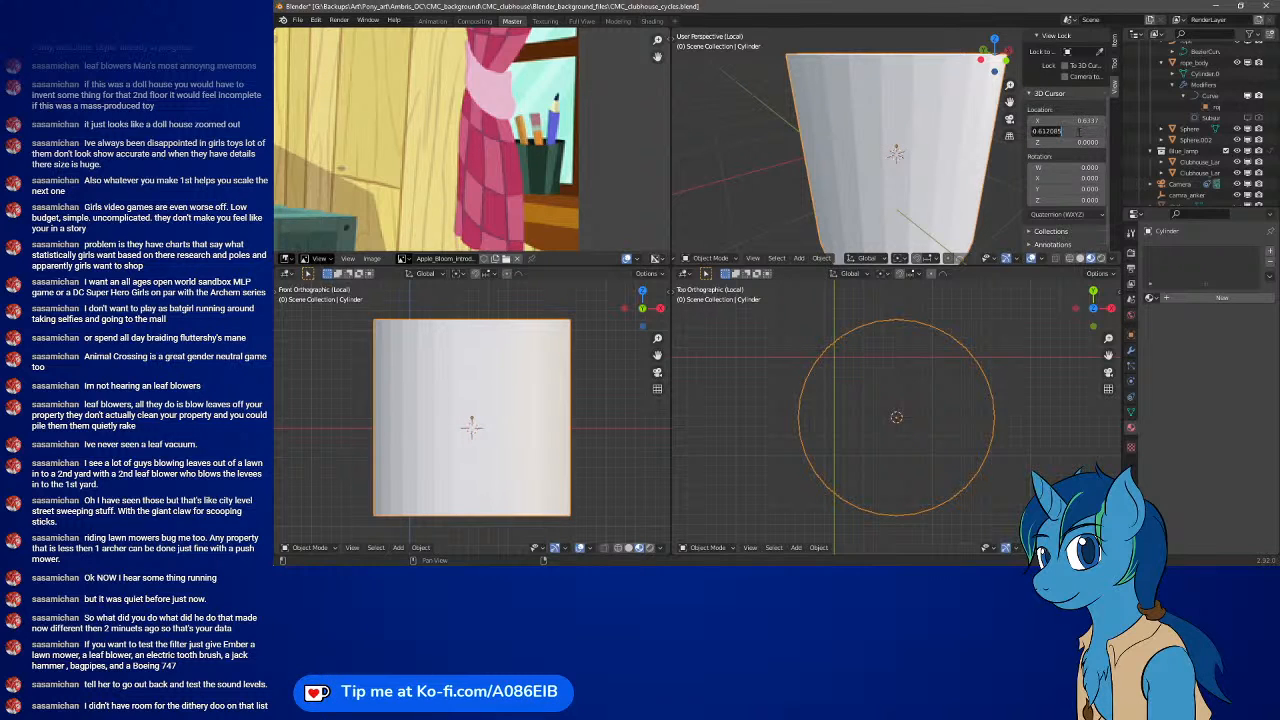
{"action": "type", "text": "0"}
{"action": "key", "text": "Return"}
{"action": "left_click", "coordinate": [1079, 121]}
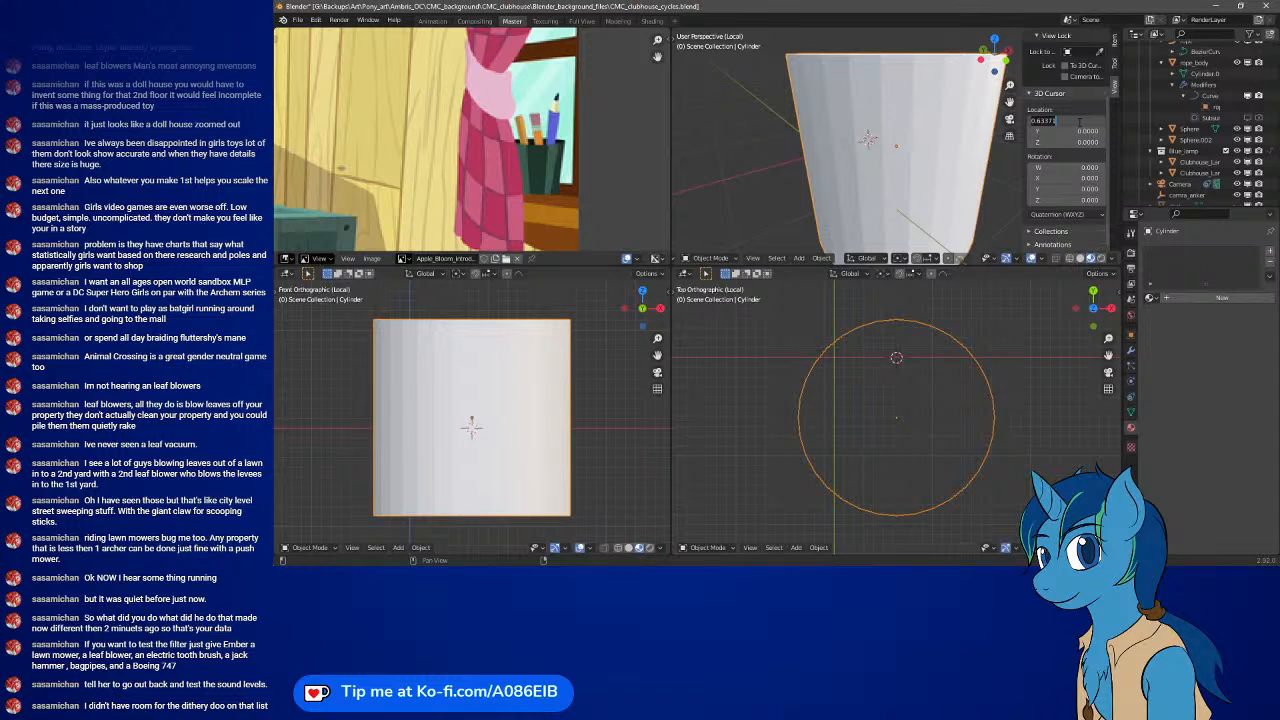
{"action": "type", "text": "0"}
{"action": "key", "text": "Return"}
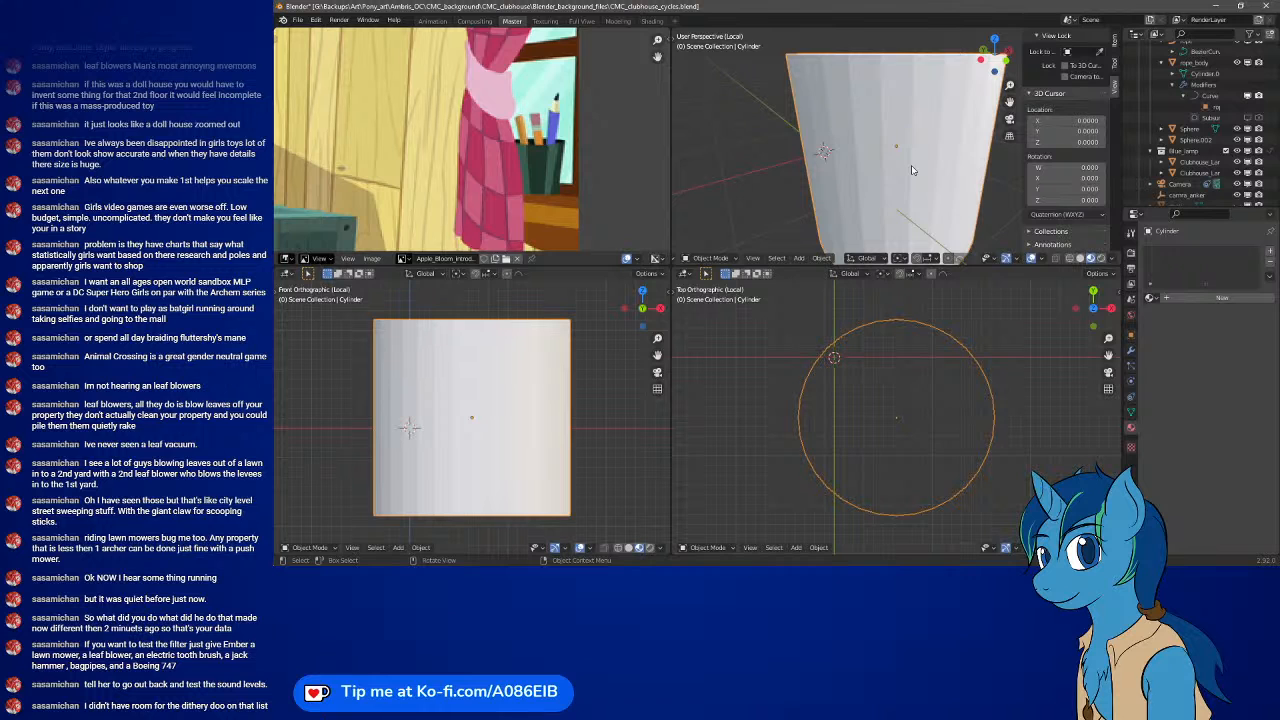
- Snap the cylinder to the 3D cursor at the world origin and enter Edit Mode on it
{"action": "scroll", "coordinate": [880, 178], "scroll_direction": "down", "scroll_amount": 5}
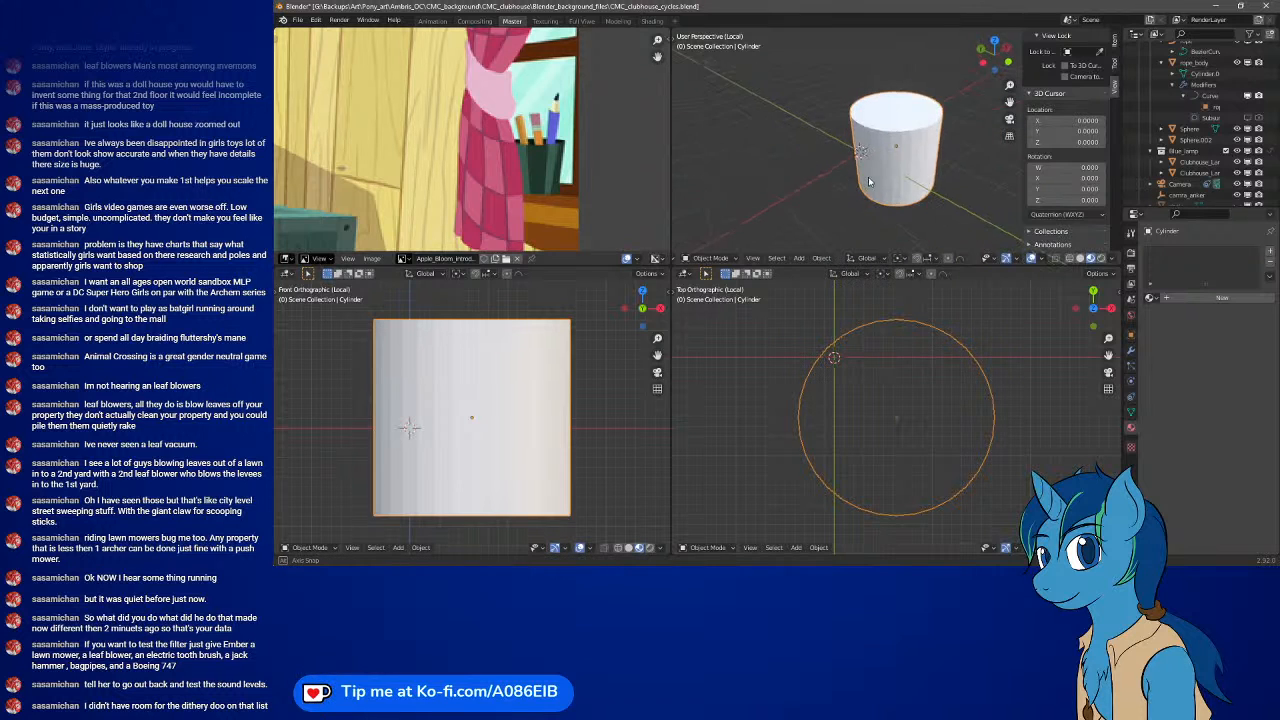
{"action": "middle_click_drag", "start_coordinate": [869, 182], "coordinate": [812, 169]}
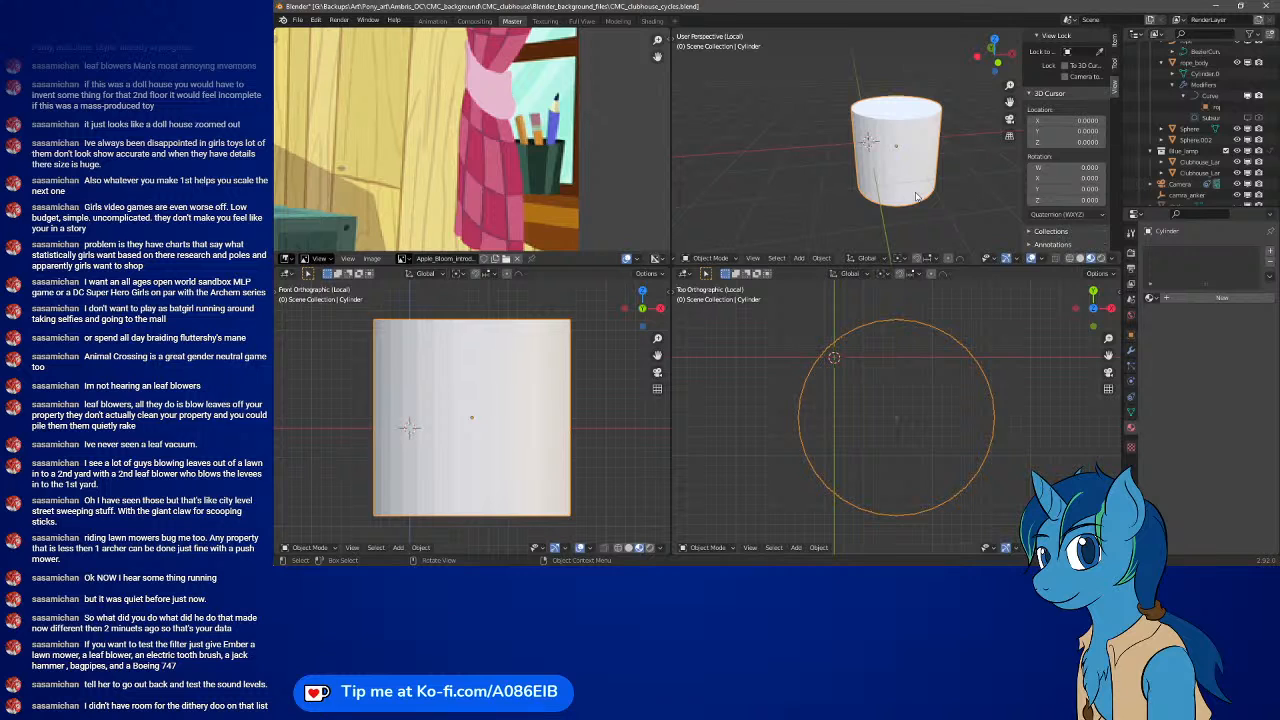
{"action": "key", "text": "shift+s"}
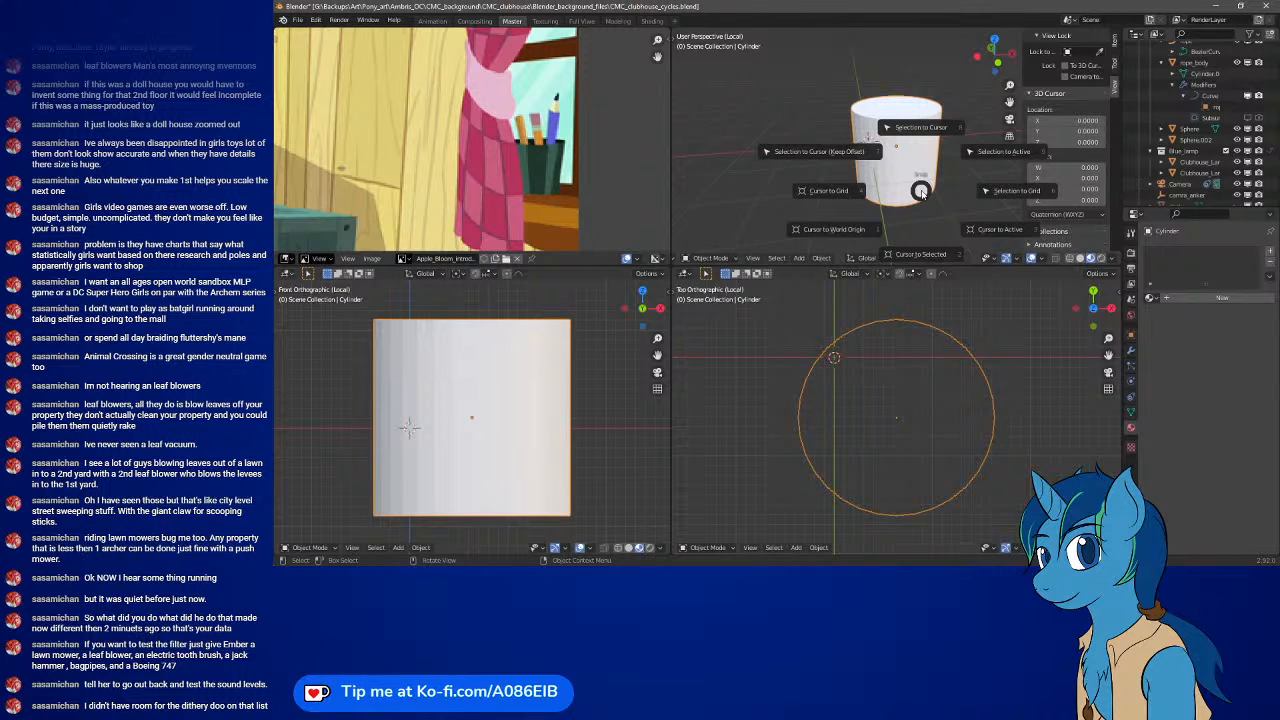
{"action": "left_click", "coordinate": [925, 138]}
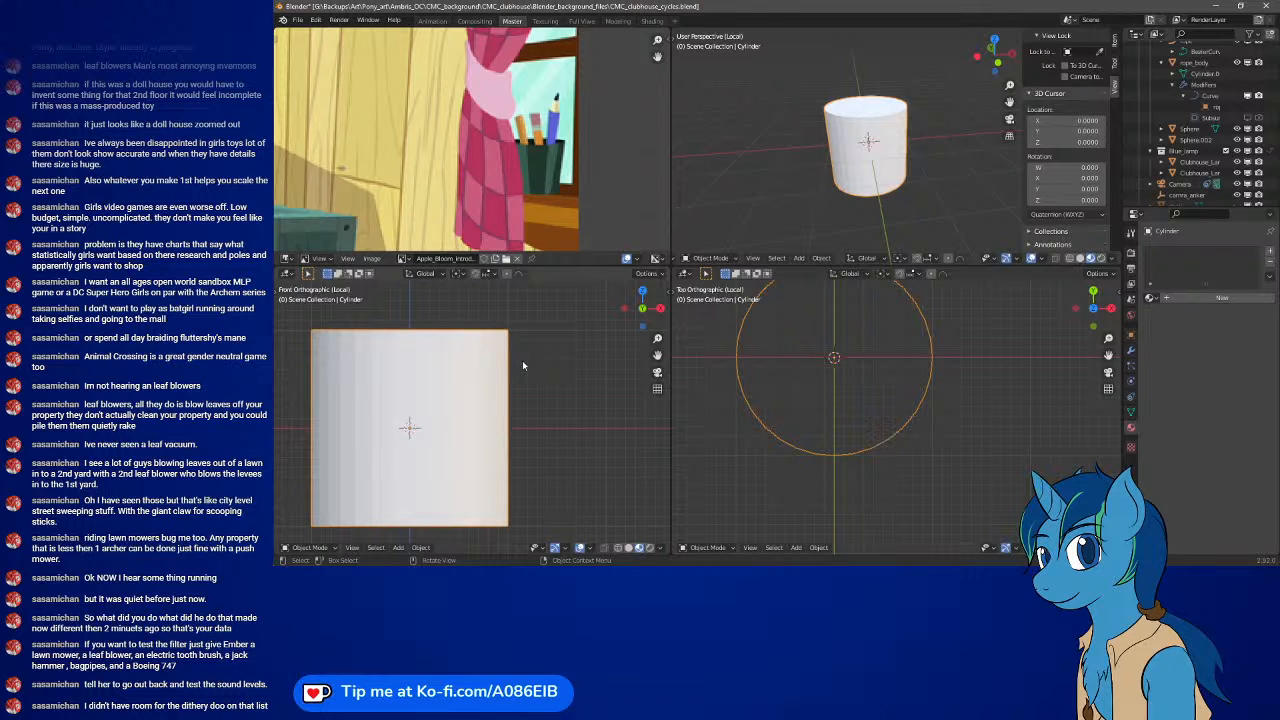
{"action": "scroll", "coordinate": [522, 365], "scroll_direction": "down", "scroll_amount": 4}
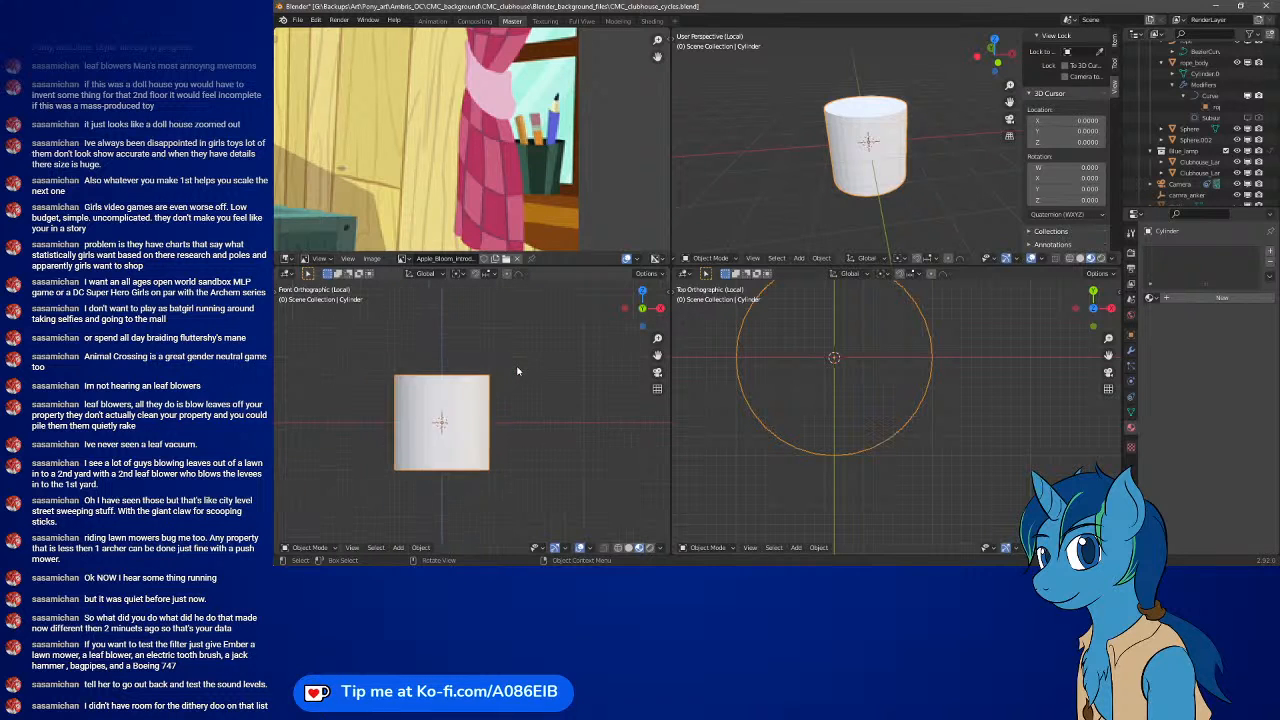
{"action": "scroll", "coordinate": [517, 371], "scroll_direction": "down", "scroll_amount": 1}
{"action": "key", "text": "Tab"}
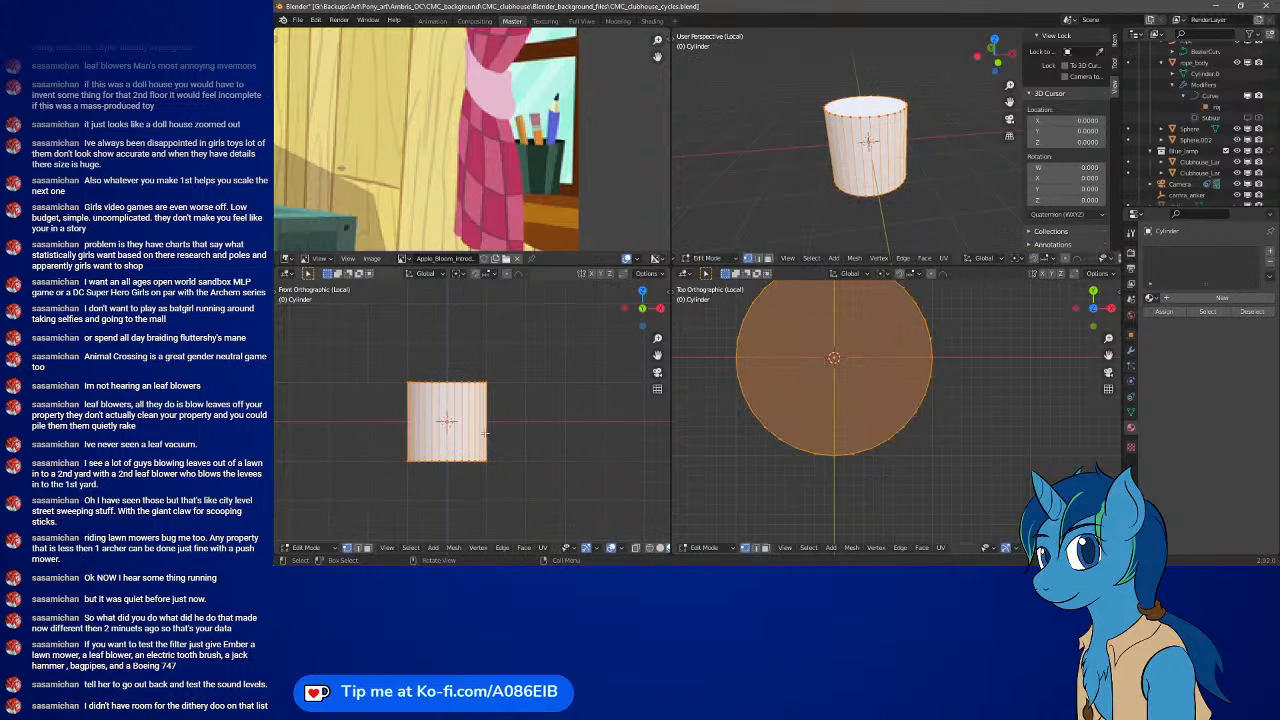
{"action": "left_click_drag", "start_coordinate": [385, 368], "coordinate": [519, 410]}
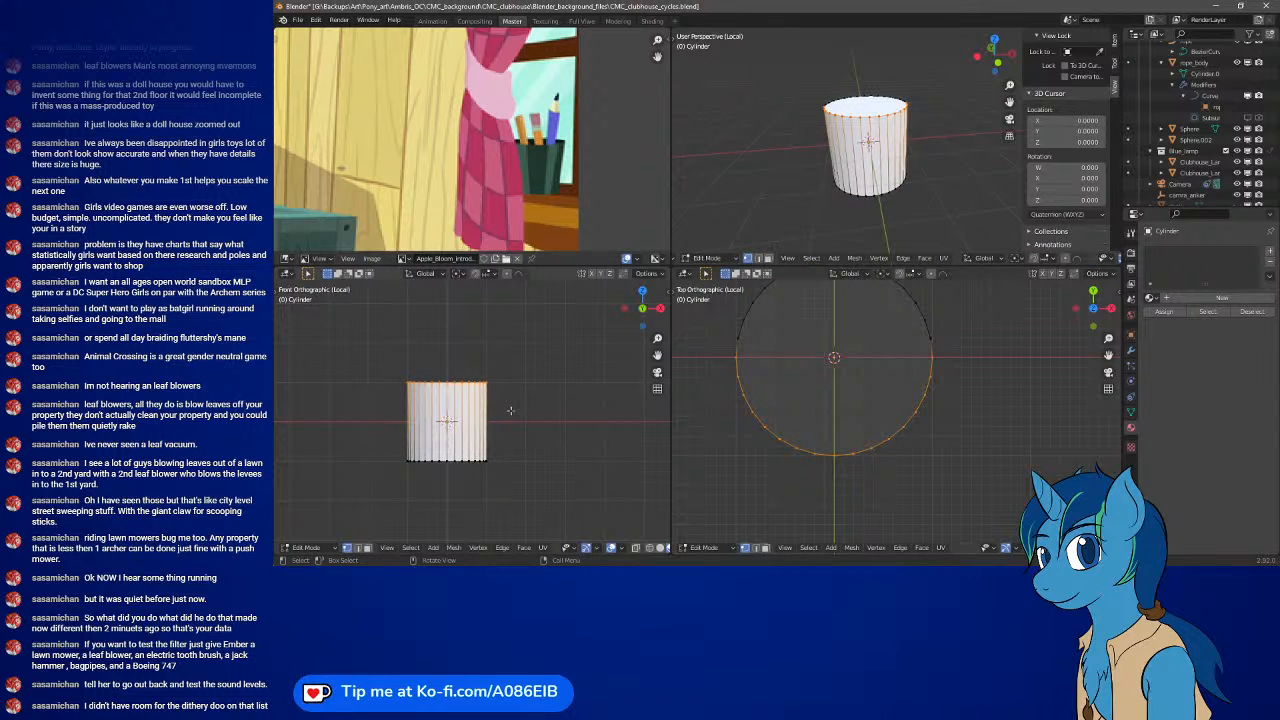
{"action": "left_click_drag", "start_coordinate": [366, 347], "coordinate": [526, 528]}
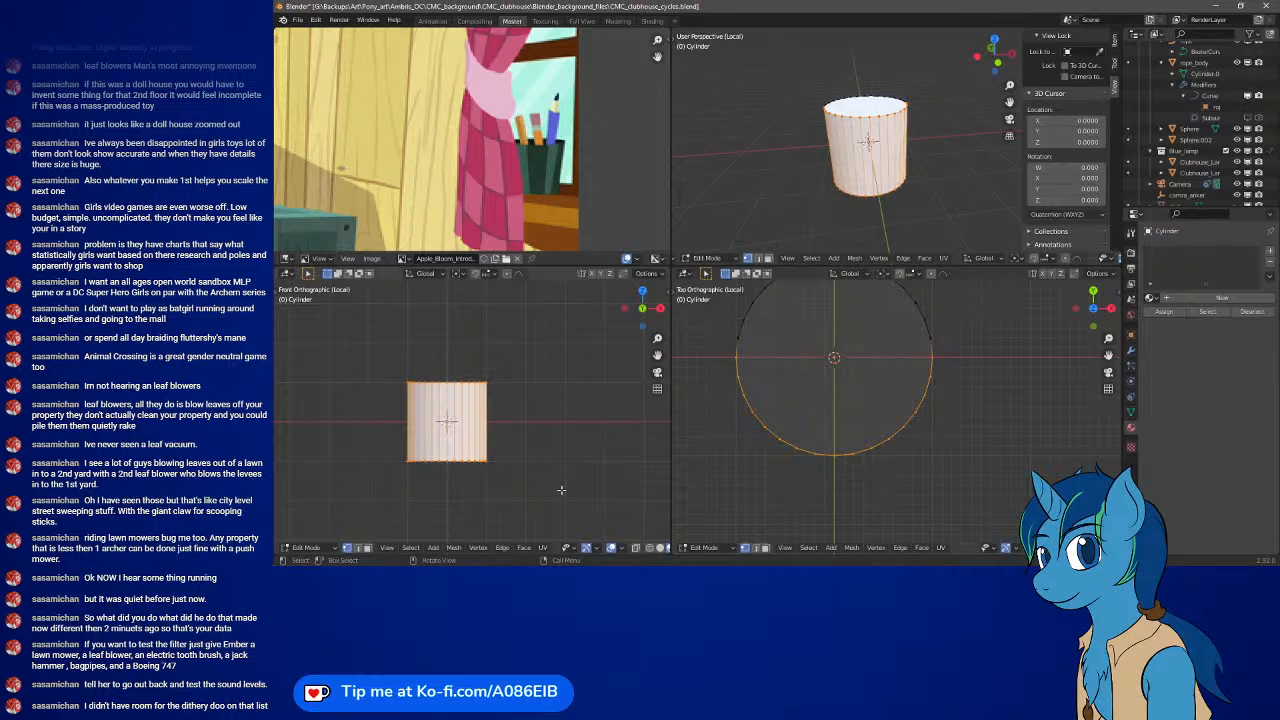
{"action": "key", "text": "s"}
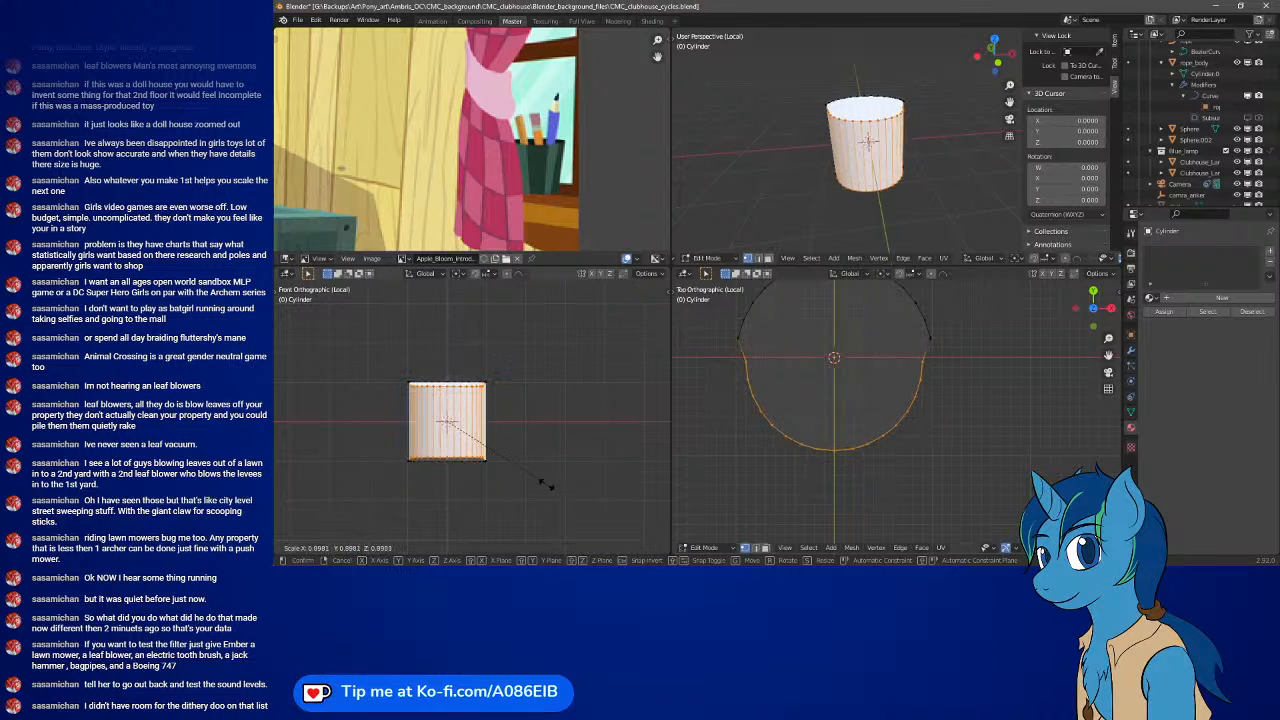
{"action": "right_click", "coordinate": [512, 465]}
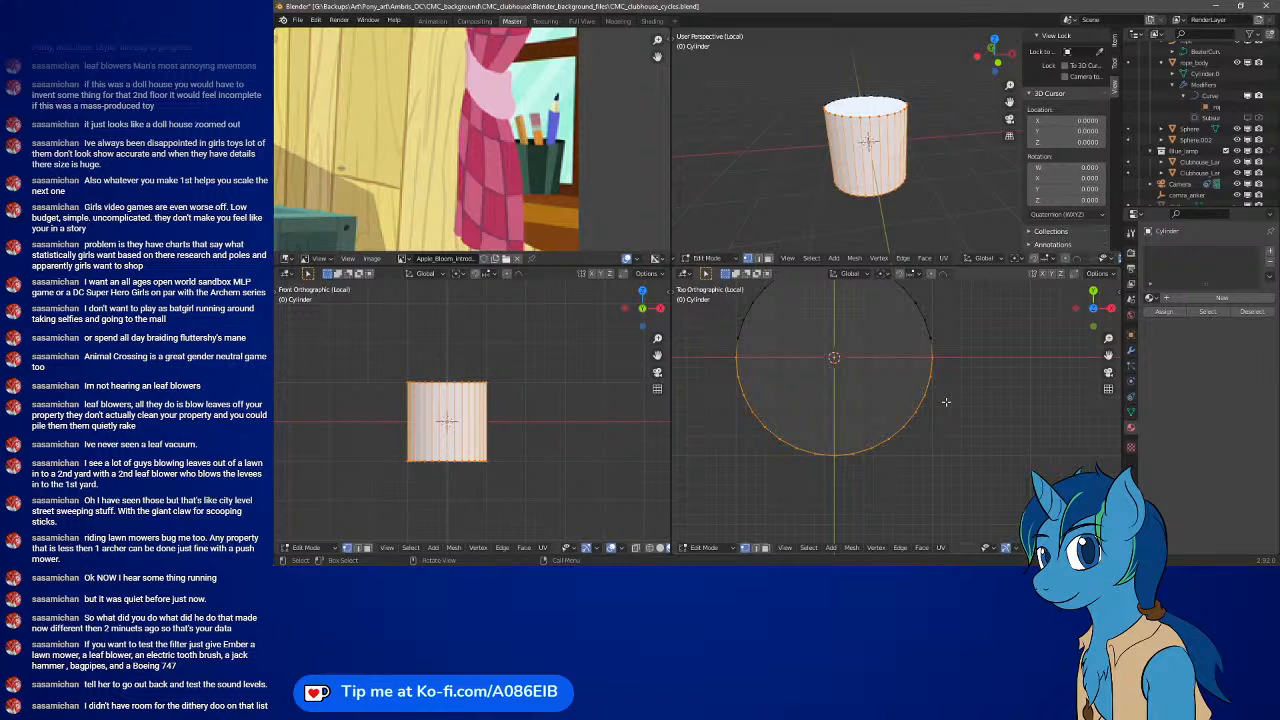
- Select the cylinder's entire mesh and scale it down uniformly to about one tenth of its size
{"action": "key", "text": "a"}
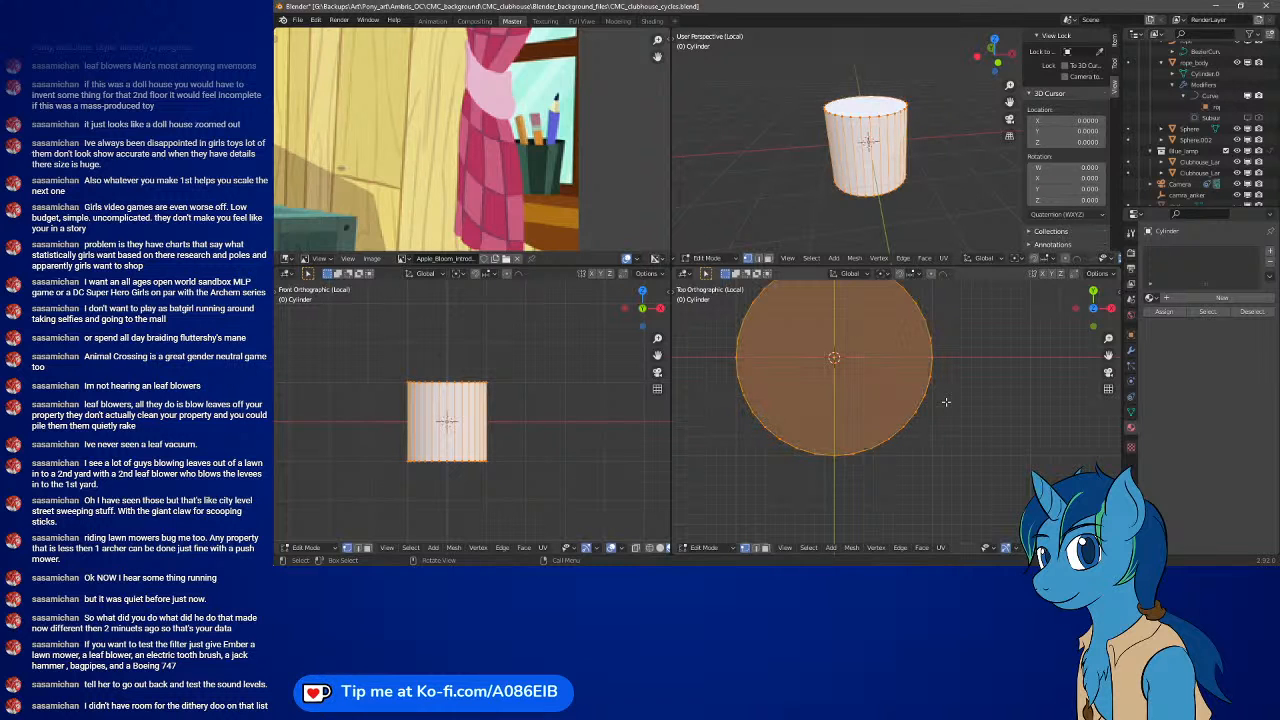
{"action": "key", "text": "s"}
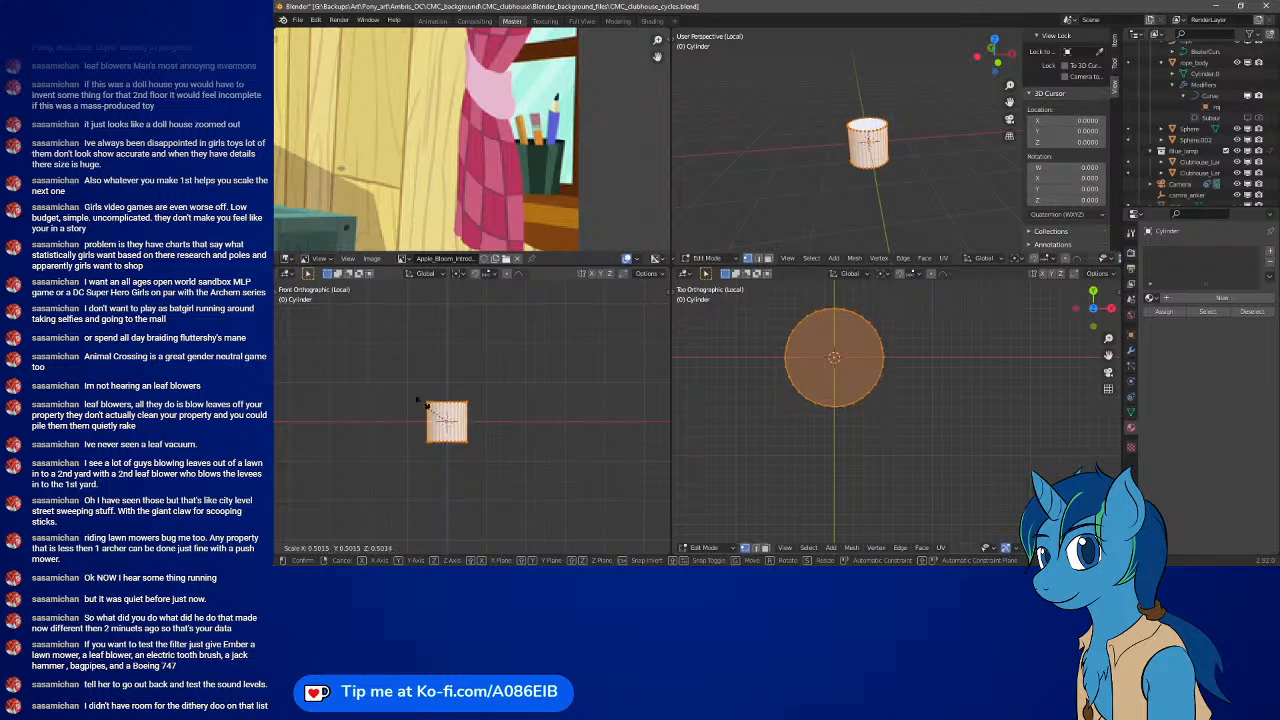
{"action": "left_click", "coordinate": [364, 366]}
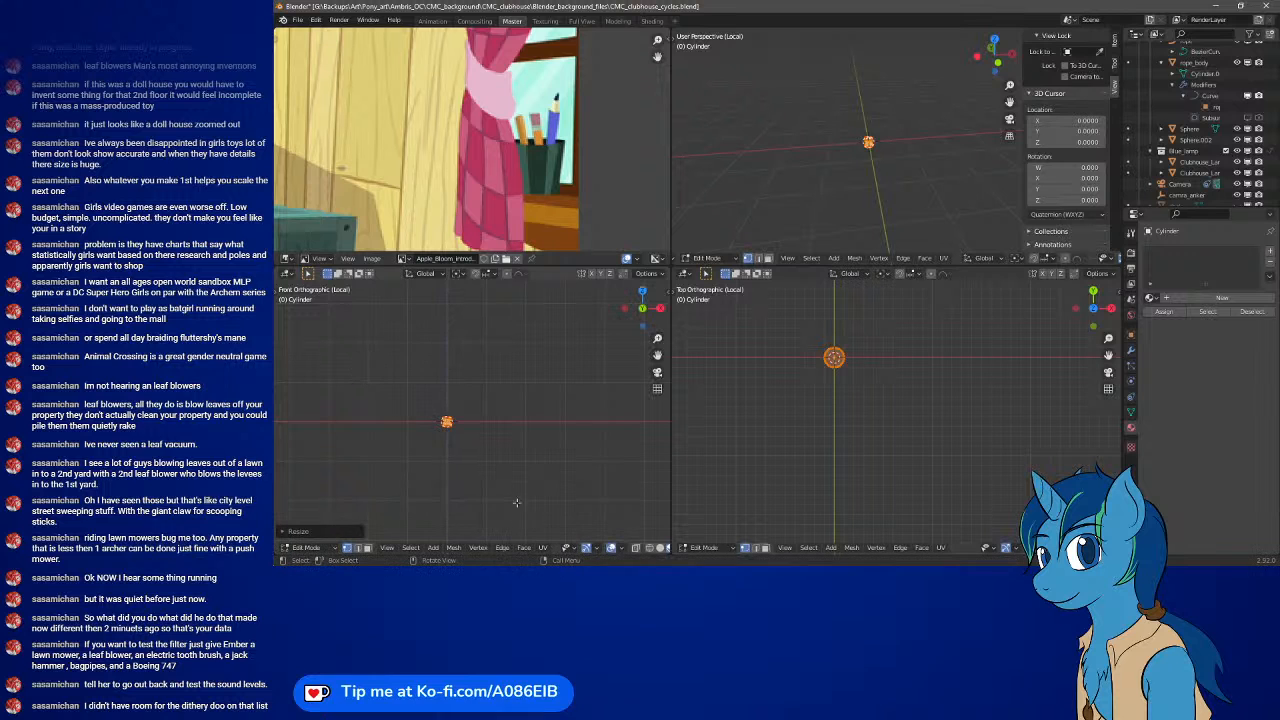
{"action": "scroll", "coordinate": [514, 479], "scroll_direction": "up", "scroll_amount": 5}
{"action": "scroll", "coordinate": [909, 372], "scroll_direction": "up", "scroll_amount": 4}
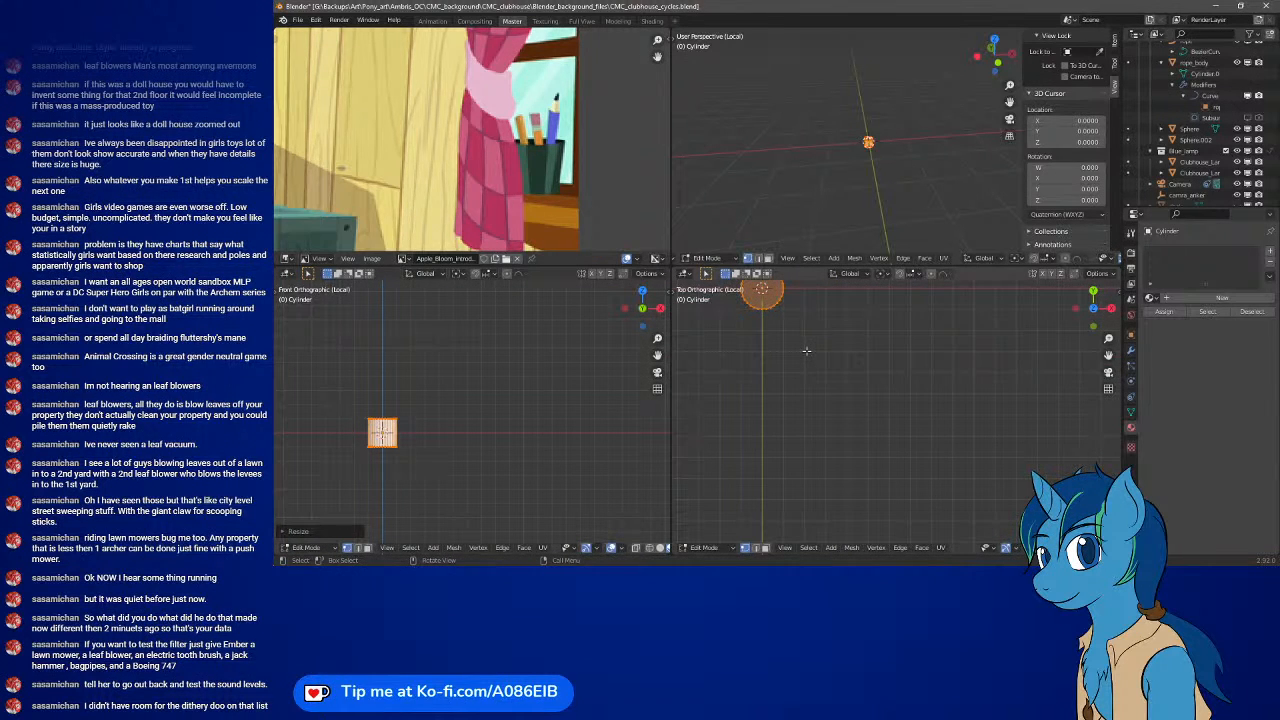
{"action": "middle_click_drag", "start_coordinate": [806, 350], "coordinate": [925, 447], "text": "shift"}
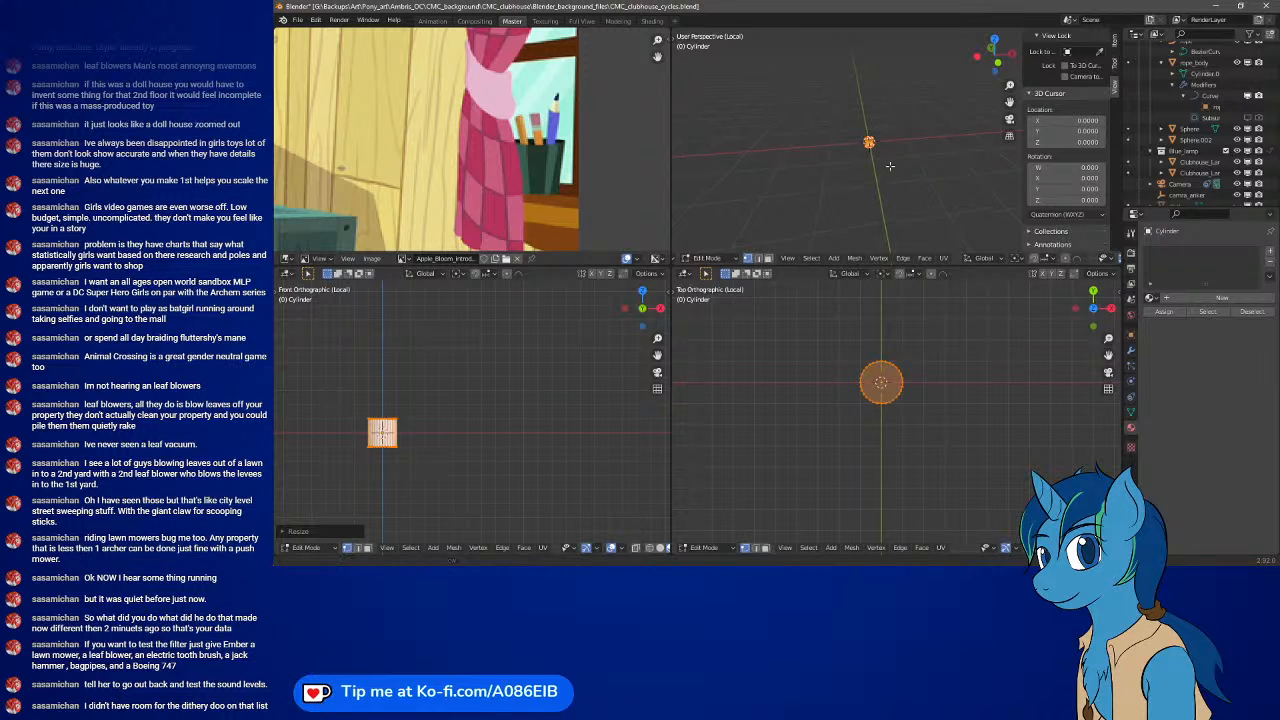
- Center the perspective viewport on the 3D cursor at the cylinder and orbit to see it from above
{"action": "middle_click_drag", "start_coordinate": [891, 161], "coordinate": [780, 138]}
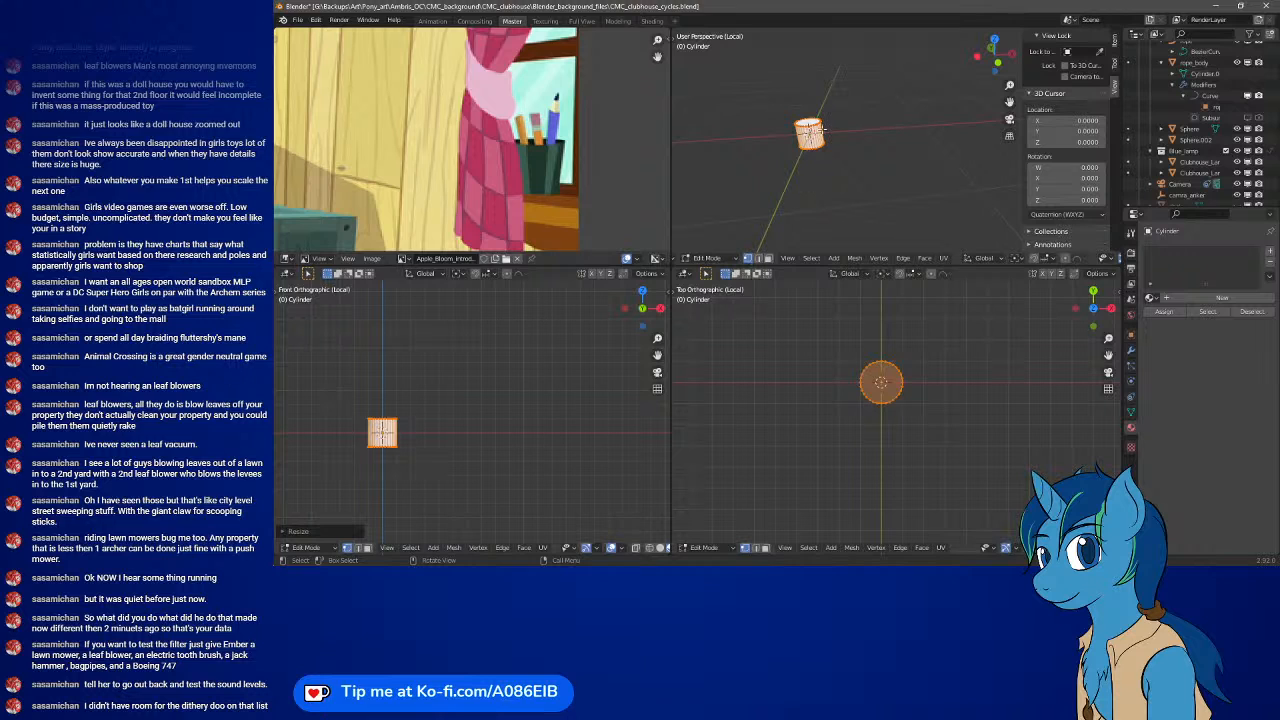
{"action": "left_click", "coordinate": [788, 258]}
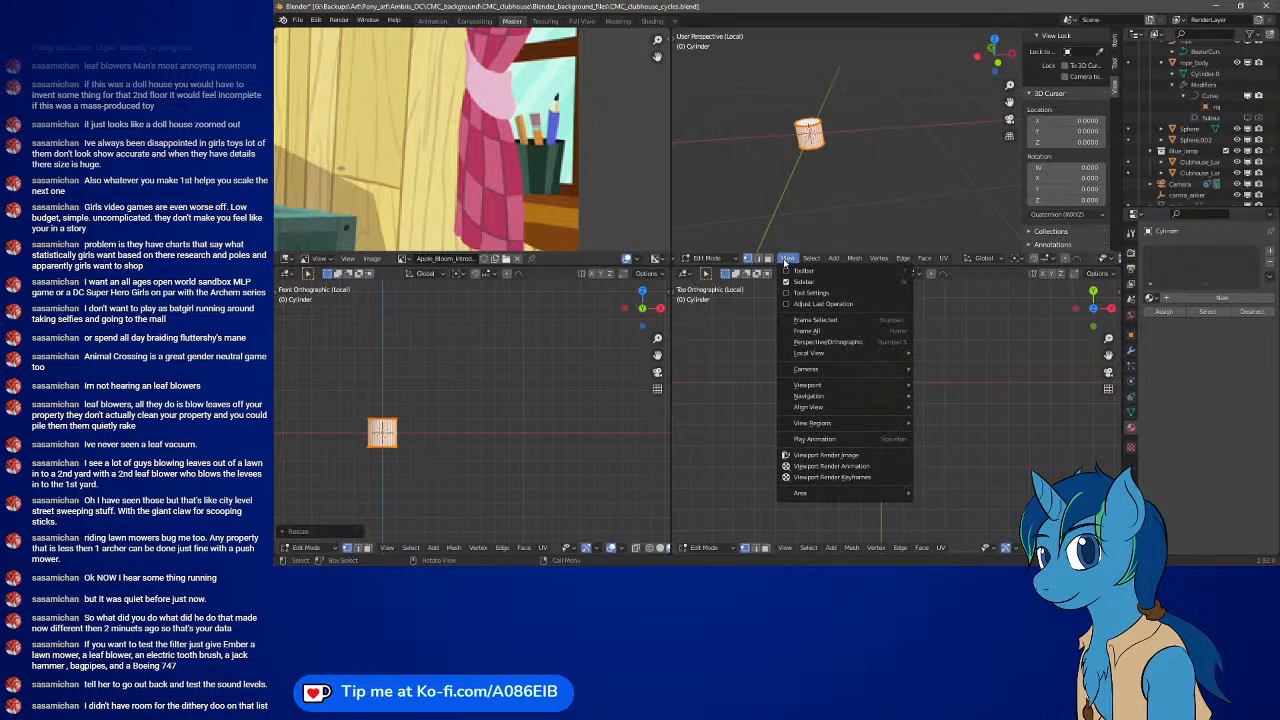
{"action": "mouse_move", "coordinate": [857, 407]}
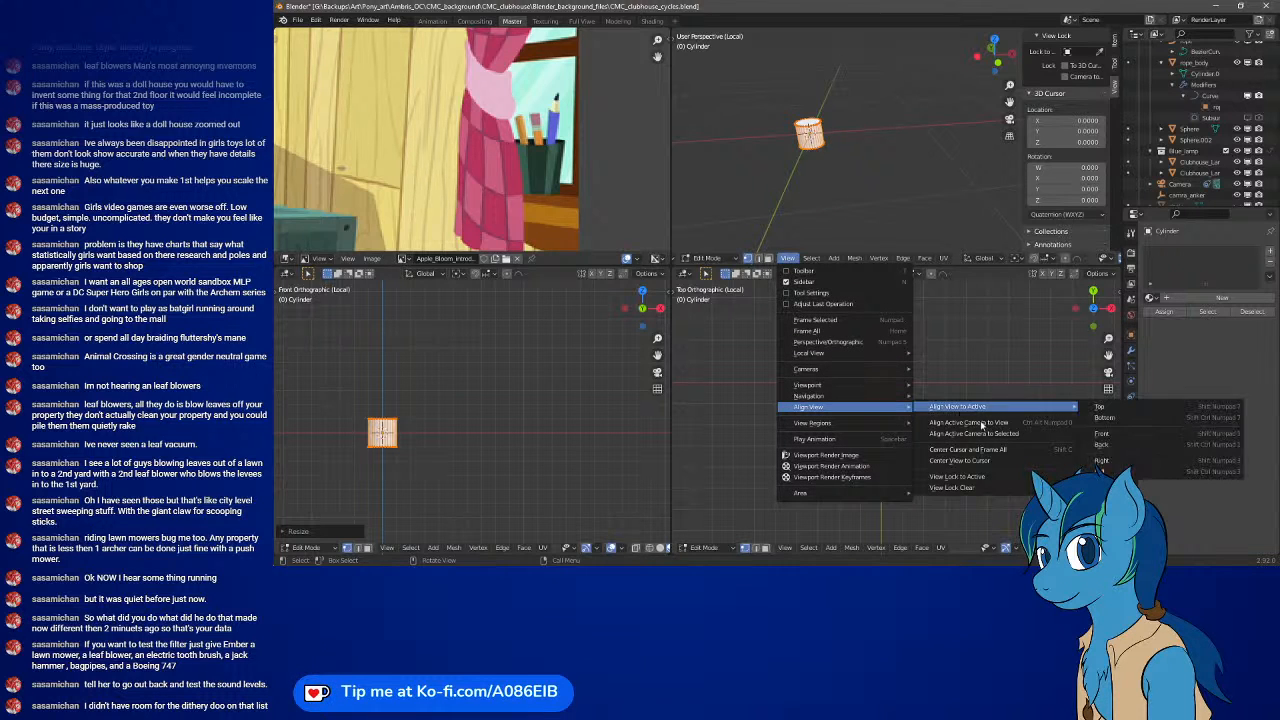
{"action": "left_click", "coordinate": [993, 452]}
{"action": "mouse_move", "coordinate": [943, 195]}
{"action": "middle_mouse_down"}
{"action": "mouse_move", "coordinate": [893, 191]}
{"action": "mouse_move", "coordinate": [950, 190]}
{"action": "middle_mouse_up"}
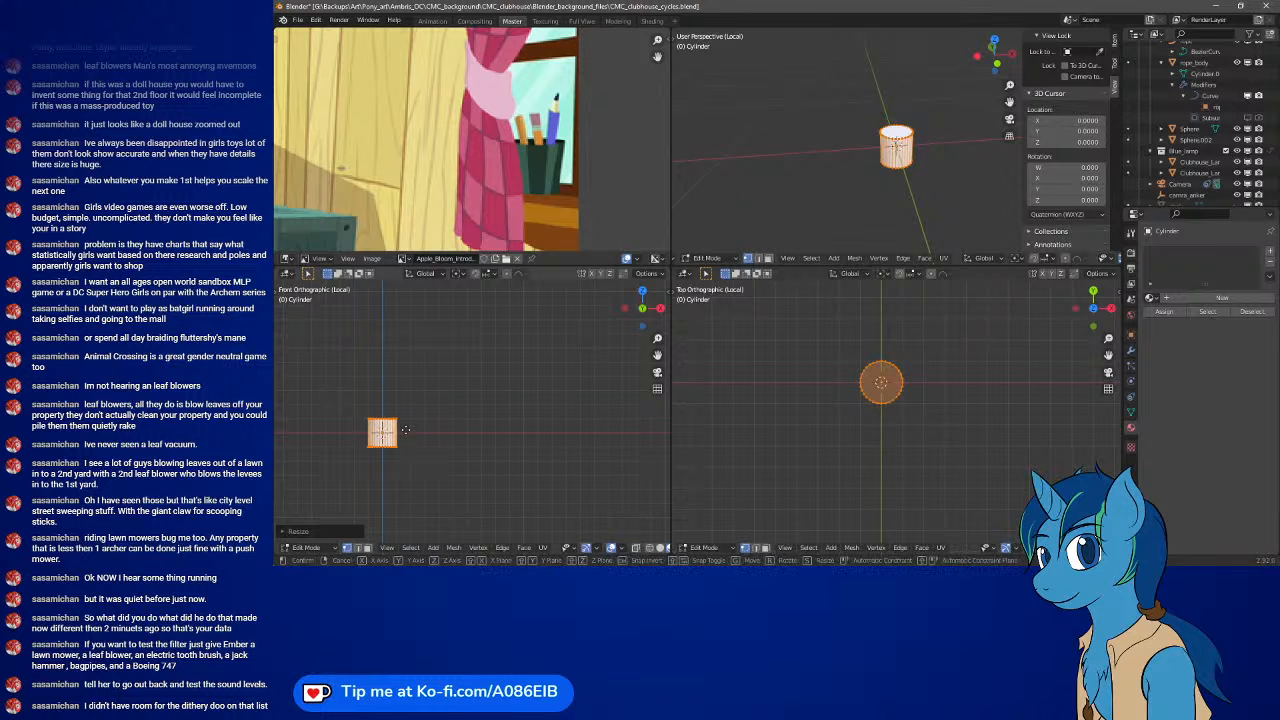
- Box-select the cylinder's upper vertices in the front view and raise them 1.5 along the Z axis
{"action": "key", "text": "g"}
{"action": "right_click", "coordinate": [425, 430]}
{"action": "middle_click_drag", "start_coordinate": [403, 431], "coordinate": [541, 423], "text": "shift"}
{"action": "scroll", "coordinate": [541, 421], "scroll_direction": "up", "scroll_amount": 1}
{"action": "scroll", "coordinate": [541, 421], "scroll_direction": "up", "scroll_amount": 1}
{"action": "left_click_drag", "start_coordinate": [438, 385], "coordinate": [555, 429]}
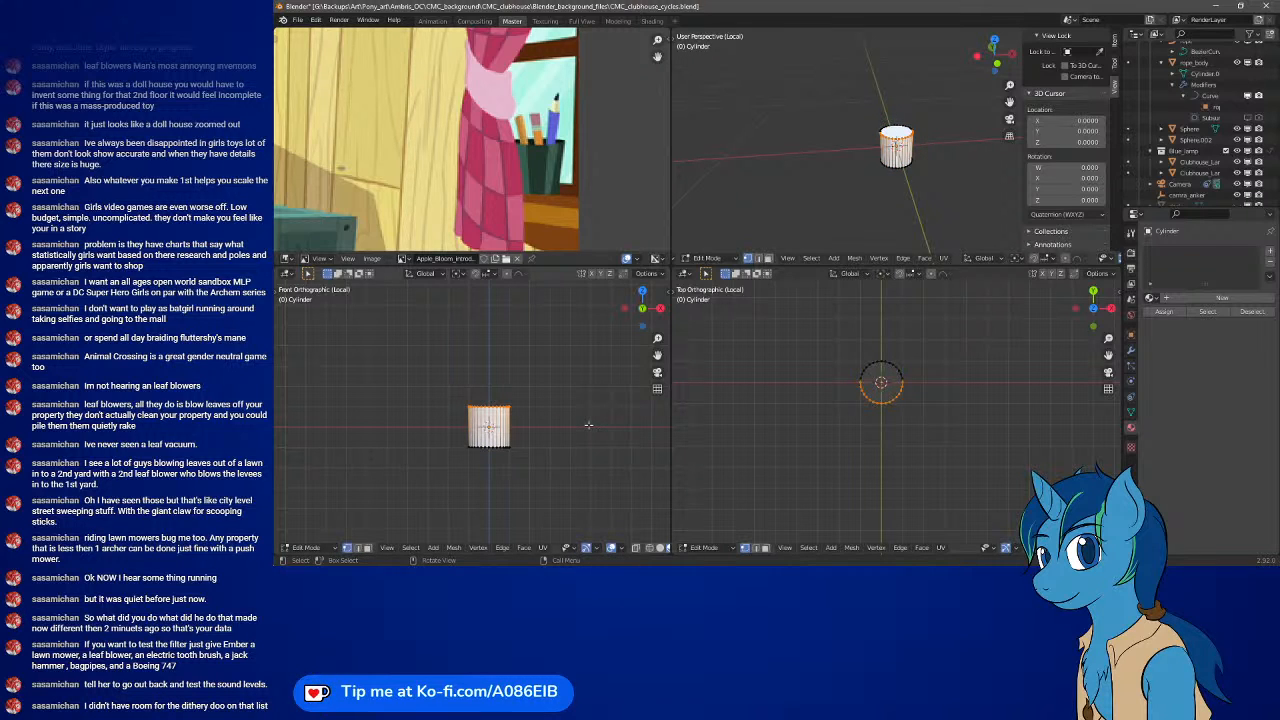
{"action": "scroll", "coordinate": [588, 425], "scroll_direction": "down", "scroll_amount": 5}
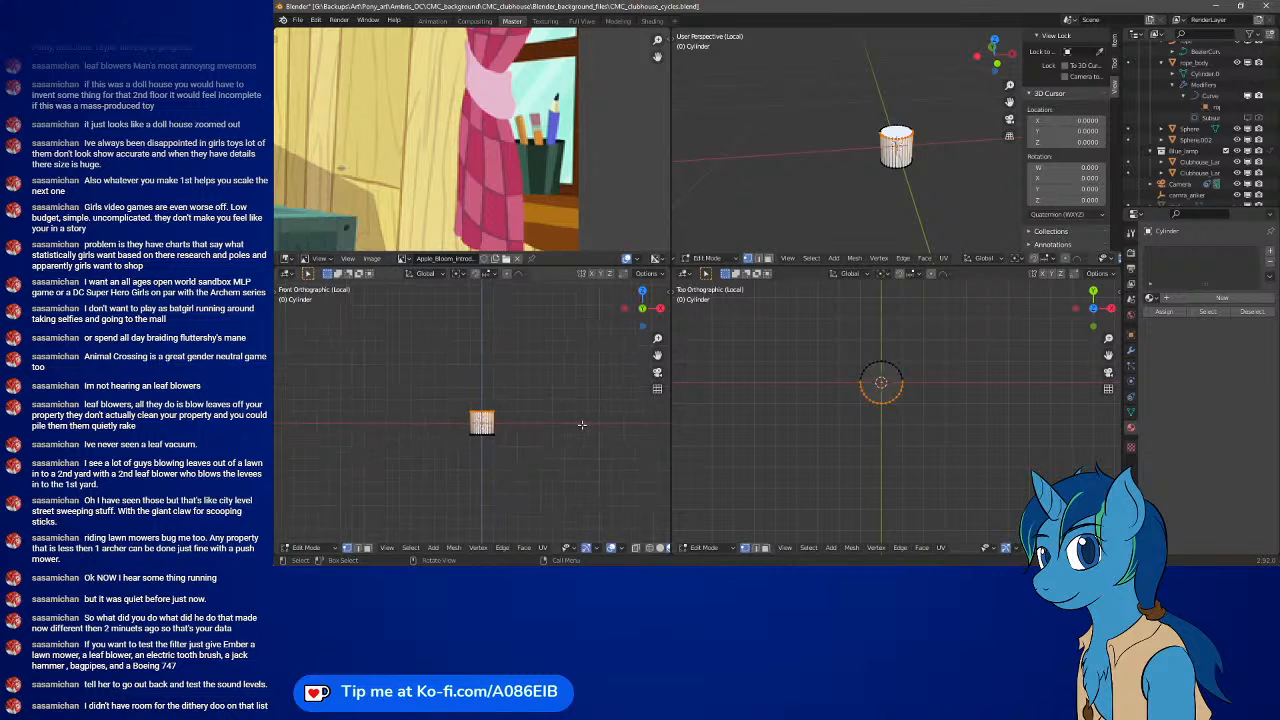
{"action": "middle_click_drag", "start_coordinate": [489, 375], "coordinate": [485, 410], "text": "shift"}
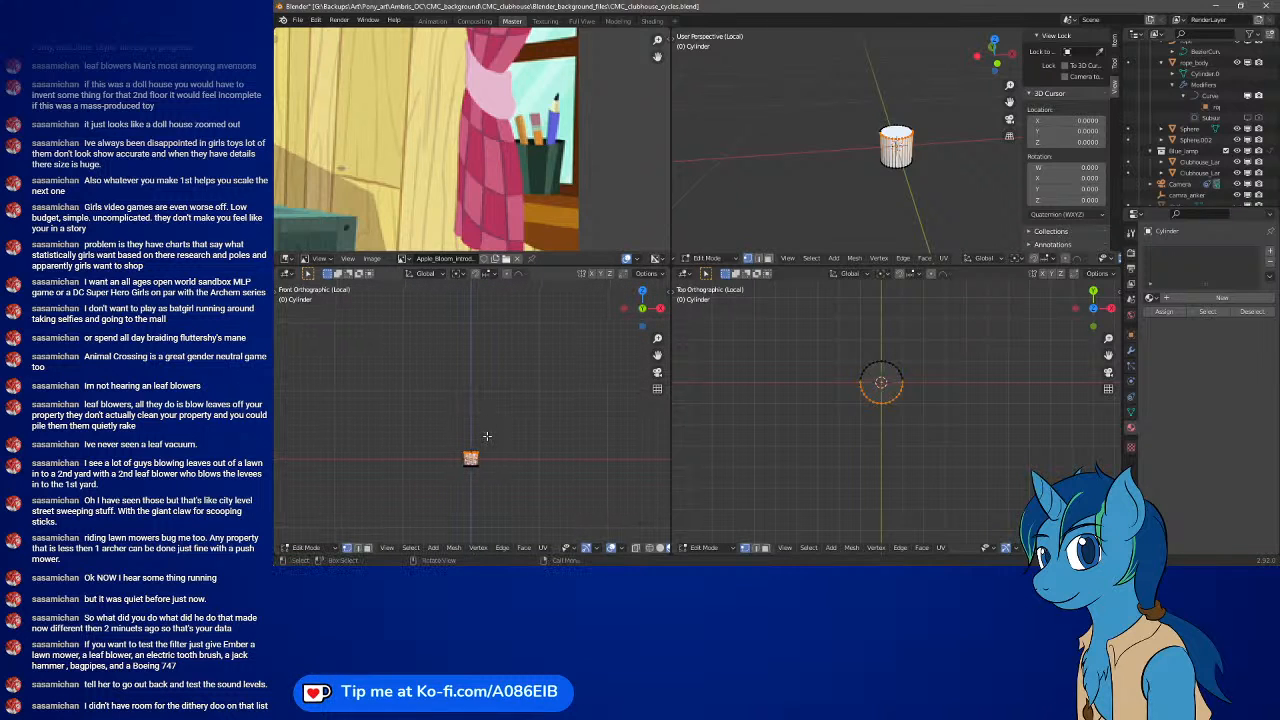
{"action": "key", "text": "Tab"}
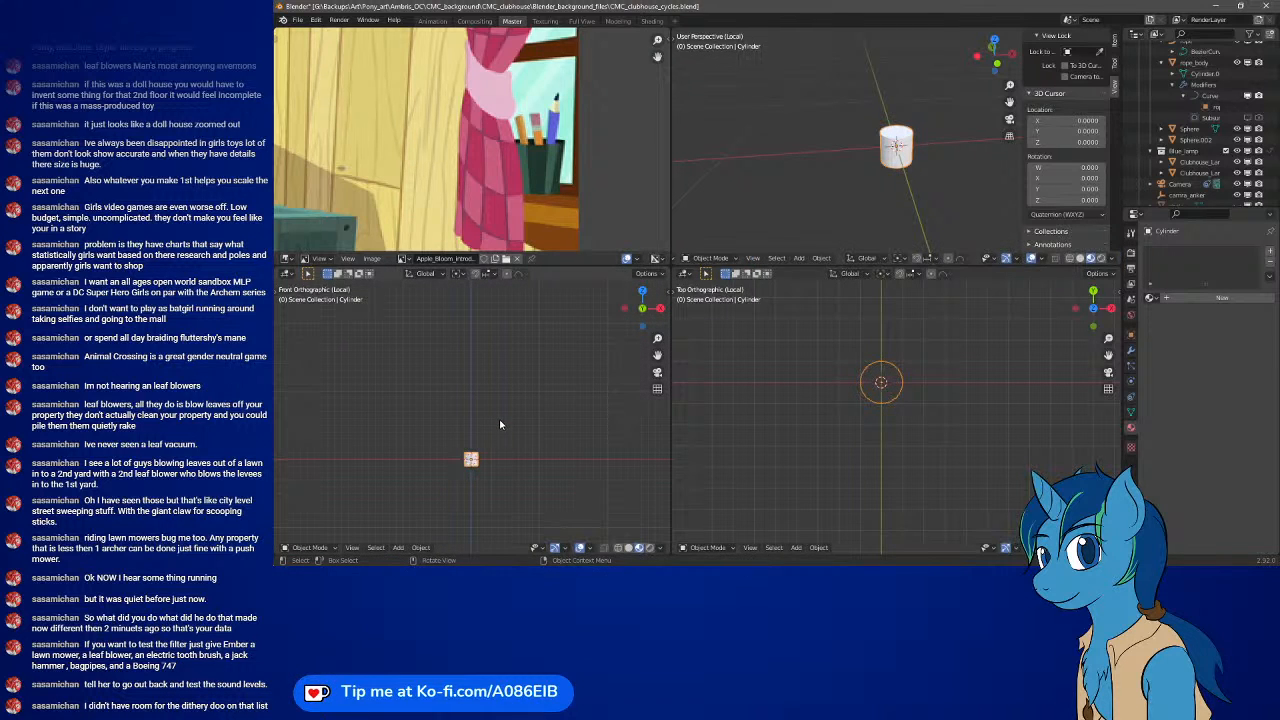
{"action": "key", "text": "Tab"}
{"action": "key", "text": "g"}
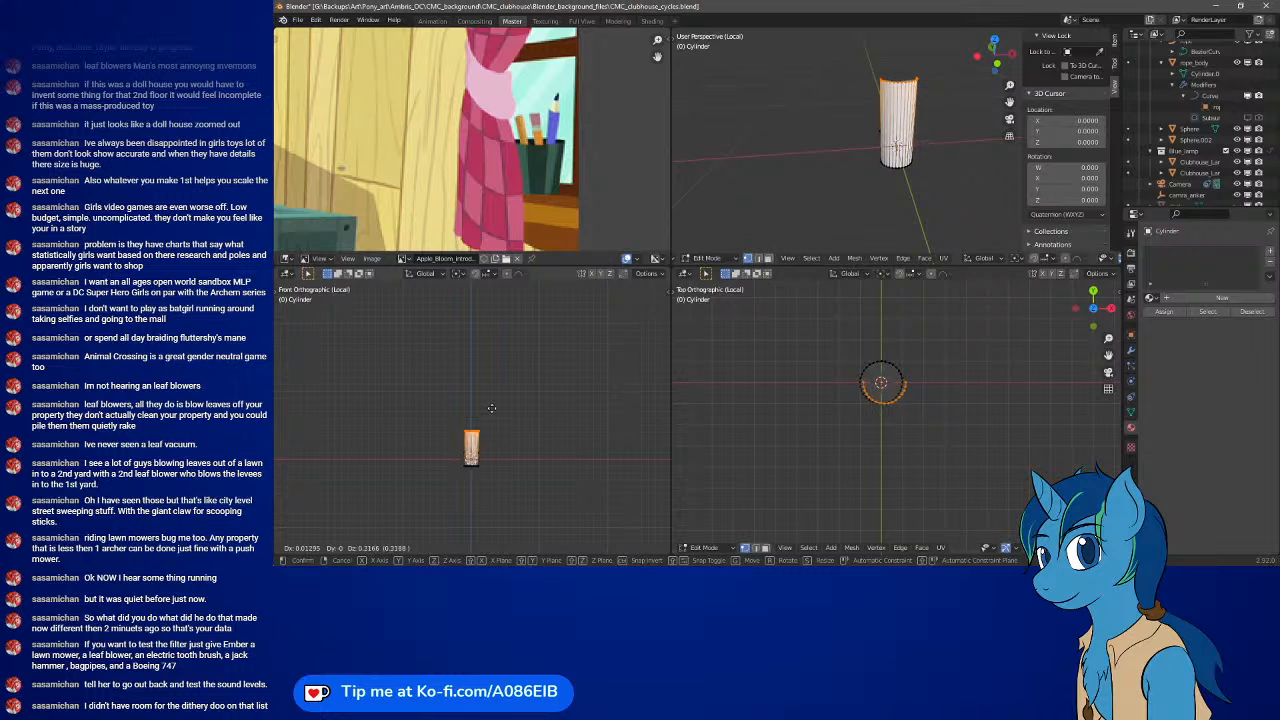
{"action": "key", "text": "z"}
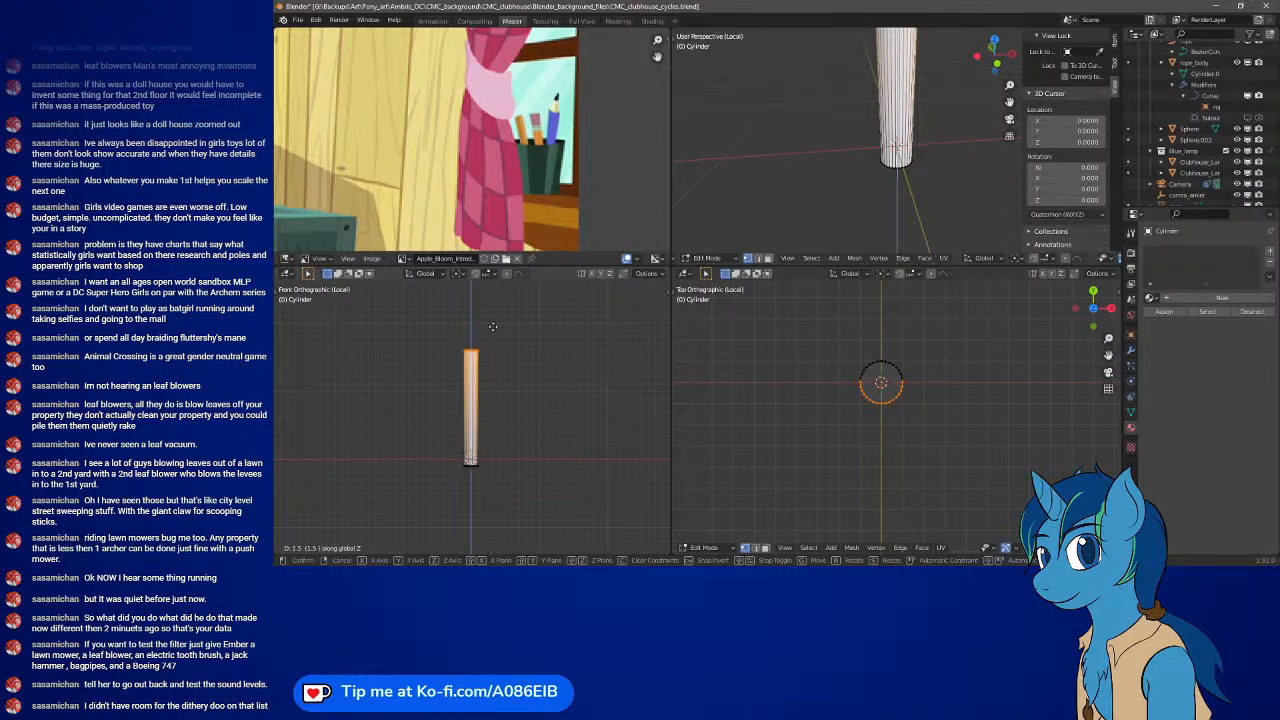
{"action": "left_click", "coordinate": [492, 326]}
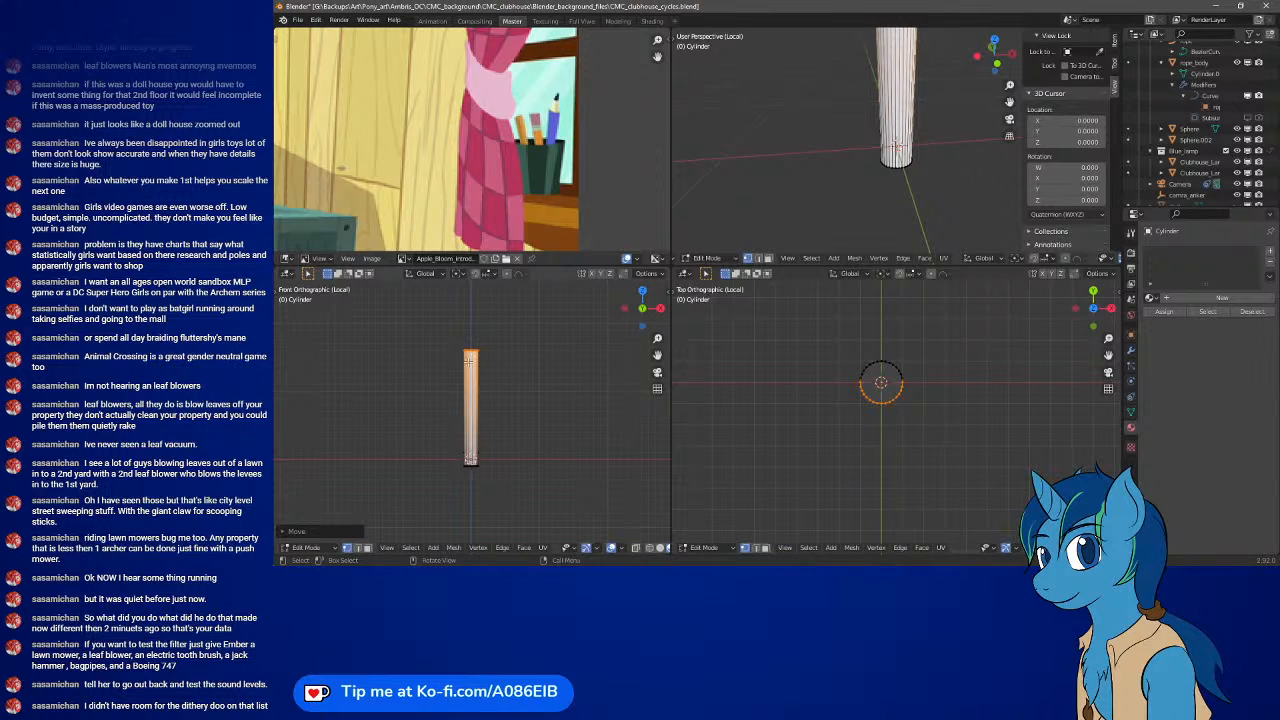
{"action": "scroll", "coordinate": [470, 410], "scroll_direction": "up", "scroll_amount": 4}
{"action": "key", "text": "g"}
{"action": "key", "text": "z"}
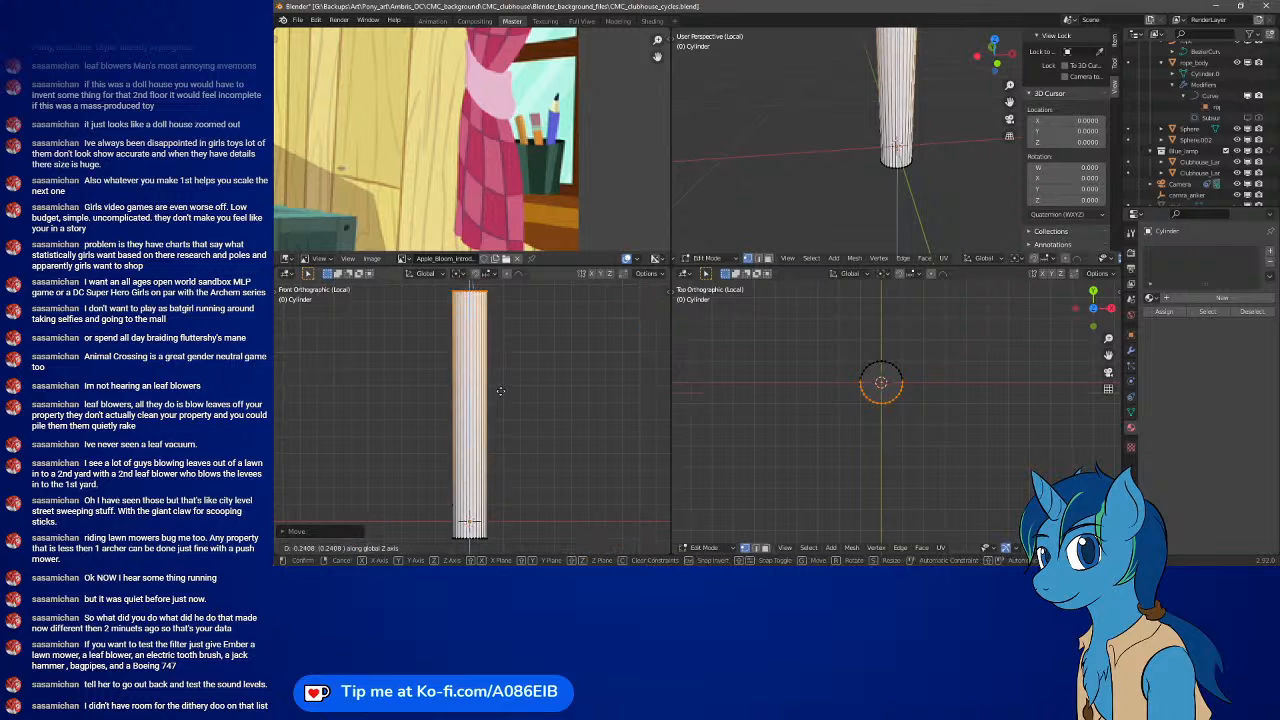
{"action": "left_click", "coordinate": [543, 392]}
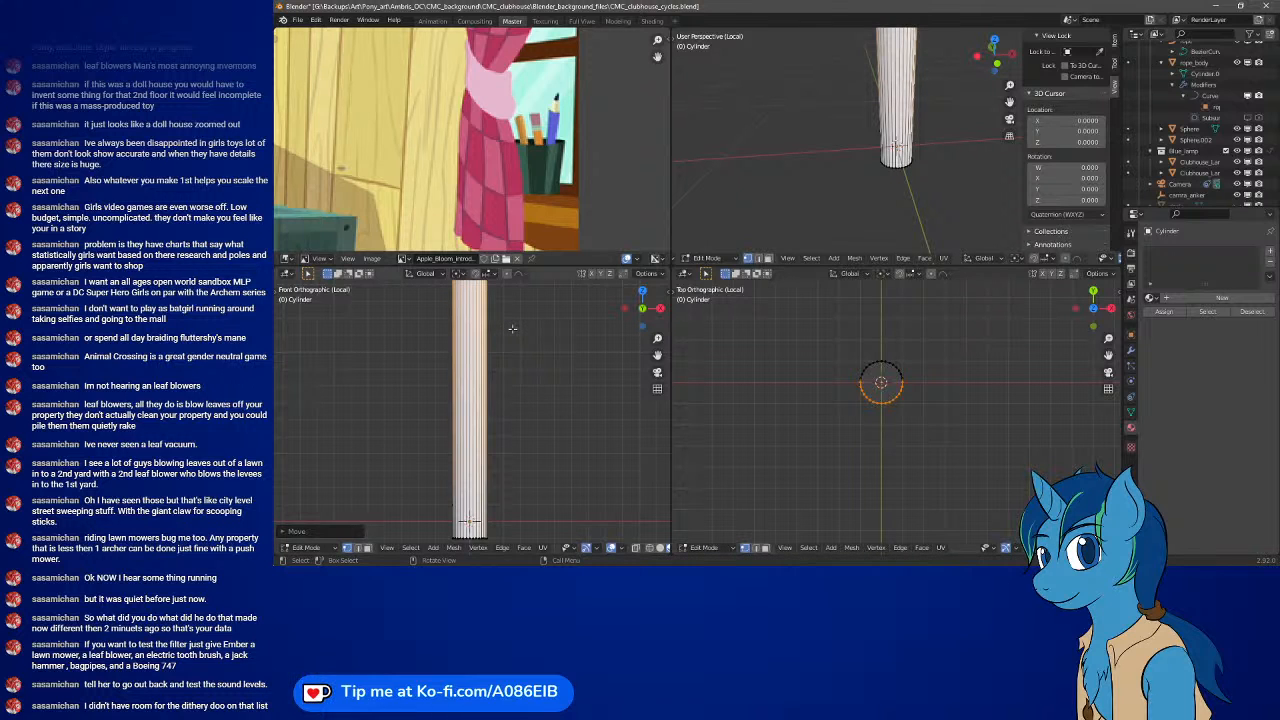
{"action": "key", "text": "ctrl+z"}
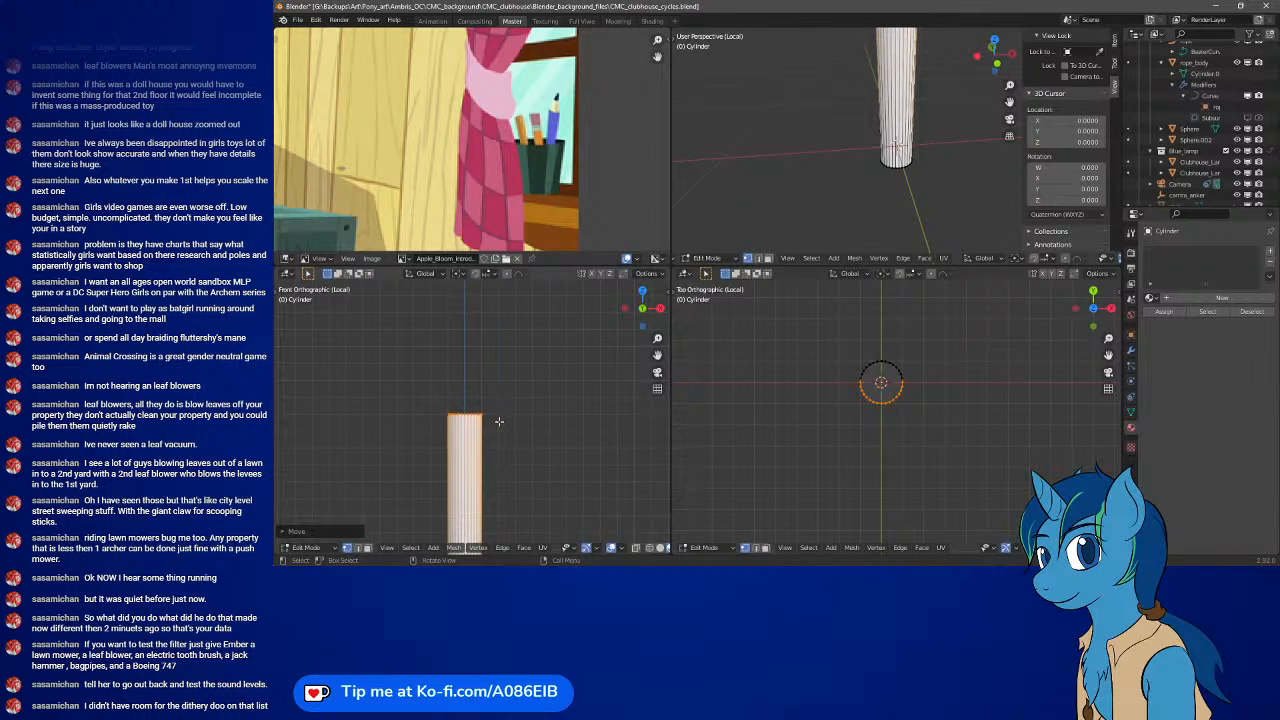
- Try to extrude the selected upper edge vertices upward by about 0.3 for the pencil tip
{"action": "key", "text": "Tab"}
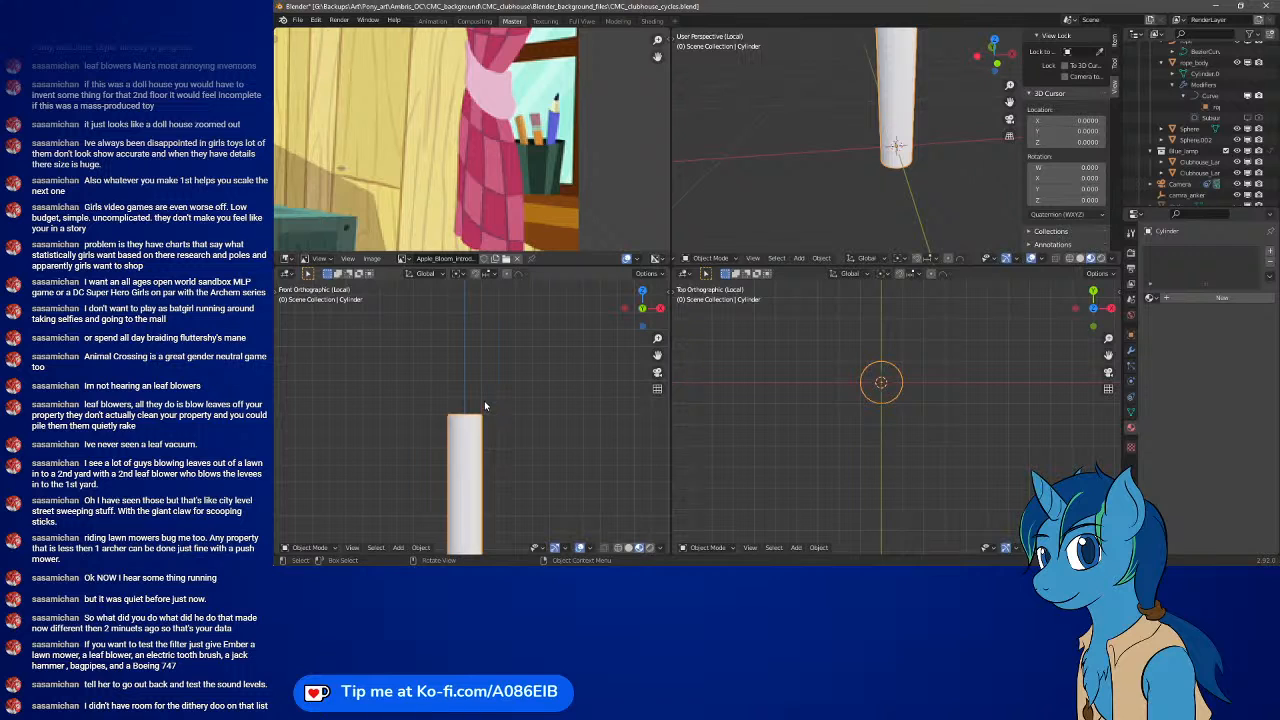
{"action": "key", "text": "Tab"}
{"action": "left_click", "coordinate": [483, 422], "text": "alt"}
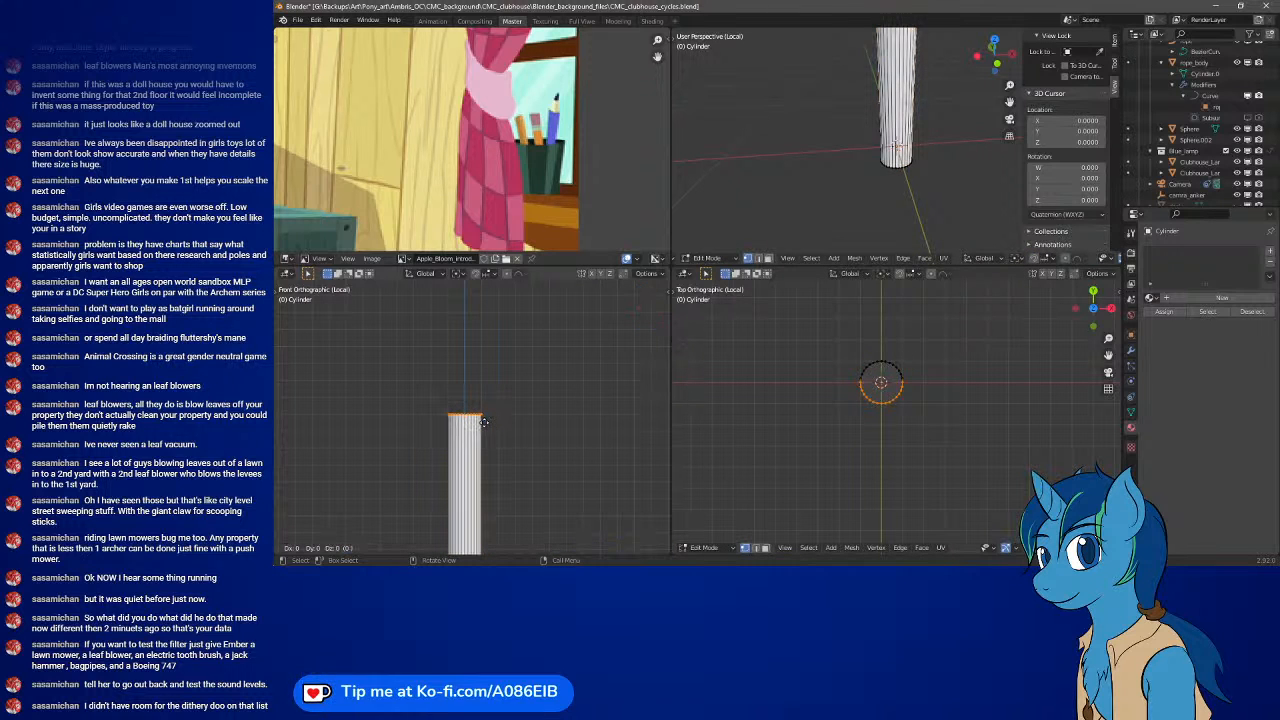
{"action": "key", "text": "g"}
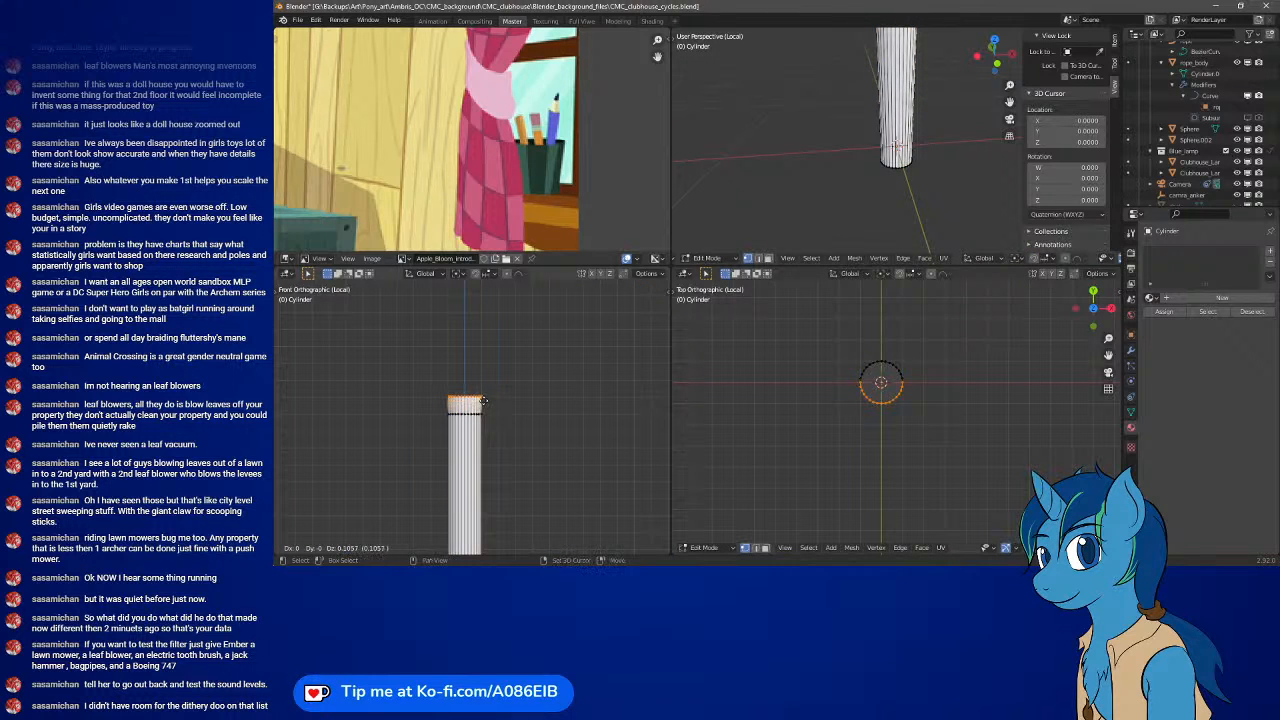
{"action": "key", "text": "ctrl"}
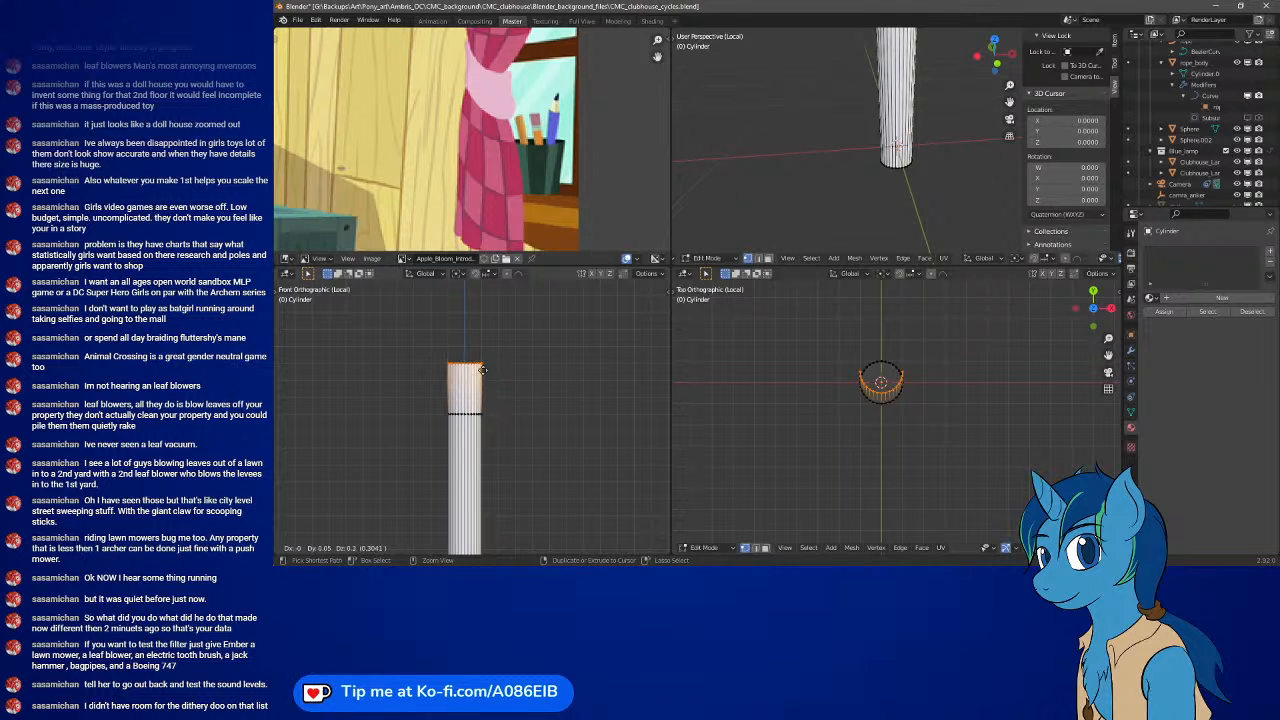
{"action": "left_click", "coordinate": [490, 363]}
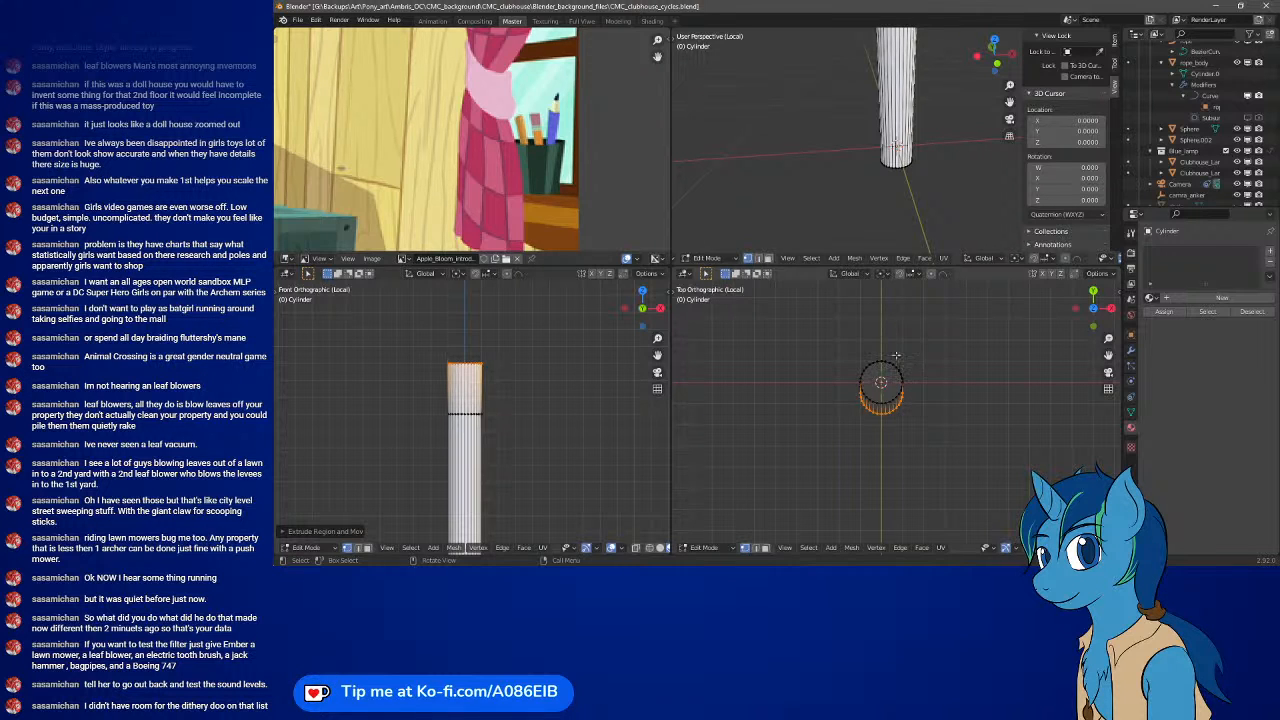
- Check the extrusion from the side, and undo it along with the stretching of the cylinder
{"action": "scroll", "coordinate": [889, 115], "scroll_direction": "down", "scroll_amount": 5}
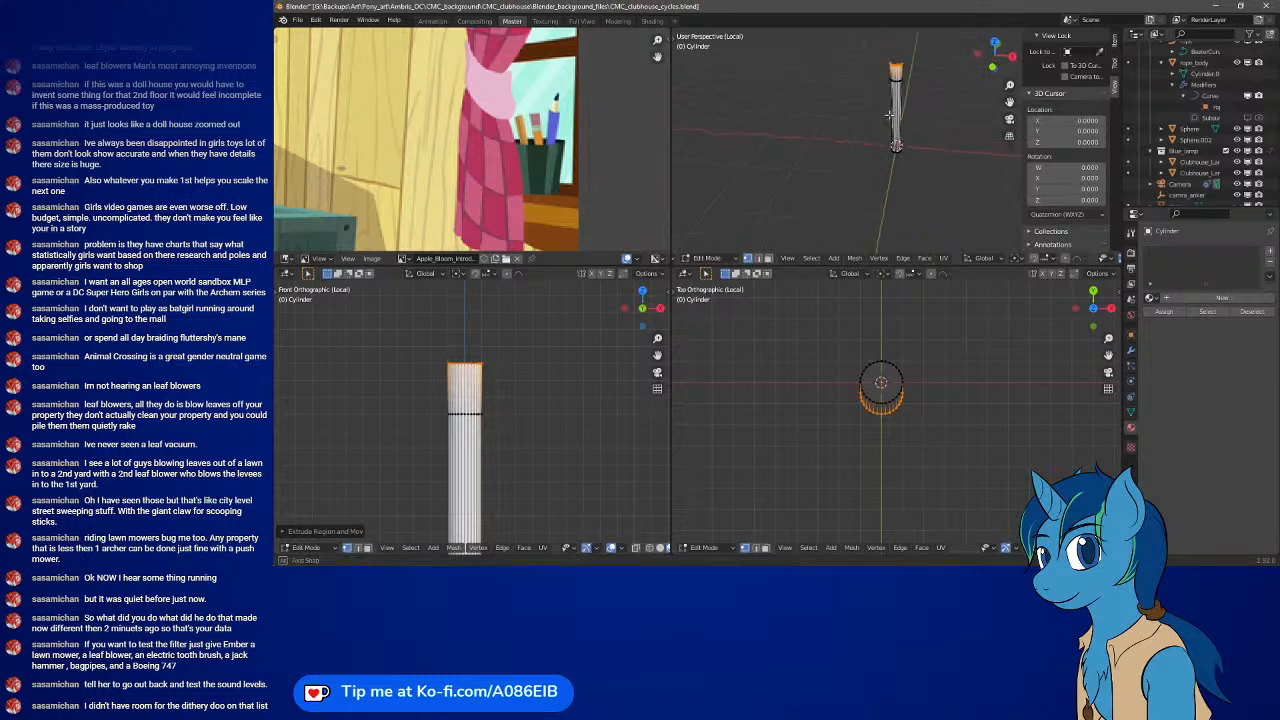
{"action": "middle_click_drag", "start_coordinate": [889, 115], "coordinate": [787, 81]}
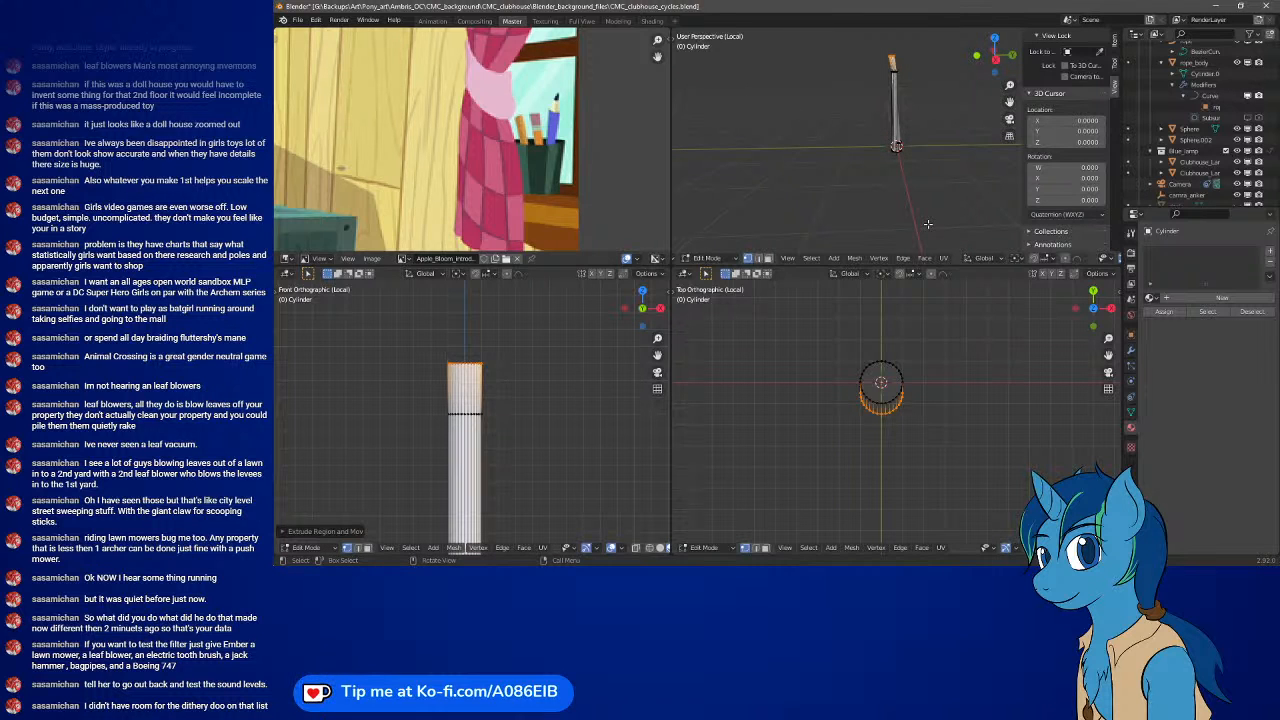
{"action": "key", "text": "ctrl+z"}
{"action": "key", "text": "ctrl+z"}
{"action": "key", "text": "ctrl+z"}
{"action": "key", "text": "ctrl+z"}
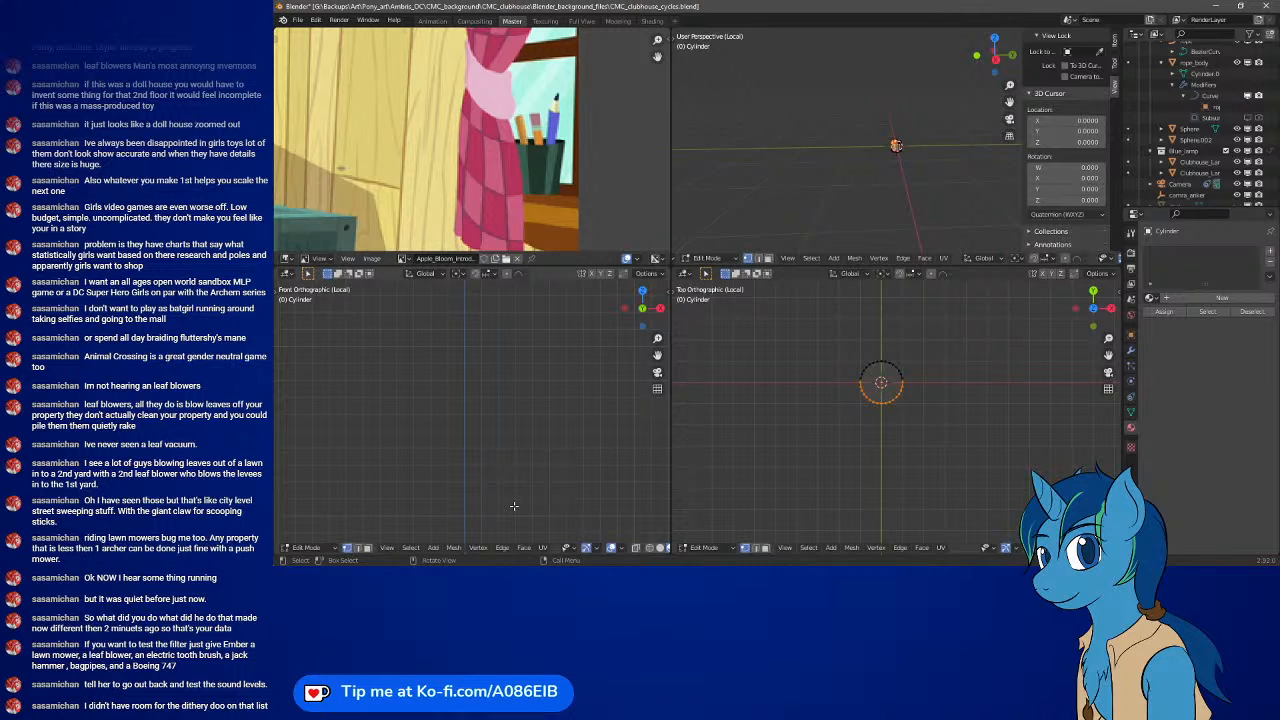
- With X-ray on, select the cylinder's complete upper ring of vertices and raise it 1.5 along the Z axis
{"action": "key", "text": "KP_Decimal"}
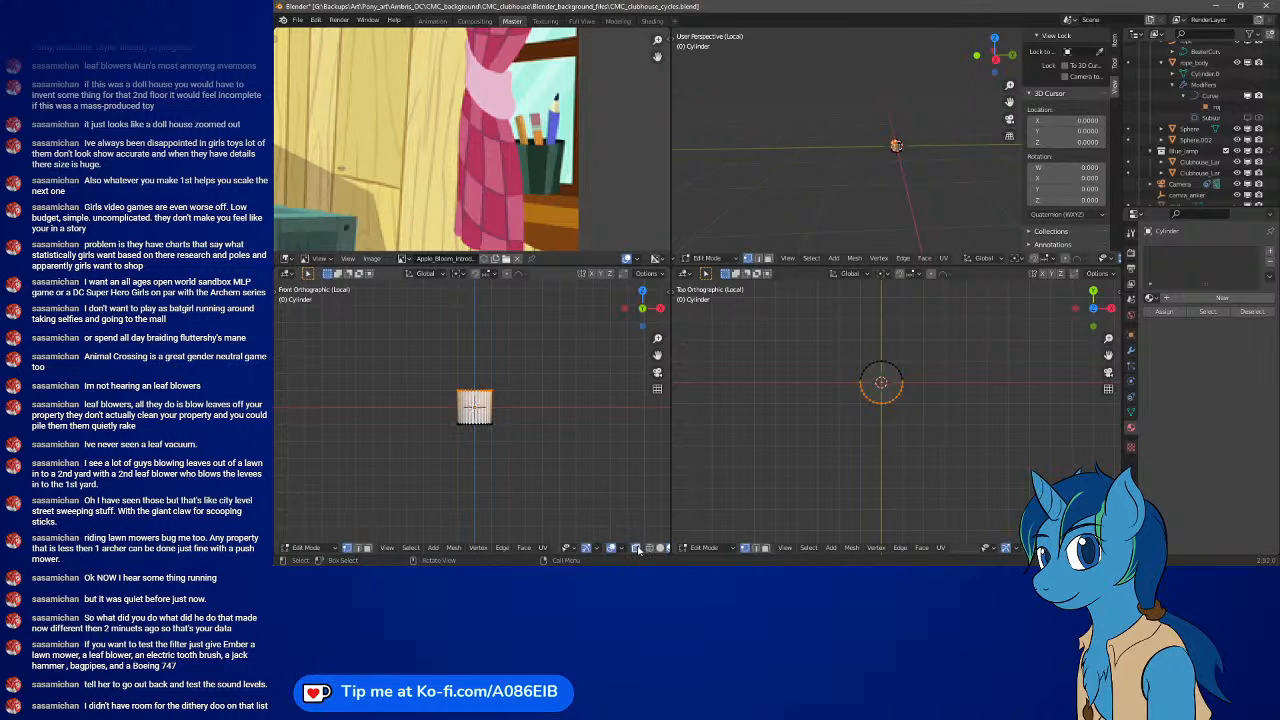
{"action": "key", "text": "a"}
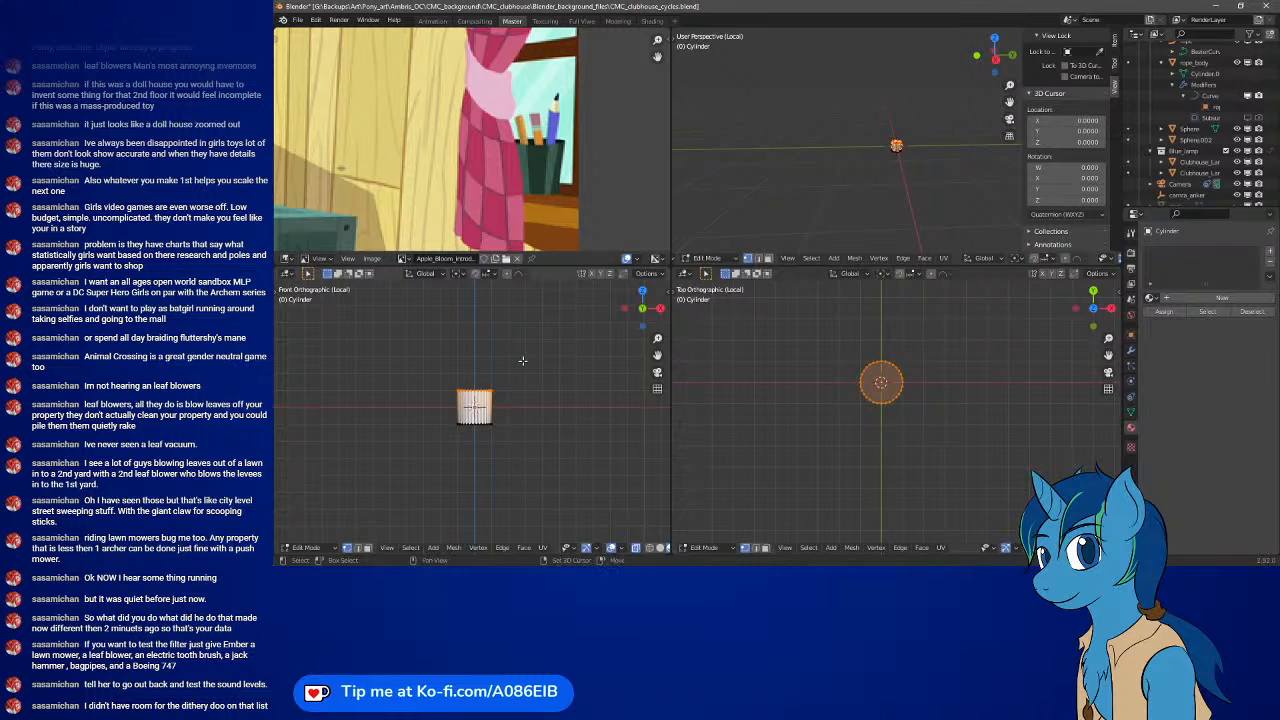
{"action": "middle_click_drag", "start_coordinate": [522, 360], "coordinate": [509, 480], "text": "shift"}
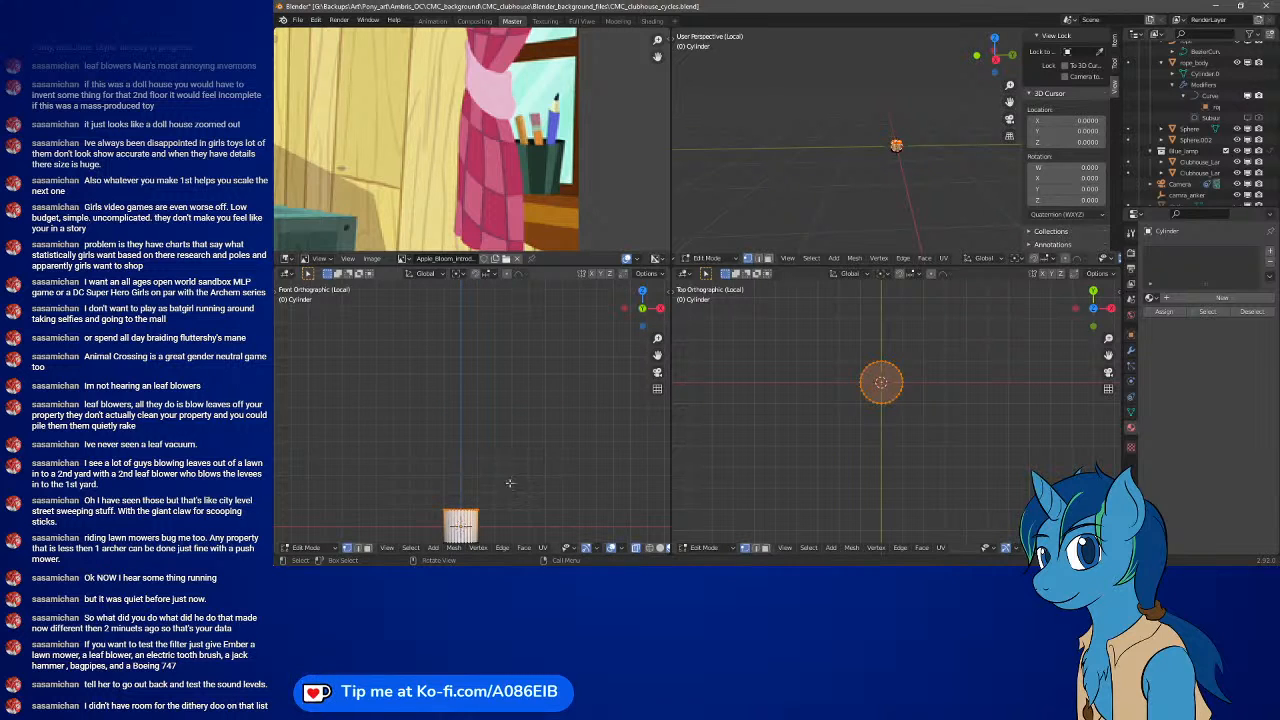
{"action": "scroll", "coordinate": [509, 480], "scroll_direction": "down", "scroll_amount": 4}
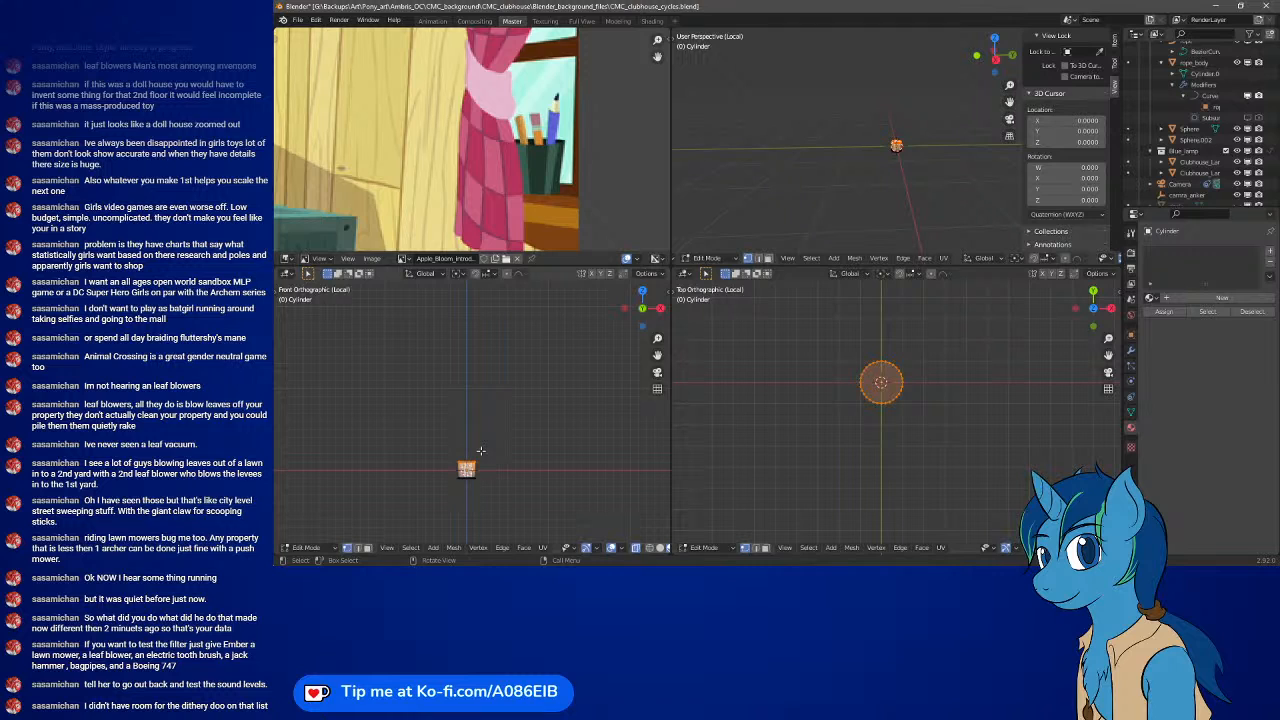
{"action": "key", "text": "e"}
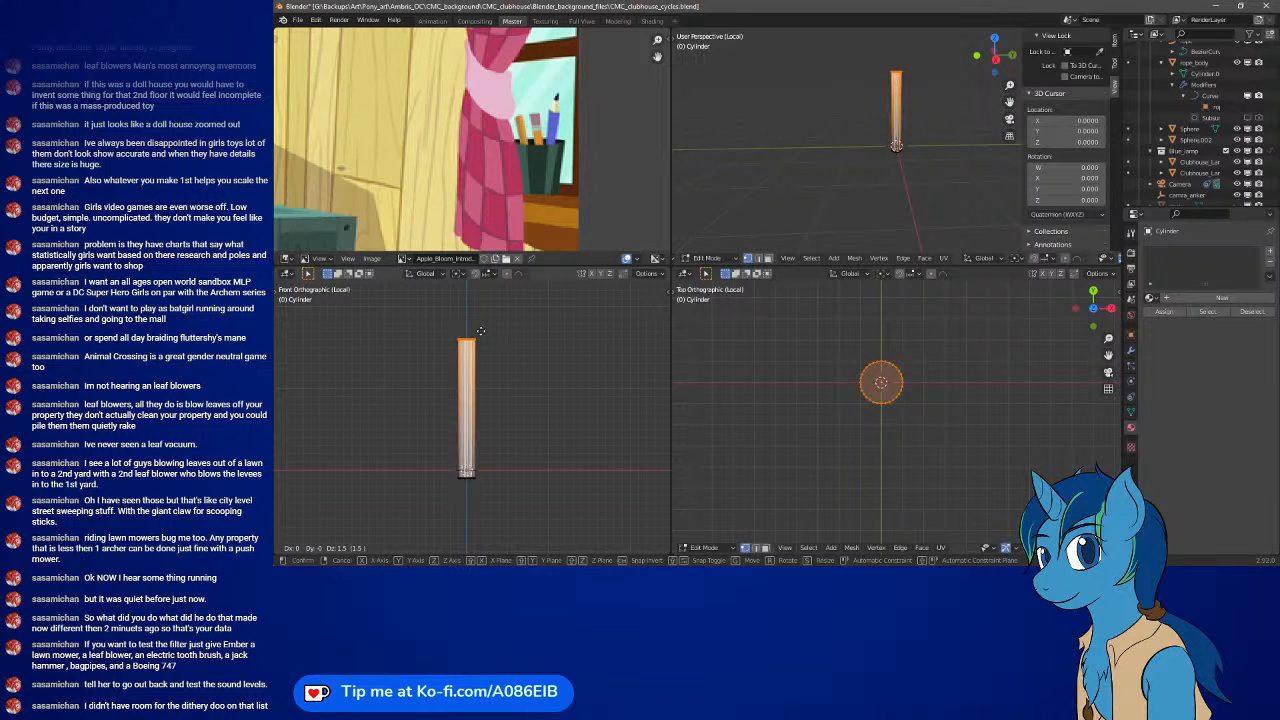
{"action": "key", "text": "Return"}
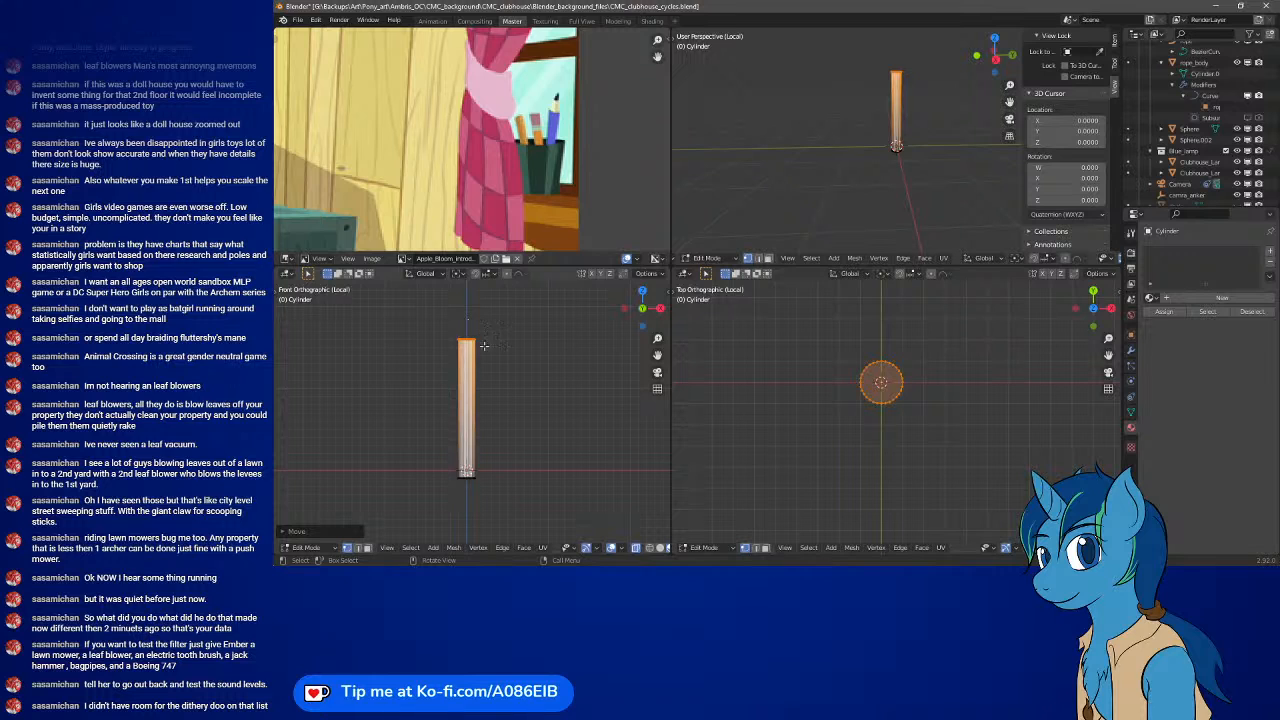
- Extrude the cylinder's top face straight up by 0.3 to form the pencil tip section
{"action": "key", "text": "e"}
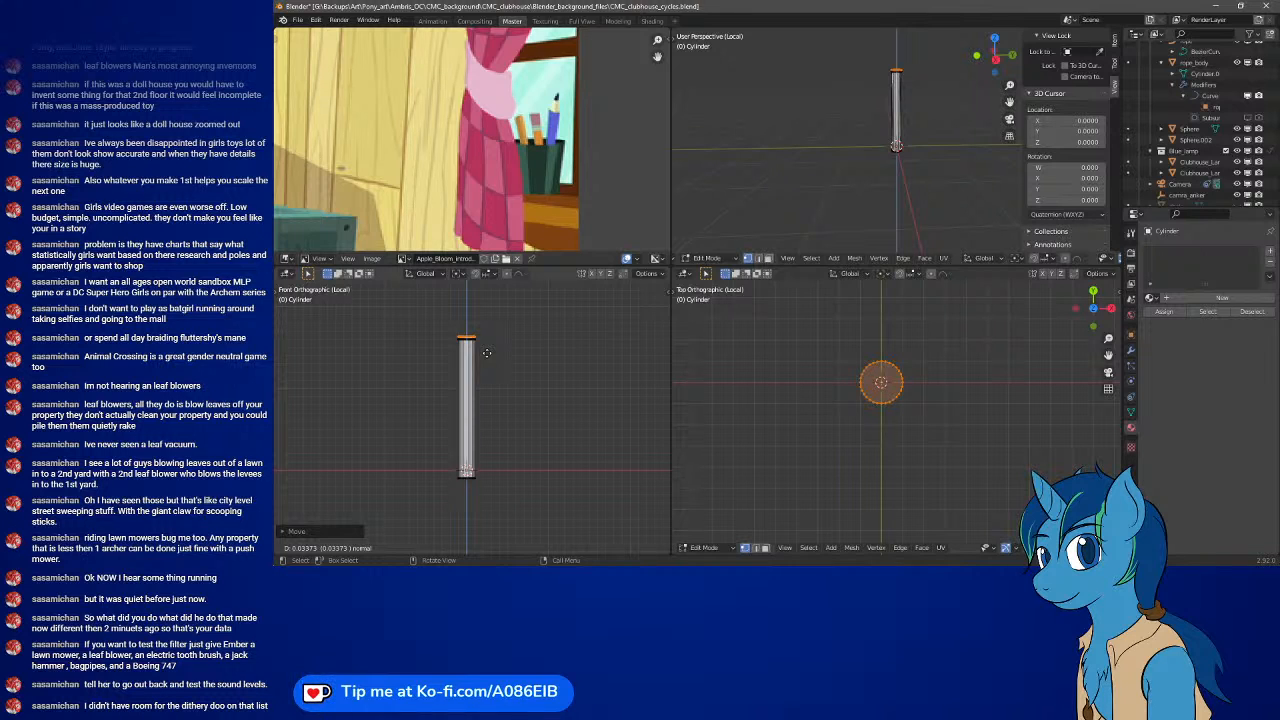
{"action": "key", "text": "z"}
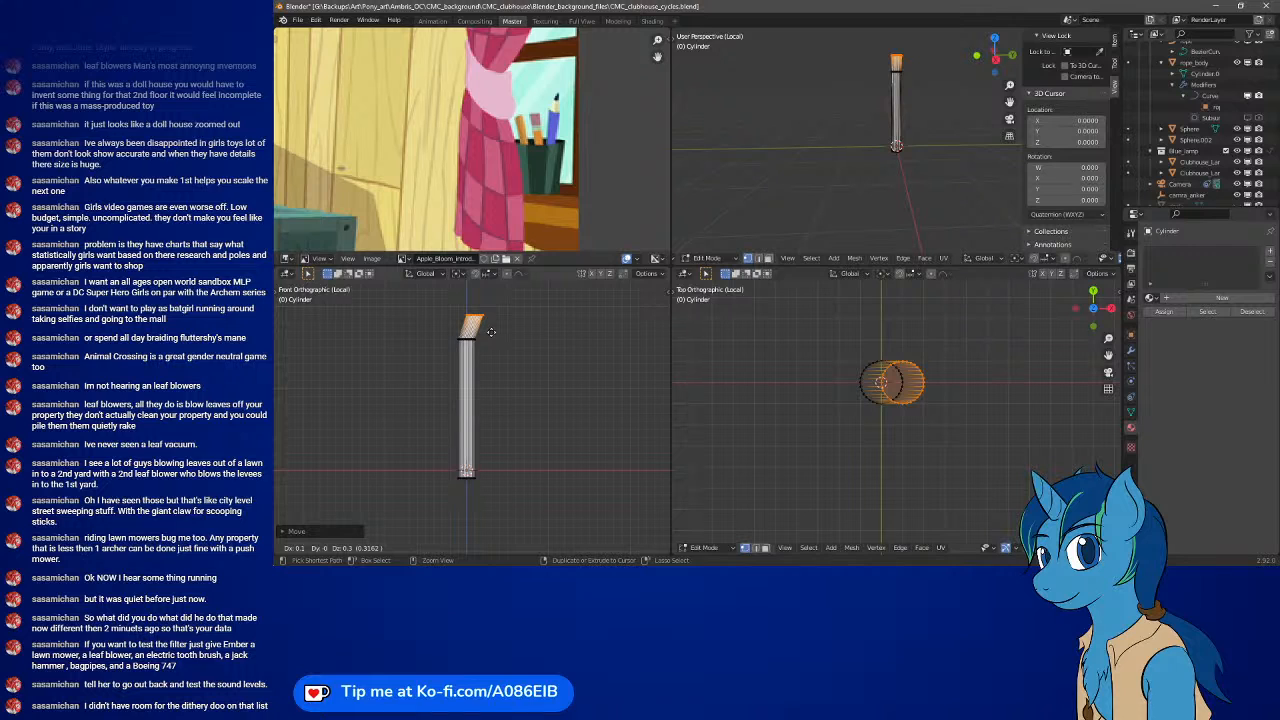
{"action": "left_click", "coordinate": [490, 332], "text": "ctrl"}
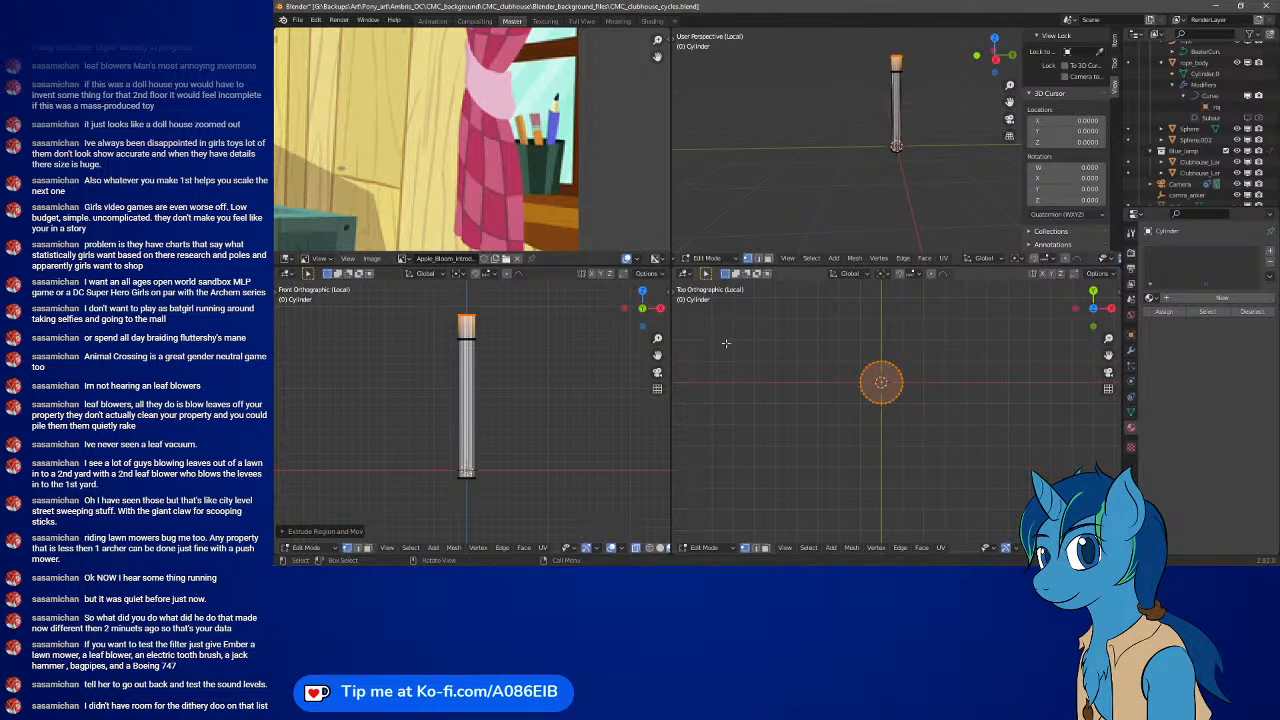
- Merge the extruded top vertices at their center into a pointed tip and return to Object Mode
{"action": "left_click", "coordinate": [855, 259]}
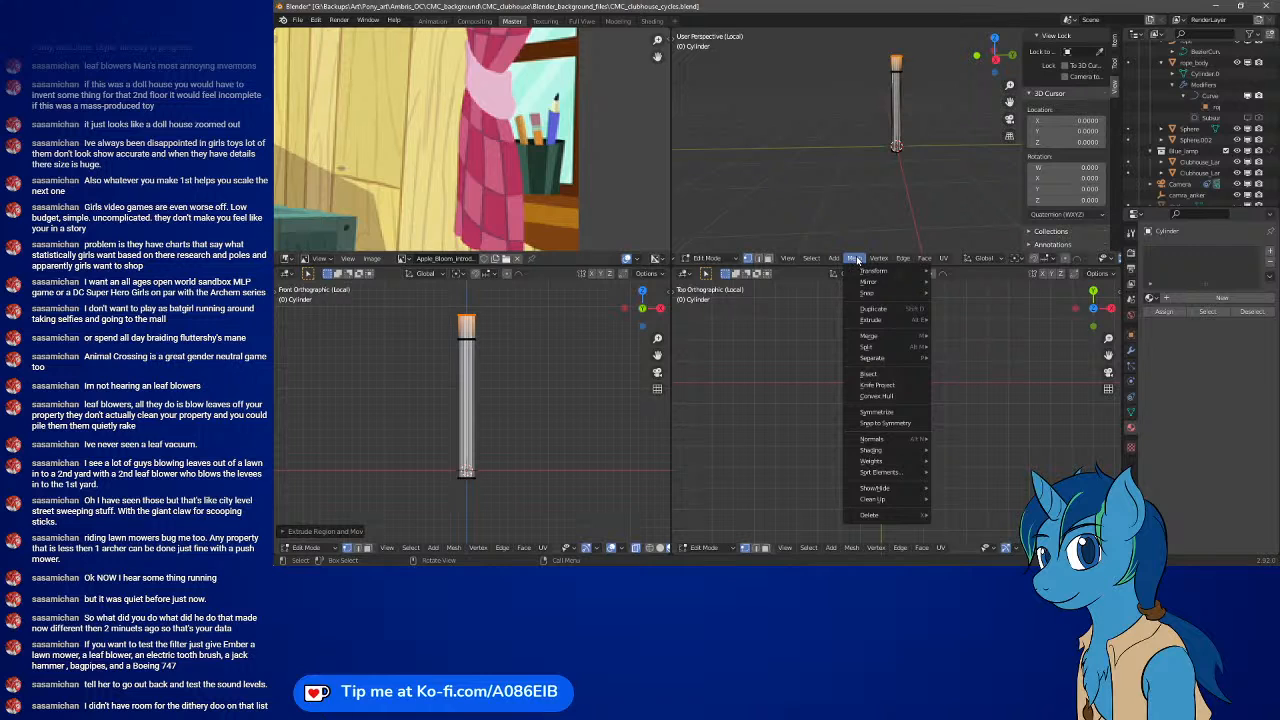
{"action": "mouse_move", "coordinate": [880, 337]}
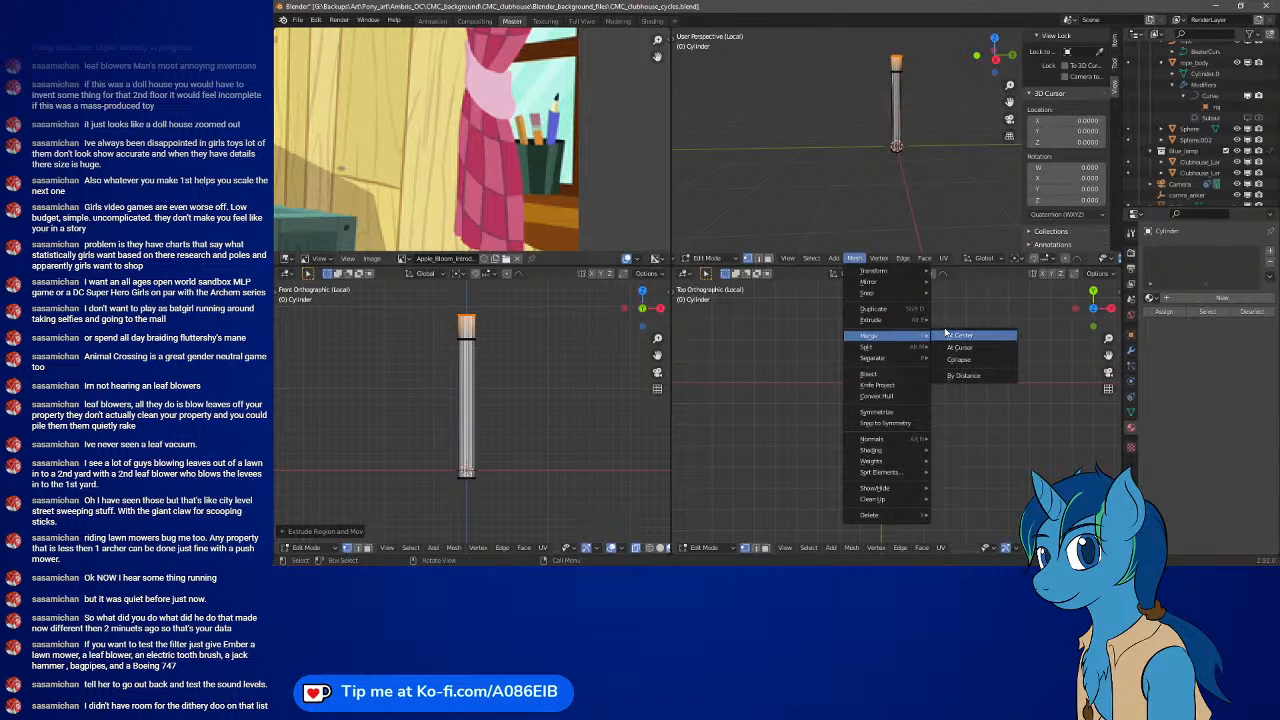
{"action": "left_click", "coordinate": [944, 332]}
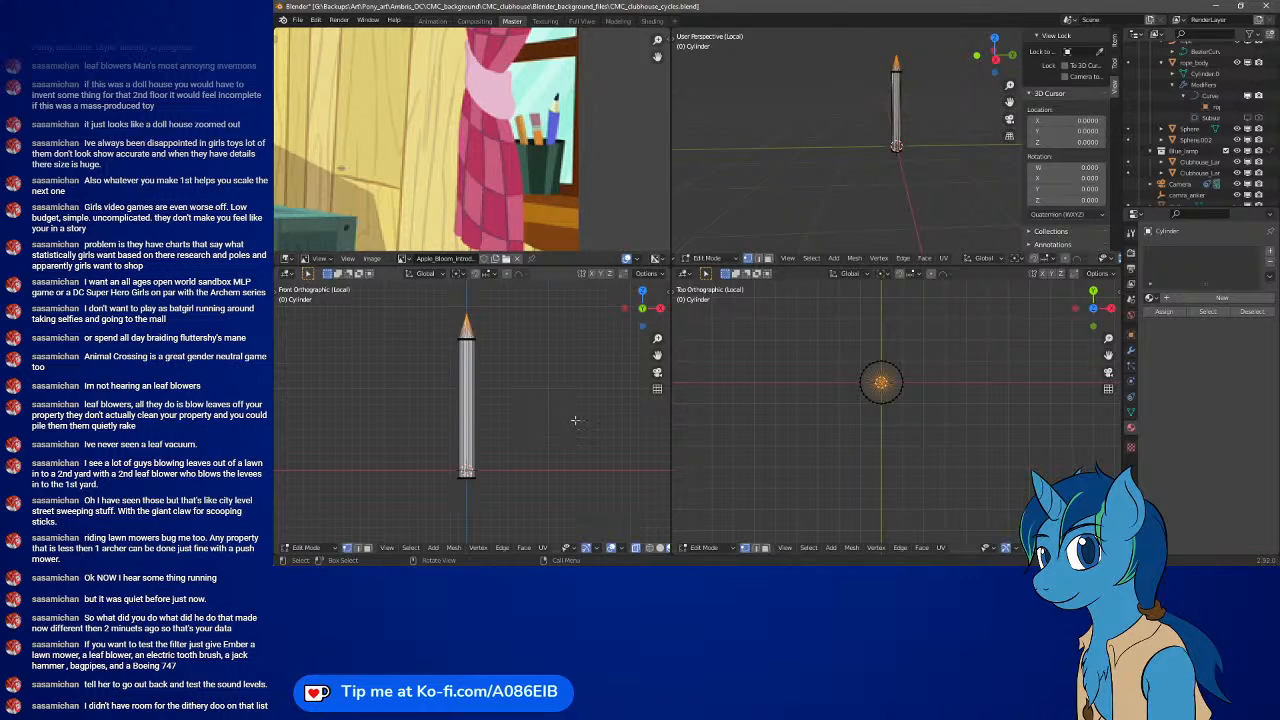
{"action": "key", "text": "Tab"}
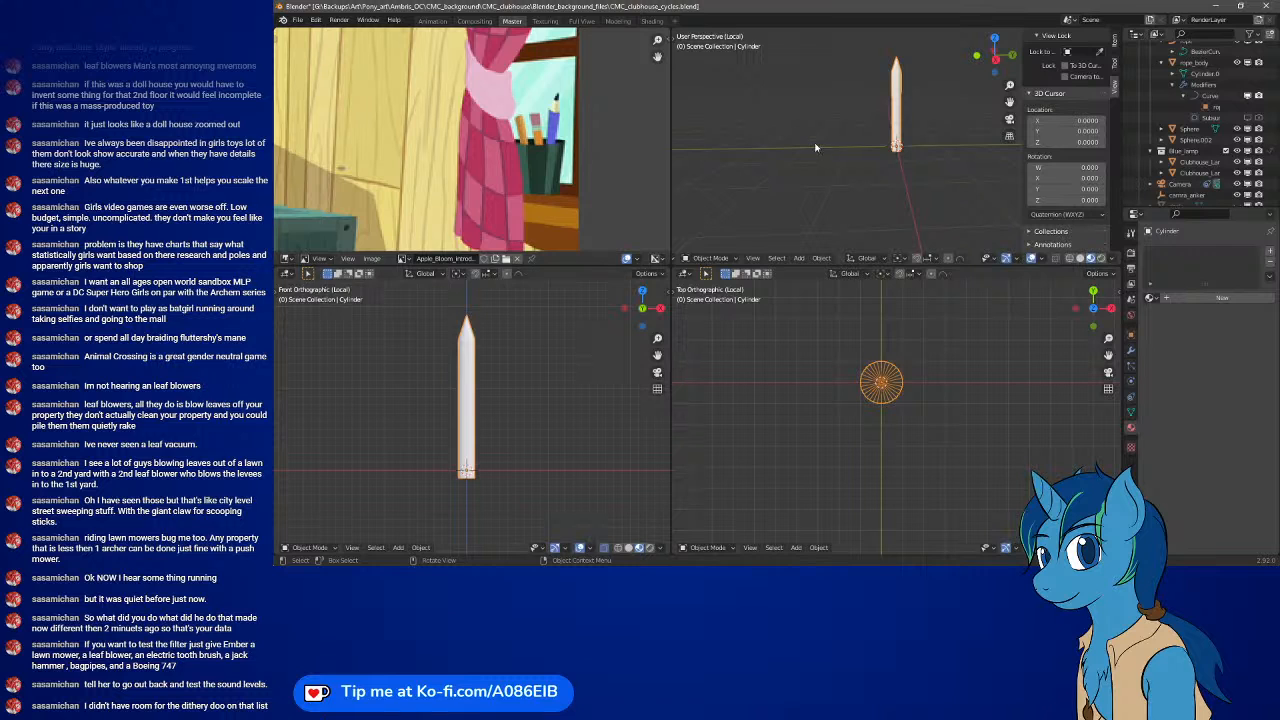
- Select the pencil's cone tip including its base ring, subdivide it once to add a ring halfway up, and return to Object Mode
{"action": "mouse_move", "coordinate": [896, 124]}
{"action": "middle_mouse_down"}
{"action": "mouse_move", "coordinate": [850, 180]}
{"action": "mouse_move", "coordinate": [932, 116]}
{"action": "mouse_move", "coordinate": [921, 132]}
{"action": "mouse_move", "coordinate": [856, 134]}
{"action": "mouse_move", "coordinate": [873, 133]}
{"action": "middle_mouse_up"}
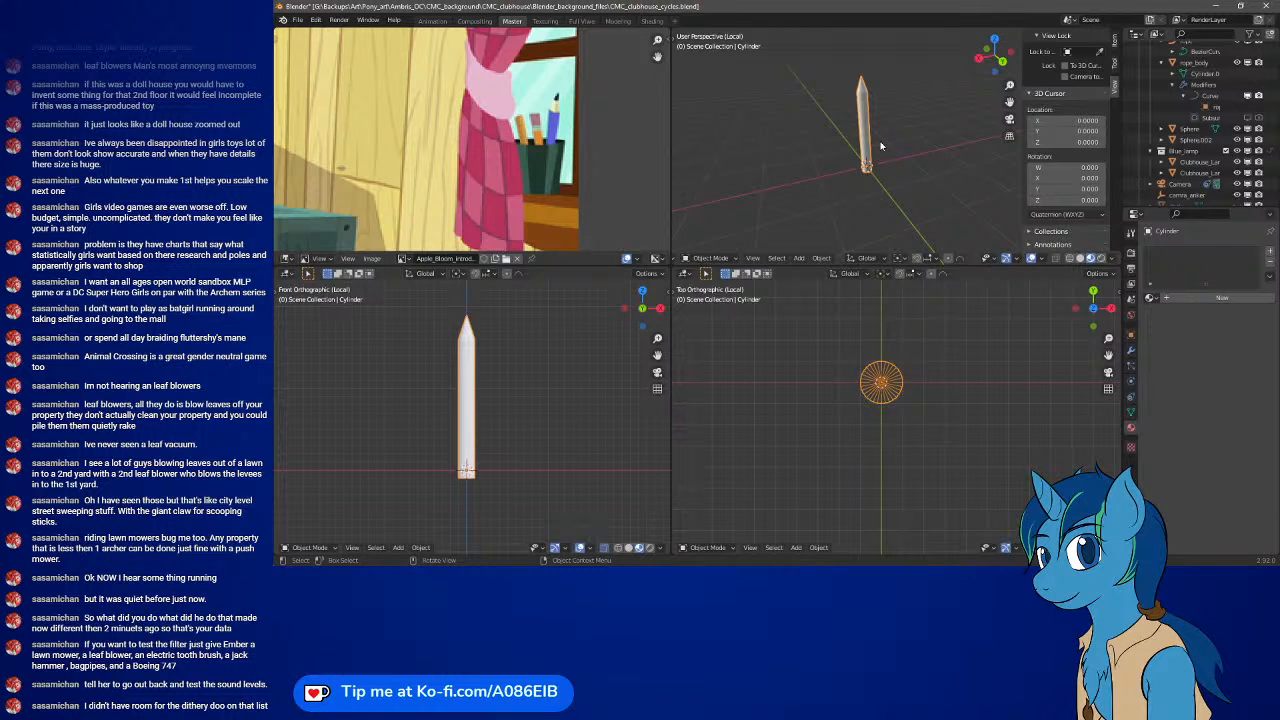
{"action": "scroll", "coordinate": [479, 337], "scroll_direction": "up", "scroll_amount": 5}
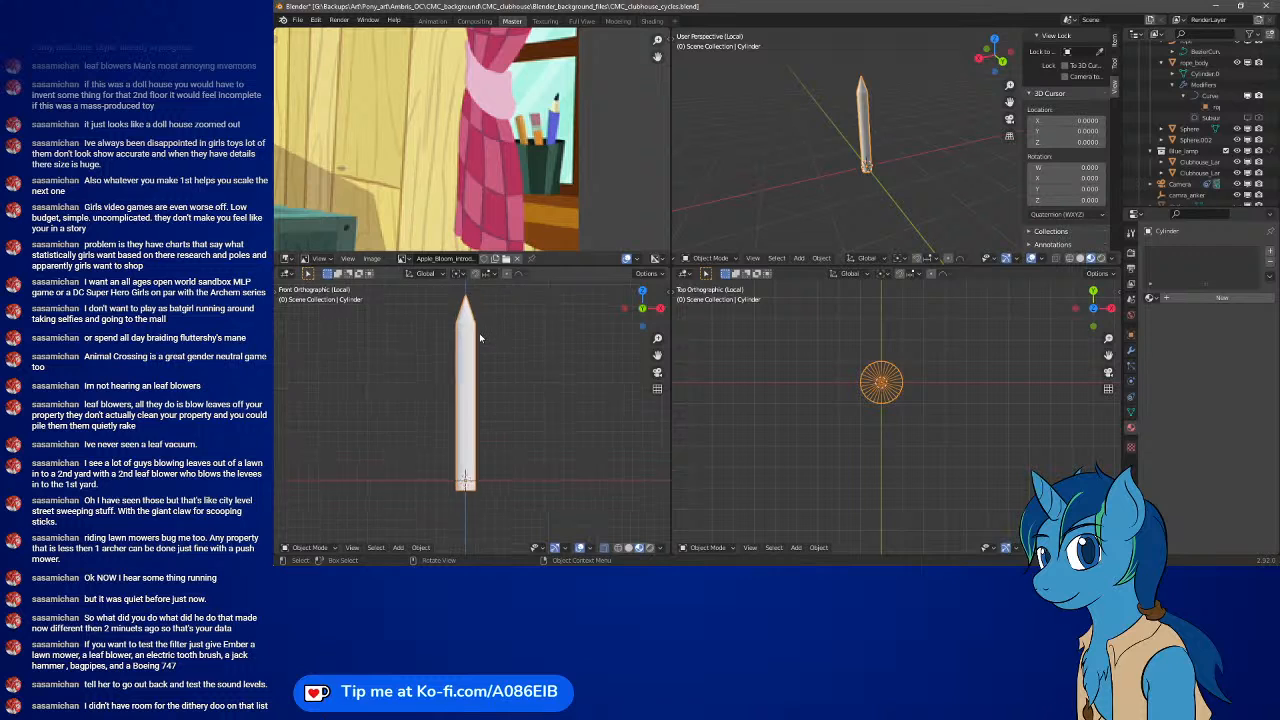
{"action": "middle_click_drag", "start_coordinate": [510, 300], "coordinate": [522, 489], "text": "shift"}
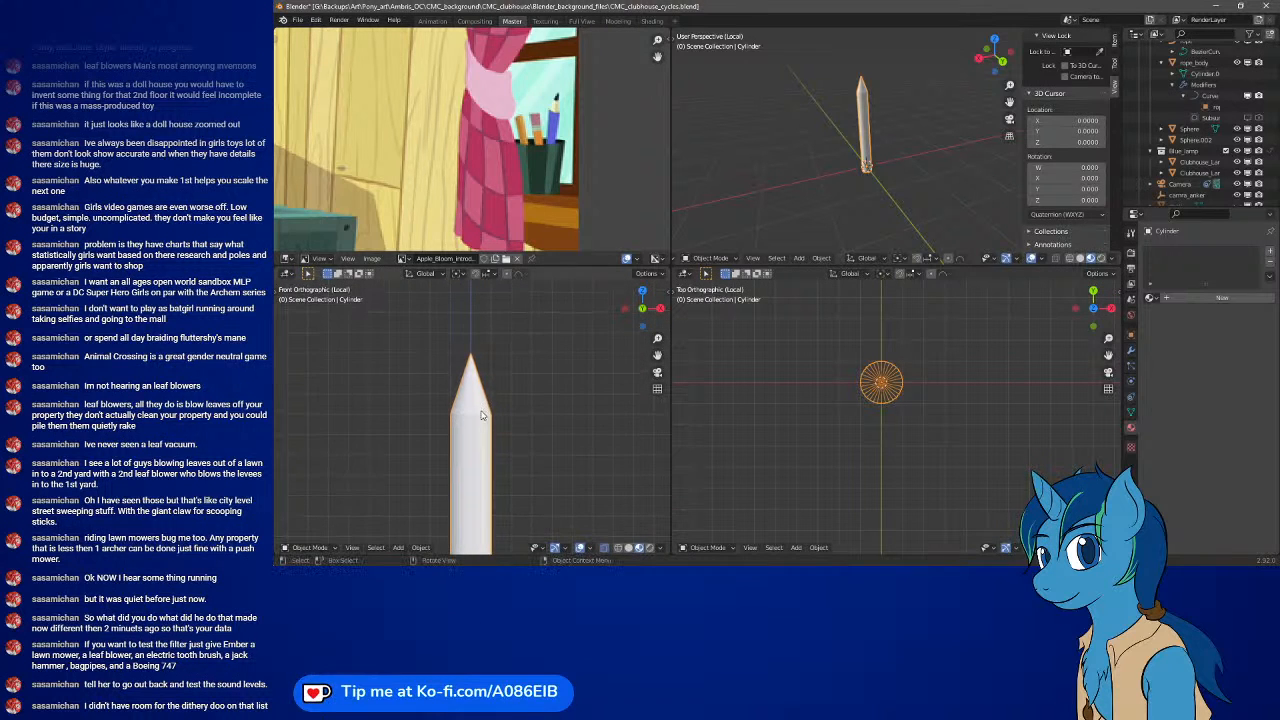
{"action": "scroll", "coordinate": [481, 412], "scroll_direction": "up", "scroll_amount": 3}
{"action": "scroll", "coordinate": [481, 415], "scroll_direction": "up", "scroll_amount": 2}
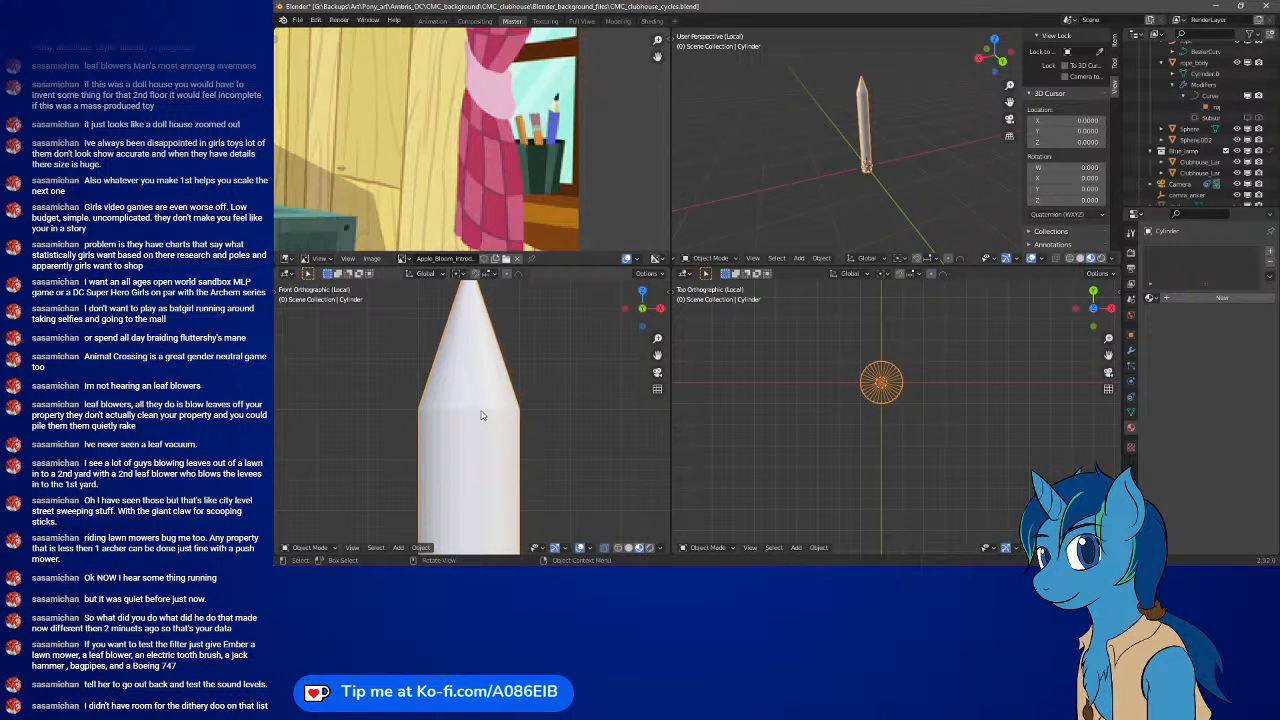
{"action": "middle_click_drag", "start_coordinate": [505, 347], "coordinate": [509, 389], "text": "shift"}
{"action": "key", "text": "Tab"}
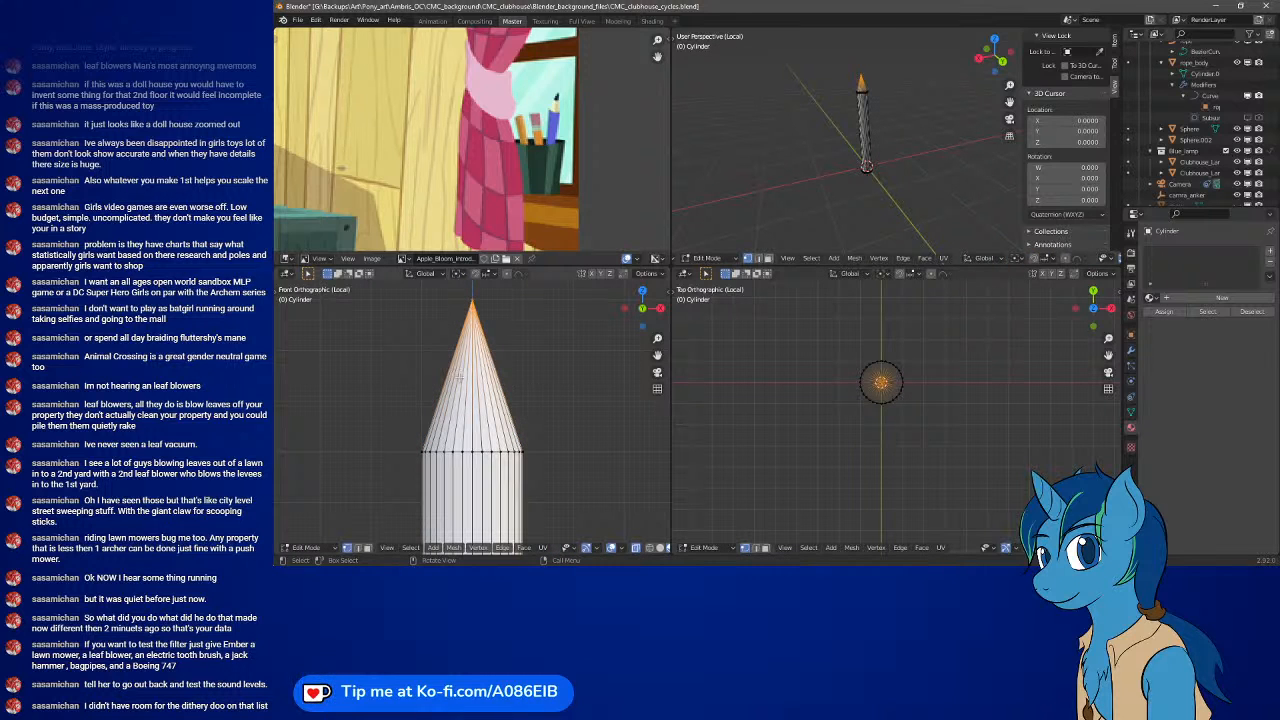
{"action": "left_click_drag", "start_coordinate": [396, 289], "coordinate": [557, 460]}
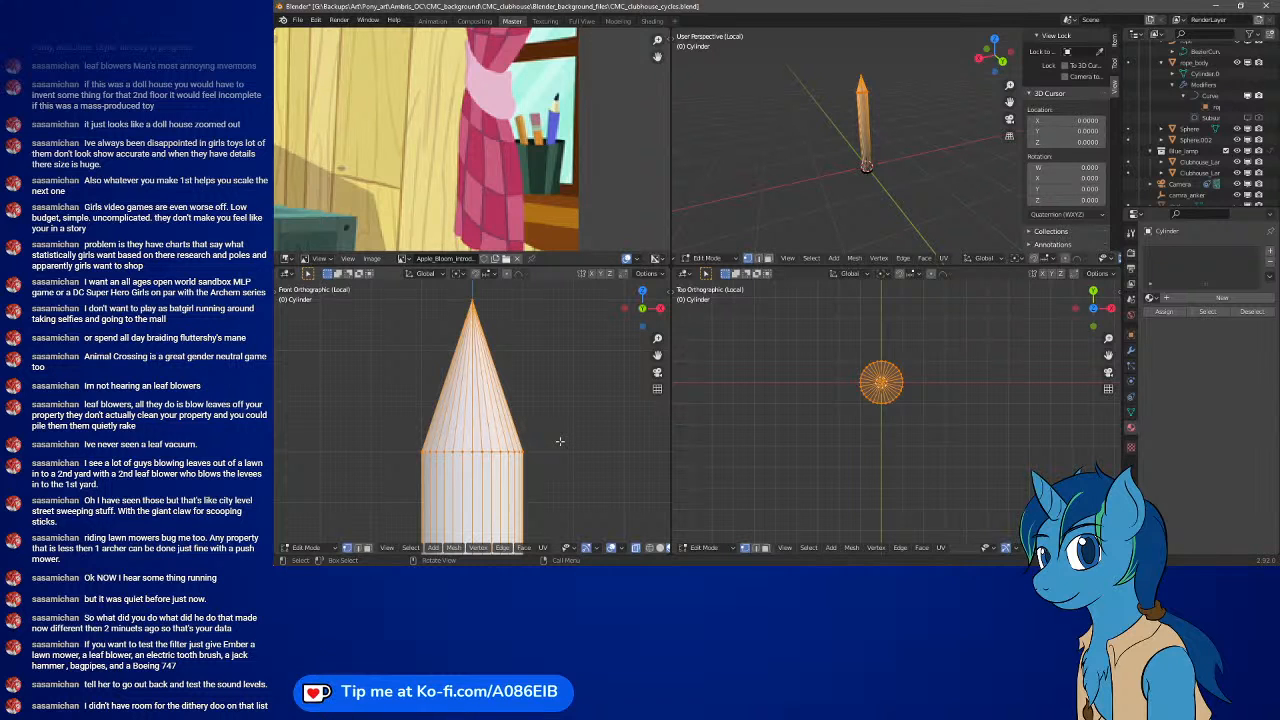
{"action": "left_click", "coordinate": [857, 259]}
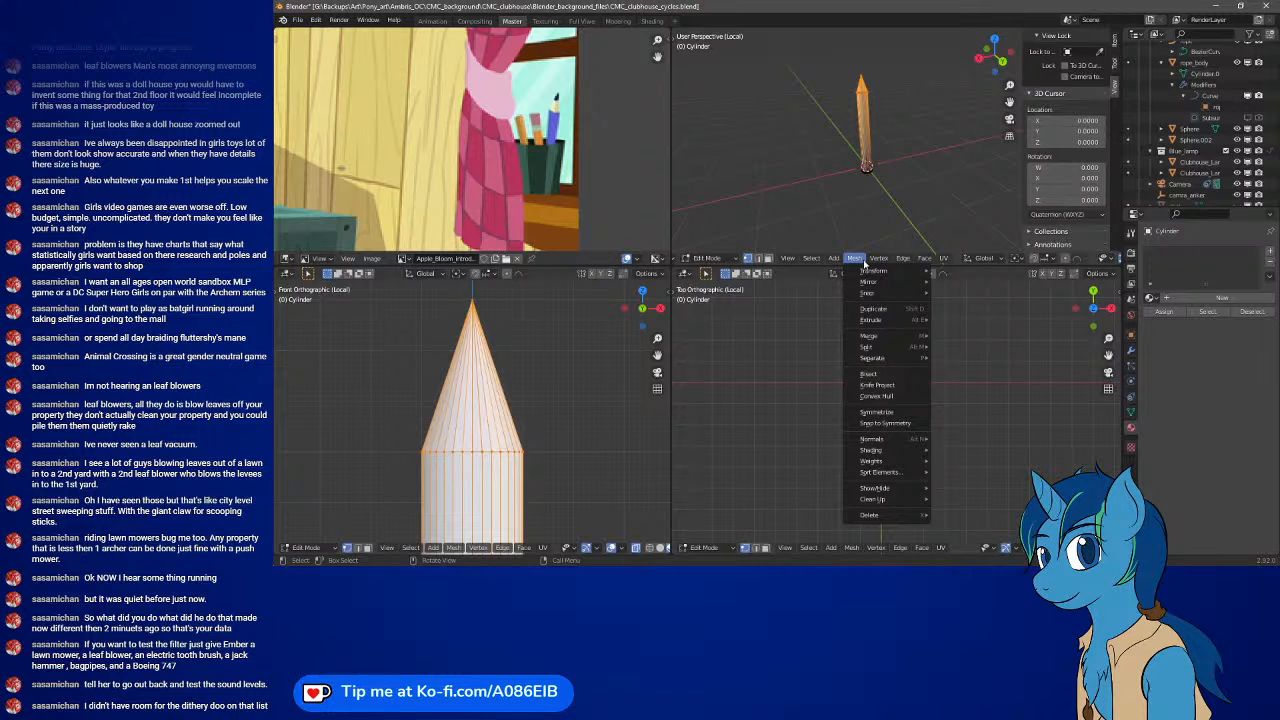
{"action": "mouse_move", "coordinate": [901, 260]}
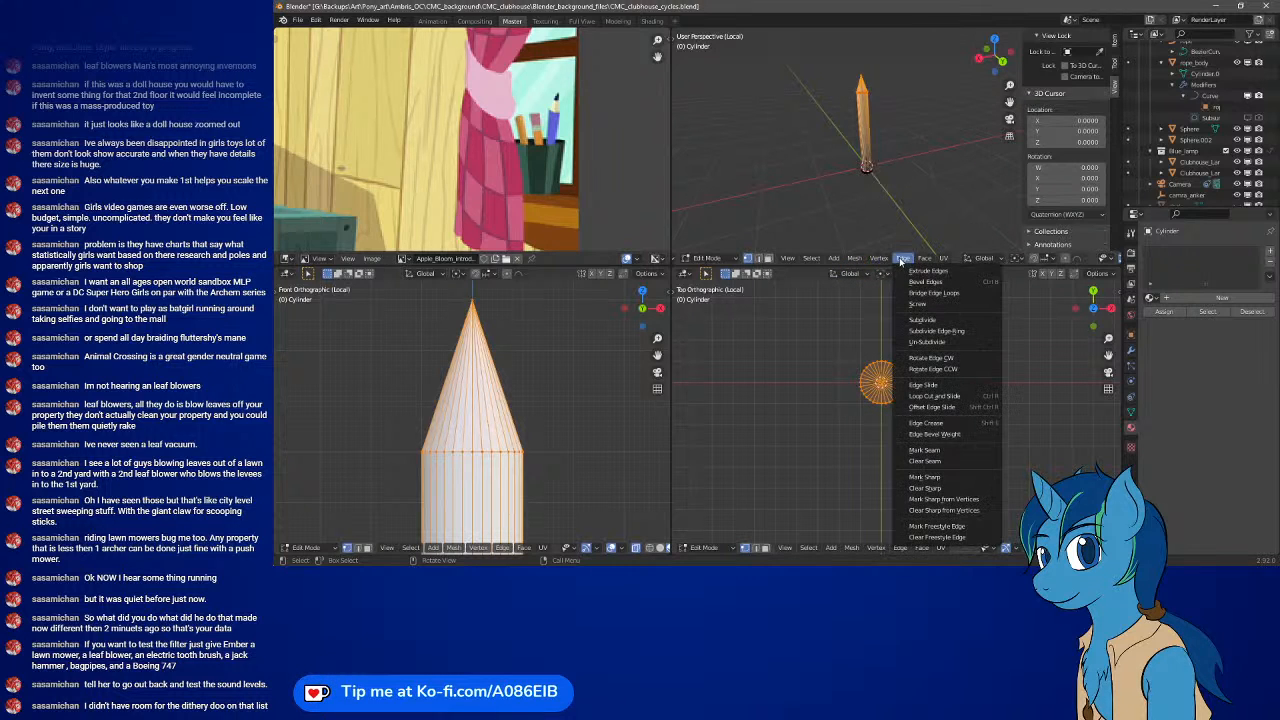
{"action": "left_click", "coordinate": [903, 320]}
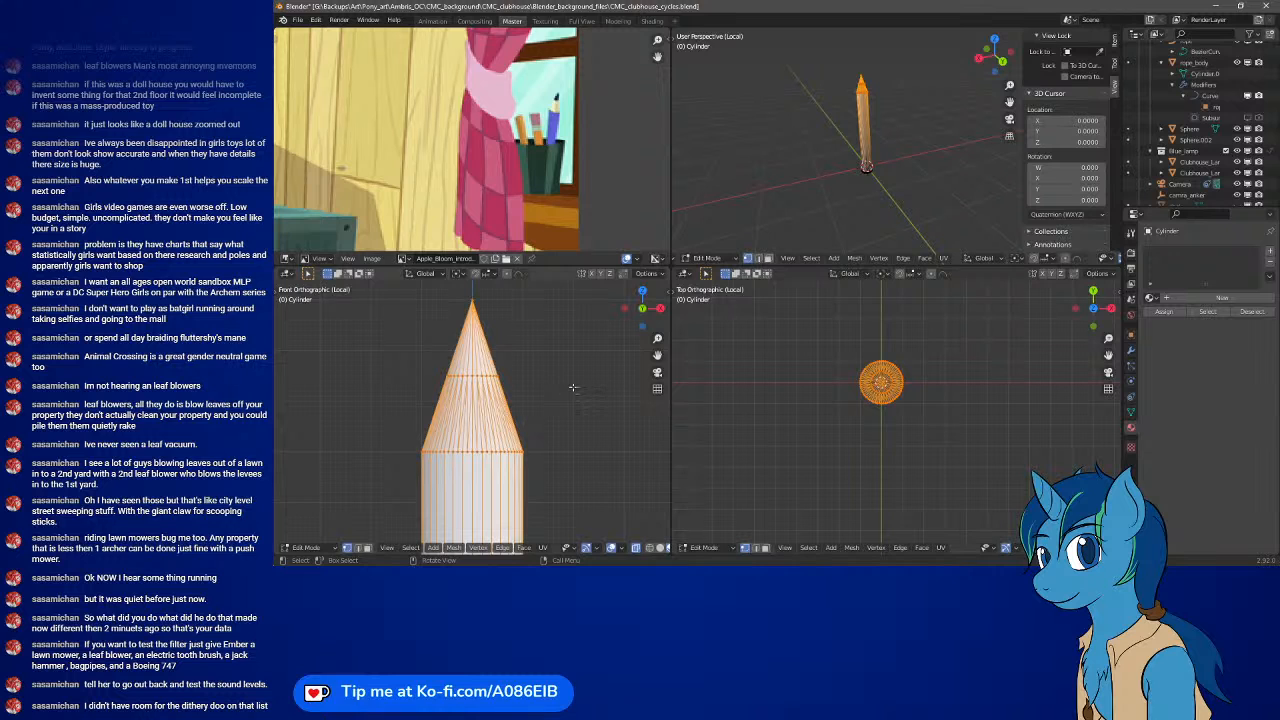
{"action": "scroll", "coordinate": [571, 385], "scroll_direction": "down", "scroll_amount": 4}
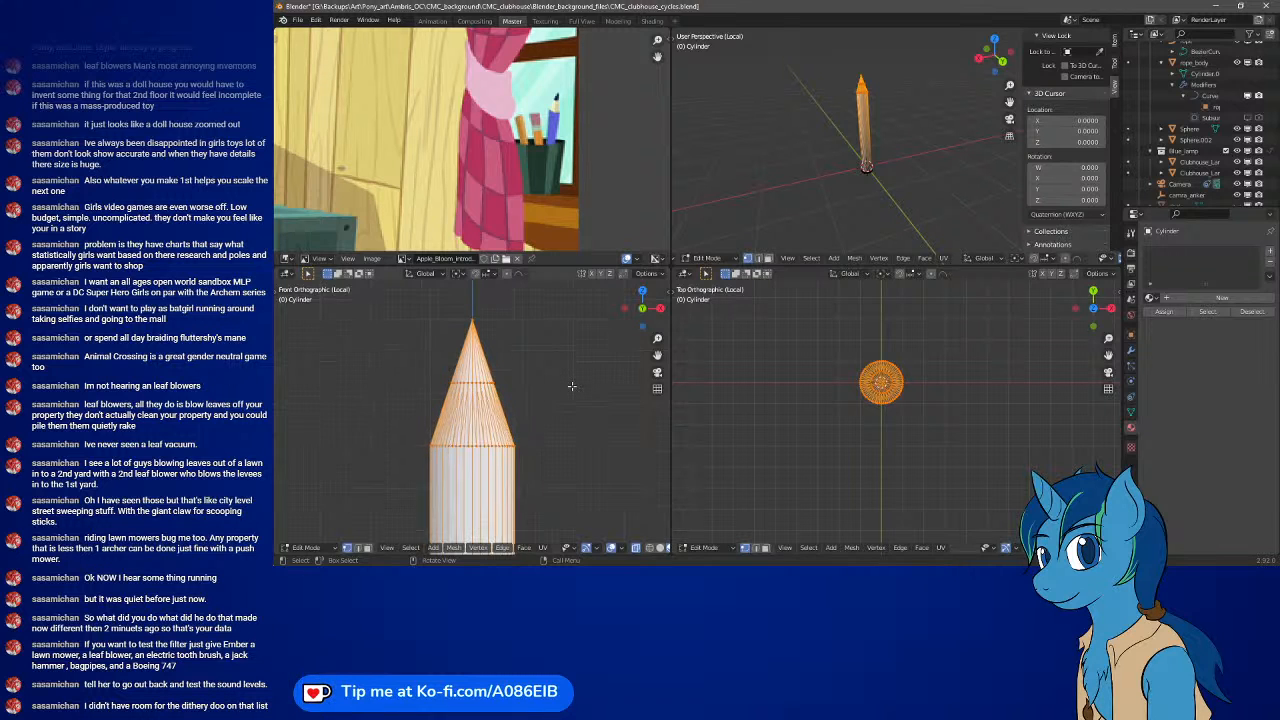
{"action": "scroll", "coordinate": [571, 385], "scroll_direction": "down", "scroll_amount": 1}
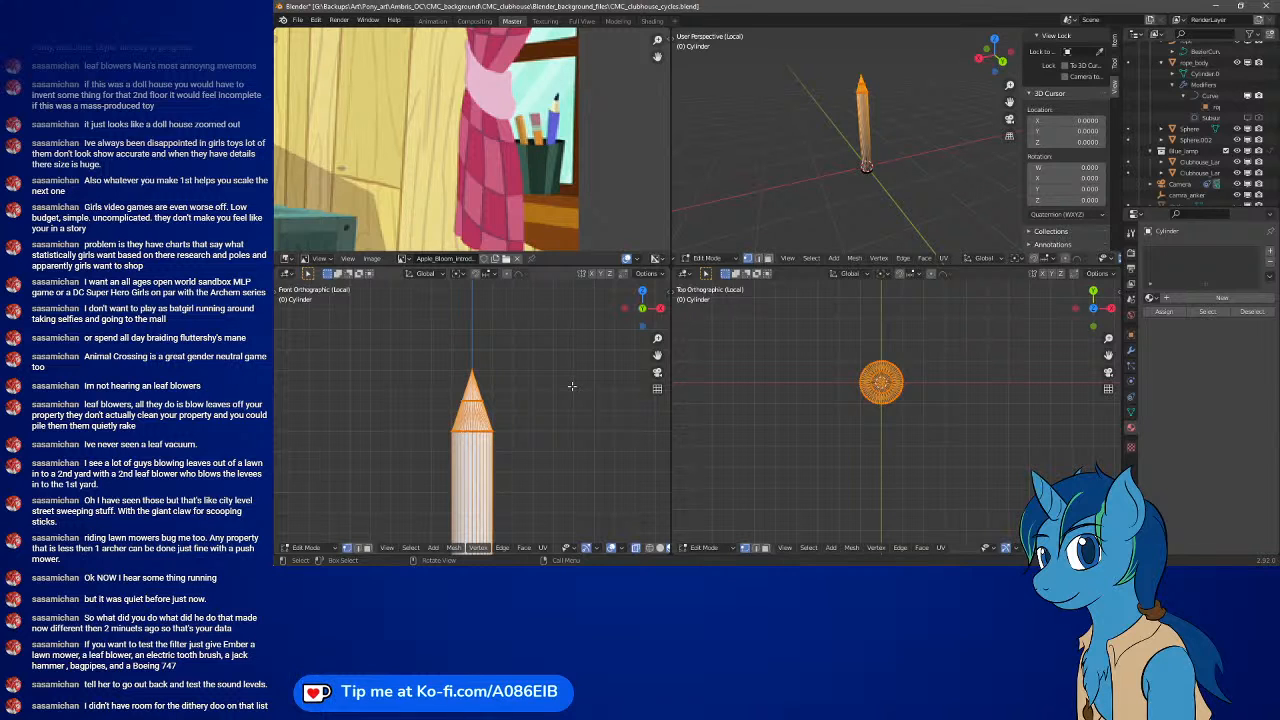
{"action": "key", "text": "Tab"}
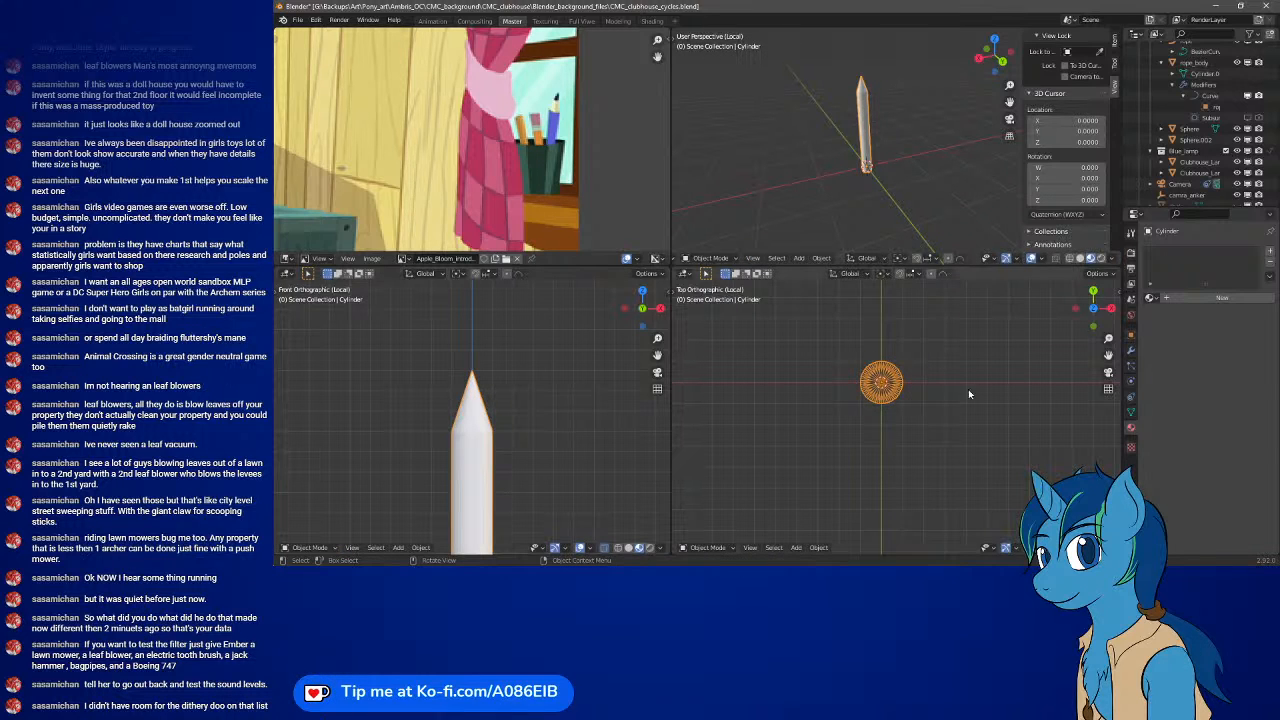
- Add a new material to the pencil
{"action": "left_click", "coordinate": [1210, 298]}
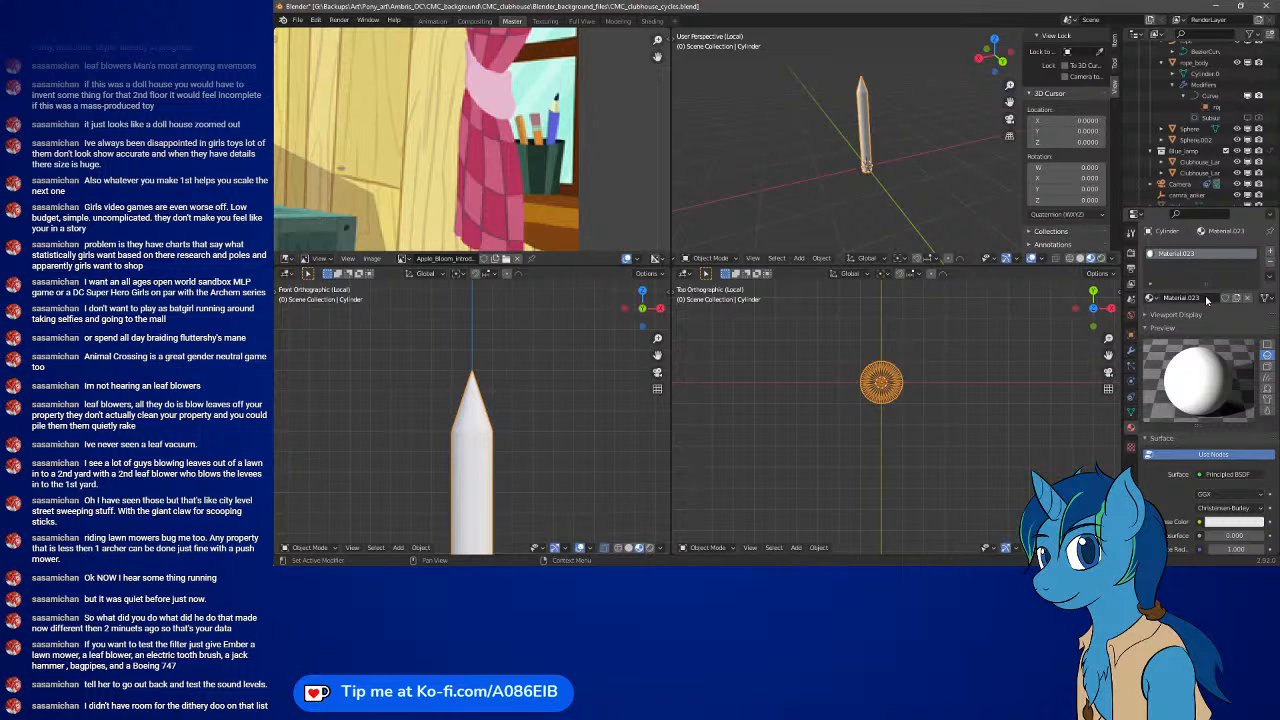
- Add two more material slots to the pencil and create a new material in each
{"action": "left_click", "coordinate": [1270, 253]}
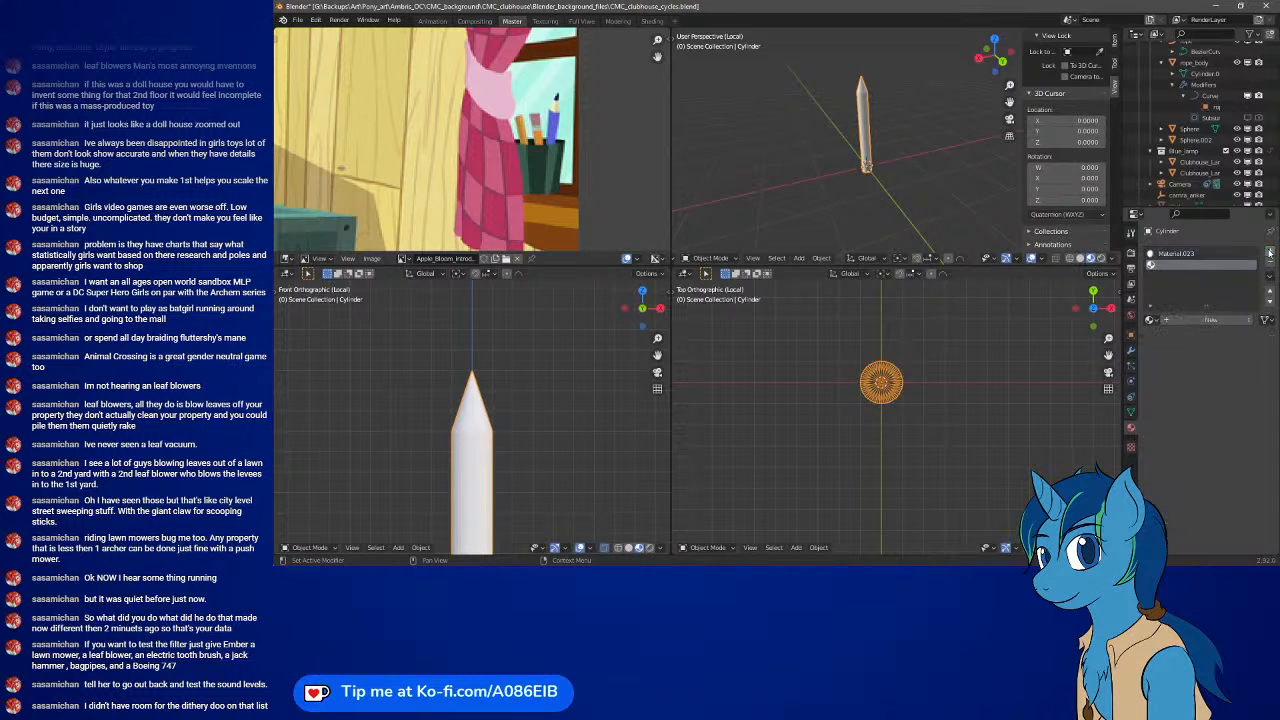
{"action": "left_click", "coordinate": [1213, 320]}
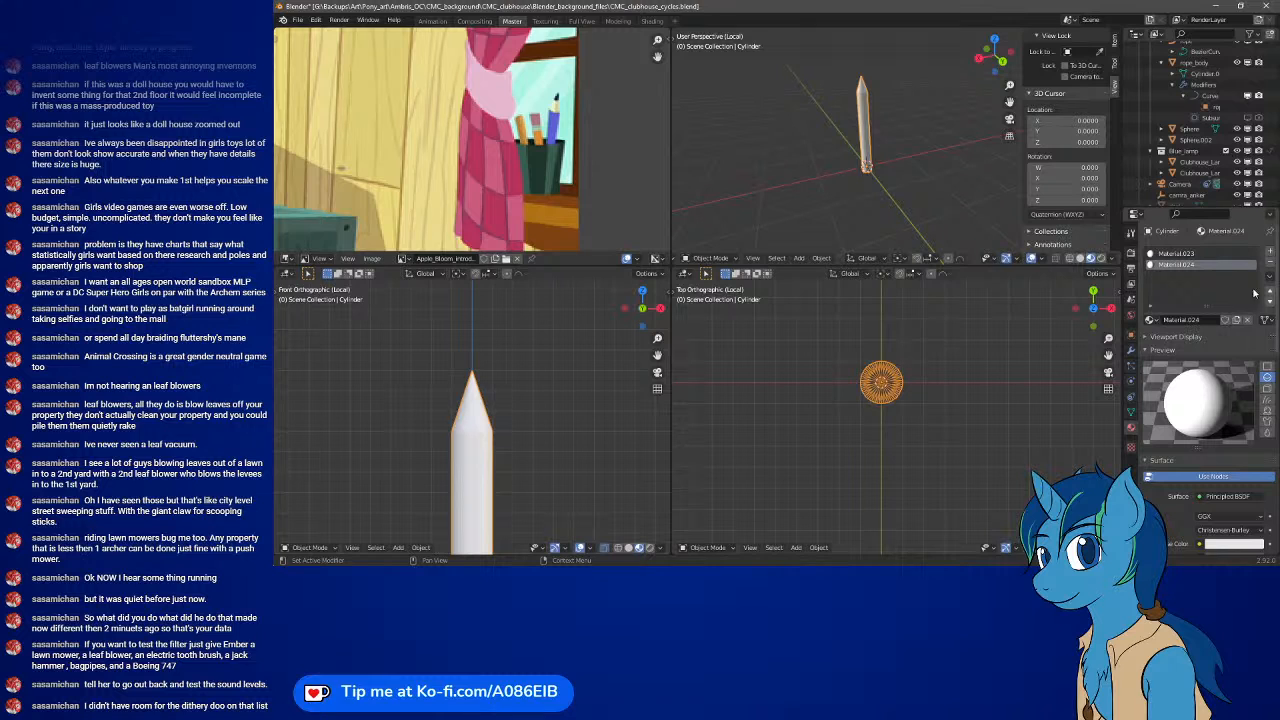
{"action": "left_click", "coordinate": [1269, 253]}
{"action": "left_click", "coordinate": [1210, 320]}
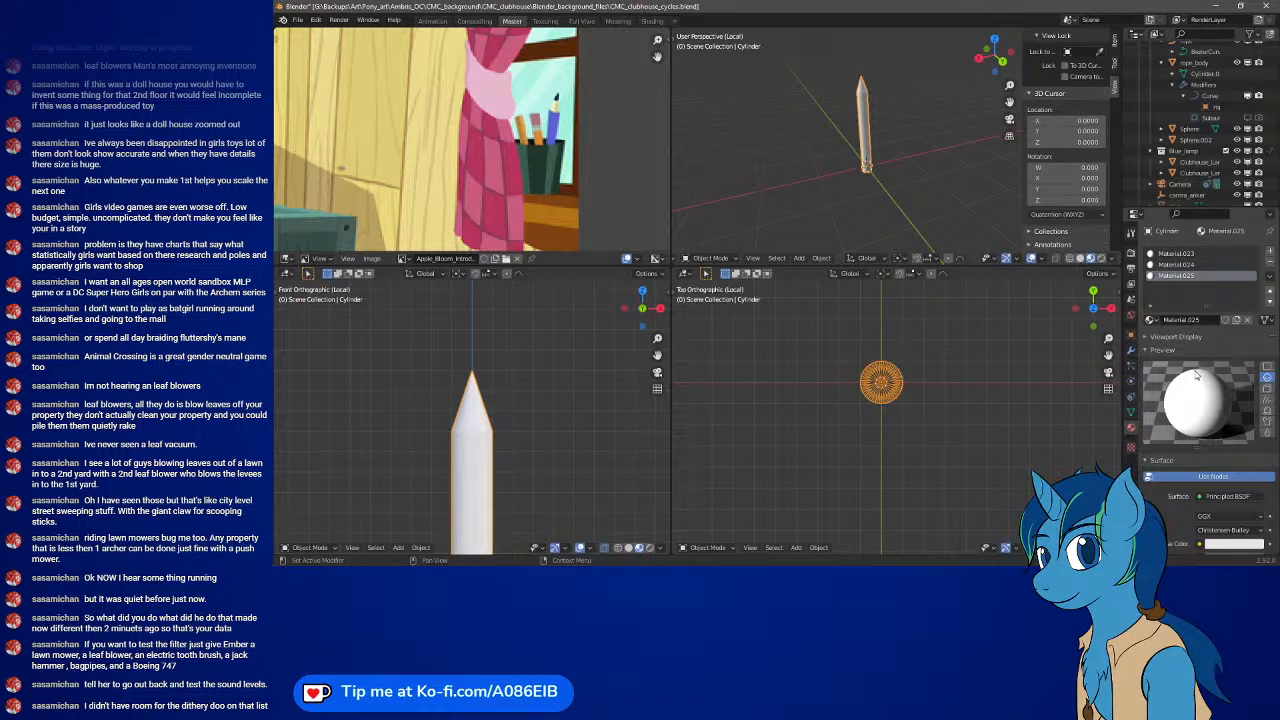
- Set the first material's base color to the blue sampled from the pencil body in the reference image
{"action": "left_click", "coordinate": [1194, 255]}
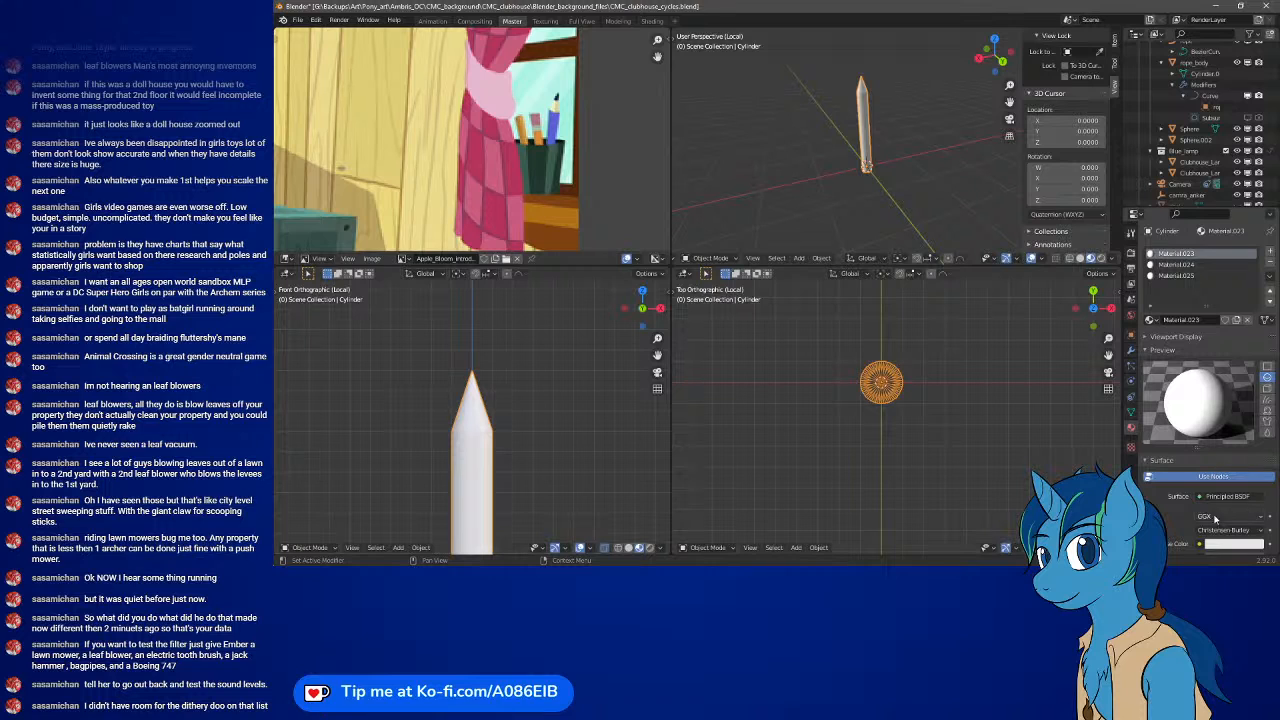
{"action": "left_click", "coordinate": [1218, 543]}
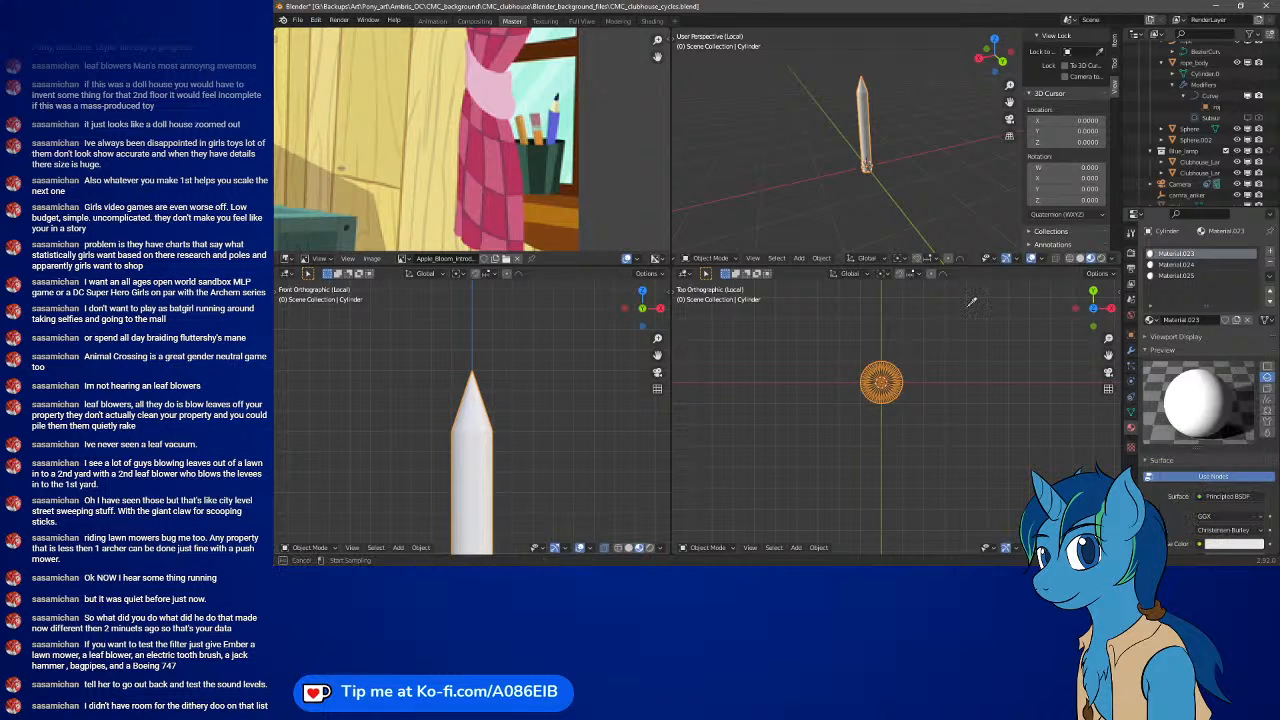
{"action": "left_click", "coordinate": [553, 127]}
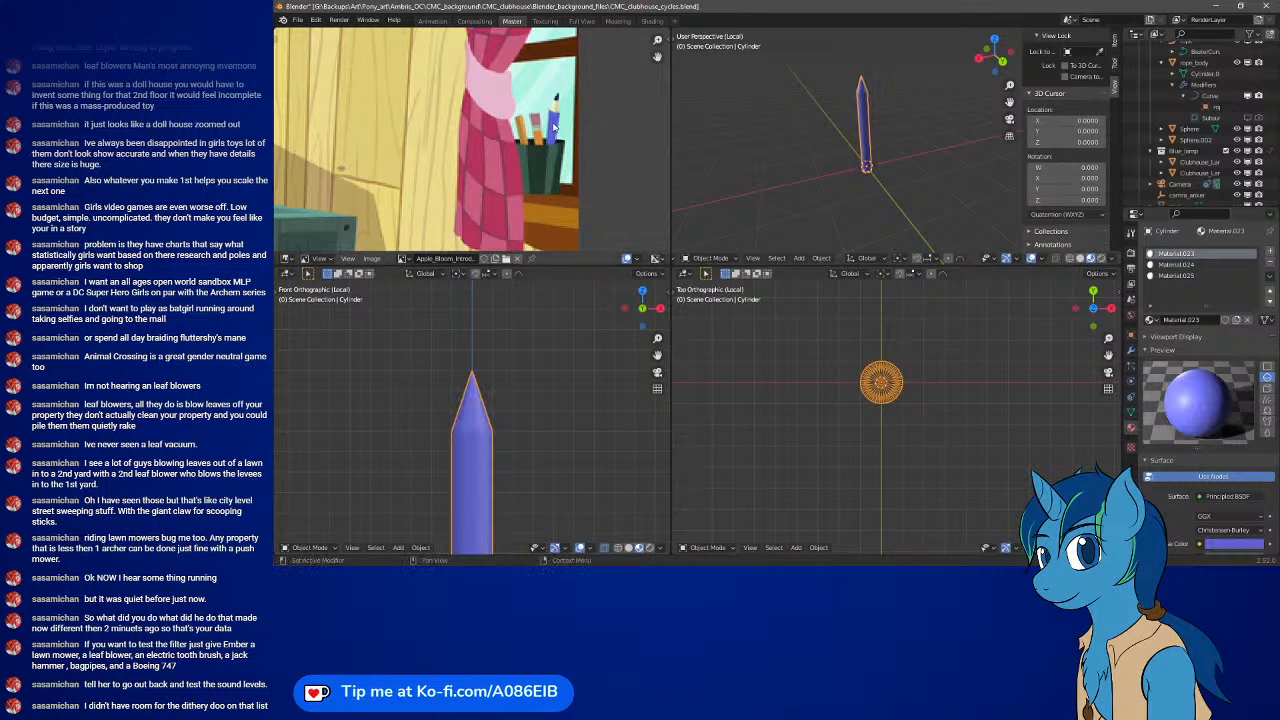
- Set the second material's base color to the cream sampled from the reference pencil's sharpened wood
{"action": "left_click", "coordinate": [1189, 265]}
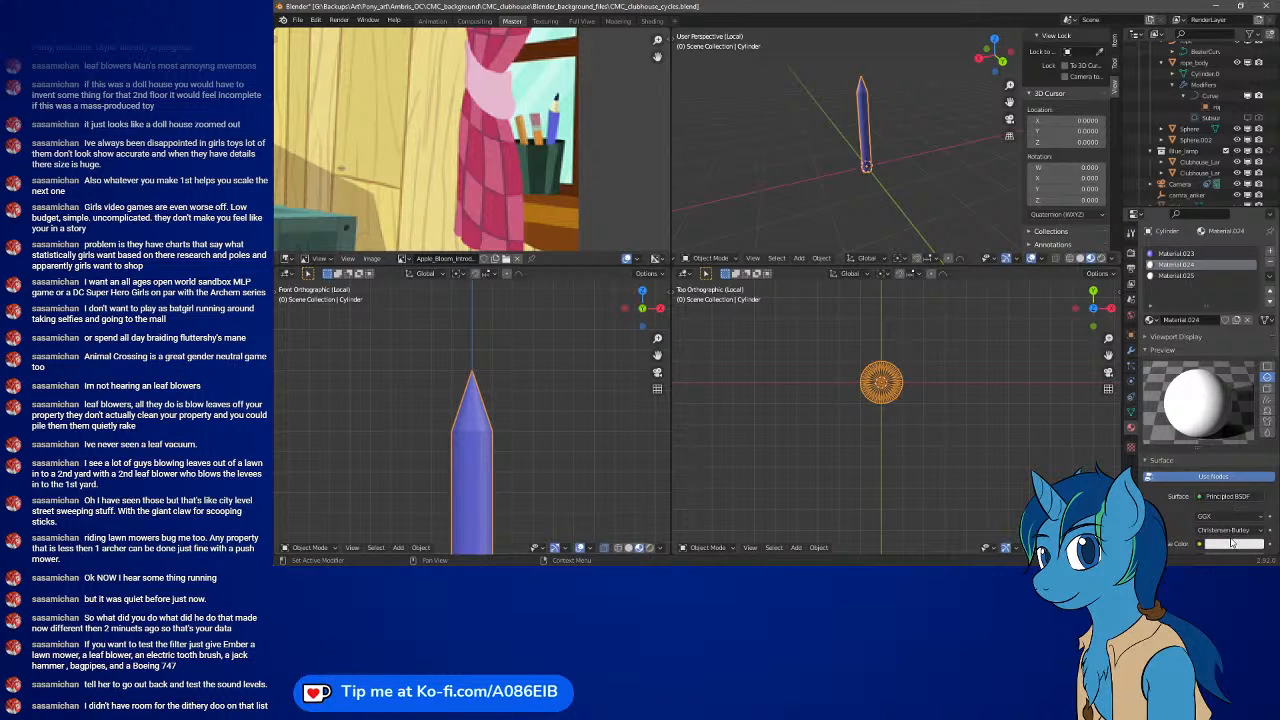
{"action": "left_click", "coordinate": [1232, 545]}
{"action": "left_click", "coordinate": [1255, 493]}
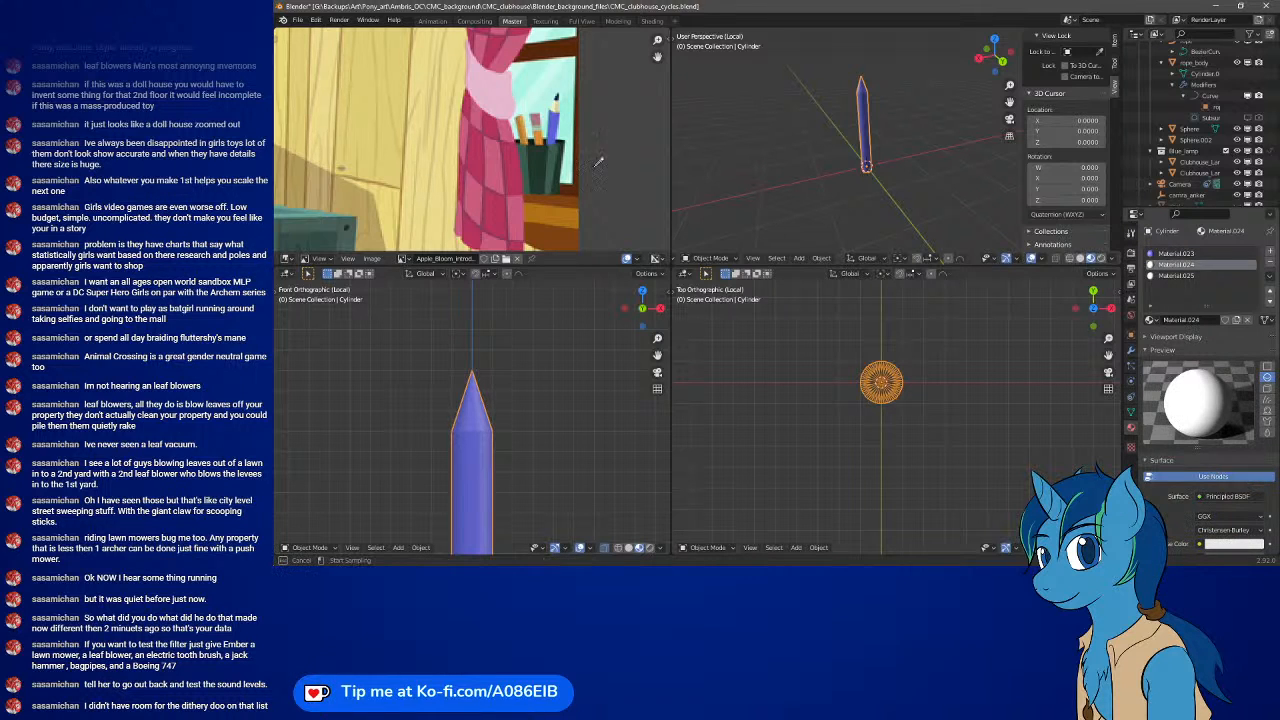
{"action": "left_click", "coordinate": [558, 100]}
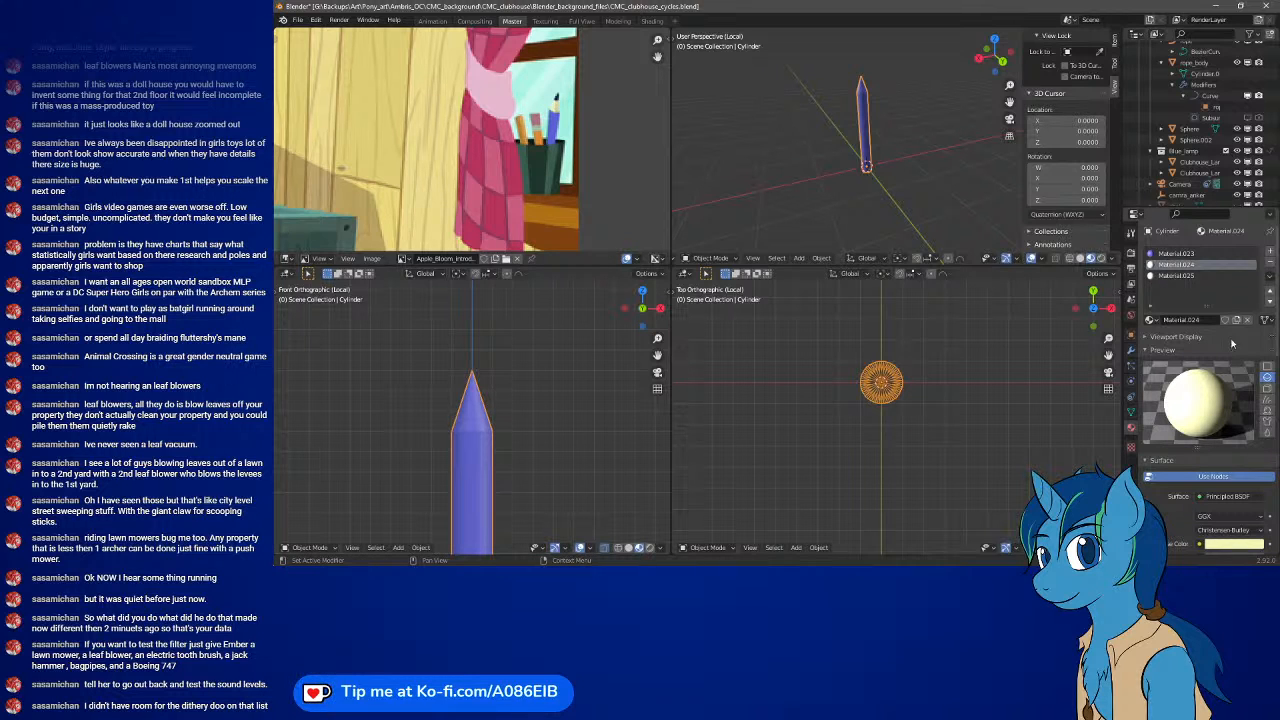
- Set the third material's base color to the near-black sampled from the lead tip of the reference pencil
{"action": "left_click", "coordinate": [1180, 275]}
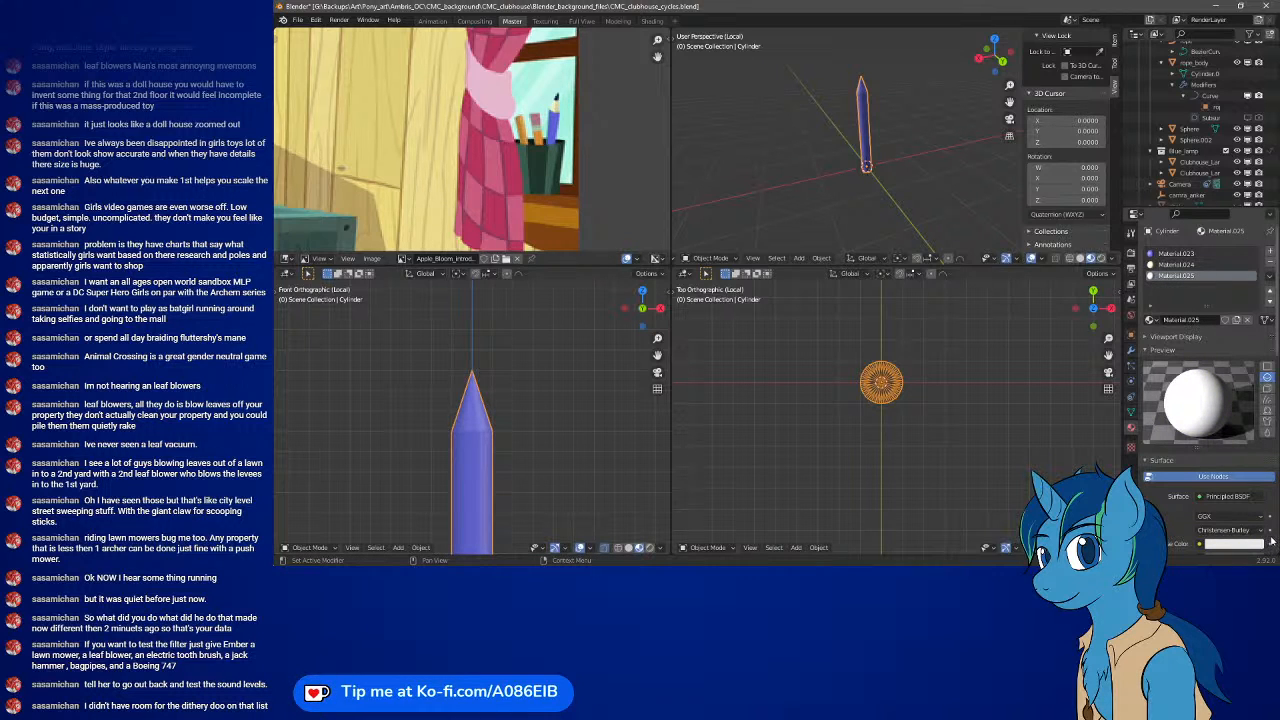
{"action": "left_click", "coordinate": [1259, 546]}
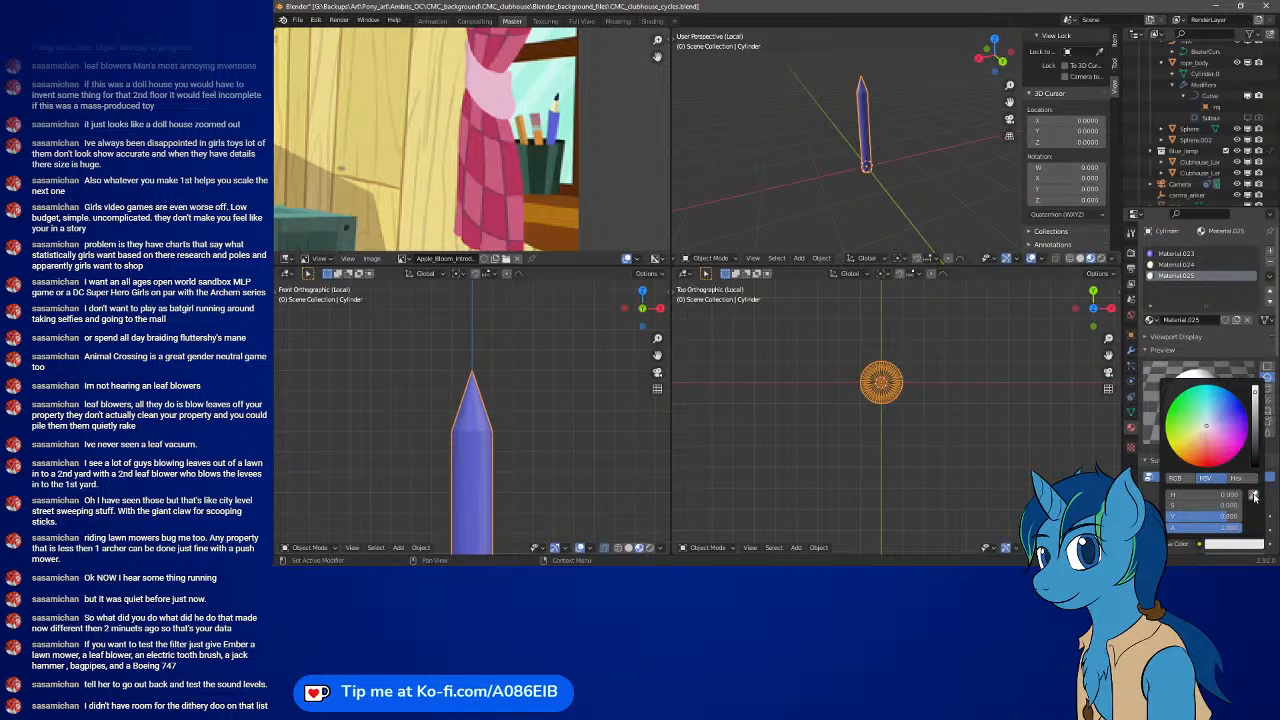
{"action": "left_click", "coordinate": [1255, 497]}
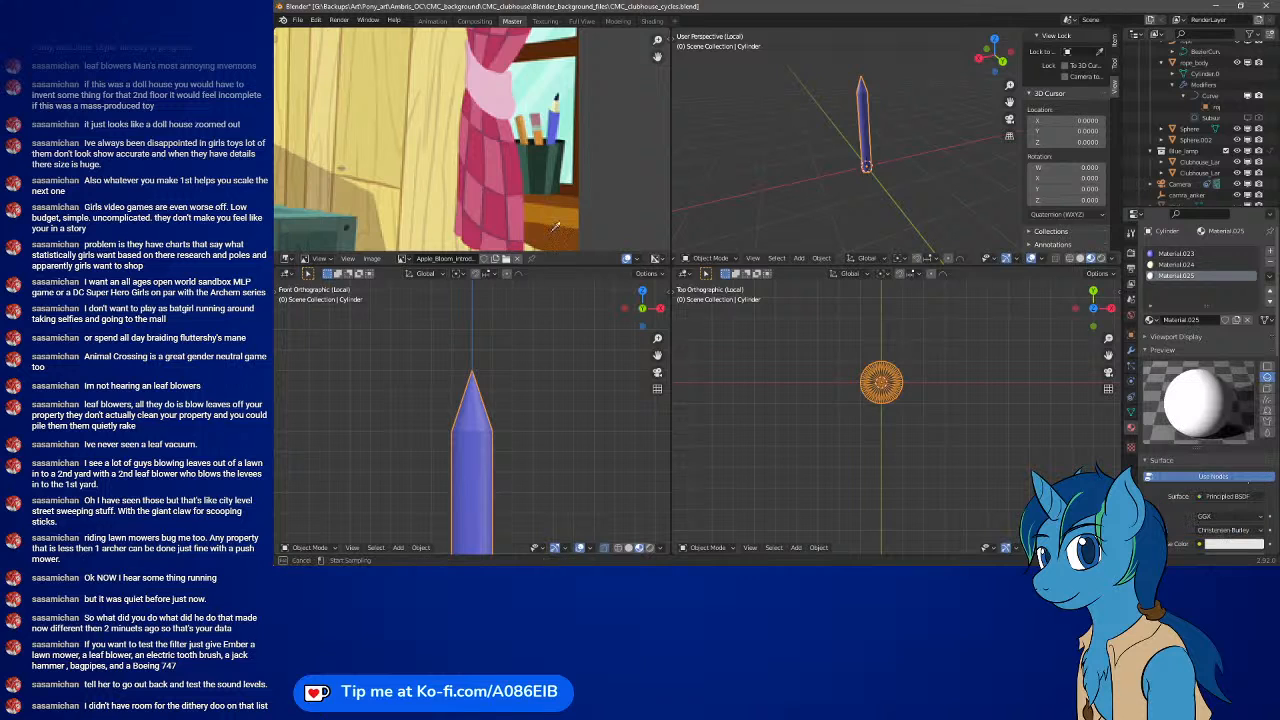
{"action": "left_click", "coordinate": [557, 99]}
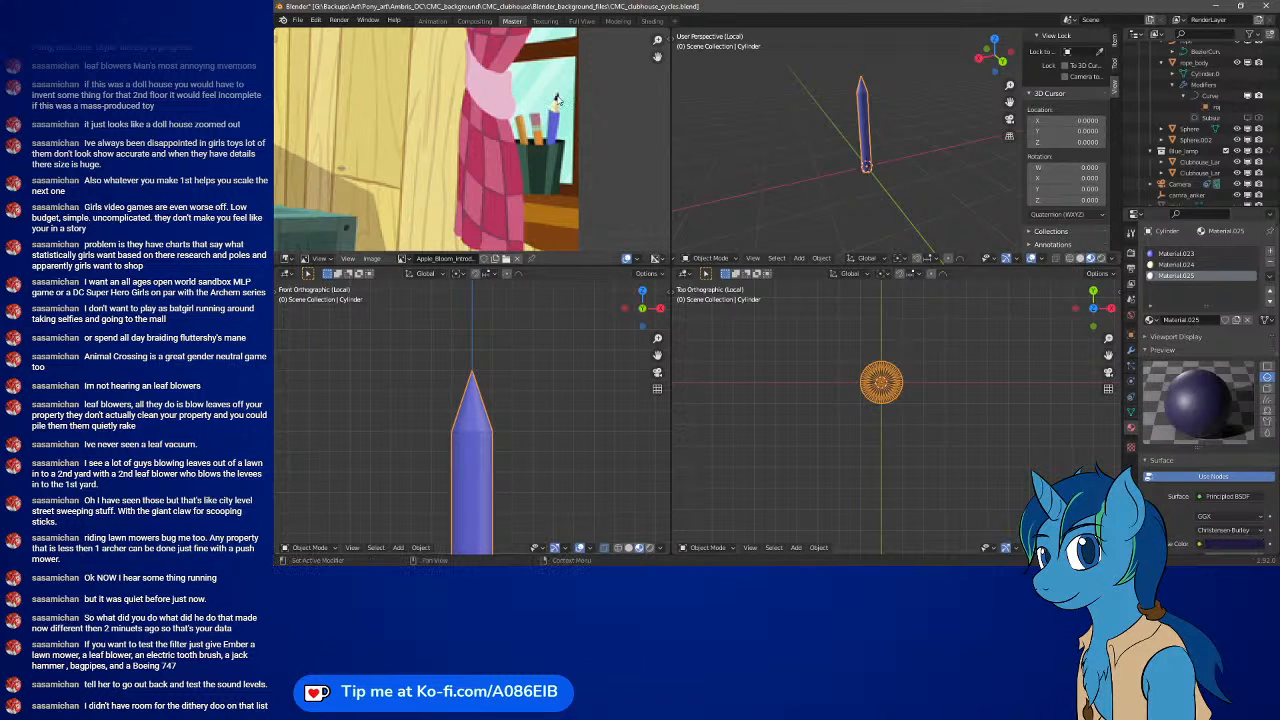
{"action": "scroll", "coordinate": [557, 99], "scroll_direction": "up", "scroll_amount": 3}
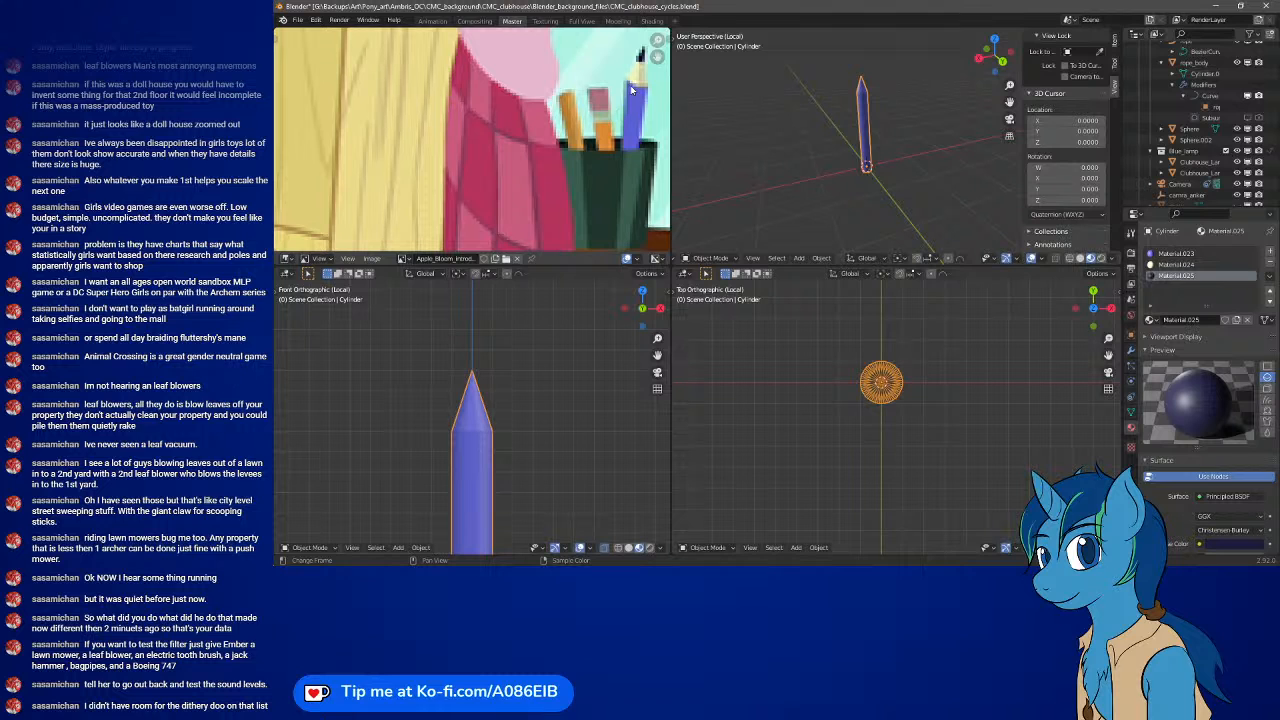
{"action": "mouse_move", "coordinate": [639, 88]}
{"action": "middle_mouse_down"}
{"action": "mouse_move", "coordinate": [529, 156]}
{"action": "mouse_move", "coordinate": [564, 154]}
{"action": "mouse_move", "coordinate": [380, 163]}
{"action": "middle_mouse_up"}
{"action": "scroll", "coordinate": [529, 154], "scroll_direction": "up", "scroll_amount": 6}
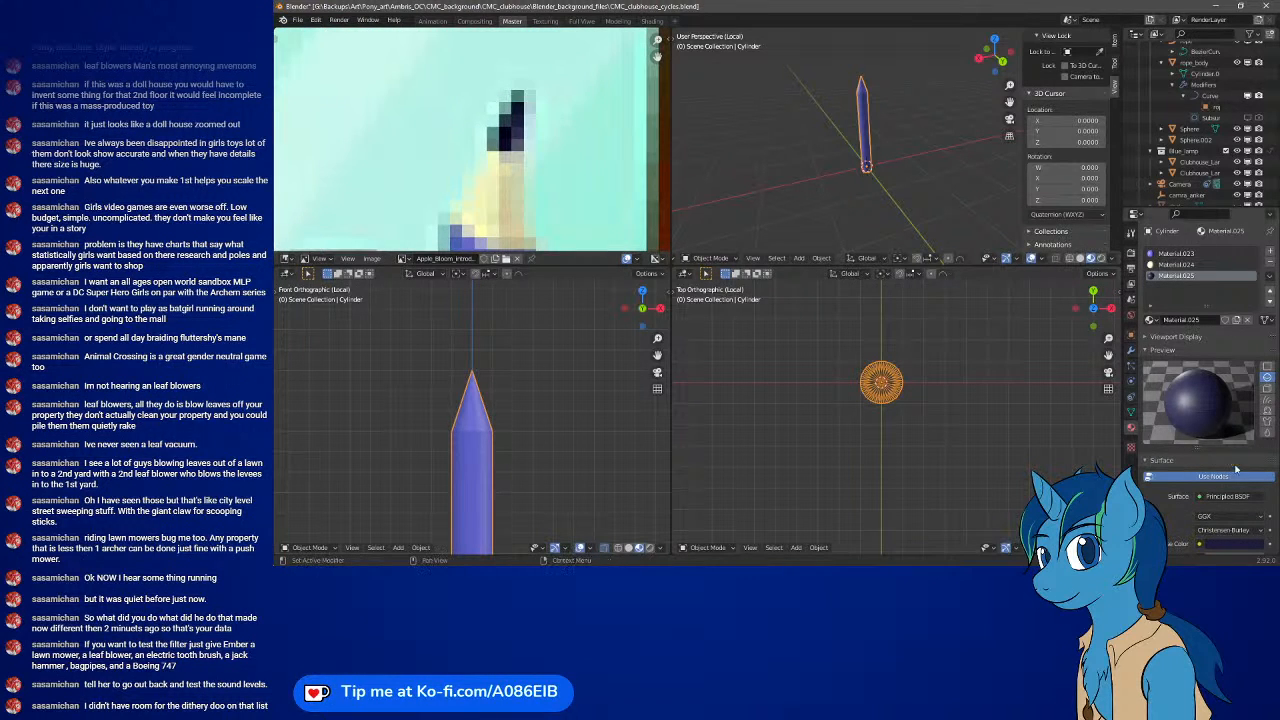
{"action": "left_click", "coordinate": [1240, 544]}
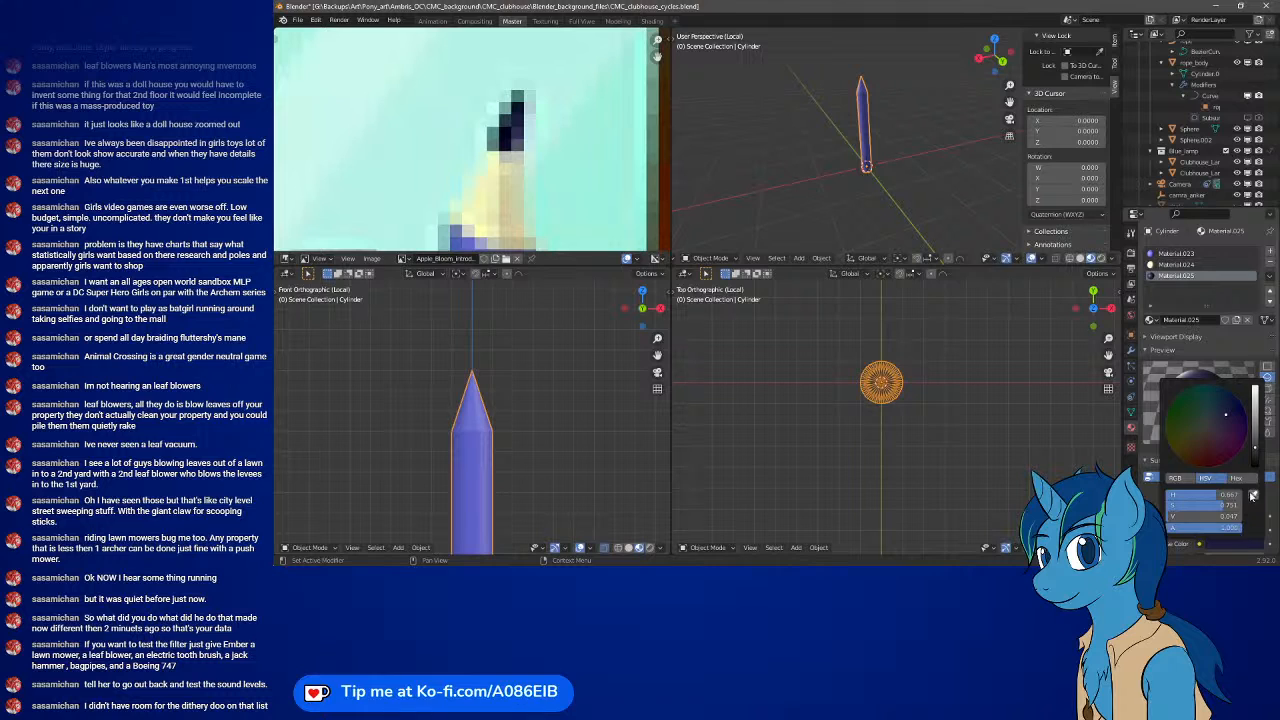
{"action": "left_click", "coordinate": [507, 139]}
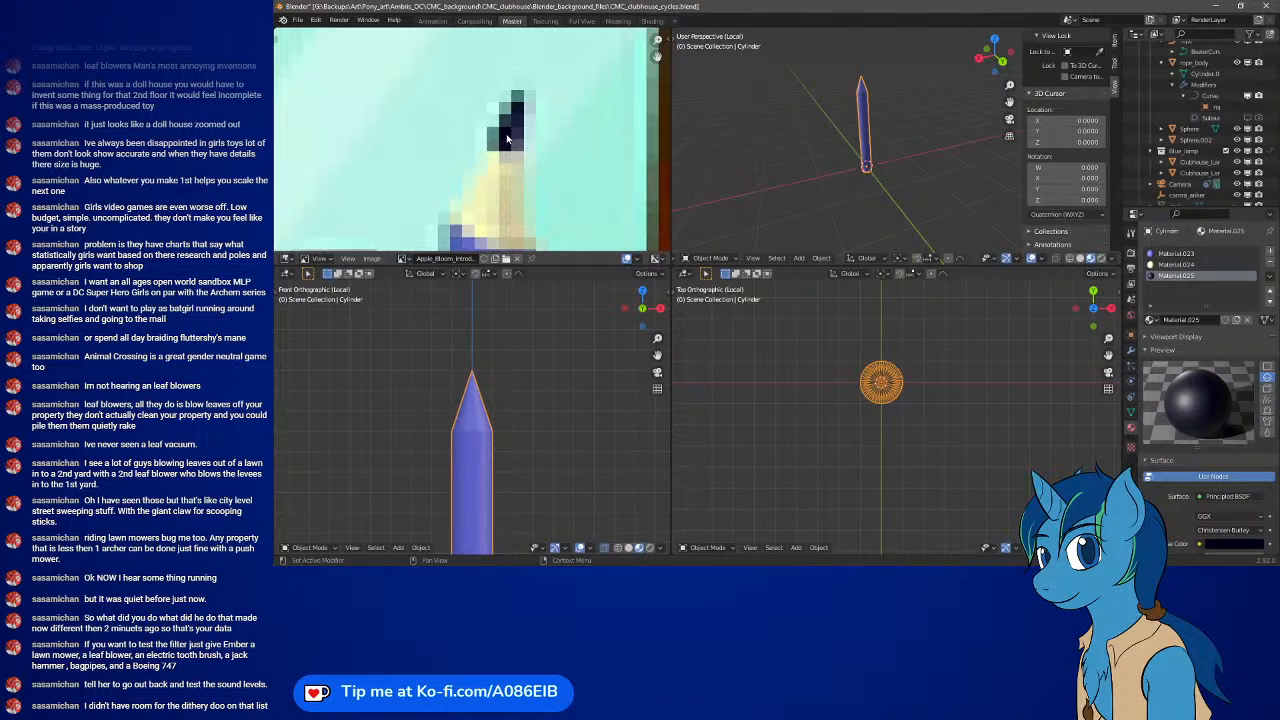
{"action": "scroll", "coordinate": [510, 138], "scroll_direction": "down", "scroll_amount": 5}
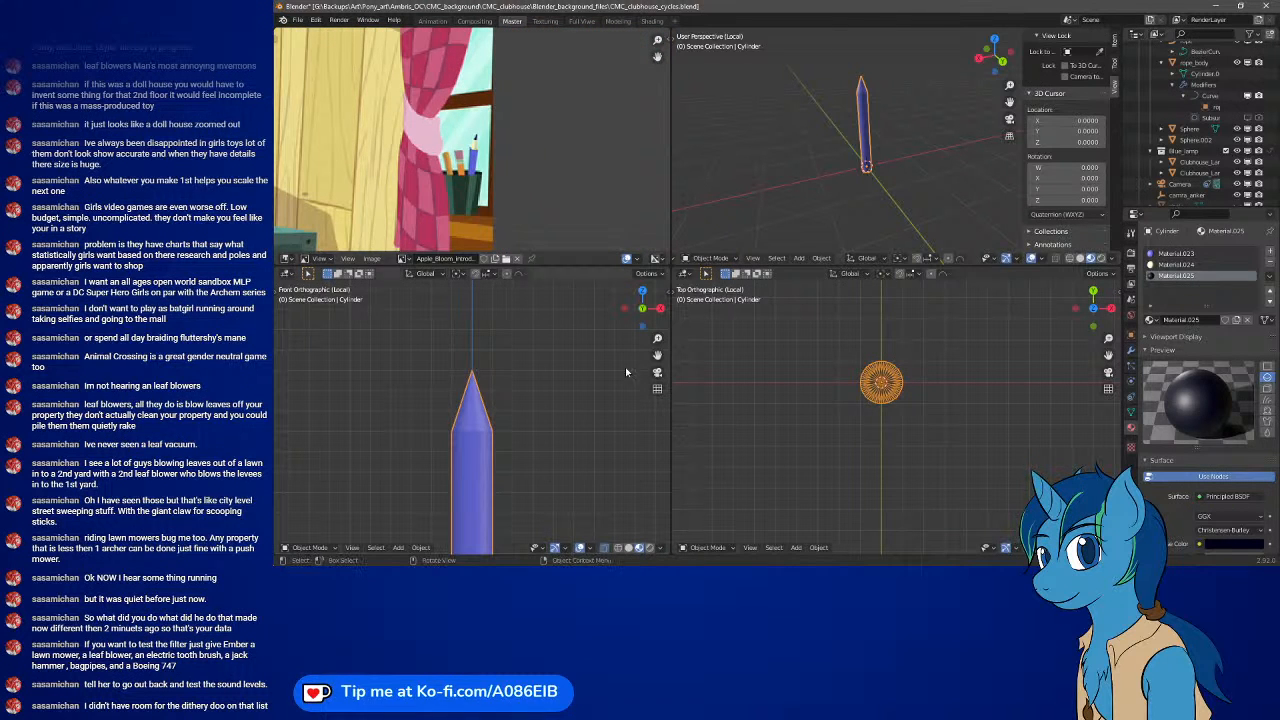
- Assign the cream second material to the faces of the pencil's sharpened cone in Edit Mode
{"action": "key", "text": "Tab"}
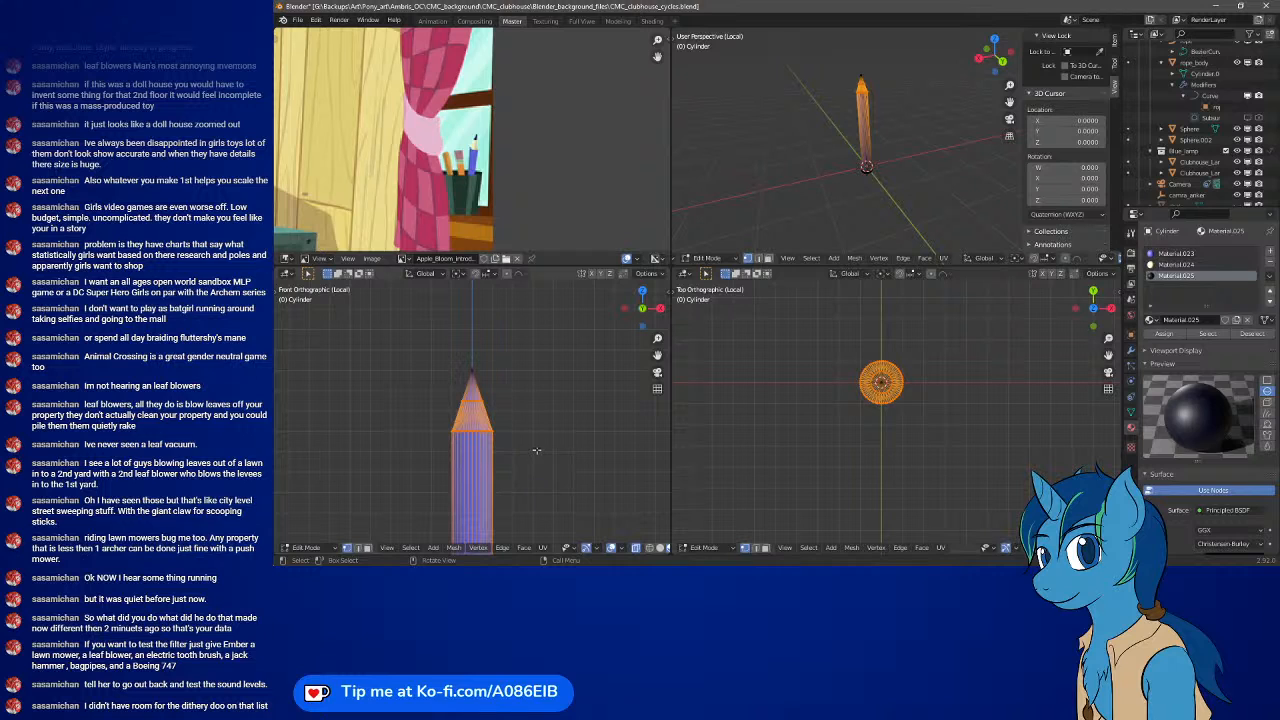
{"action": "left_click", "coordinate": [1222, 264]}
{"action": "left_click", "coordinate": [1166, 334]}
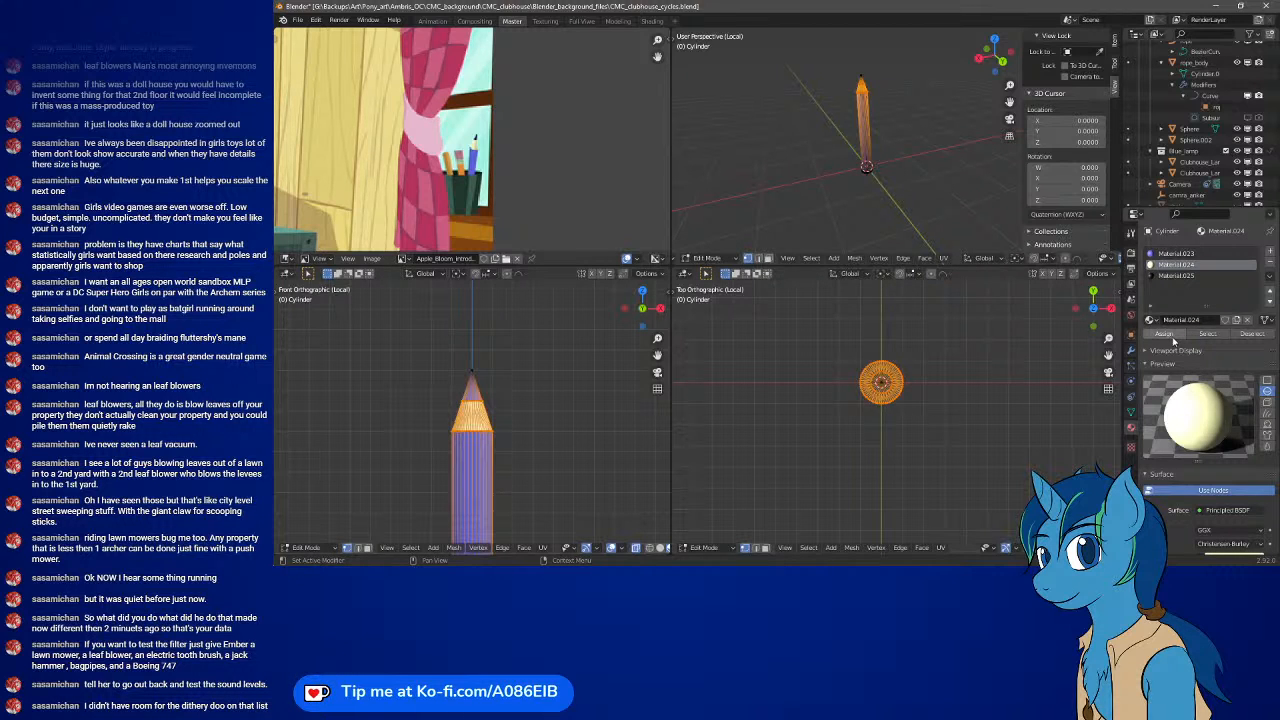
- Assign the near-black third material to the upper tip of the pencil's cone as its lead and return to Object Mode
{"action": "mouse_move", "coordinate": [459, 360]}
{"action": "left_mouse_down"}
{"action": "mouse_move", "coordinate": [477, 409]}
{"action": "mouse_move", "coordinate": [498, 419]}
{"action": "left_mouse_up"}
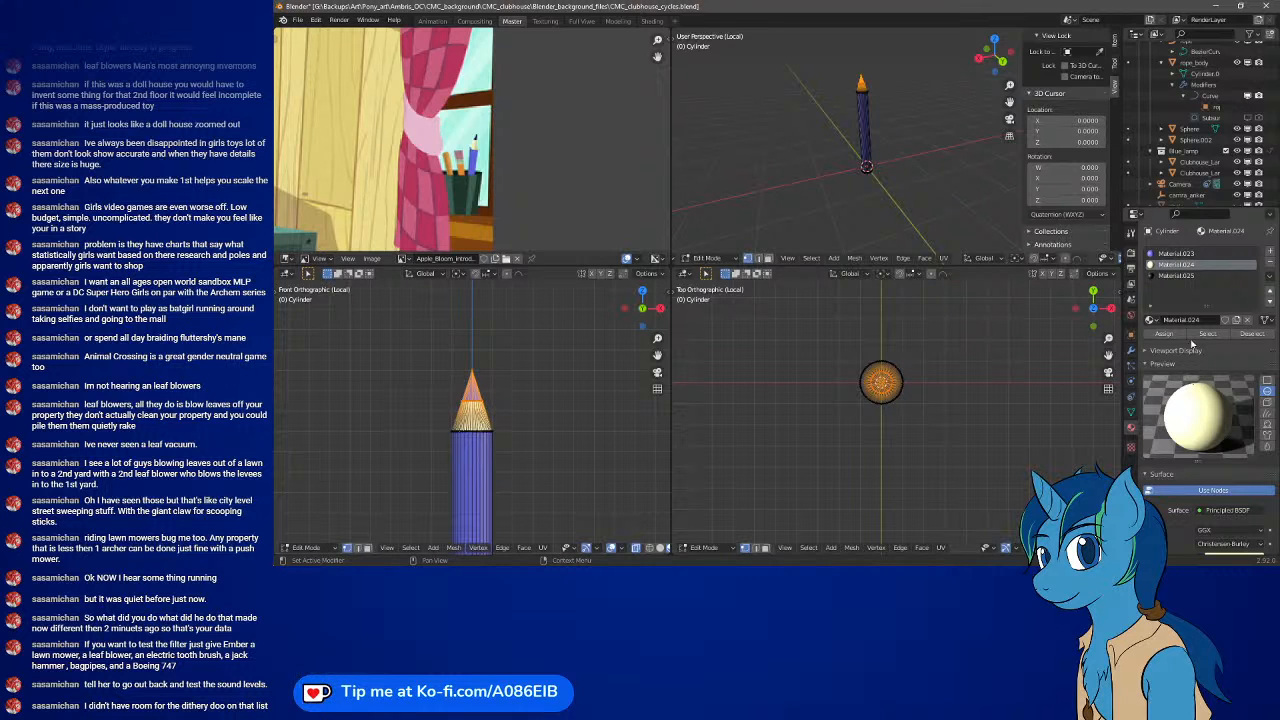
{"action": "left_click", "coordinate": [1180, 275]}
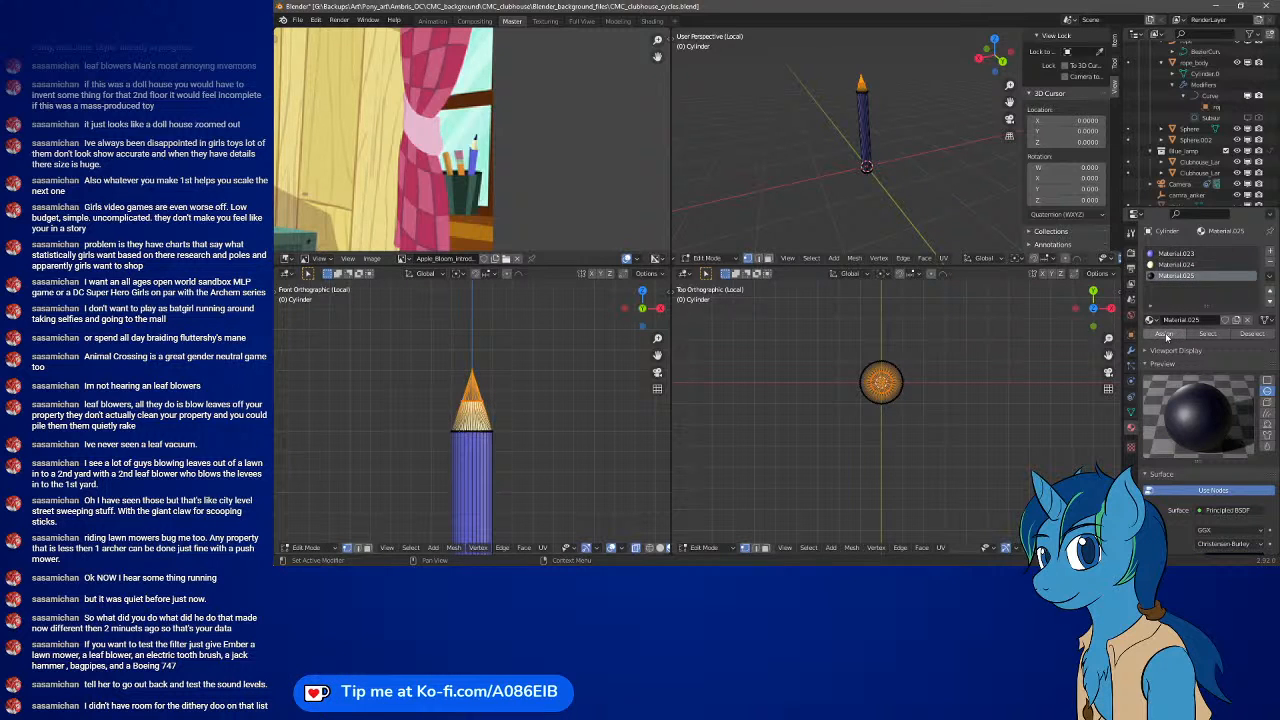
{"action": "key", "text": "g"}
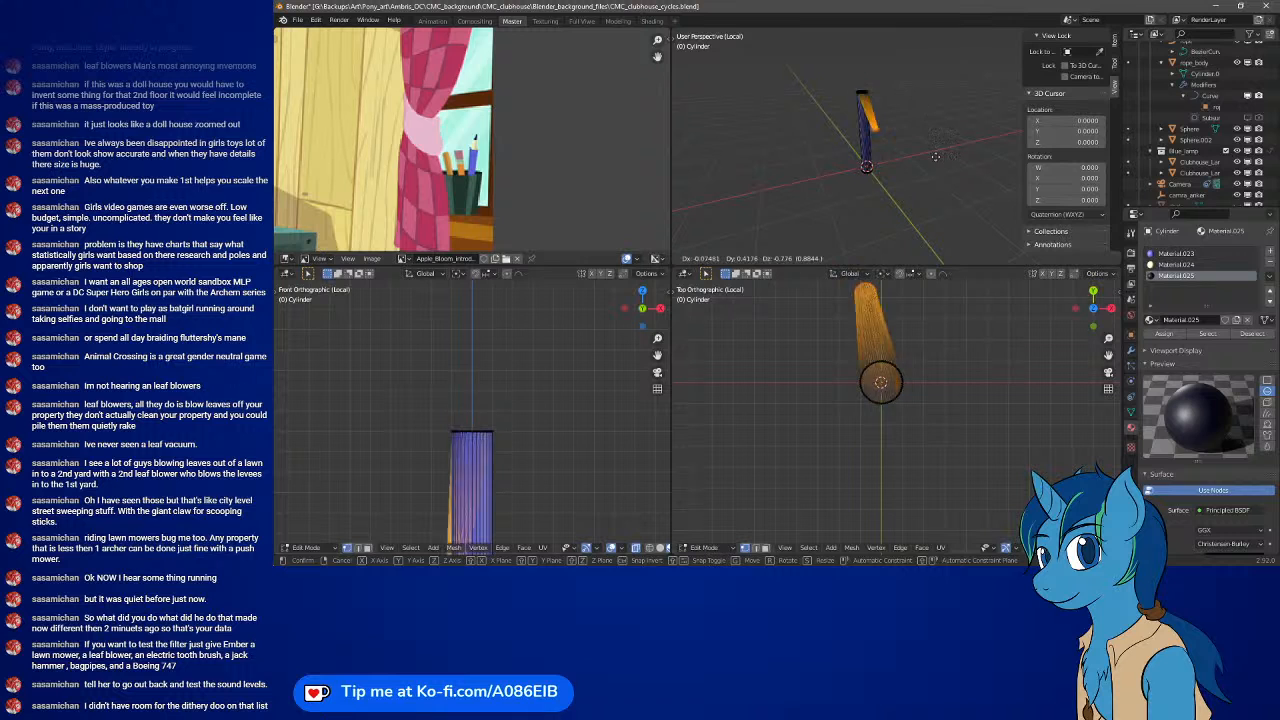
{"action": "right_click", "coordinate": [910, 122]}
{"action": "key", "text": "Tab"}
{"action": "mouse_move", "coordinate": [938, 128]}
{"action": "middle_mouse_down"}
{"action": "mouse_move", "coordinate": [895, 159]}
{"action": "mouse_move", "coordinate": [836, 124]}
{"action": "mouse_move", "coordinate": [839, 109]}
{"action": "middle_mouse_up"}
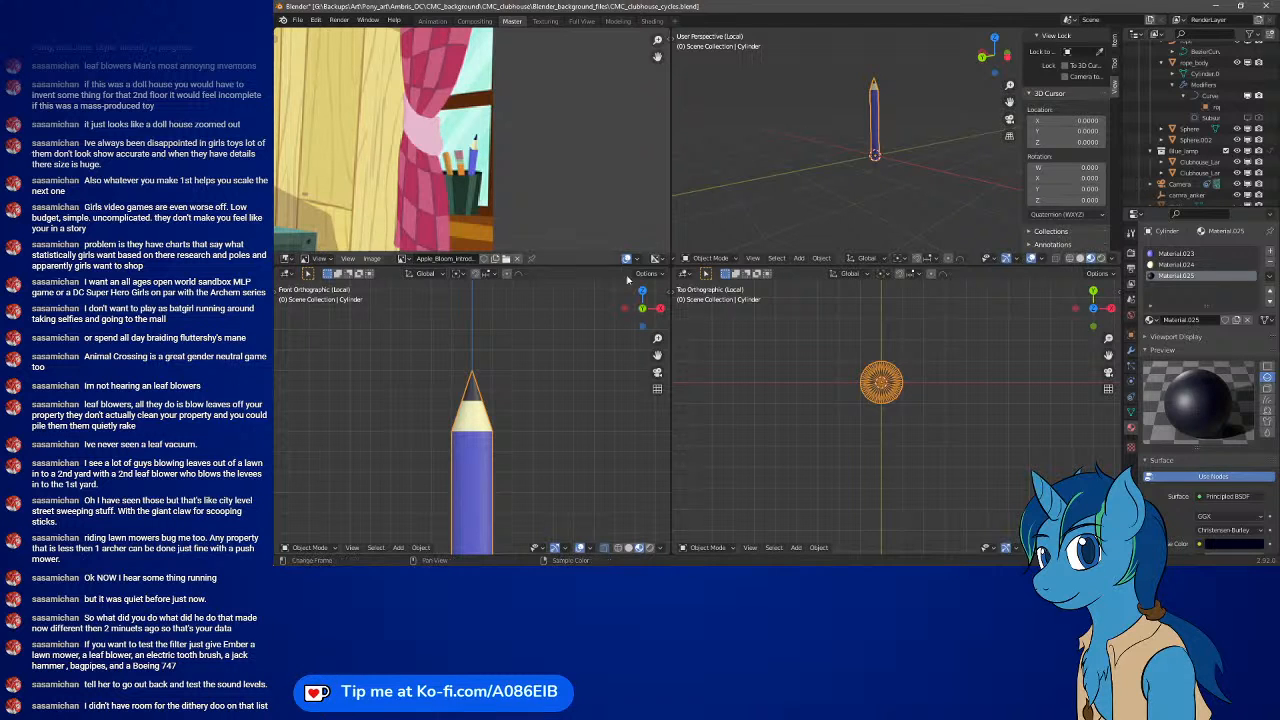
- Apply Shade Smooth to the faces of the pencil's sharpened cone and return to Object Mode
{"action": "key", "text": "Tab"}
{"action": "left_click_drag", "start_coordinate": [437, 360], "coordinate": [507, 440]}
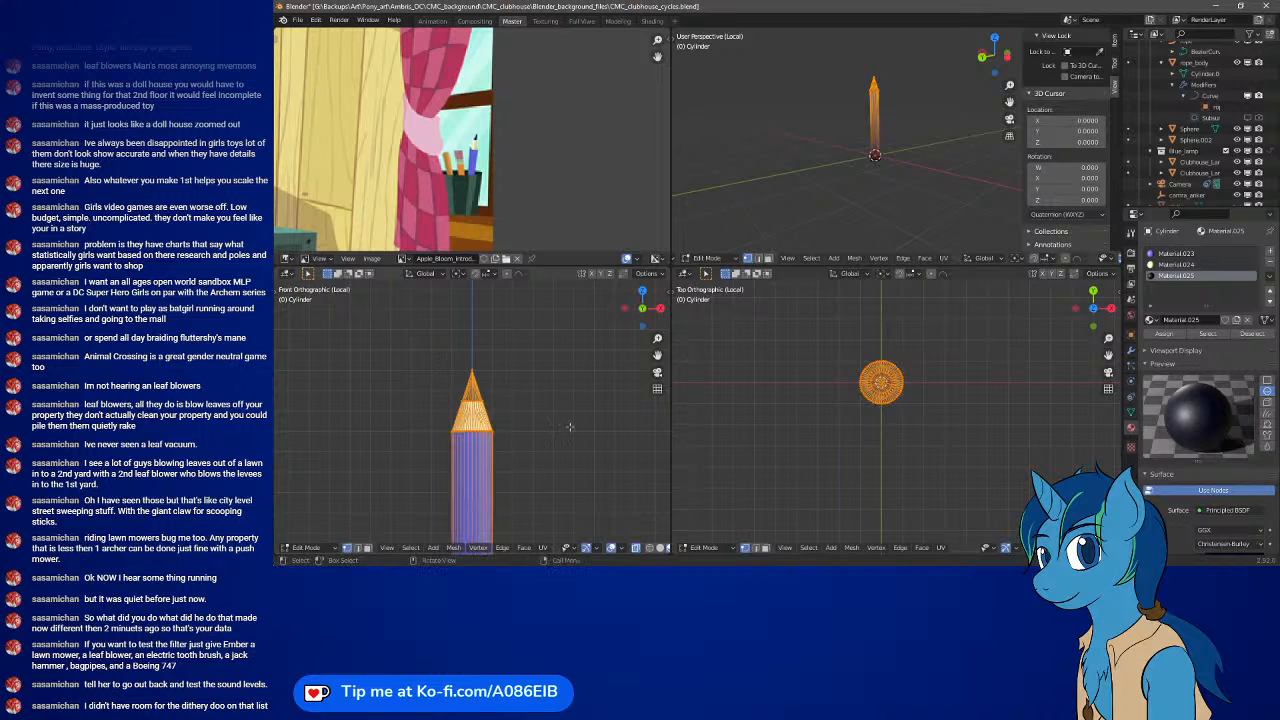
{"action": "left_click", "coordinate": [820, 260]}
{"action": "mouse_move", "coordinate": [856, 260]}
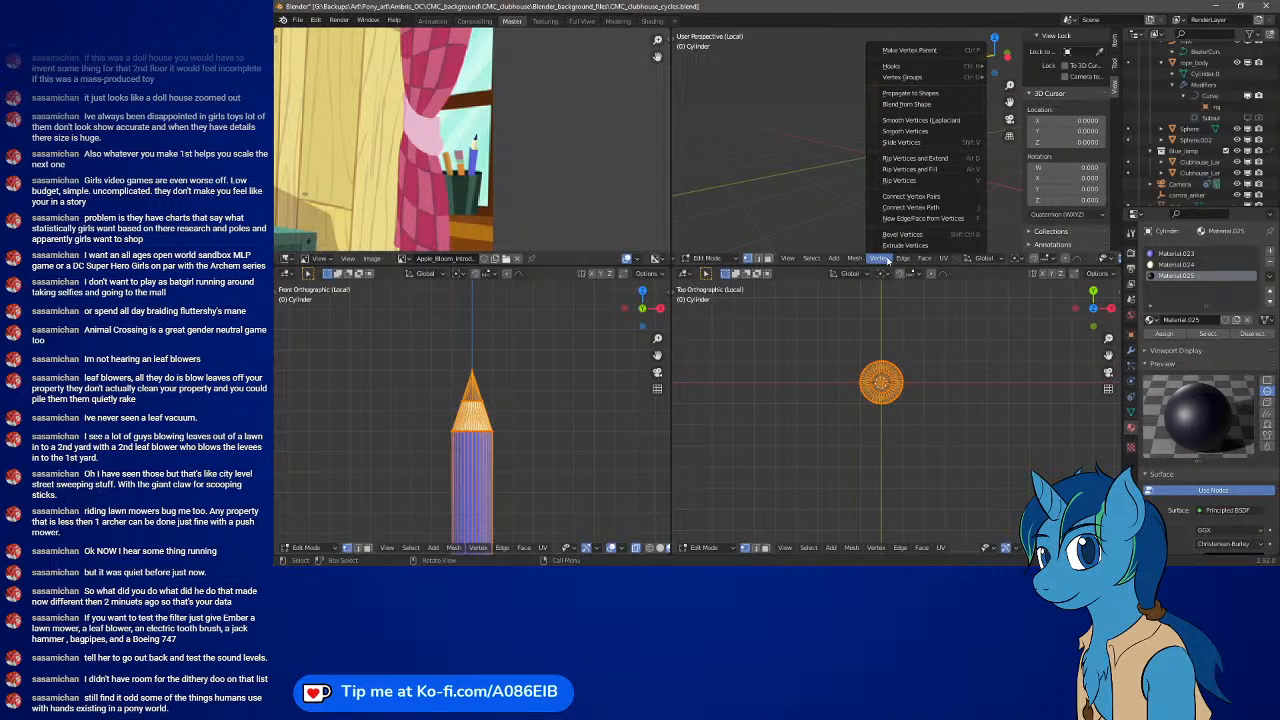
{"action": "left_click", "coordinate": [812, 259]}
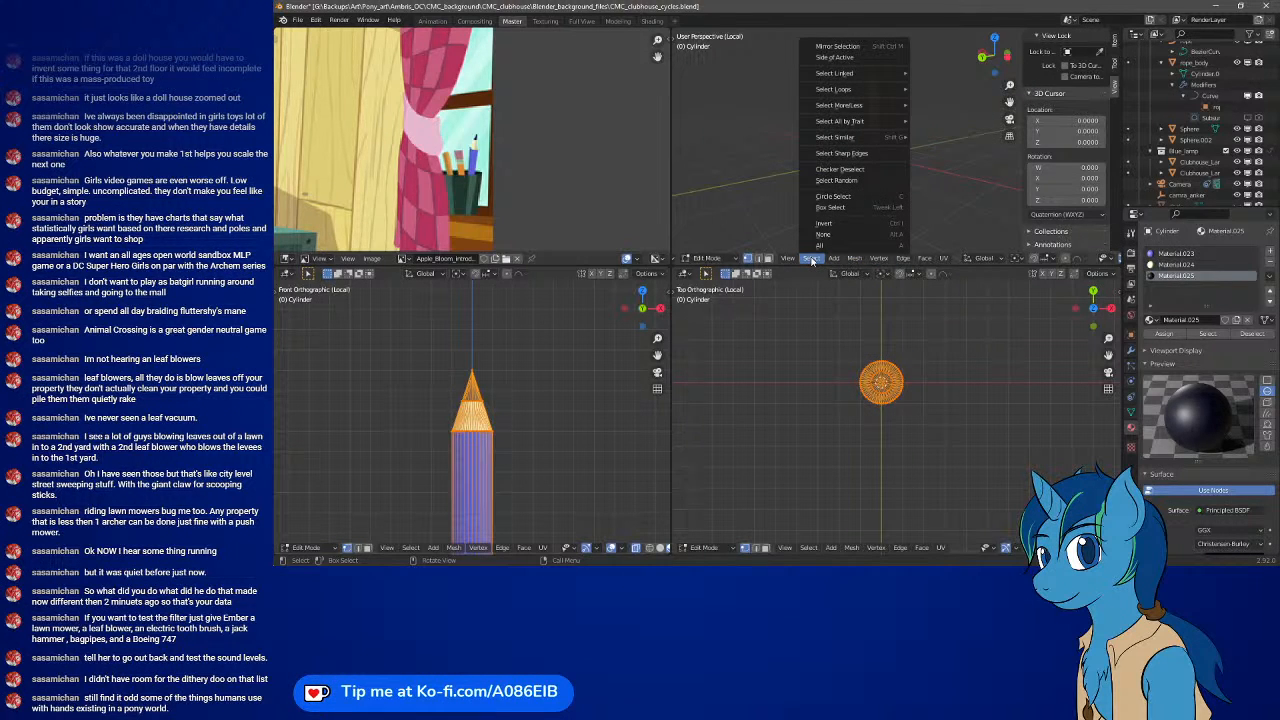
{"action": "mouse_move", "coordinate": [884, 260]}
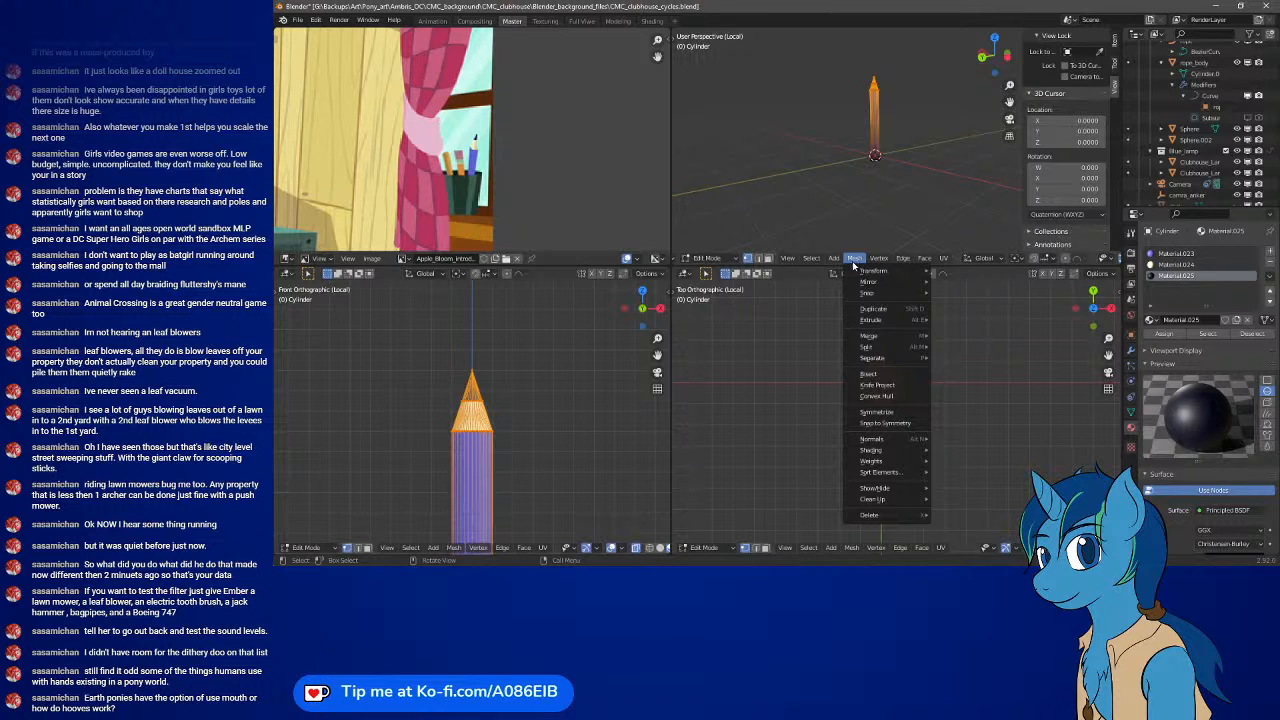
{"action": "mouse_move", "coordinate": [799, 259]}
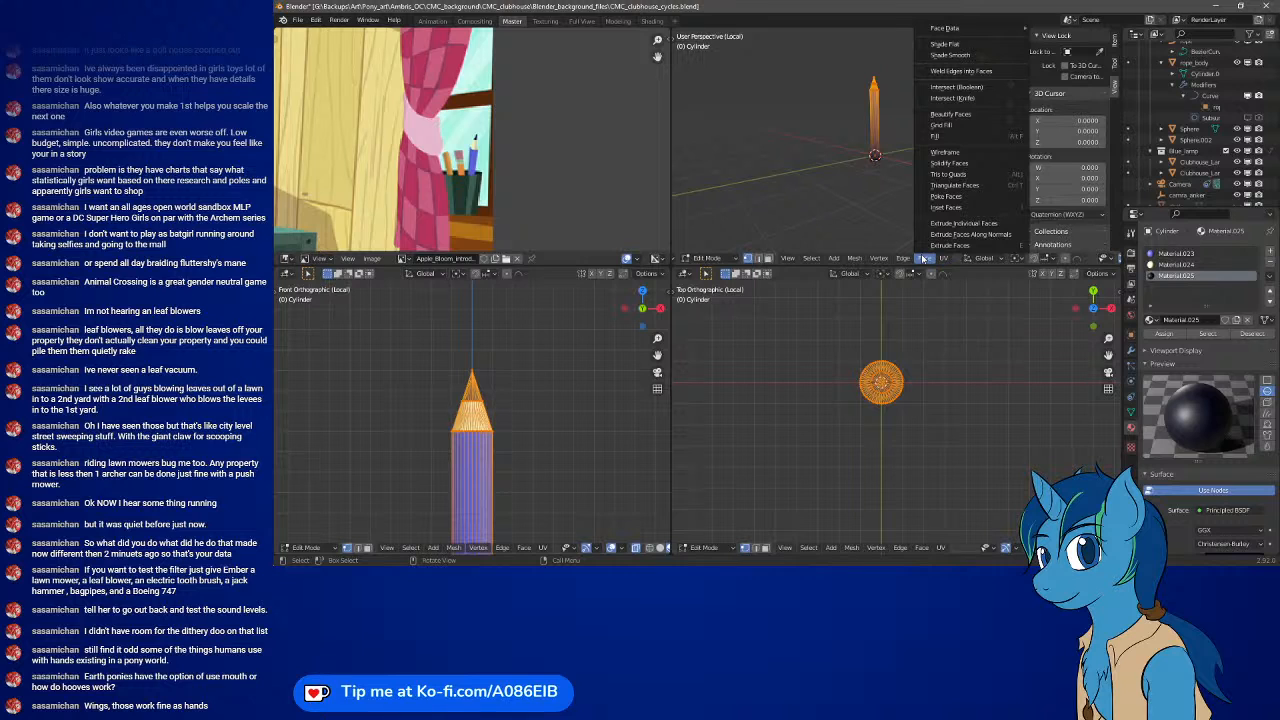
{"action": "left_click", "coordinate": [976, 56]}
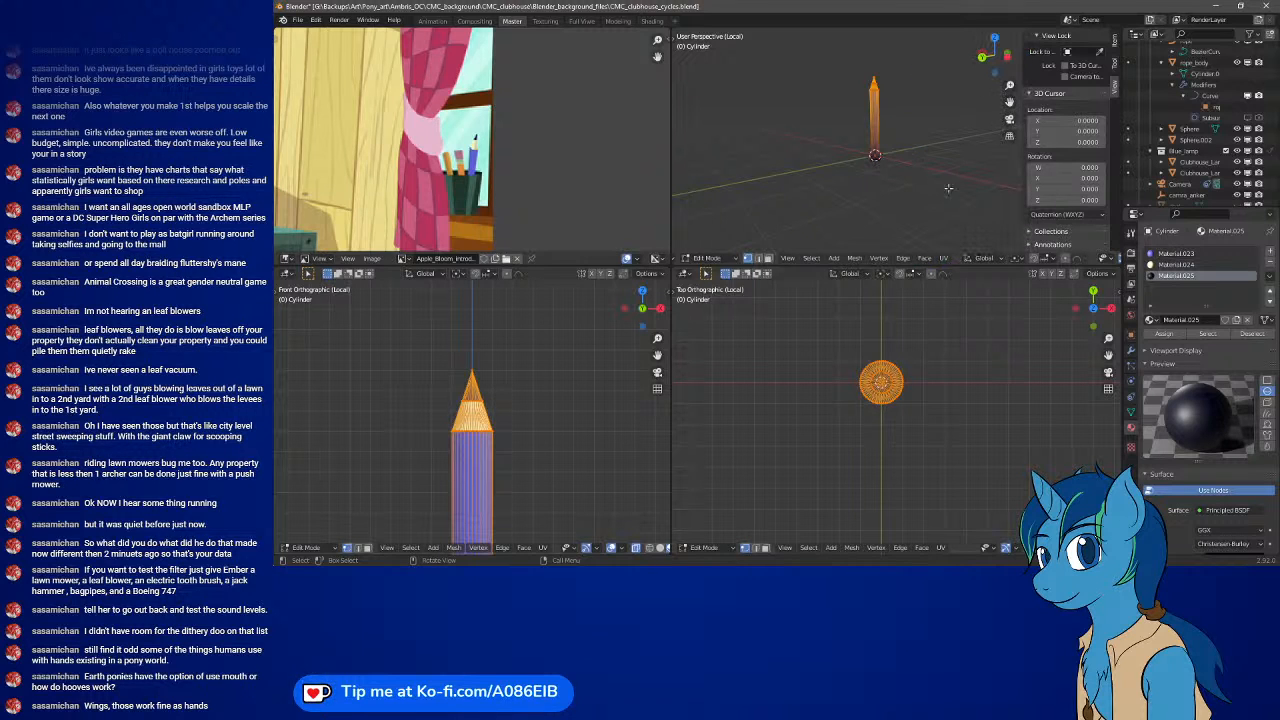
{"action": "key", "text": "Tab"}
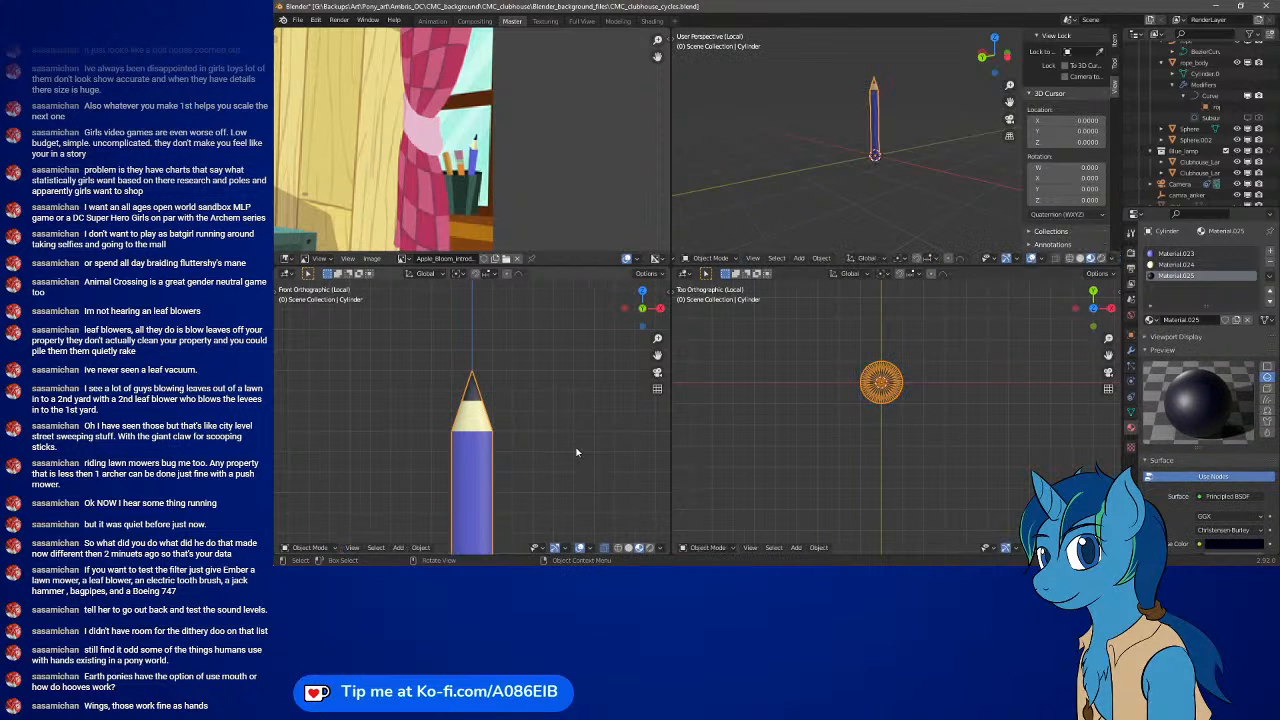
- Leave local view in all three 3D viewports so the pencil is shown together with the whole clubhouse scene
{"action": "mouse_move", "coordinate": [494, 380]}
{"action": "middle_mouse_down"}
{"action": "mouse_move", "coordinate": [506, 456]}
{"action": "mouse_move", "coordinate": [485, 521]}
{"action": "mouse_move", "coordinate": [572, 510]}
{"action": "mouse_move", "coordinate": [487, 437]}
{"action": "mouse_move", "coordinate": [461, 510]}
{"action": "middle_mouse_up"}
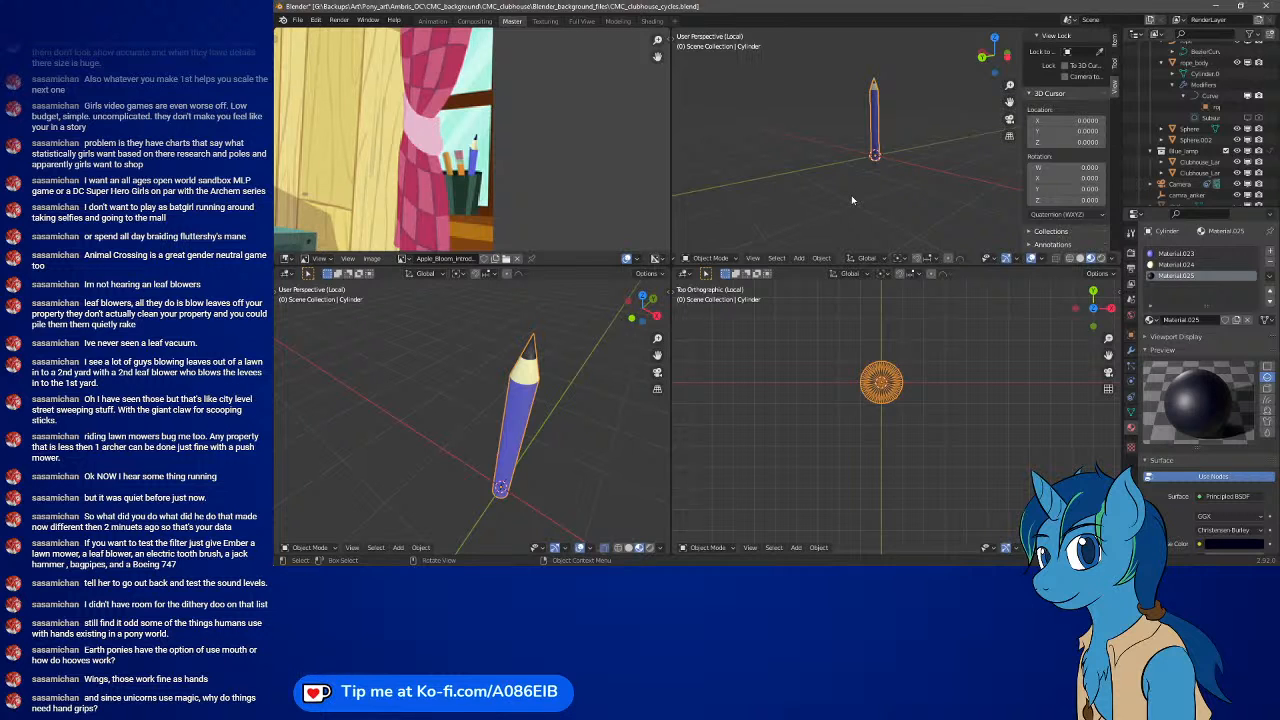
{"action": "key", "text": "KP_Divide"}
{"action": "key", "text": "KP_Divide"}
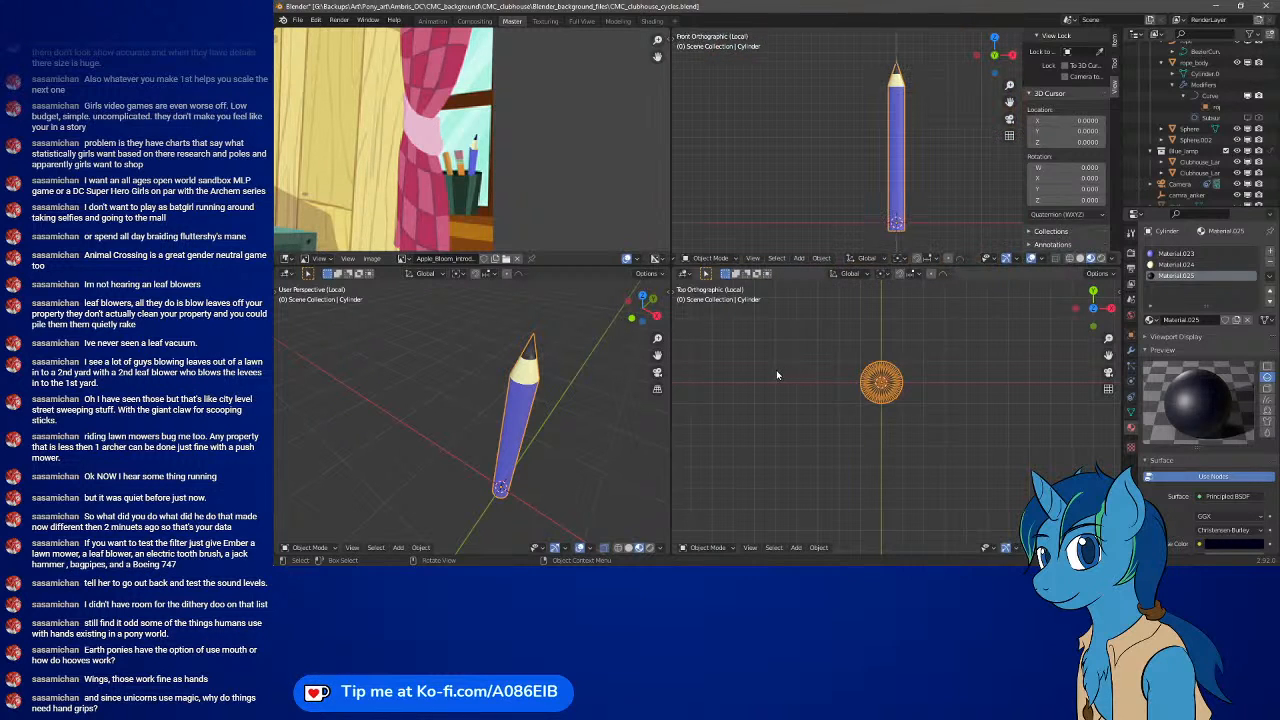
{"action": "key", "text": "KP_Divide"}
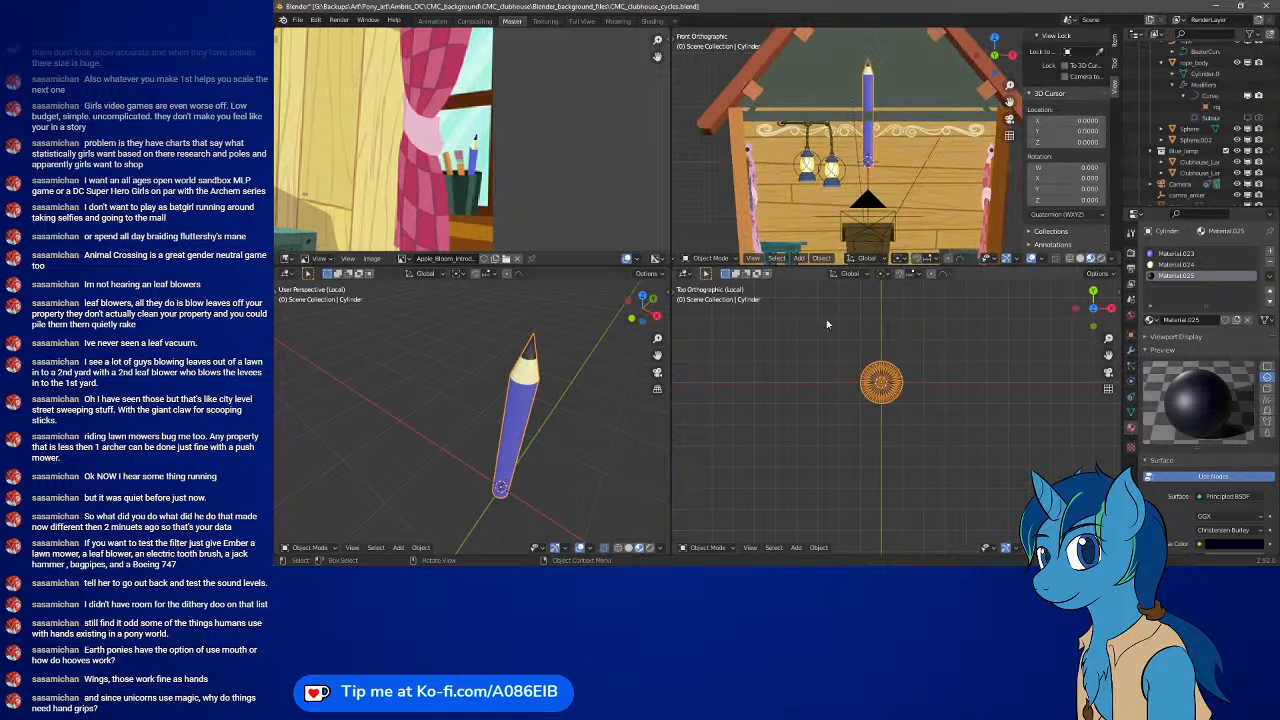
{"action": "key", "text": "KP_Divide"}
{"action": "key", "text": "KP_Divide"}
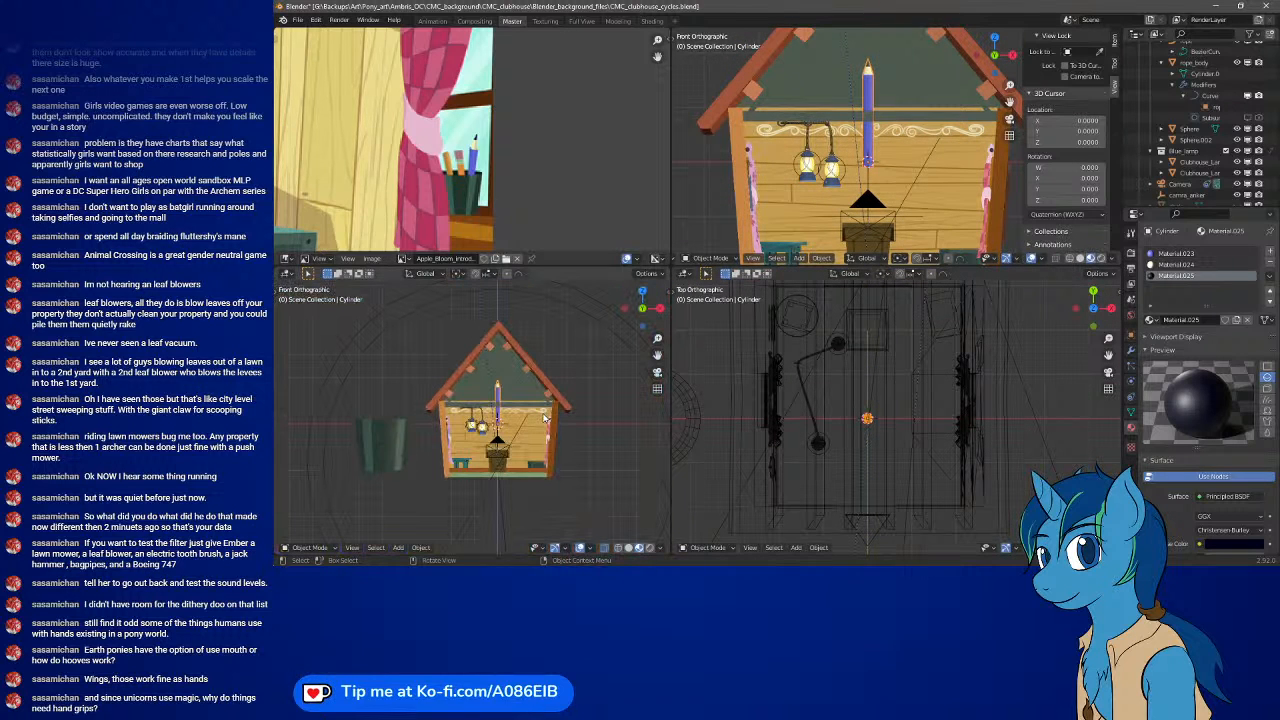
- Move the blue pencil beside the clubhouse so it stands above the green cup in the front view
{"action": "key", "text": "g"}
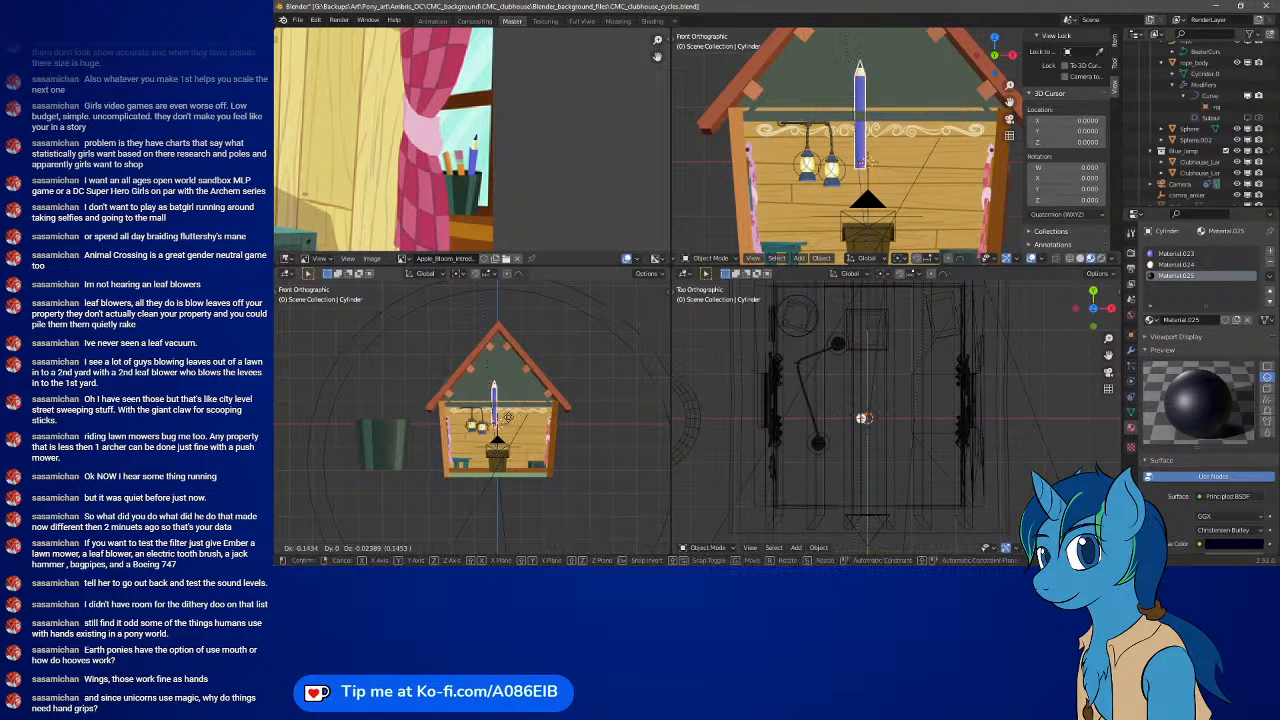
{"action": "left_click", "coordinate": [415, 406]}
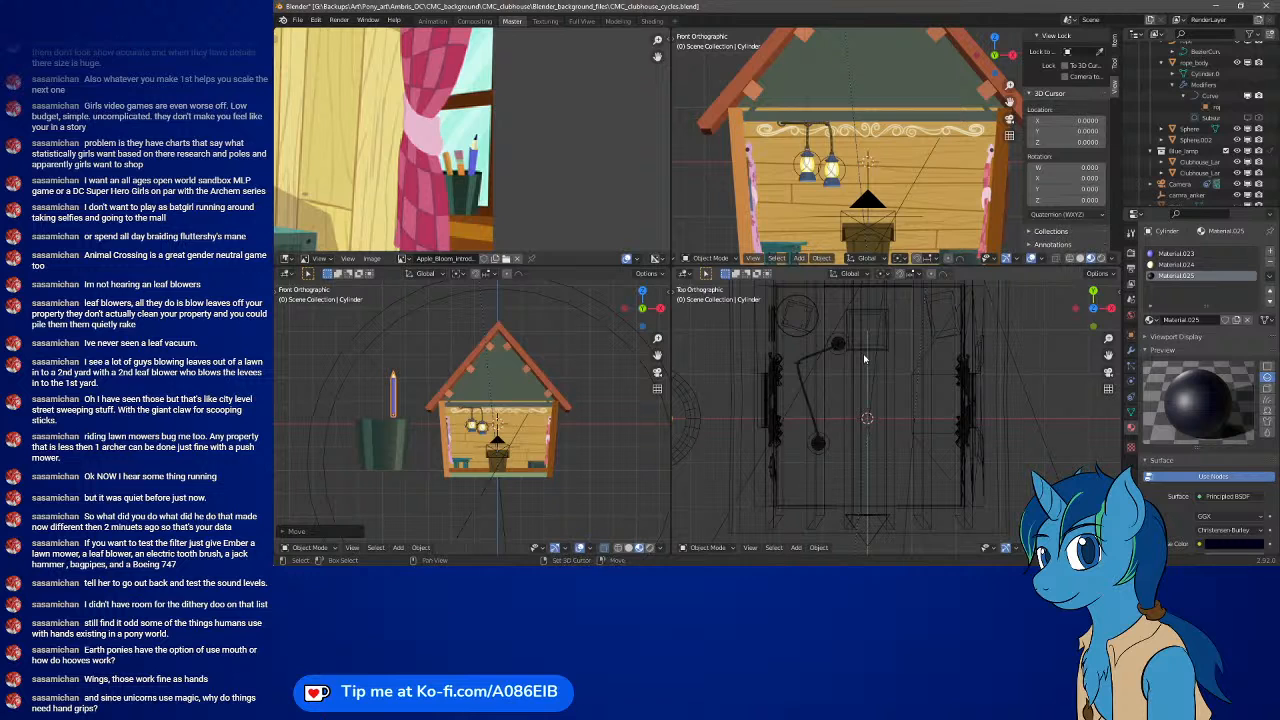
- Add a mesh cylinder at the scene's origin and isolate it in local view in all three 3D viewports
{"action": "key", "text": "shift+a"}
{"action": "mouse_move", "coordinate": [865, 351]}
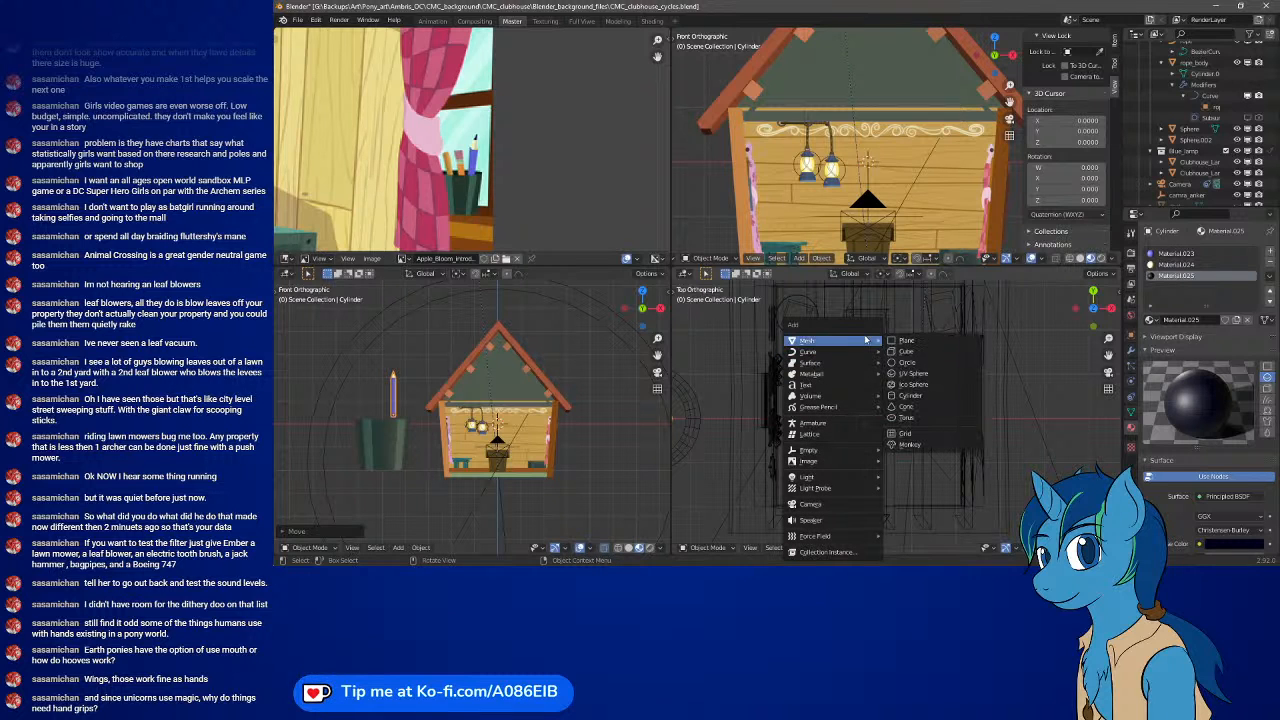
{"action": "left_click", "coordinate": [930, 397]}
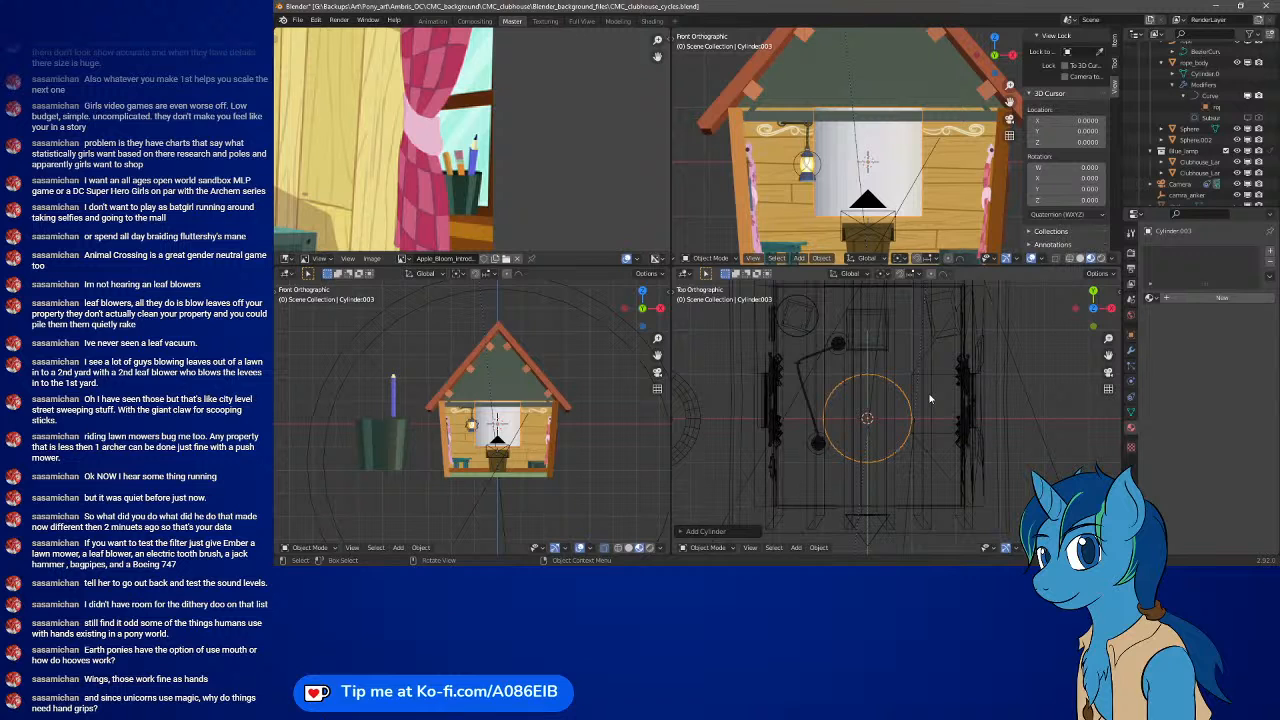
{"action": "key", "text": "KP_Divide"}
{"action": "key", "text": "KP_Divide"}
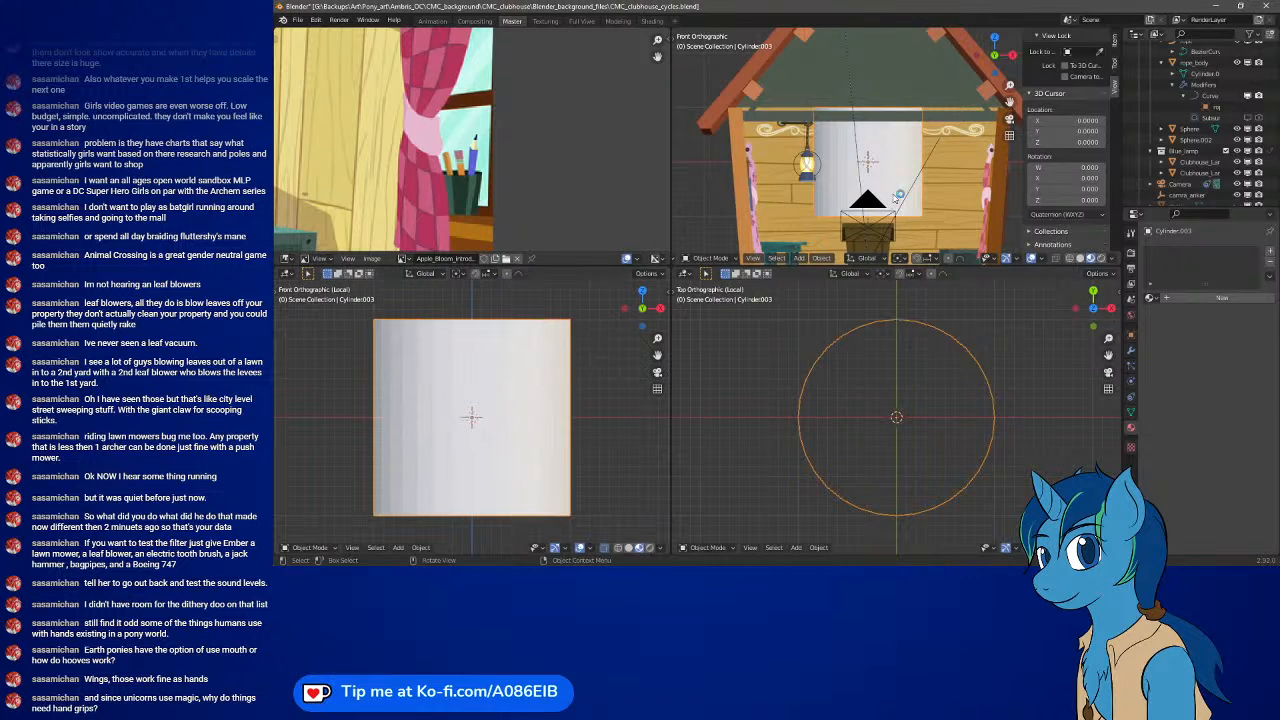
{"action": "key", "text": "KP_Divide"}
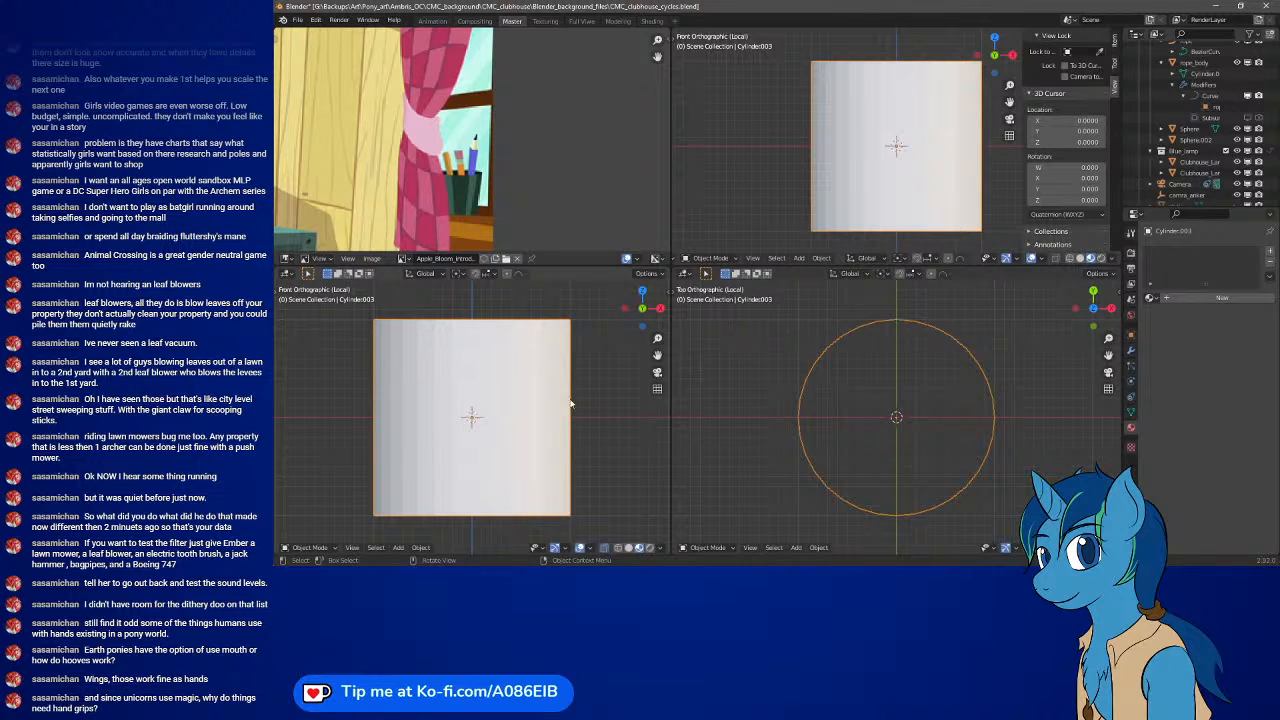
- In Edit Mode, raise the cylinder's top vertices straight up to stretch it into a tall pencil shaft
{"action": "scroll", "coordinate": [541, 400], "scroll_direction": "down", "scroll_amount": 6}
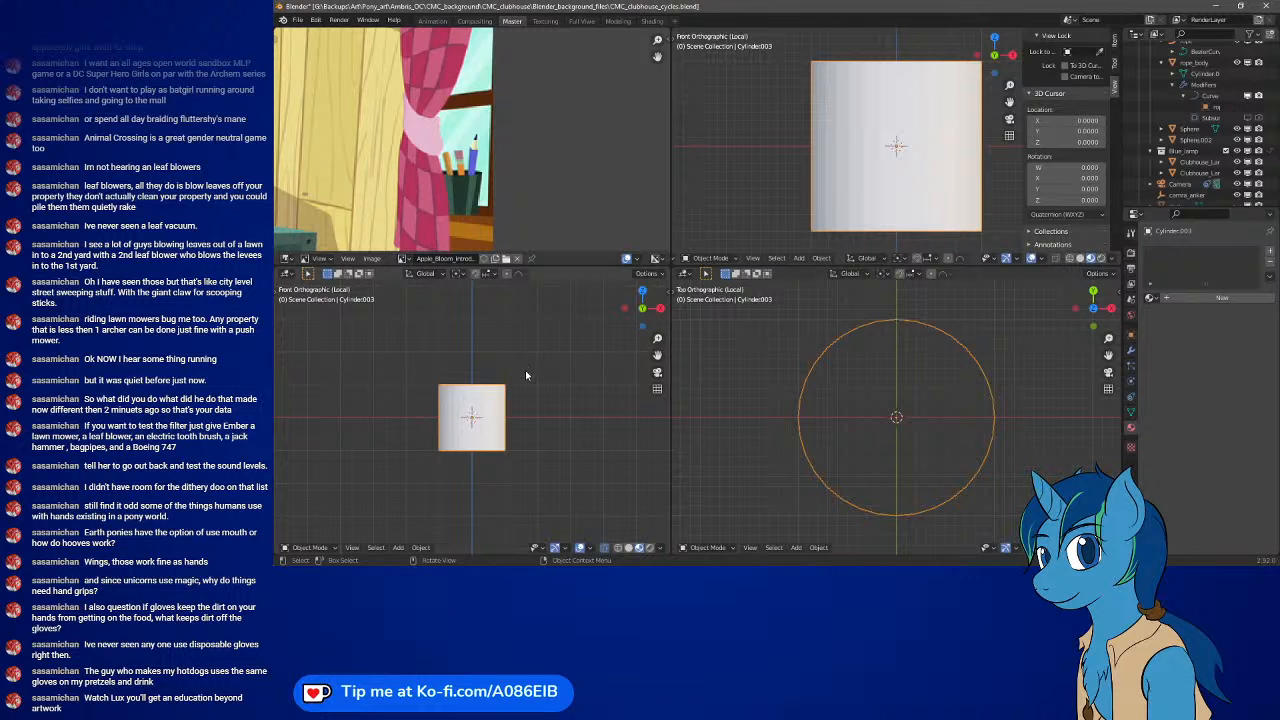
{"action": "scroll", "coordinate": [529, 400], "scroll_direction": "down", "scroll_amount": 4}
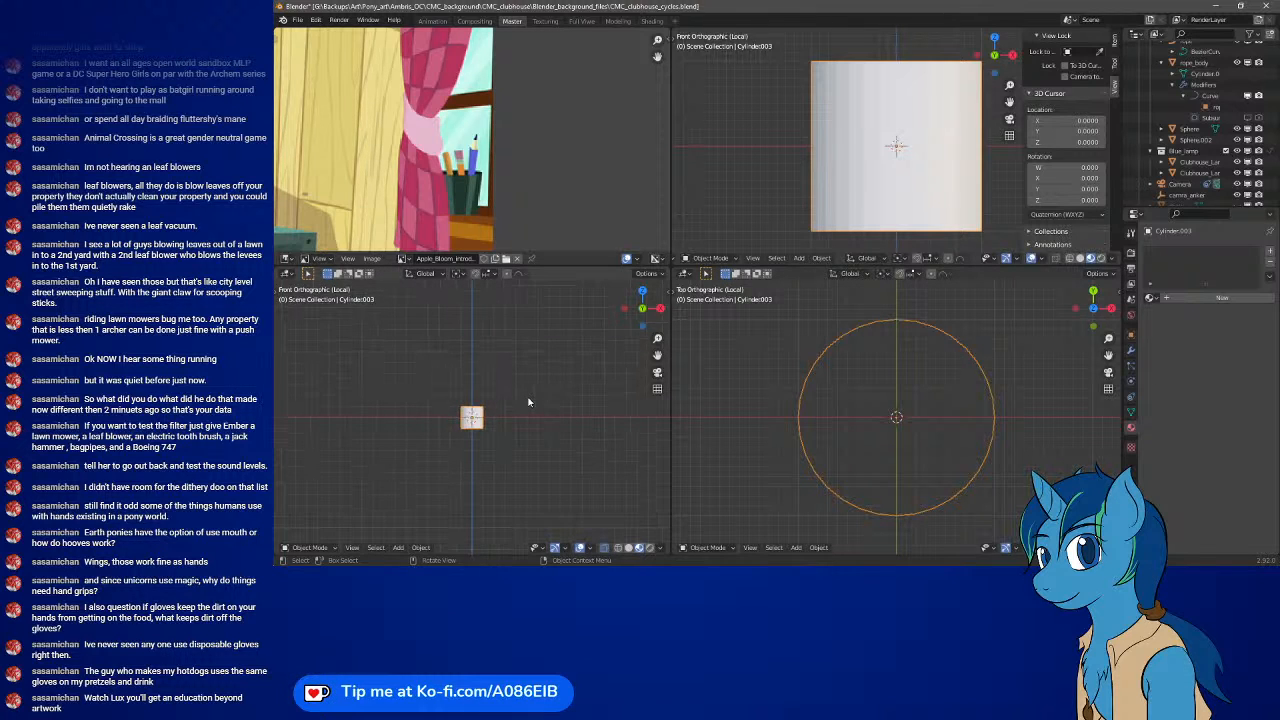
{"action": "key", "text": "Tab"}
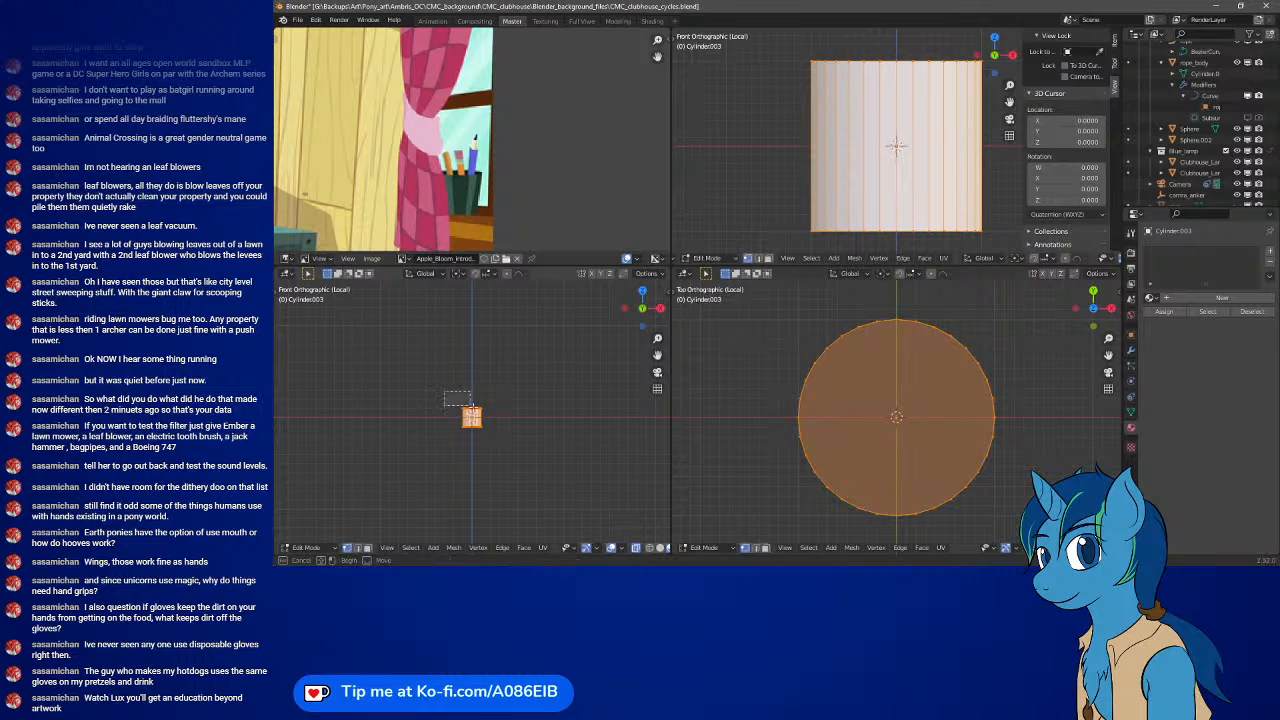
{"action": "key", "text": "1"}
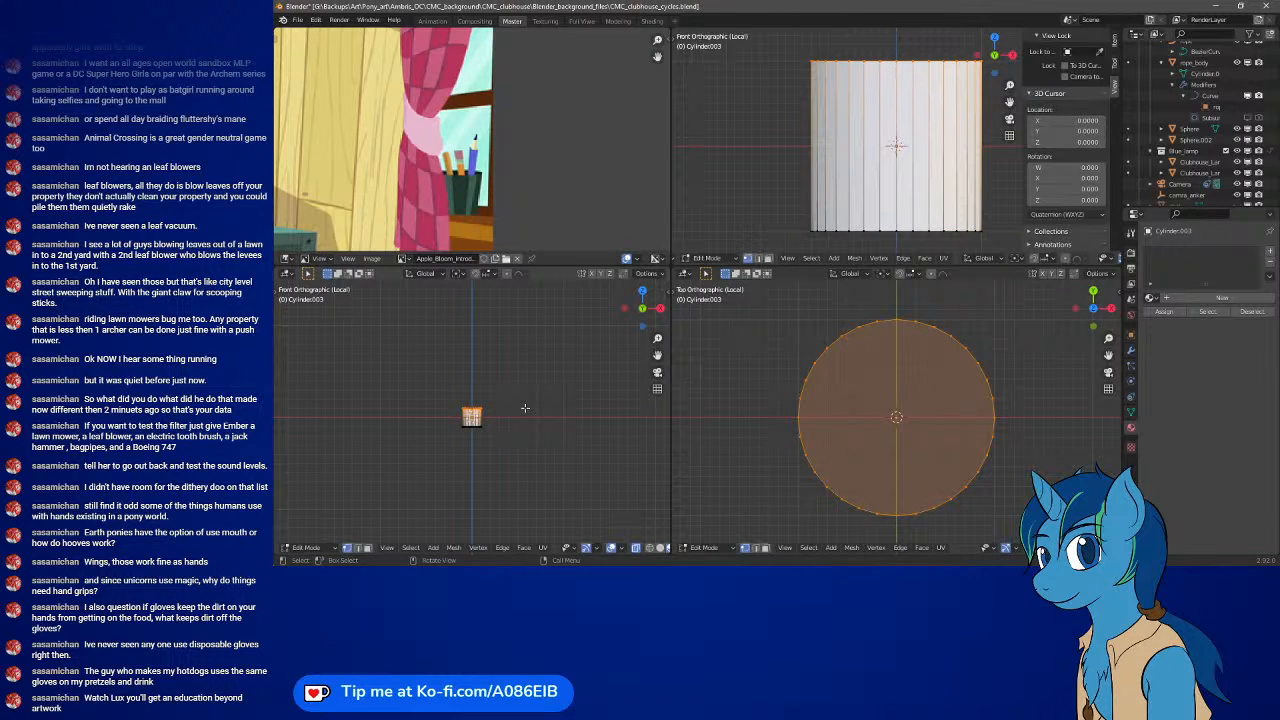
{"action": "key", "text": "e"}
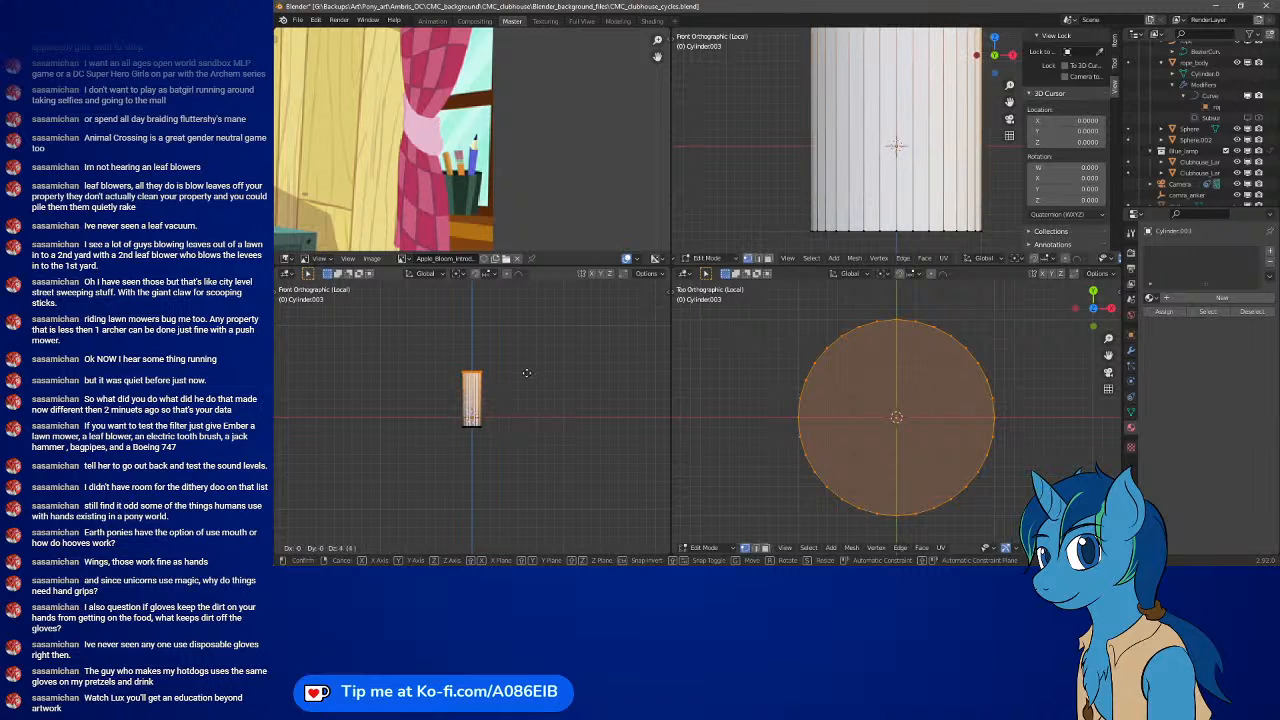
{"action": "left_click", "coordinate": [531, 327]}
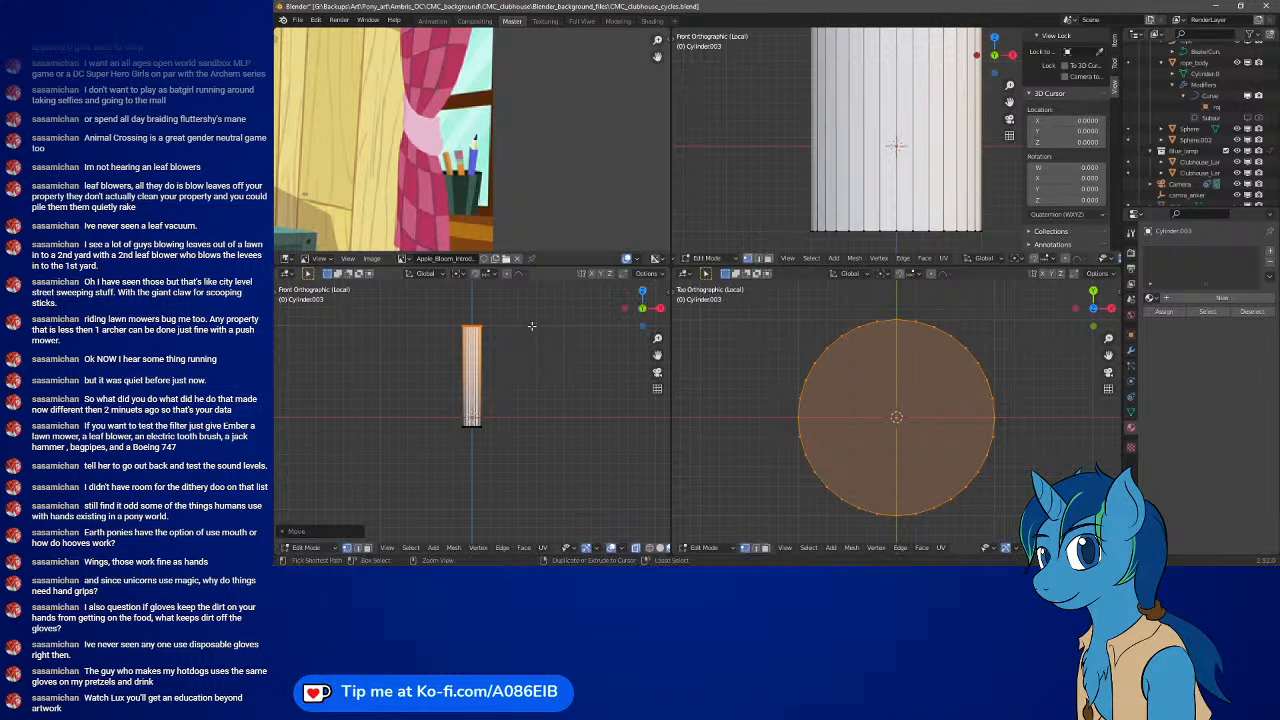
- Extrude the top face of the pencil shaft upward by 1 unit to form the metal band section
{"action": "key", "text": "KP_Decimal"}
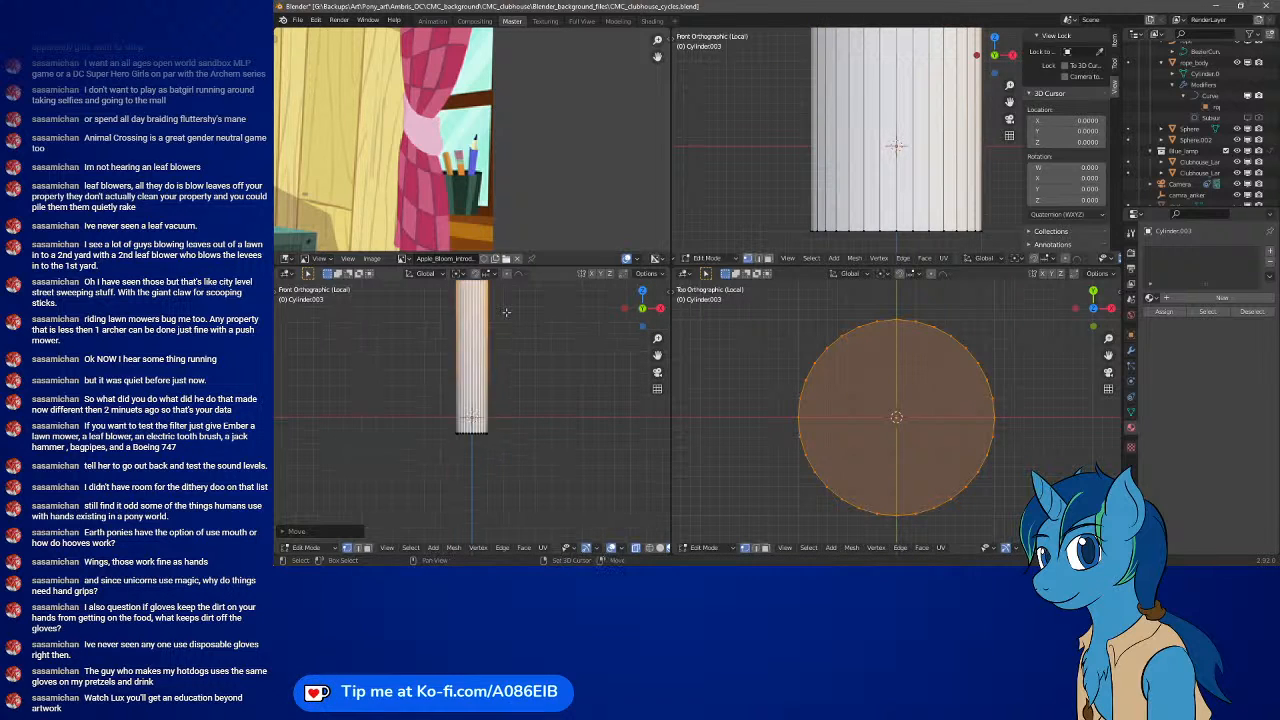
{"action": "middle_click_drag", "start_coordinate": [510, 394], "coordinate": [509, 455], "text": "shift"}
{"action": "scroll", "coordinate": [509, 413], "scroll_direction": "up", "scroll_amount": 2}
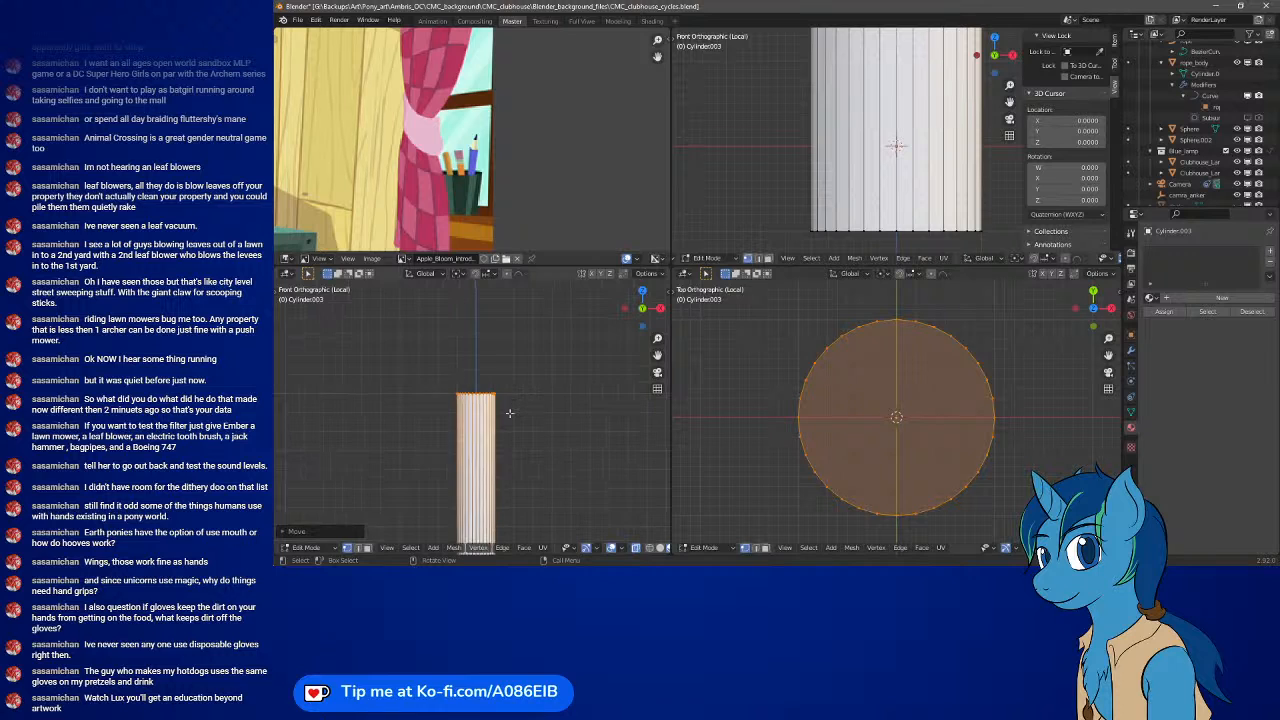
{"action": "scroll", "coordinate": [509, 412], "scroll_direction": "up", "scroll_amount": 2}
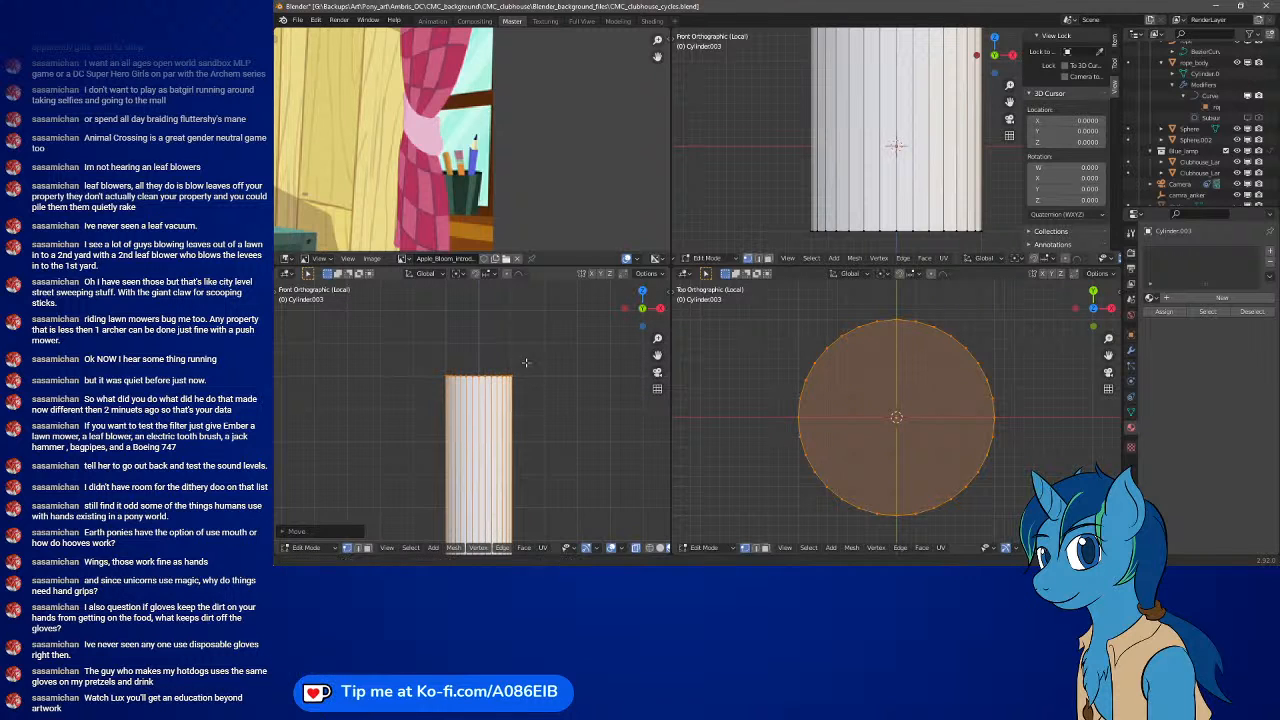
{"action": "middle_click_drag", "start_coordinate": [526, 363], "coordinate": [526, 441], "text": "shift"}
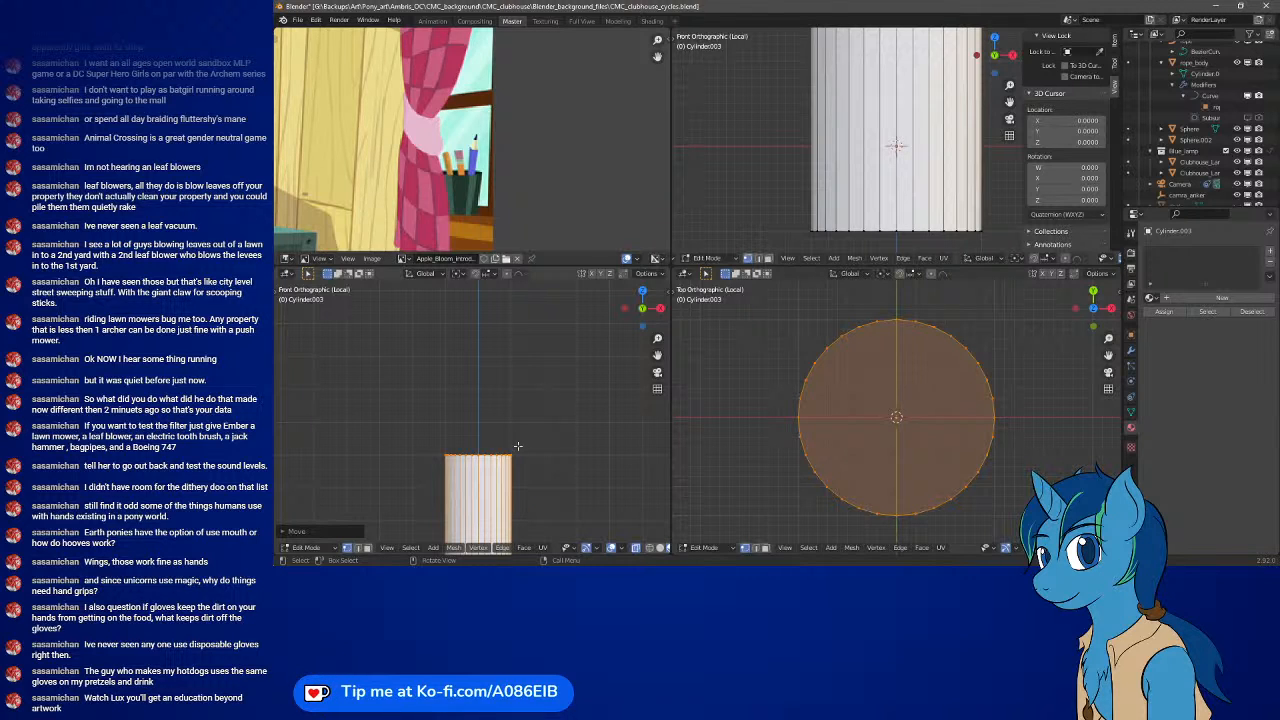
{"action": "key", "text": "e"}
{"action": "key", "text": "ctrl"}
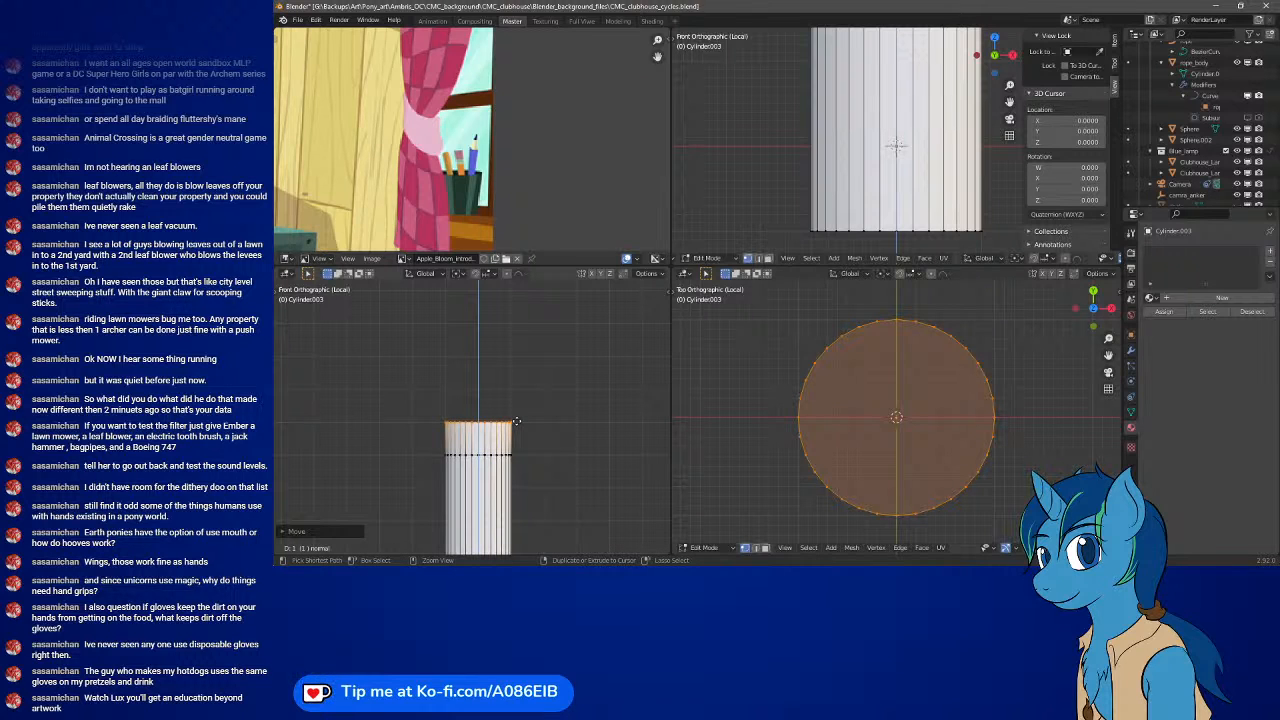
{"action": "left_click", "coordinate": [428, 418]}
- Select both edge rings of the short top section and subdivide it
{"action": "left_click_drag", "start_coordinate": [428, 418], "coordinate": [536, 466]}
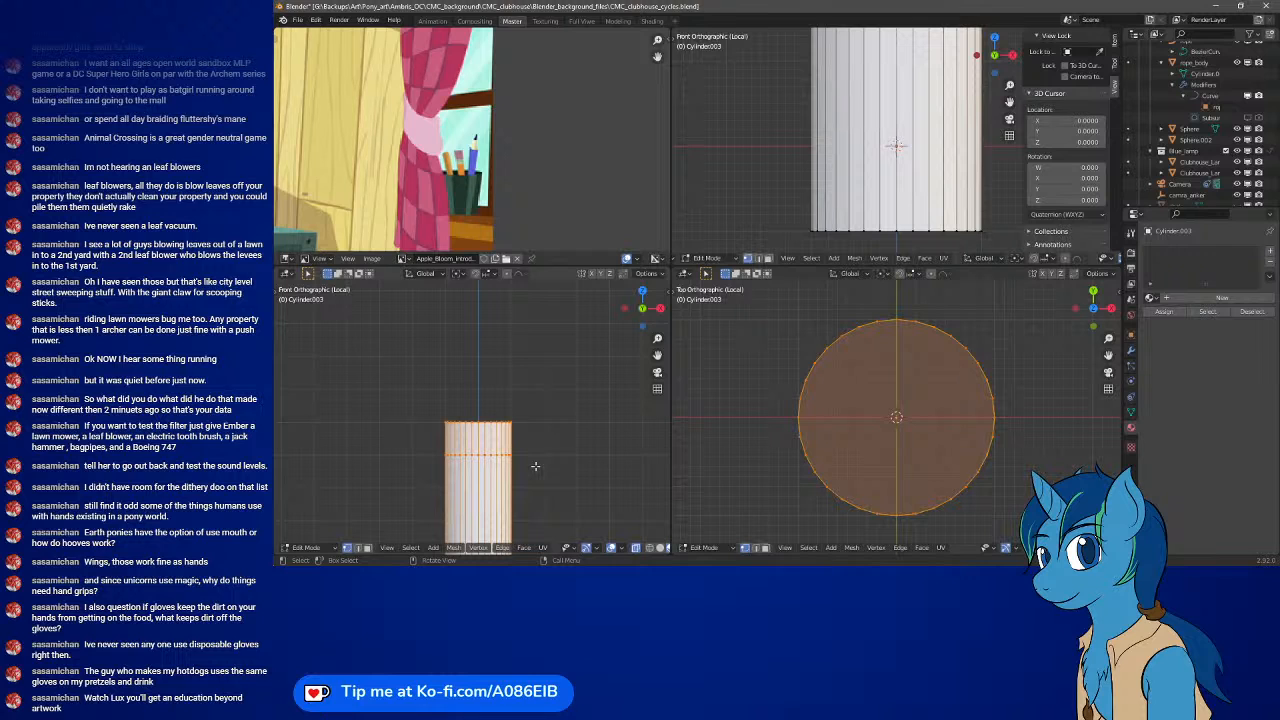
{"action": "left_click", "coordinate": [903, 258]}
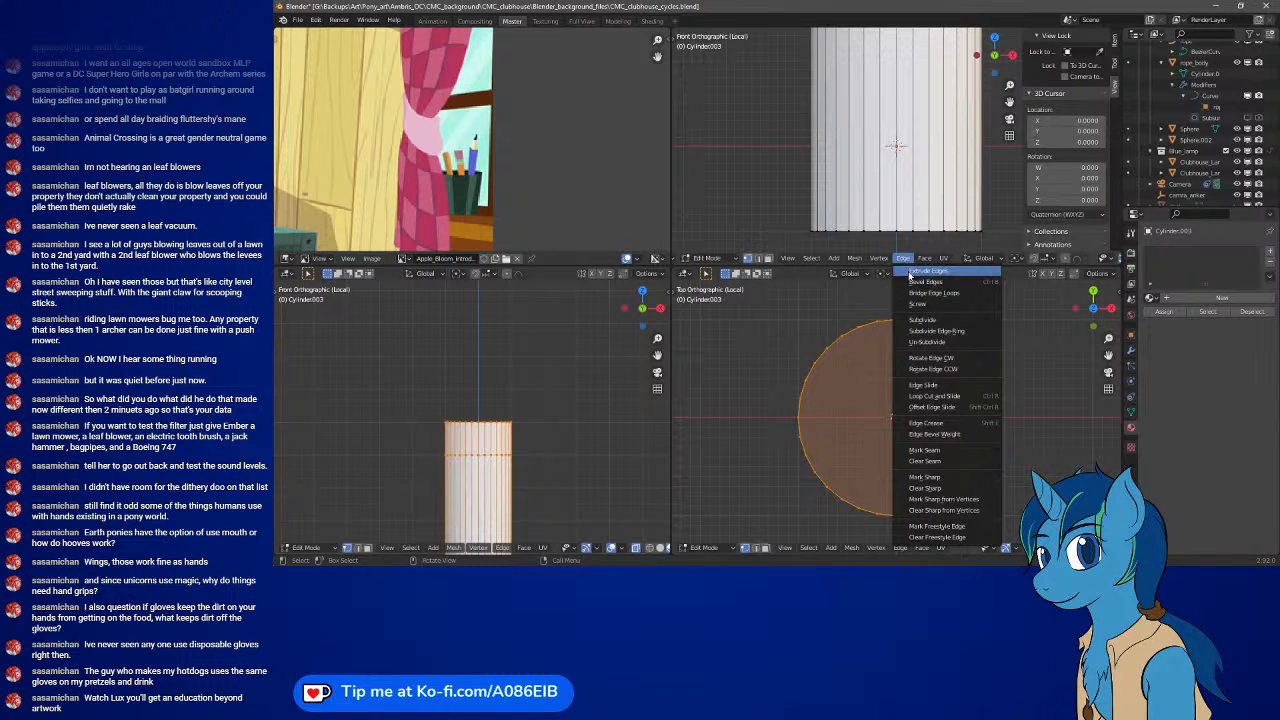
{"action": "left_click", "coordinate": [944, 319]}
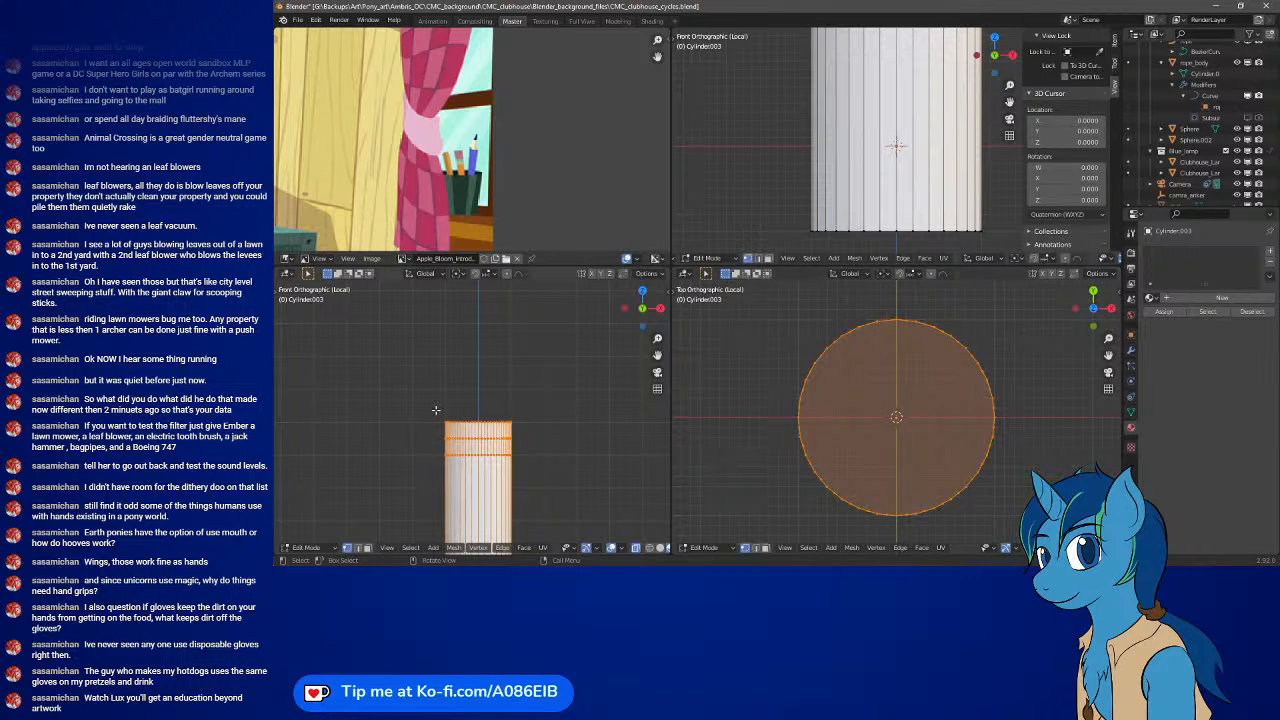
- Extrude the topmost face of the shaft upward by 2 units as the eraser section and return to Object Mode
{"action": "left_click_drag", "start_coordinate": [416, 405], "coordinate": [532, 427]}
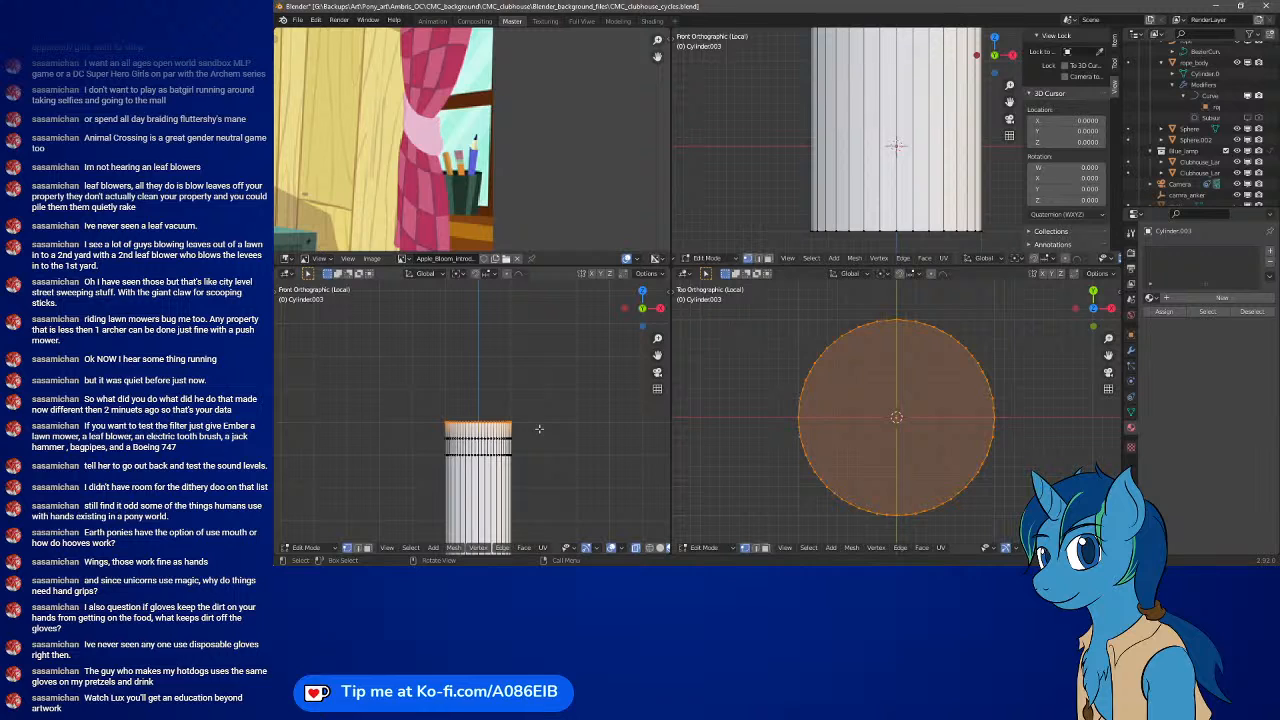
{"action": "key", "text": "e"}
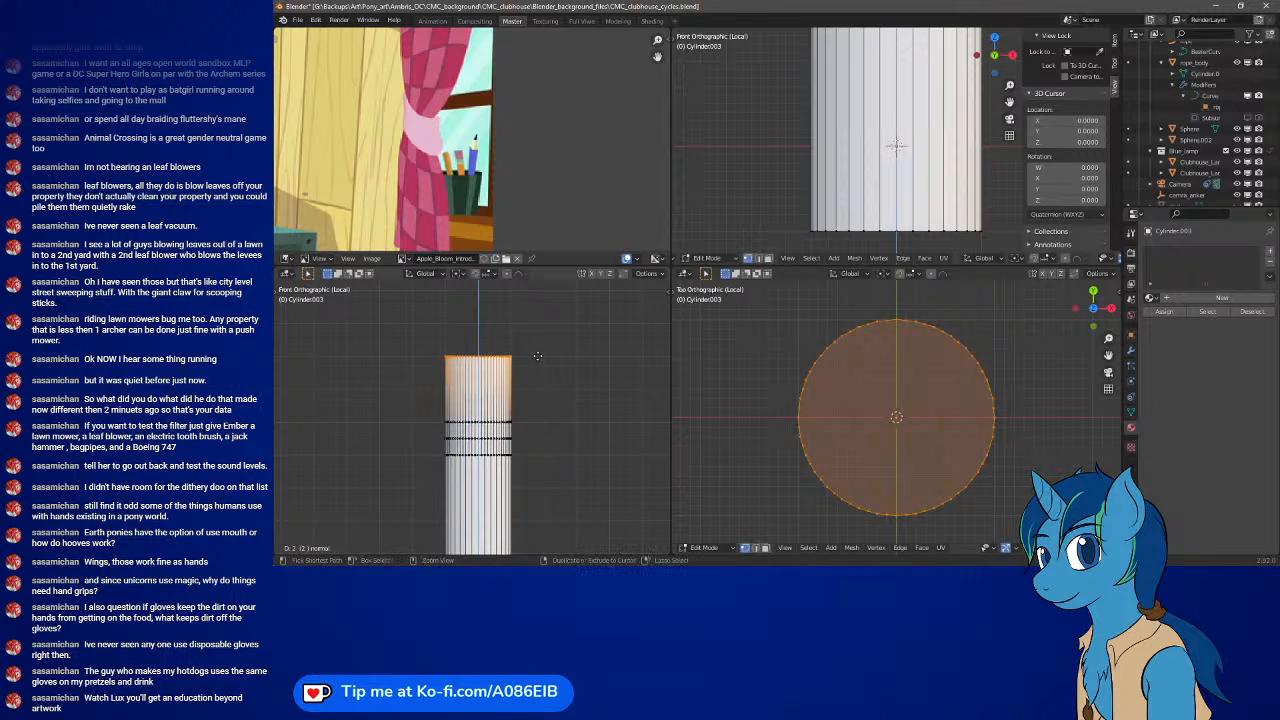
{"action": "left_click", "coordinate": [537, 350]}
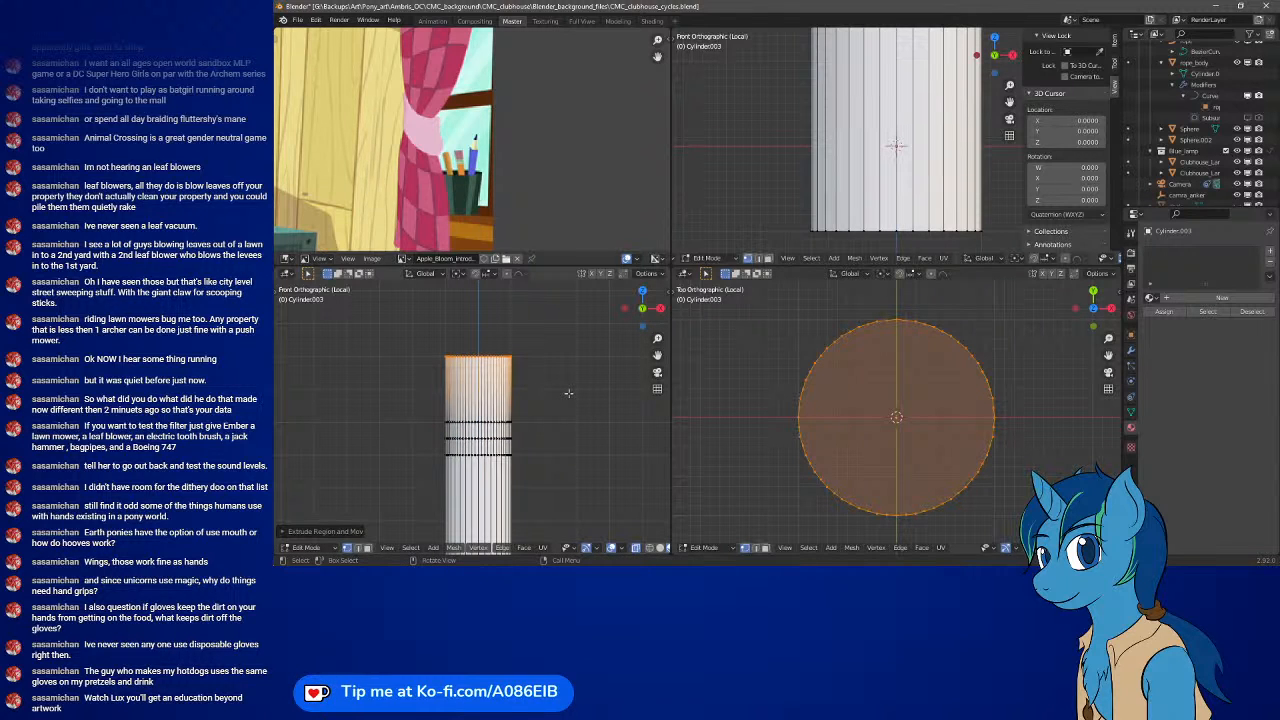
{"action": "scroll", "coordinate": [578, 408], "scroll_direction": "down", "scroll_amount": 6}
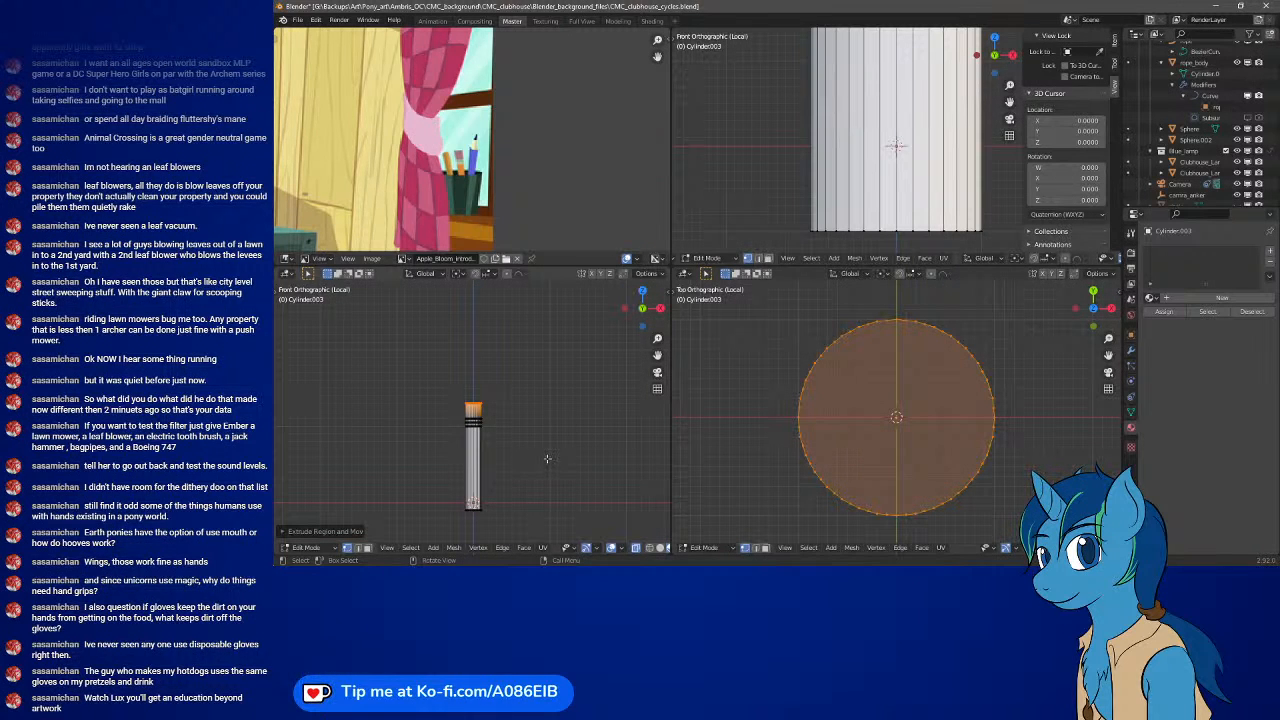
{"action": "key", "text": "Tab"}
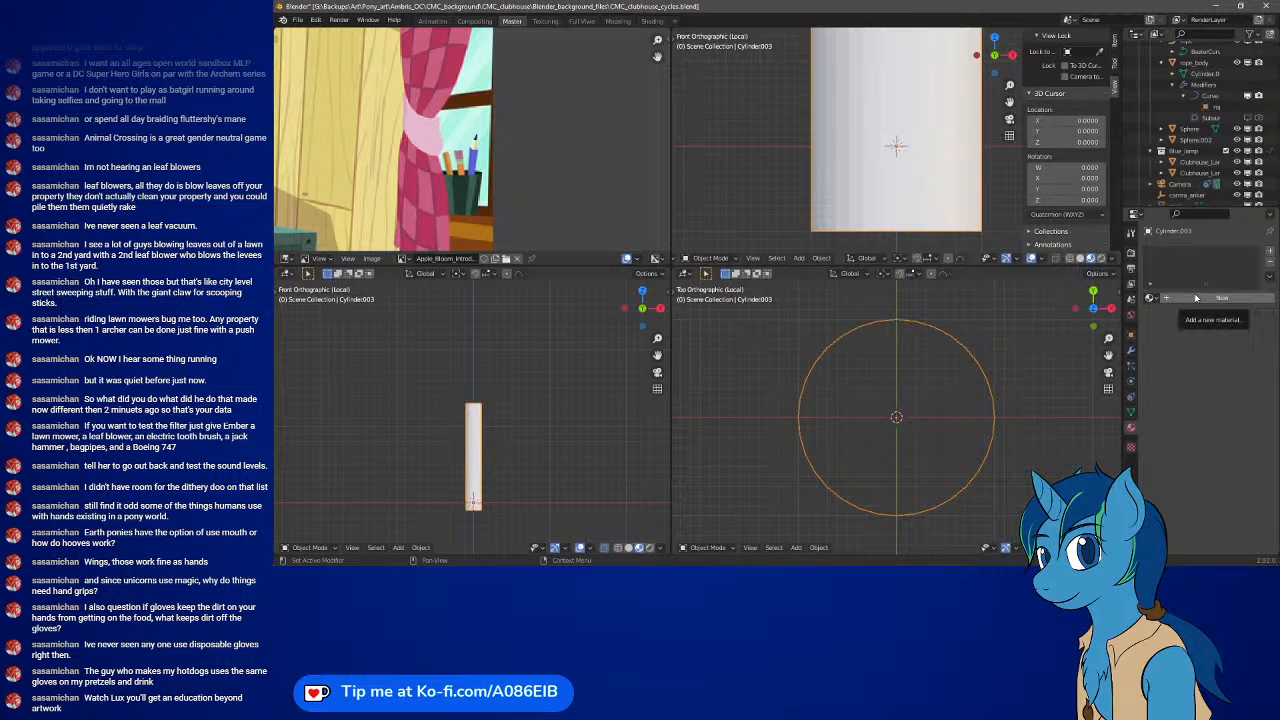
- Add four material slots to the new pencil, each with its own new material, for the colors in the reference image
{"action": "scroll", "coordinate": [503, 148], "scroll_direction": "up", "scroll_amount": 6}
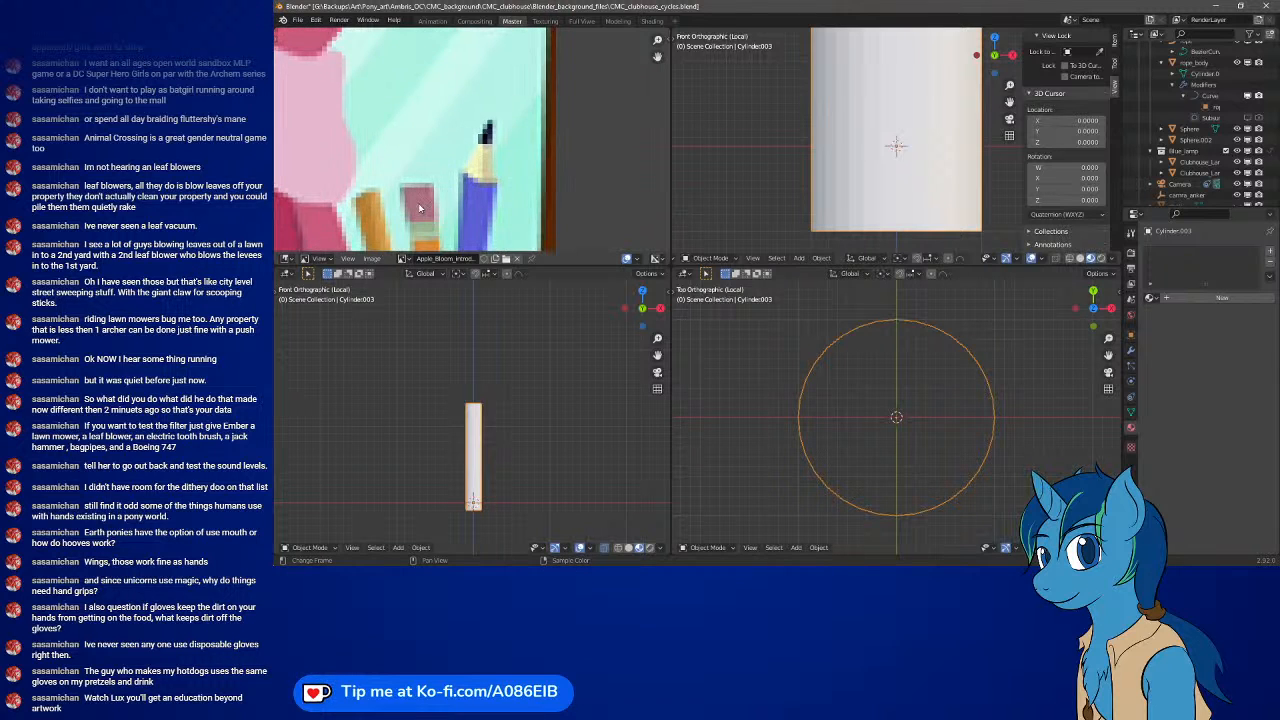
{"action": "scroll", "coordinate": [503, 148], "scroll_direction": "up", "scroll_amount": 2}
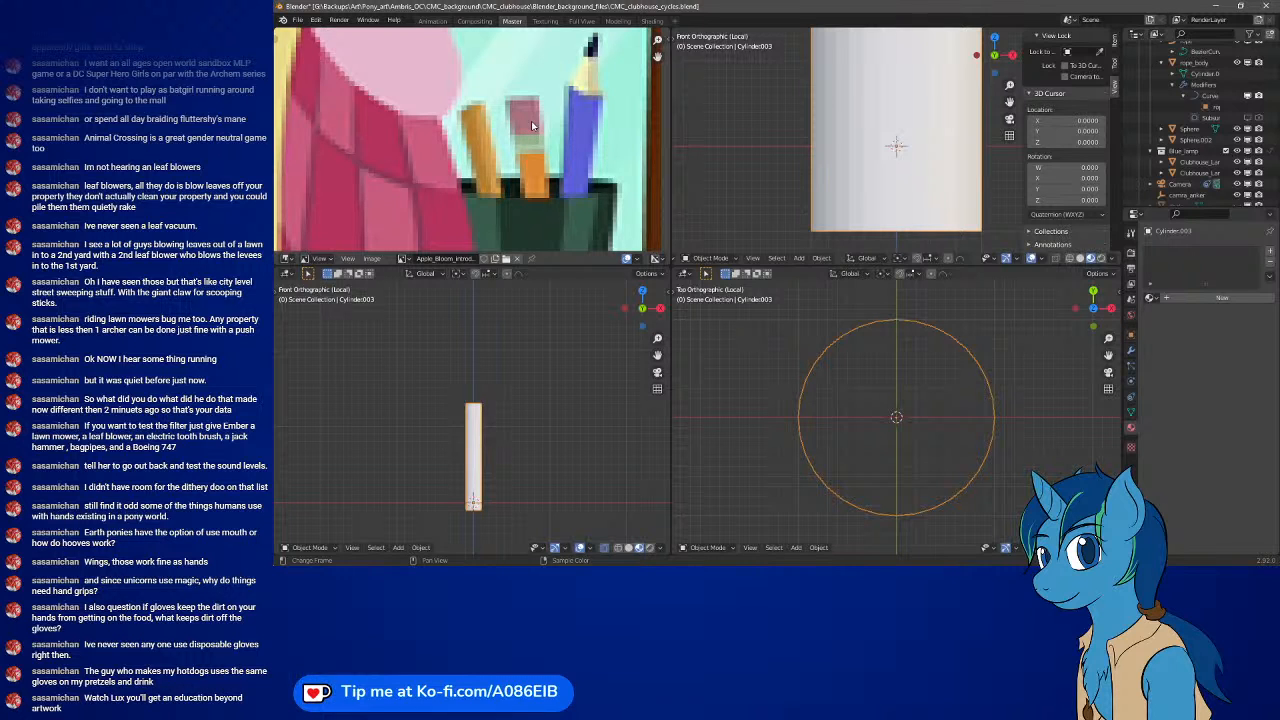
{"action": "left_click", "coordinate": [1232, 298]}
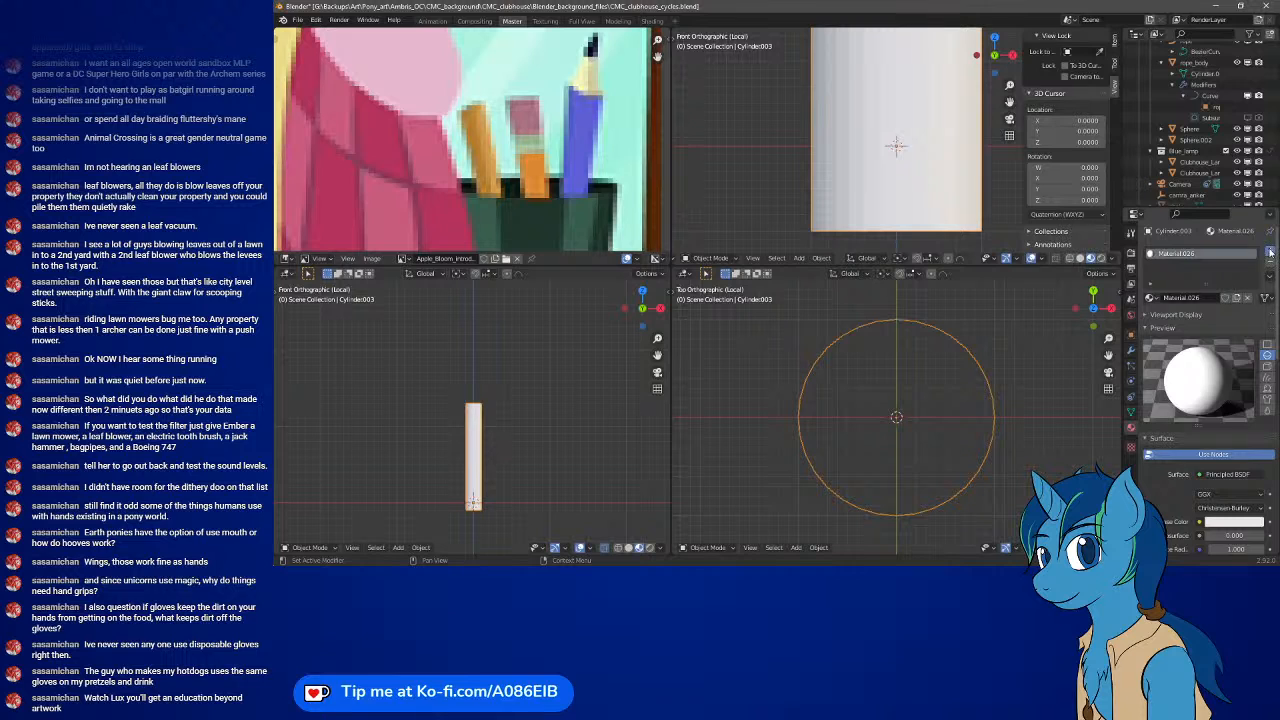
{"action": "left_click", "coordinate": [1270, 253]}
{"action": "left_click", "coordinate": [1210, 319]}
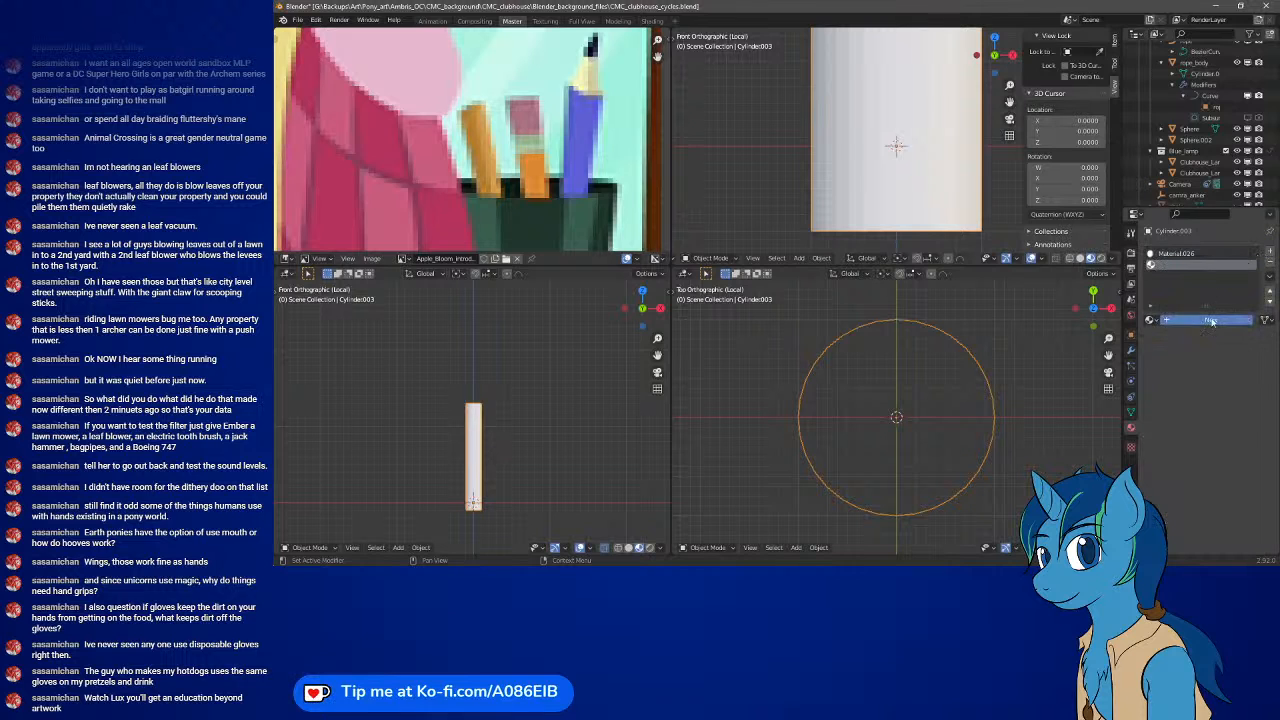
{"action": "left_click", "coordinate": [1270, 253]}
{"action": "left_click", "coordinate": [1210, 319]}
{"action": "left_click", "coordinate": [1270, 253]}
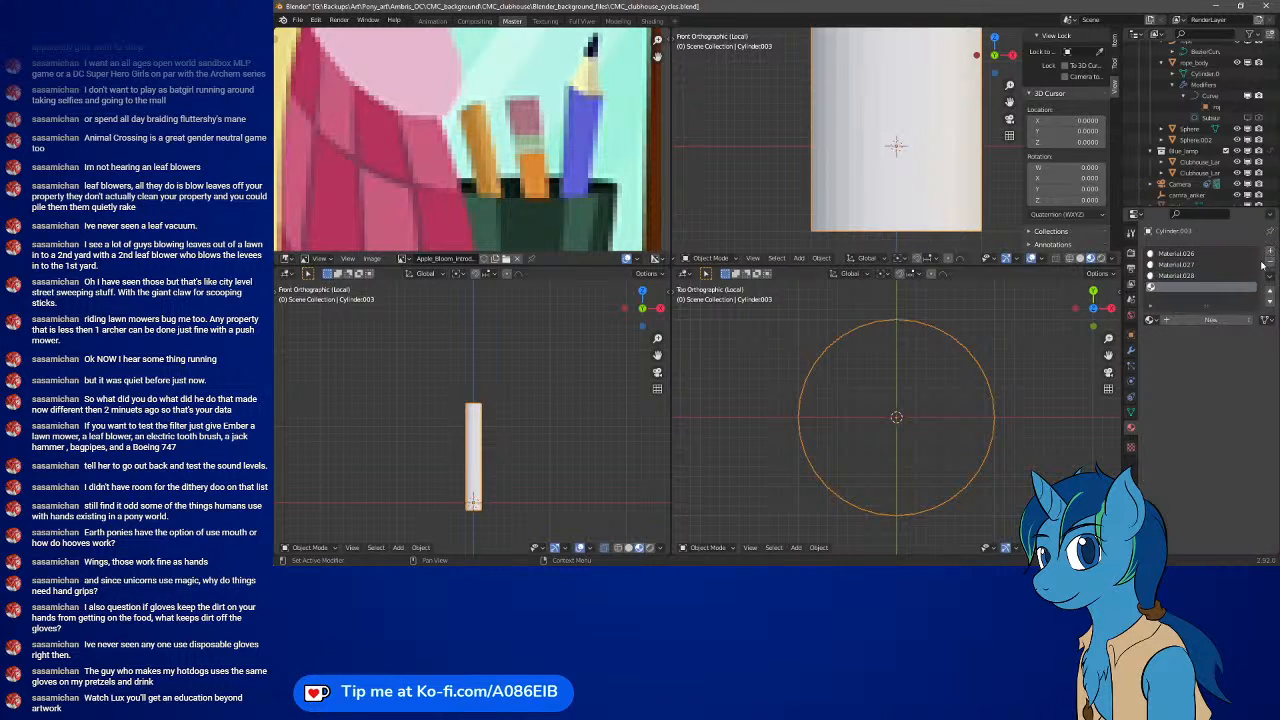
{"action": "left_click", "coordinate": [1207, 320]}
- Set the first material's base color to the orange sampled from the eraser-topped pencil in the reference image
{"action": "left_click", "coordinate": [1196, 256]}
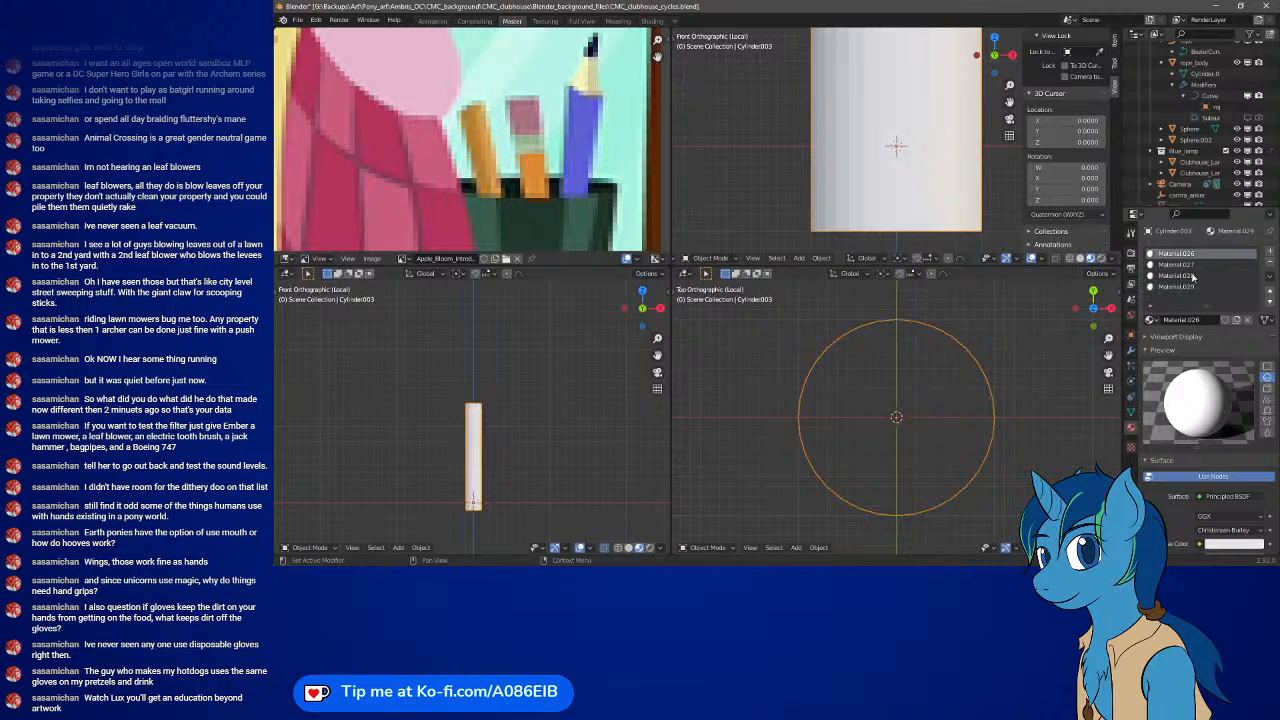
{"action": "left_click", "coordinate": [1233, 543]}
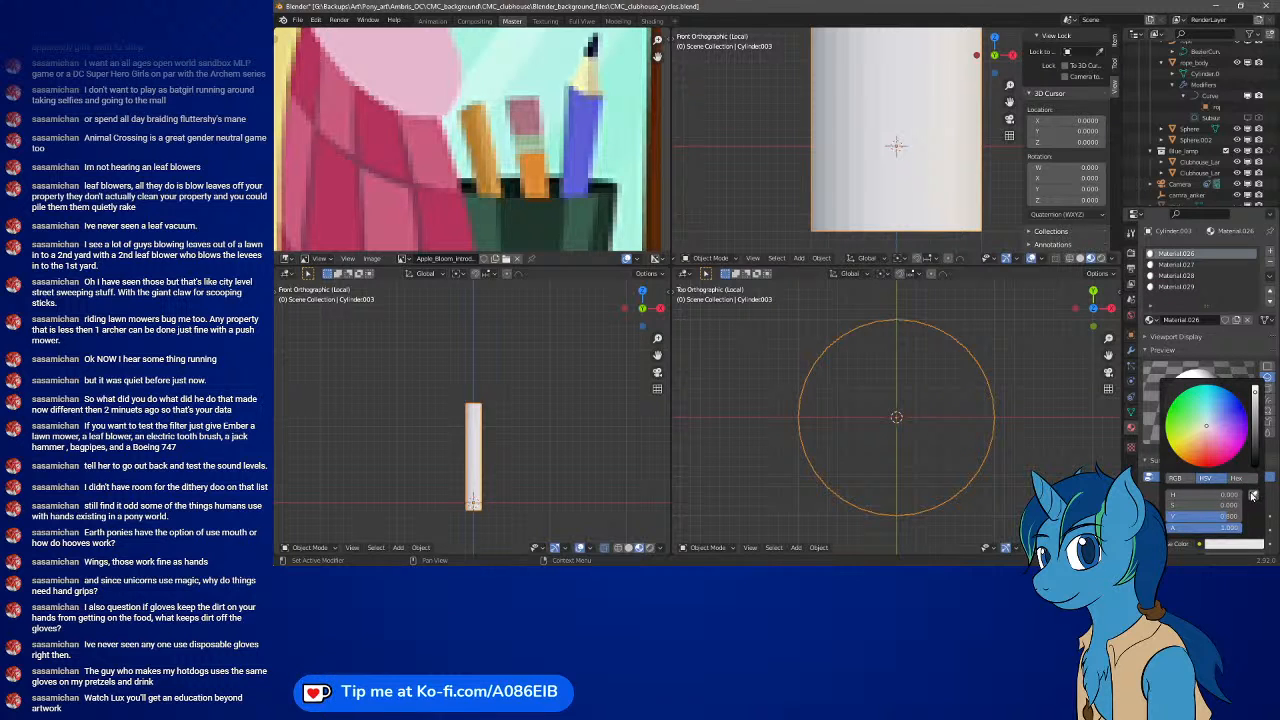
{"action": "left_click", "coordinate": [542, 168]}
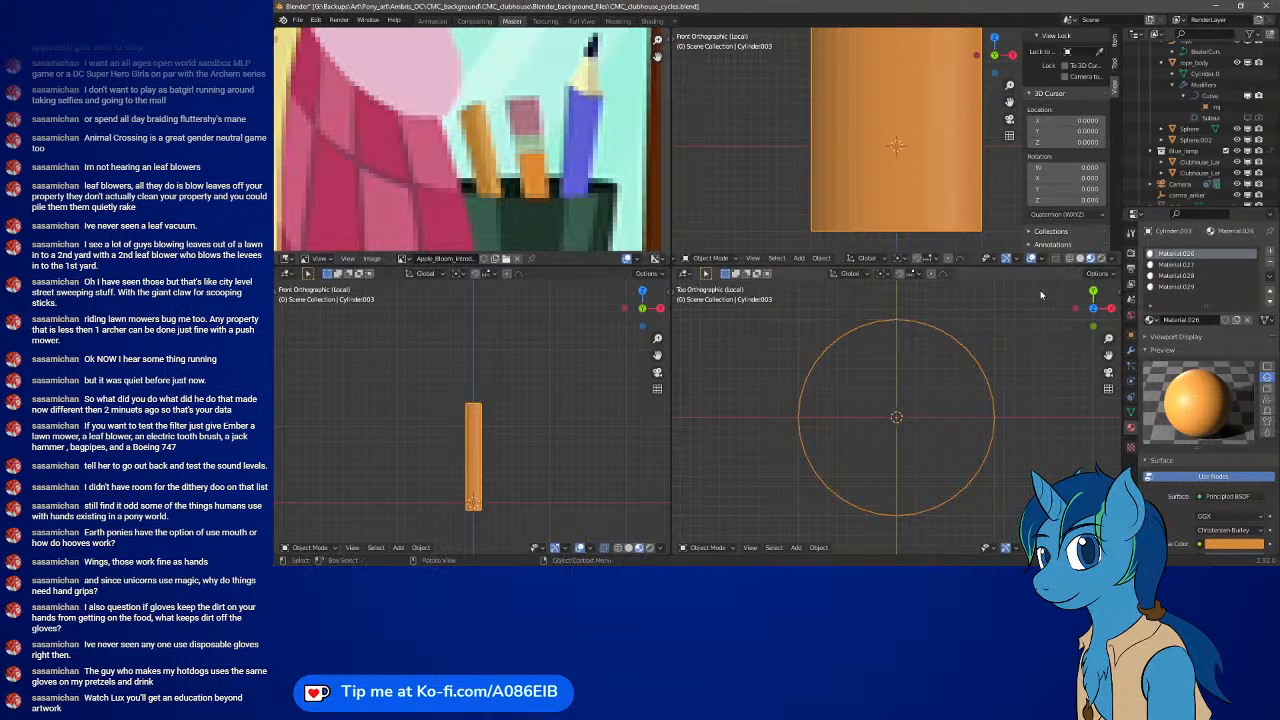
- Set the second material's base color to the pale green sampled from the reference pencil's metal band
{"action": "left_click", "coordinate": [1190, 264]}
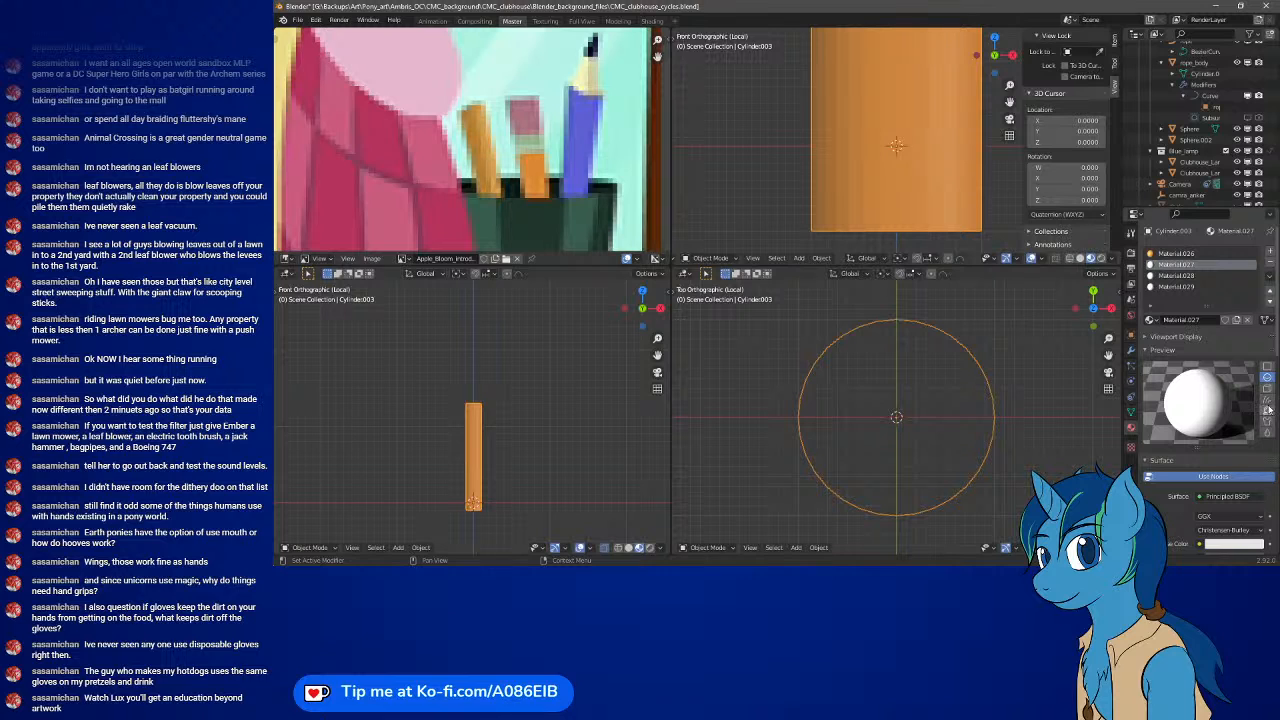
{"action": "left_click", "coordinate": [1228, 544]}
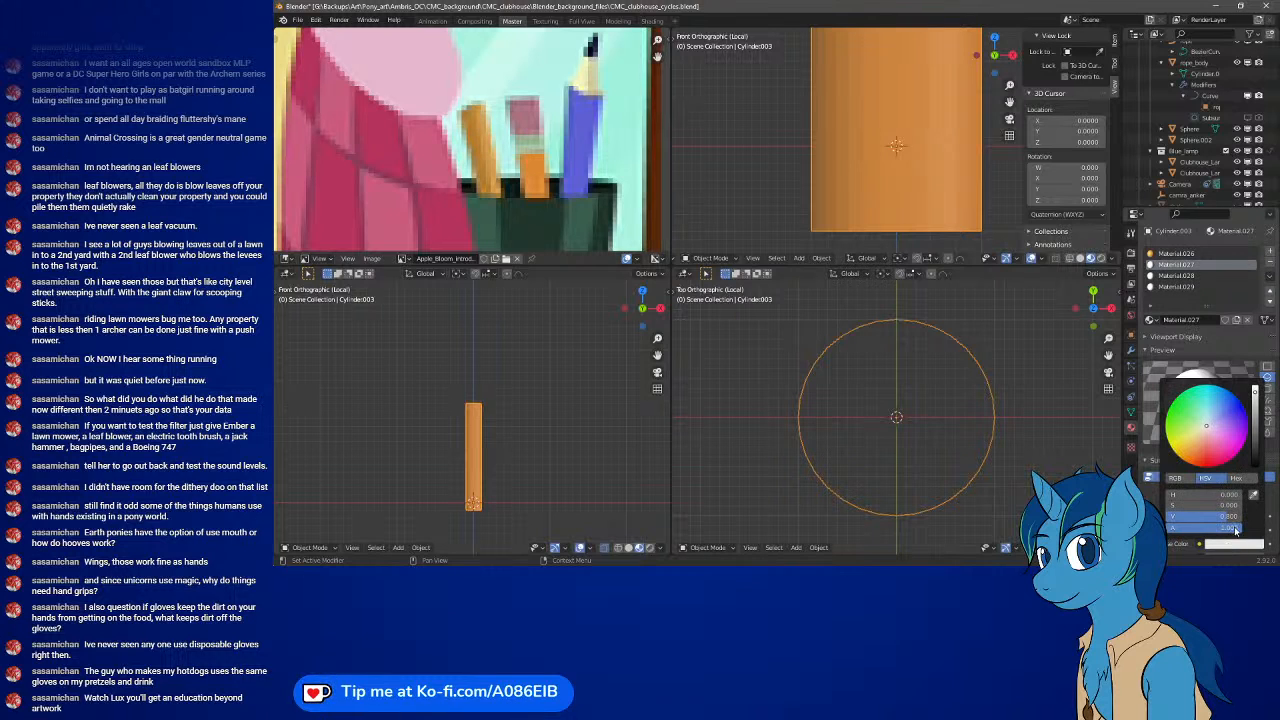
{"action": "left_click", "coordinate": [1255, 497]}
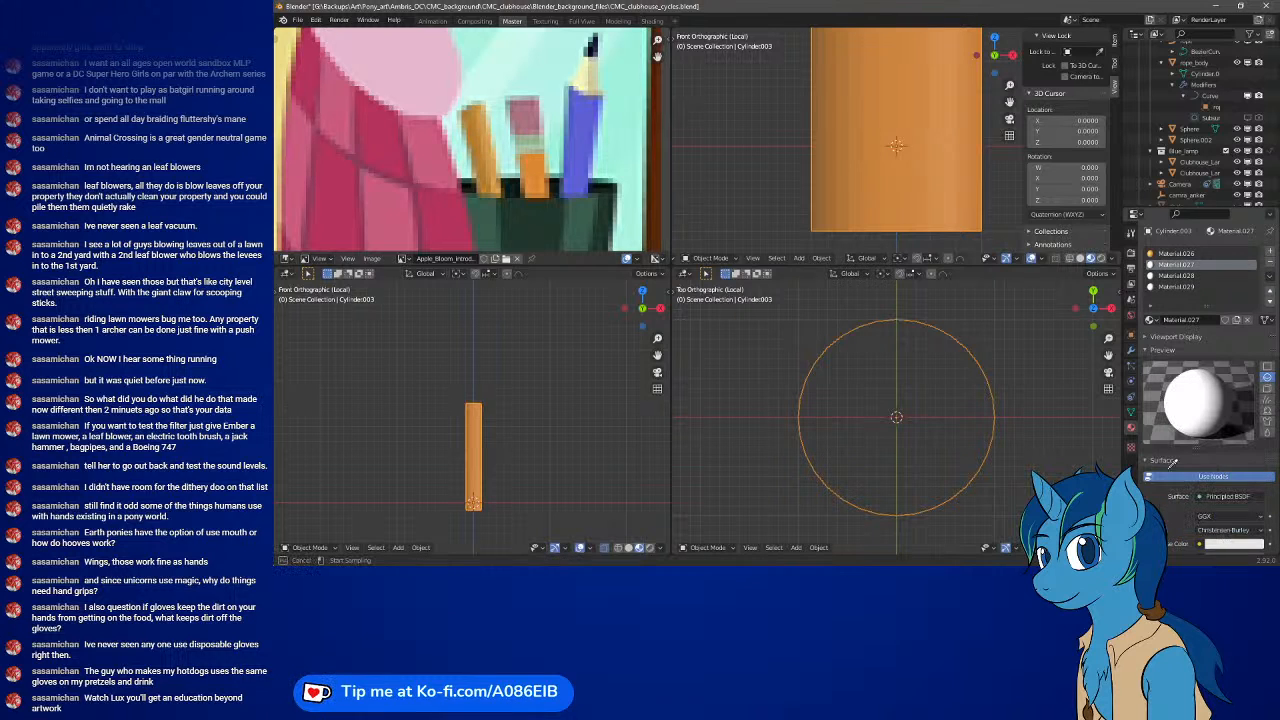
{"action": "left_click", "coordinate": [532, 139]}
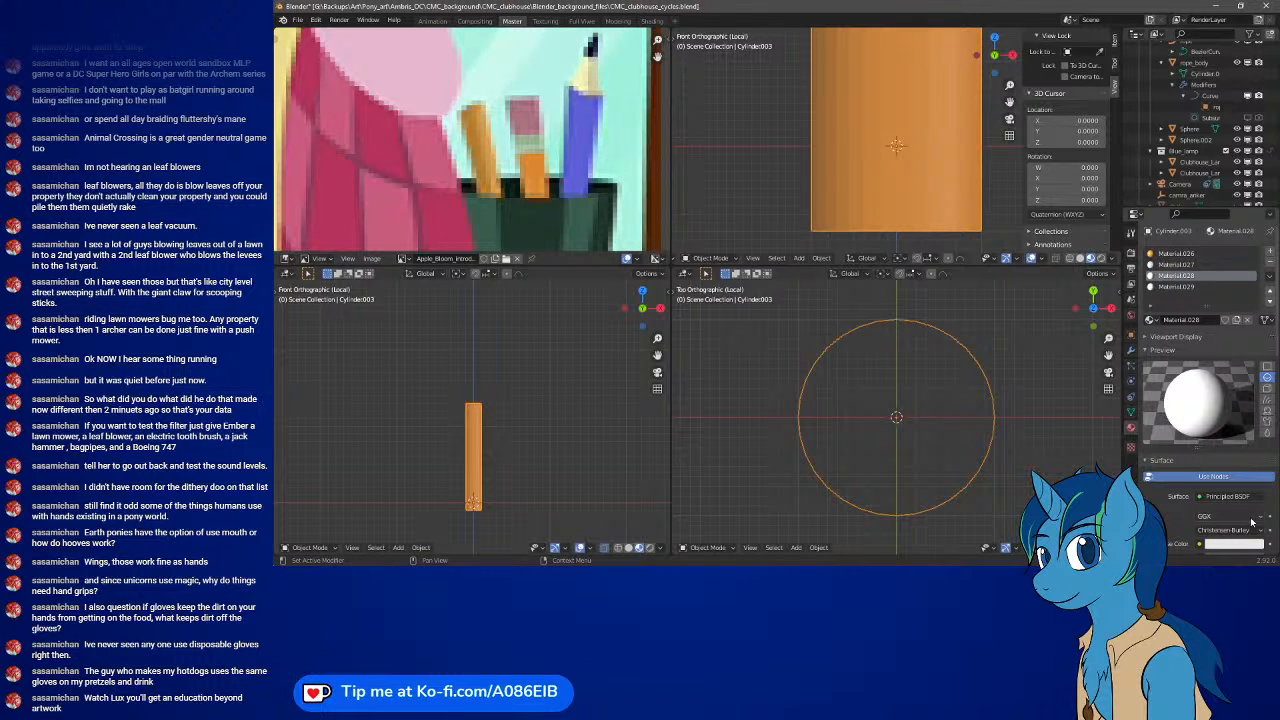
- Set the third material's base color to the grayish green sampled from the band just below the eraser in the reference image
{"action": "scroll", "coordinate": [554, 141], "scroll_direction": "up", "scroll_amount": 2}
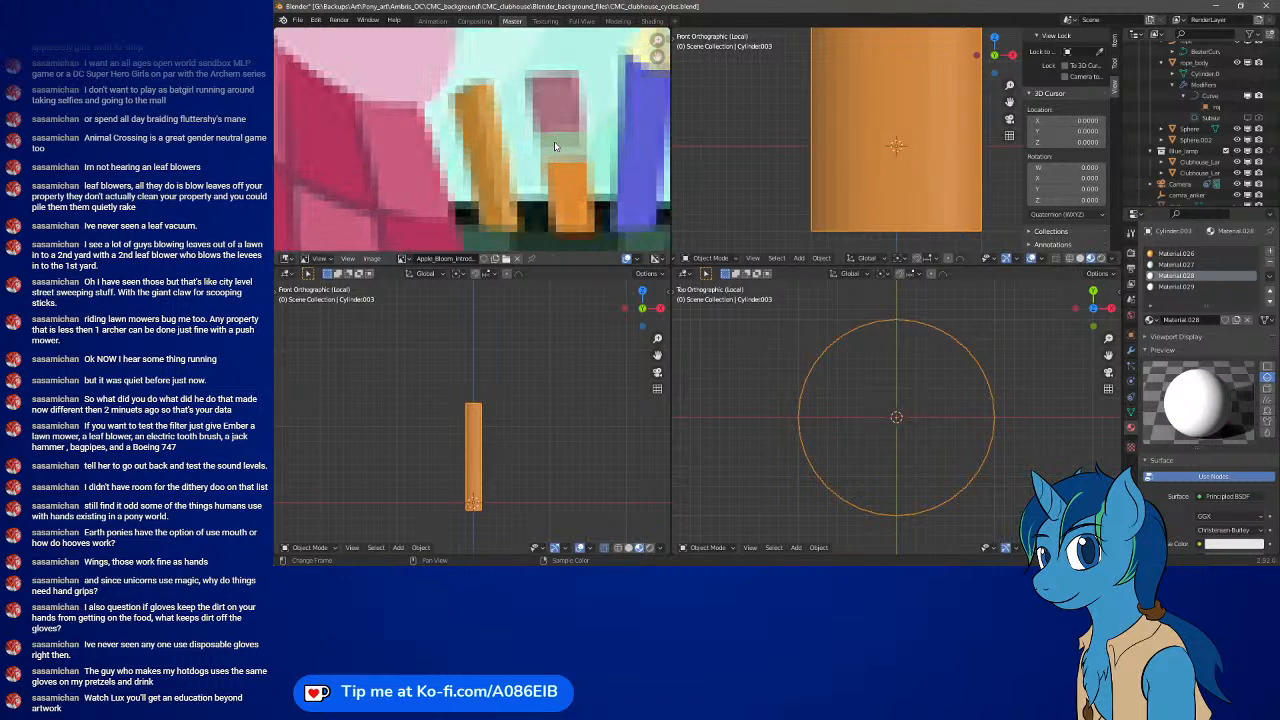
{"action": "left_click", "coordinate": [1230, 545]}
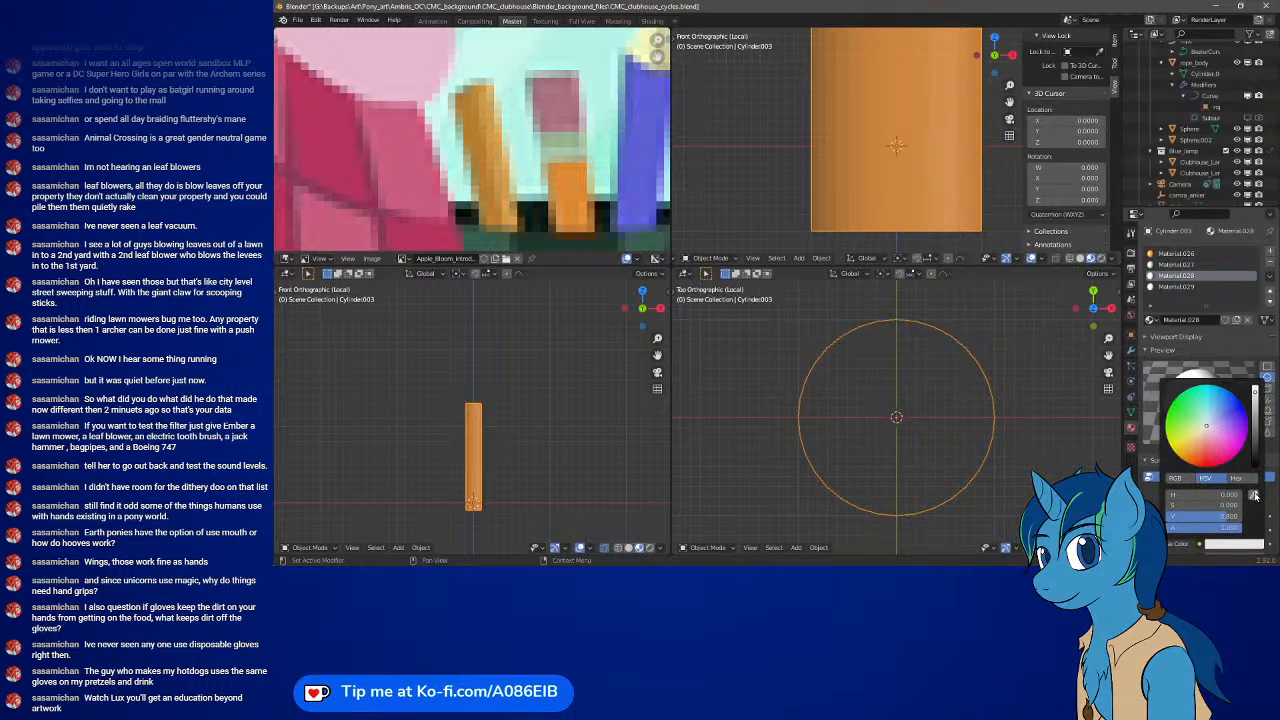
{"action": "left_click", "coordinate": [1254, 495]}
{"action": "left_click", "coordinate": [567, 140]}
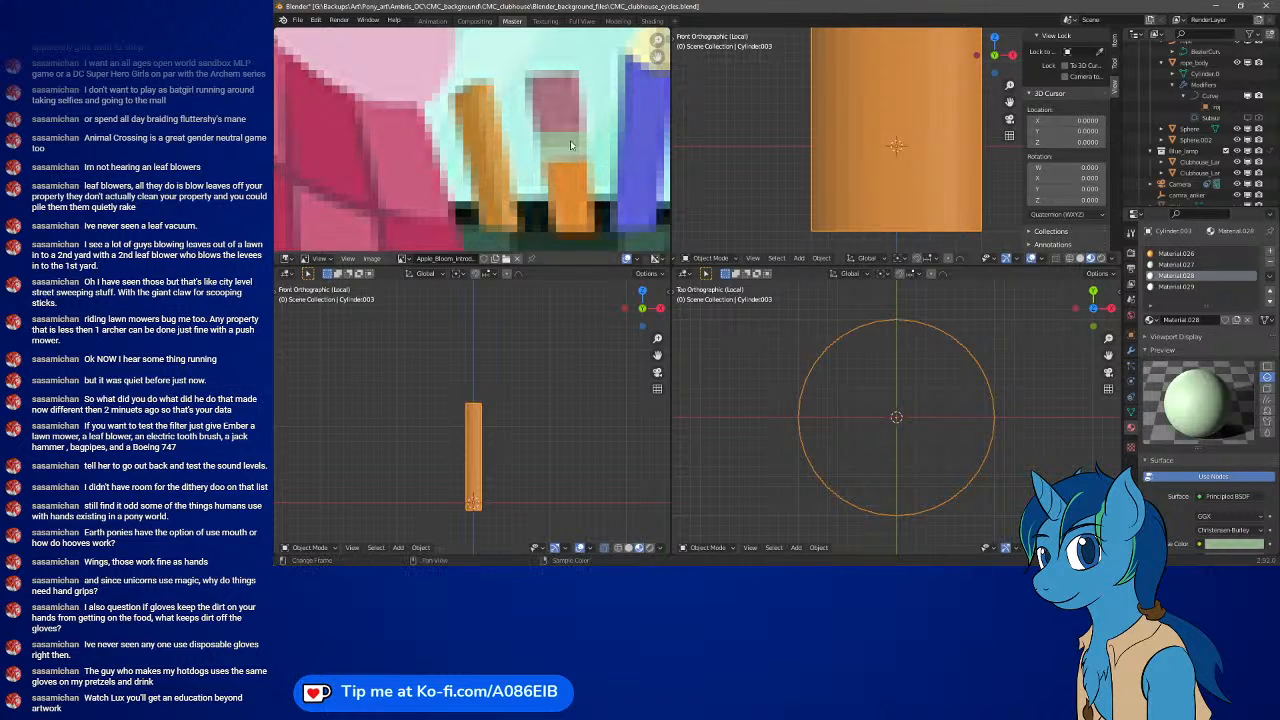
- Set the fourth material's base color to the pink sampled from the eraser in the reference image
{"action": "left_click", "coordinate": [1188, 287]}
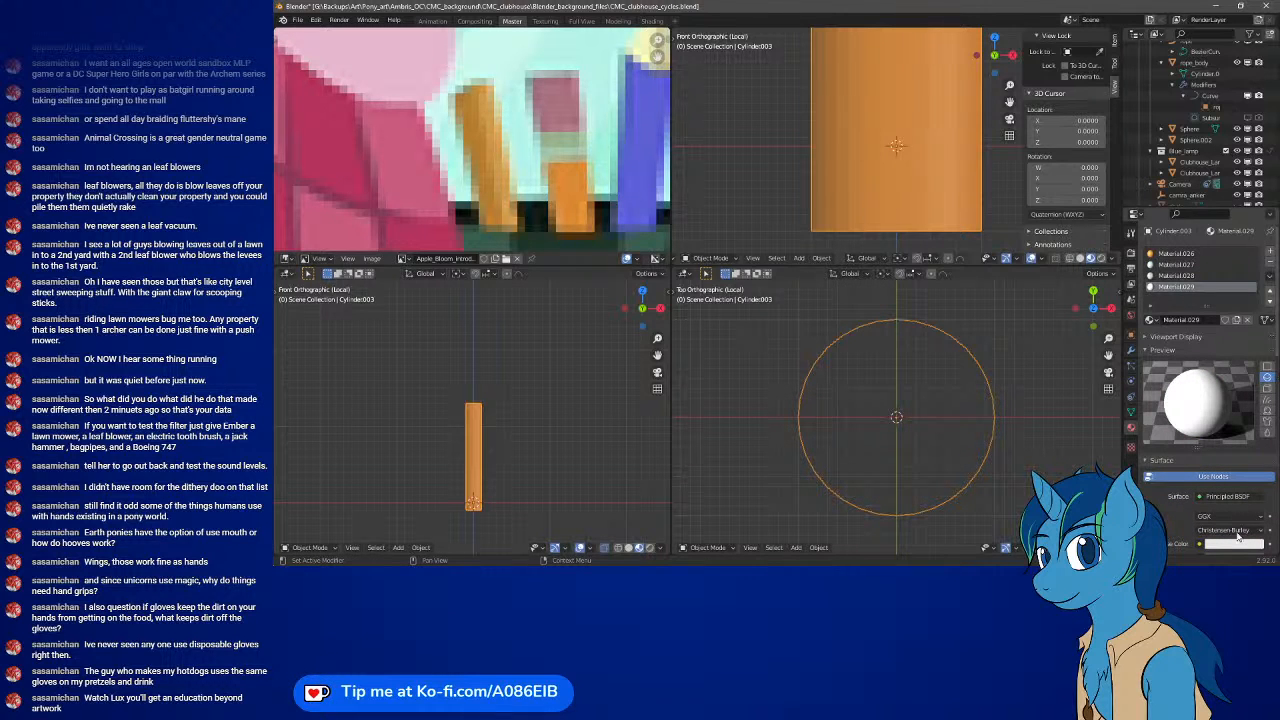
{"action": "left_click", "coordinate": [1231, 545]}
{"action": "left_click", "coordinate": [1254, 495]}
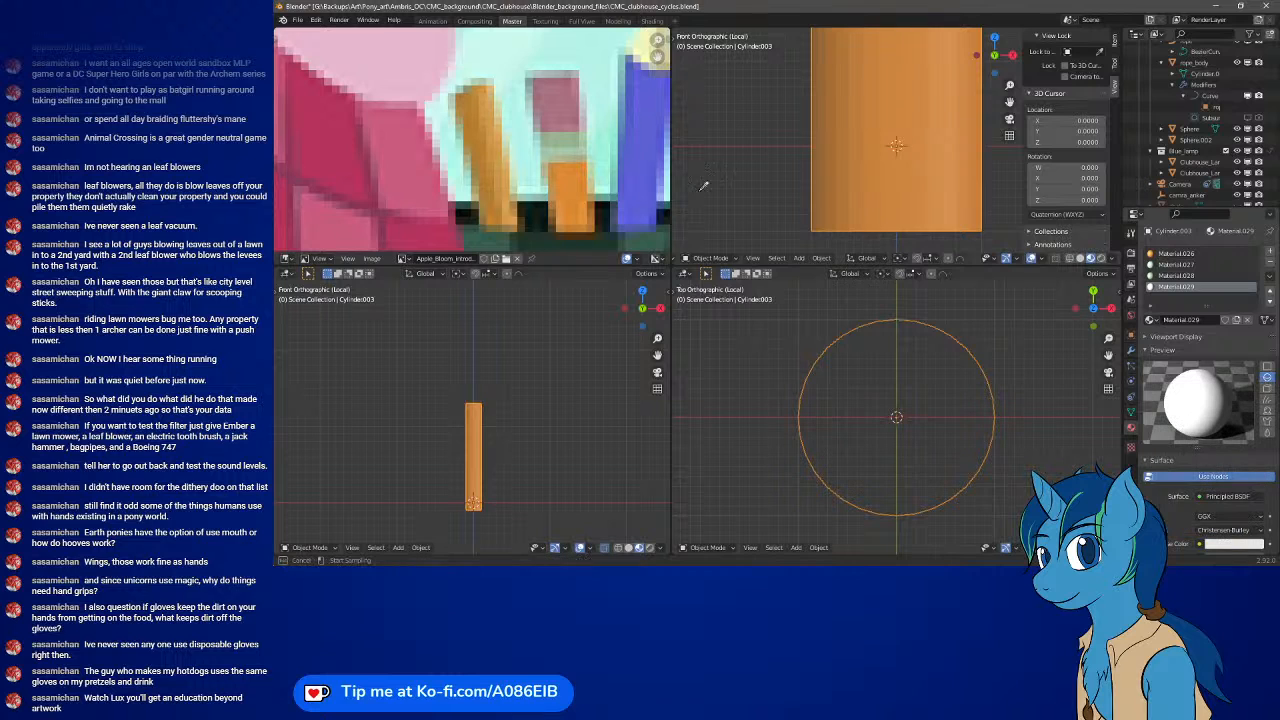
{"action": "left_click", "coordinate": [560, 101]}
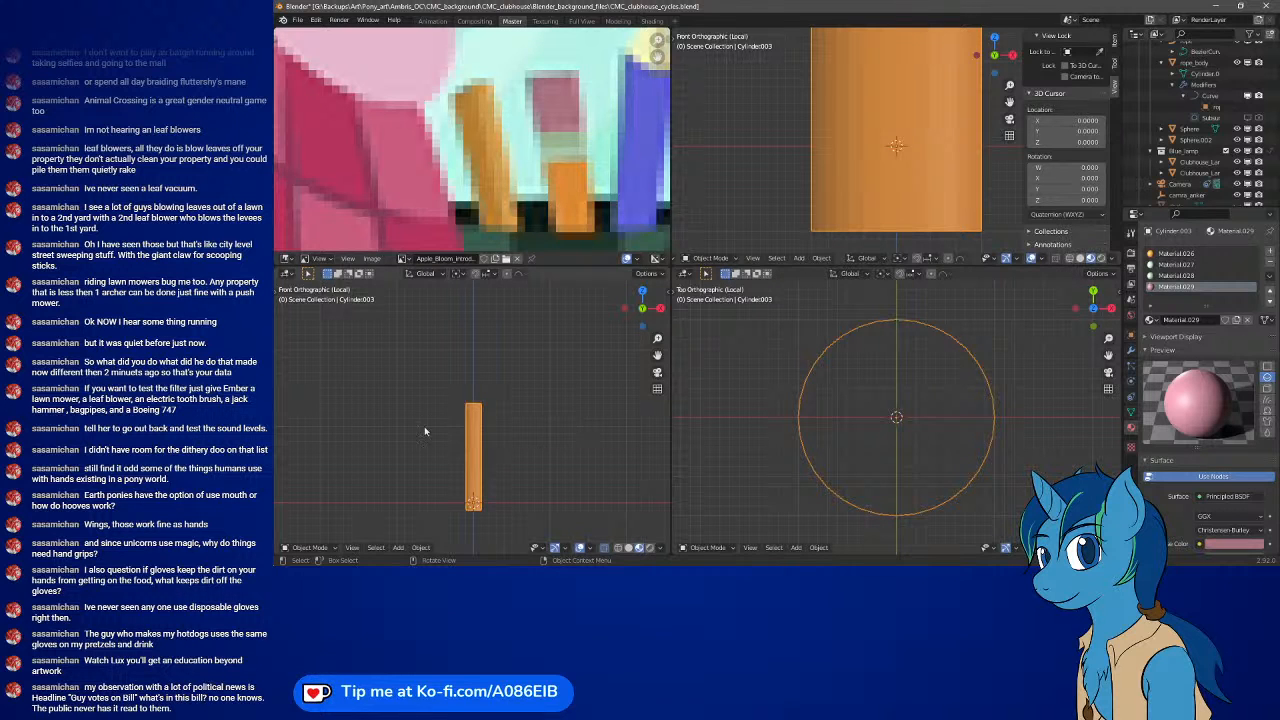
- In Edit Mode, select the eraser section at the pencil's upper end and assign the pink material to it
{"action": "scroll", "coordinate": [464, 426], "scroll_direction": "up", "scroll_amount": 4}
{"action": "key", "text": "Tab"}
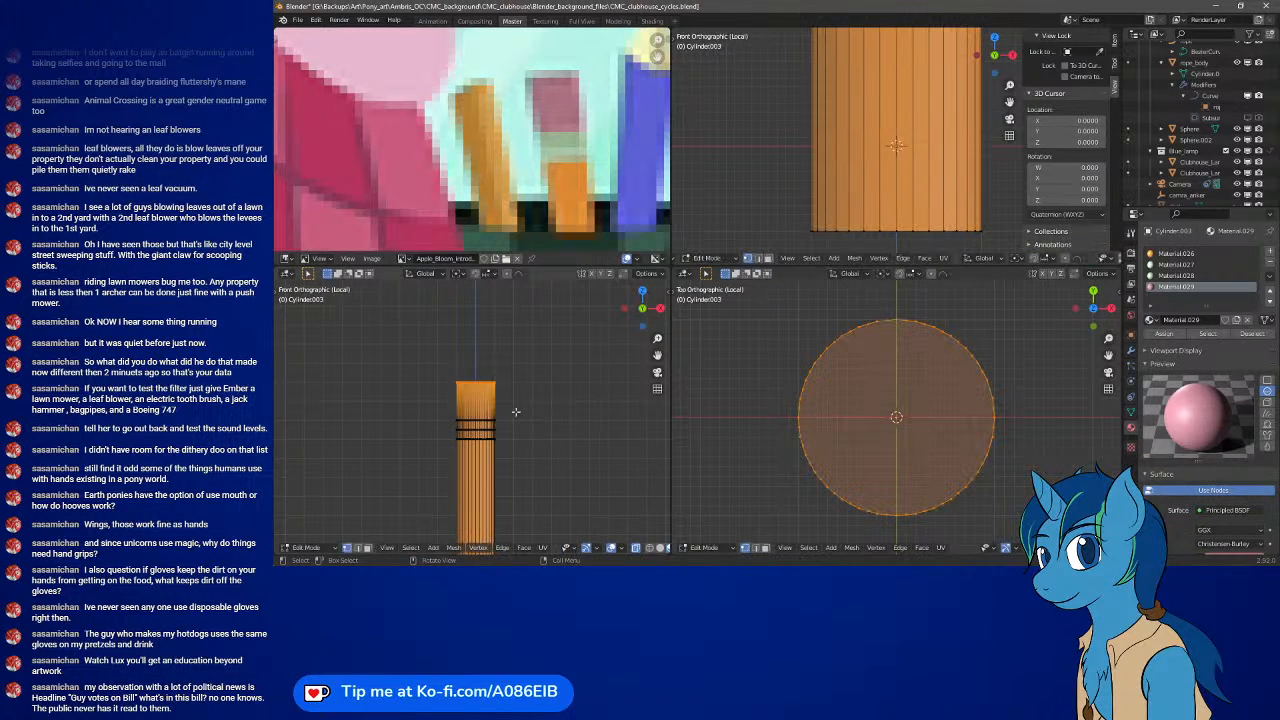
{"action": "left_click_drag", "start_coordinate": [432, 372], "coordinate": [523, 426]}
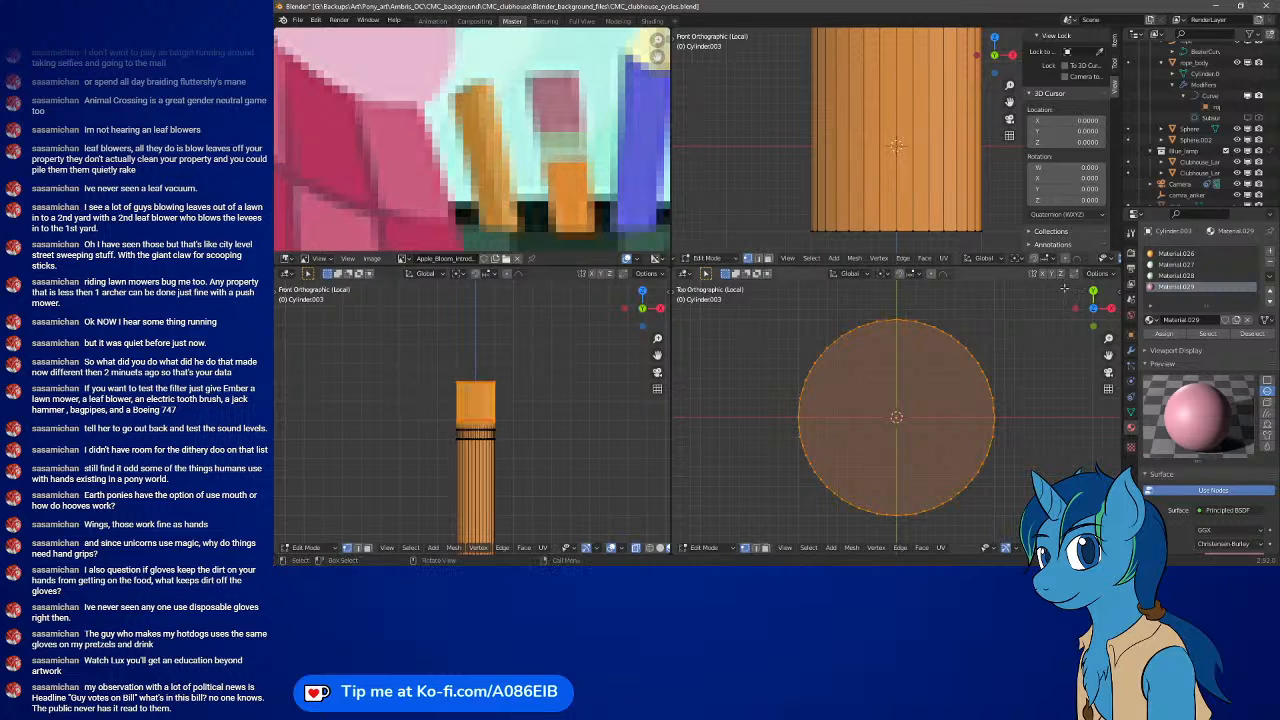
{"action": "left_click", "coordinate": [1160, 333]}
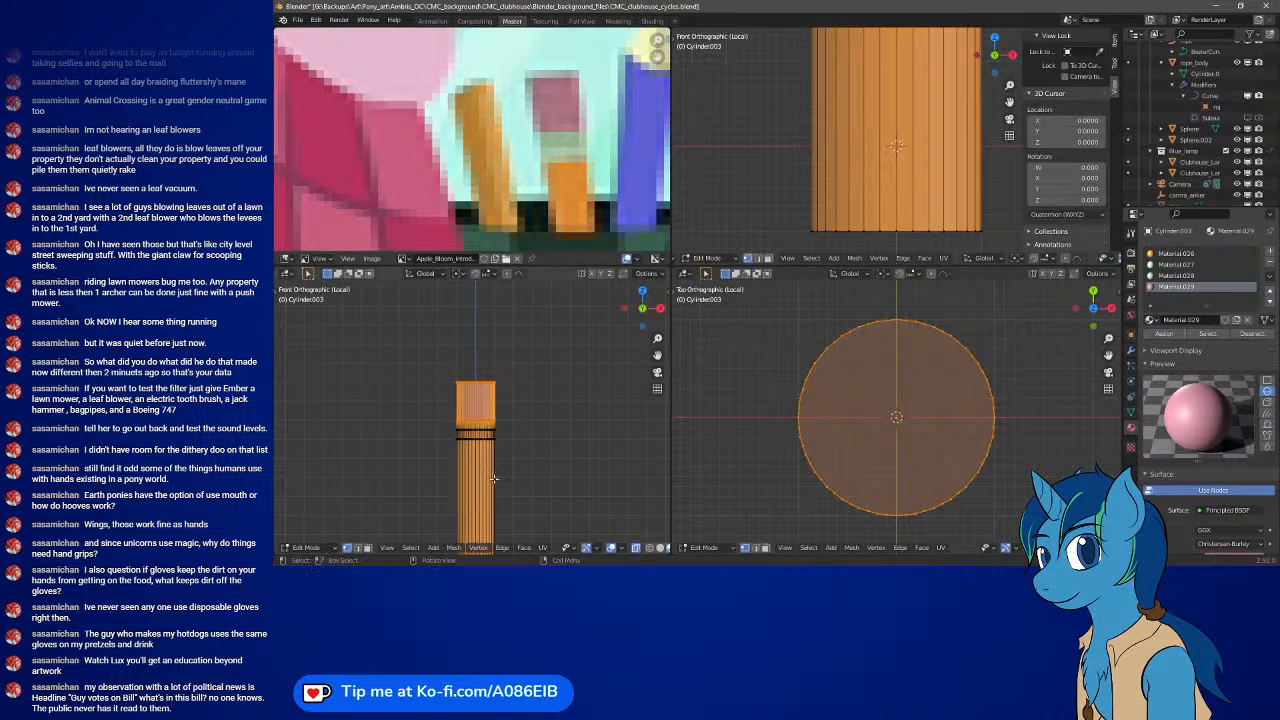
- Select the upper half of the band below the eraser and assign the third material, Material.028, to it
{"action": "left_click", "coordinate": [519, 427]}
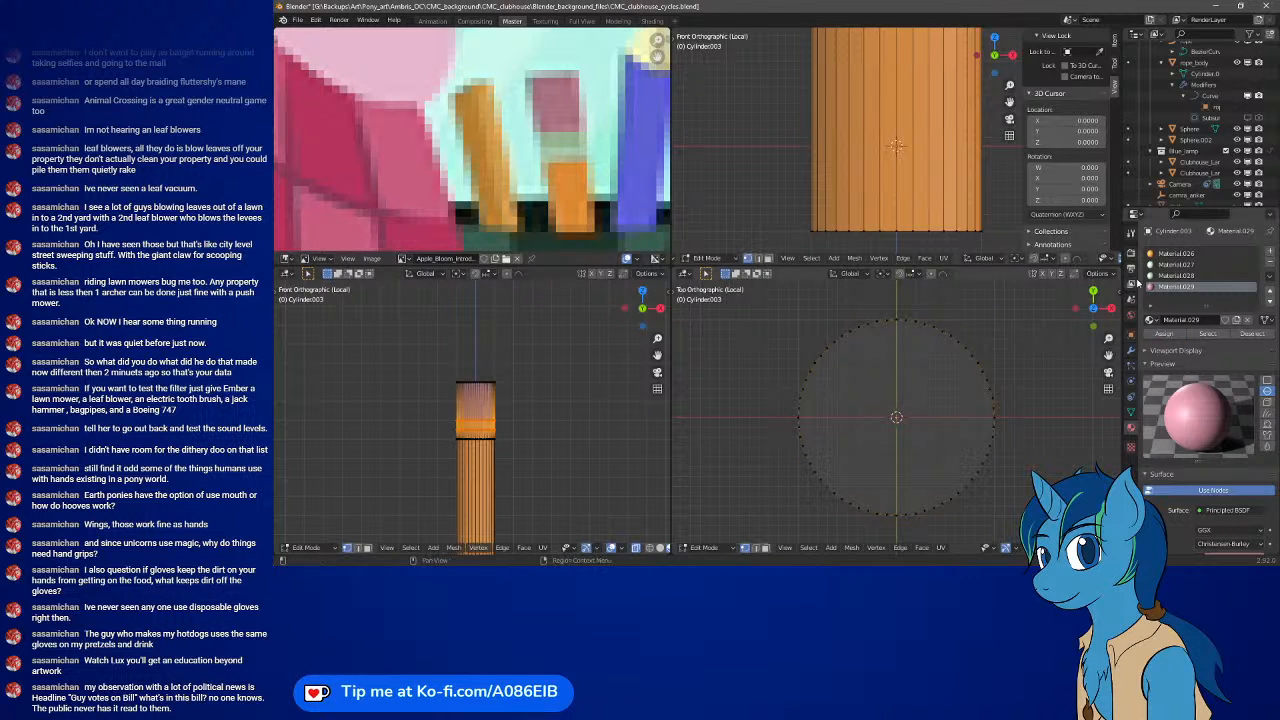
{"action": "left_click", "coordinate": [1168, 276]}
{"action": "left_click", "coordinate": [1160, 333]}
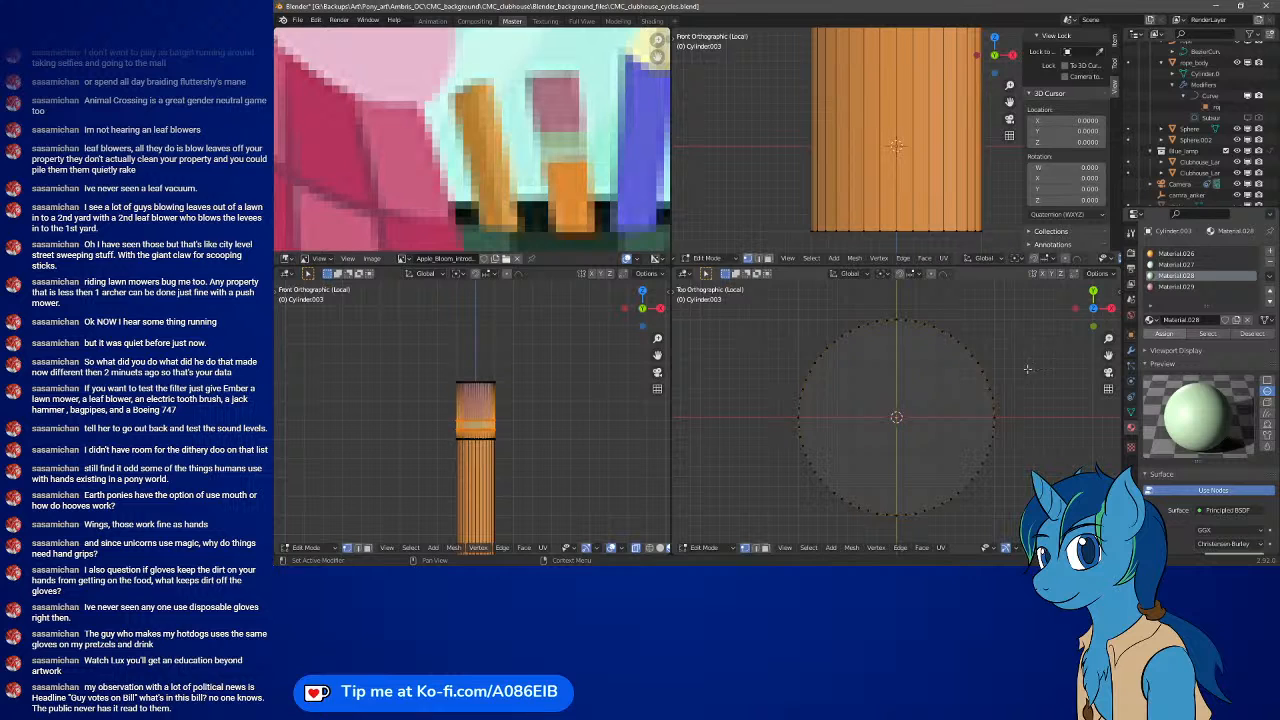
- Assign the second material, Material.027, to the lower half of the band and return to Object Mode
{"action": "left_click_drag", "start_coordinate": [442, 429], "coordinate": [514, 449]}
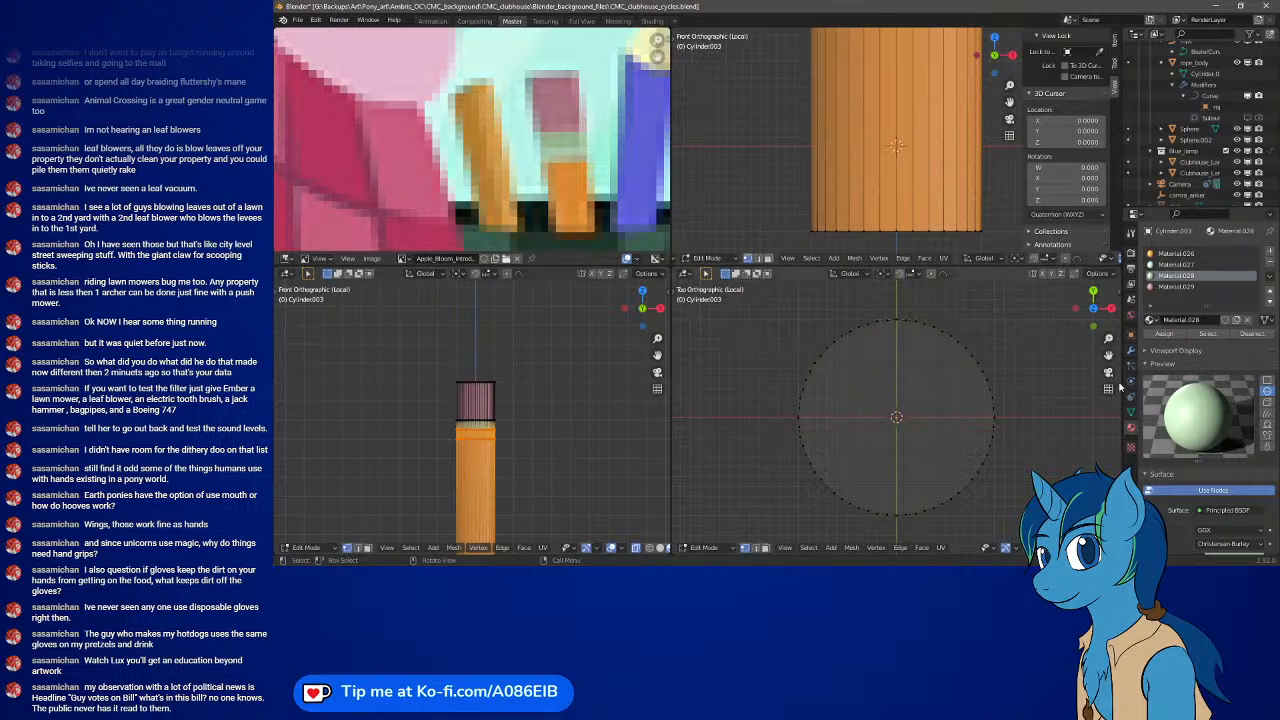
{"action": "left_click", "coordinate": [1178, 265]}
{"action": "left_click", "coordinate": [1164, 334]}
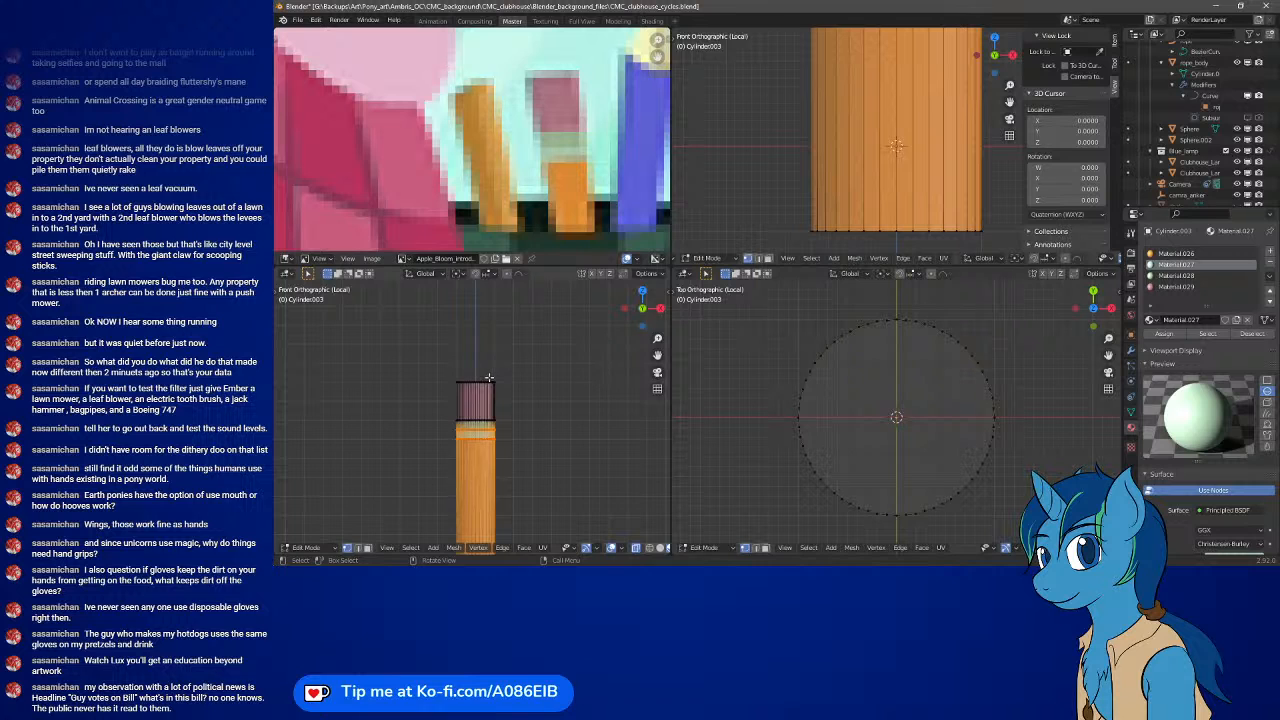
{"action": "scroll", "coordinate": [488, 377], "scroll_direction": "down", "scroll_amount": 3}
{"action": "key", "text": "Tab"}
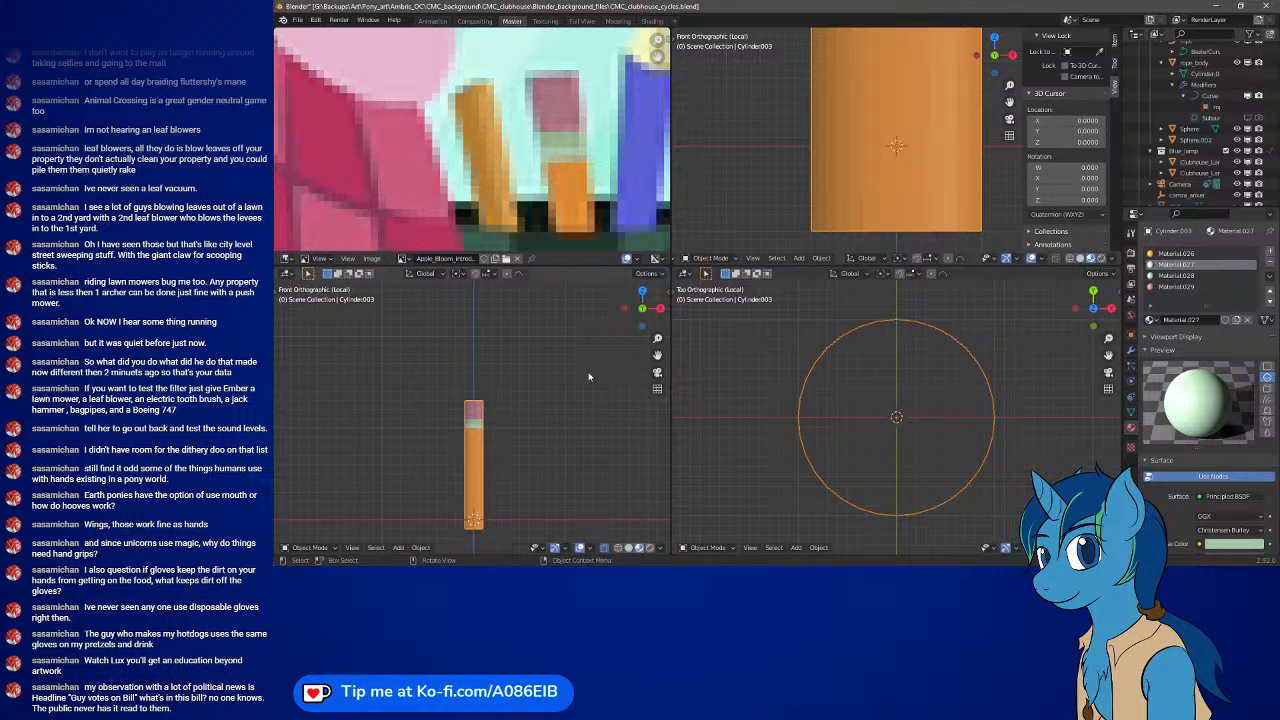
- Leave local view in the front viewport and select the pencil's entire mesh in Edit Mode
{"action": "key", "text": "KP_Divide"}
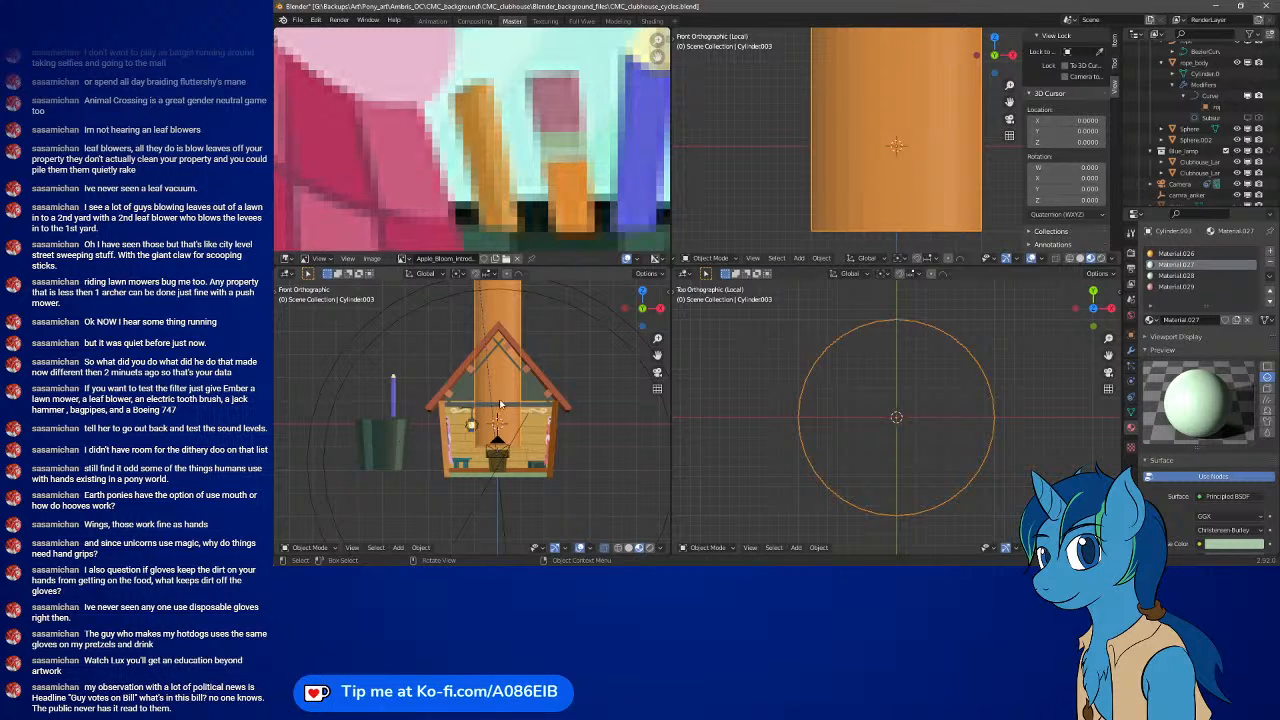
{"action": "scroll", "coordinate": [512, 369], "scroll_direction": "down", "scroll_amount": 4}
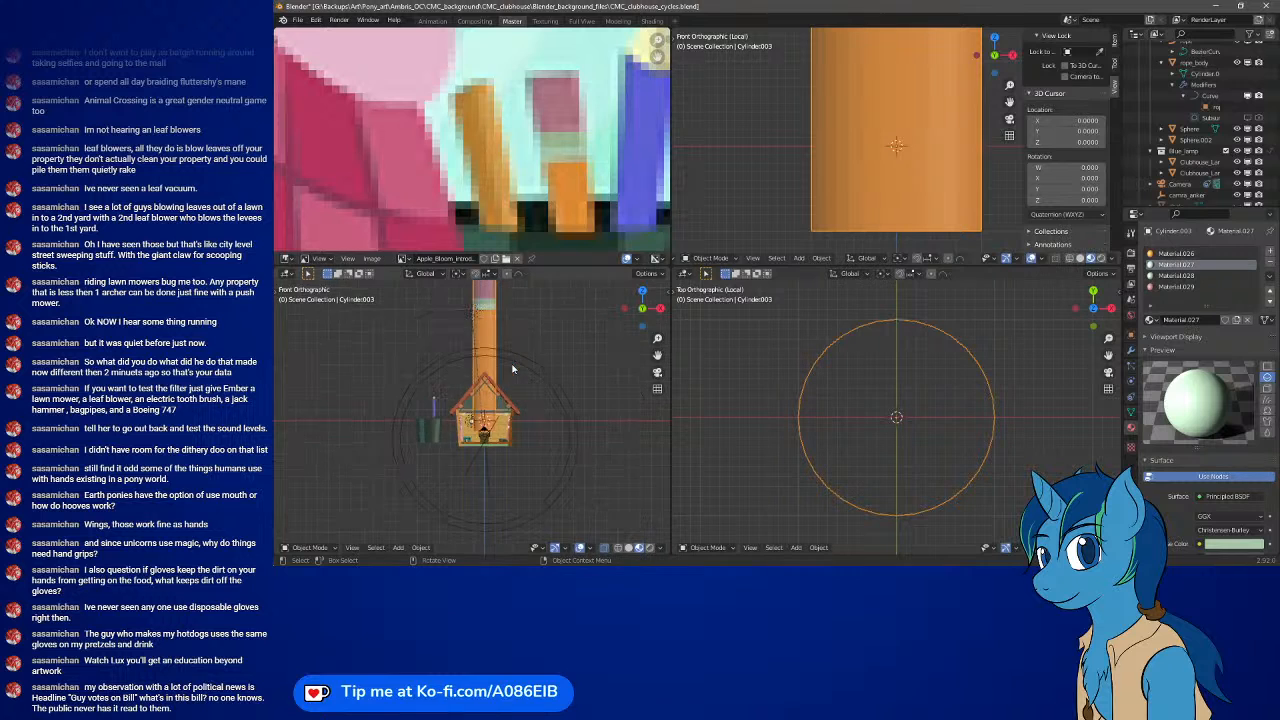
{"action": "scroll", "coordinate": [512, 369], "scroll_direction": "down", "scroll_amount": 3}
{"action": "scroll", "coordinate": [512, 369], "scroll_direction": "up", "scroll_amount": 2}
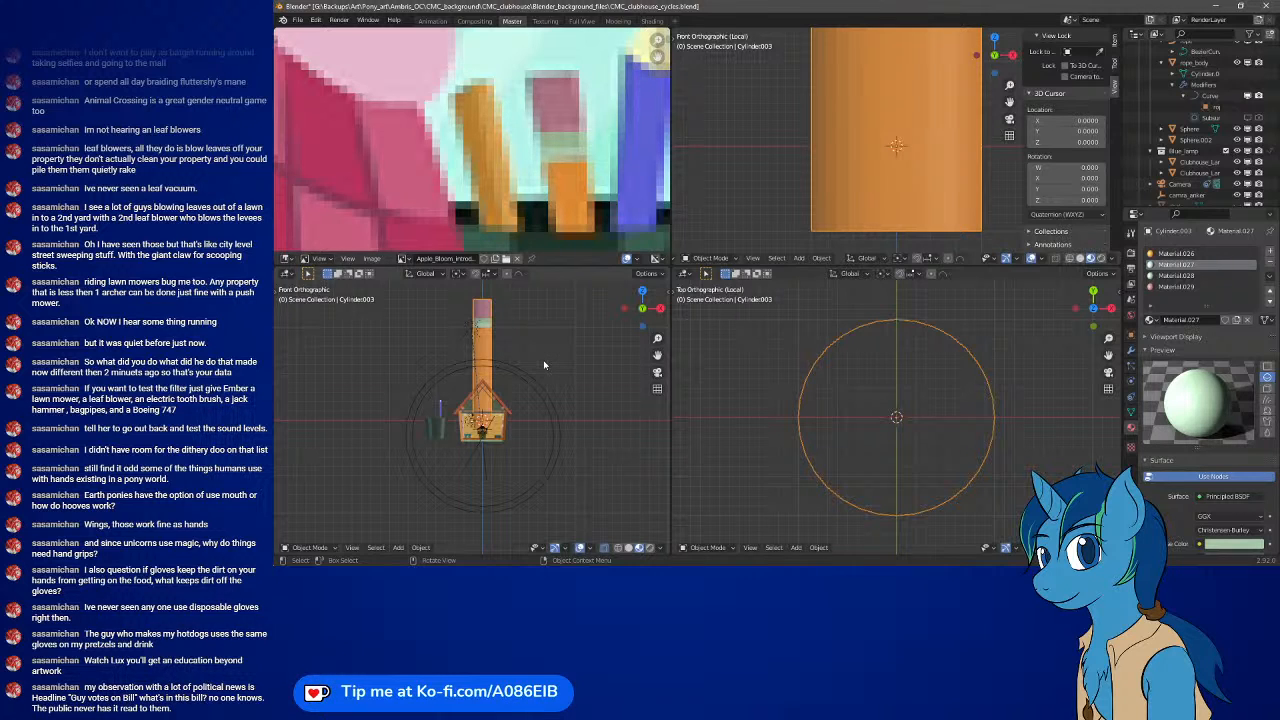
{"action": "key", "text": "Tab"}
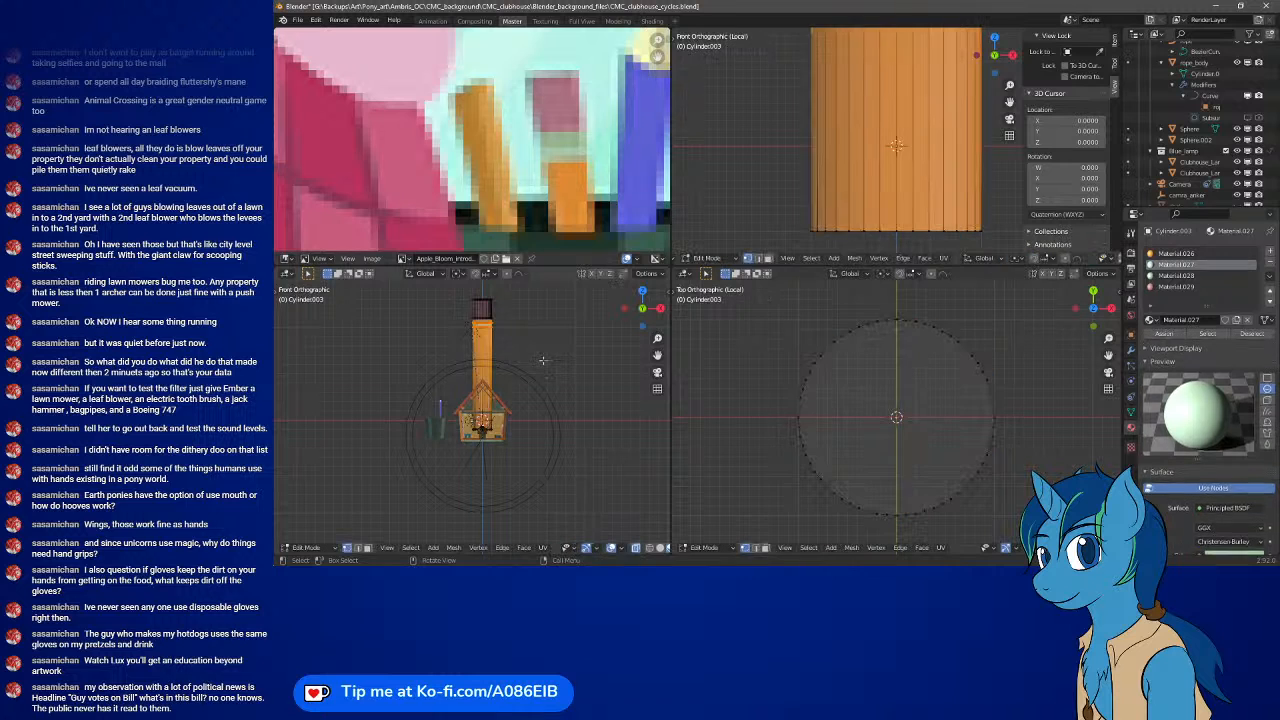
{"action": "key", "text": "a"}
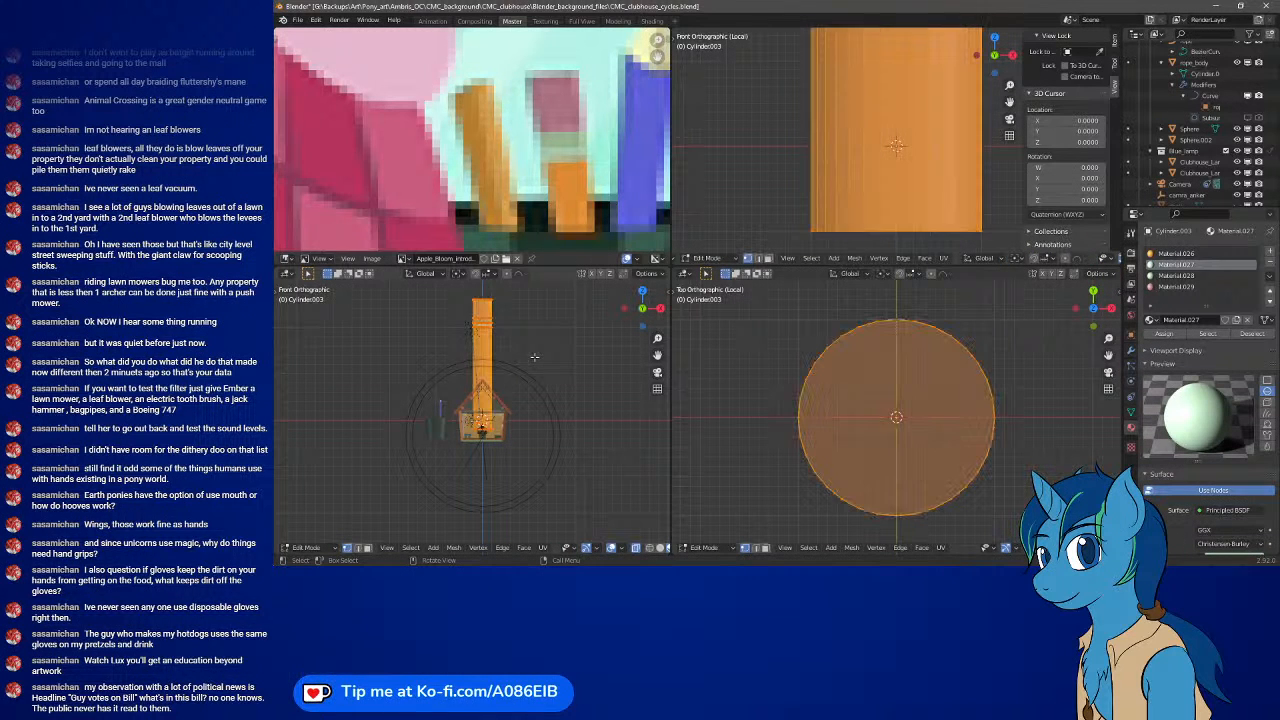
{"action": "scroll", "coordinate": [503, 411], "scroll_direction": "up", "scroll_amount": 6}
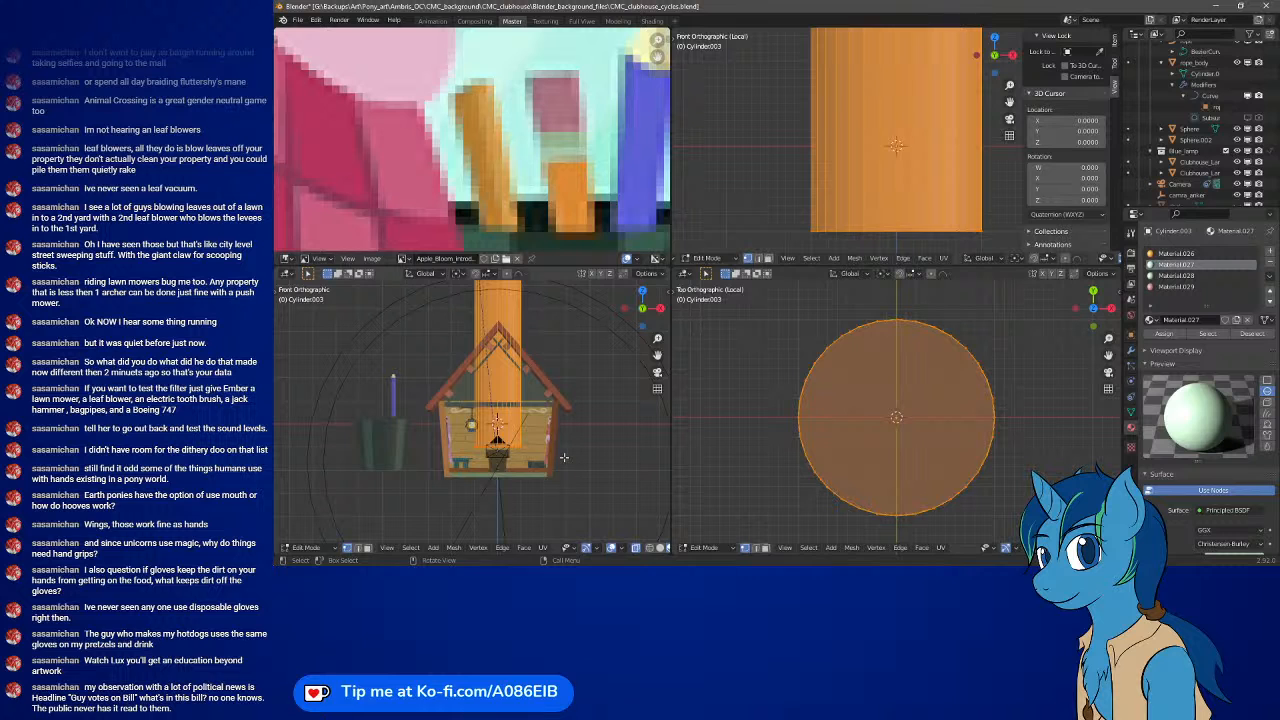
- Set the transform pivot point to 3D Cursor for scaling the pencil mesh
{"action": "key", "text": "s"}
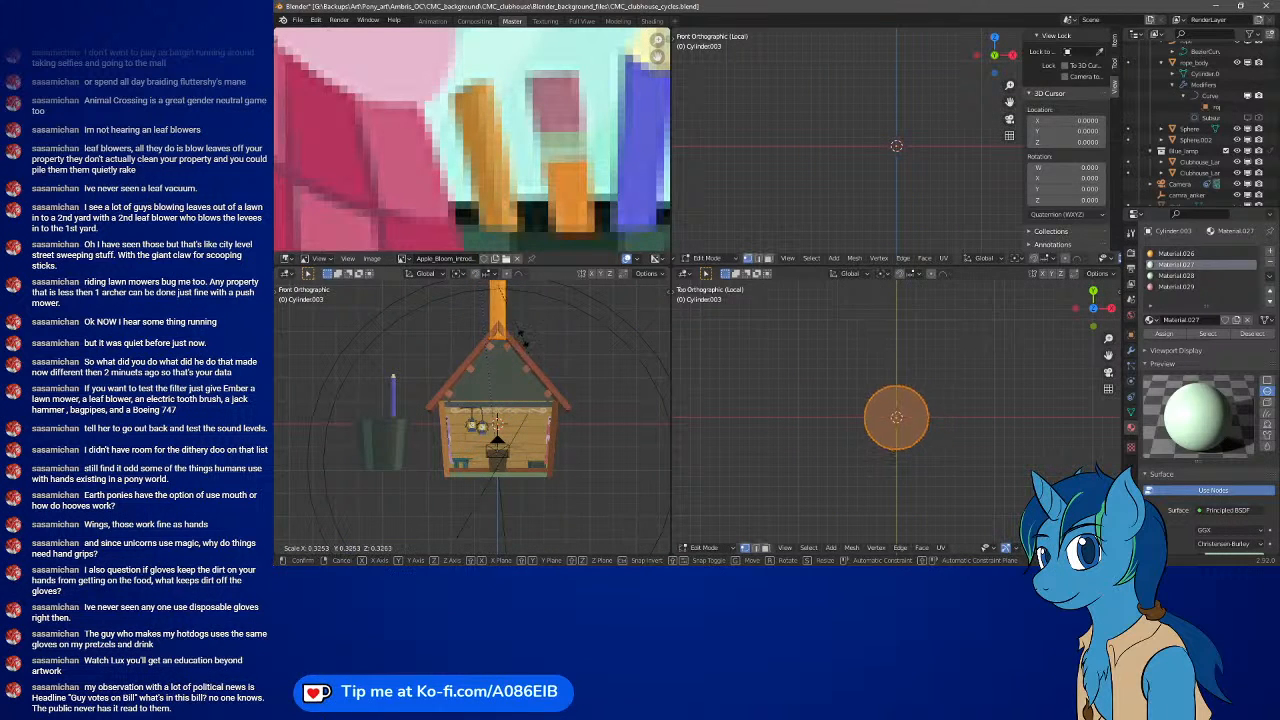
{"action": "key", "text": "Escape"}
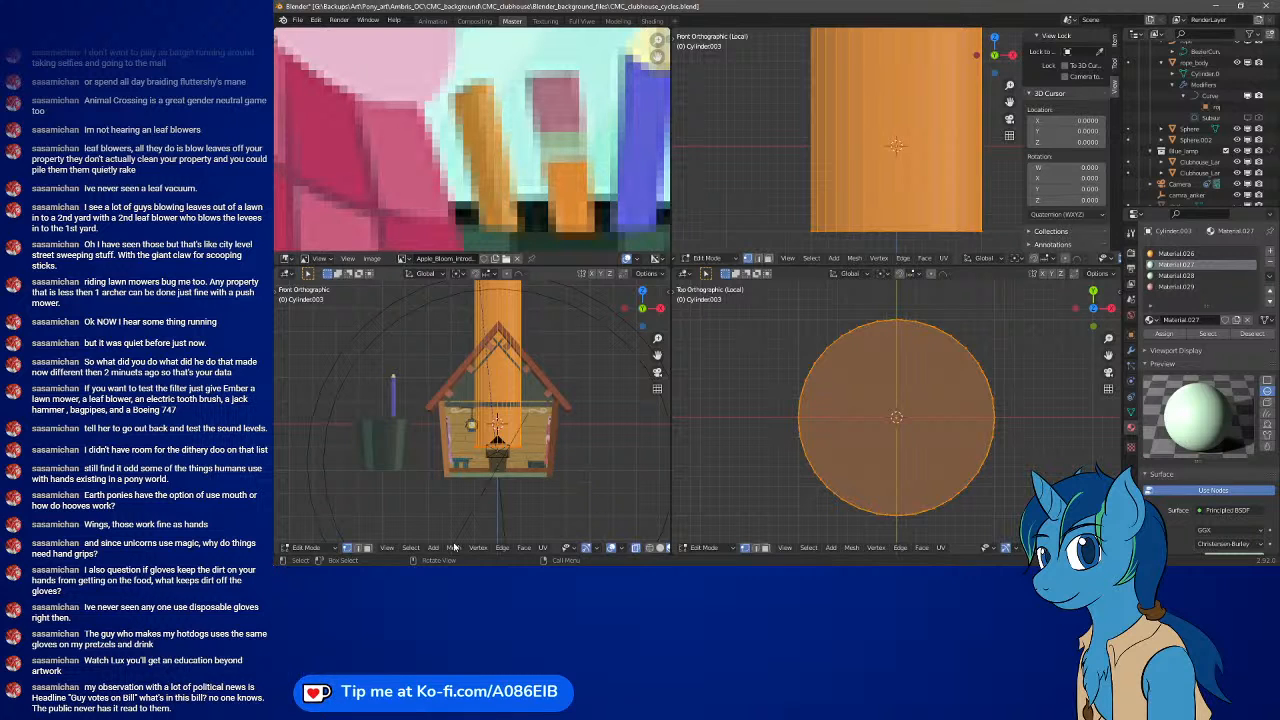
{"action": "scroll", "coordinate": [600, 548], "scroll_direction": "down", "scroll_amount": 2}
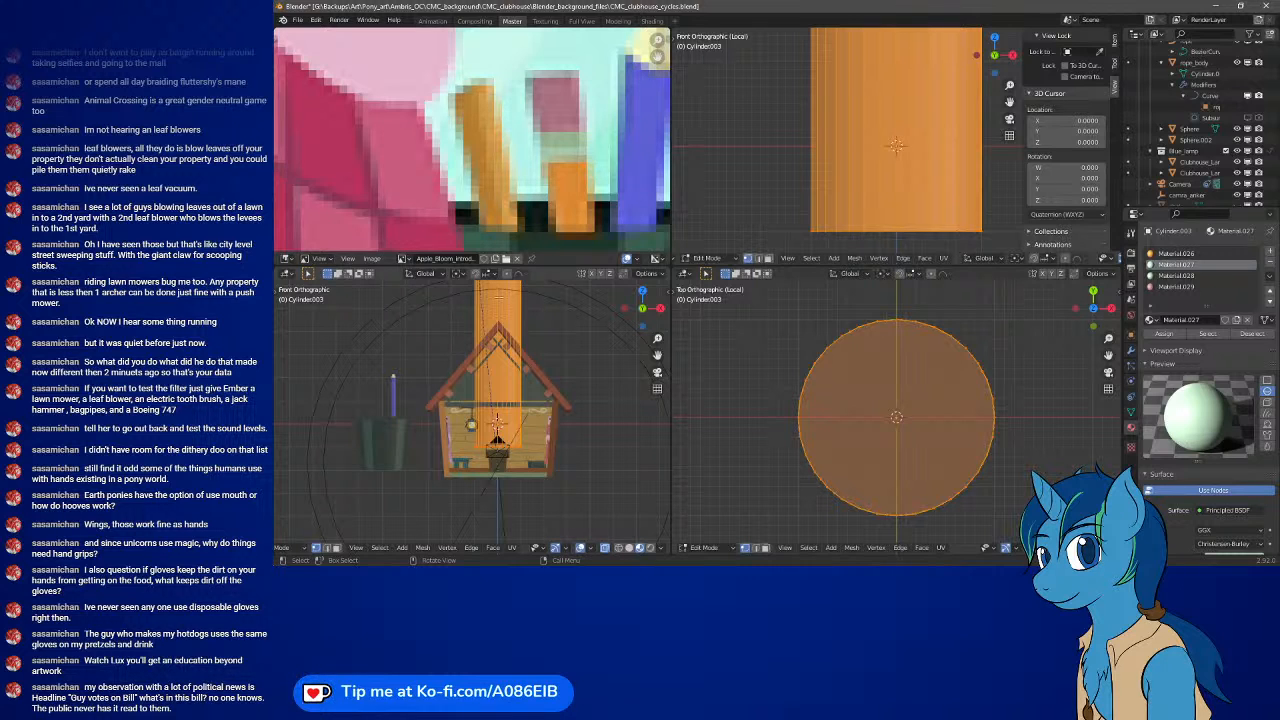
{"action": "left_click", "coordinate": [456, 274]}
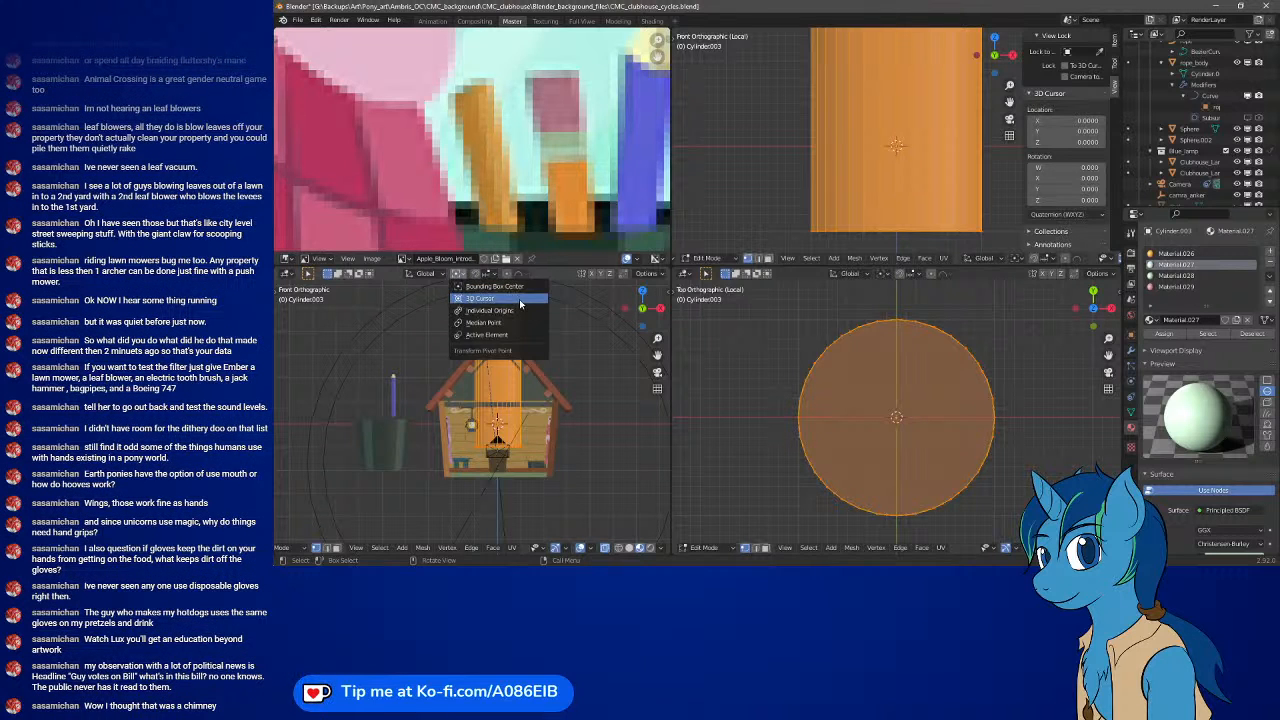
{"action": "left_click", "coordinate": [519, 299]}
- Scale the whole pencil mesh to 0.1 about the 3D cursor
{"action": "key", "text": "s"}
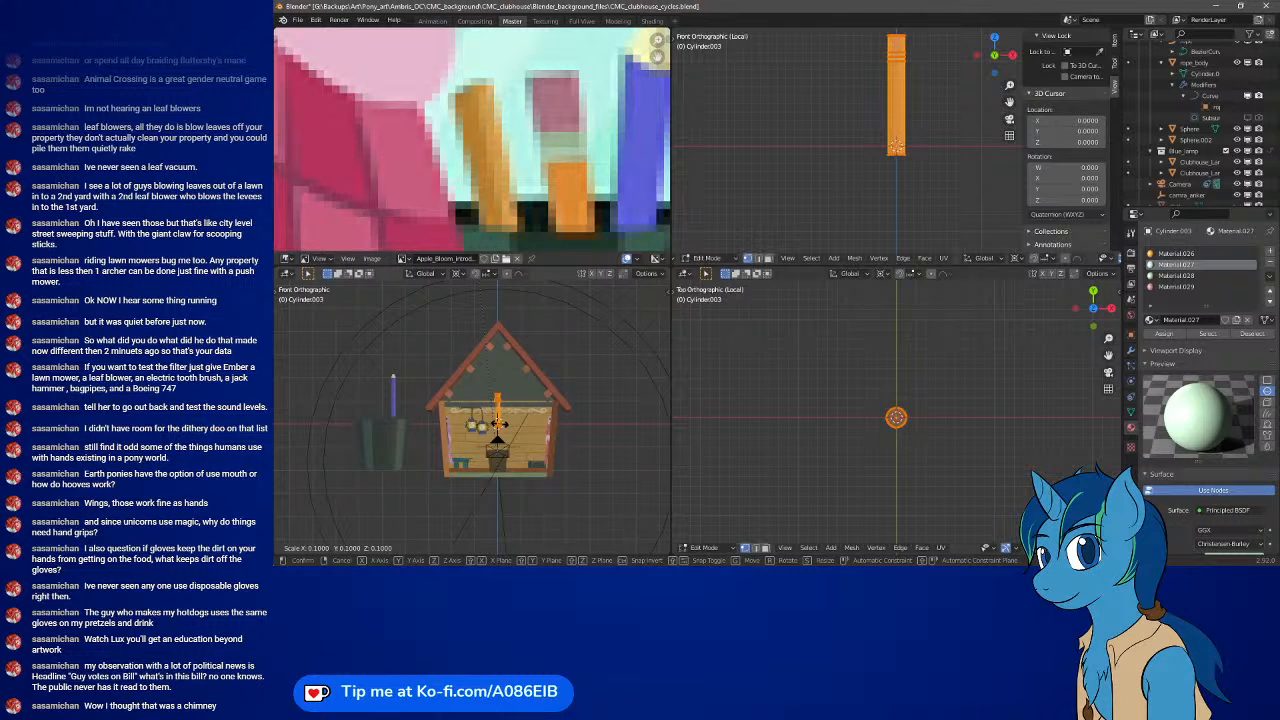
{"action": "right_click", "coordinate": [512, 425]}
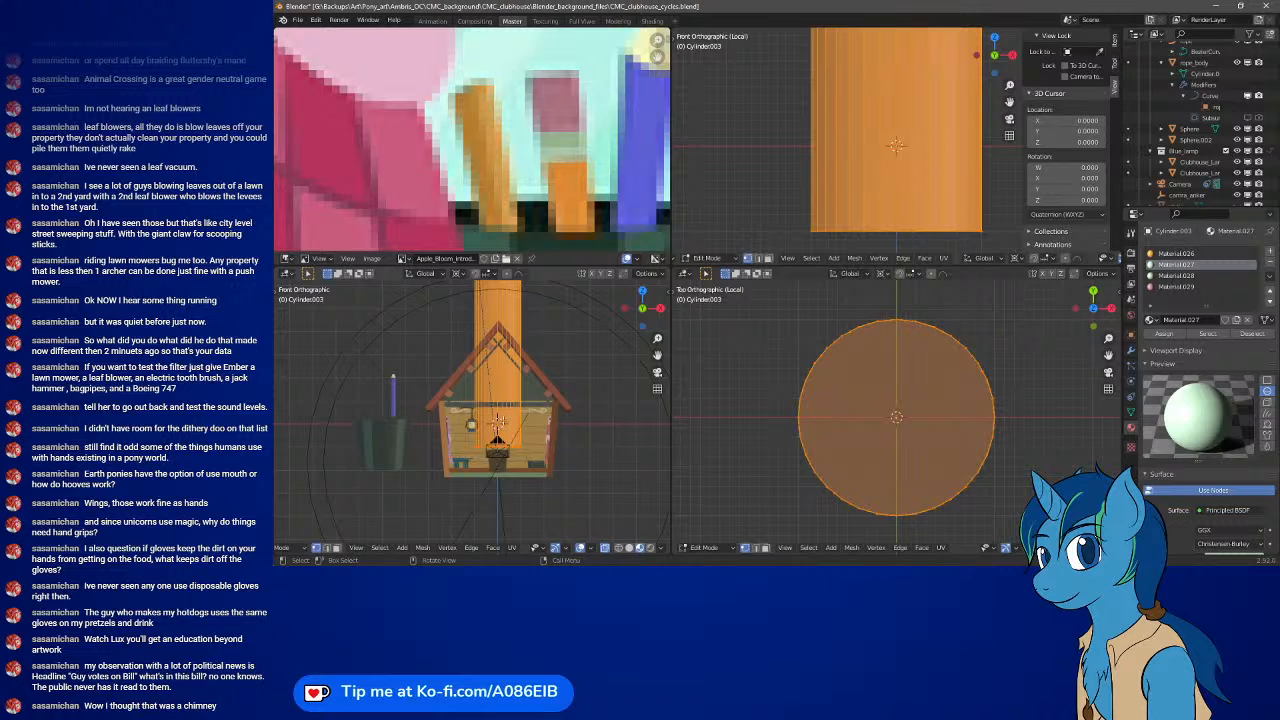
{"action": "scroll", "coordinate": [591, 446], "scroll_direction": "up", "scroll_amount": 5}
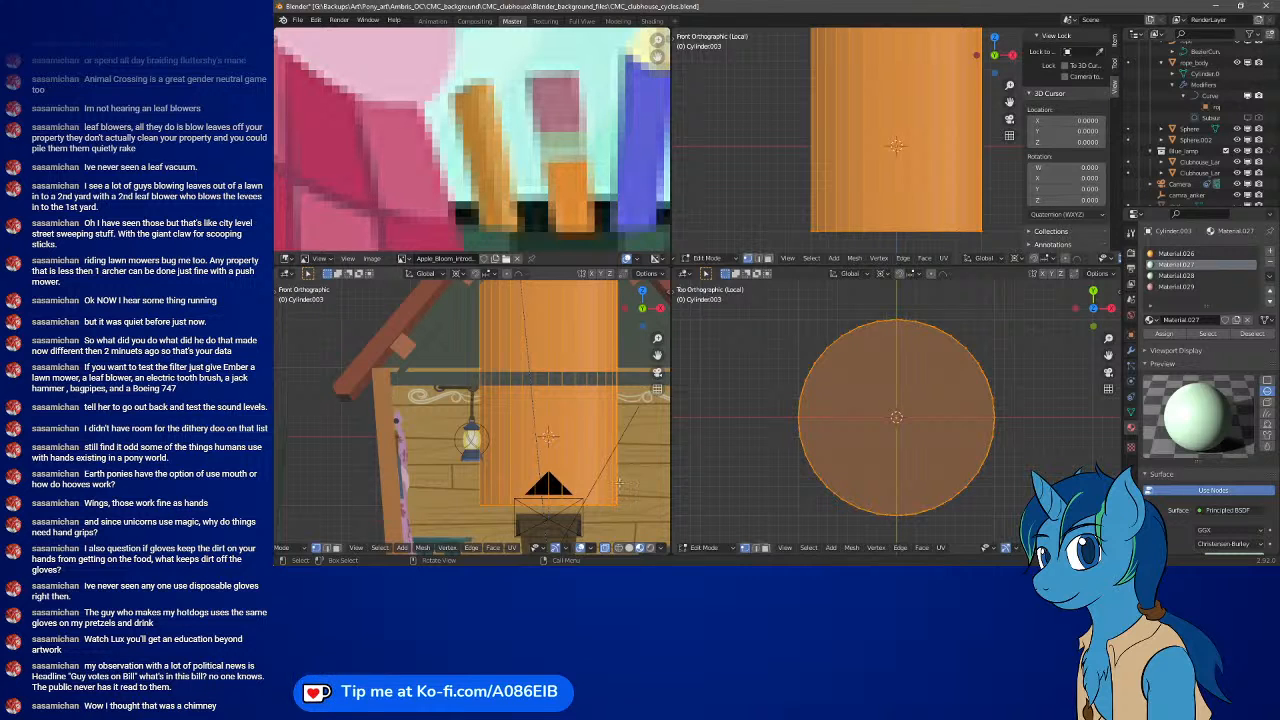
{"action": "key", "text": "s"}
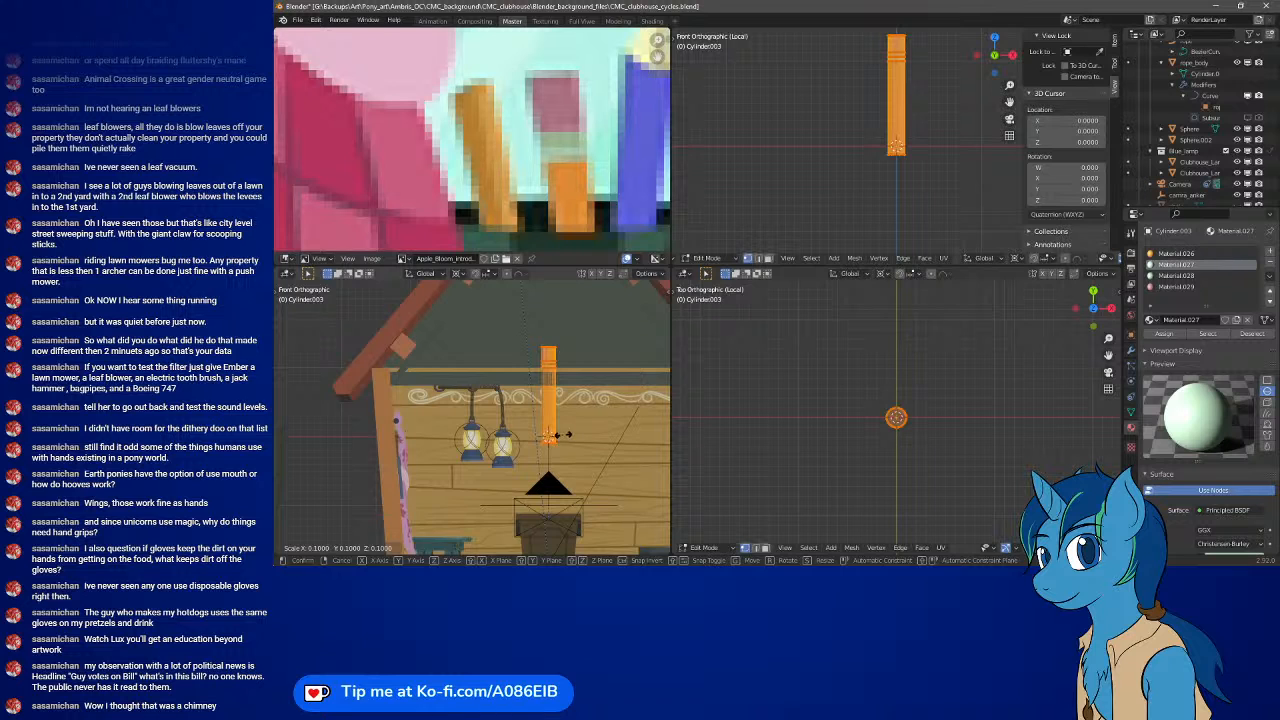
{"action": "left_click", "coordinate": [563, 435]}
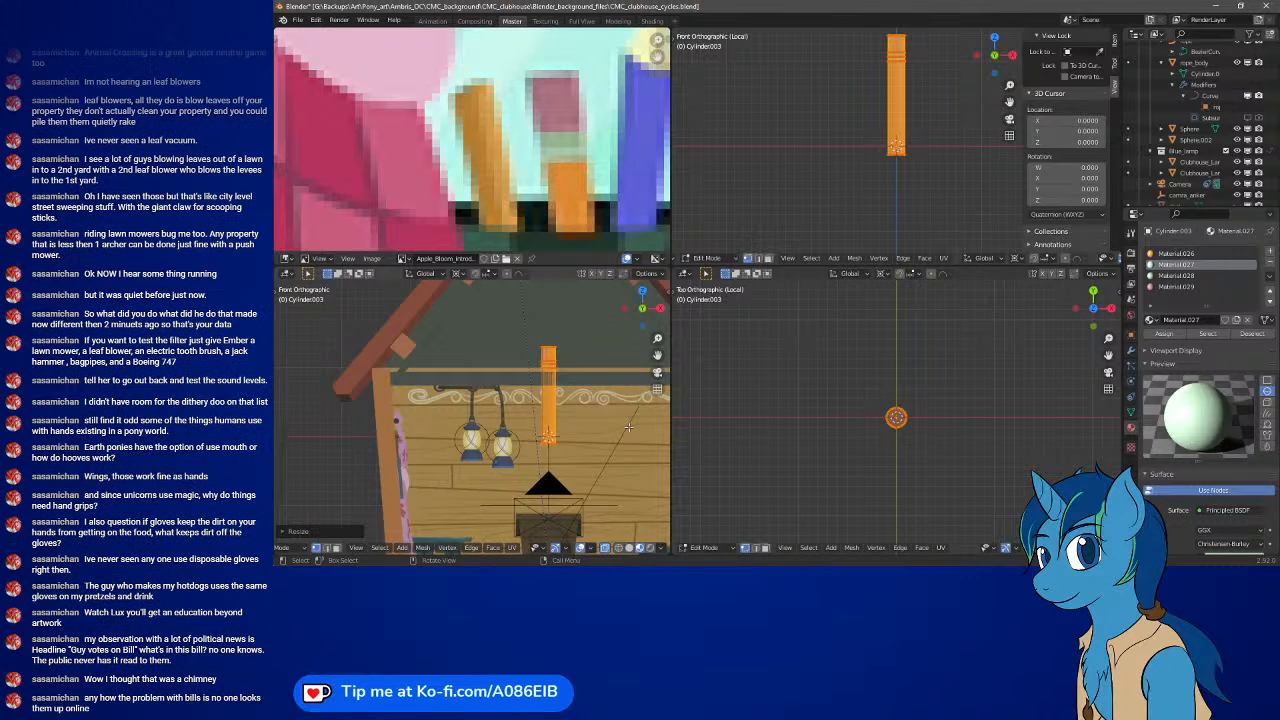
- Return to Object Mode and move the eraser-topped pencil out of the clubhouse, directly beside the blue pencil above the cup, with their bases level
{"action": "key", "text": "Tab"}
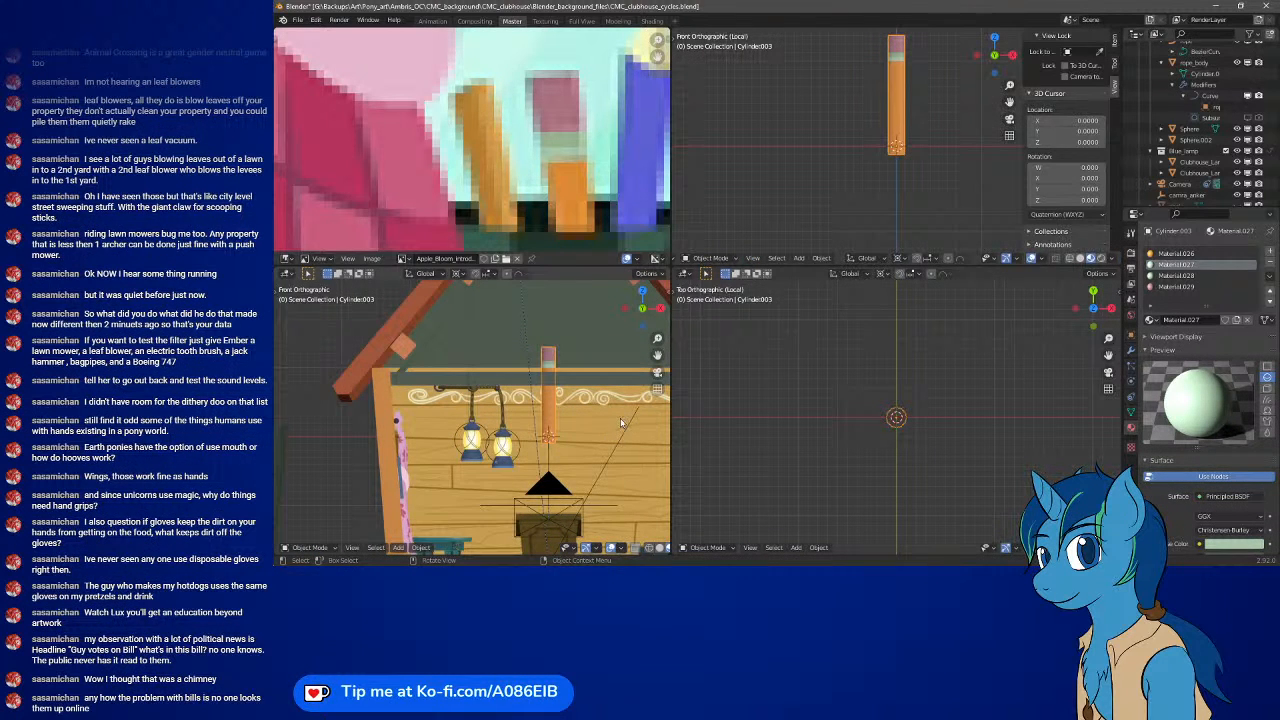
{"action": "key", "text": "g"}
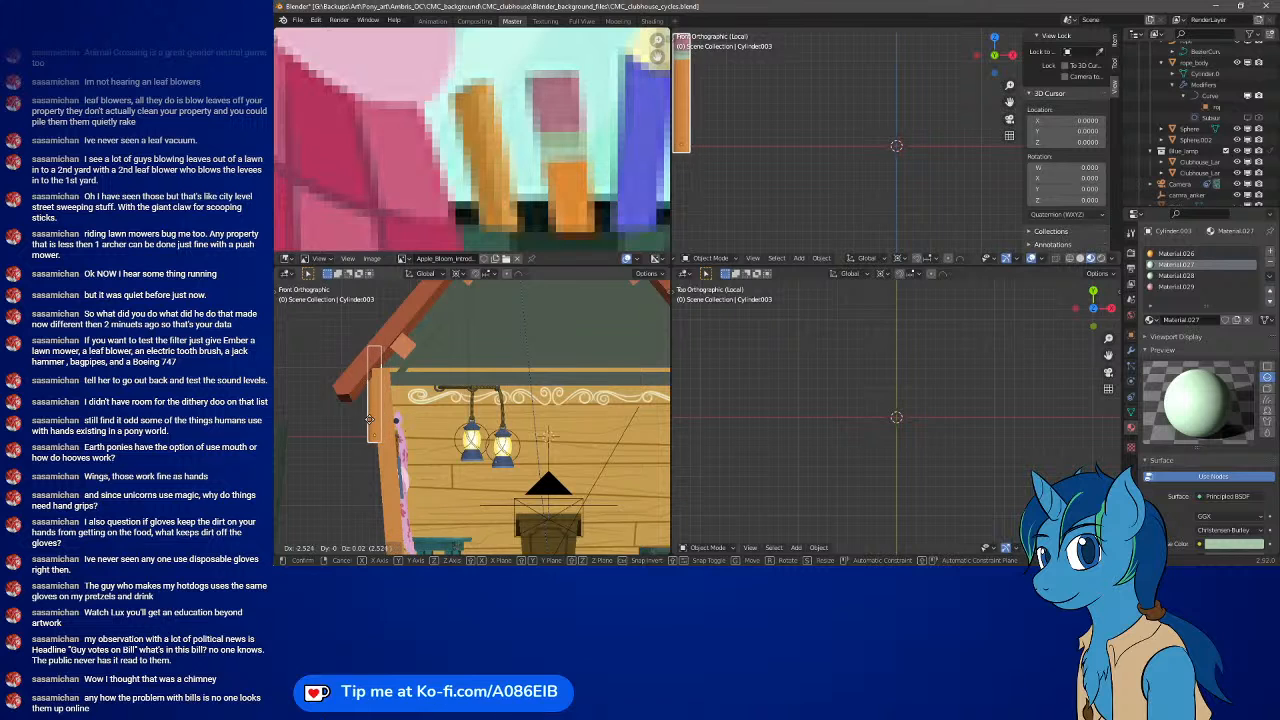
{"action": "left_click", "coordinate": [309, 421]}
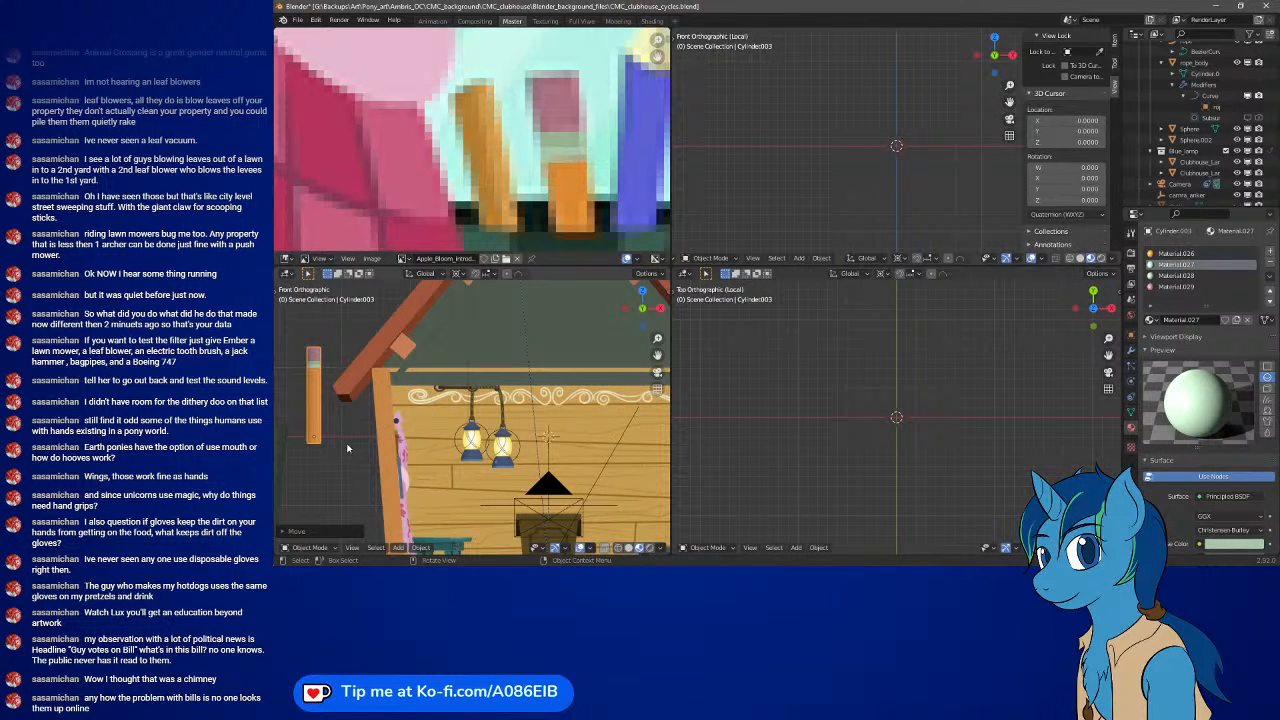
{"action": "middle_click_drag", "start_coordinate": [347, 449], "coordinate": [628, 483], "text": "shift"}
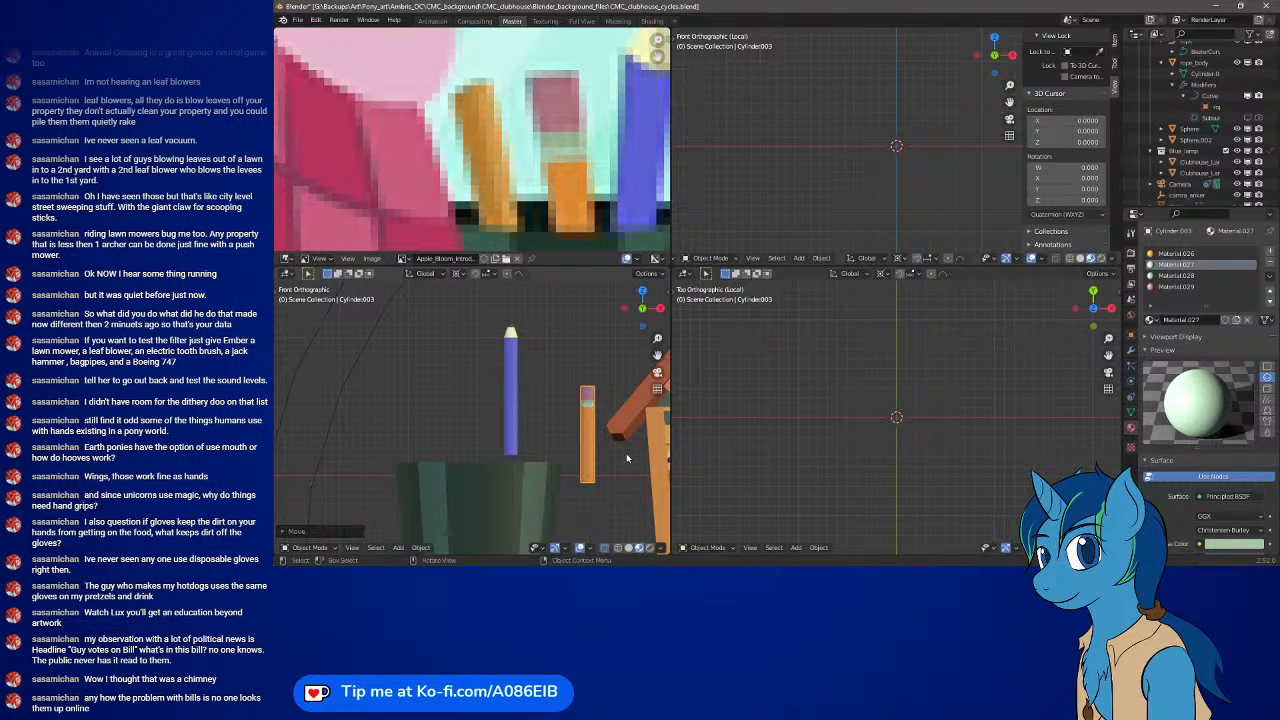
{"action": "key", "text": "g"}
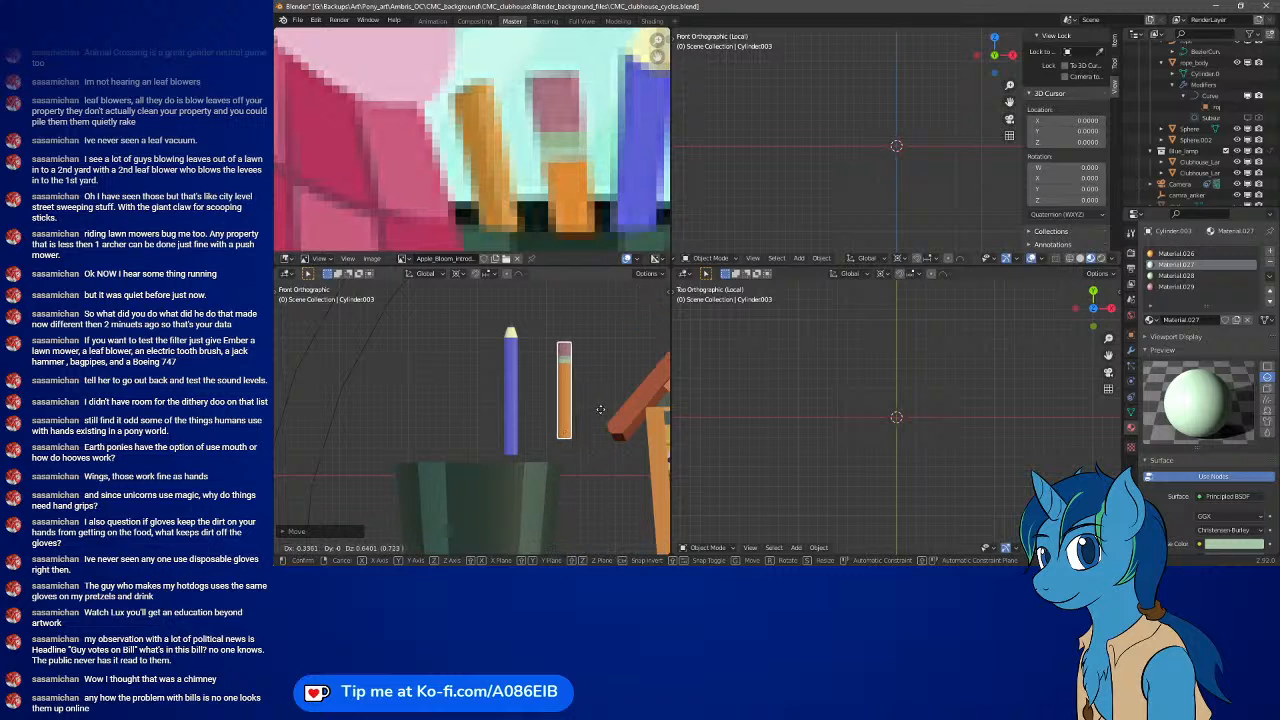
{"action": "left_click", "coordinate": [532, 424]}
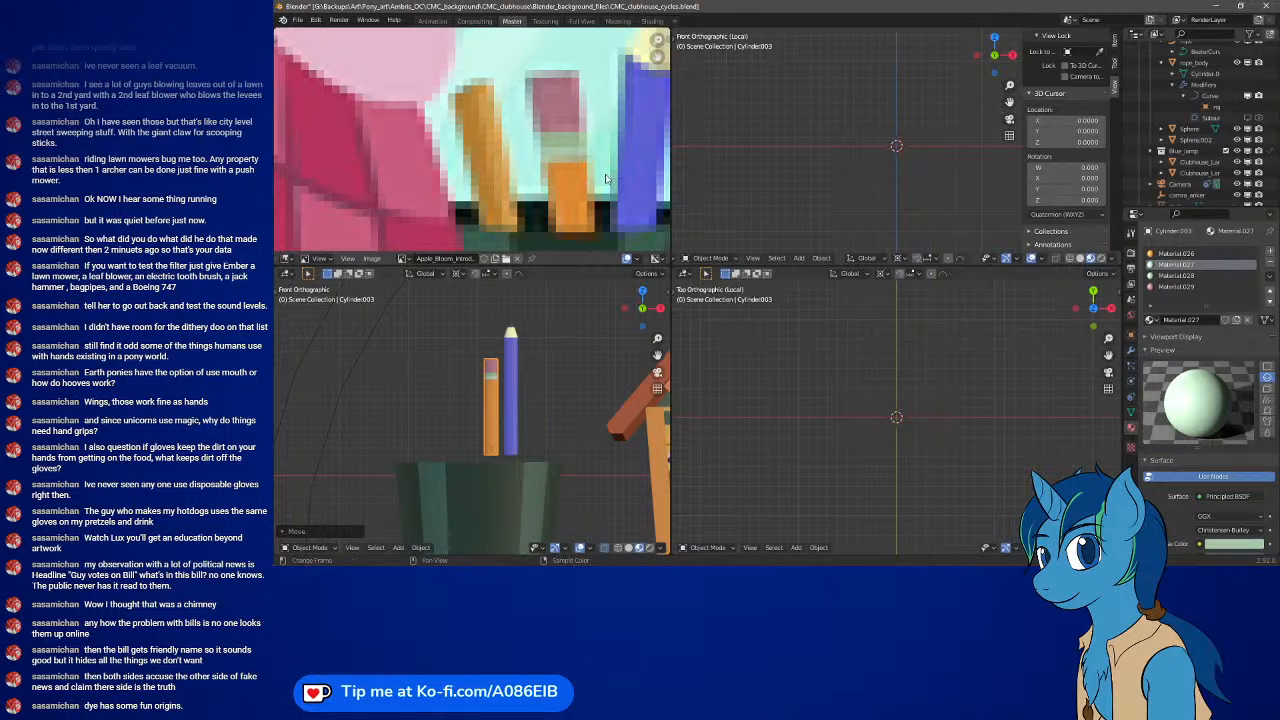
- Leave local view in the top viewport and the remaining front viewport to show the full scene
{"action": "mouse_move", "coordinate": [605, 178]}
{"action": "middle_mouse_down"}
{"action": "mouse_move", "coordinate": [530, 195]}
{"action": "mouse_move", "coordinate": [510, 219]}
{"action": "mouse_move", "coordinate": [578, 173]}
{"action": "middle_mouse_up"}
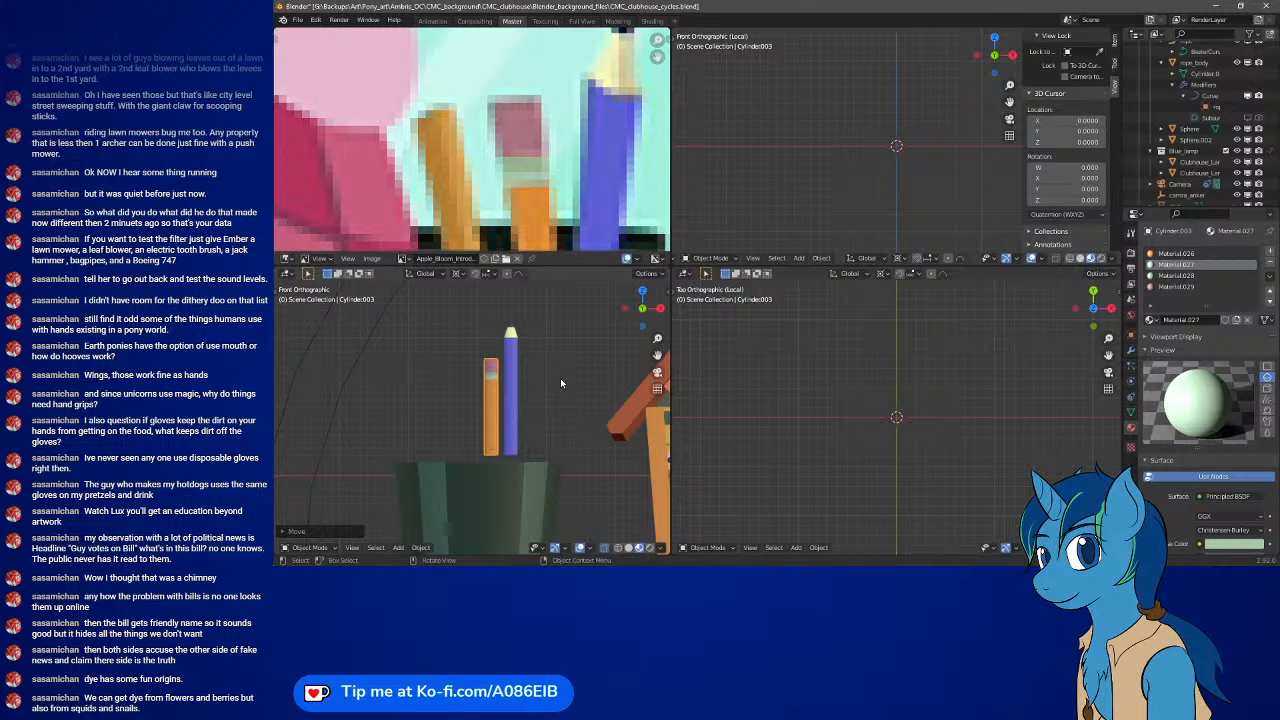
{"action": "scroll", "coordinate": [560, 378], "scroll_direction": "down", "scroll_amount": 2}
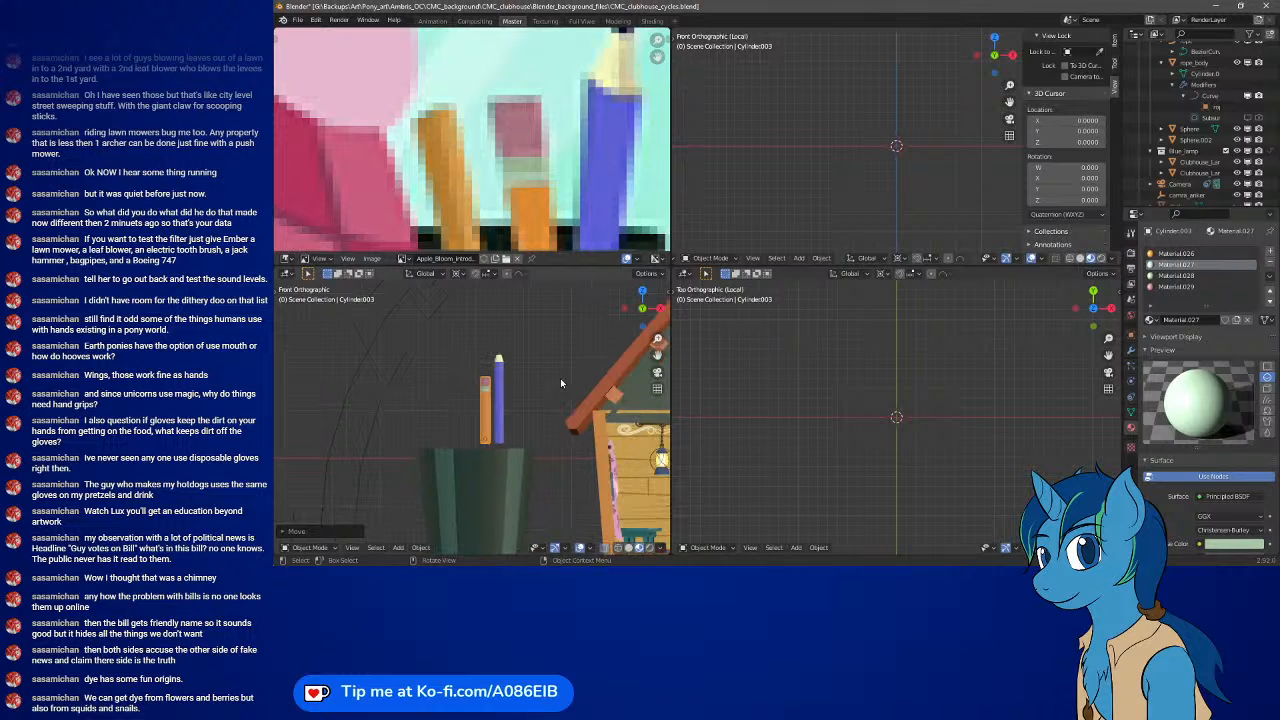
{"action": "key", "text": "KP_Divide"}
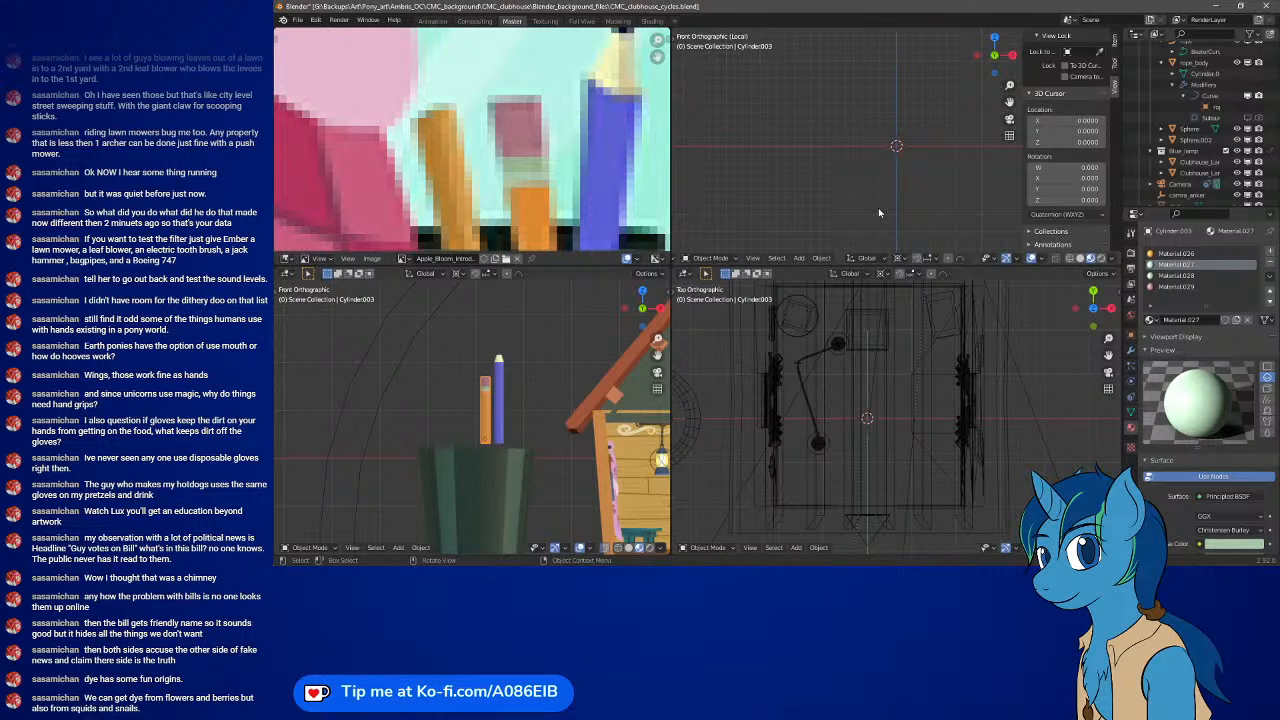
{"action": "key", "text": "KP_Divide"}
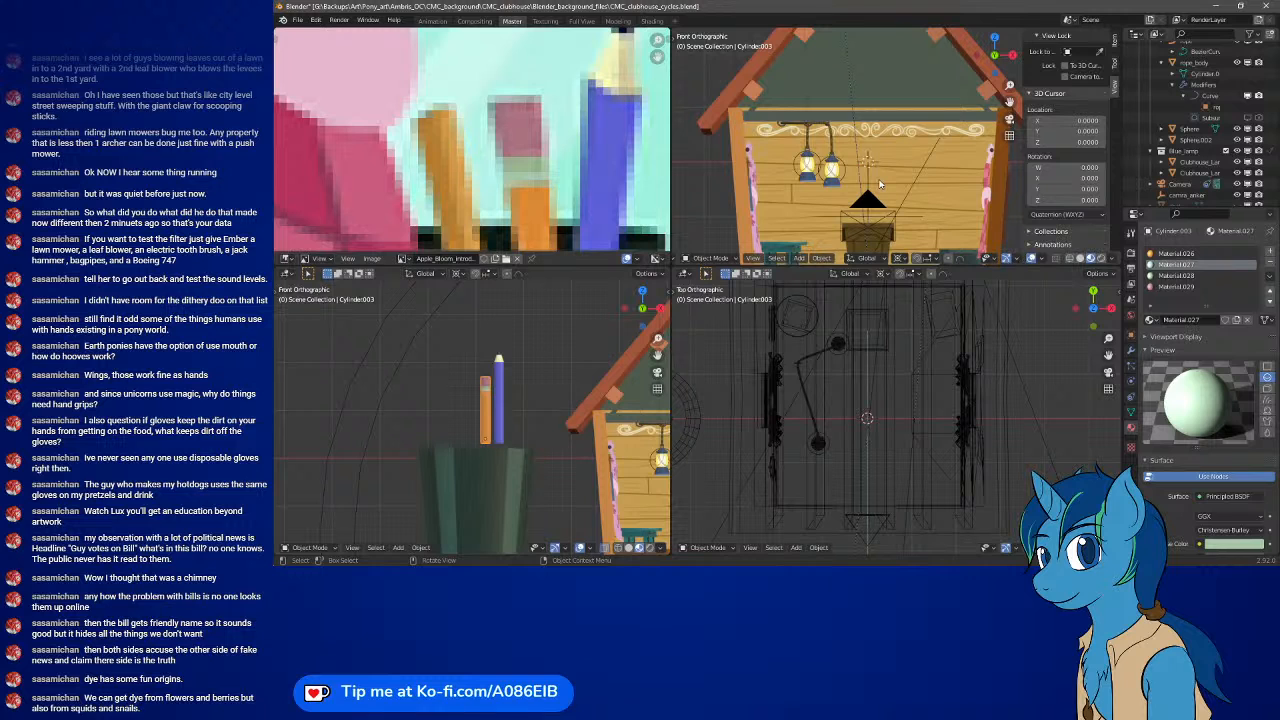
- Add a mesh cylinder at the 3D cursor and isolate it in local view in all three 3D viewports
{"action": "key", "text": "shift+a"}
{"action": "mouse_move", "coordinate": [880, 180]}
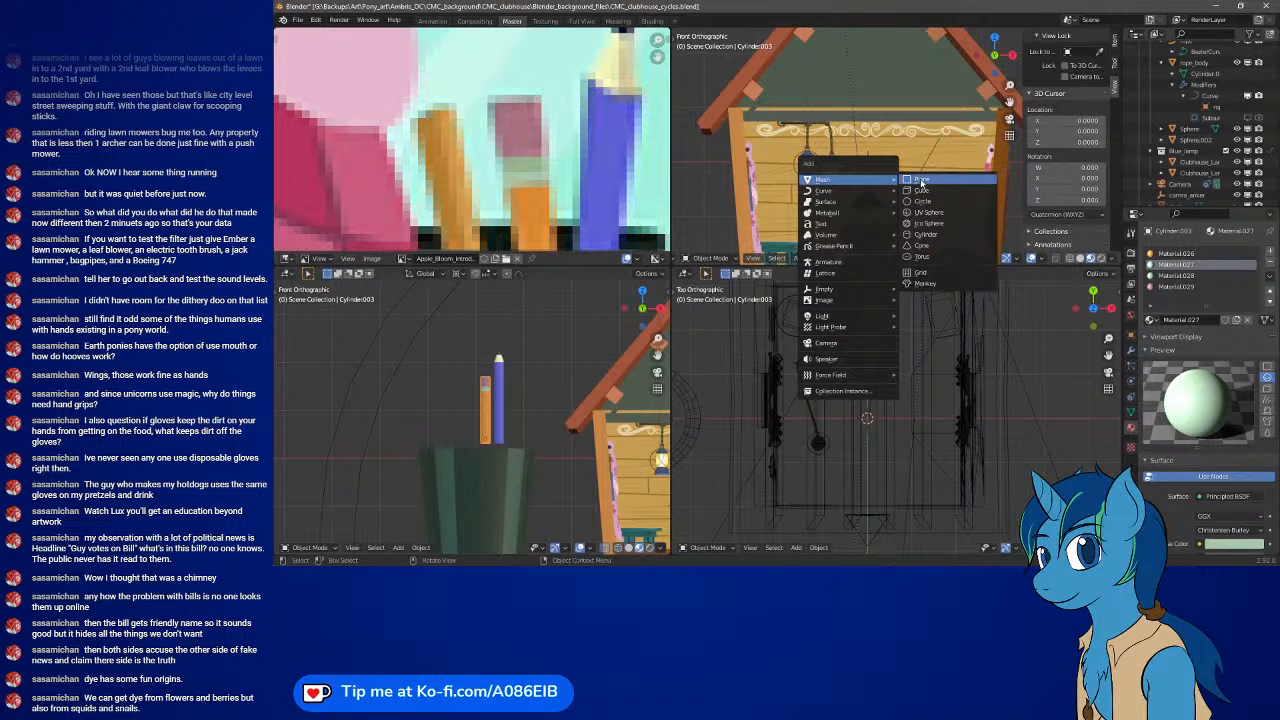
{"action": "left_click", "coordinate": [946, 234]}
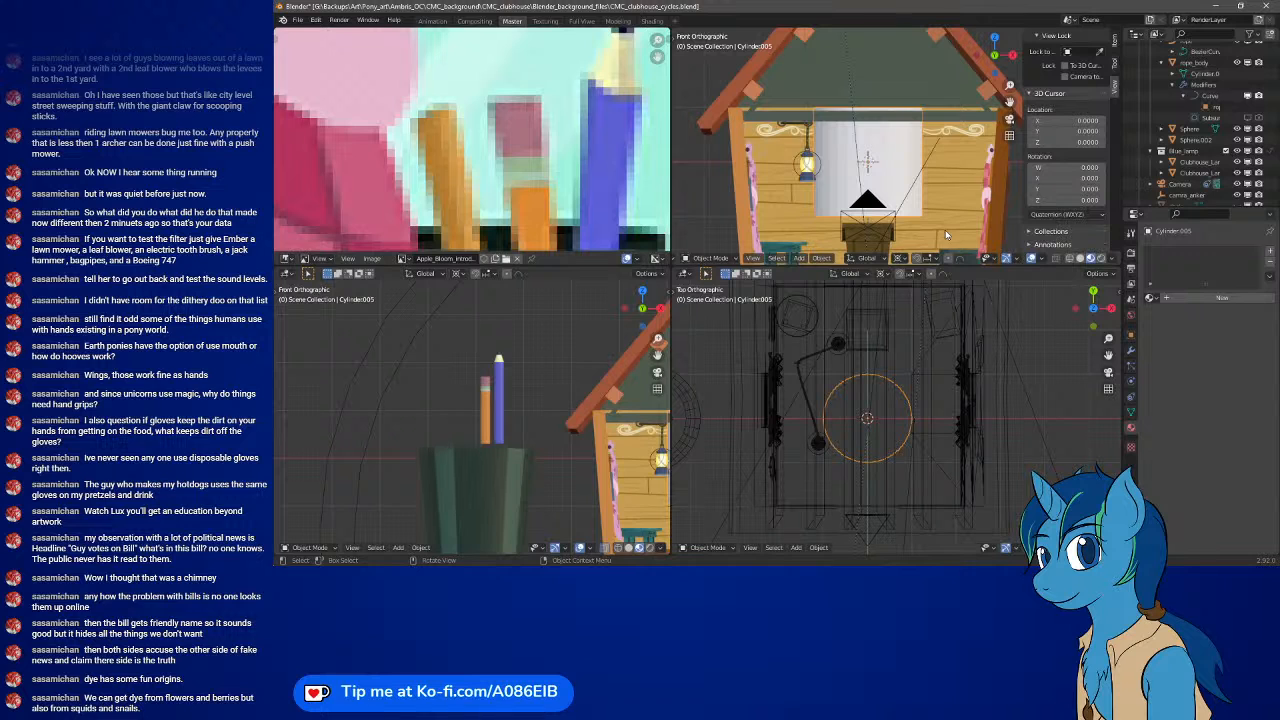
{"action": "key", "text": "KP_Divide"}
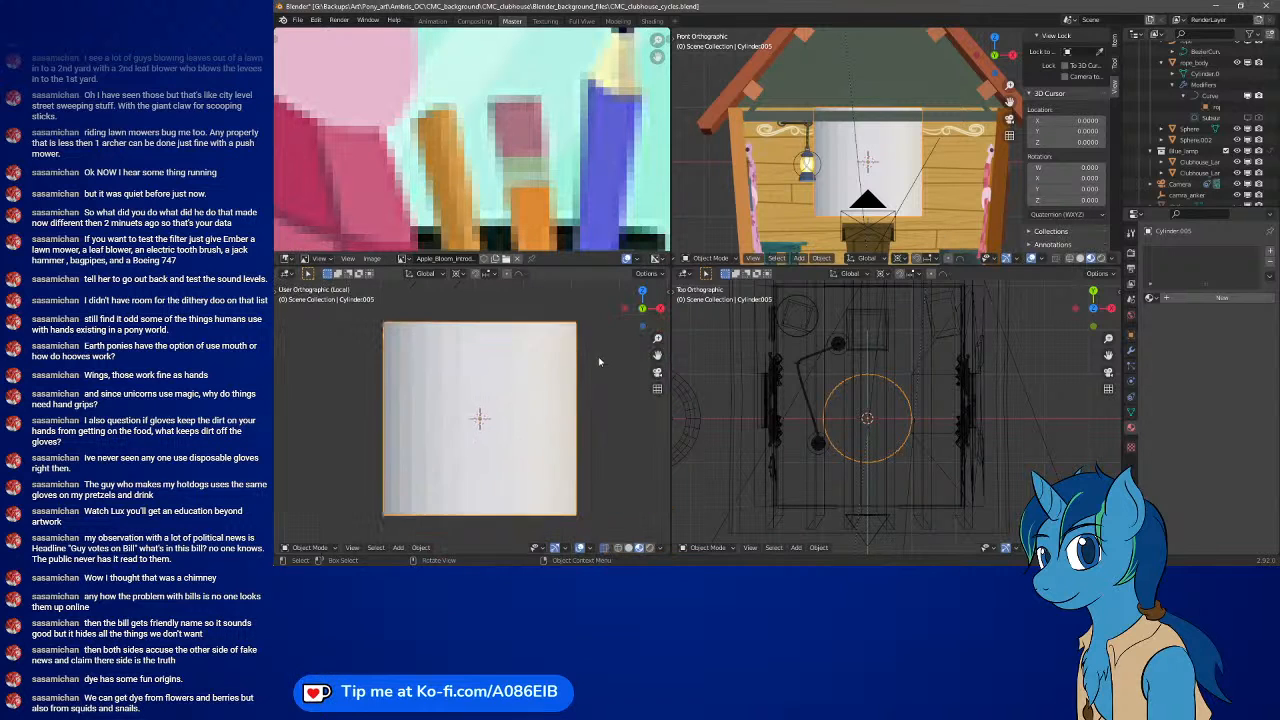
{"action": "key", "text": "KP_Divide"}
{"action": "key", "text": "KP_7"}
{"action": "key", "text": "KP_Divide"}
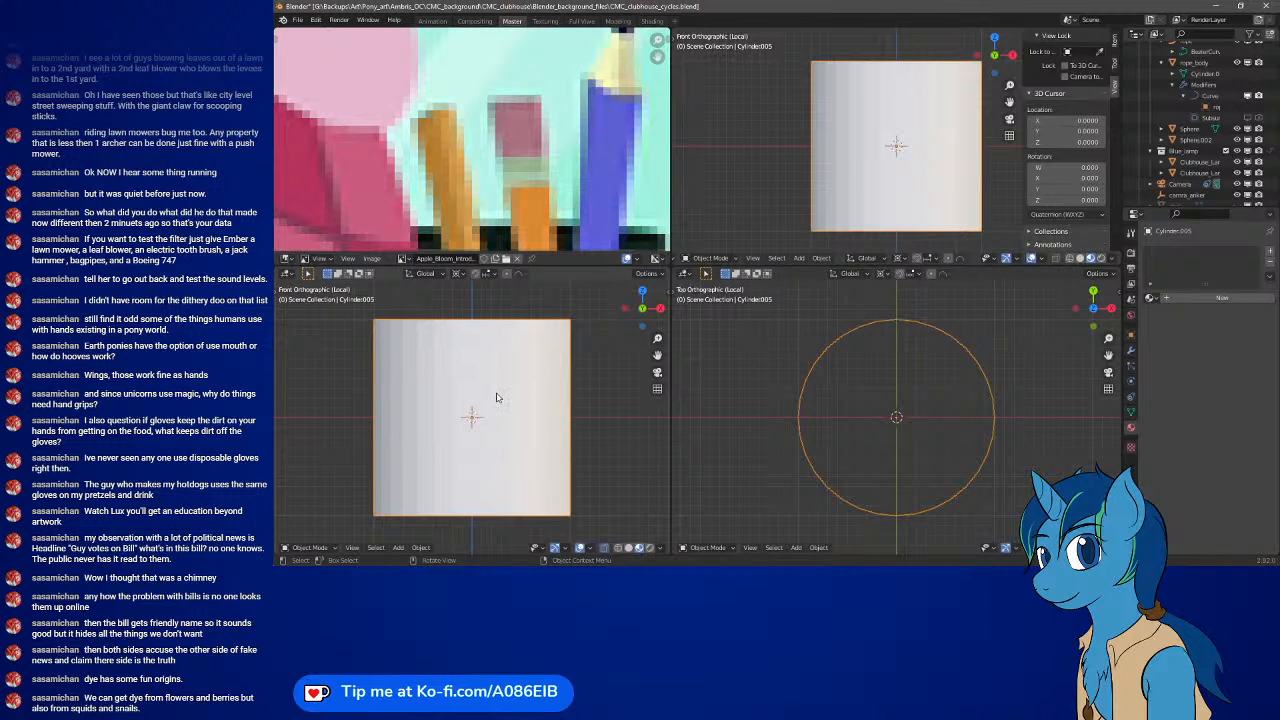
- In Edit Mode, raise the cylinder's top face straight up until the cylinder is about five times its original height
{"action": "scroll", "coordinate": [496, 397], "scroll_direction": "down", "scroll_amount": 5}
{"action": "scroll", "coordinate": [496, 397], "scroll_direction": "down", "scroll_amount": 6}
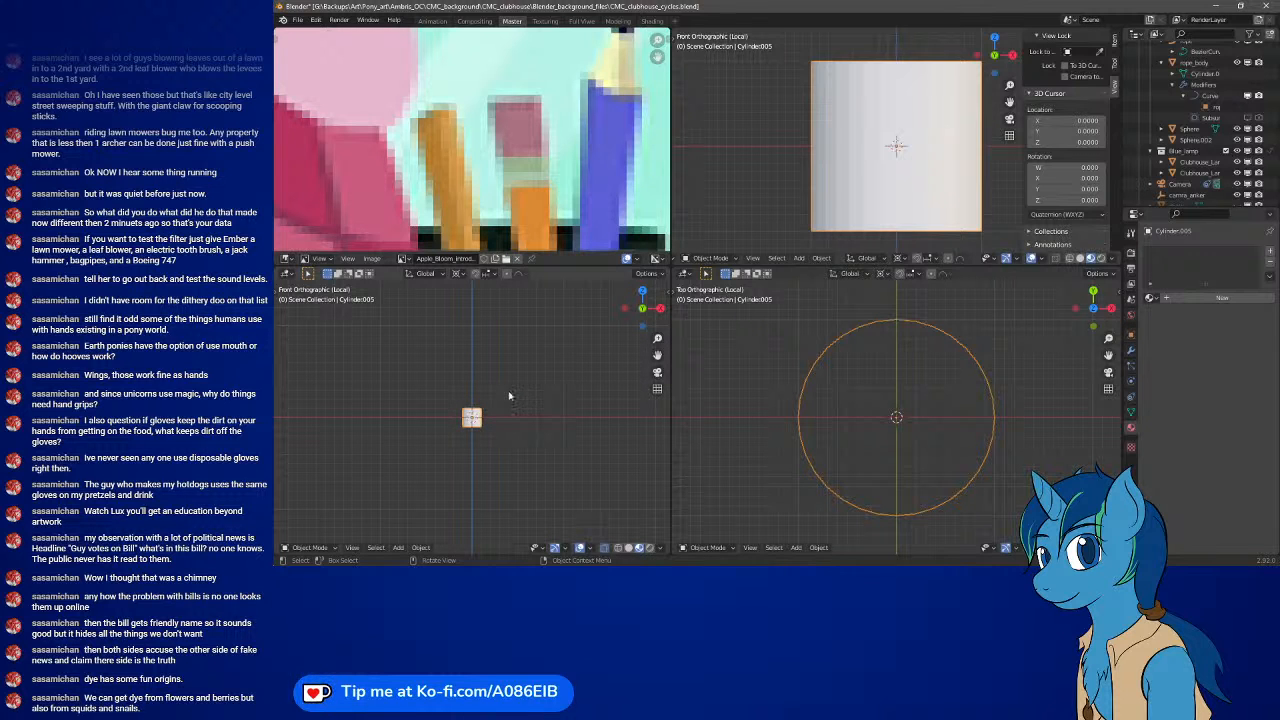
{"action": "key", "text": "Tab"}
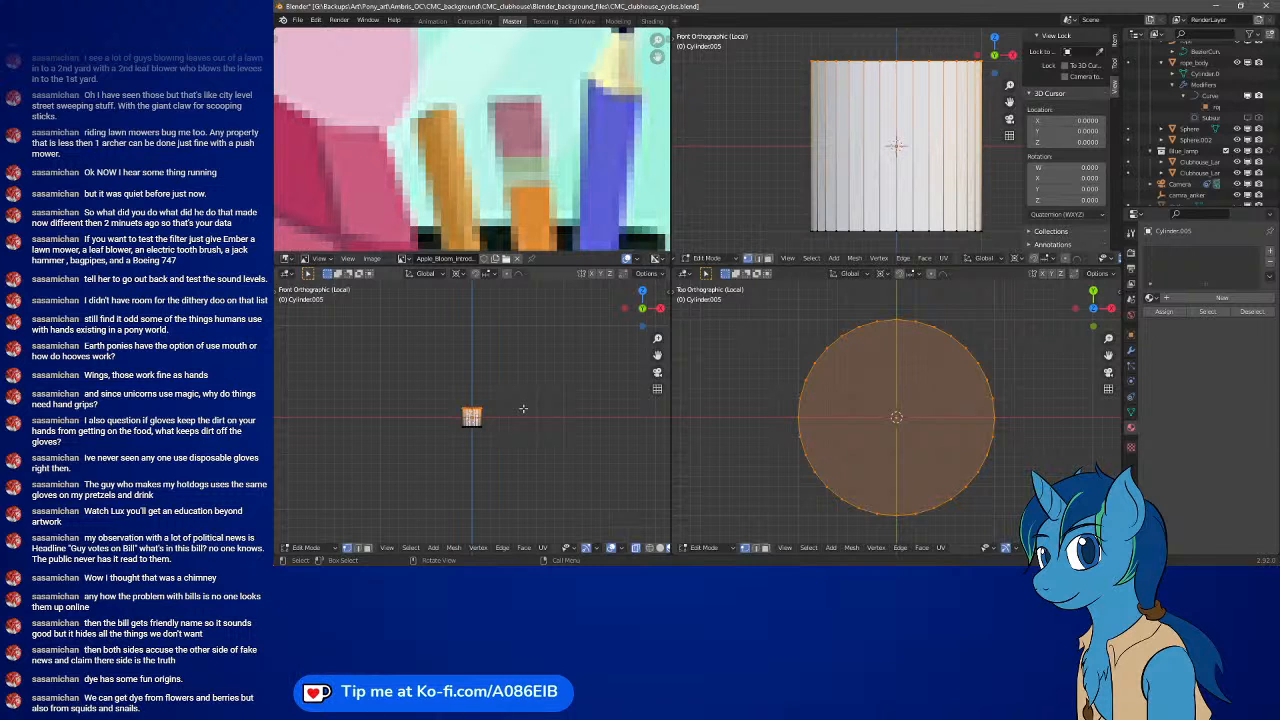
{"action": "key", "text": "e"}
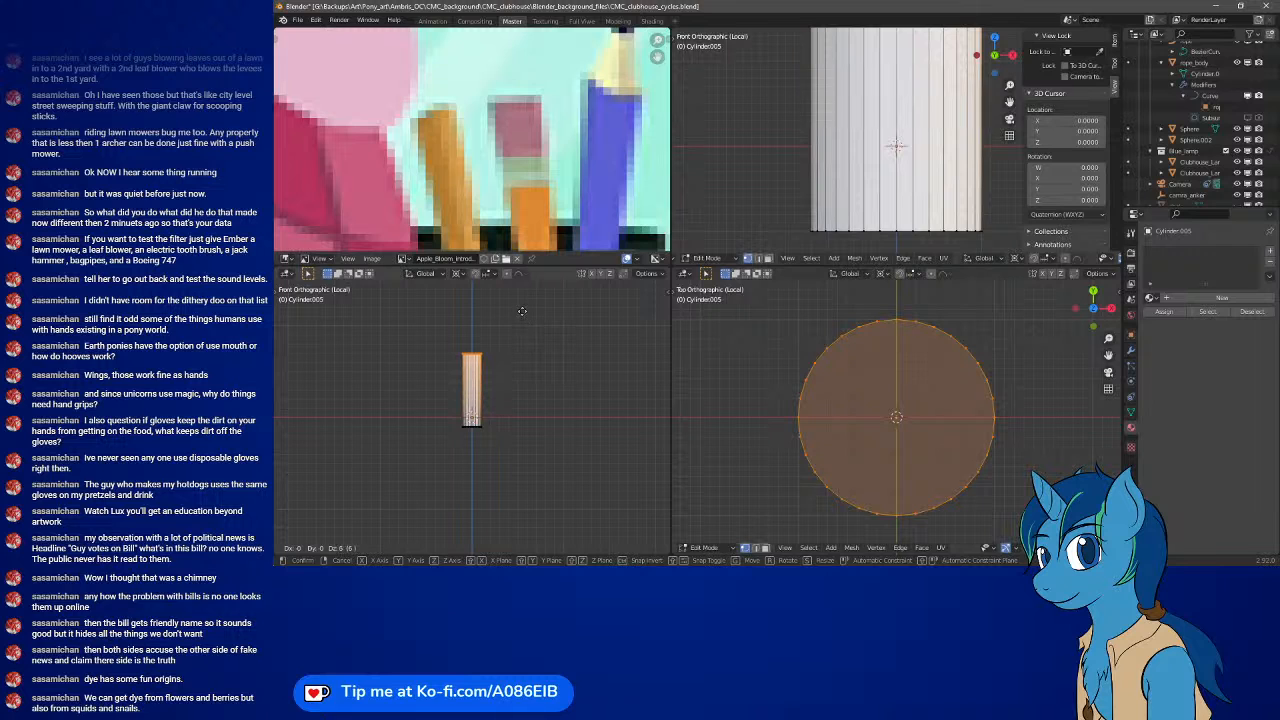
{"action": "left_click", "coordinate": [523, 553]}
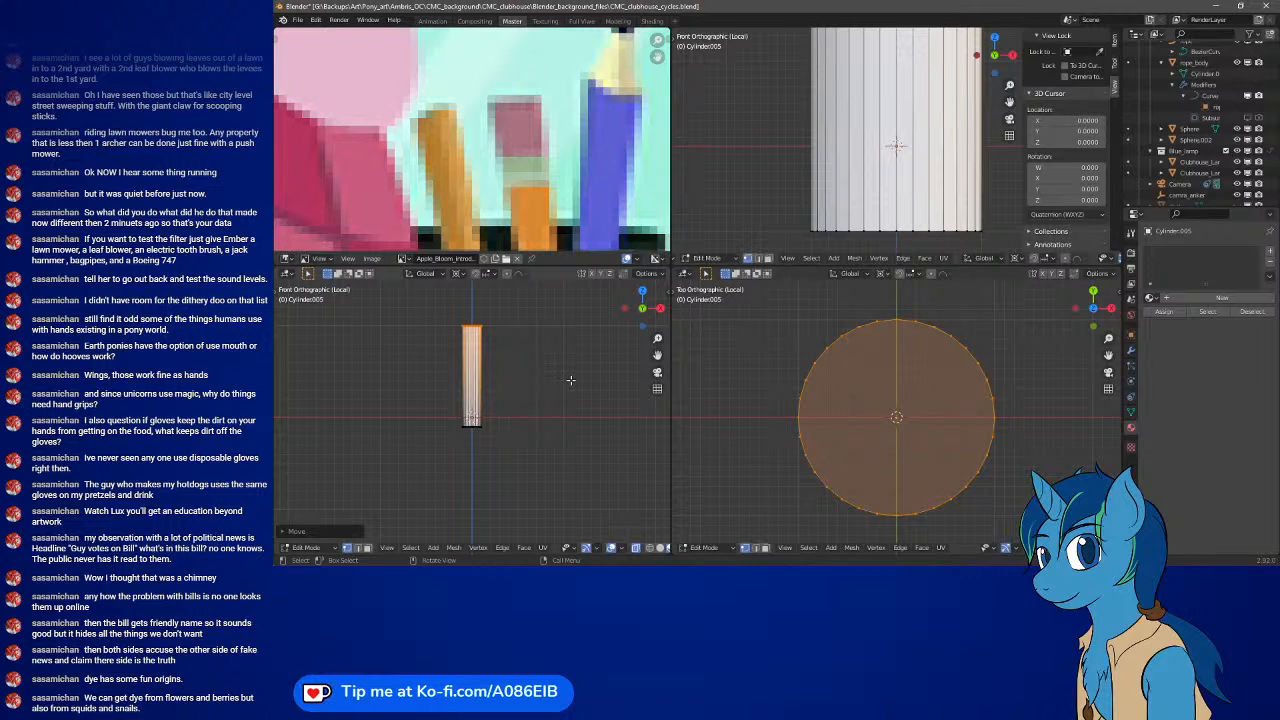
- Return to Object Mode and give the cylinder a new material with the light orange-brown base color of the reference's tilted pencil
{"action": "key", "text": "Tab"}
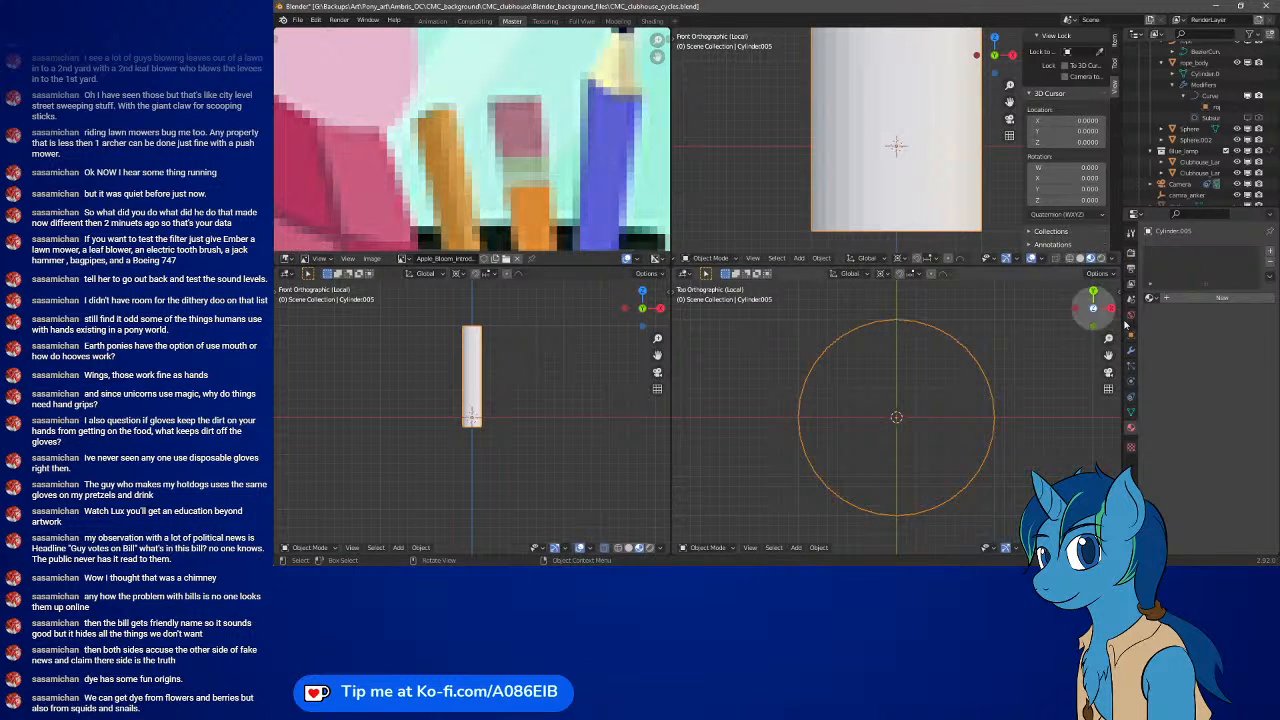
{"action": "left_click", "coordinate": [1207, 300]}
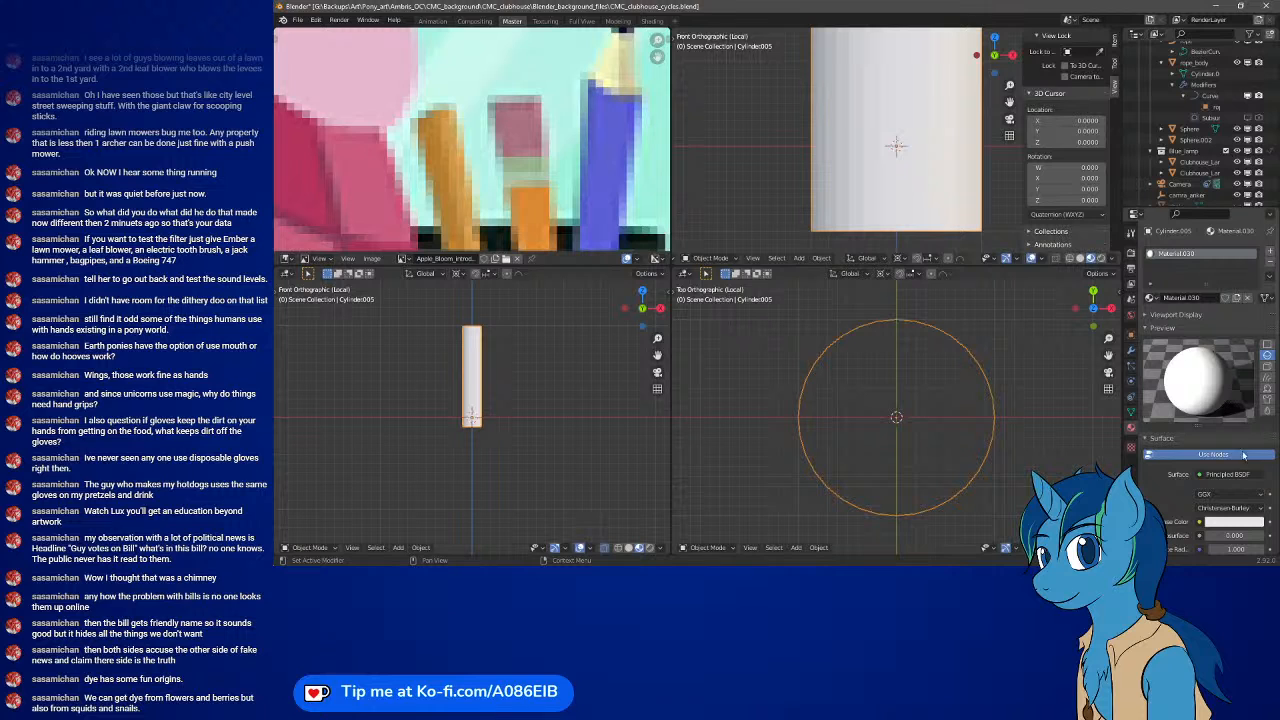
{"action": "left_click", "coordinate": [1234, 521]}
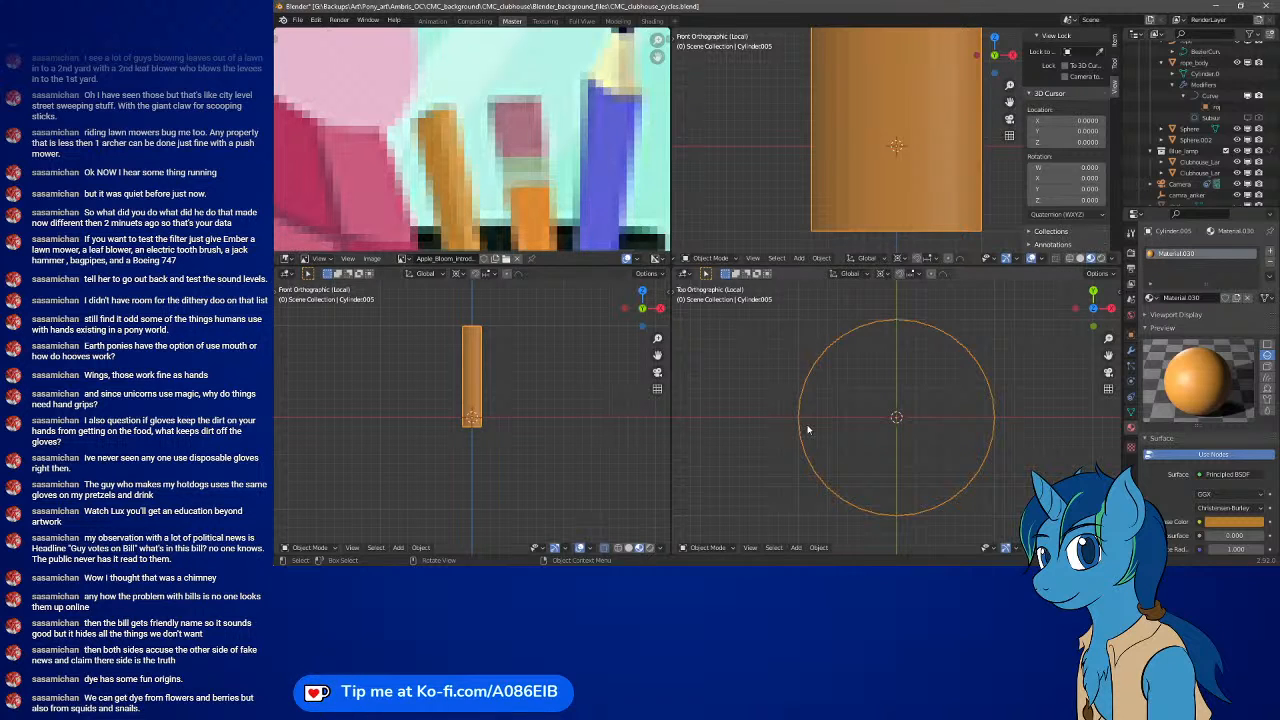
- Leave local view in all viewports and move the orange cylinder beside the pencils, about -6 in X and 1.2 in Z
{"action": "key", "text": "KP_Divide"}
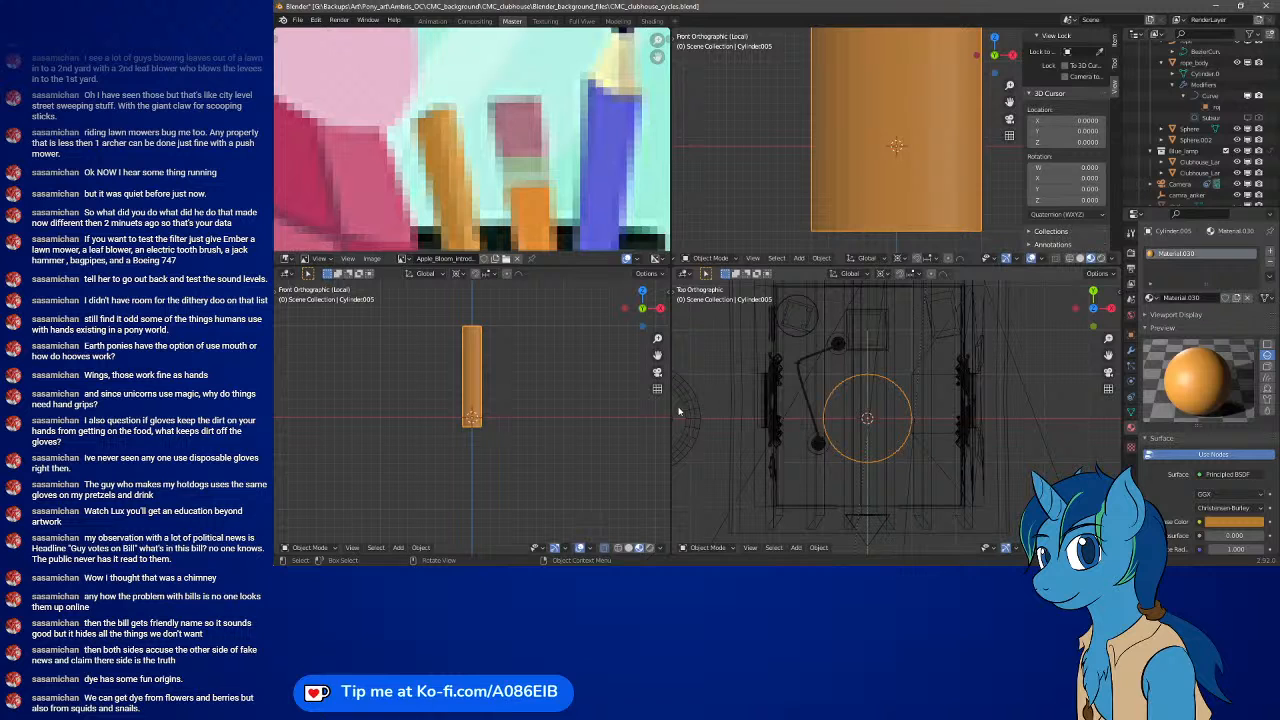
{"action": "key", "text": "KP_Divide"}
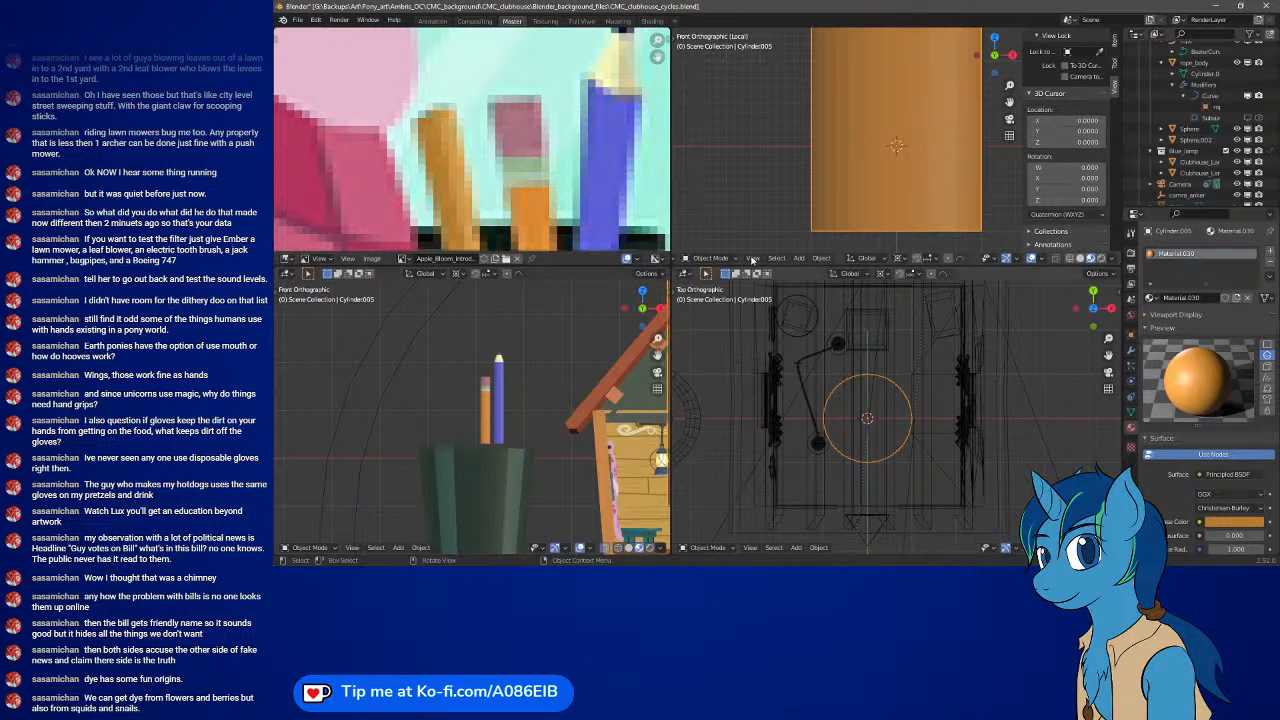
{"action": "key", "text": "KP_Divide"}
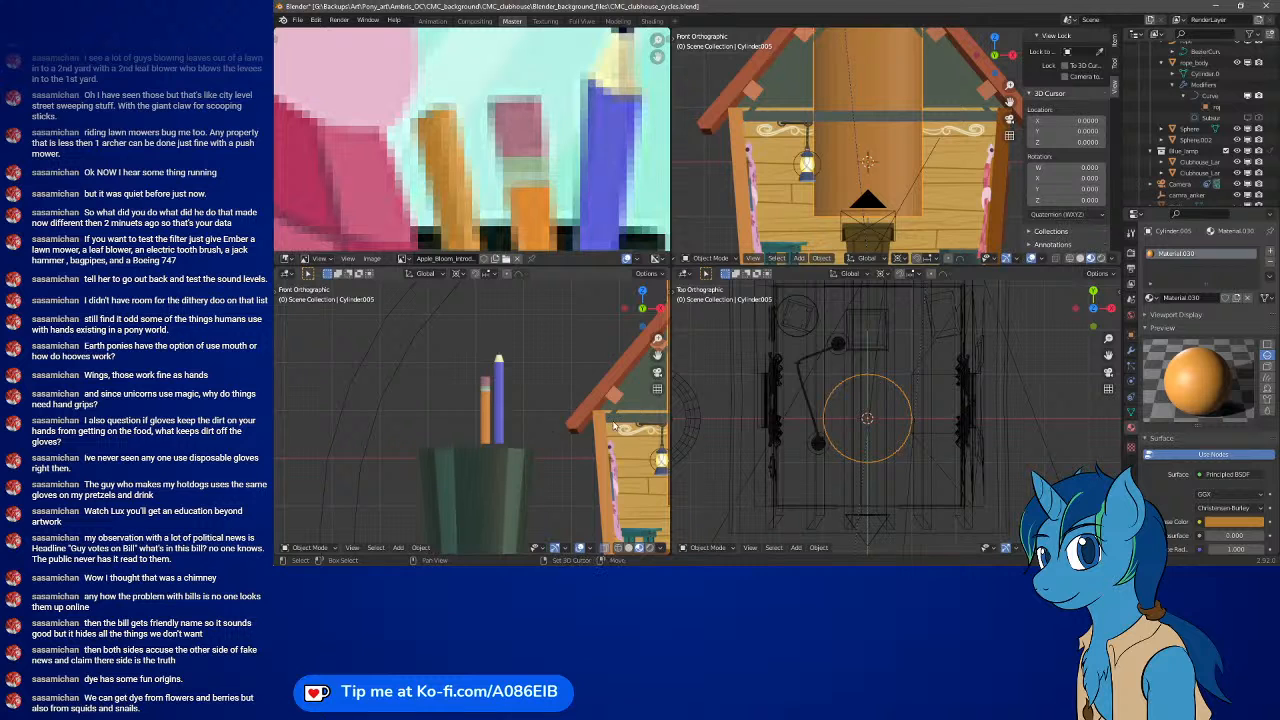
{"action": "middle_click_drag", "start_coordinate": [608, 425], "coordinate": [473, 432], "text": "shift"}
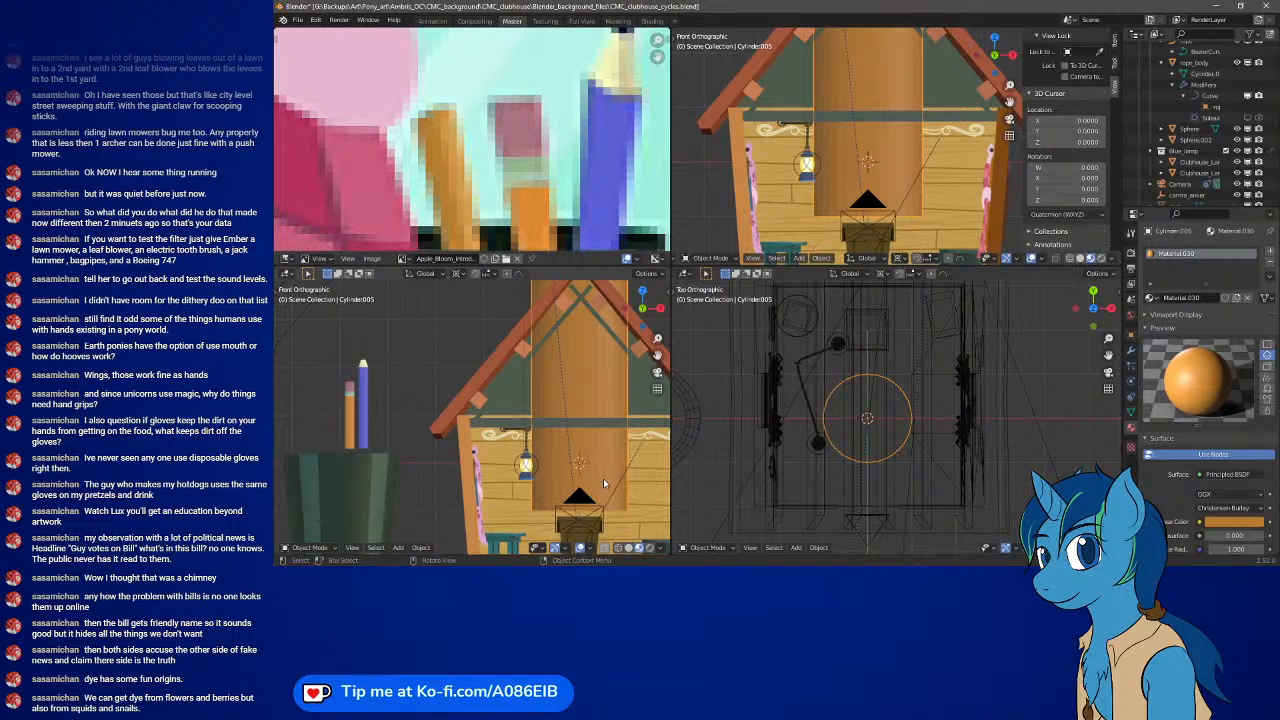
{"action": "key", "text": "g"}
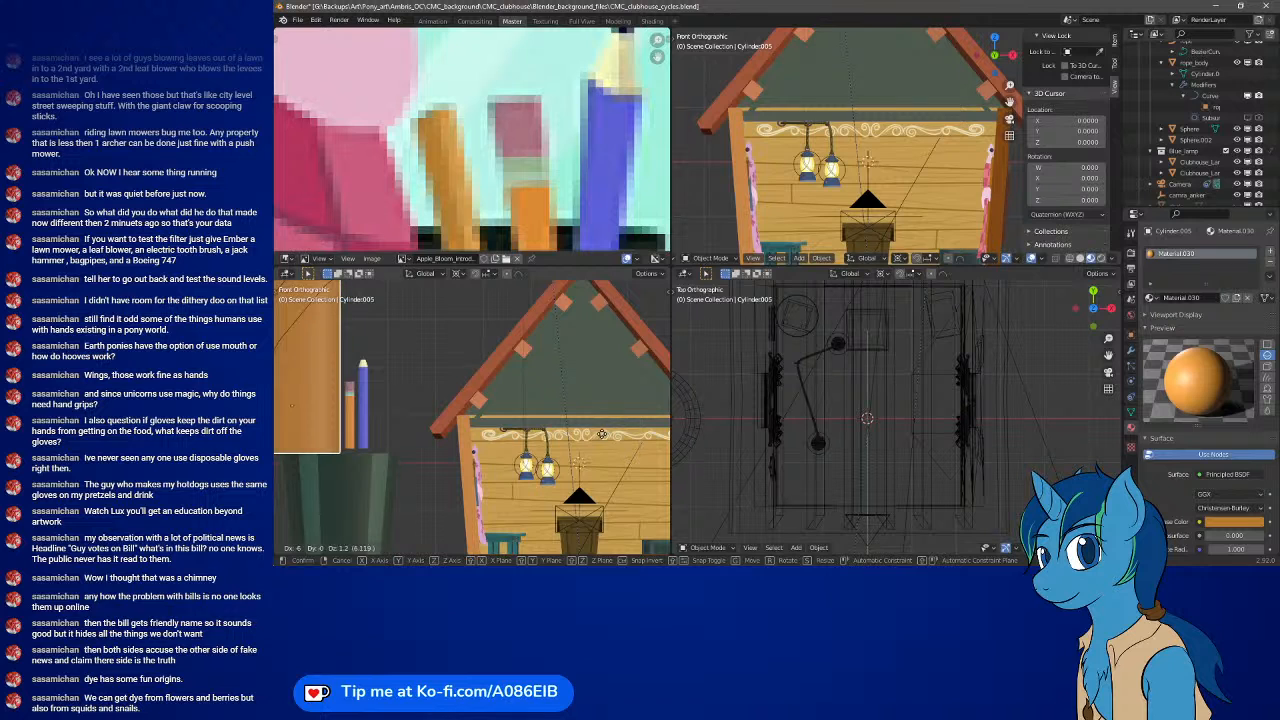
{"action": "left_click", "coordinate": [602, 434]}
{"action": "mouse_move", "coordinate": [391, 412]}
{"action": "middle_mouse_down", "text": "shift"}
{"action": "mouse_move", "coordinate": [491, 429]}
{"action": "mouse_move", "coordinate": [561, 405]}
{"action": "middle_mouse_up", "text": "shift"}
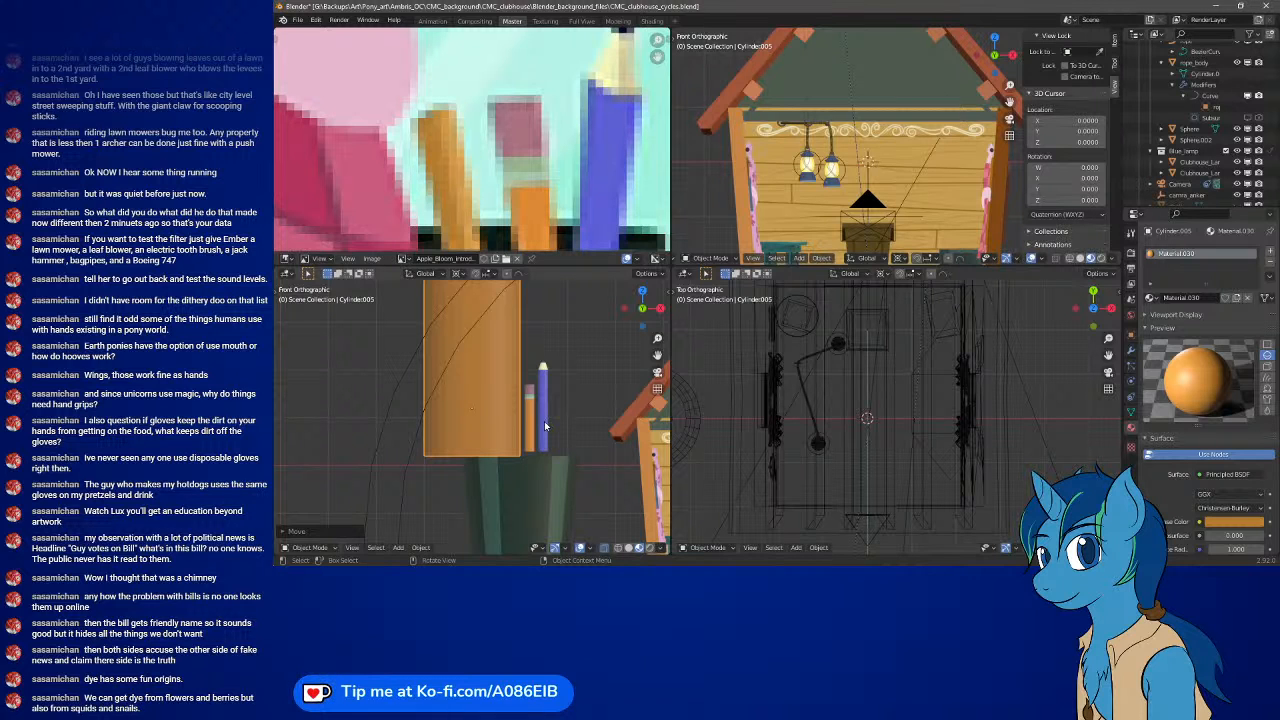
- Select the cylinder's entire mesh in Edit Mode and set the transform pivot point to Individual Origins
{"action": "key", "text": "Tab"}
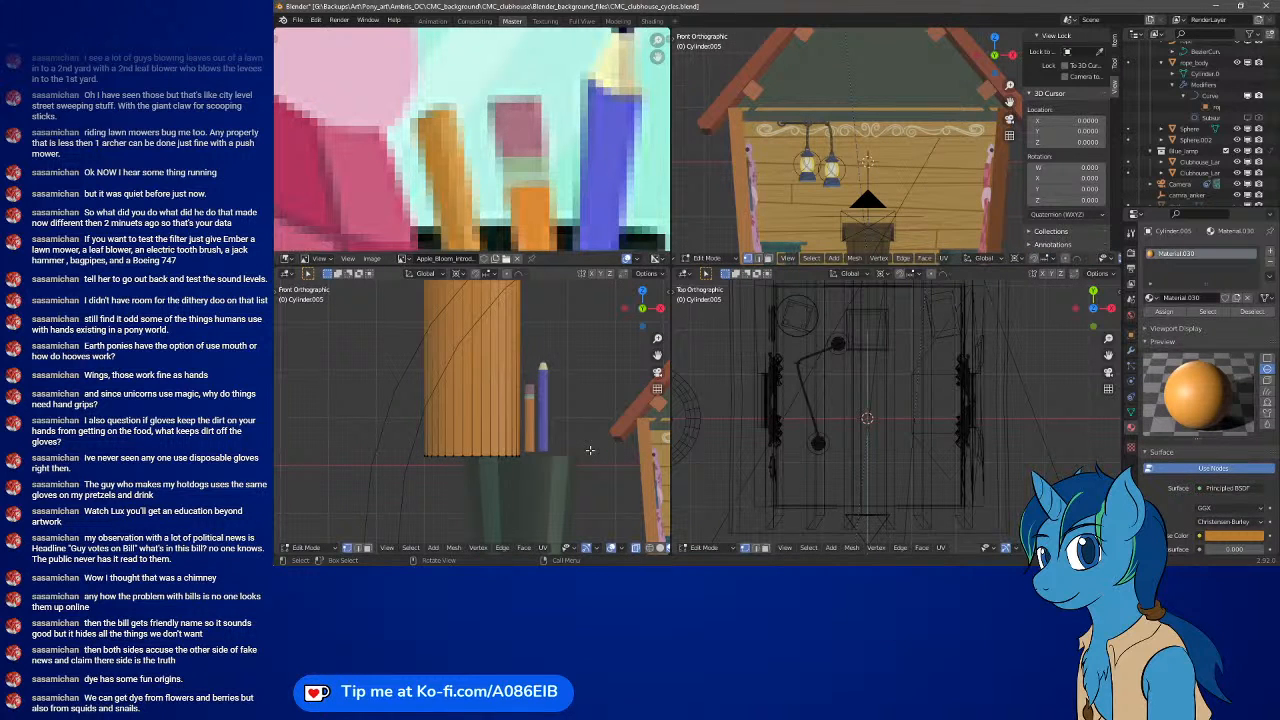
{"action": "key", "text": "a"}
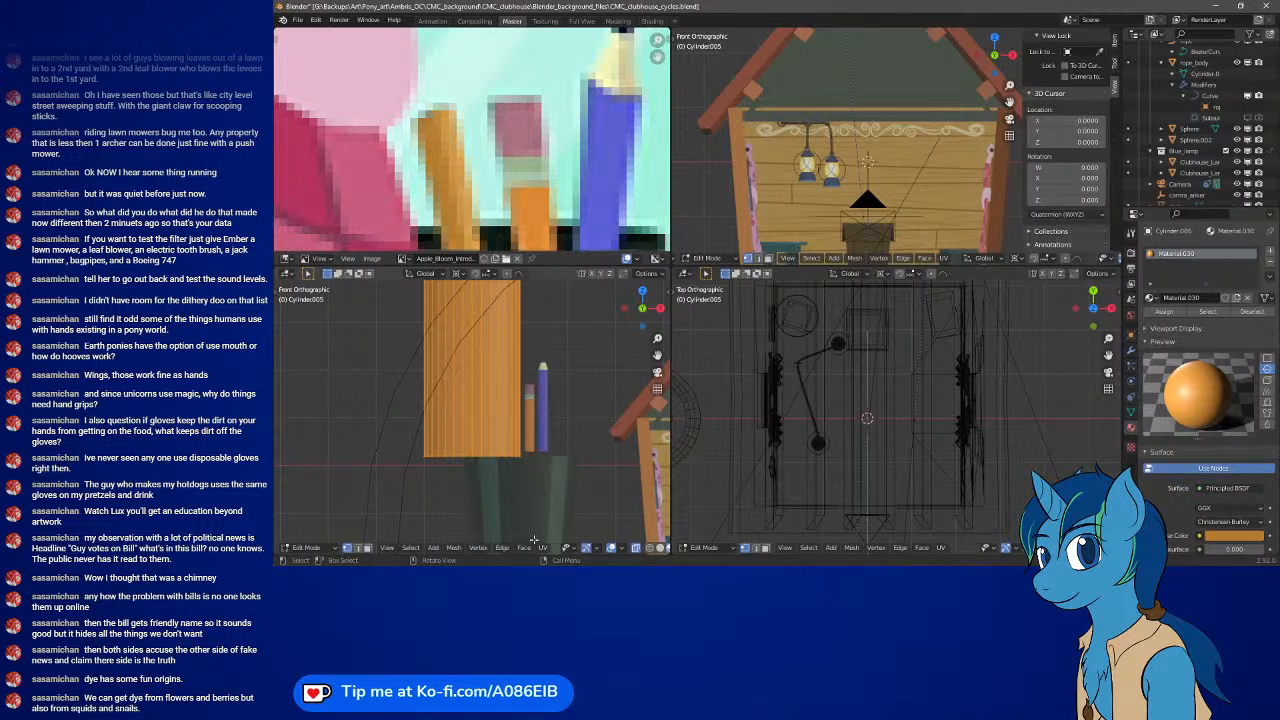
{"action": "left_click", "coordinate": [620, 549]}
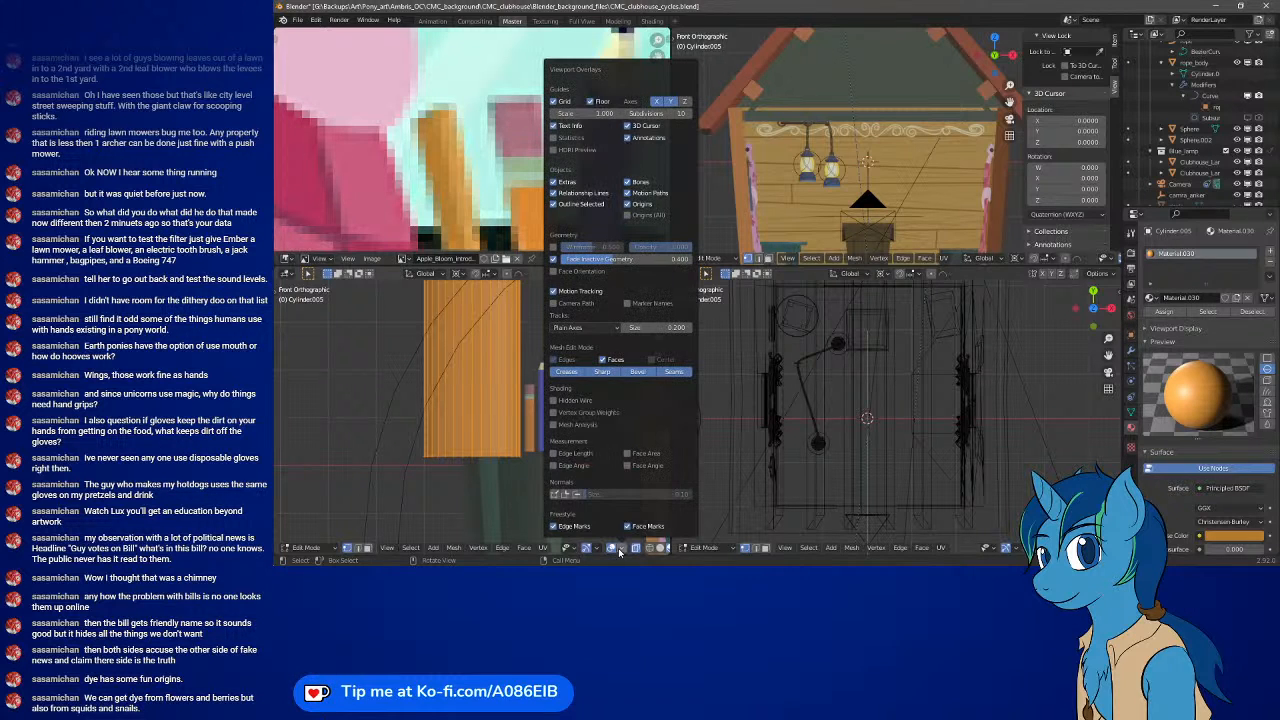
{"action": "left_click", "coordinate": [620, 549]}
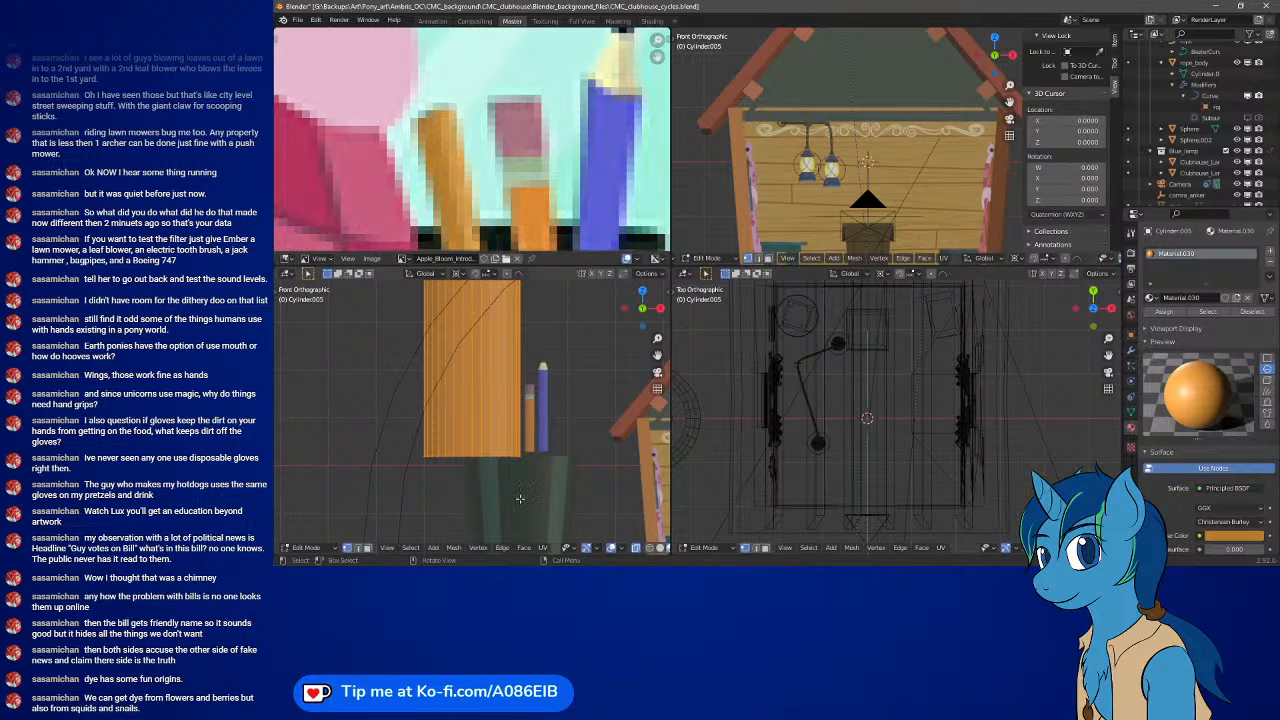
{"action": "left_click", "coordinate": [456, 273]}
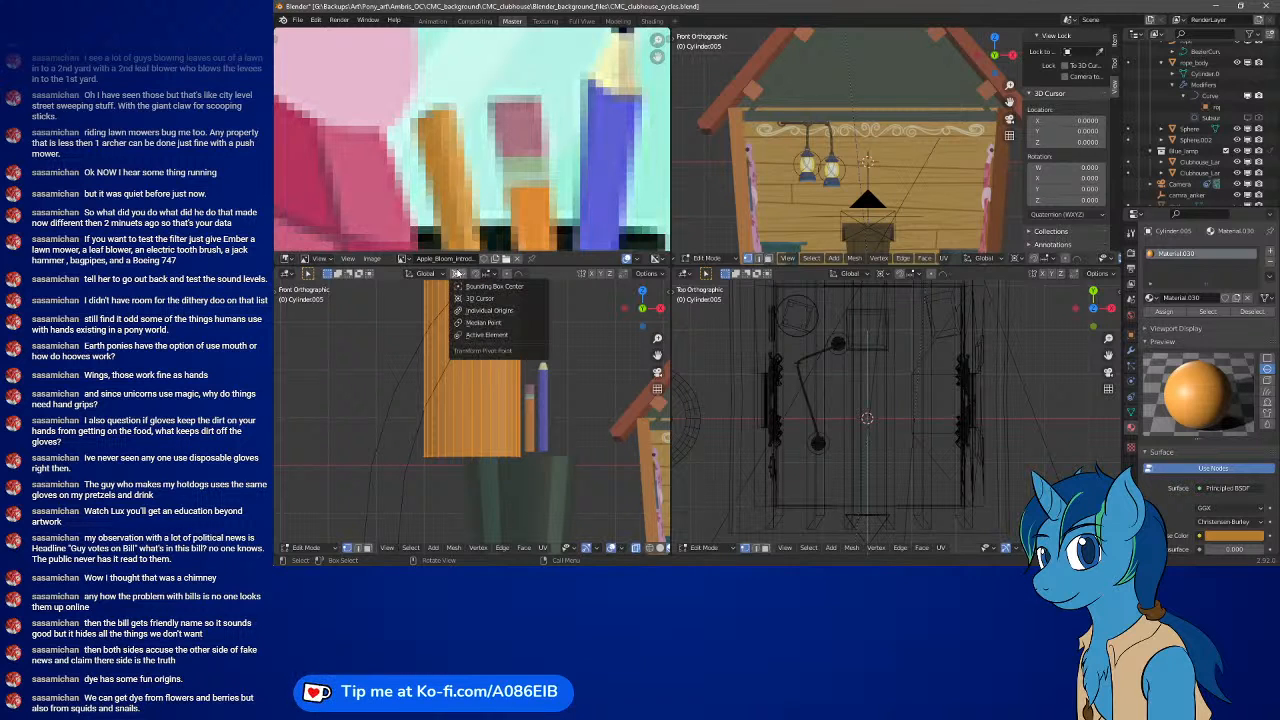
{"action": "left_click", "coordinate": [473, 310]}
{"action": "key", "text": "s"}
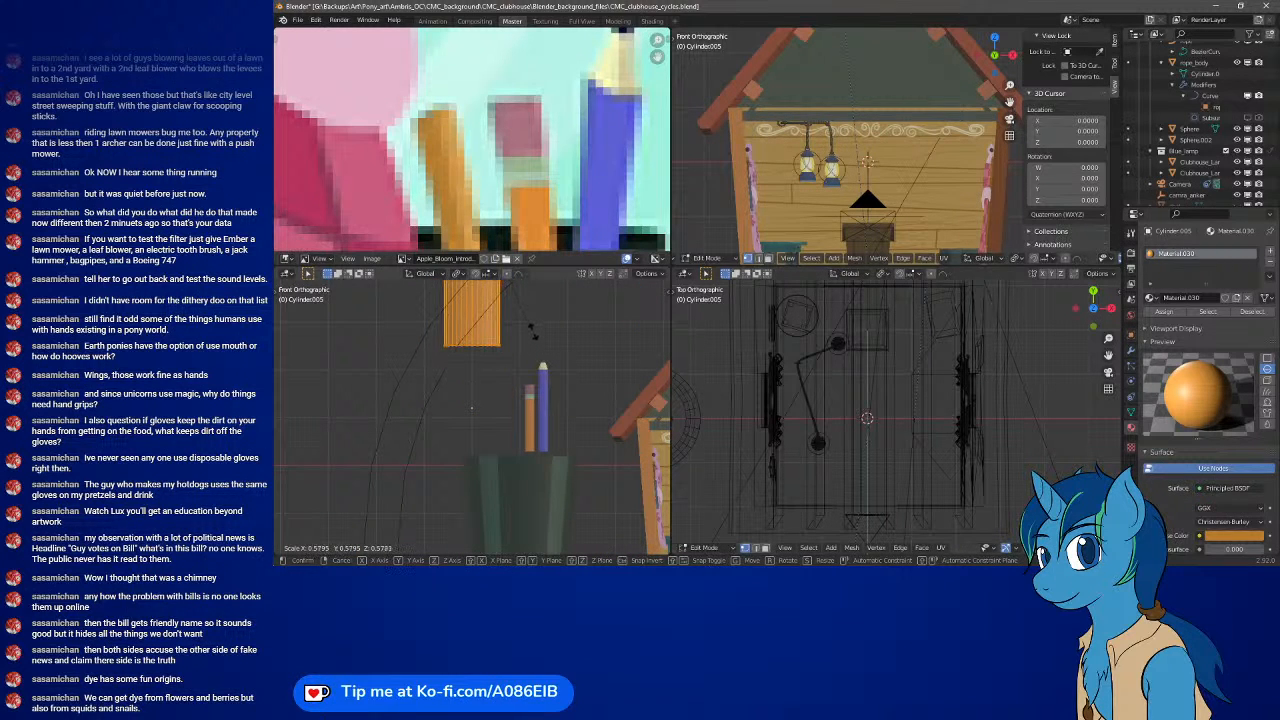
{"action": "right_click", "coordinate": [550, 410]}
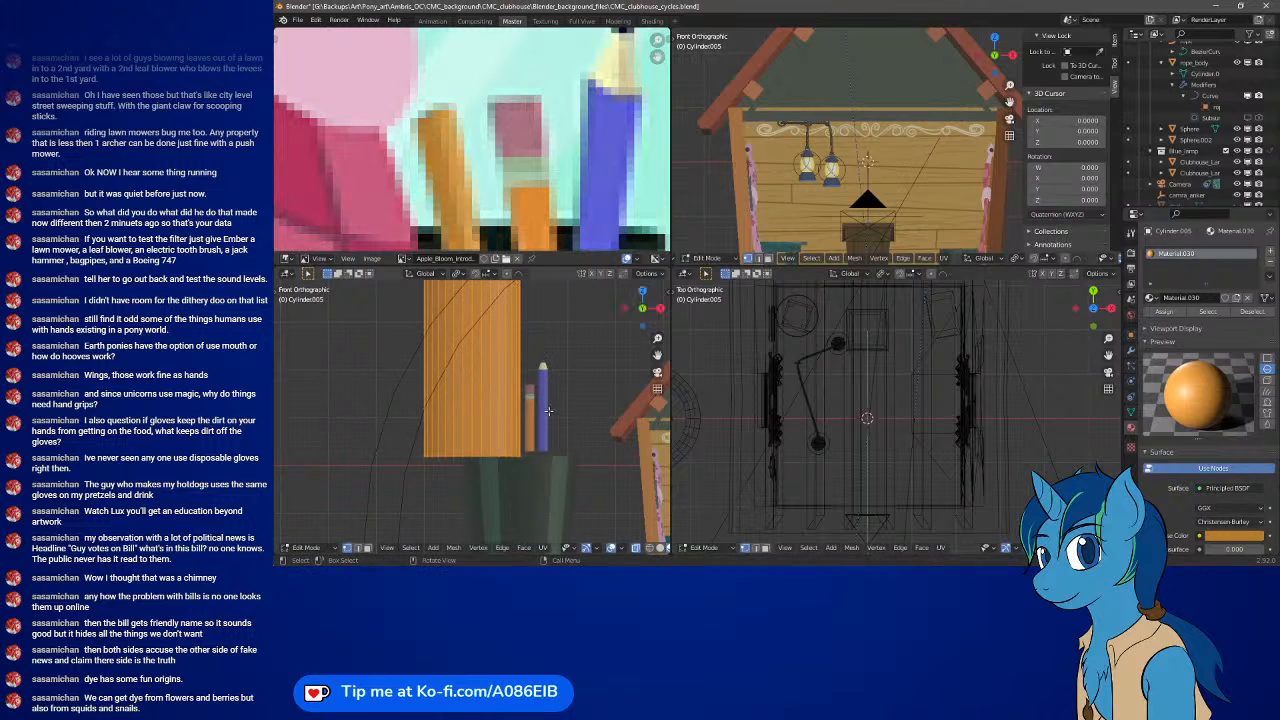
{"action": "middle_click_drag", "start_coordinate": [524, 352], "coordinate": [529, 385], "text": "ctrl"}
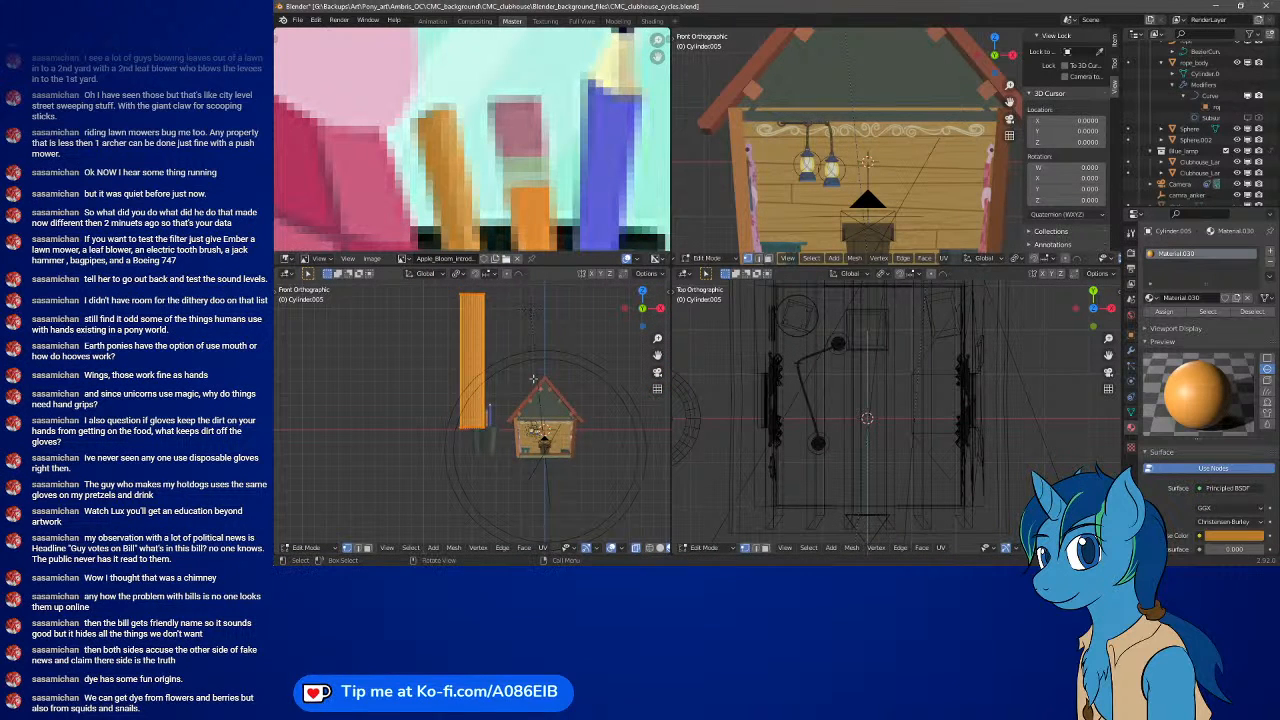
{"action": "key", "text": "s"}
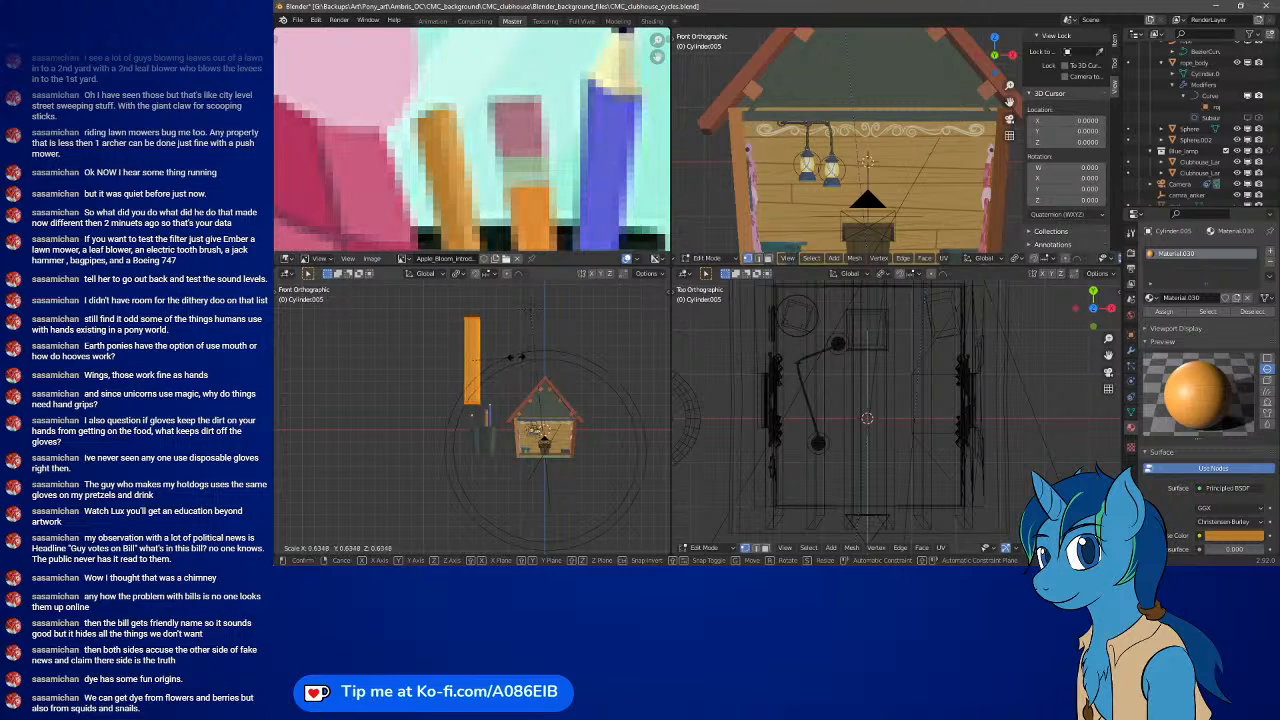
{"action": "right_click", "coordinate": [470, 425]}
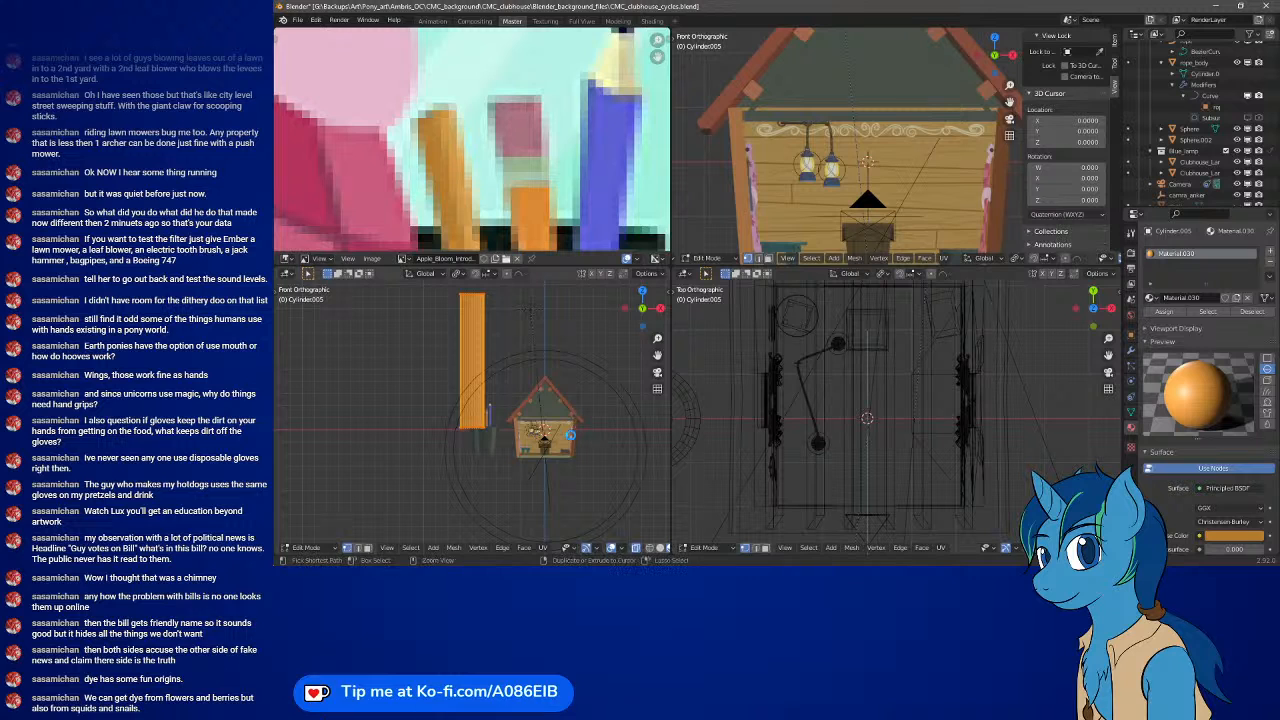
- Save the file and snap the 3D cursor to the orange cylinder's origin in Object Mode
{"action": "key", "text": "ctrl+s"}
{"action": "key", "text": "shift+s"}
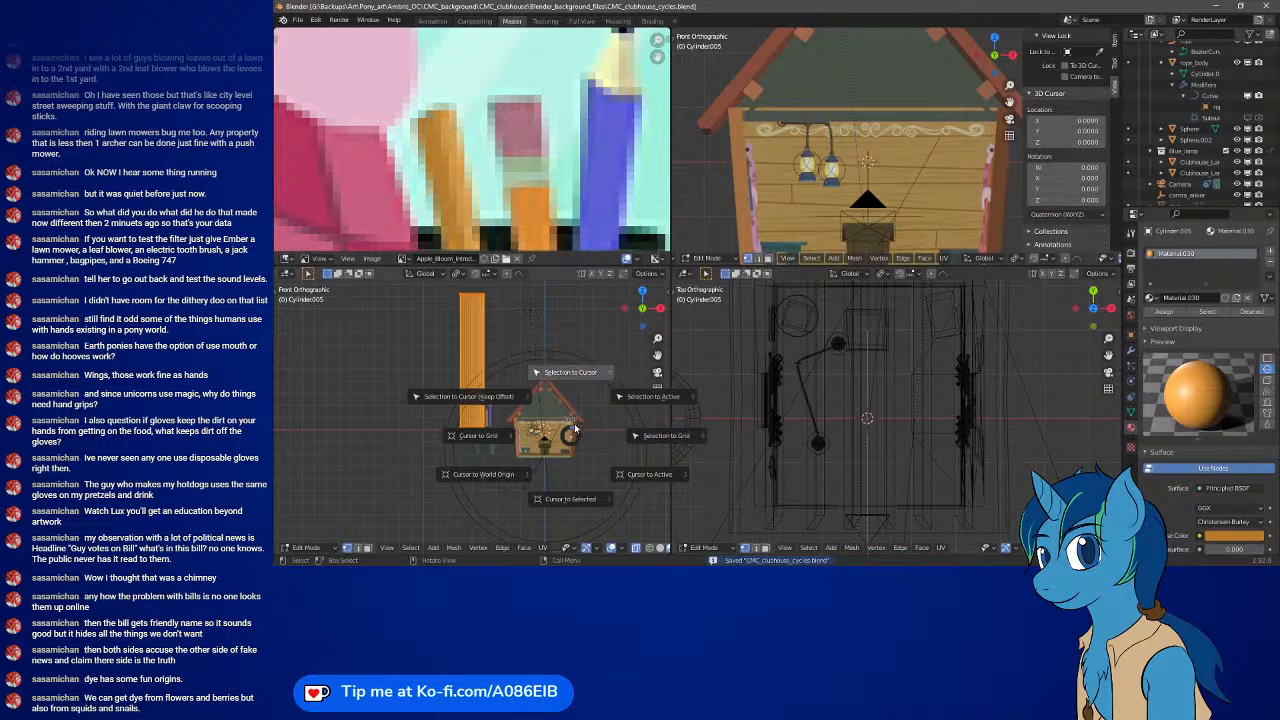
{"action": "left_click", "coordinate": [570, 498]}
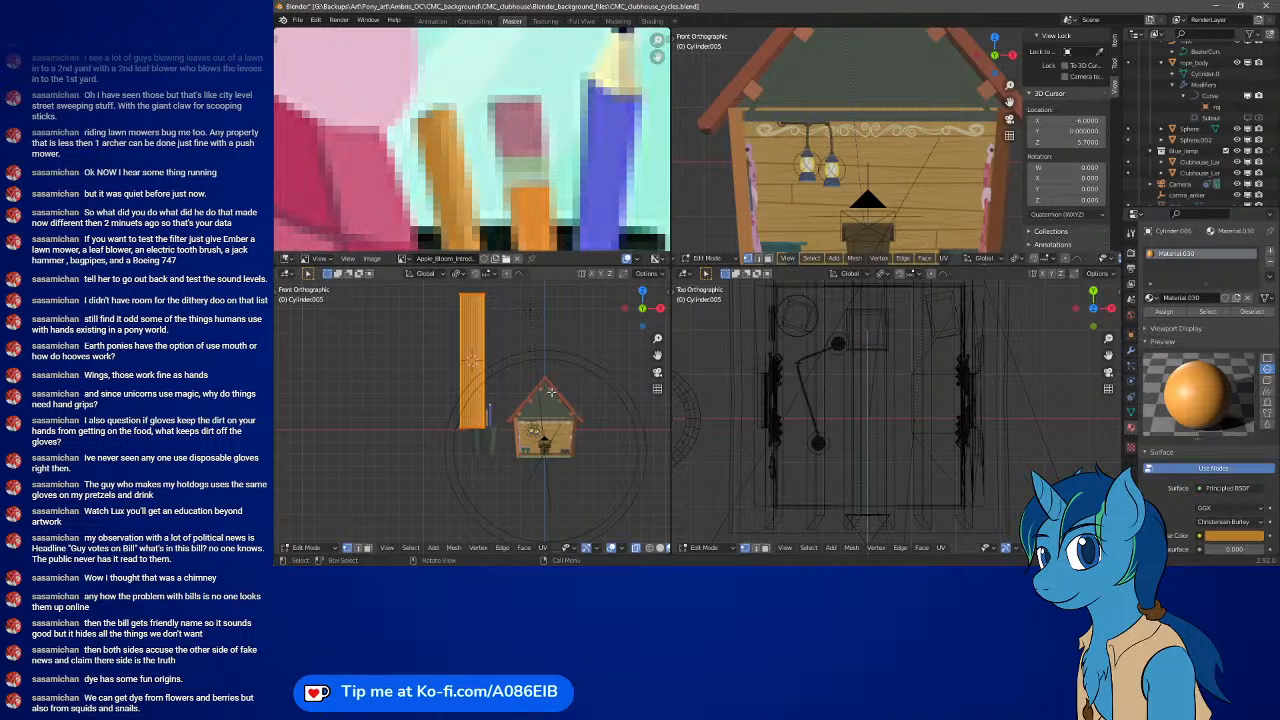
{"action": "key", "text": "Tab"}
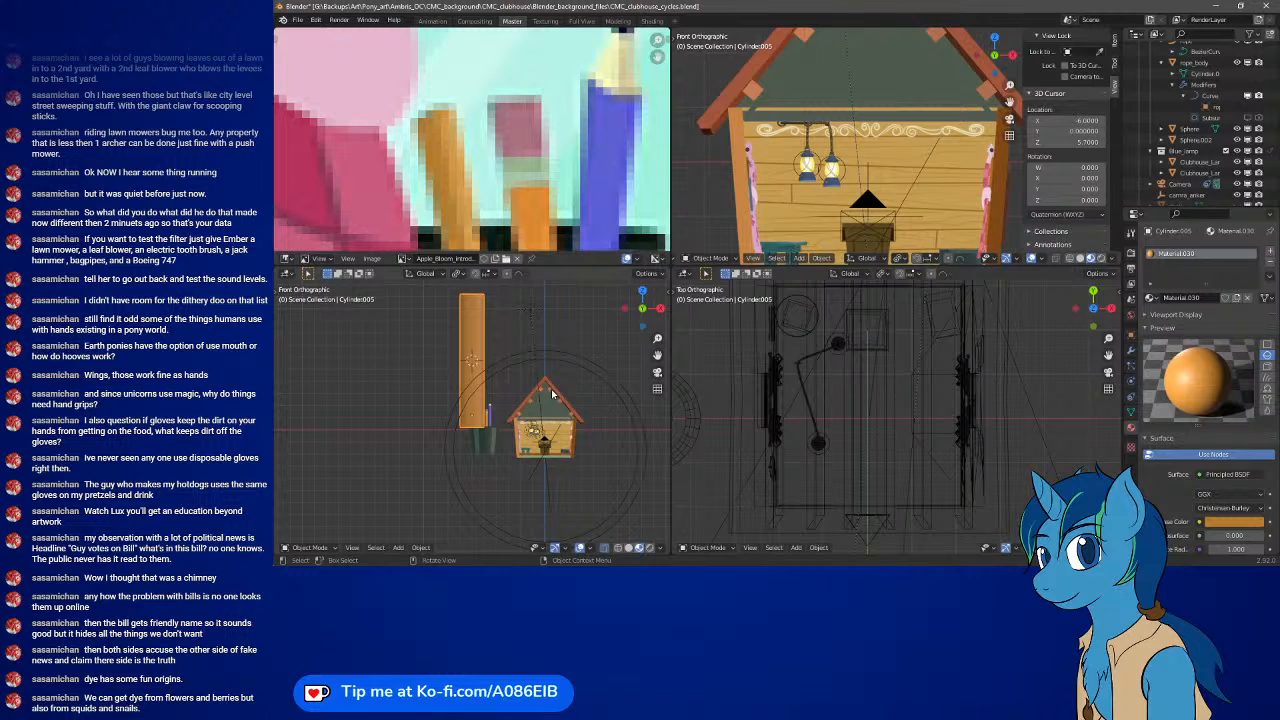
{"action": "key", "text": "shift+s"}
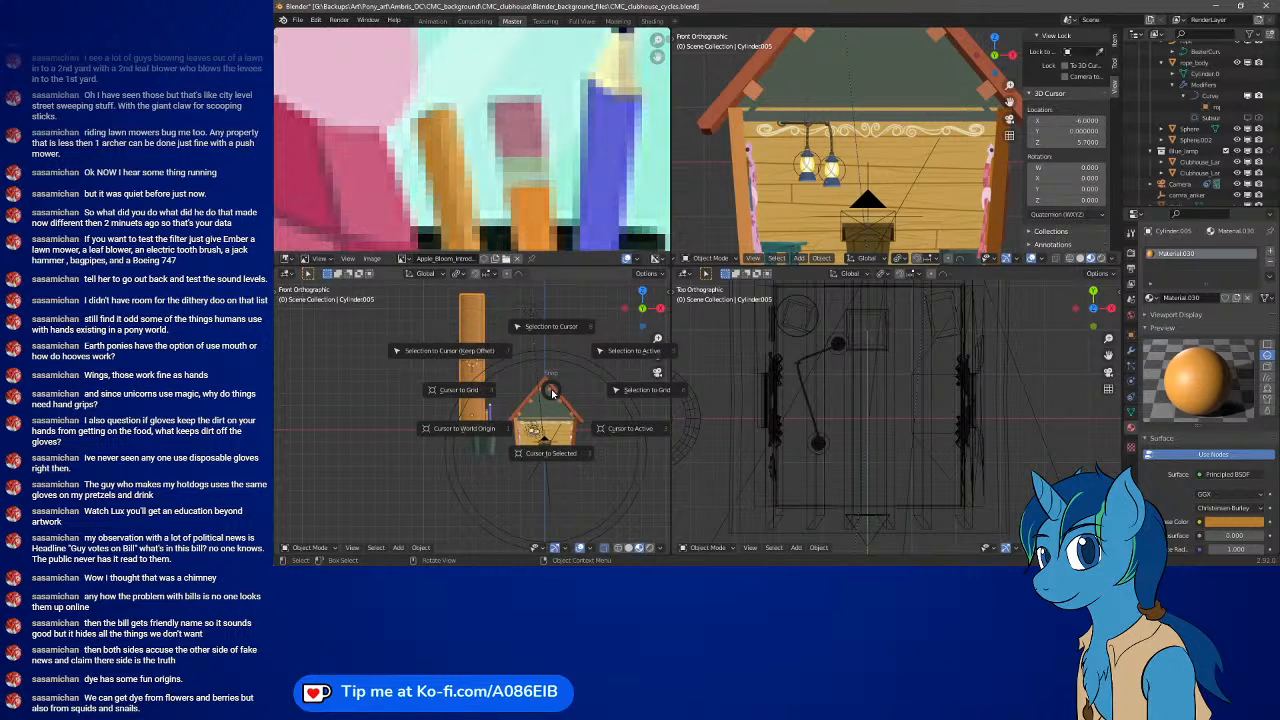
{"action": "left_click", "coordinate": [551, 453]}
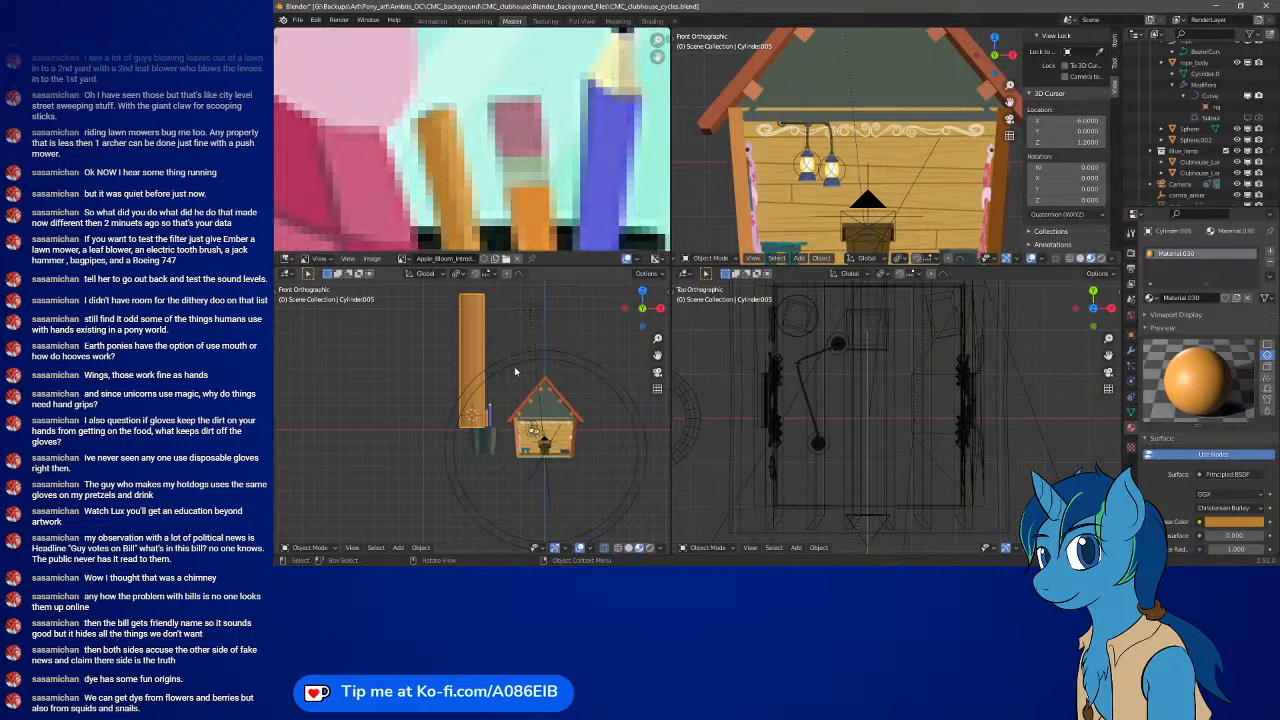
- Set the transform pivot point to 3D Cursor and scale the cylinder's entire mesh to 0.2 in Edit Mode
{"action": "left_click", "coordinate": [459, 274]}
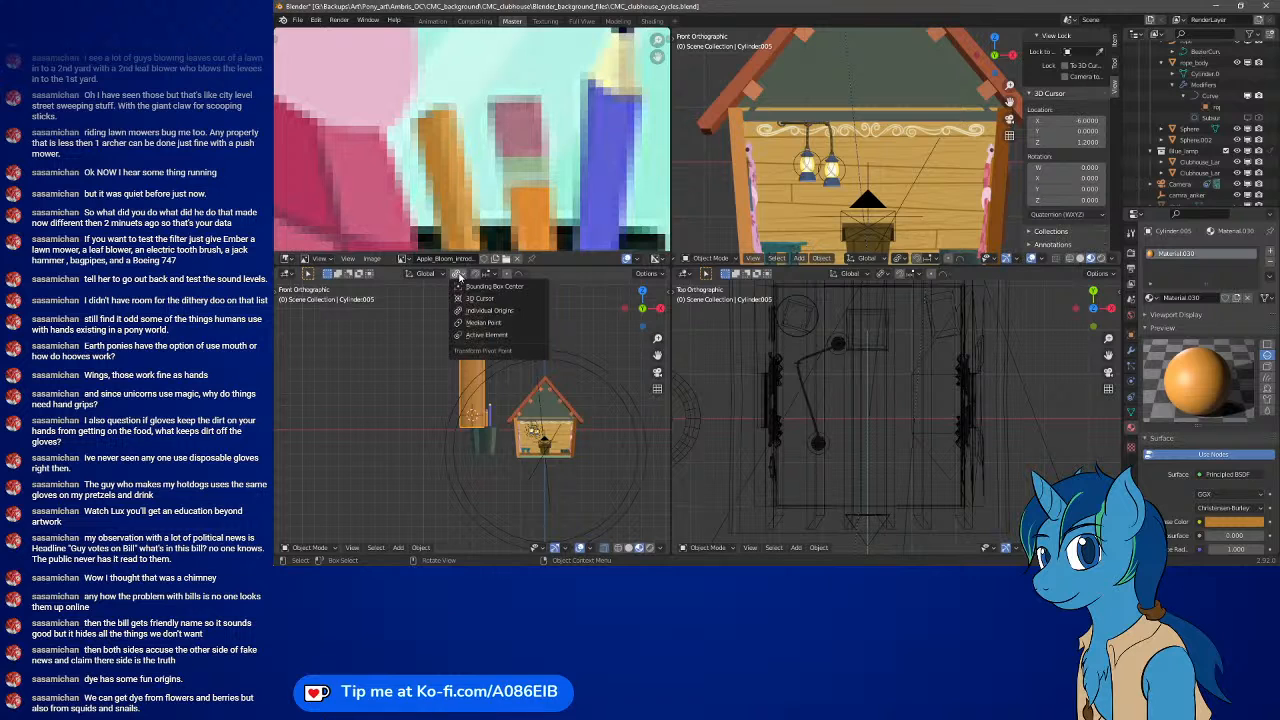
{"action": "left_click", "coordinate": [468, 299]}
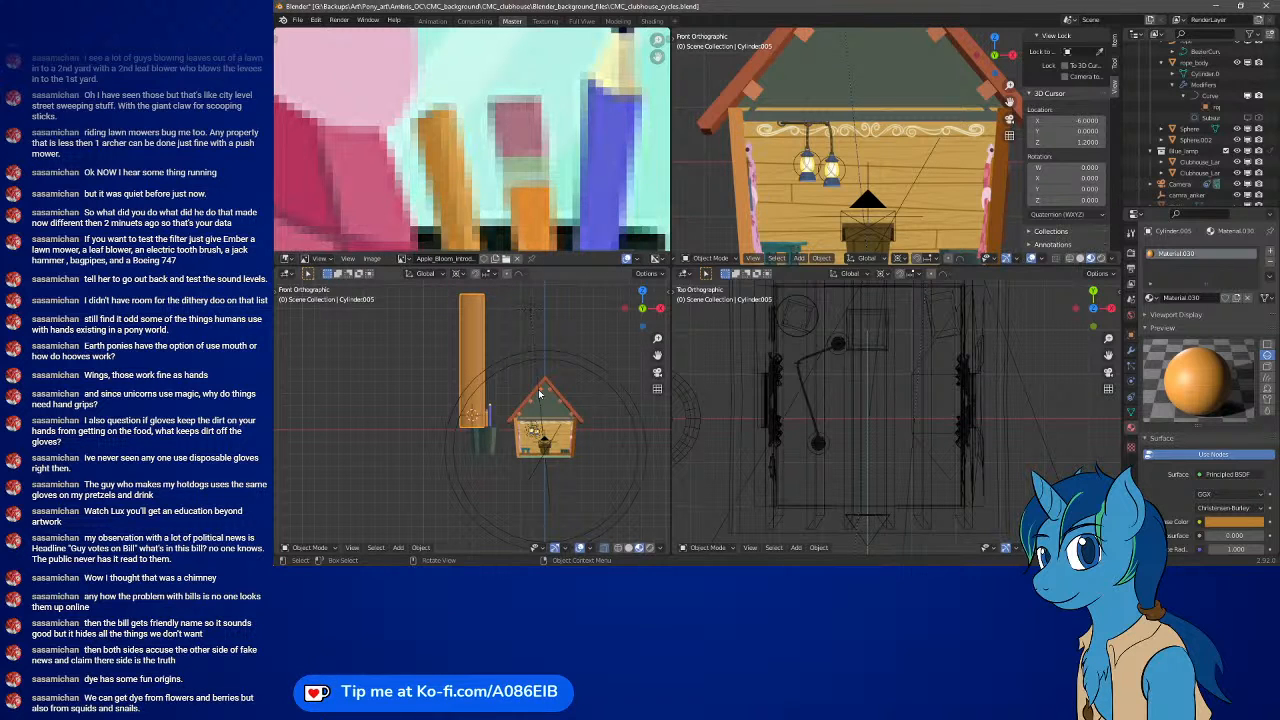
{"action": "key", "text": "Tab"}
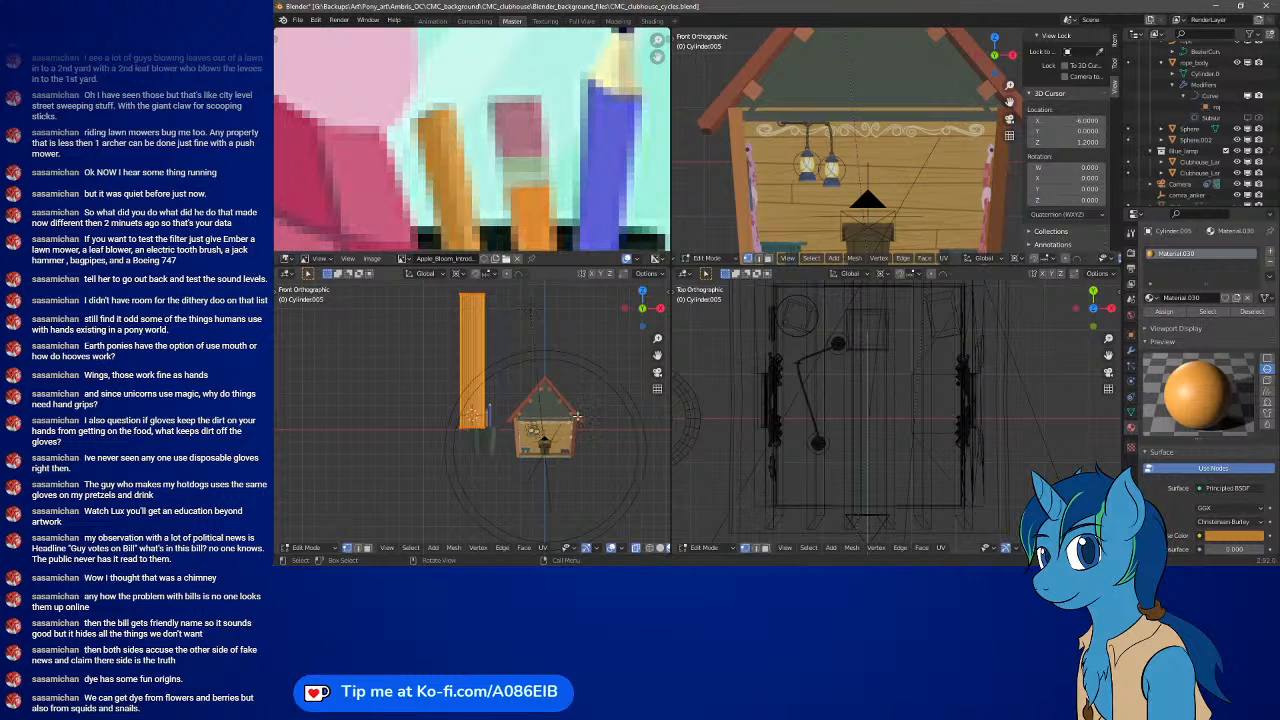
{"action": "scroll", "coordinate": [508, 429], "scroll_direction": "up", "scroll_amount": 6}
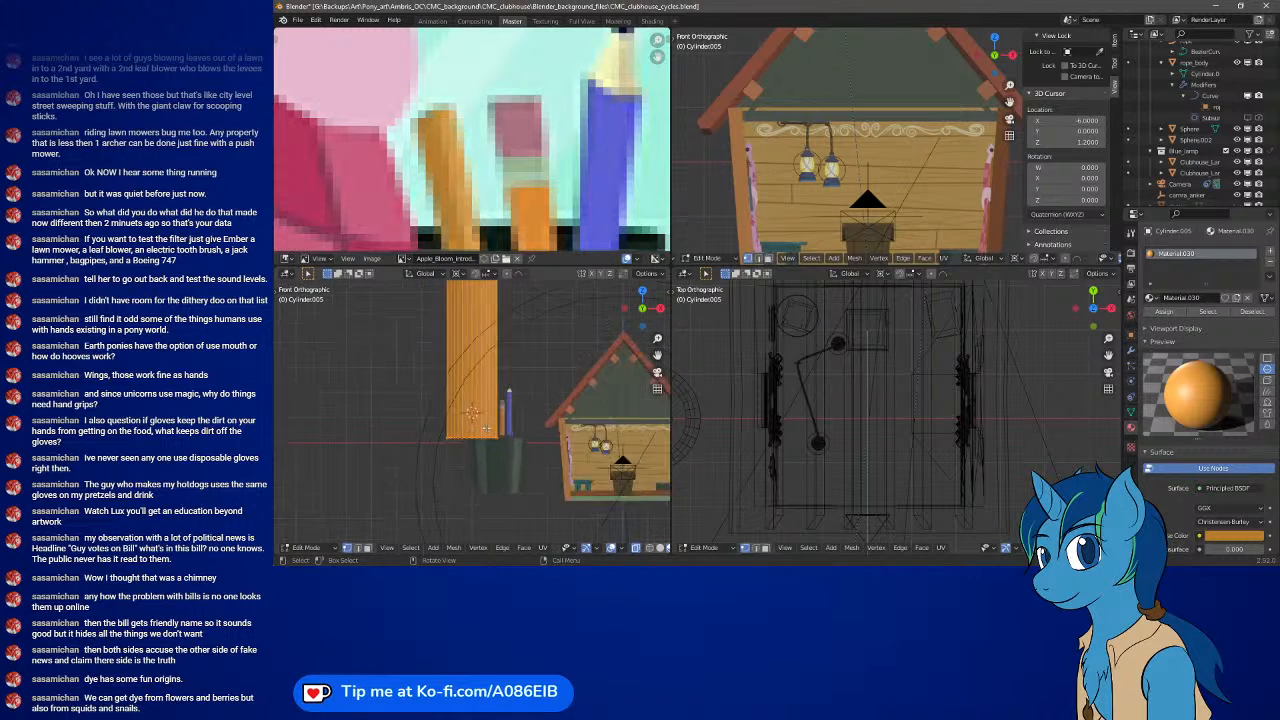
{"action": "scroll", "coordinate": [508, 429], "scroll_direction": "up", "scroll_amount": 2}
{"action": "key", "text": "s"}
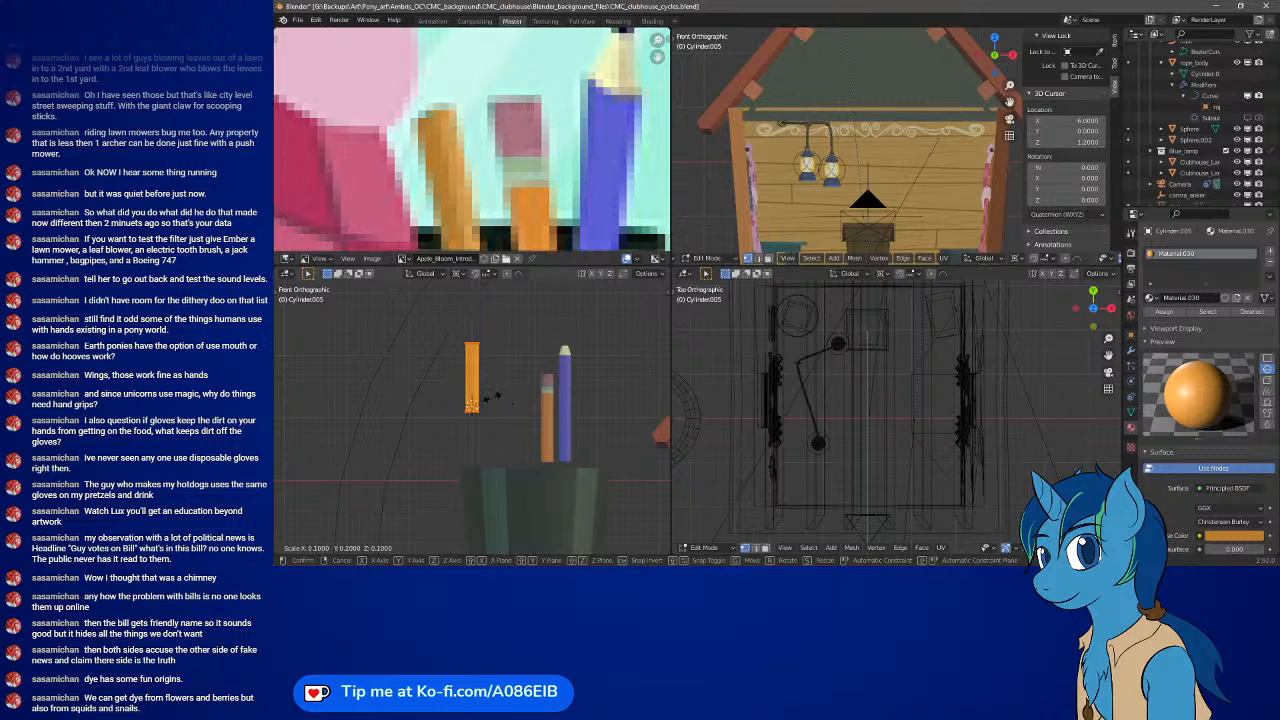
{"action": "left_click", "coordinate": [493, 397]}
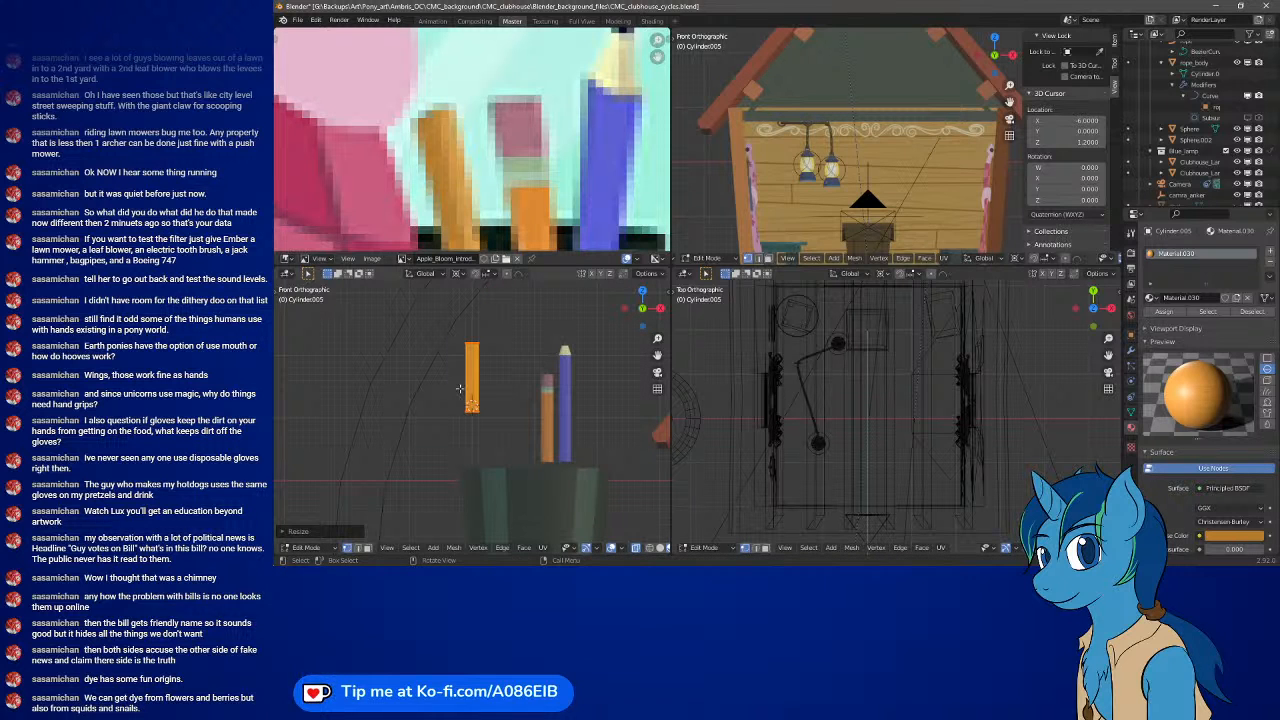
- In Object Mode, move the small orange cylinder next to the eraser-topped pencil, with their bottom ends level
{"action": "key", "text": "Tab"}
{"action": "key", "text": "ctrl+v"}
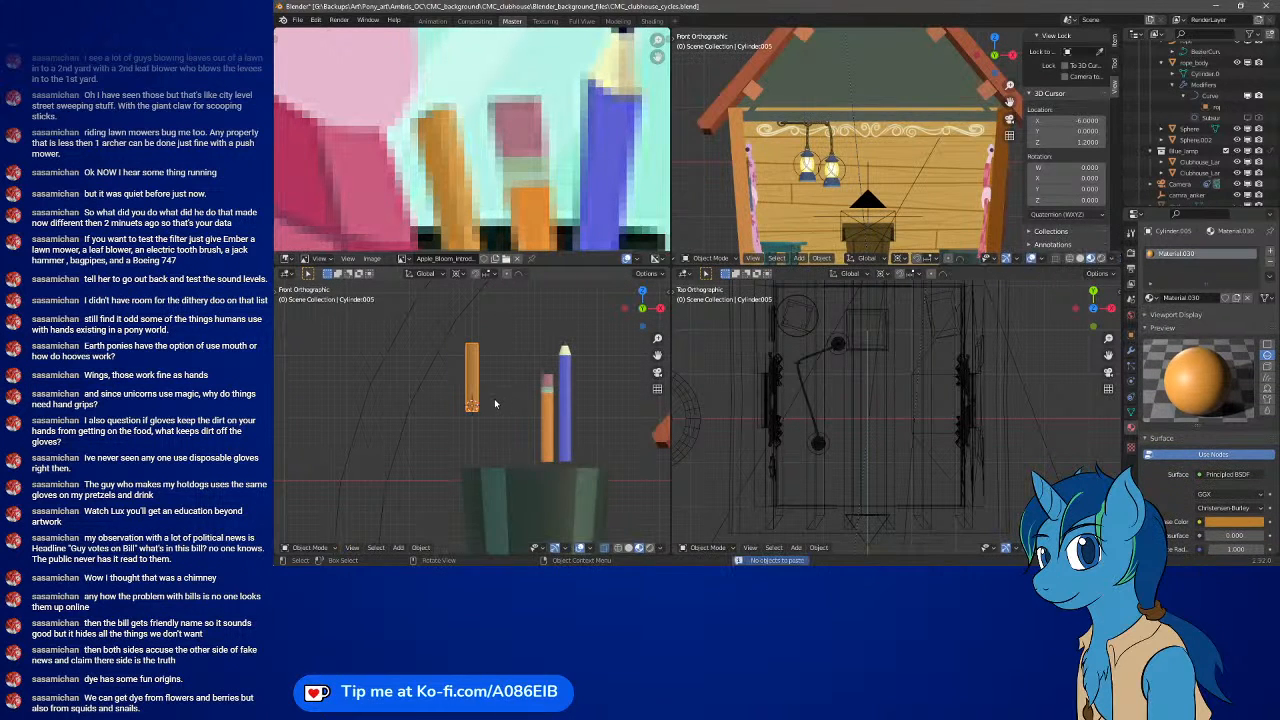
{"action": "key", "text": "g"}
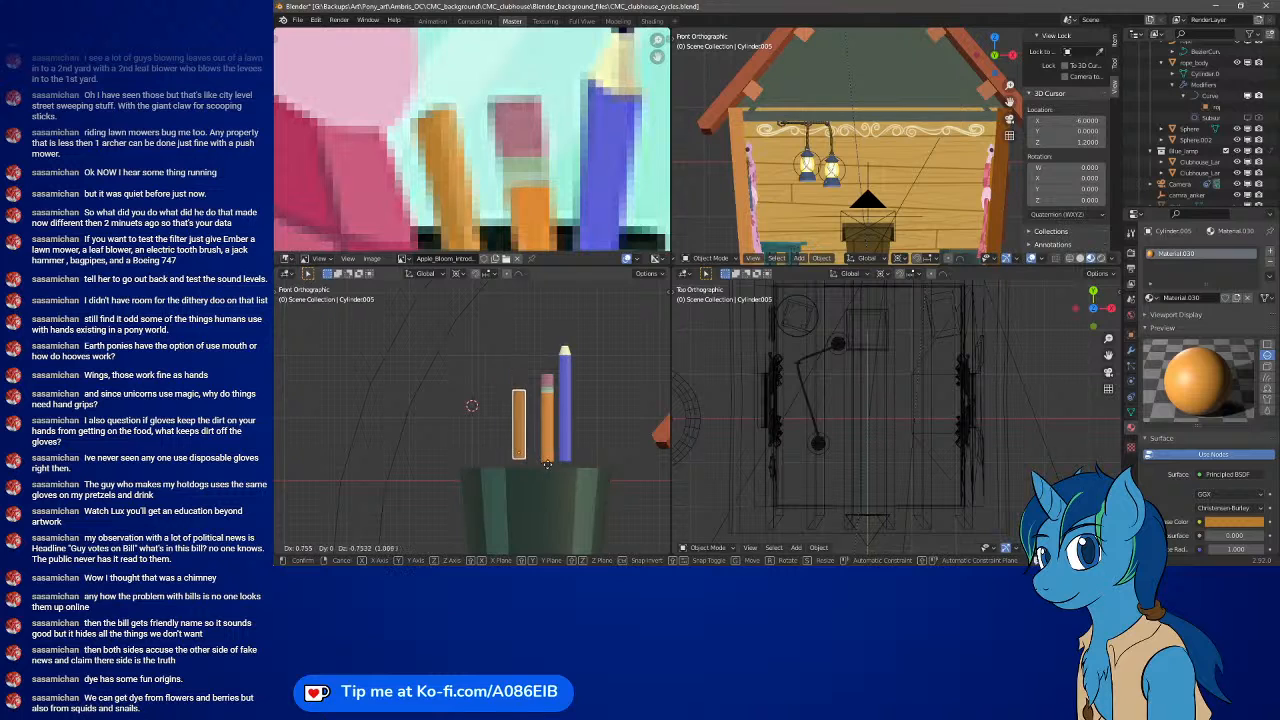
{"action": "left_click", "coordinate": [562, 469]}
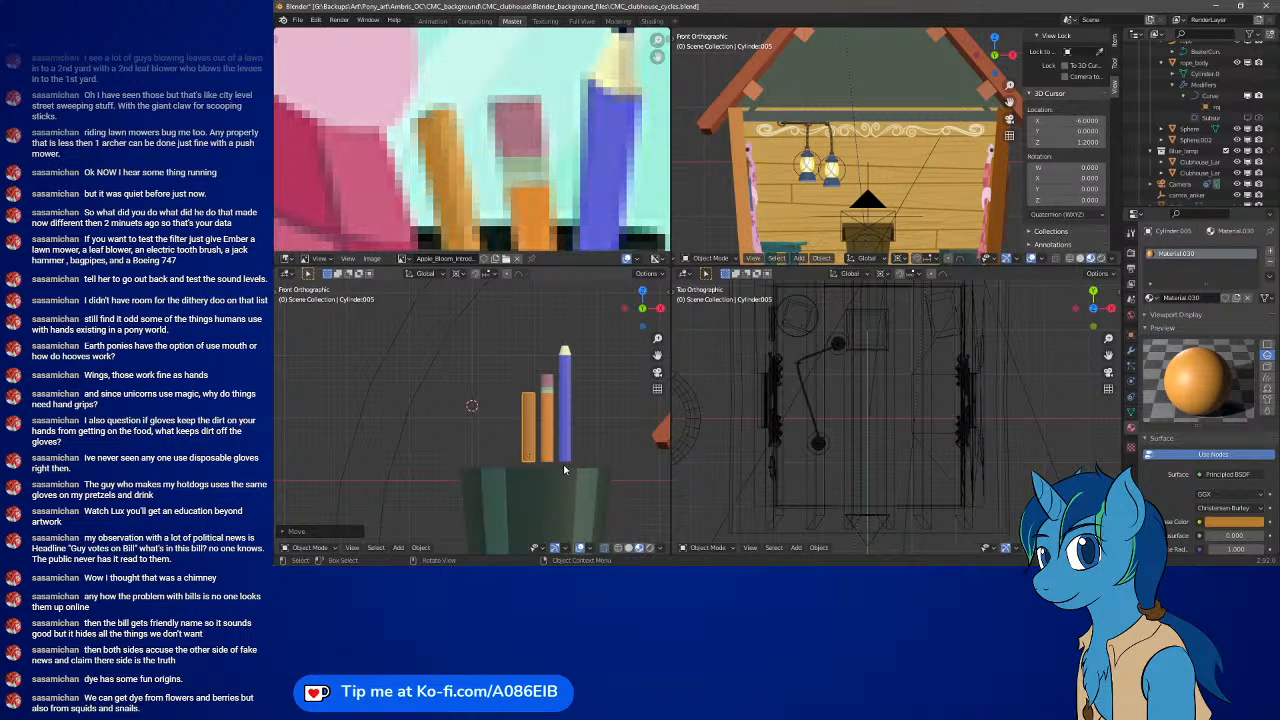
- In Edit Mode, raise the orange cylinder's top end 0.2 straight up, level with the eraser's top, and return to Object Mode
{"action": "scroll", "coordinate": [543, 437], "scroll_direction": "up", "scroll_amount": 2}
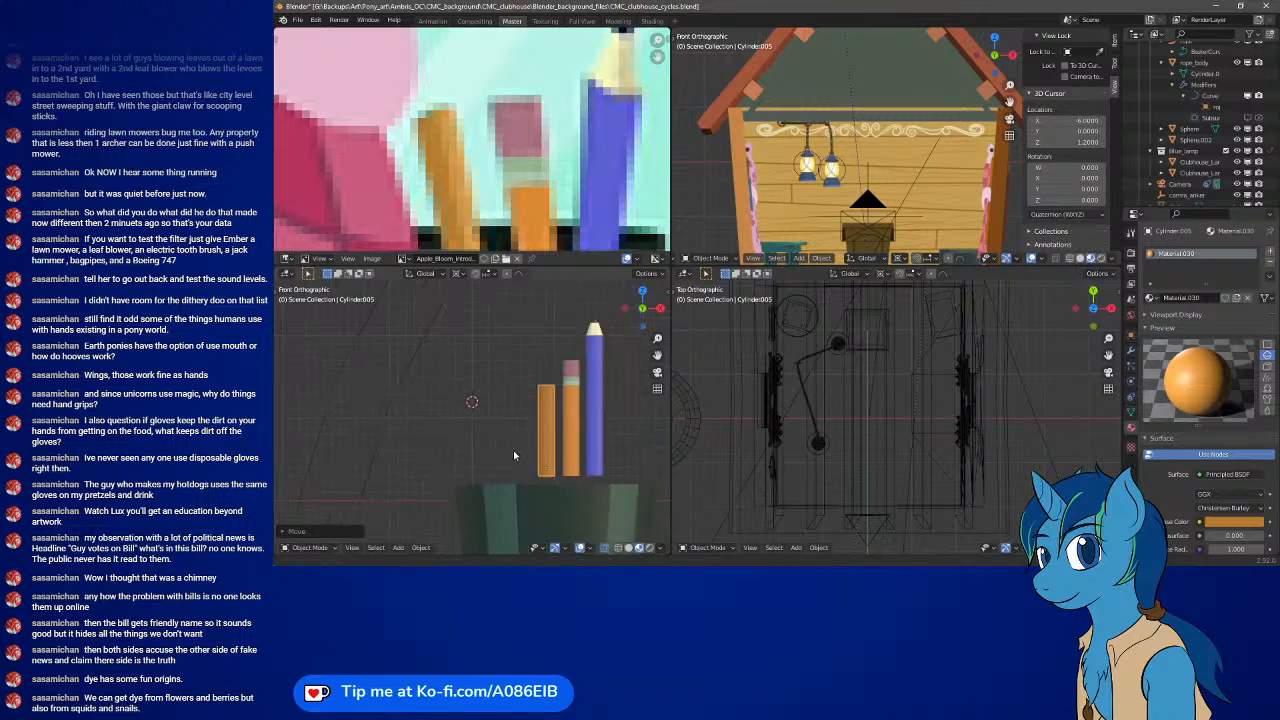
{"action": "scroll", "coordinate": [513, 454], "scroll_direction": "up", "scroll_amount": 3}
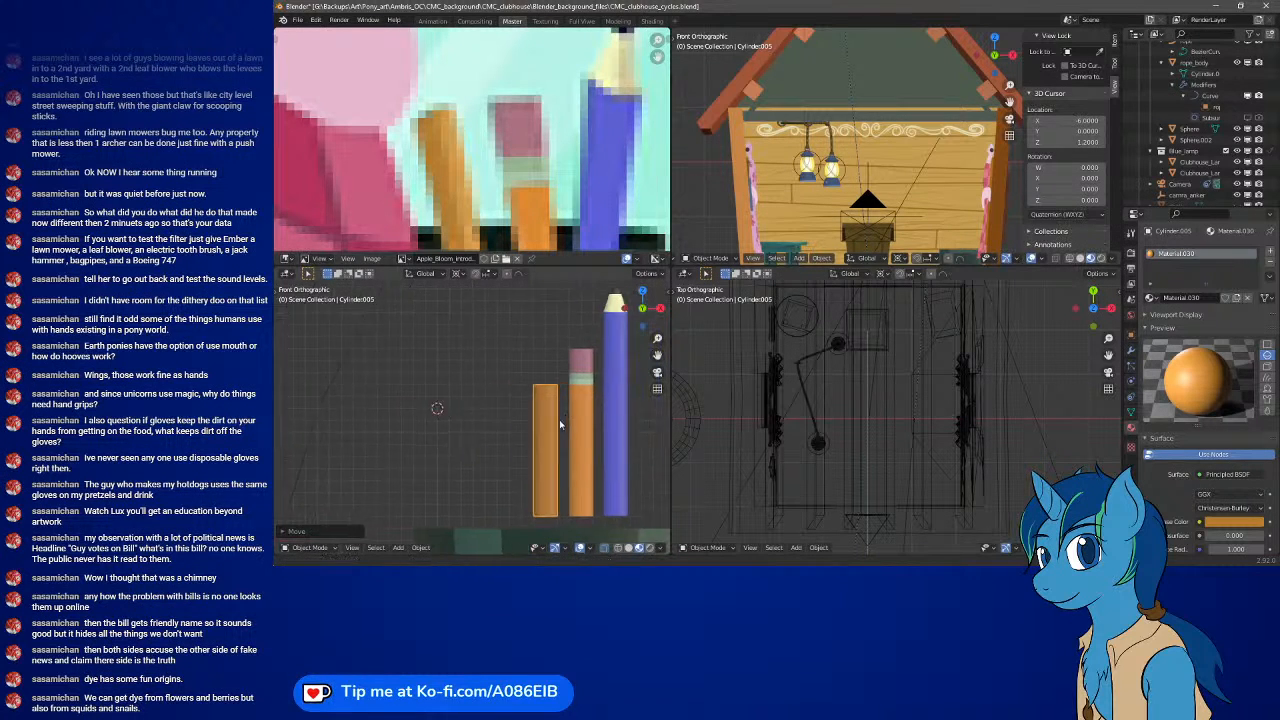
{"action": "scroll", "coordinate": [520, 410], "scroll_direction": "up", "scroll_amount": 2}
{"action": "scroll", "coordinate": [484, 398], "scroll_direction": "up", "scroll_amount": 1}
{"action": "key", "text": "Tab"}
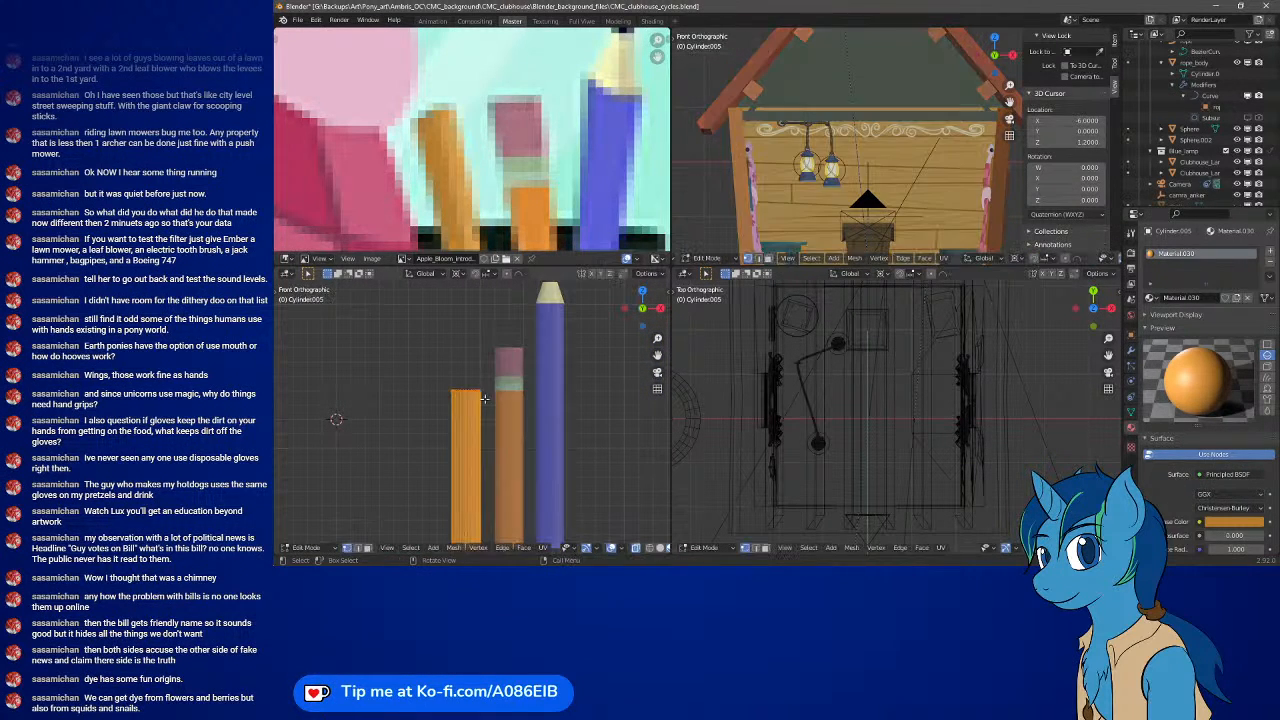
{"action": "left_click_drag", "start_coordinate": [432, 381], "coordinate": [498, 405]}
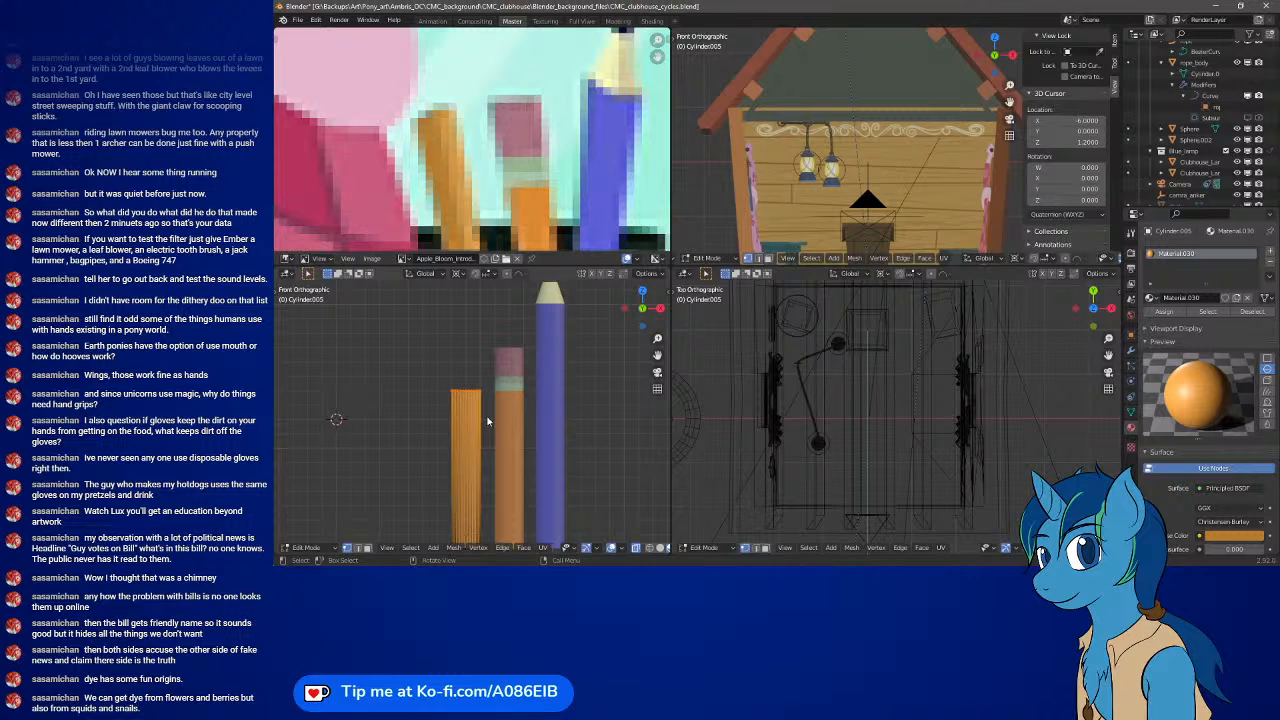
{"action": "key", "text": "g"}
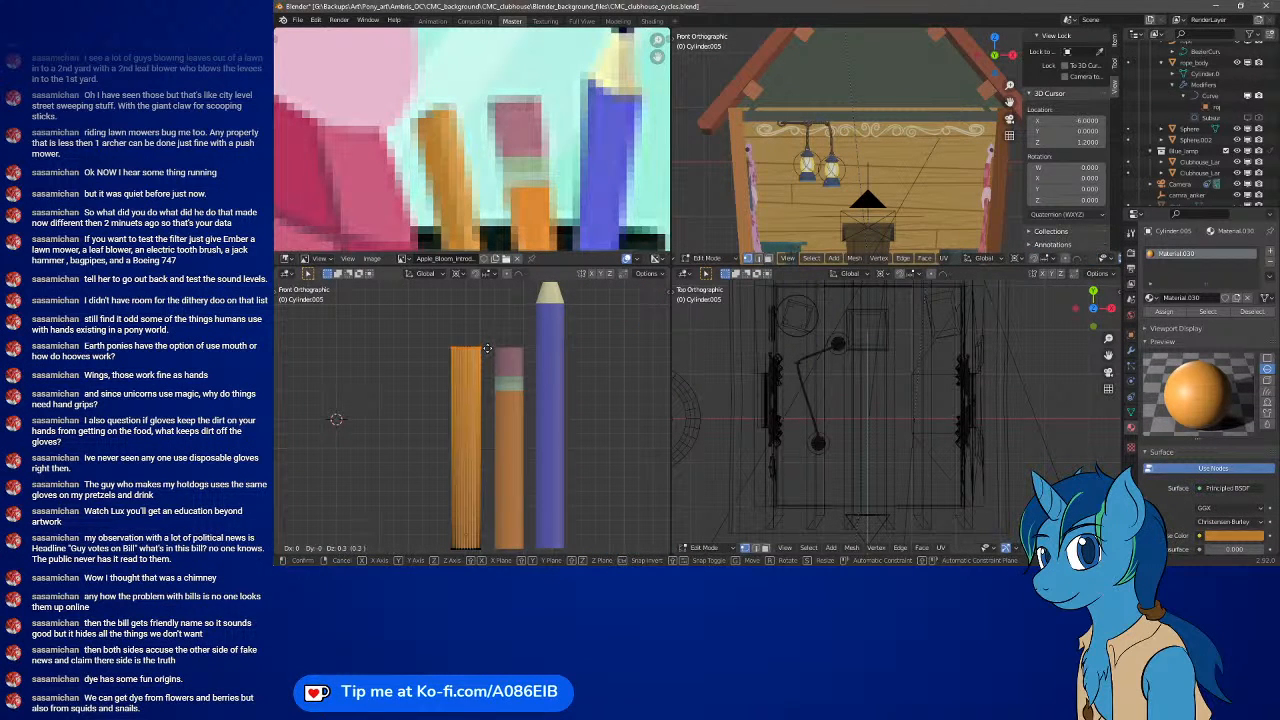
{"action": "left_click", "coordinate": [487, 348]}
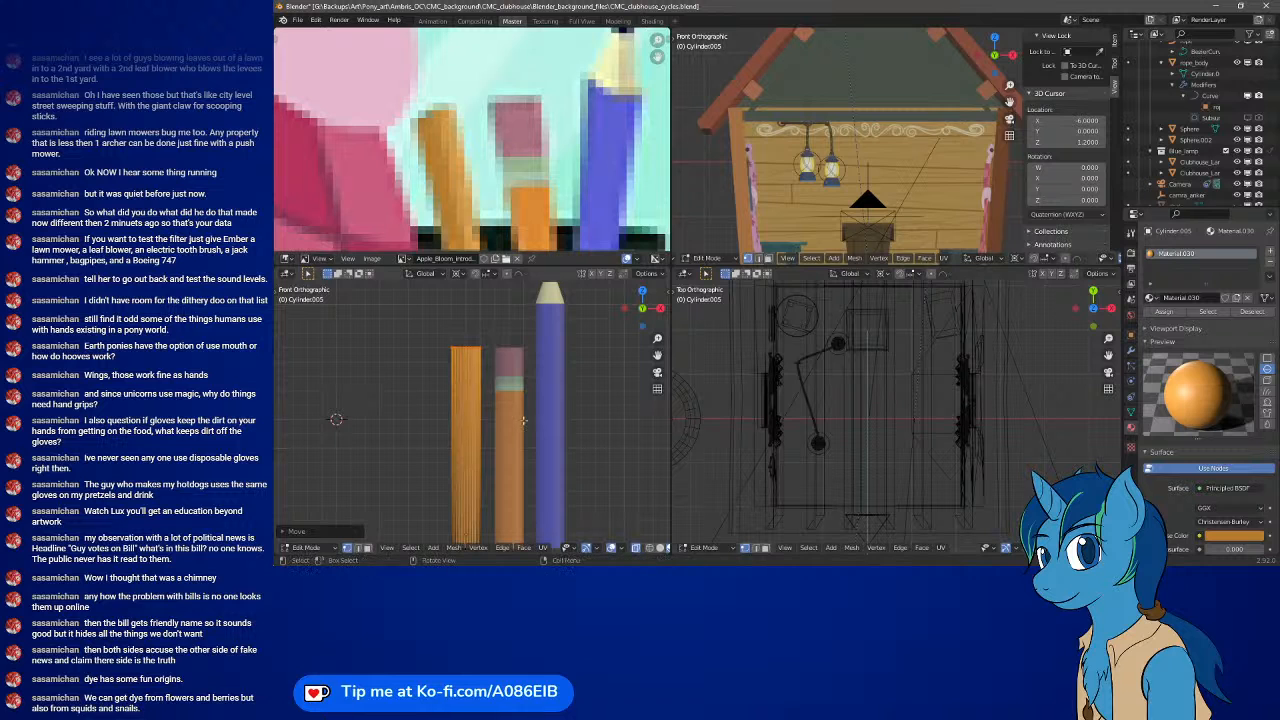
{"action": "key", "text": "Tab"}
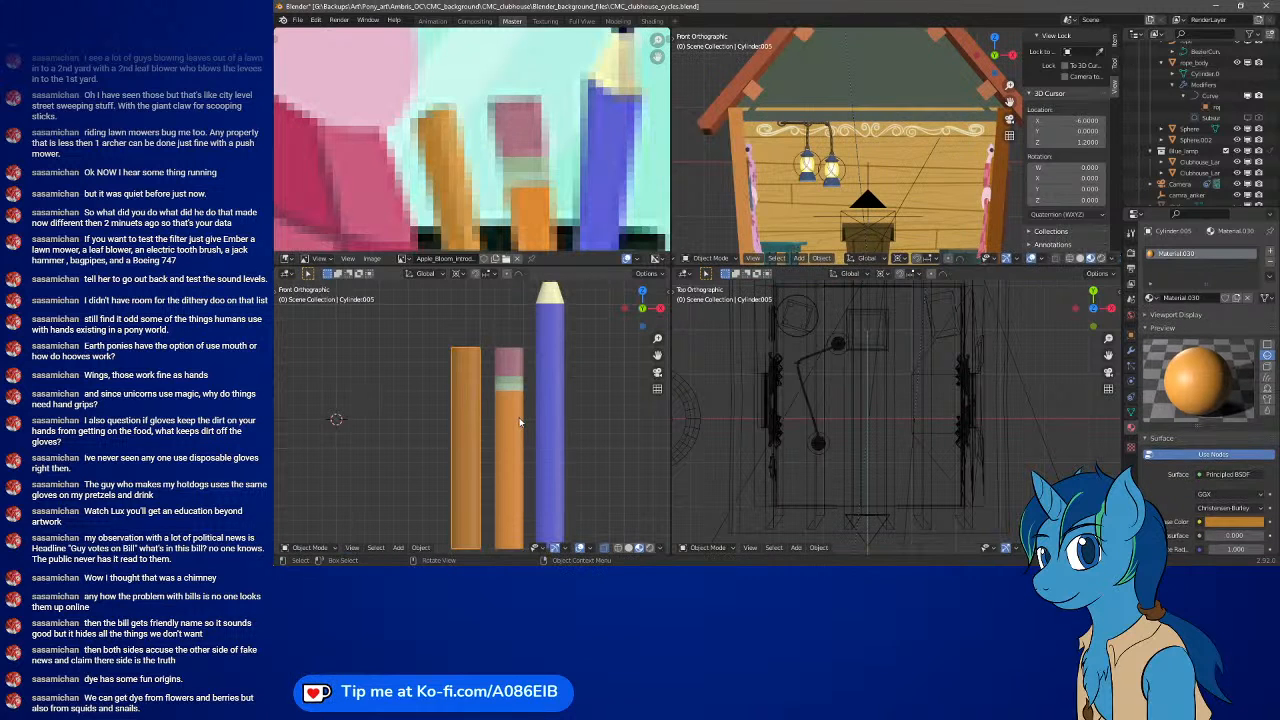
- Select all three pencils together, with the eraser-topped pencil as the active object
{"action": "scroll", "coordinate": [550, 420], "scroll_direction": "down", "scroll_amount": 3}
{"action": "scroll", "coordinate": [550, 420], "scroll_direction": "down", "scroll_amount": 2}
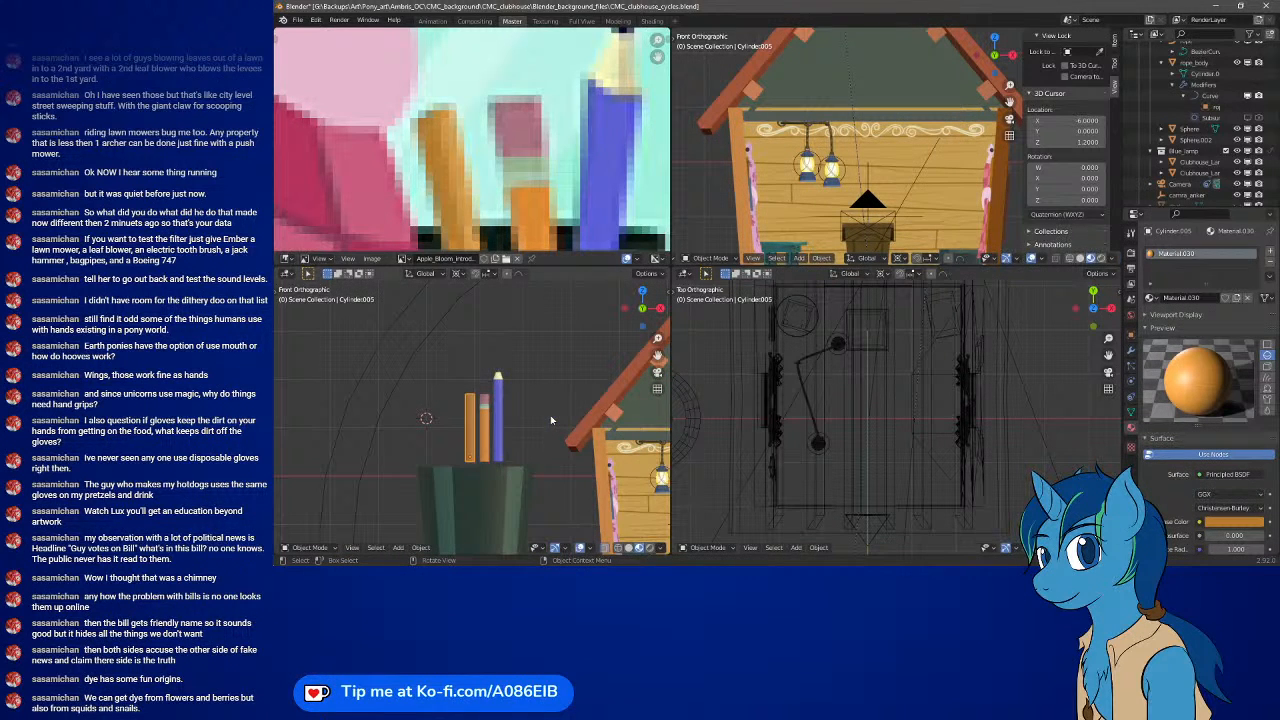
{"action": "left_click", "coordinate": [486, 425], "text": "shift"}
{"action": "left_click", "coordinate": [497, 425], "text": "shift"}
{"action": "left_click", "coordinate": [470, 424], "text": "shift"}
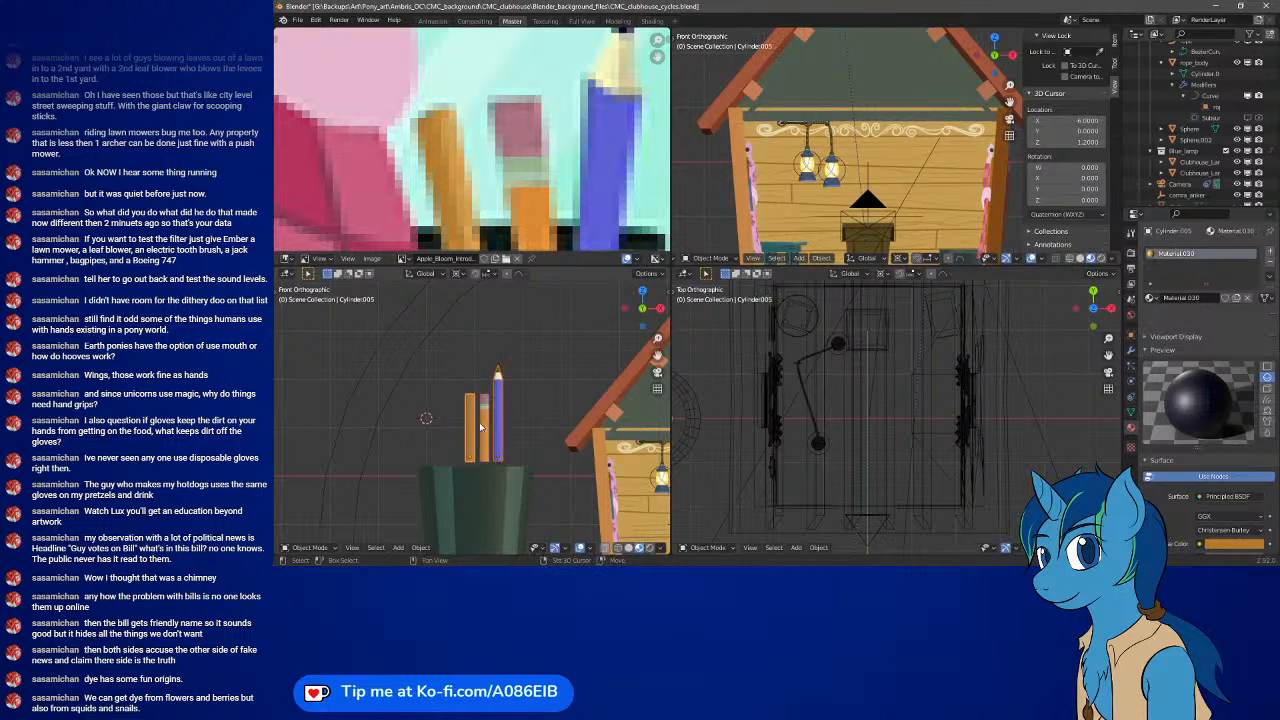
{"action": "left_click", "coordinate": [482, 426], "text": "shift"}
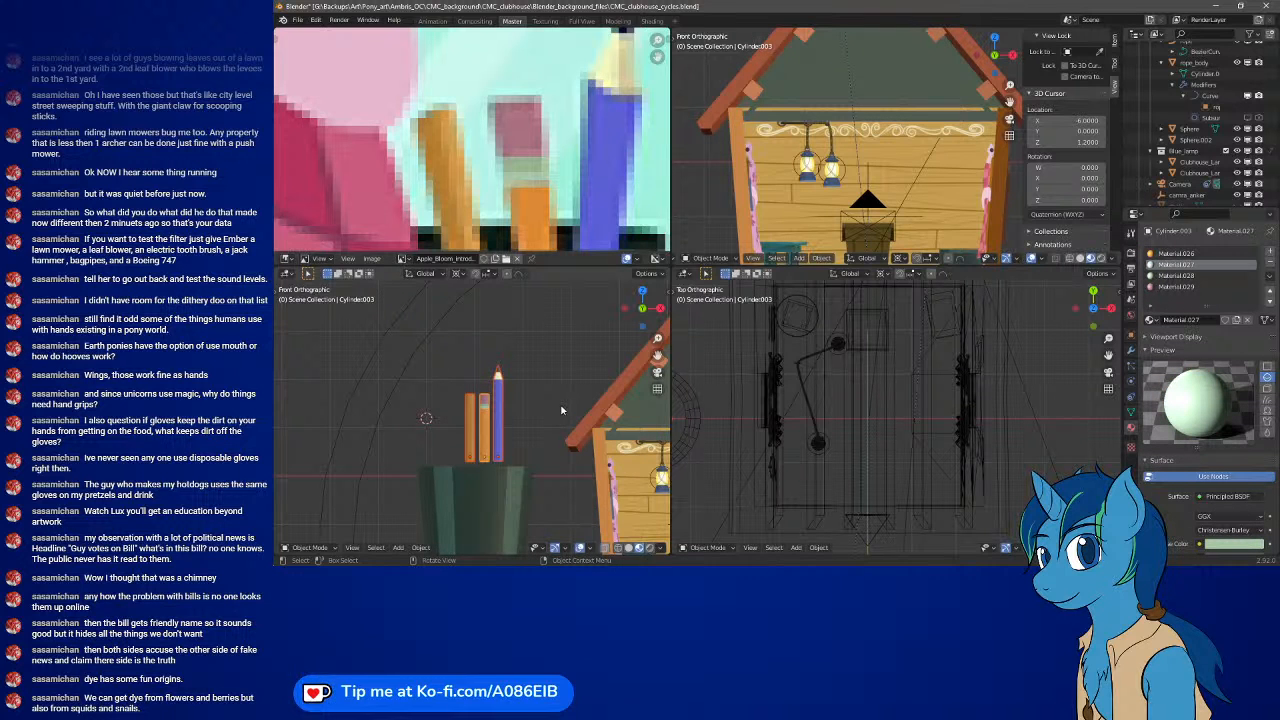
{"action": "scroll", "coordinate": [548, 445], "scroll_direction": "down", "scroll_amount": 2}
{"action": "scroll", "coordinate": [571, 204], "scroll_direction": "down", "scroll_amount": 3}
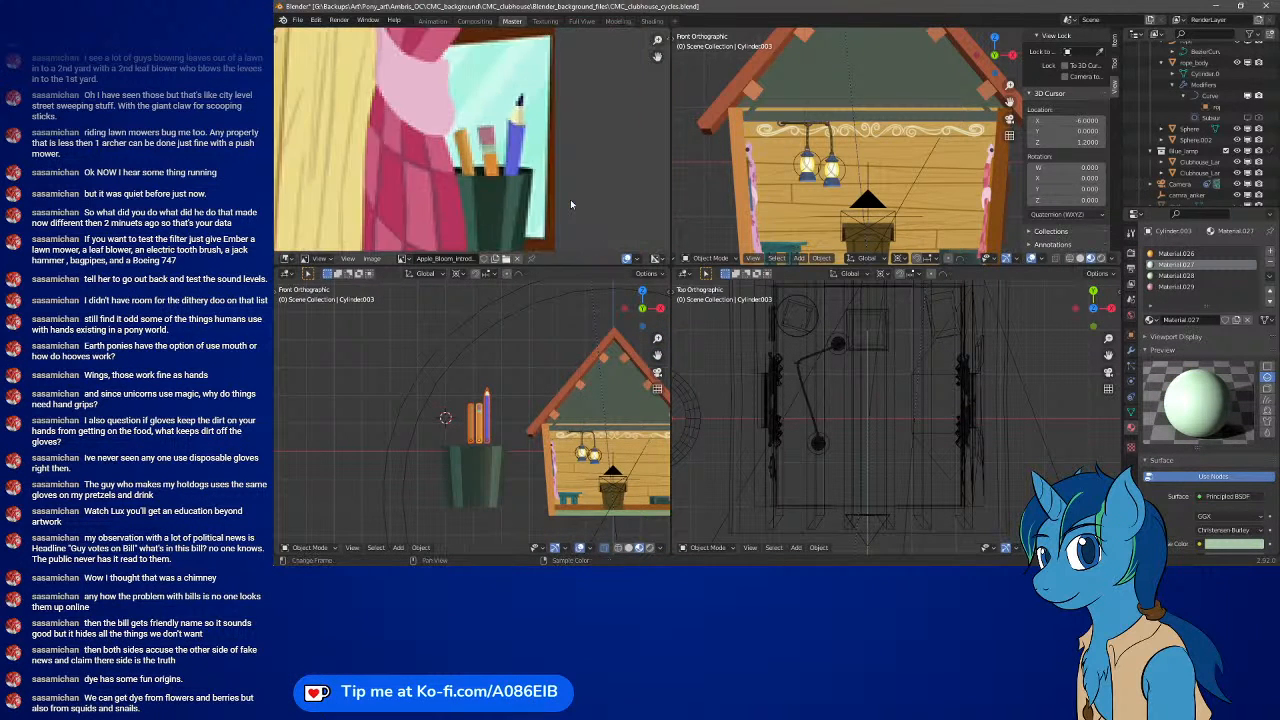
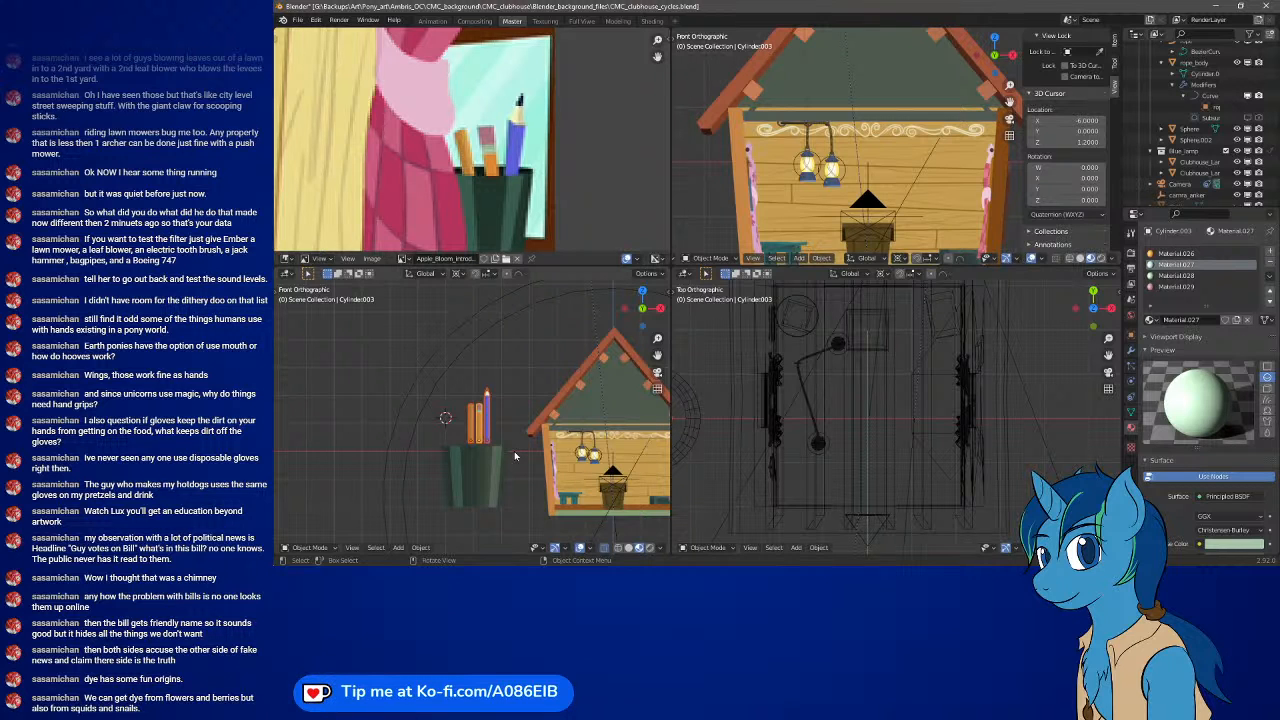
- Change the transform pivot point from 3D Cursor and scale the three pencils up together to about 1.5 times their size, keeping their bases level
{"action": "scroll", "coordinate": [500, 422], "scroll_direction": "up", "scroll_amount": 4}
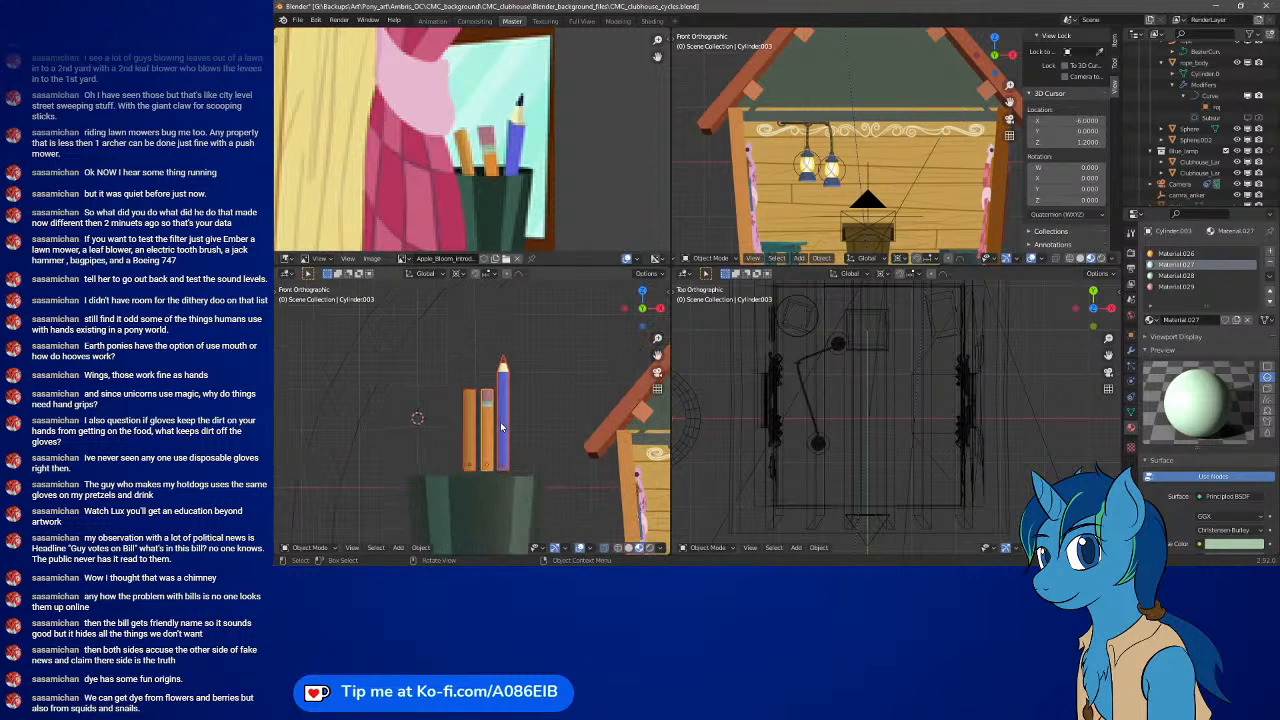
{"action": "key", "text": "s"}
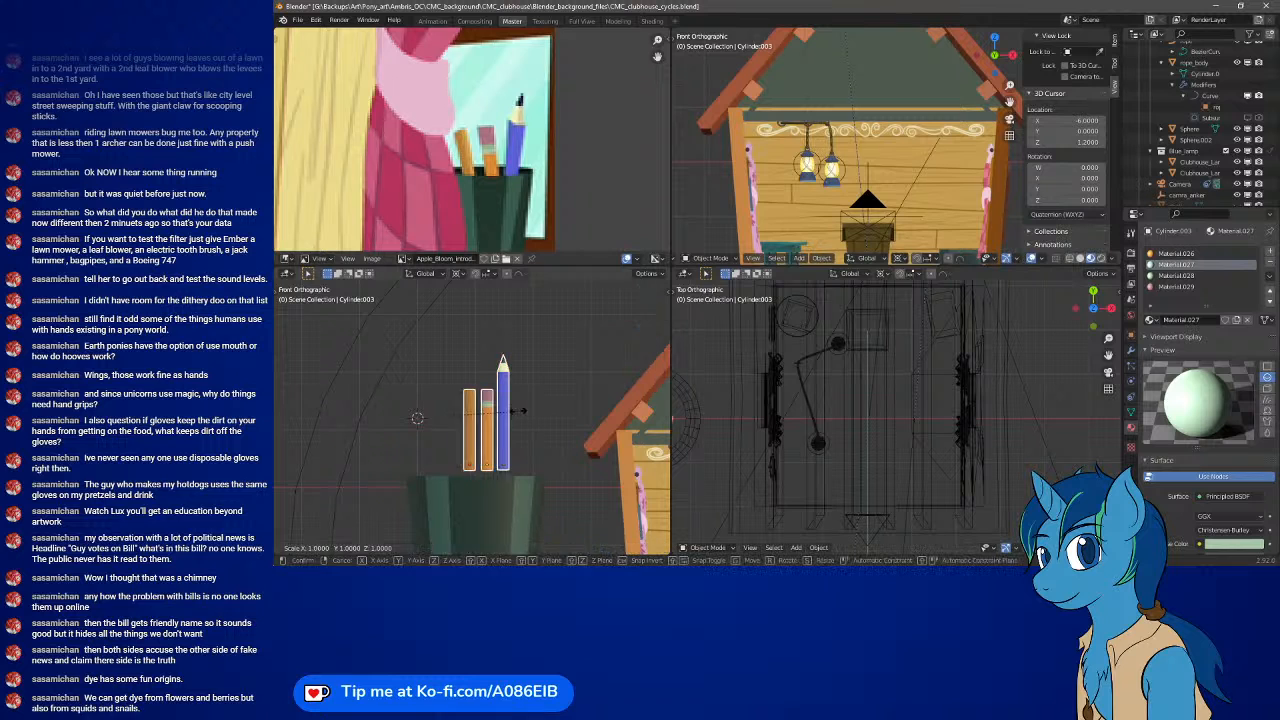
{"action": "right_click", "coordinate": [529, 413]}
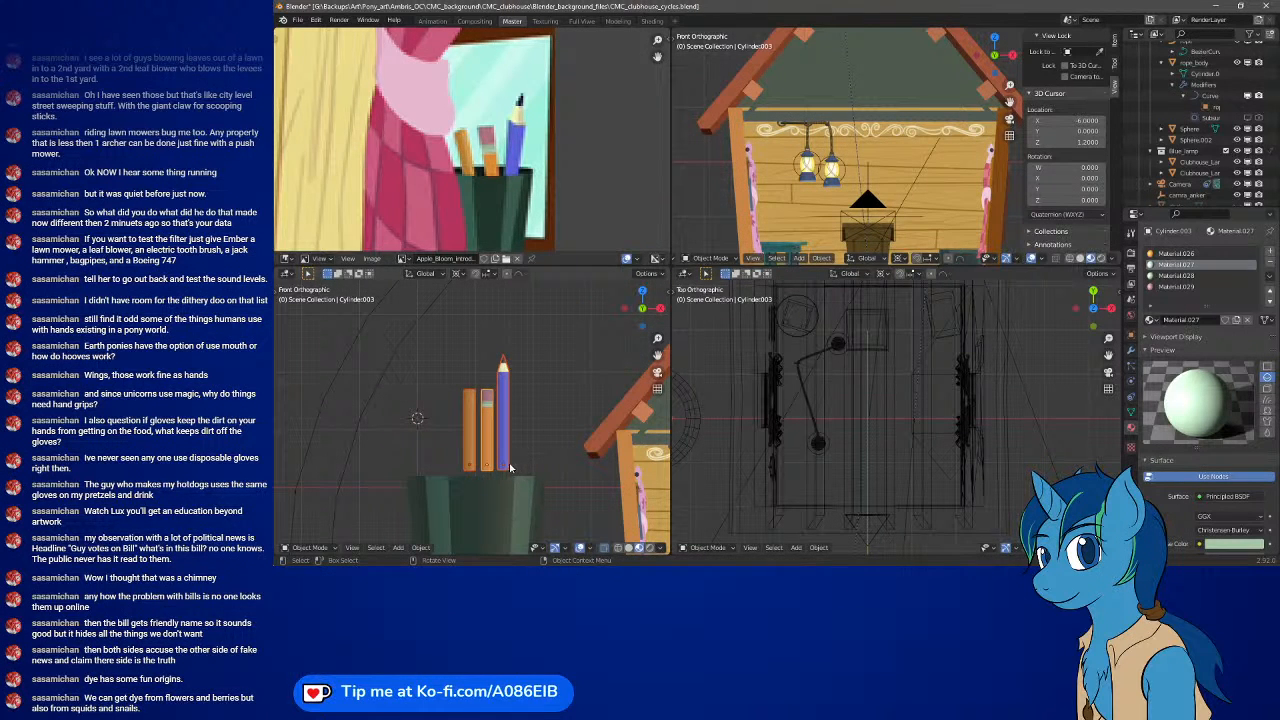
{"action": "left_click", "coordinate": [459, 273]}
{"action": "left_click", "coordinate": [523, 337]}
{"action": "key", "text": "s"}
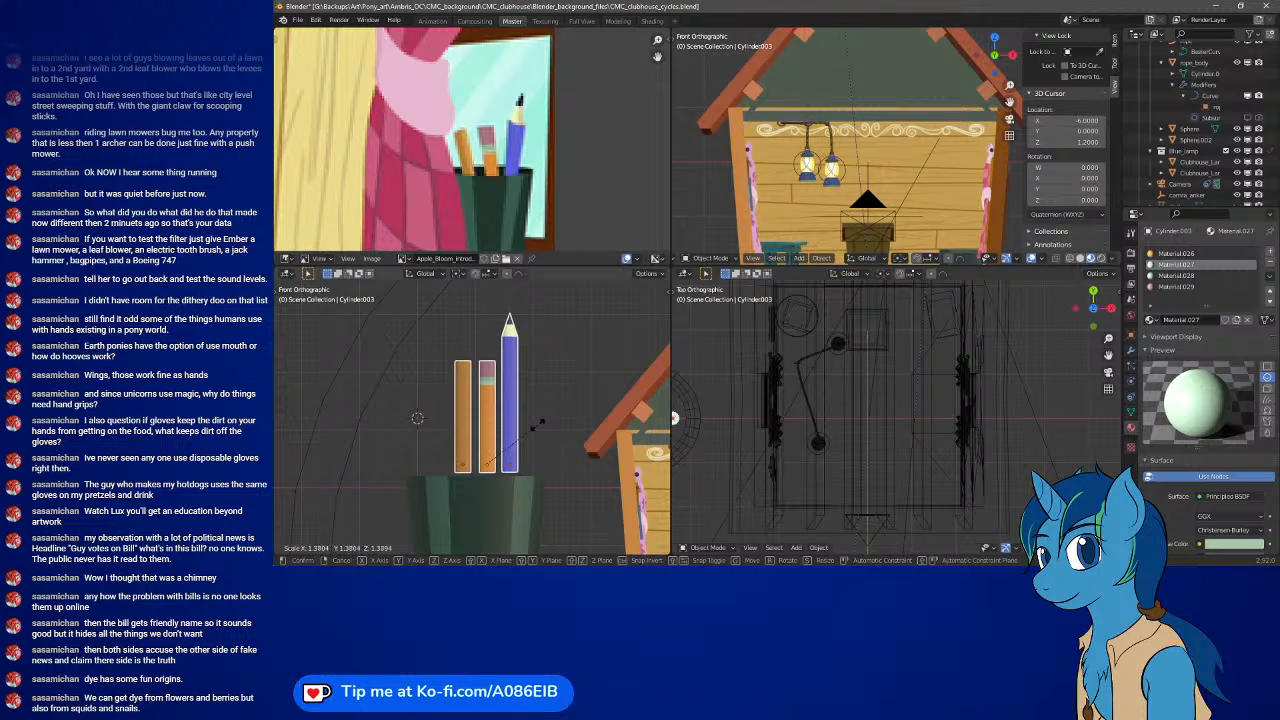
{"action": "key", "text": "Escape"}
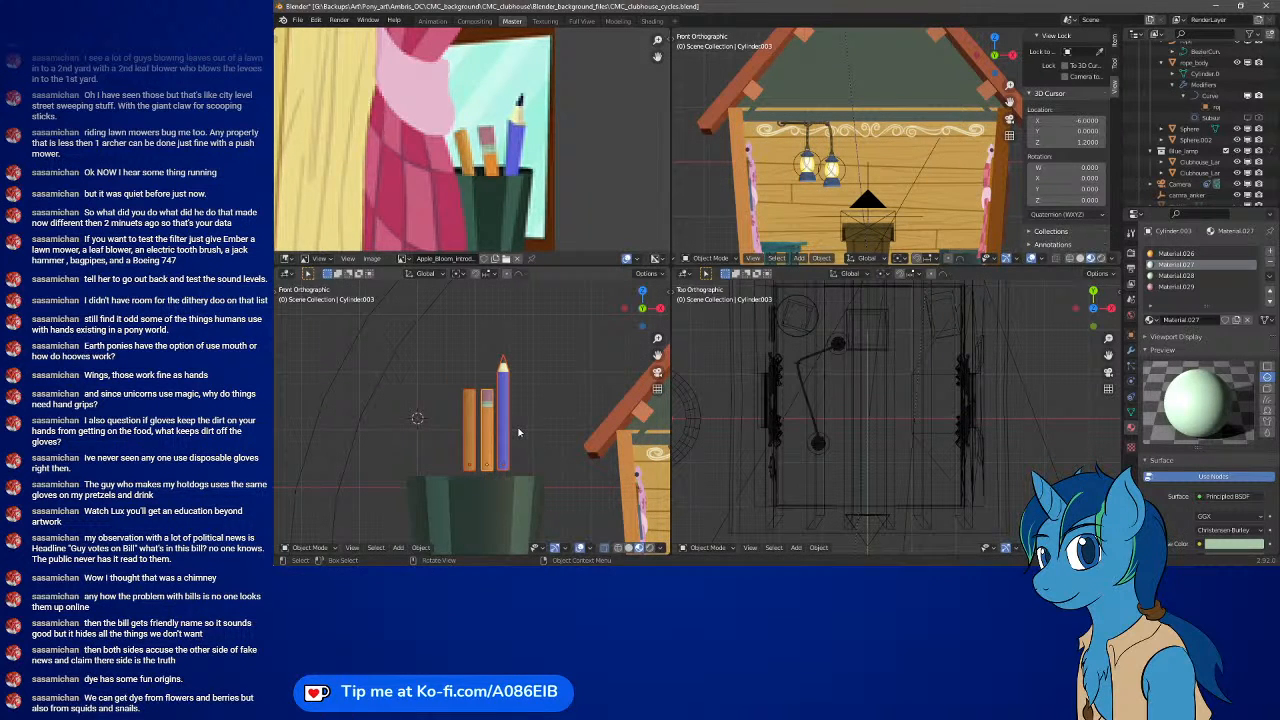
{"action": "key", "text": "s"}
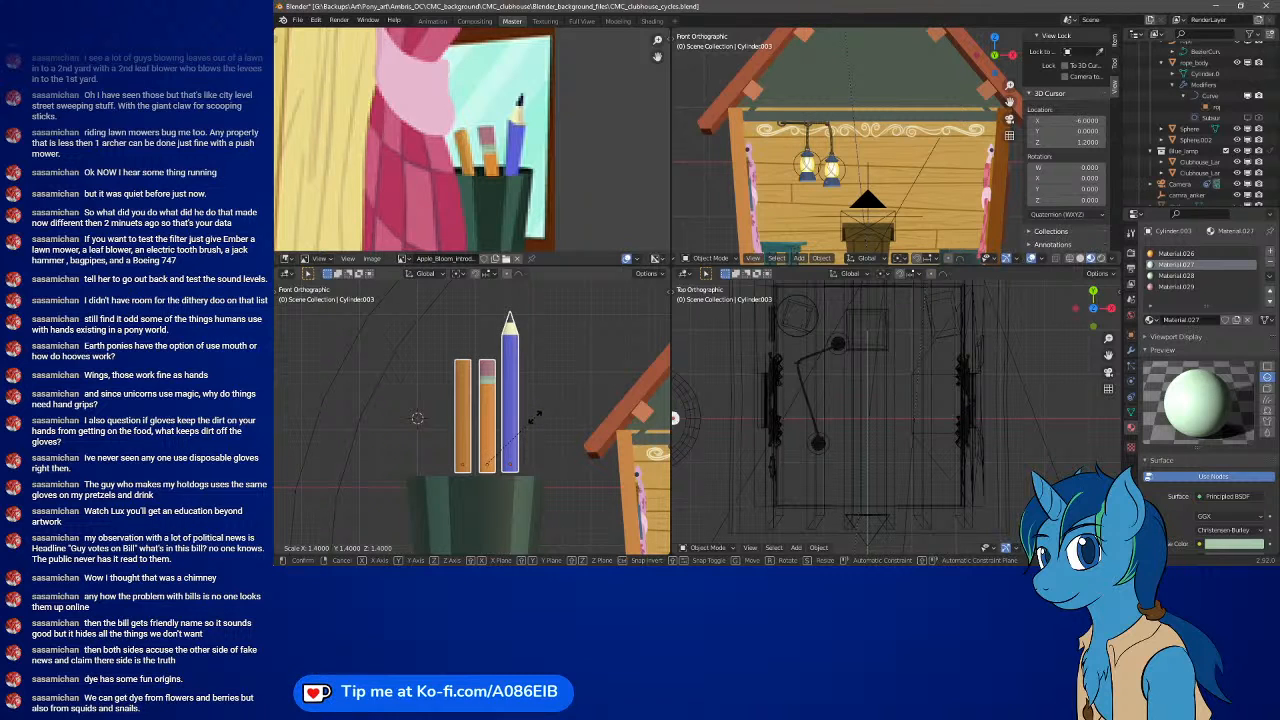
{"action": "left_click", "coordinate": [536, 417]}
- Switch the front view to wireframe and lower the three pencils about 2.1 so they stand inside the cup
{"action": "scroll", "coordinate": [540, 419], "scroll_direction": "down", "scroll_amount": 5}
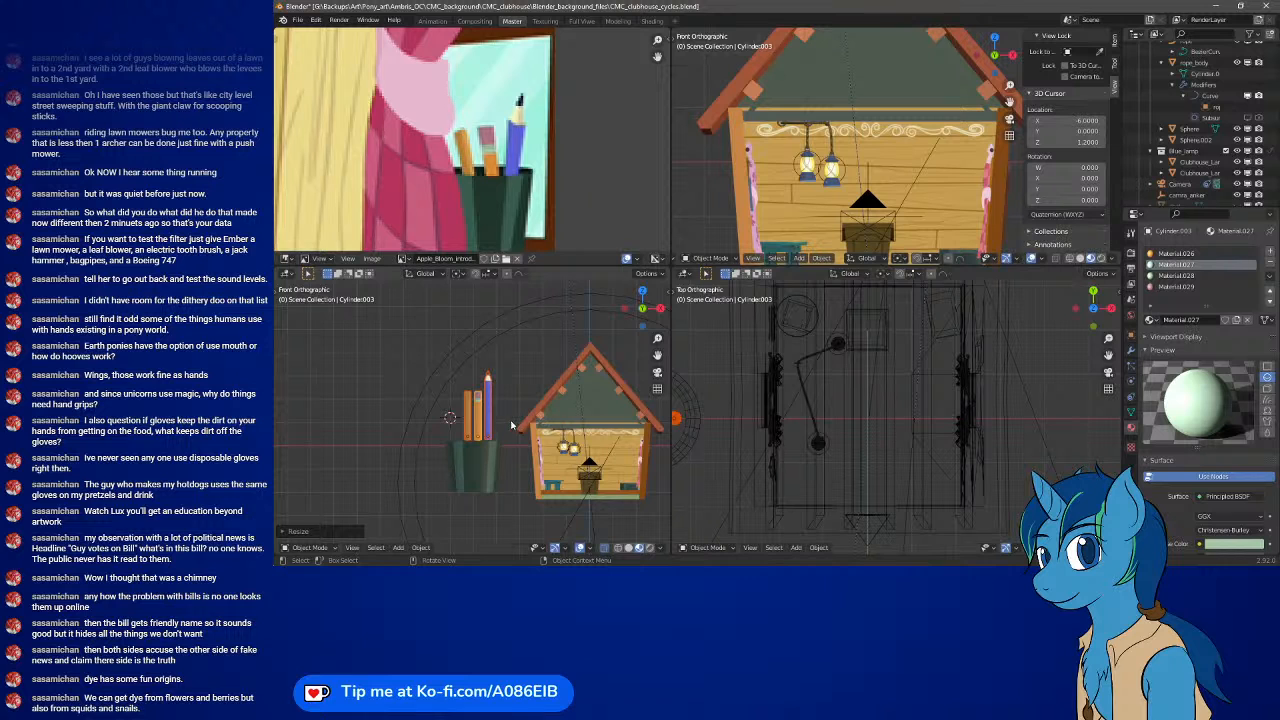
{"action": "scroll", "coordinate": [511, 425], "scroll_direction": "up", "scroll_amount": 6}
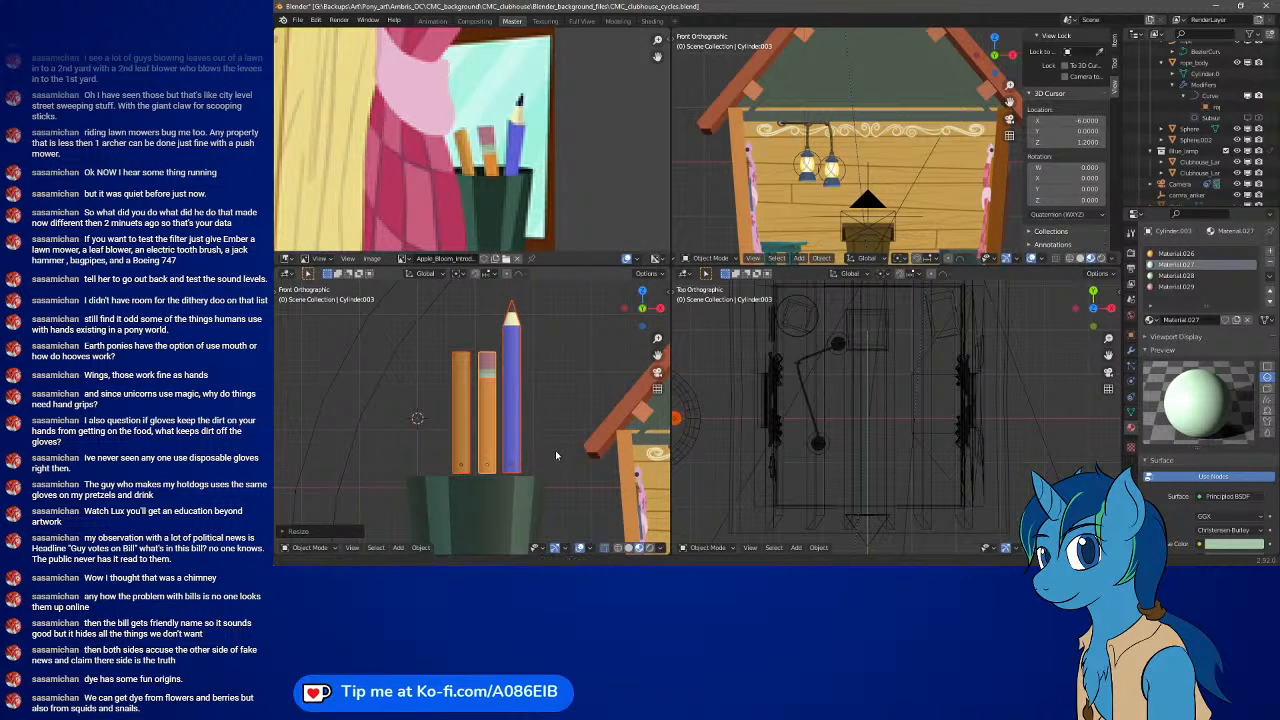
{"action": "scroll", "coordinate": [556, 452], "scroll_direction": "up", "scroll_amount": 3}
{"action": "scroll", "coordinate": [556, 452], "scroll_direction": "down", "scroll_amount": 4}
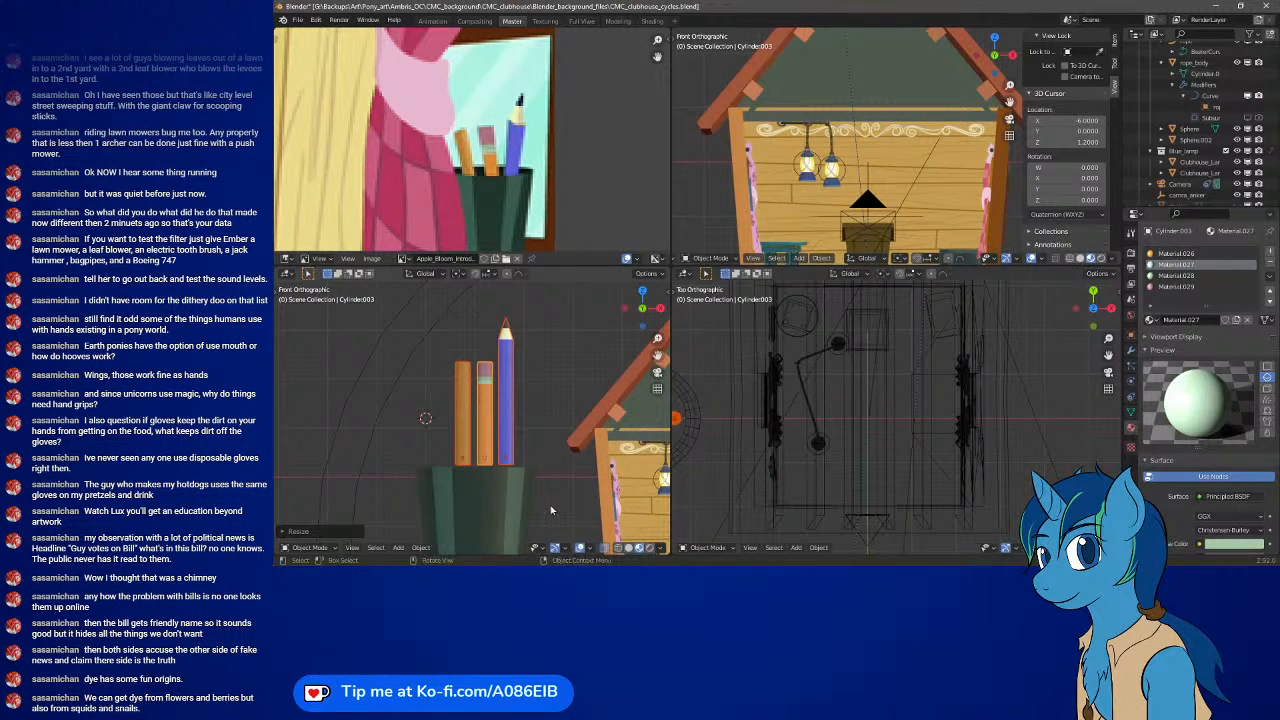
{"action": "scroll", "coordinate": [551, 511], "scroll_direction": "up", "scroll_amount": 3}
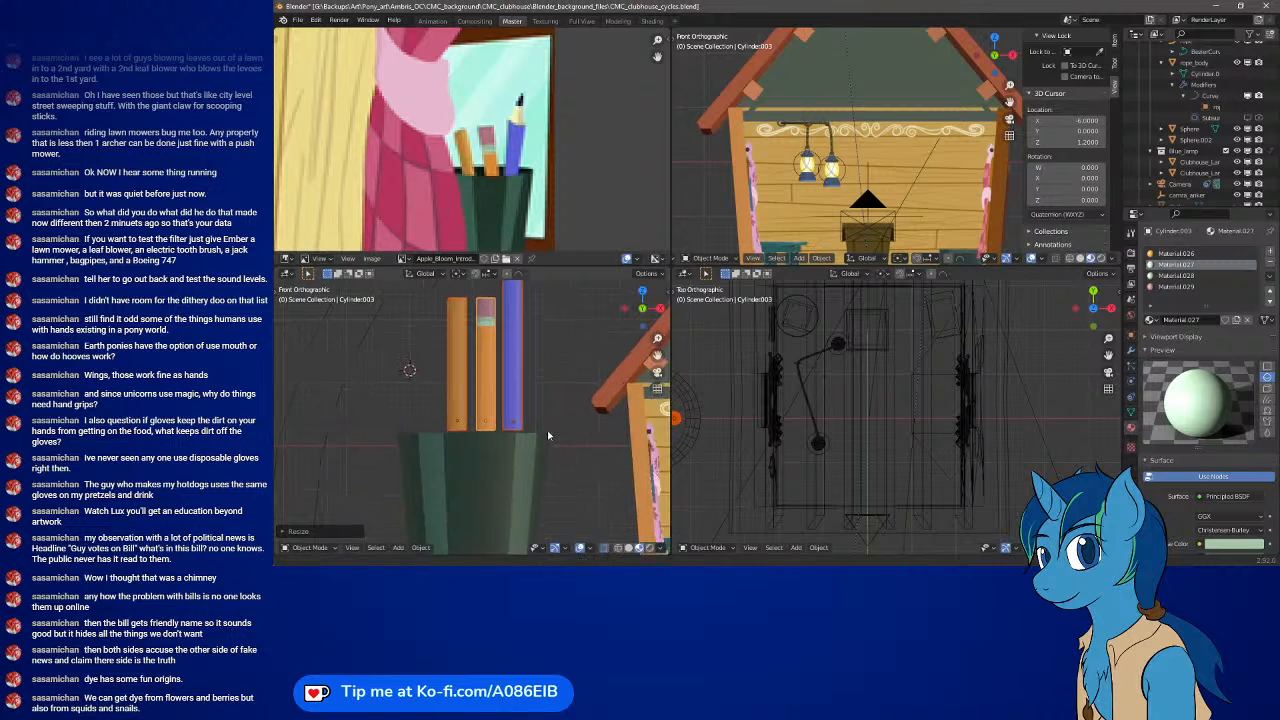
{"action": "scroll", "coordinate": [547, 435], "scroll_direction": "down", "scroll_amount": 3}
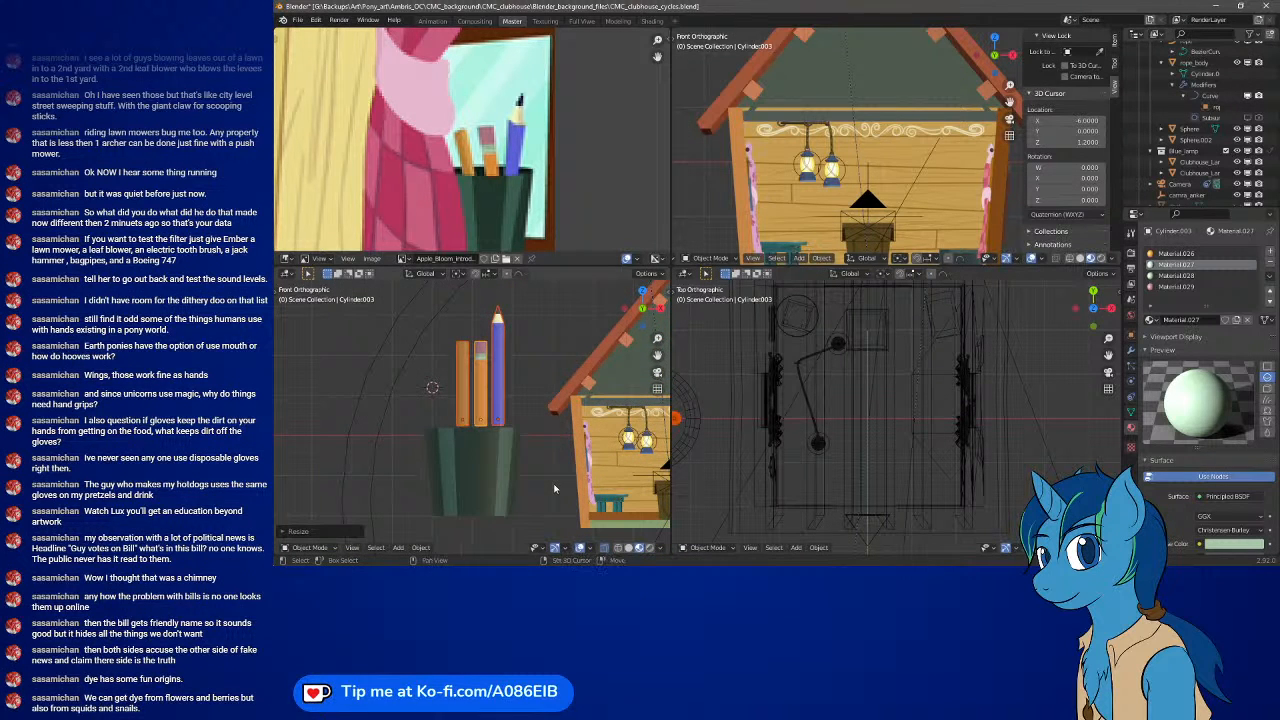
{"action": "middle_click_drag", "start_coordinate": [554, 485], "coordinate": [530, 399], "text": "shift"}
{"action": "middle_click_drag", "start_coordinate": [513, 353], "coordinate": [499, 412], "text": "shift"}
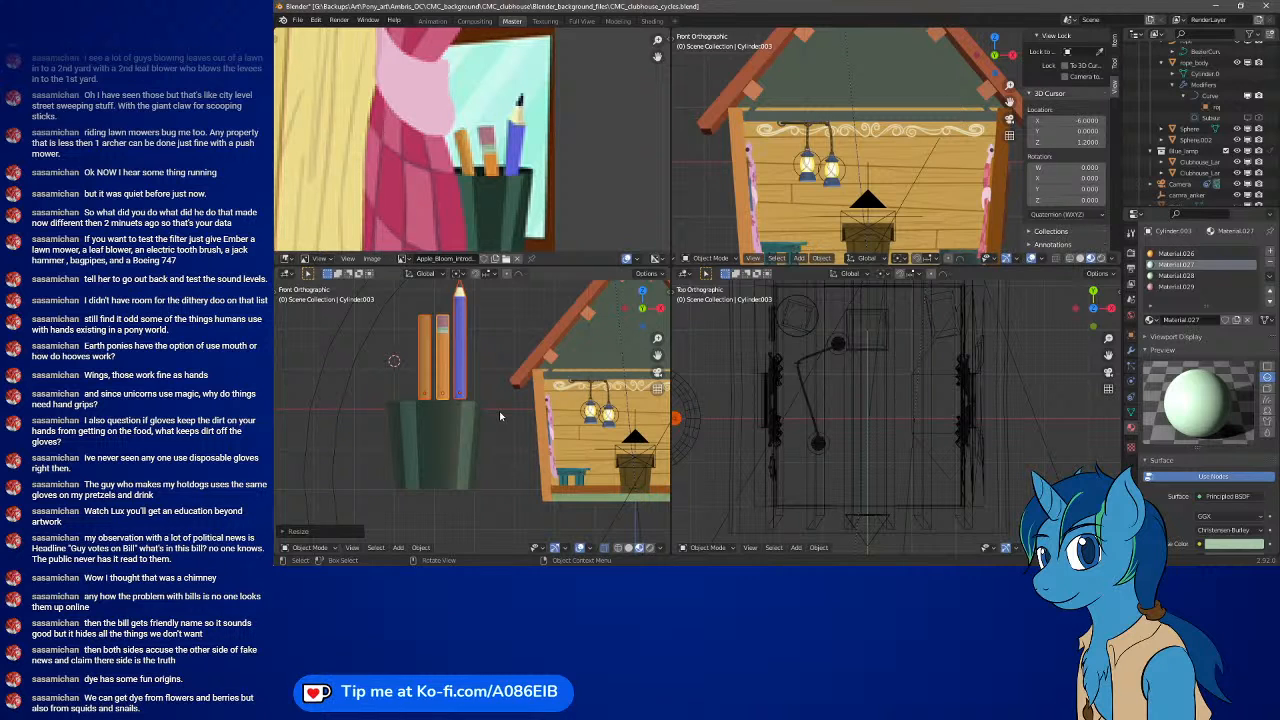
{"action": "key", "text": "z"}
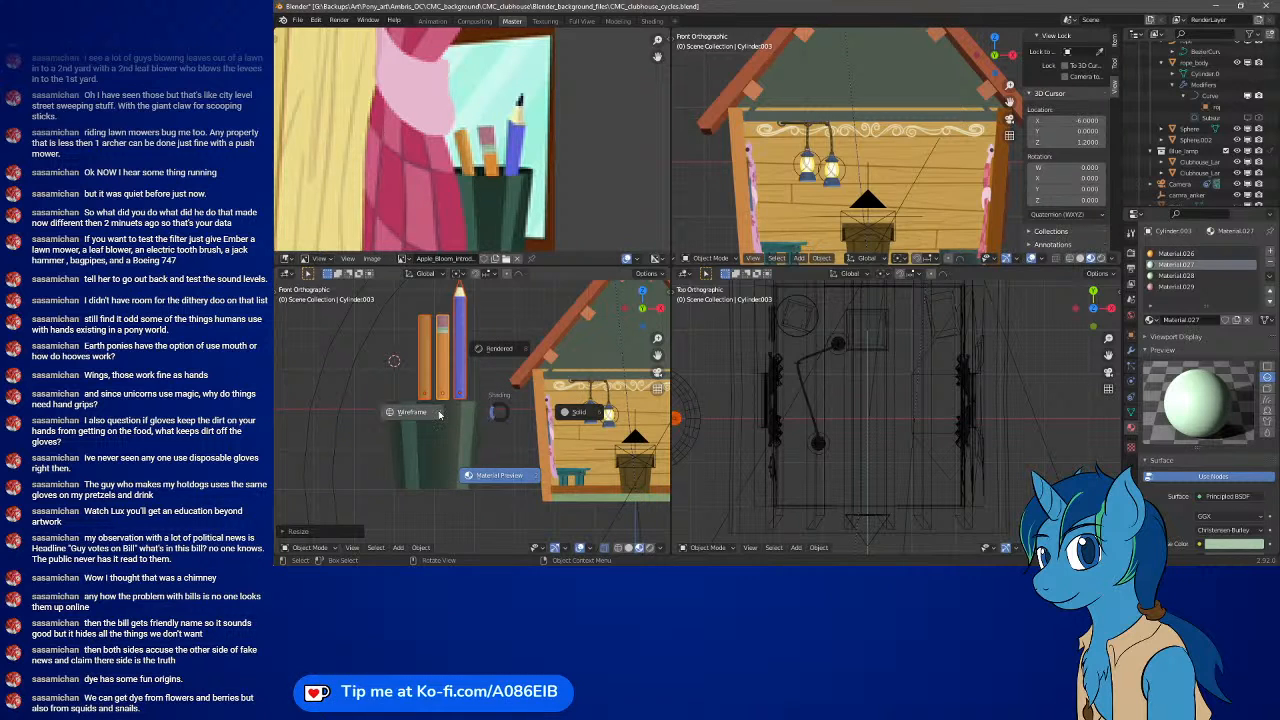
{"action": "left_click", "coordinate": [438, 414]}
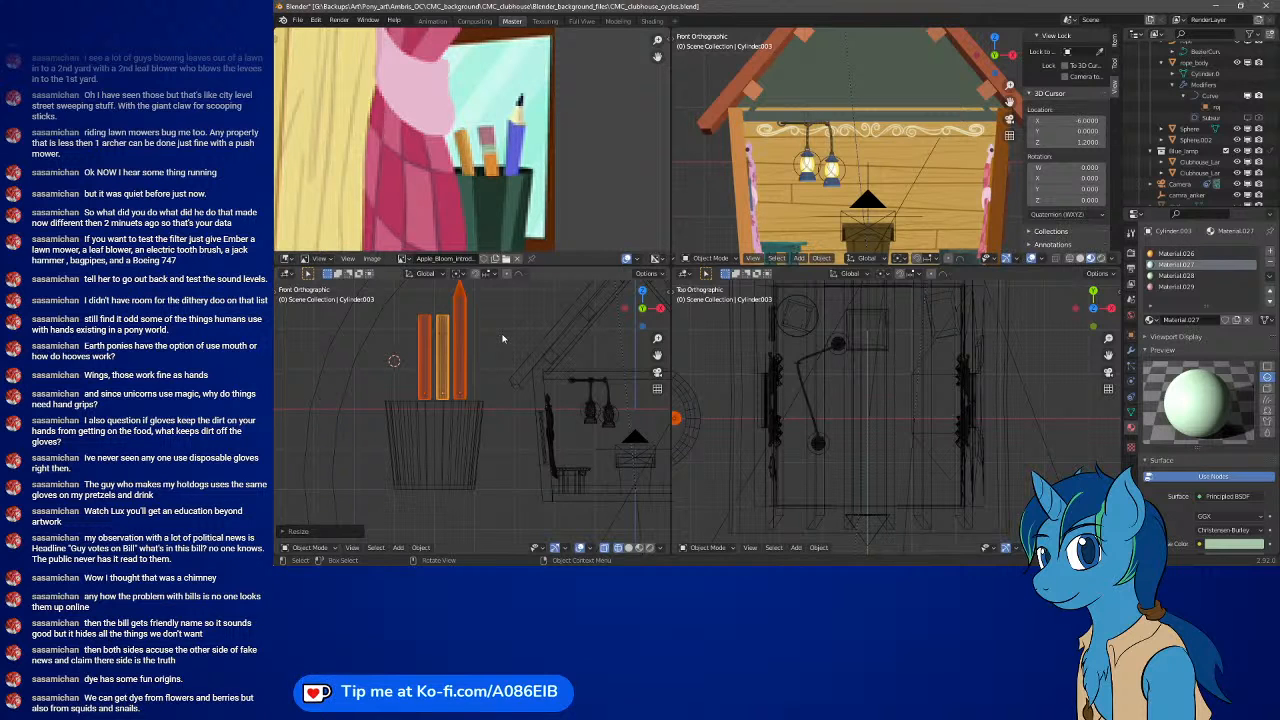
{"action": "key", "text": "g"}
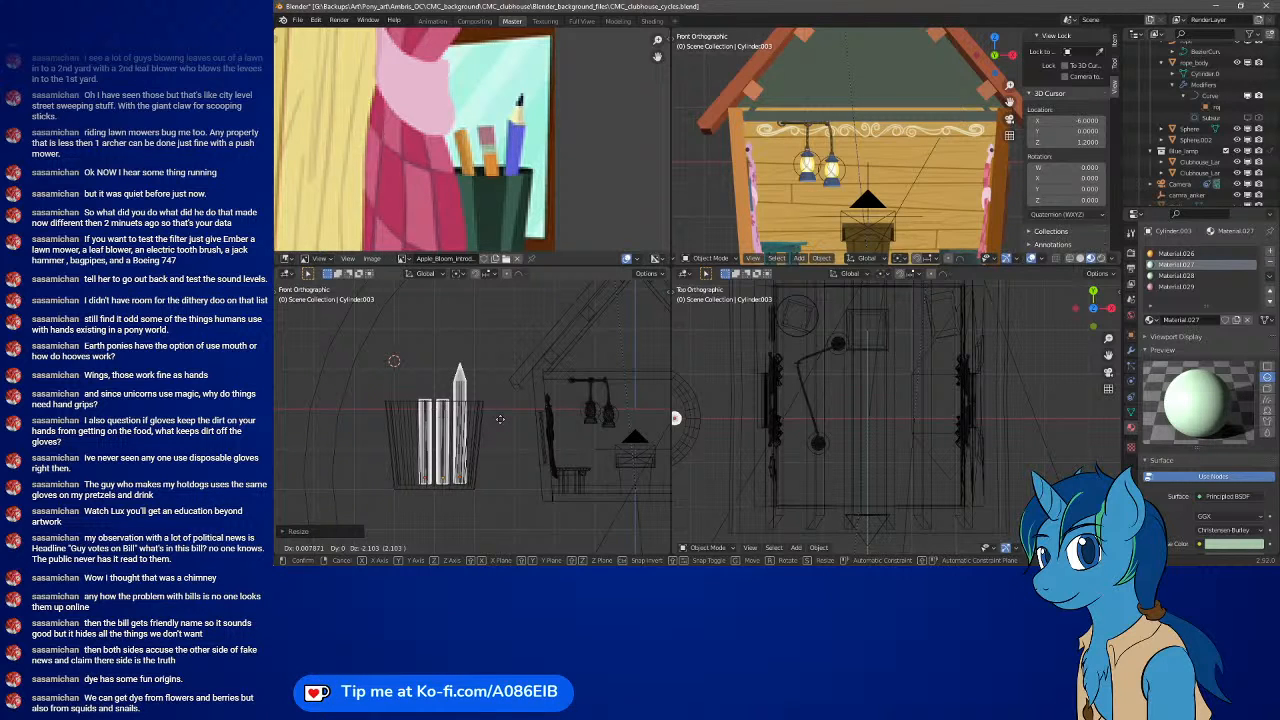
{"action": "left_click", "coordinate": [500, 419]}
- In Edit Mode, raise the top ends of all three pencils 0.625 along Z, and return to Object Mode
{"action": "scroll", "coordinate": [479, 413], "scroll_direction": "up", "scroll_amount": 3}
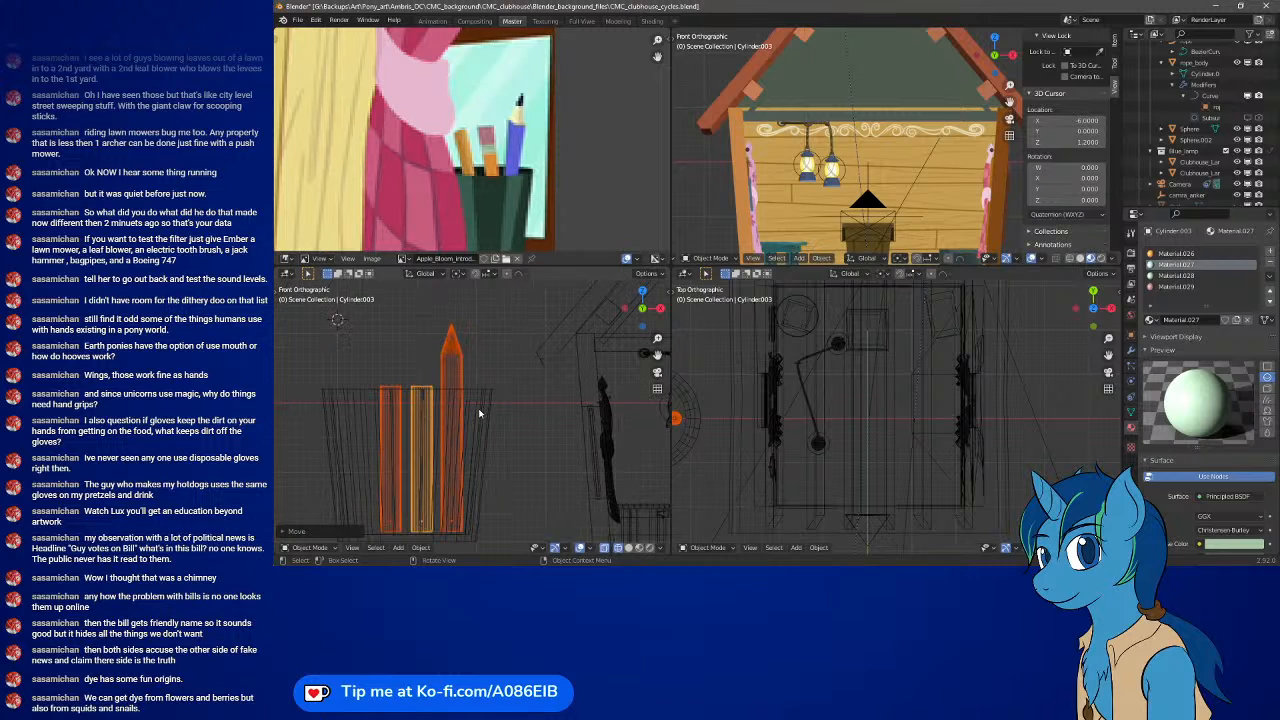
{"action": "key", "text": "Tab"}
{"action": "left_click_drag", "start_coordinate": [362, 320], "coordinate": [492, 434]}
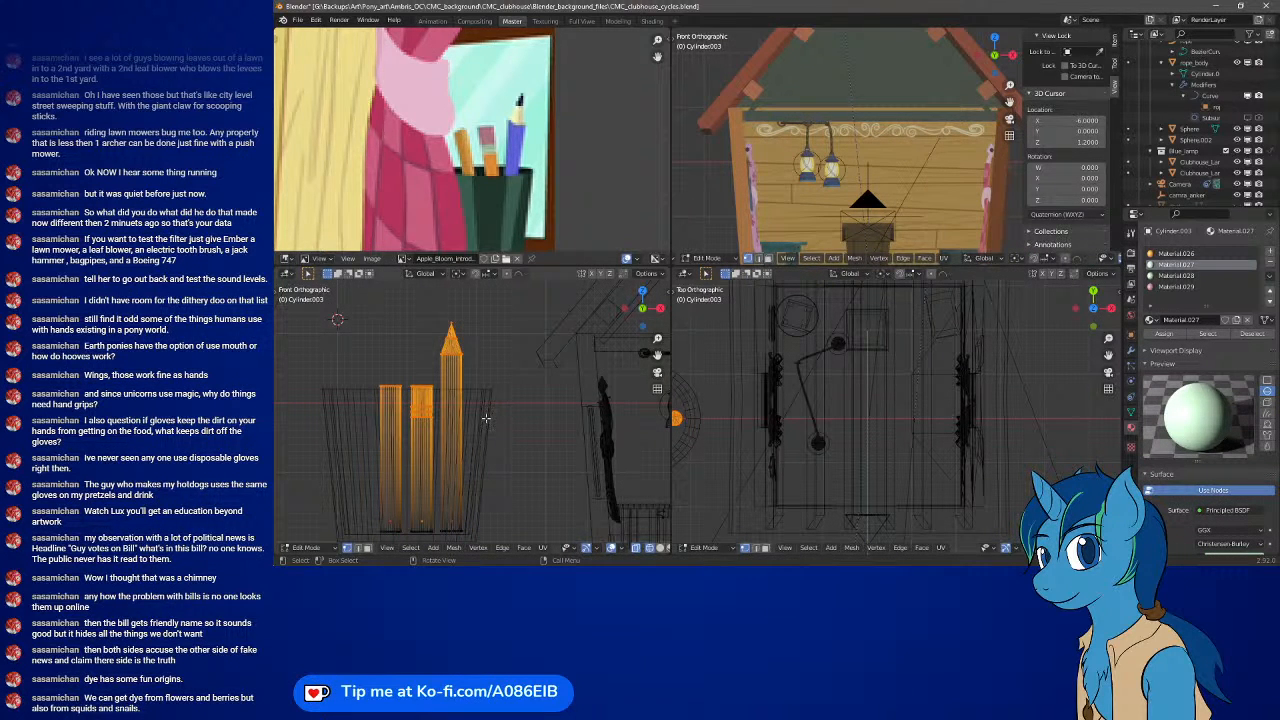
{"action": "key", "text": "g"}
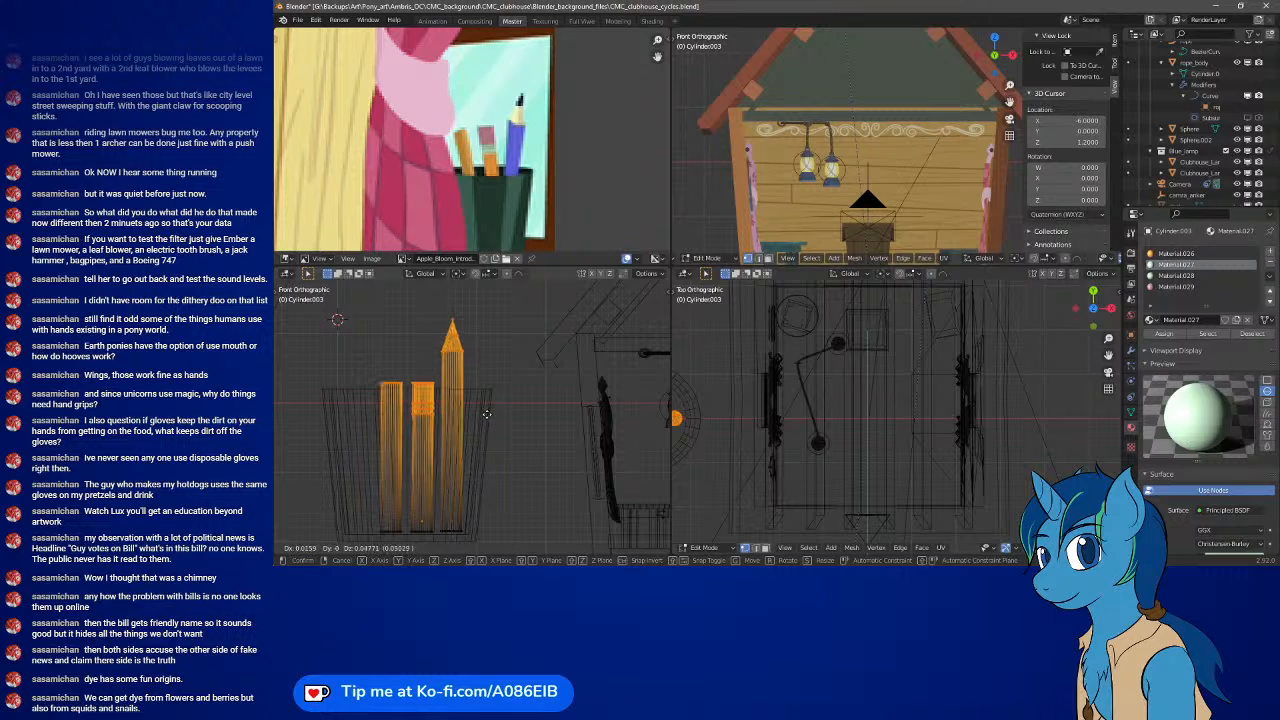
{"action": "key", "text": "z"}
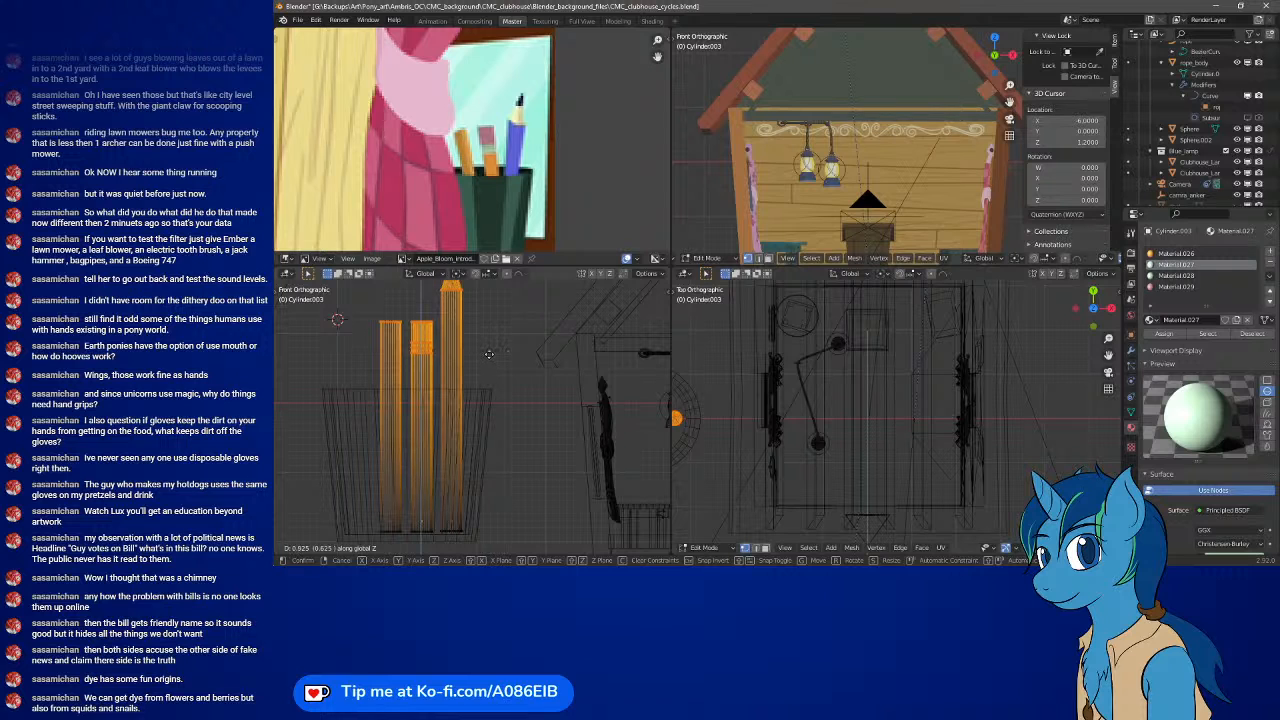
{"action": "left_click", "coordinate": [489, 354]}
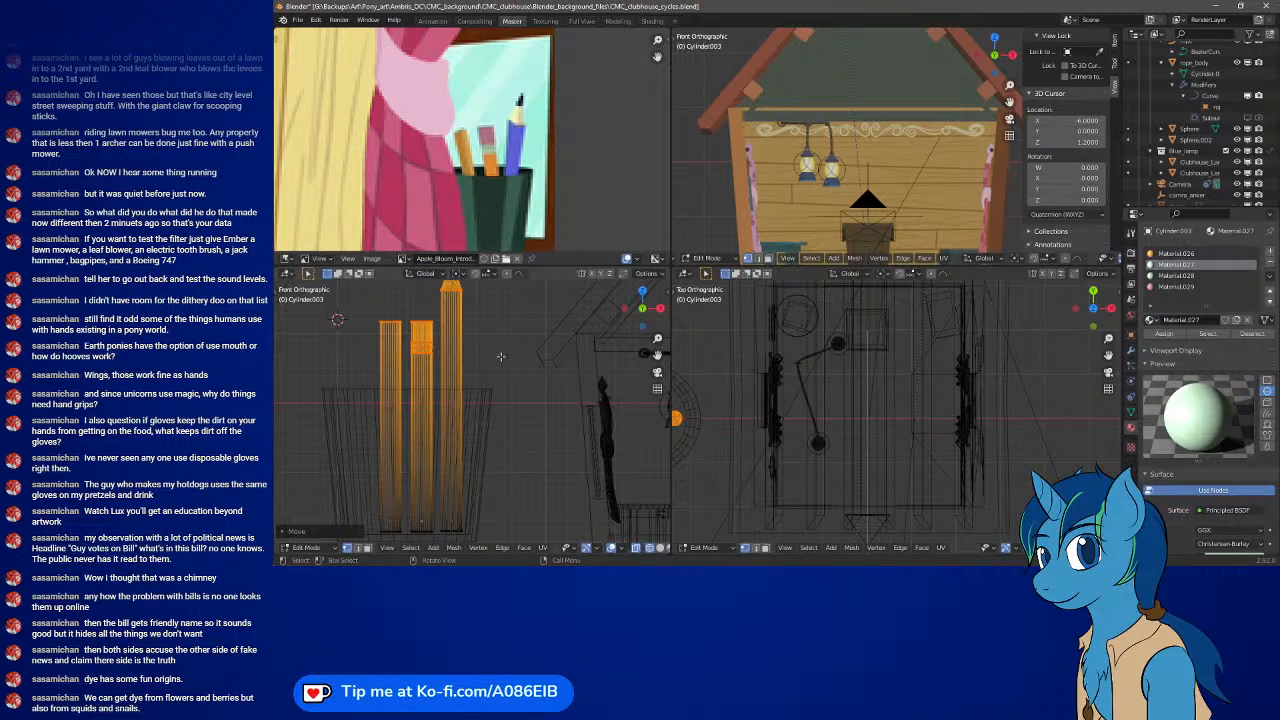
{"action": "key", "text": "Tab"}
- In the top view, move the plain orange pencil back and slightly outward toward the cup's rear rim
{"action": "middle_click_drag", "start_coordinate": [511, 367], "coordinate": [496, 403]}
{"action": "scroll", "coordinate": [505, 385], "scroll_direction": "down", "scroll_amount": 3}
{"action": "key", "text": "KP_1"}
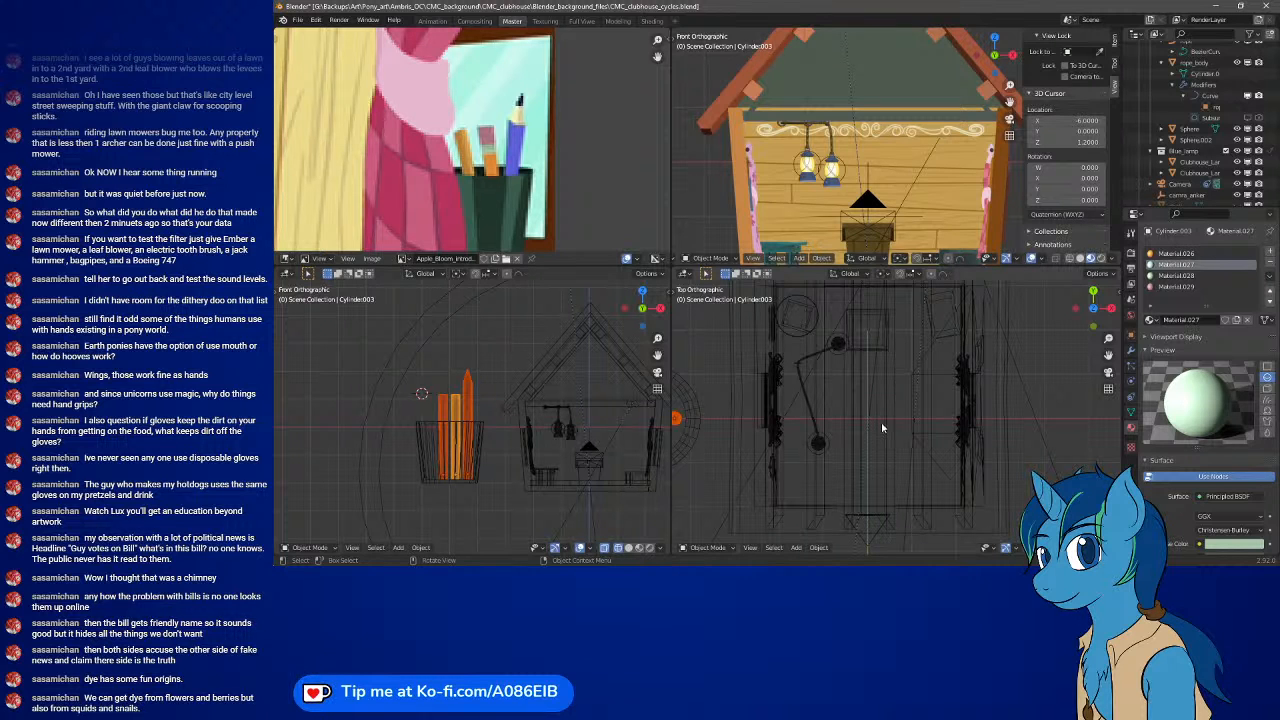
{"action": "mouse_move", "coordinate": [740, 430]}
{"action": "middle_mouse_down", "text": "shift"}
{"action": "mouse_move", "coordinate": [863, 430]}
{"action": "mouse_move", "coordinate": [899, 451]}
{"action": "middle_mouse_up", "text": "shift"}
{"action": "scroll", "coordinate": [812, 438], "scroll_direction": "up", "scroll_amount": 2}
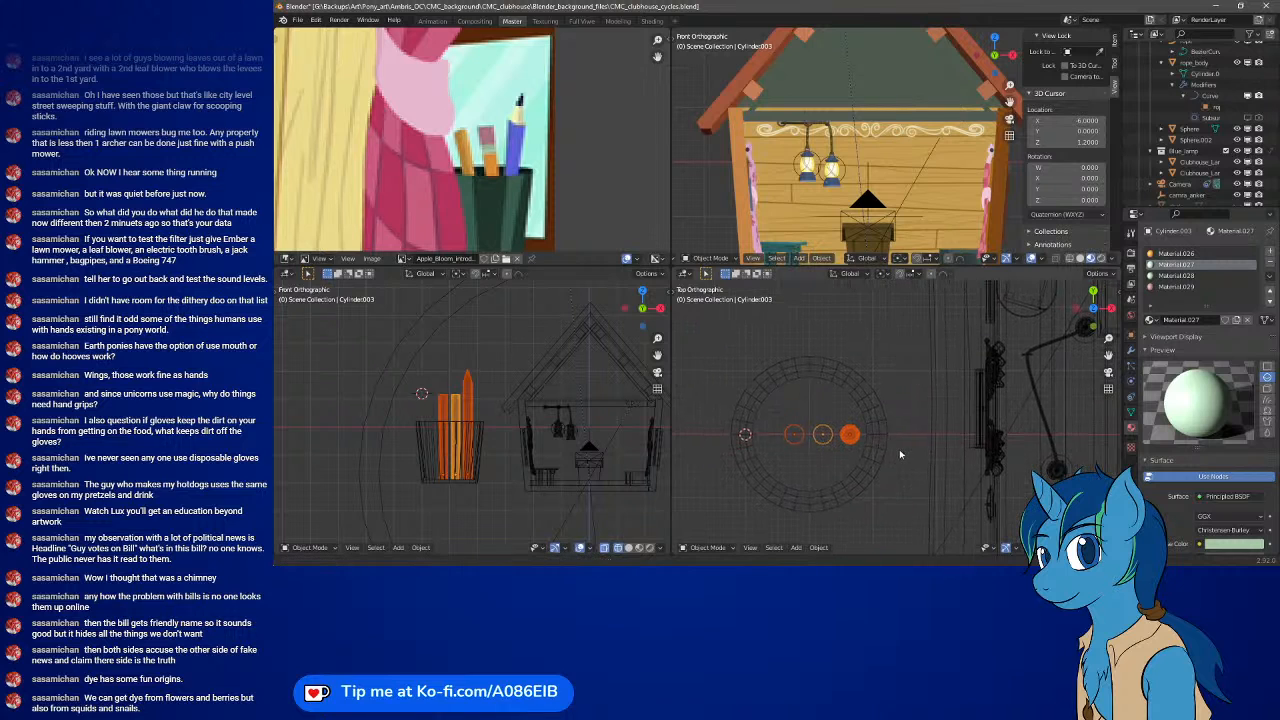
{"action": "left_click", "coordinate": [800, 433]}
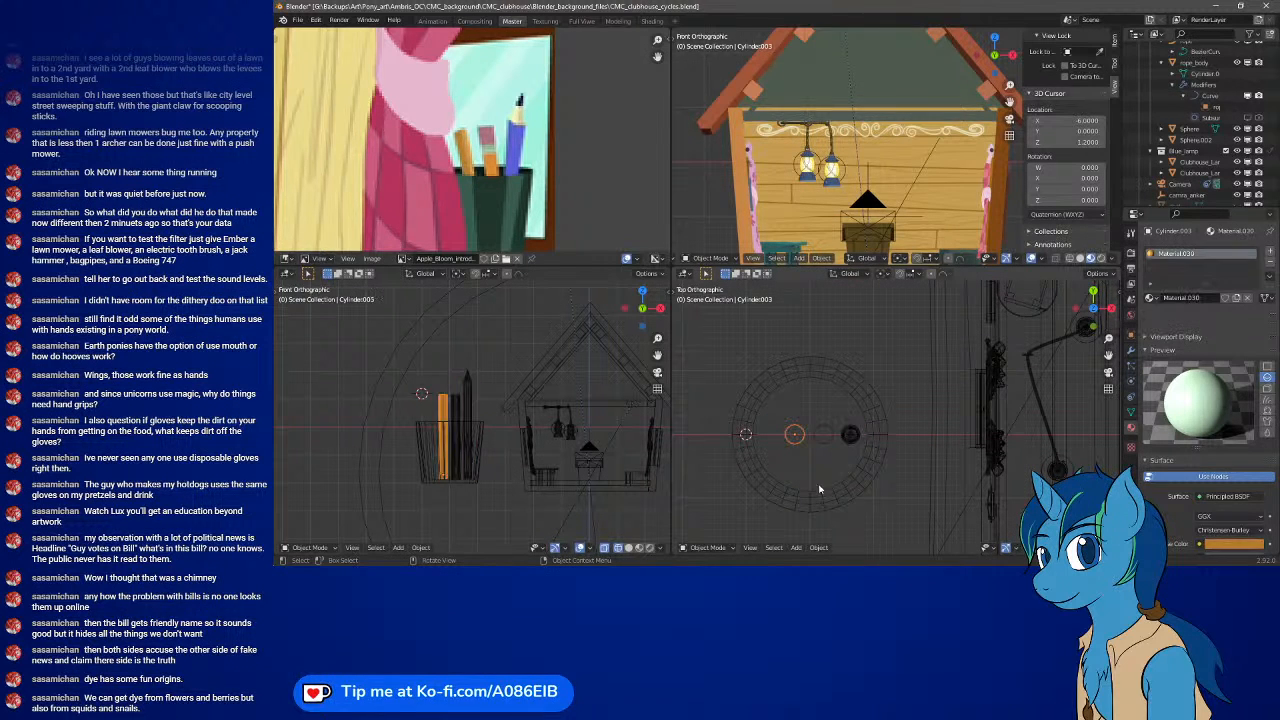
{"action": "key", "text": "g"}
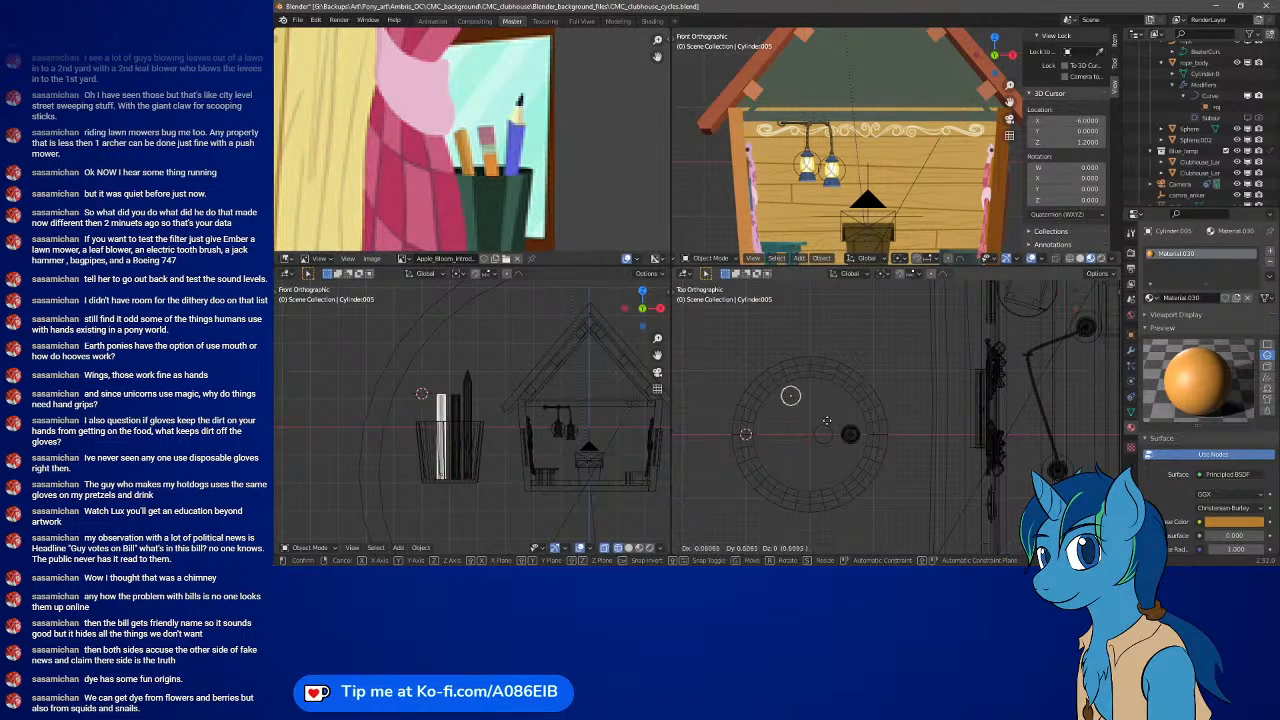
{"action": "left_click", "coordinate": [821, 407]}
- In the top view, move the eraser-topped pencil near the cup's rear rim and shift the blue pencil partway back beside it
{"action": "left_click", "coordinate": [823, 433]}
{"action": "key", "text": "g"}
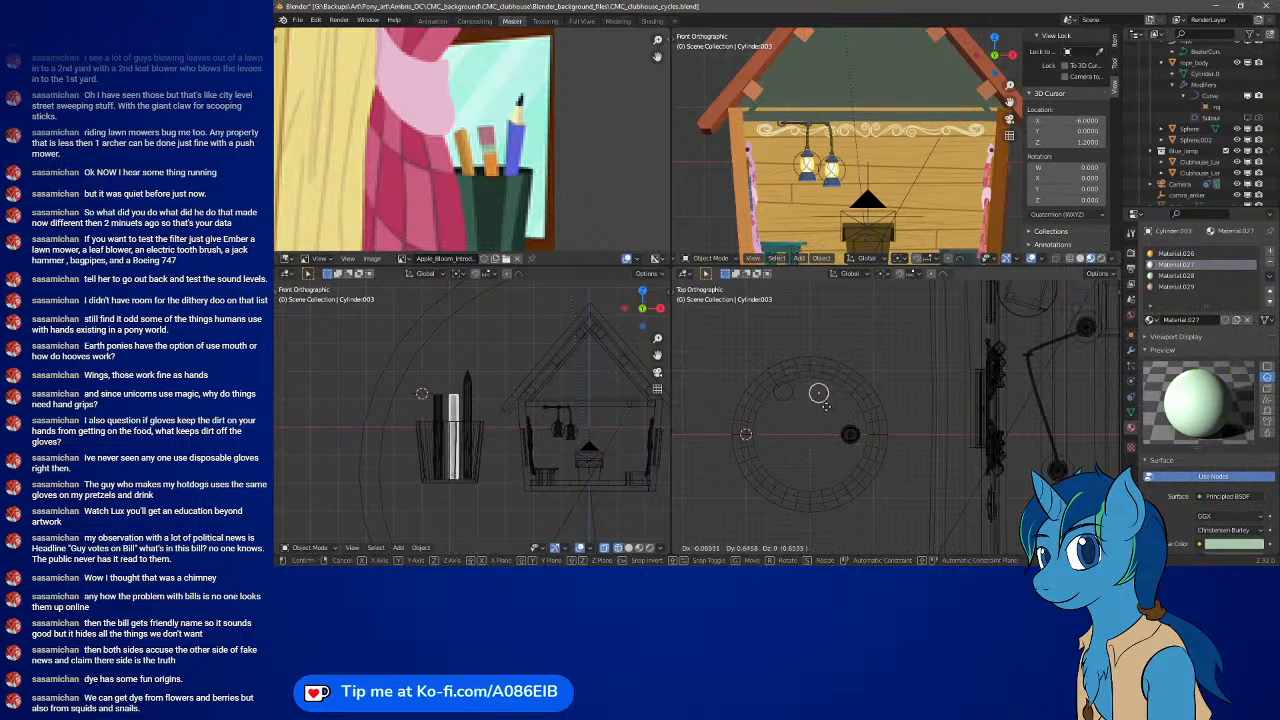
{"action": "left_click", "coordinate": [825, 404]}
{"action": "left_click", "coordinate": [850, 433]}
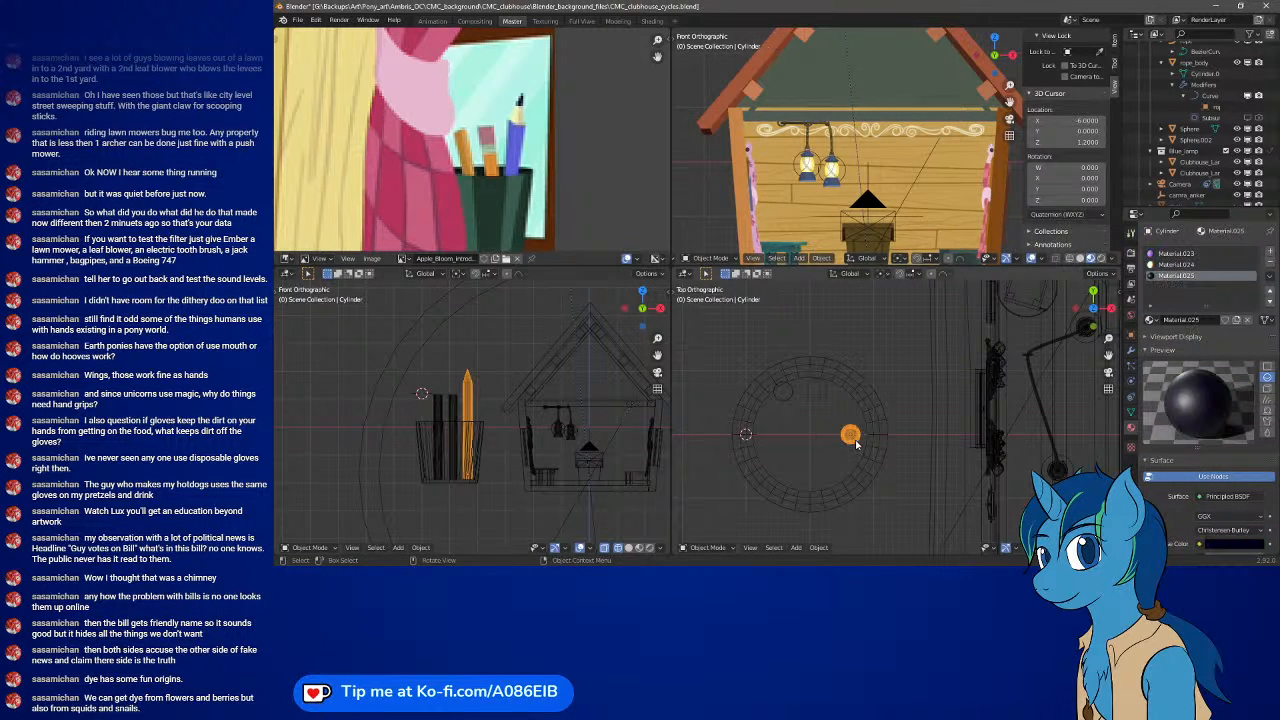
{"action": "key", "text": "g"}
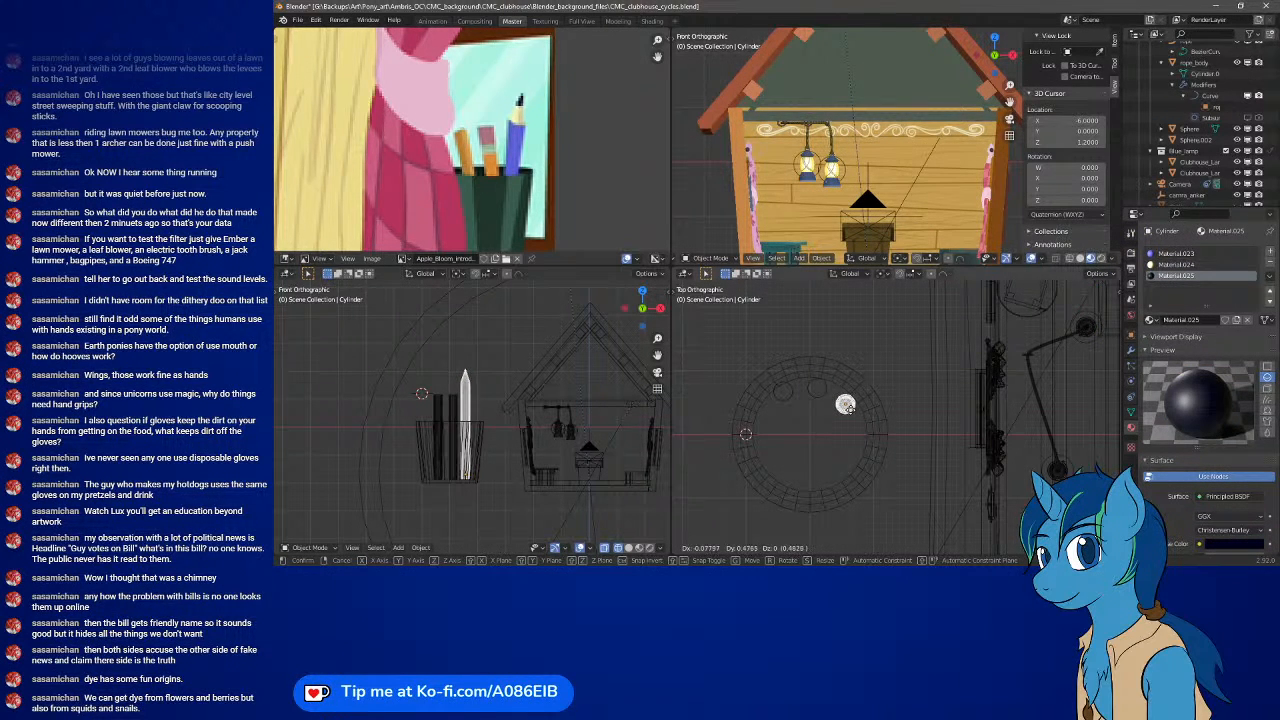
{"action": "left_click", "coordinate": [848, 407]}
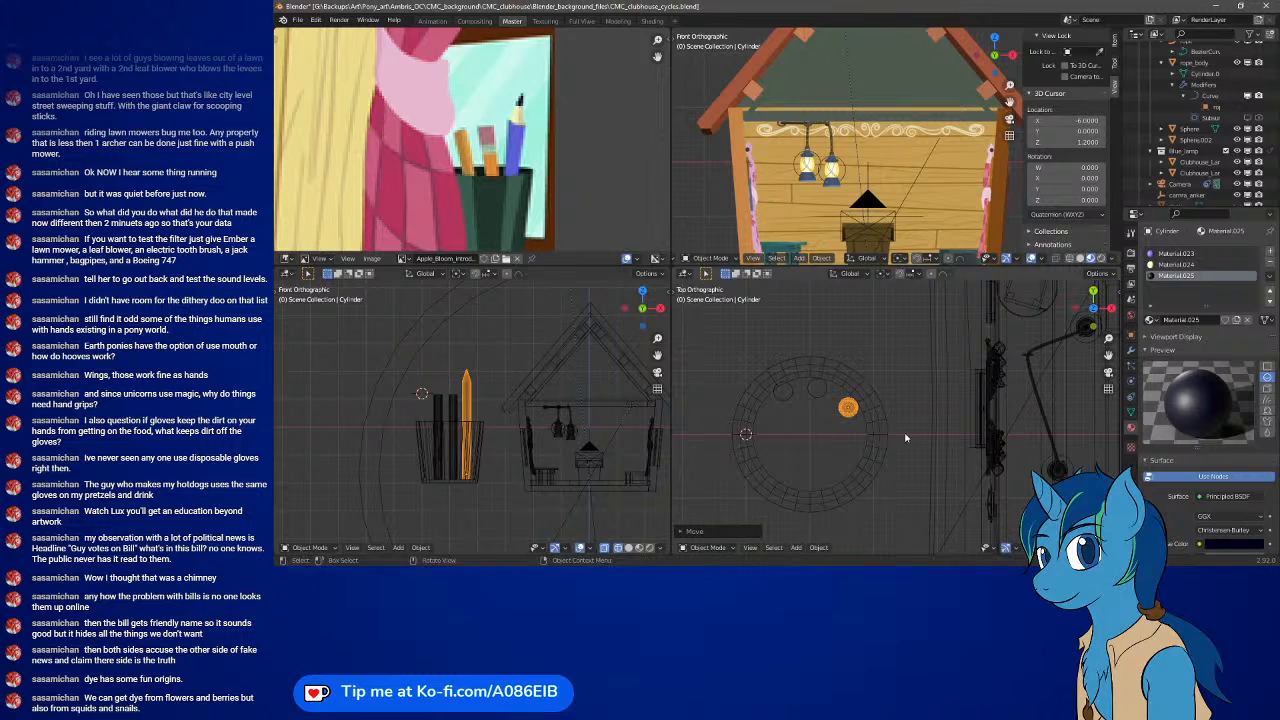
- Change the material-preview front viewport to a right side view with wireframe shading
{"action": "scroll", "coordinate": [916, 167], "scroll_direction": "down", "scroll_amount": 4}
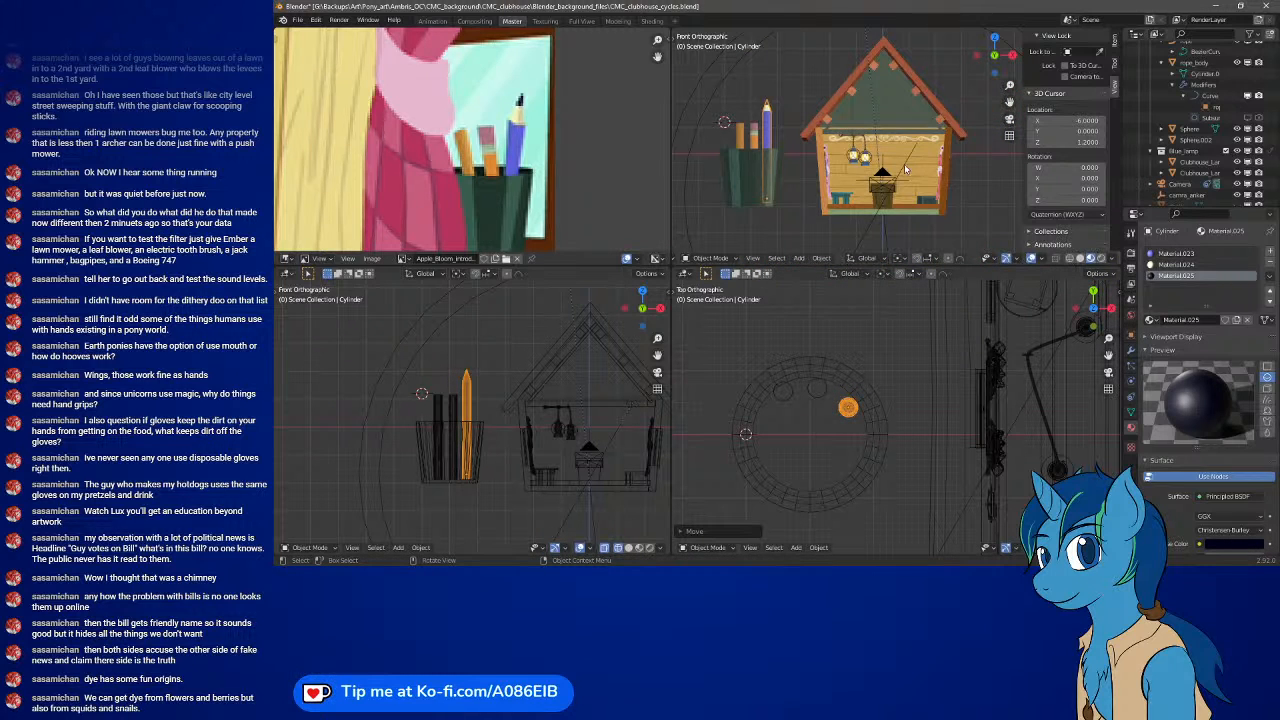
{"action": "key", "text": "KP_3"}
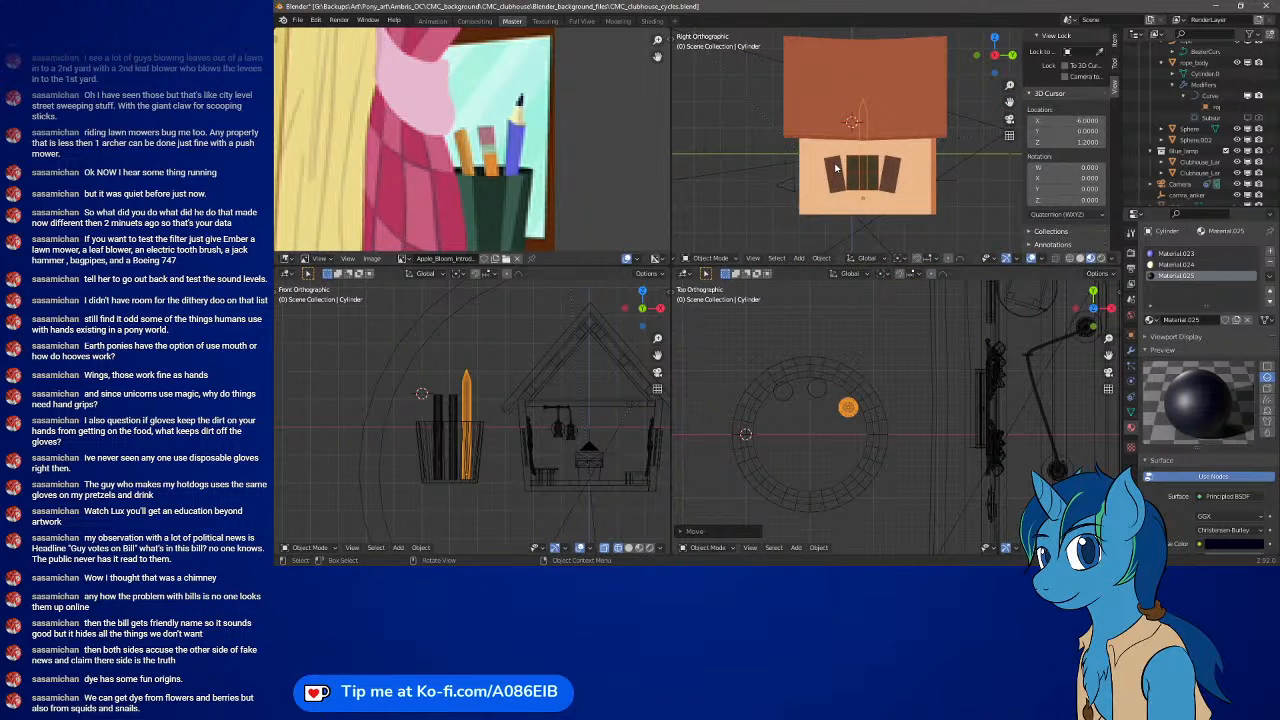
{"action": "key", "text": "z"}
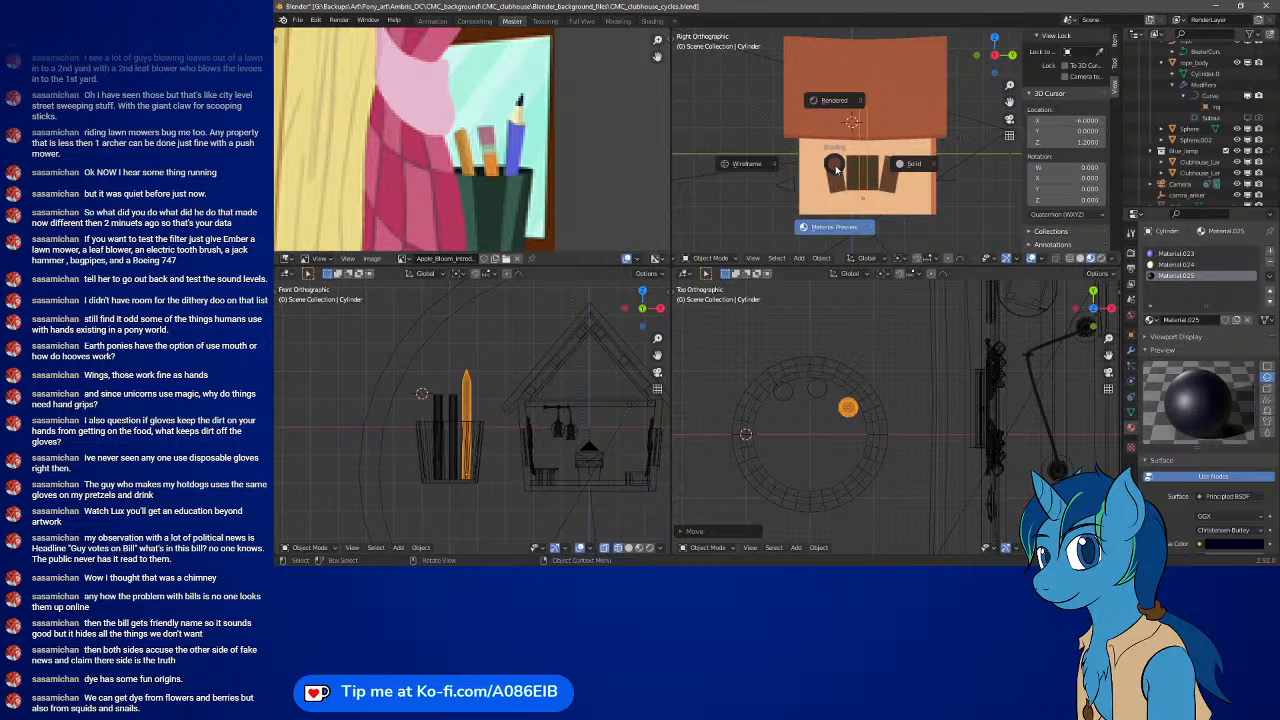
{"action": "left_click", "coordinate": [822, 165]}
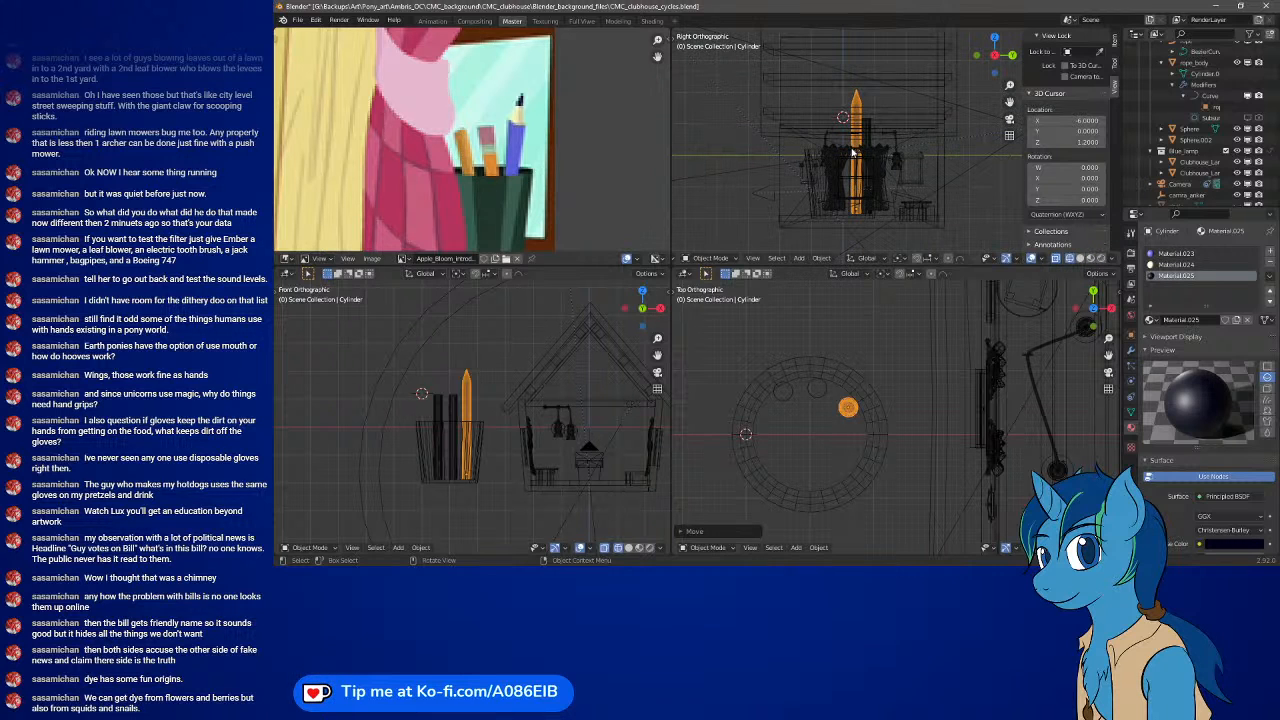
- Select the cup with all three pencils and isolate them in local view in both the right and top viewports
{"action": "left_click_drag", "start_coordinate": [410, 378], "coordinate": [488, 492]}
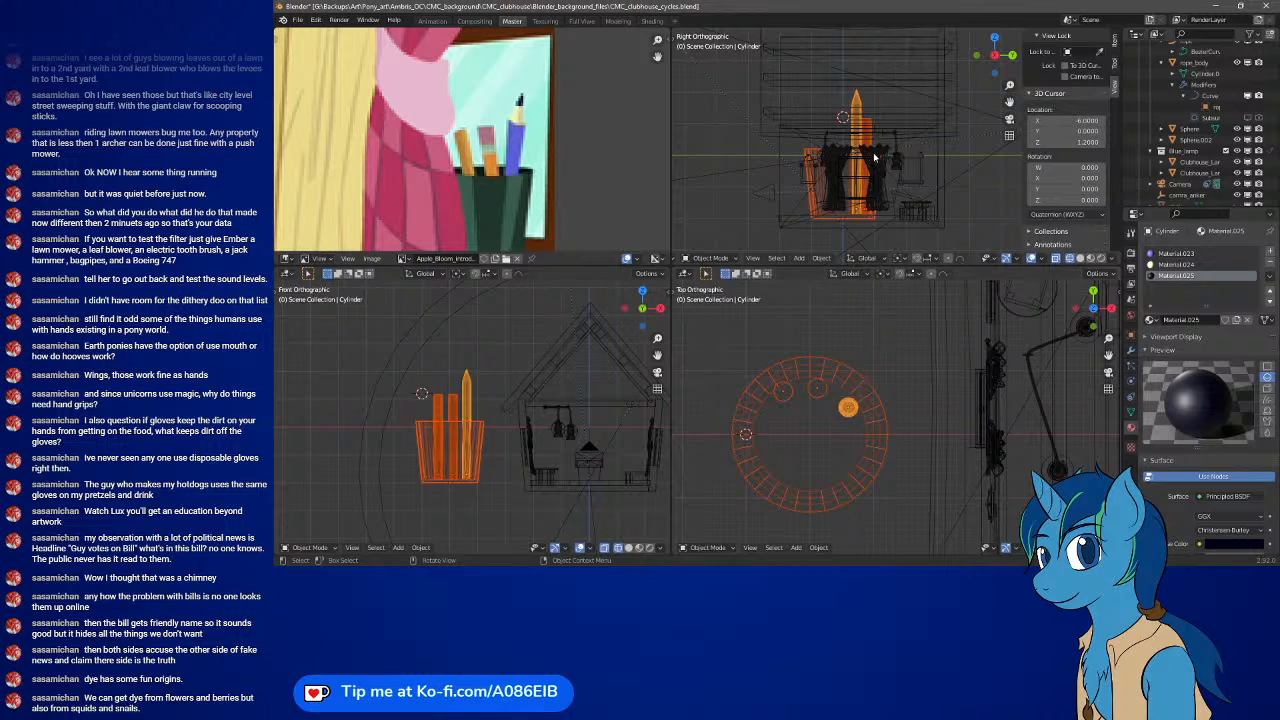
{"action": "key", "text": "KP_Divide"}
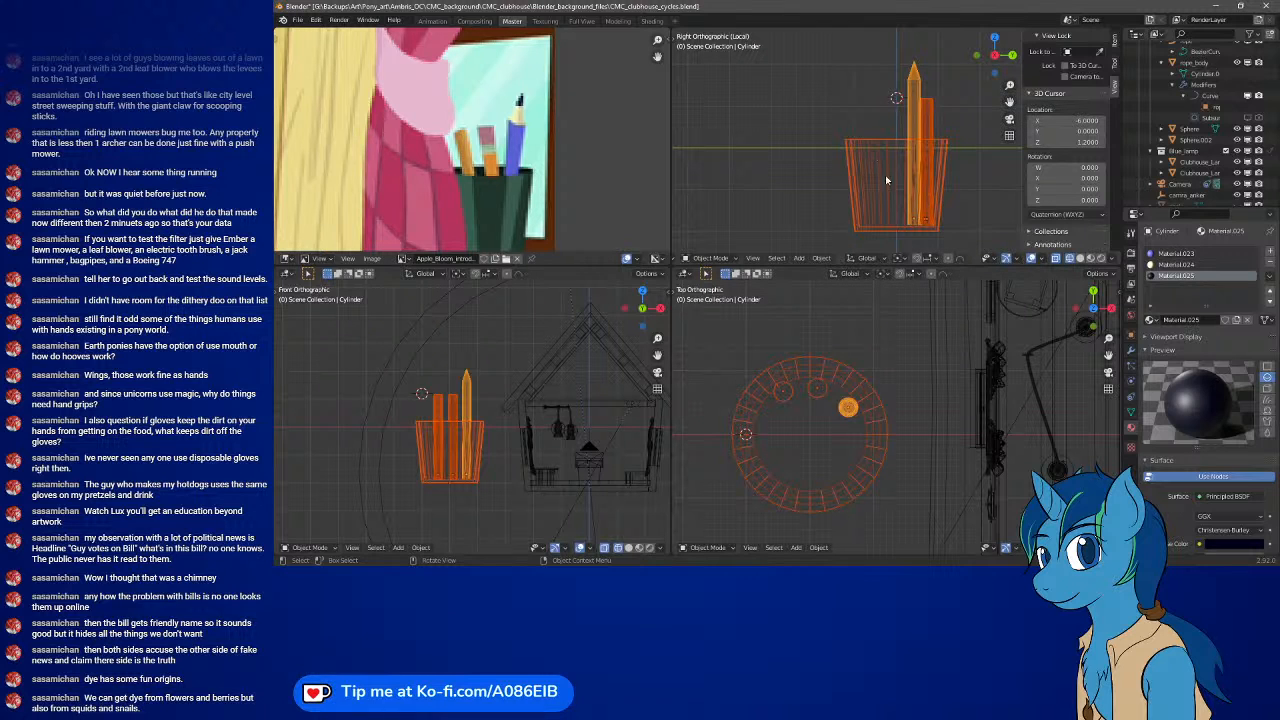
{"action": "key", "text": "KP_Divide"}
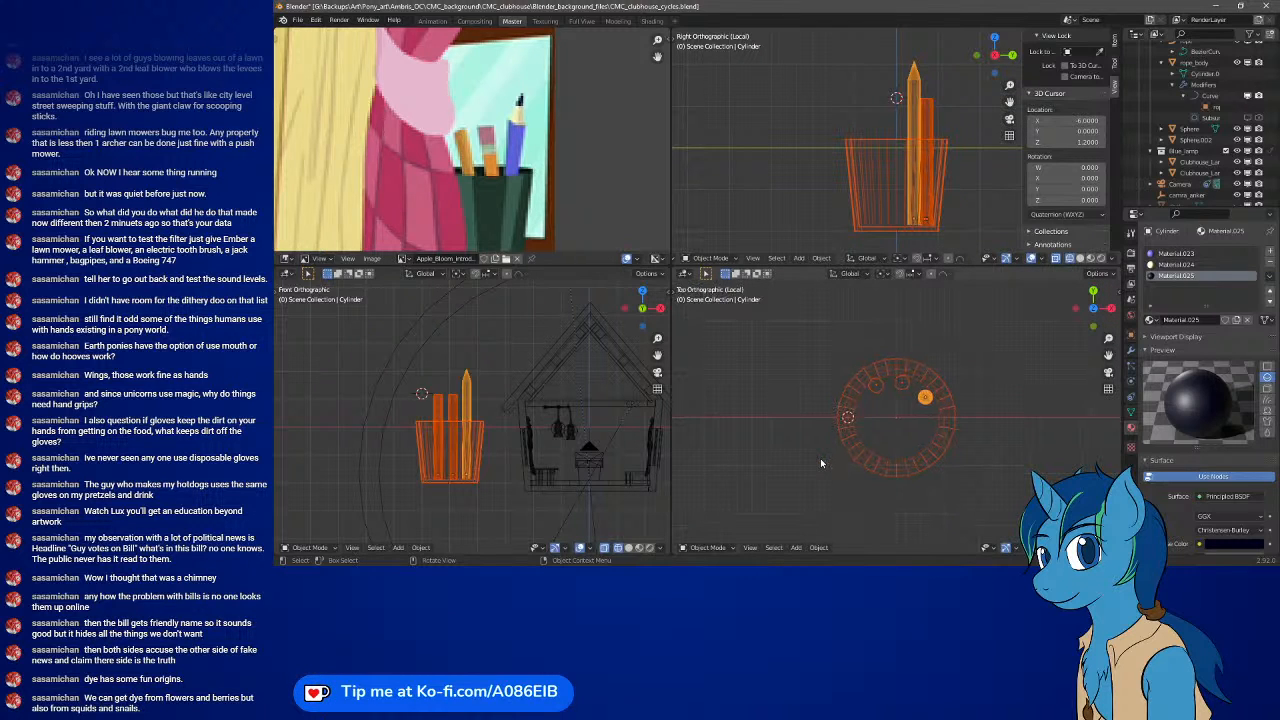
- Isolate the cup and its three pencils in local view in the front viewport
{"action": "key", "text": "KP_Divide"}
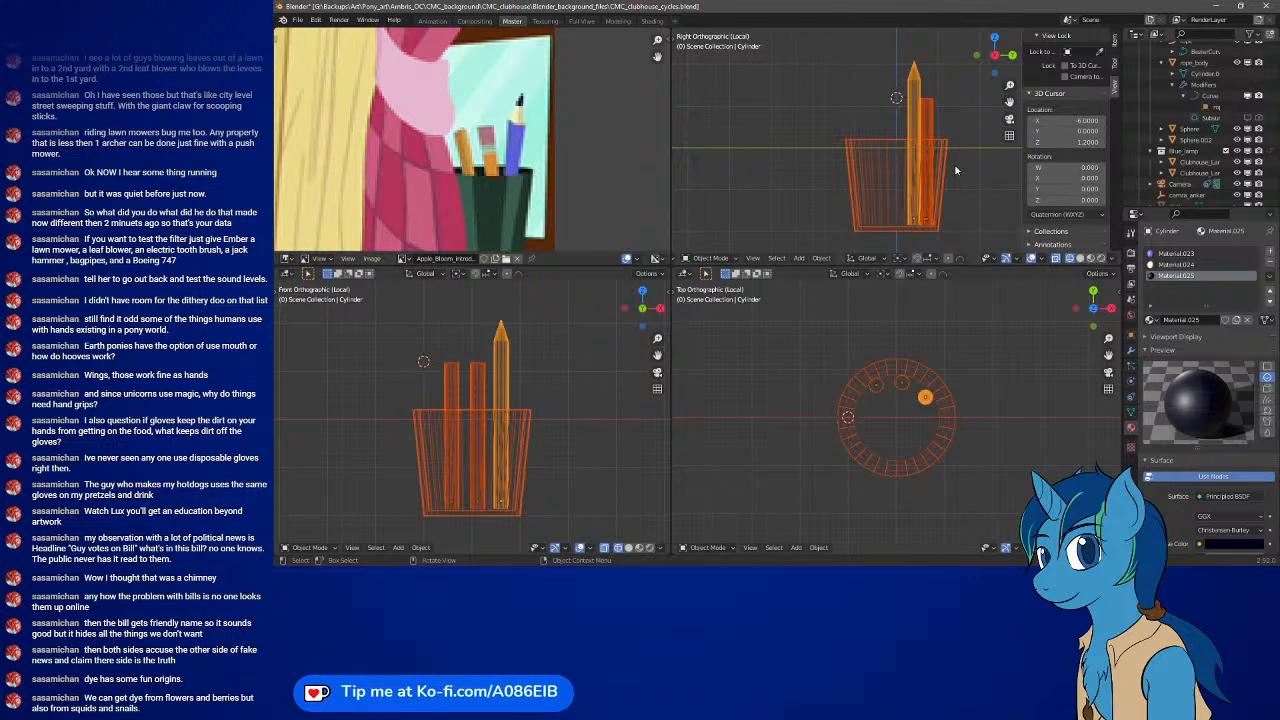
{"action": "key", "text": "r"}
{"action": "right_click", "coordinate": [902, 129]}
- Tilt the blue pencil toward the cup's rear in the side view and turn it diagonally outward in the top view
{"action": "left_click", "coordinate": [928, 104]}
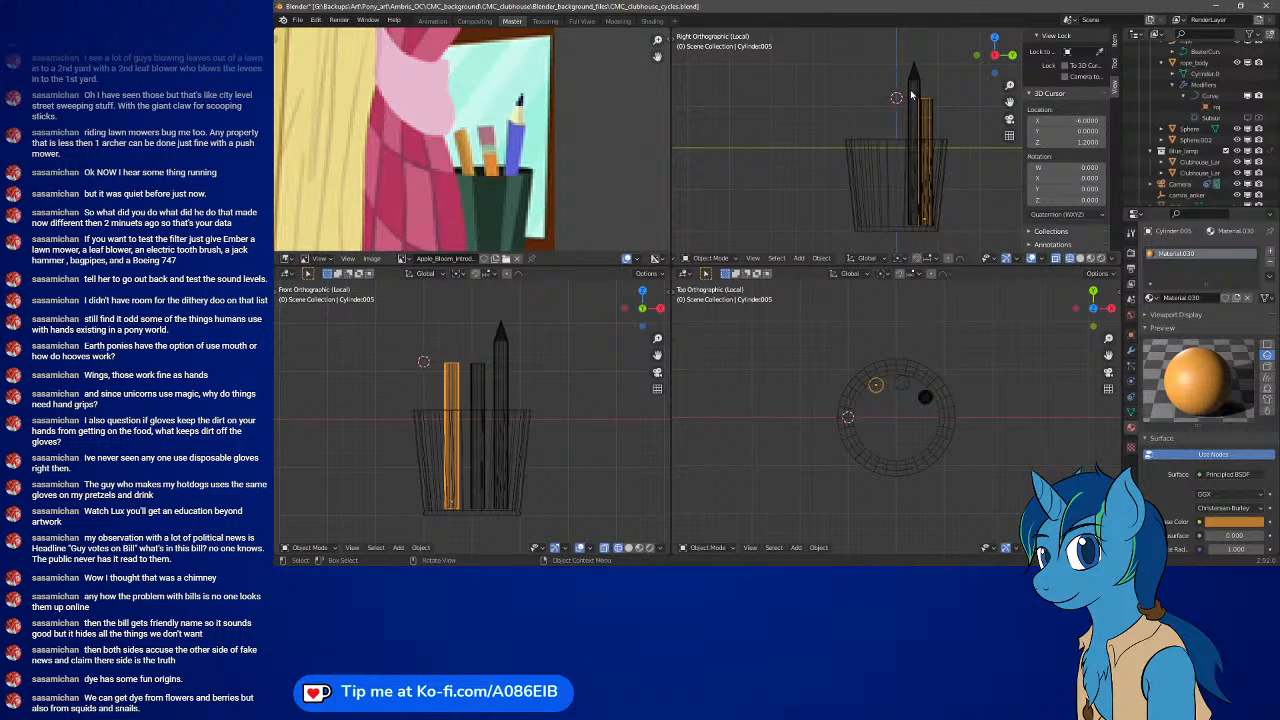
{"action": "left_click", "coordinate": [912, 96]}
{"action": "key", "text": "r"}
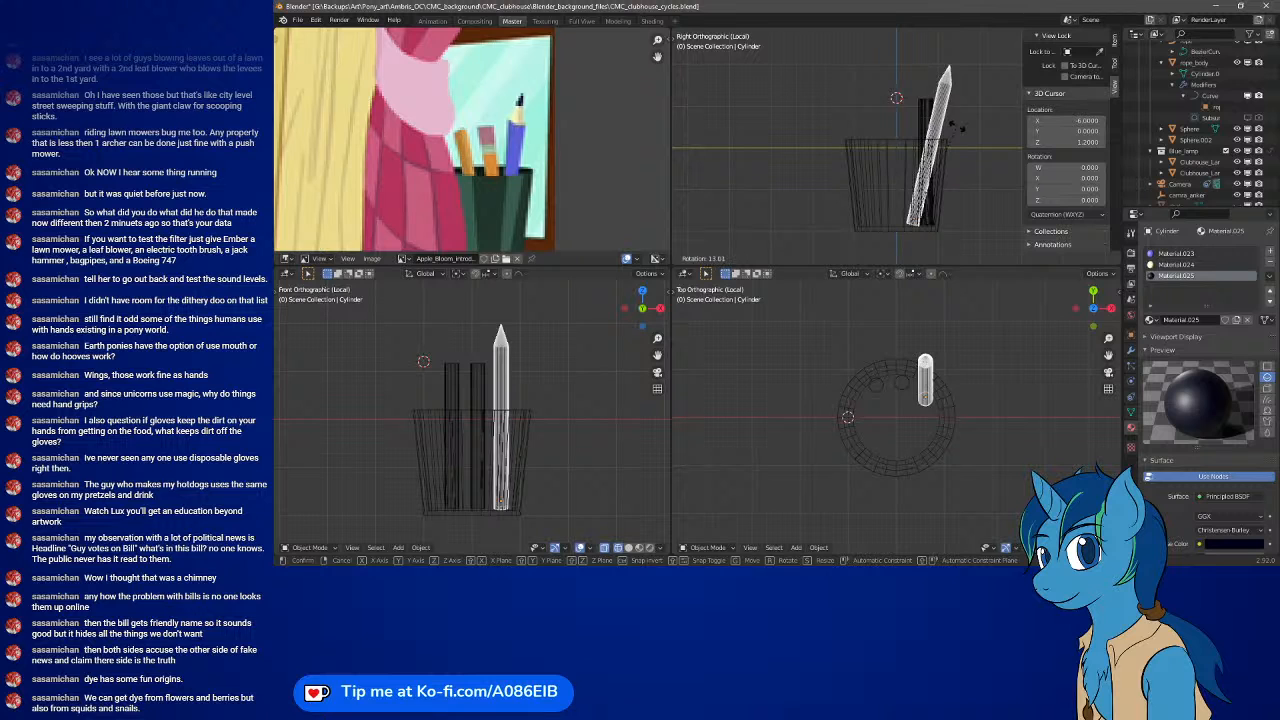
{"action": "key", "text": "Escape"}
{"action": "key", "text": "r"}
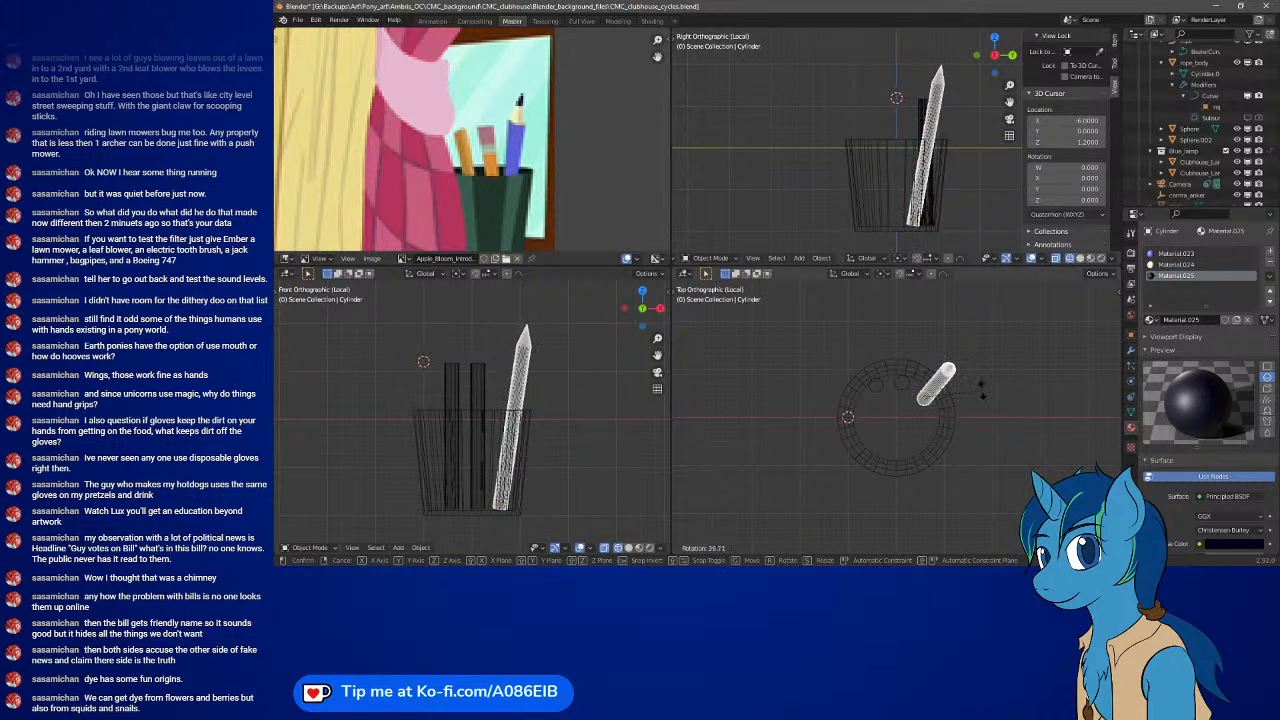
{"action": "left_click", "coordinate": [980, 386]}
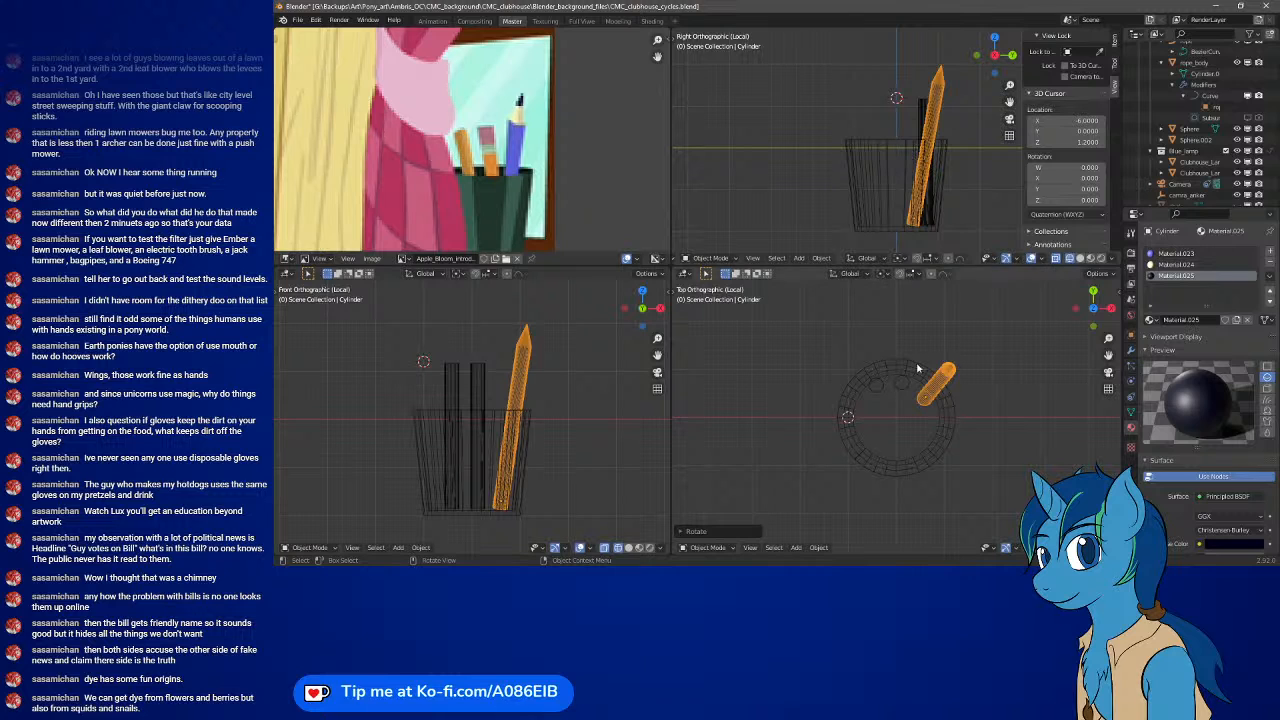
- Tilt the eraser-topped pencil toward the rear rim in the side view and turn it slightly outward in the top view
{"action": "left_click", "coordinate": [926, 165]}
{"action": "key", "text": "r"}
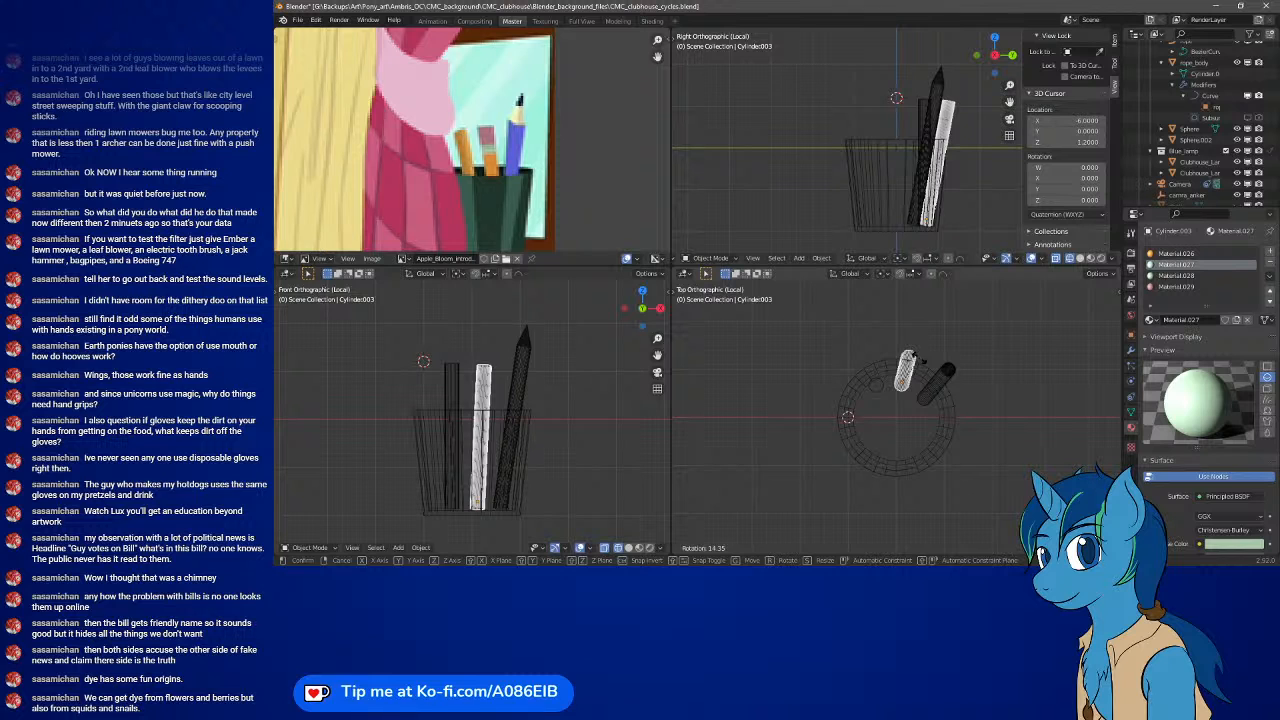
{"action": "left_click", "coordinate": [924, 396]}
{"action": "key", "text": "r"}
{"action": "left_click", "coordinate": [924, 361]}
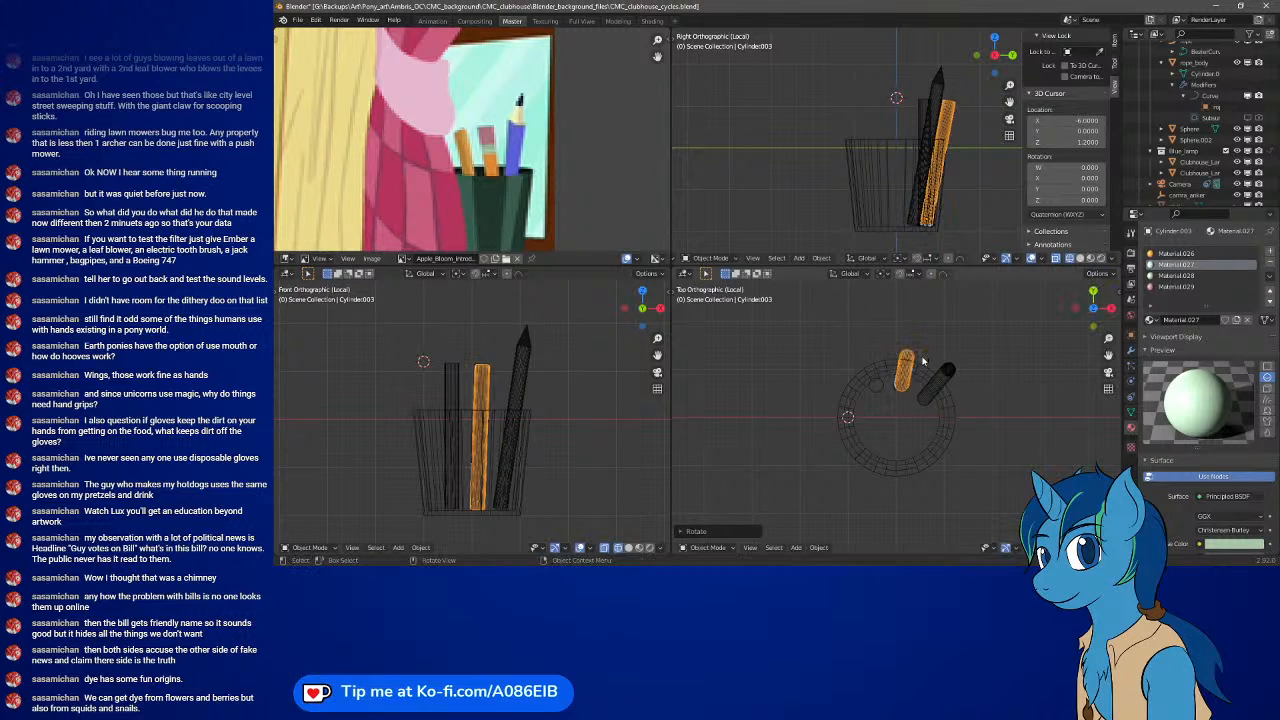
- Lean the plain orange pencil back against the rear rim, angle it away from the other pencils, and nudge it into place
{"action": "left_click", "coordinate": [877, 384]}
{"action": "key", "text": "r"}
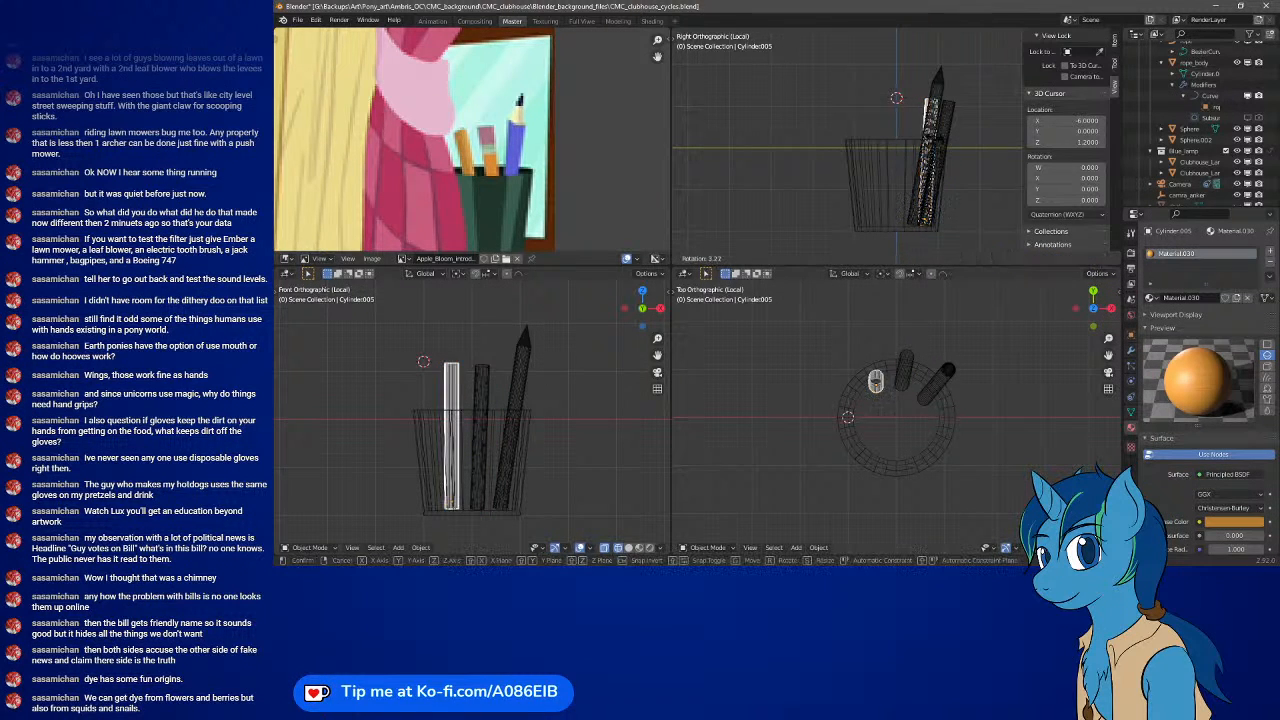
{"action": "left_click", "coordinate": [878, 360]}
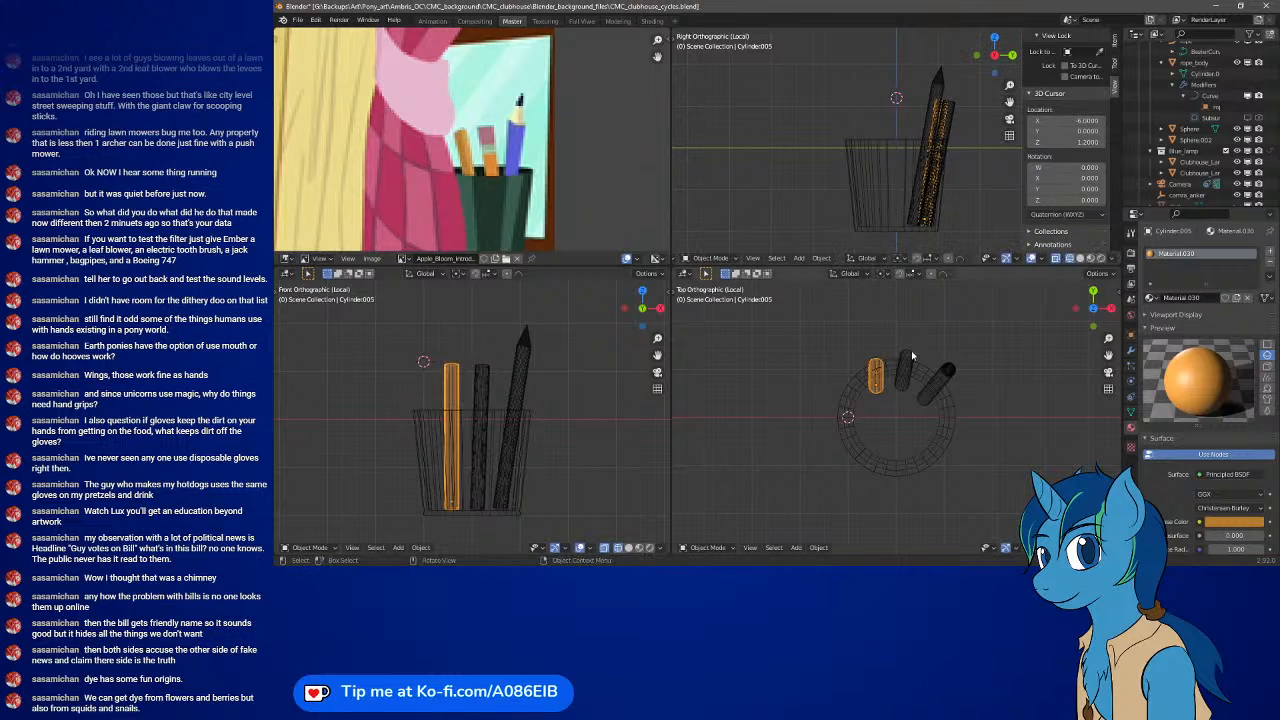
{"action": "key", "text": "r"}
{"action": "left_click", "coordinate": [878, 359]}
{"action": "key", "text": "g"}
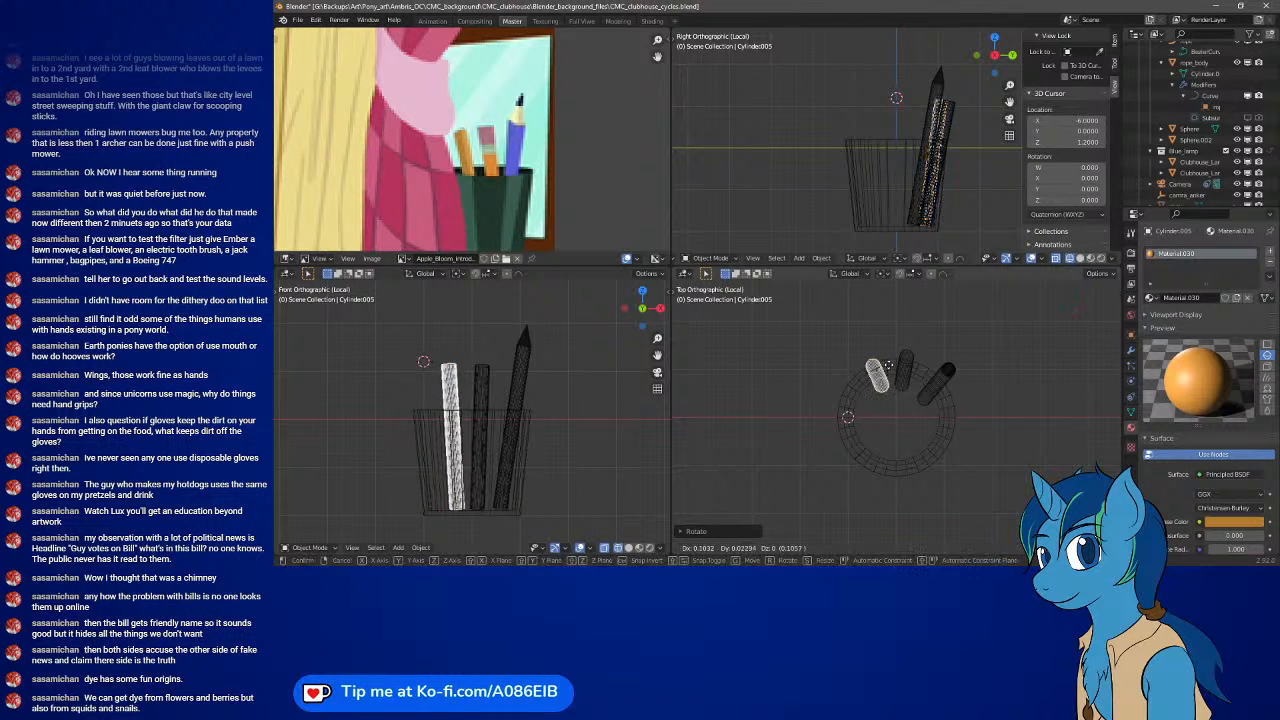
{"action": "left_click", "coordinate": [890, 370]}
{"action": "key", "text": "r"}
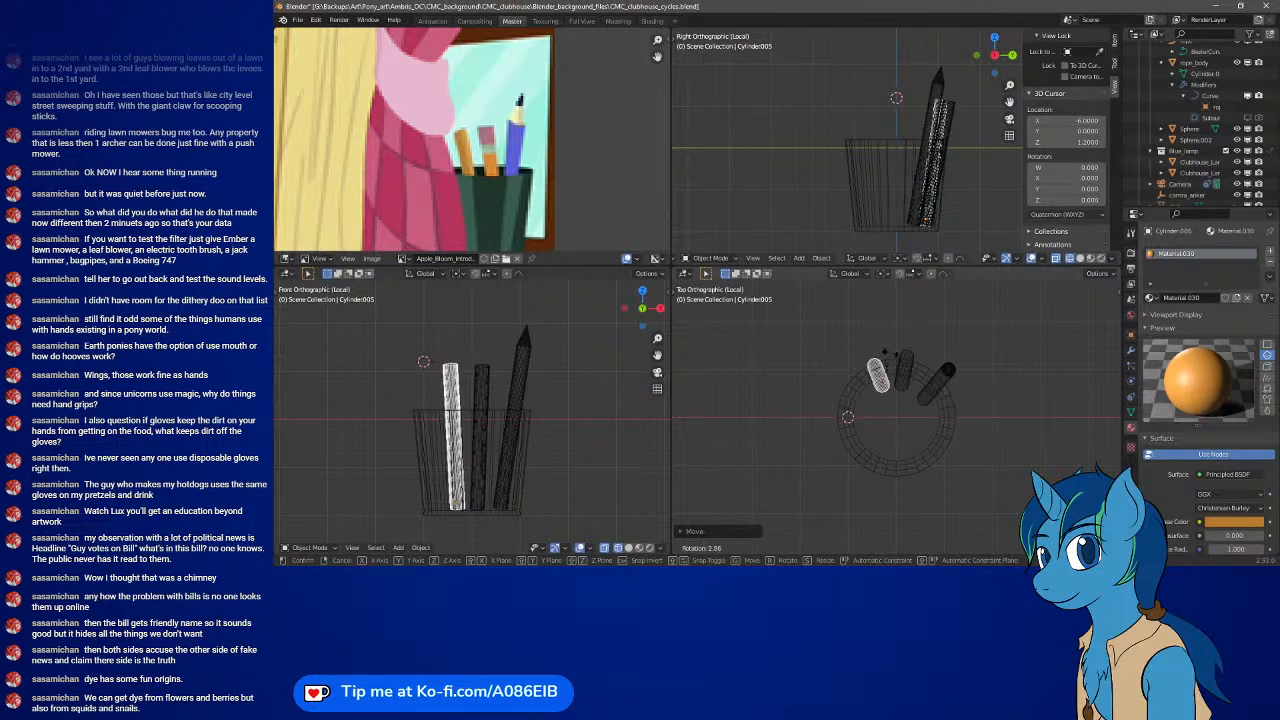
{"action": "left_click", "coordinate": [938, 418]}
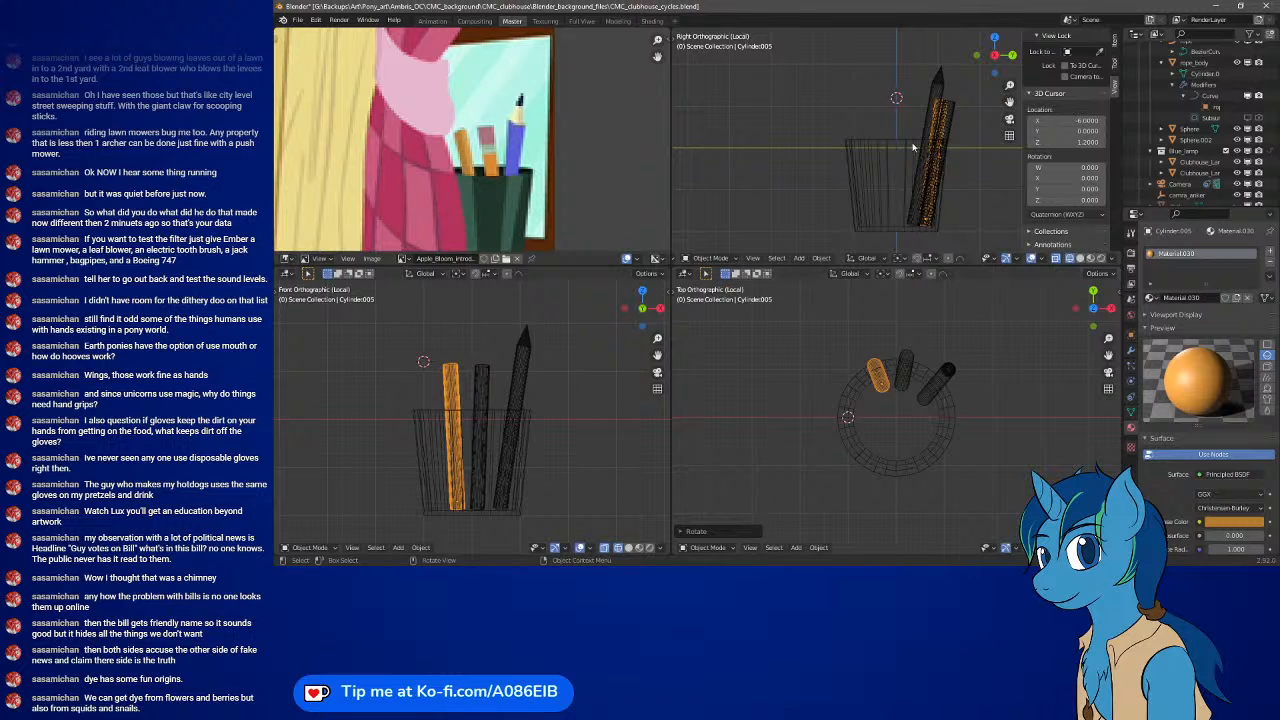
- Show the right viewport in material preview and view the tilted pencils from above in perspective
{"action": "mouse_move", "coordinate": [930, 200]}
{"action": "middle_mouse_down"}
{"action": "mouse_move", "coordinate": [945, 185]}
{"action": "mouse_move", "coordinate": [909, 149]}
{"action": "mouse_move", "coordinate": [911, 160]}
{"action": "middle_mouse_up"}
{"action": "key", "text": "g"}
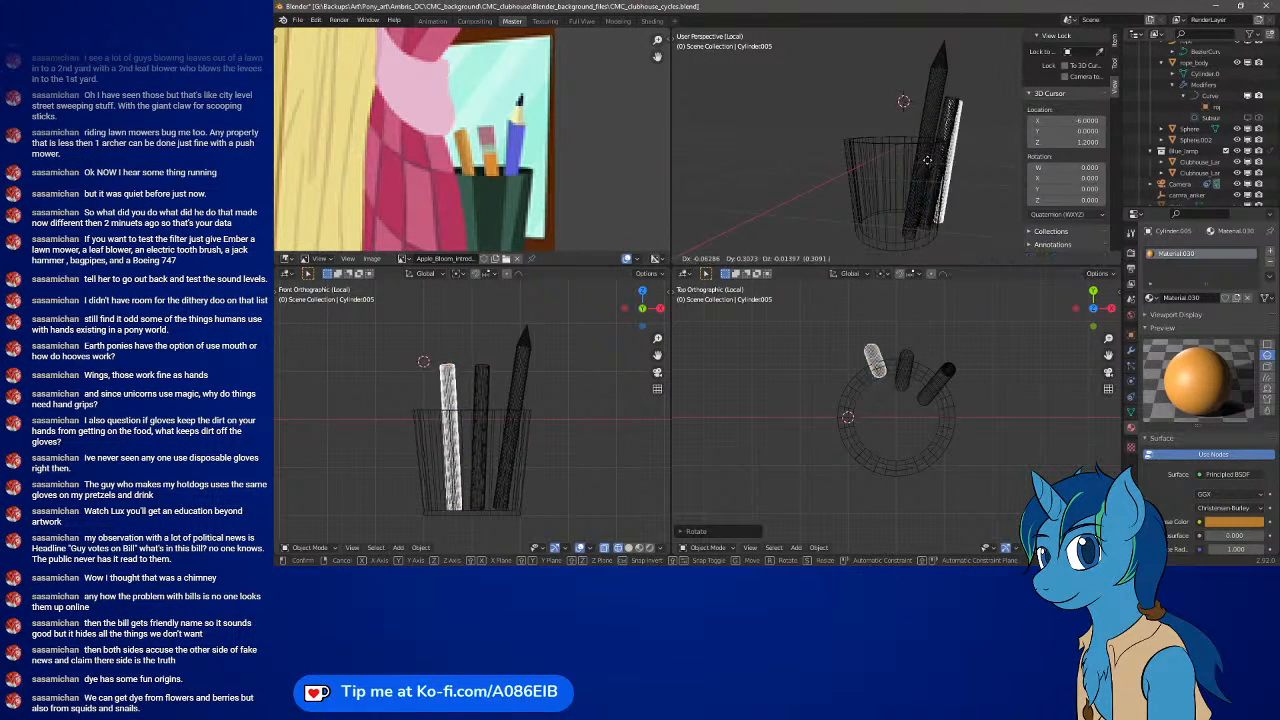
{"action": "right_click", "coordinate": [931, 167]}
{"action": "key", "text": "z"}
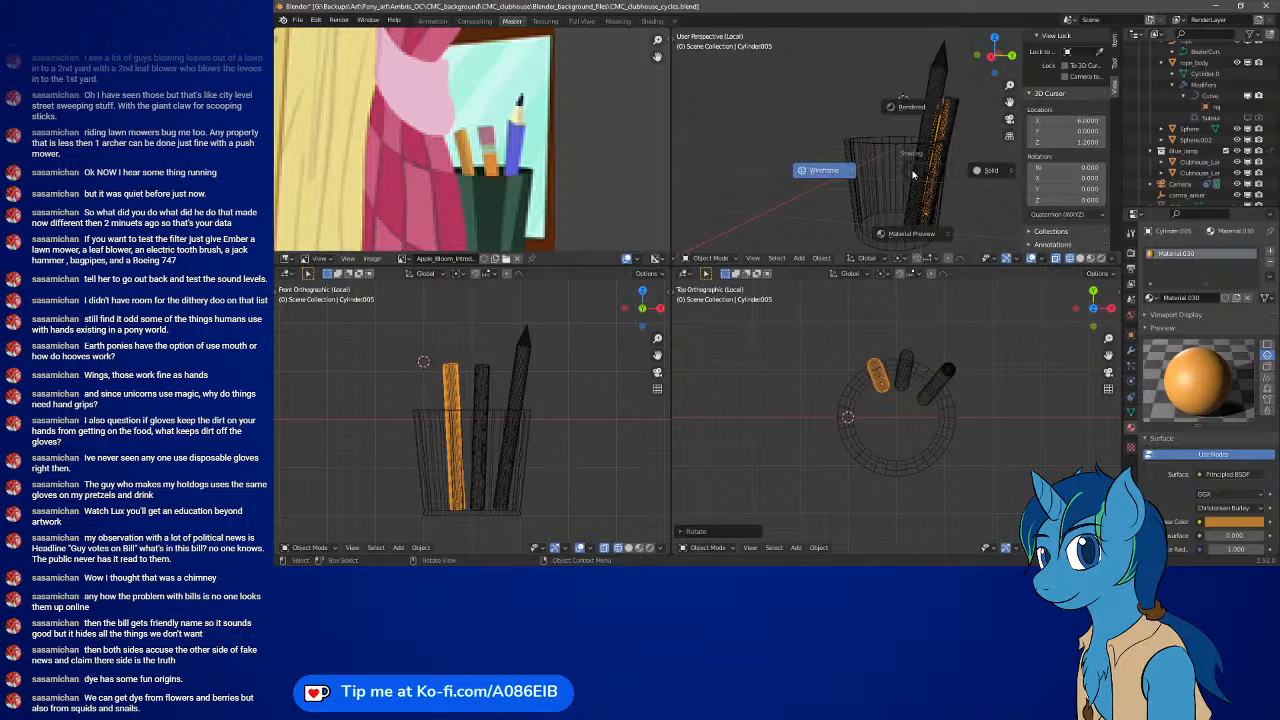
{"action": "left_click", "coordinate": [913, 234]}
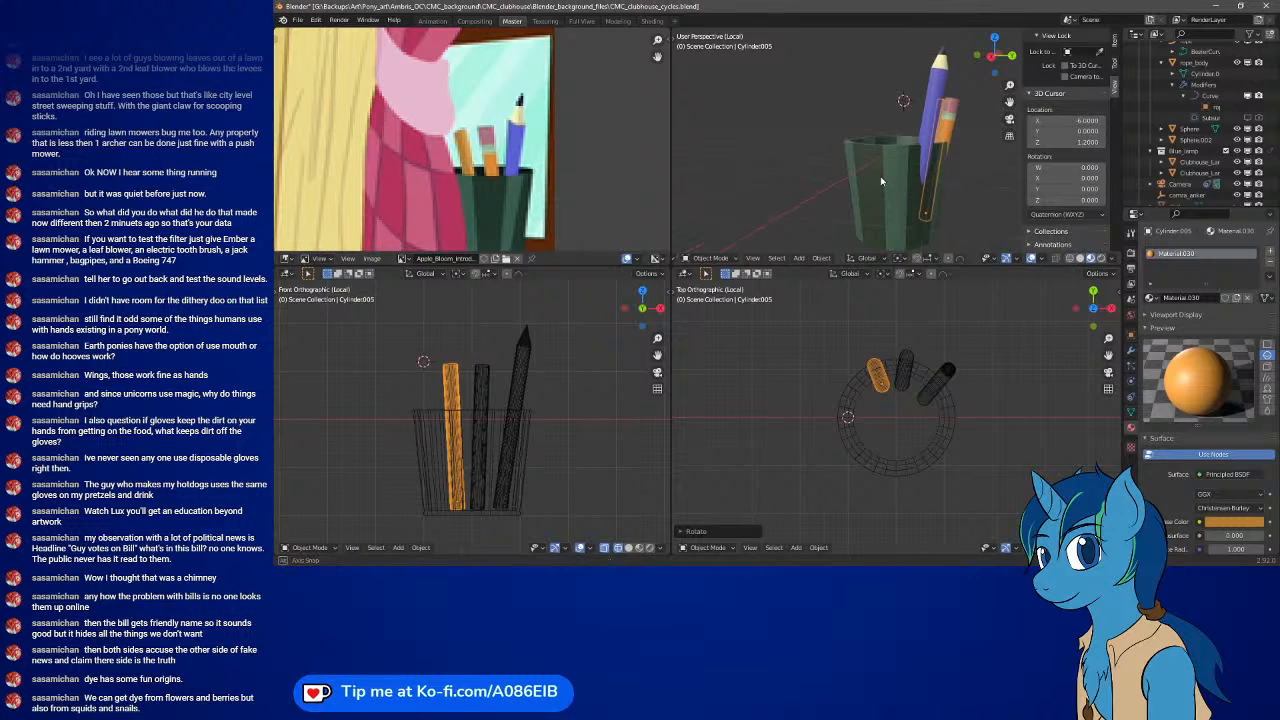
{"action": "middle_click_drag", "start_coordinate": [880, 176], "coordinate": [956, 250]}
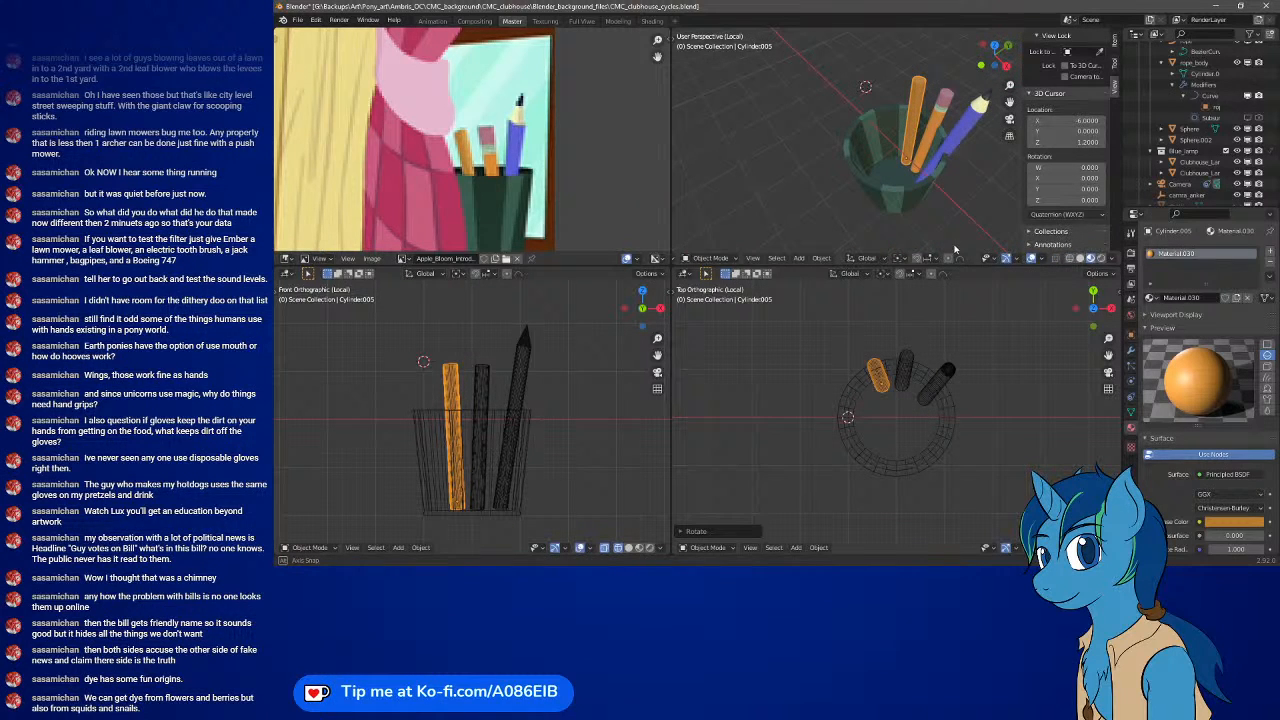
- In the top view, move the blue pencil and the eraser-topped pencil slightly inward from the cup's rim
{"action": "left_click", "coordinate": [953, 371]}
{"action": "key", "text": "g"}
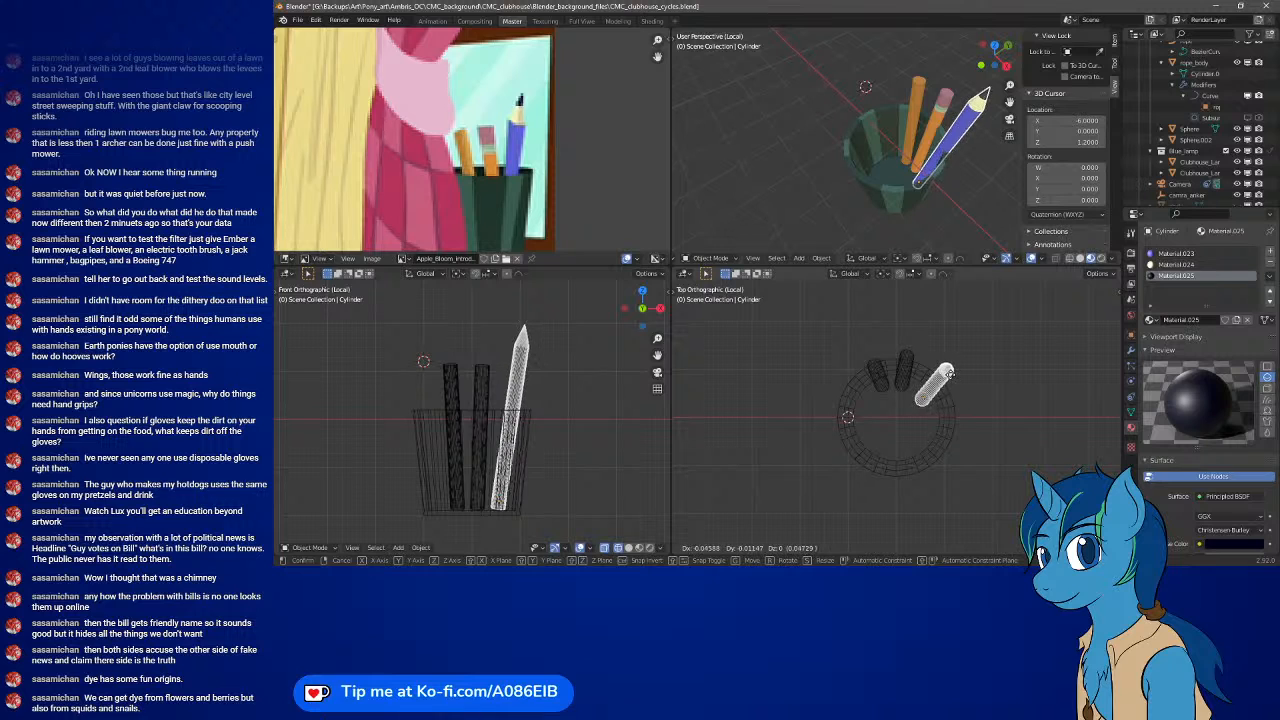
{"action": "left_click", "coordinate": [945, 376]}
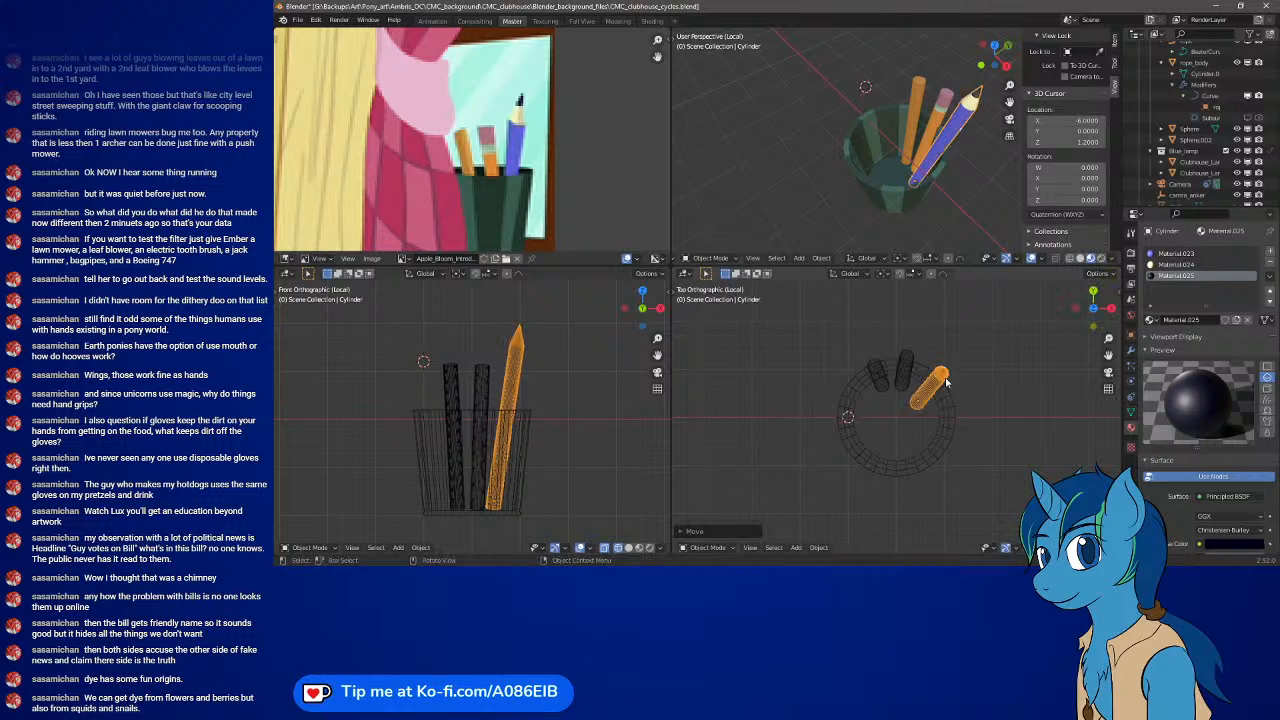
{"action": "left_click", "coordinate": [908, 356]}
{"action": "key", "text": "g"}
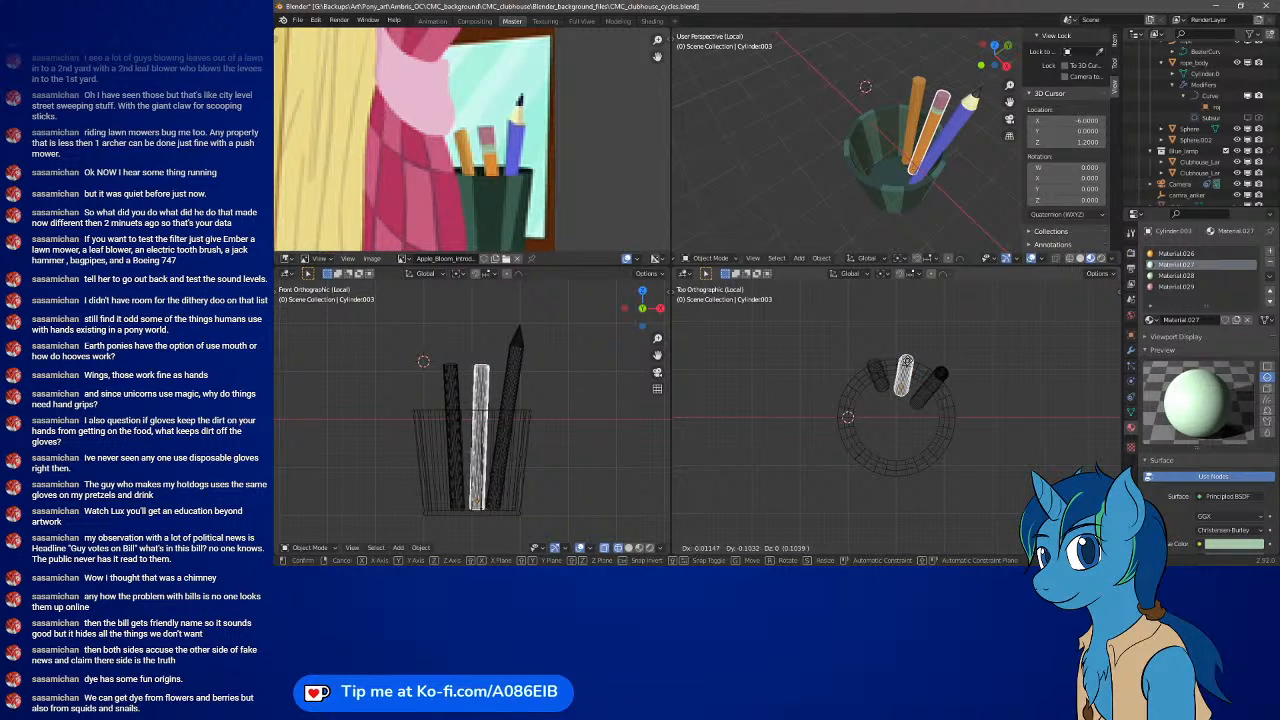
{"action": "left_click", "coordinate": [905, 372]}
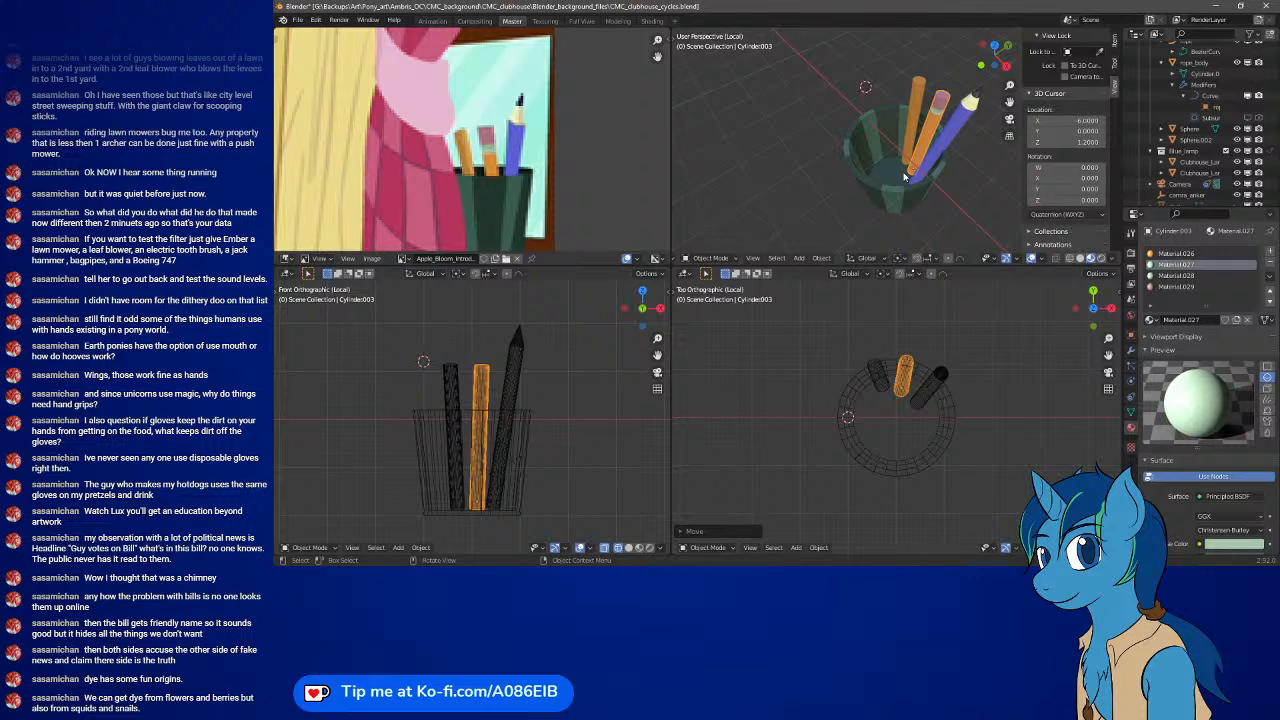
- In the top view, nudge the plain orange pencil slightly inward from the cup's rim
{"action": "left_click", "coordinate": [908, 110]}
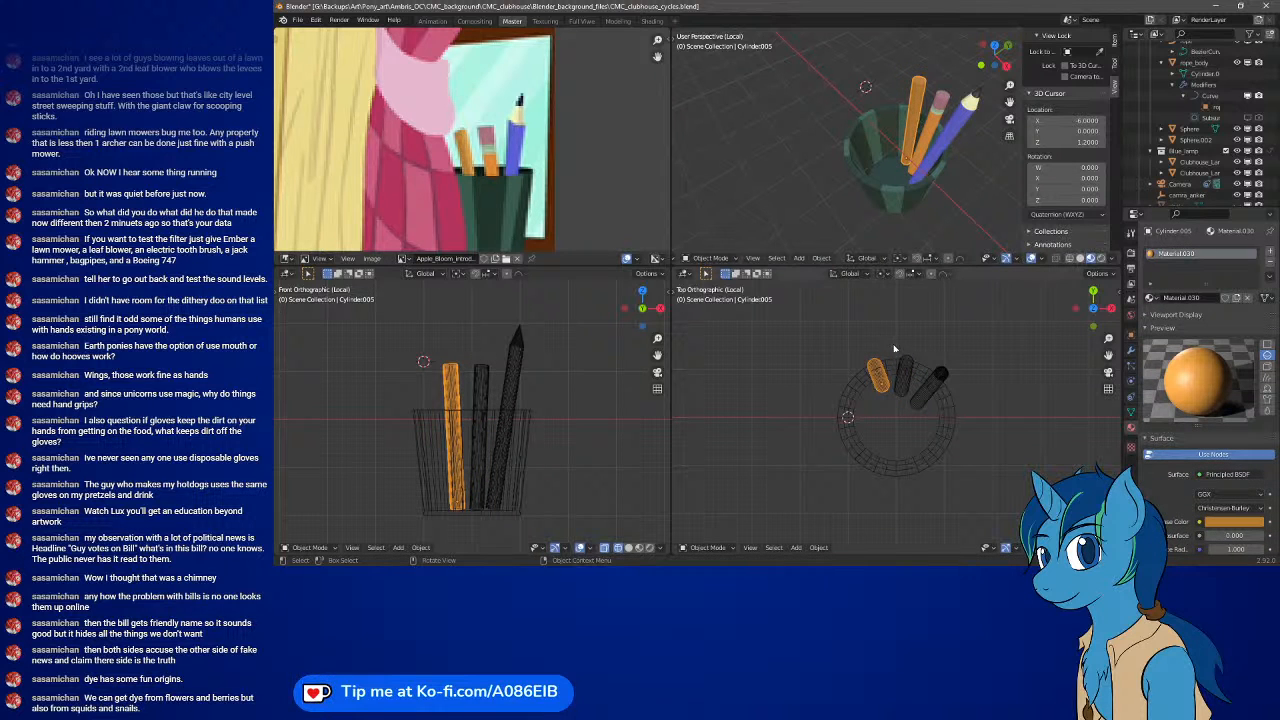
{"action": "key", "text": "g"}
{"action": "left_click", "coordinate": [892, 353]}
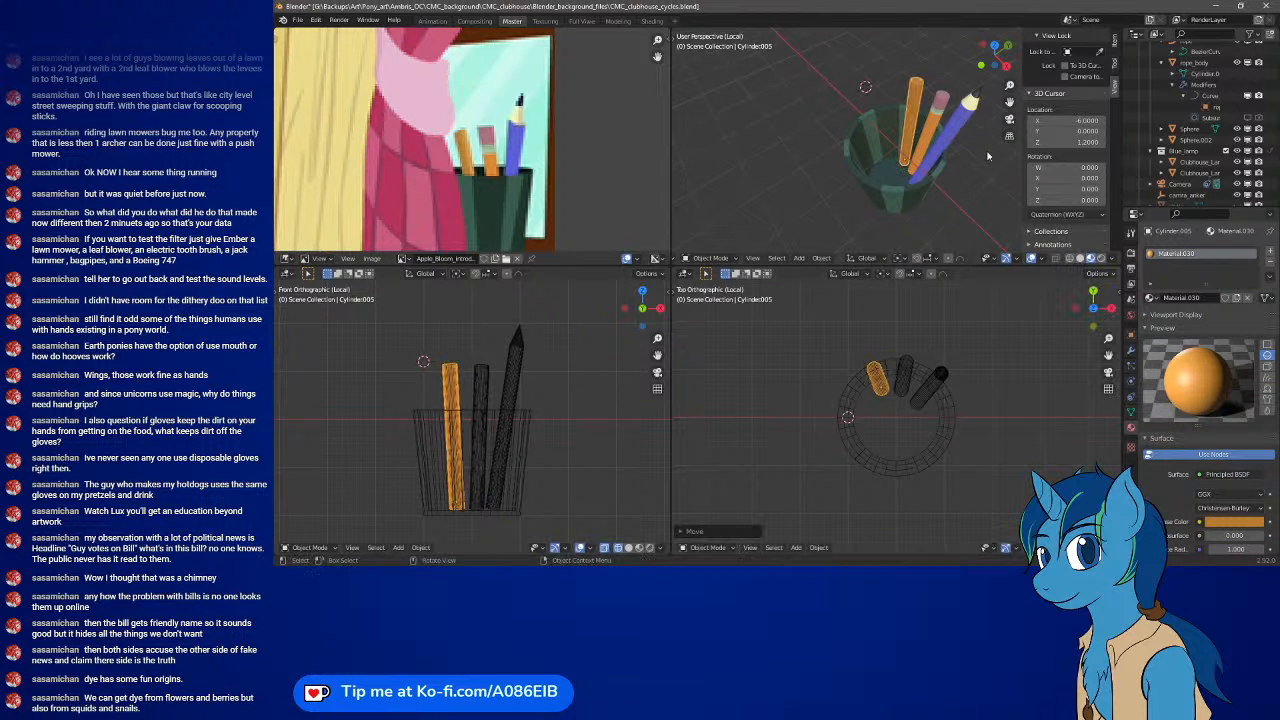
- In the top view, shift the blue pencil about 0.11 units in negative X, closer to the eraser-topped pencil
{"action": "middle_click_drag", "start_coordinate": [987, 156], "coordinate": [903, 184]}
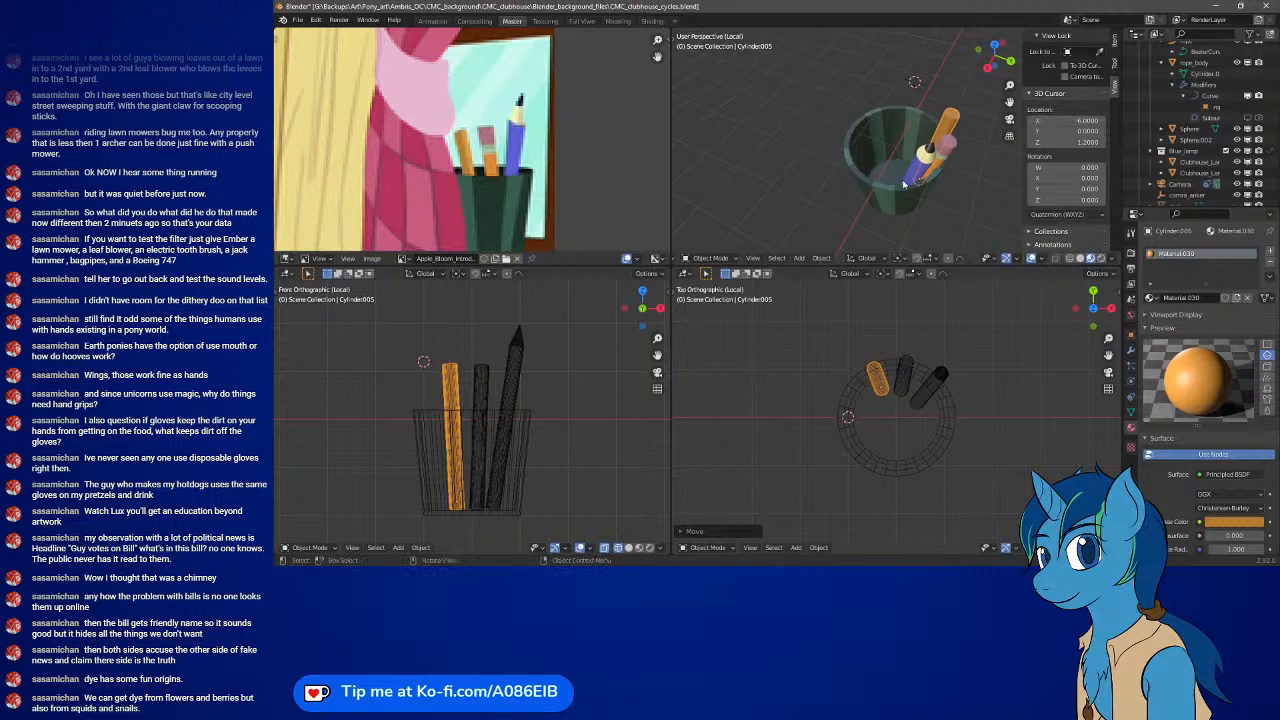
{"action": "left_click", "coordinate": [958, 388]}
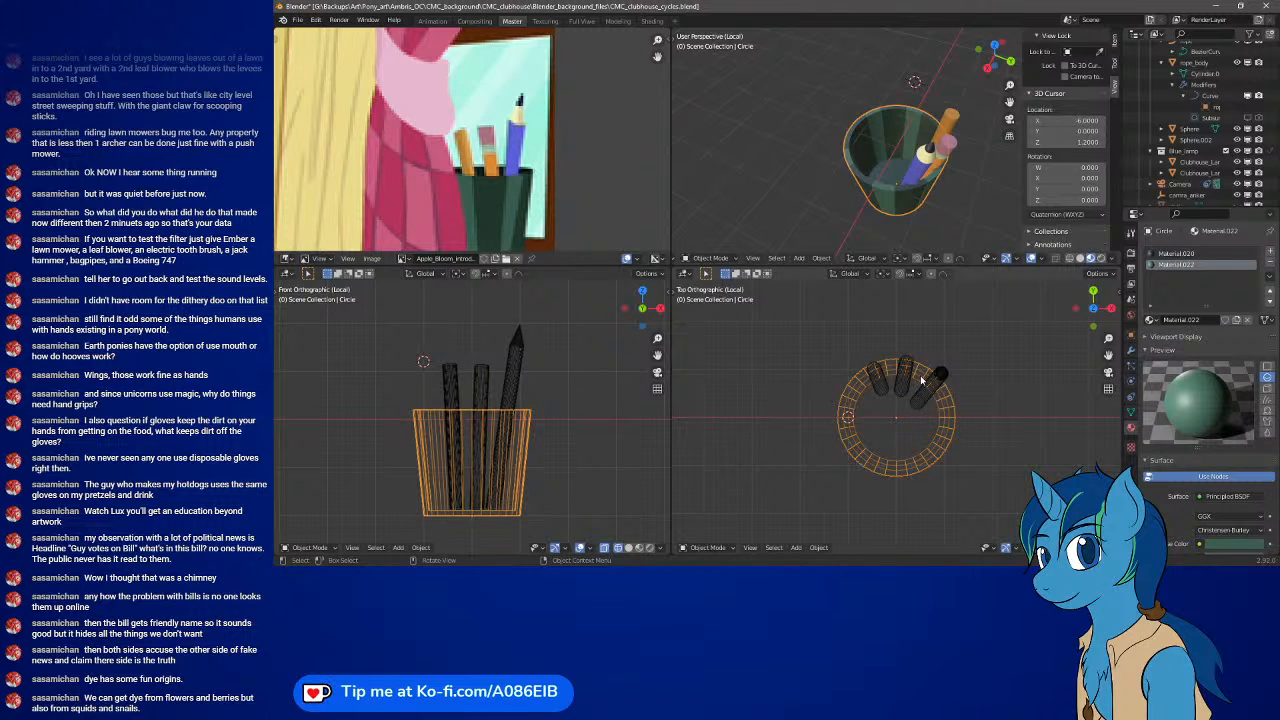
{"action": "left_click", "coordinate": [932, 380]}
{"action": "key", "text": "g"}
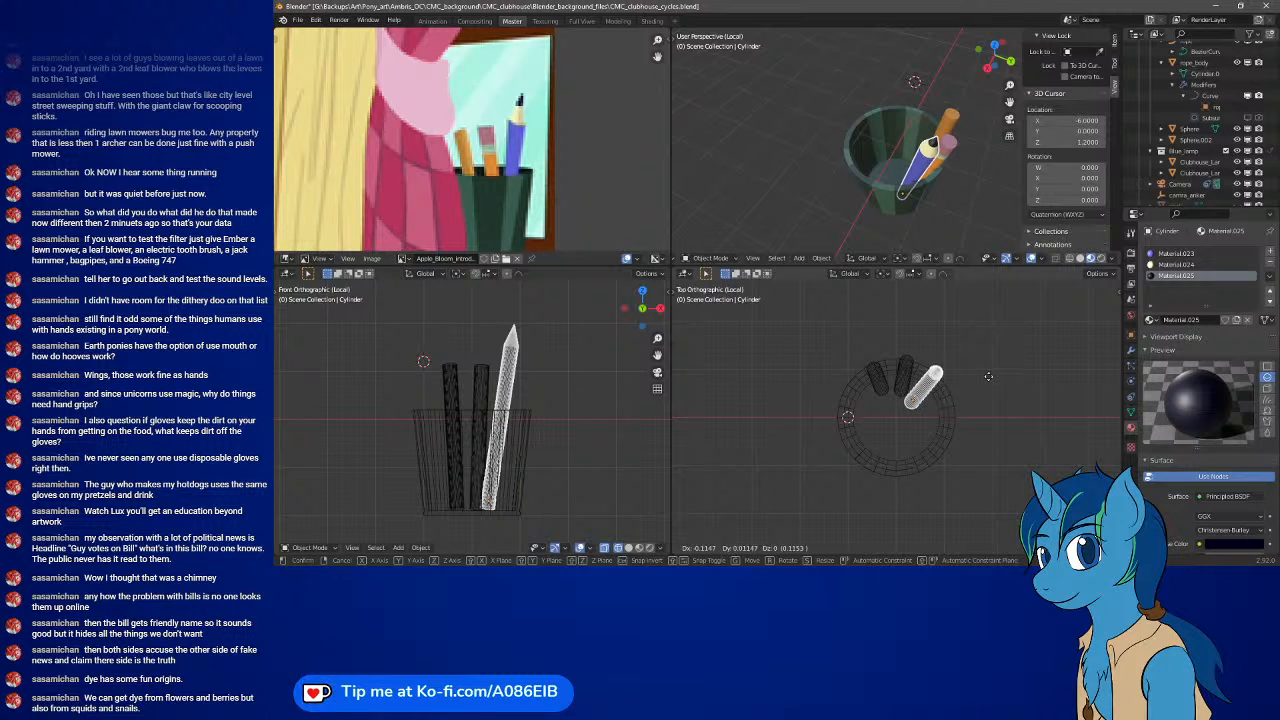
{"action": "left_click", "coordinate": [989, 376]}
- In the top view, move the eraser-topped pencil about 0.09 units inward and shift the plain orange pencil slightly inward too
{"action": "mouse_move", "coordinate": [940, 200]}
{"action": "middle_mouse_down"}
{"action": "mouse_move", "coordinate": [910, 212]}
{"action": "mouse_move", "coordinate": [952, 178]}
{"action": "mouse_move", "coordinate": [952, 204]}
{"action": "middle_mouse_up"}
{"action": "scroll", "coordinate": [910, 212], "scroll_direction": "up", "scroll_amount": 2}
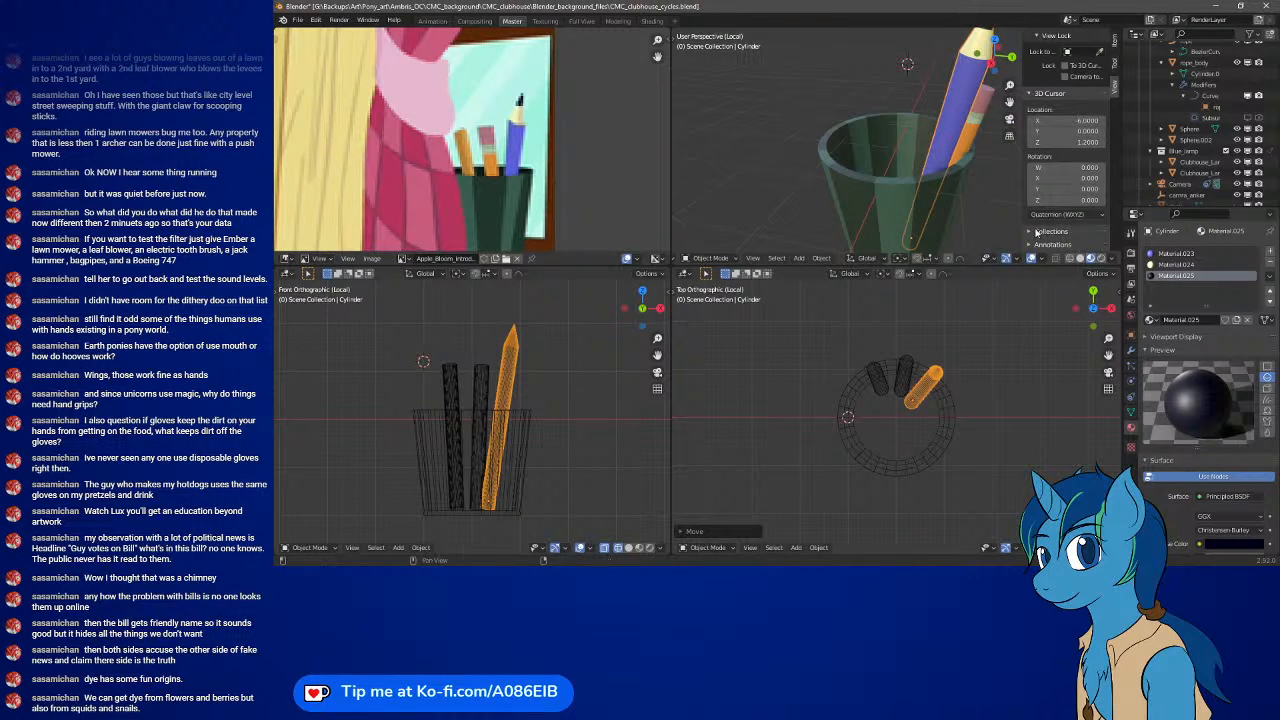
{"action": "mouse_move", "coordinate": [940, 180]}
{"action": "middle_mouse_down"}
{"action": "mouse_move", "coordinate": [900, 172]}
{"action": "mouse_move", "coordinate": [916, 194]}
{"action": "middle_mouse_up"}
{"action": "left_click", "coordinate": [913, 180]}
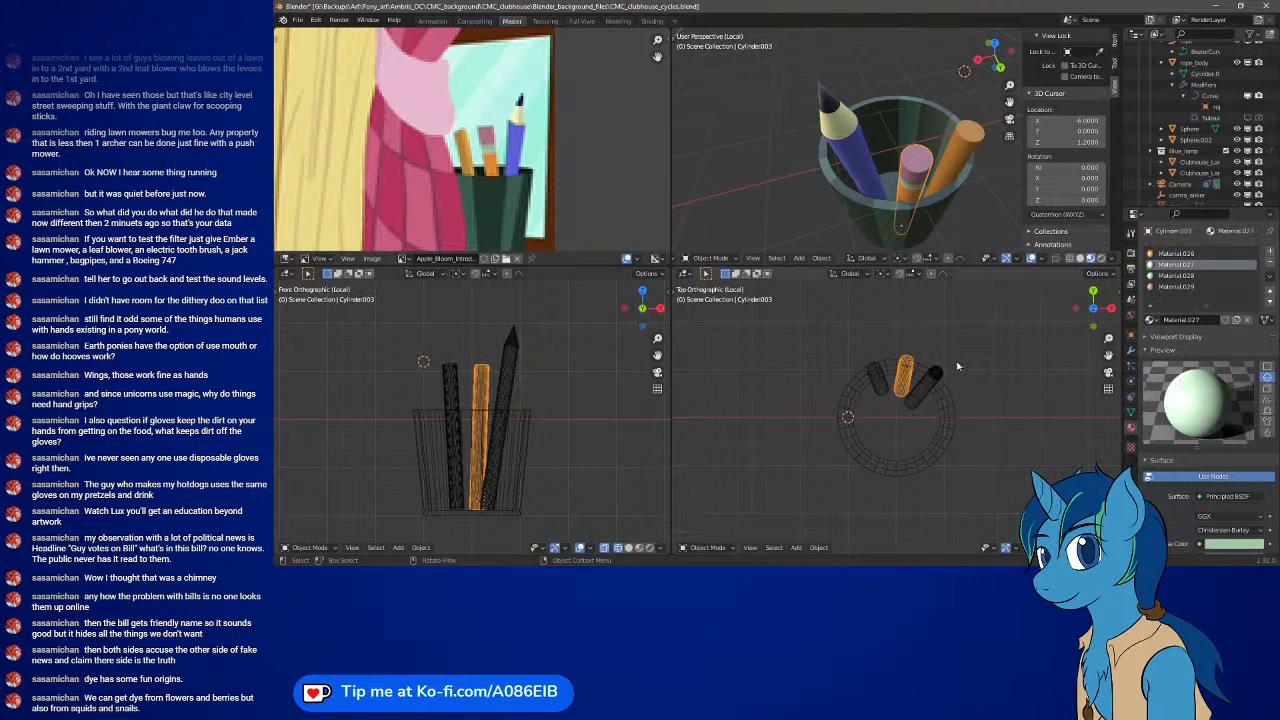
{"action": "key", "text": "g"}
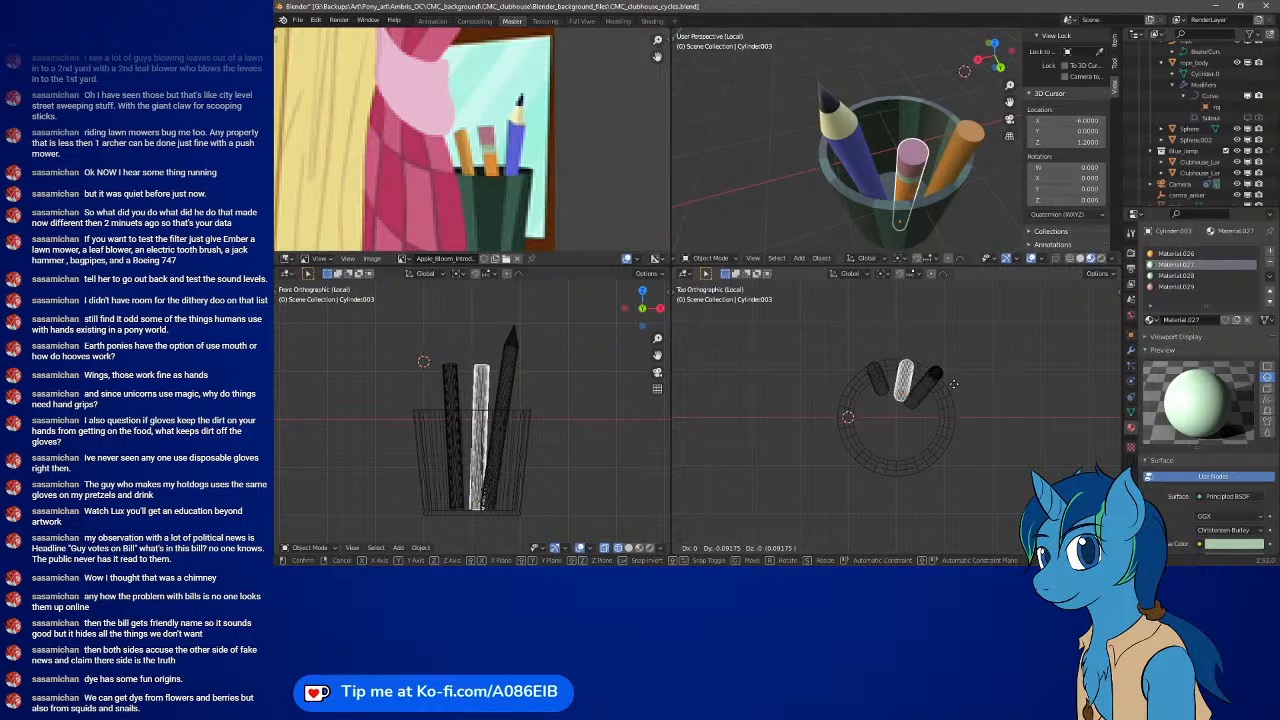
{"action": "left_click", "coordinate": [953, 383]}
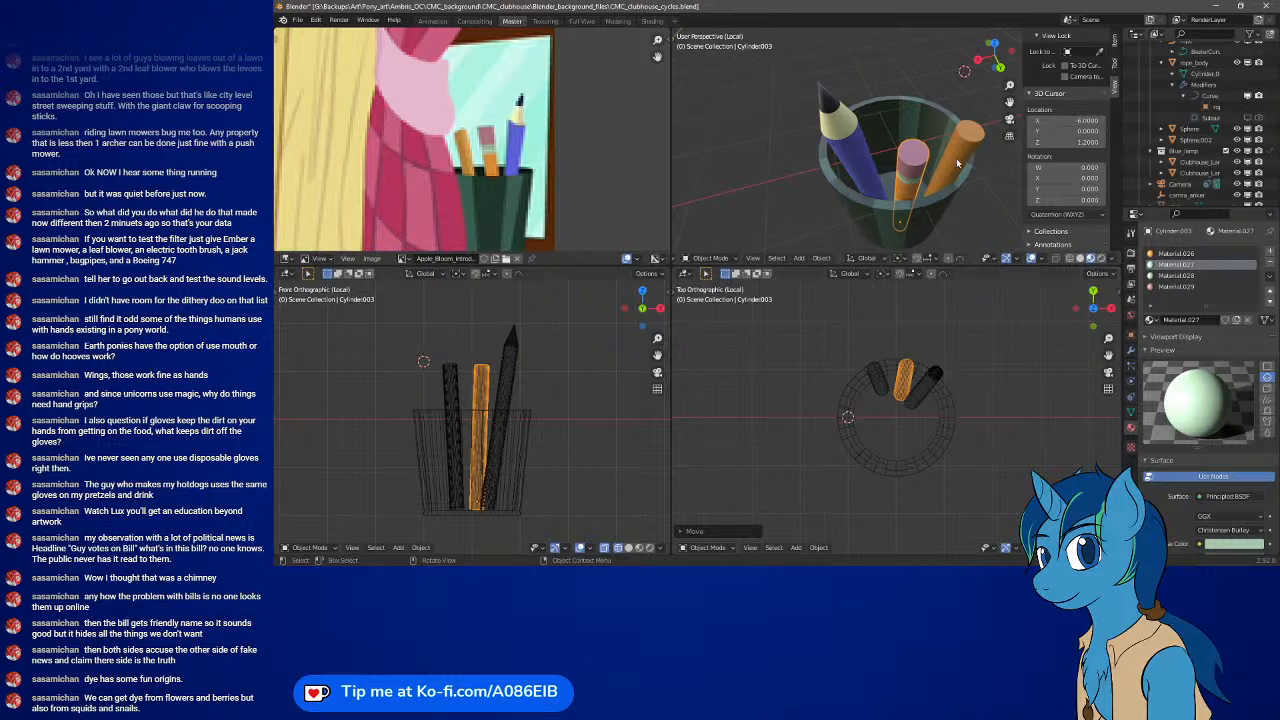
{"action": "left_click", "coordinate": [890, 385]}
{"action": "key", "text": "g"}
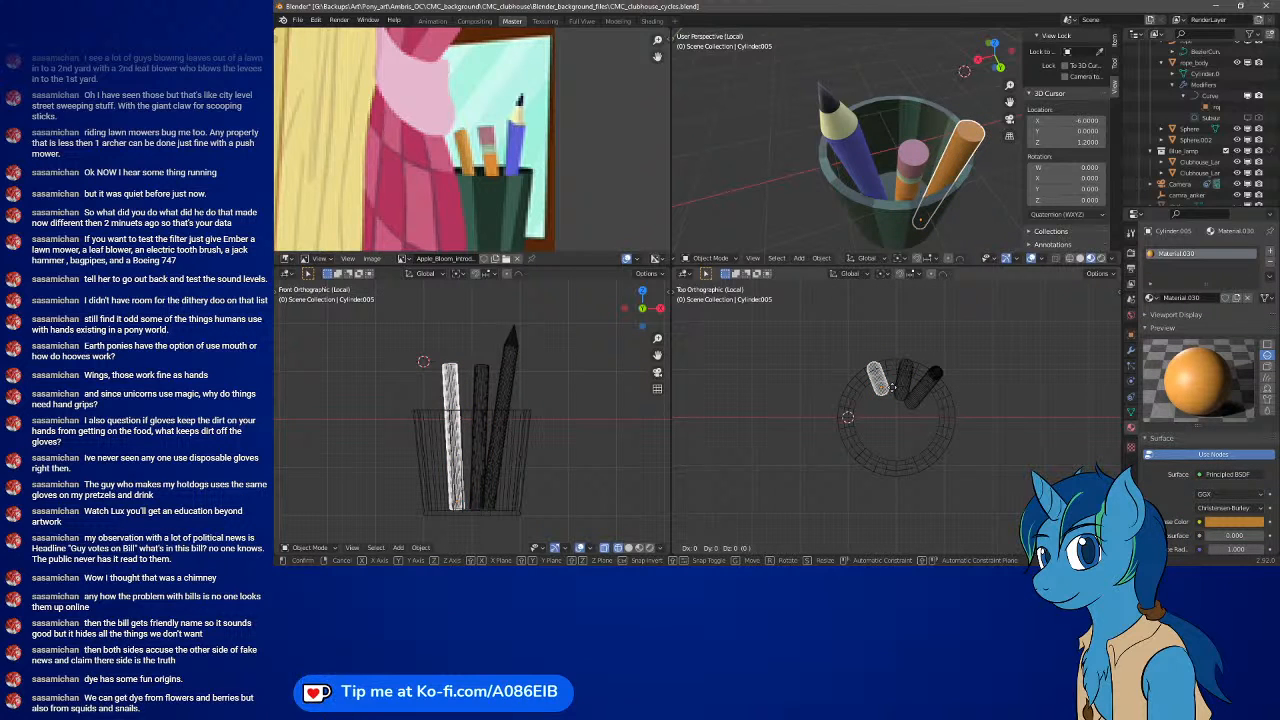
{"action": "left_click", "coordinate": [894, 391]}
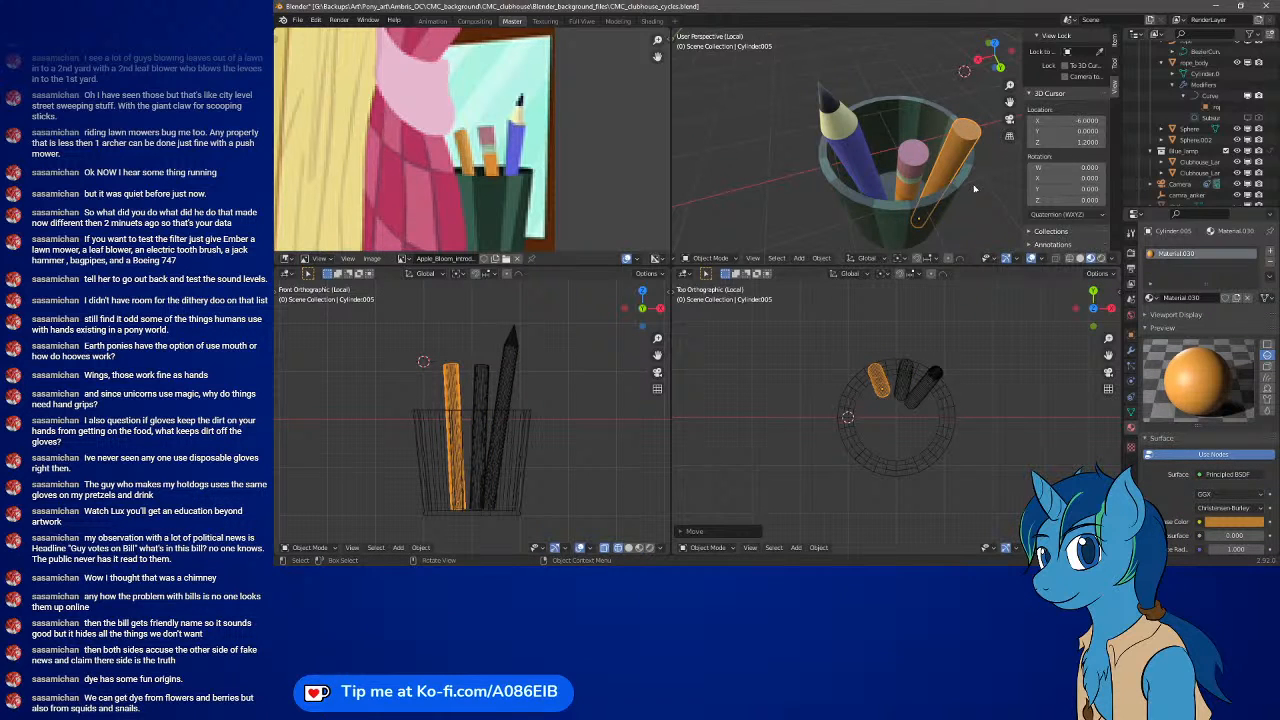
- Apply smooth shading to the eraser and metal band faces at the top of the eraser-topped pencil
{"action": "left_click", "coordinate": [488, 388]}
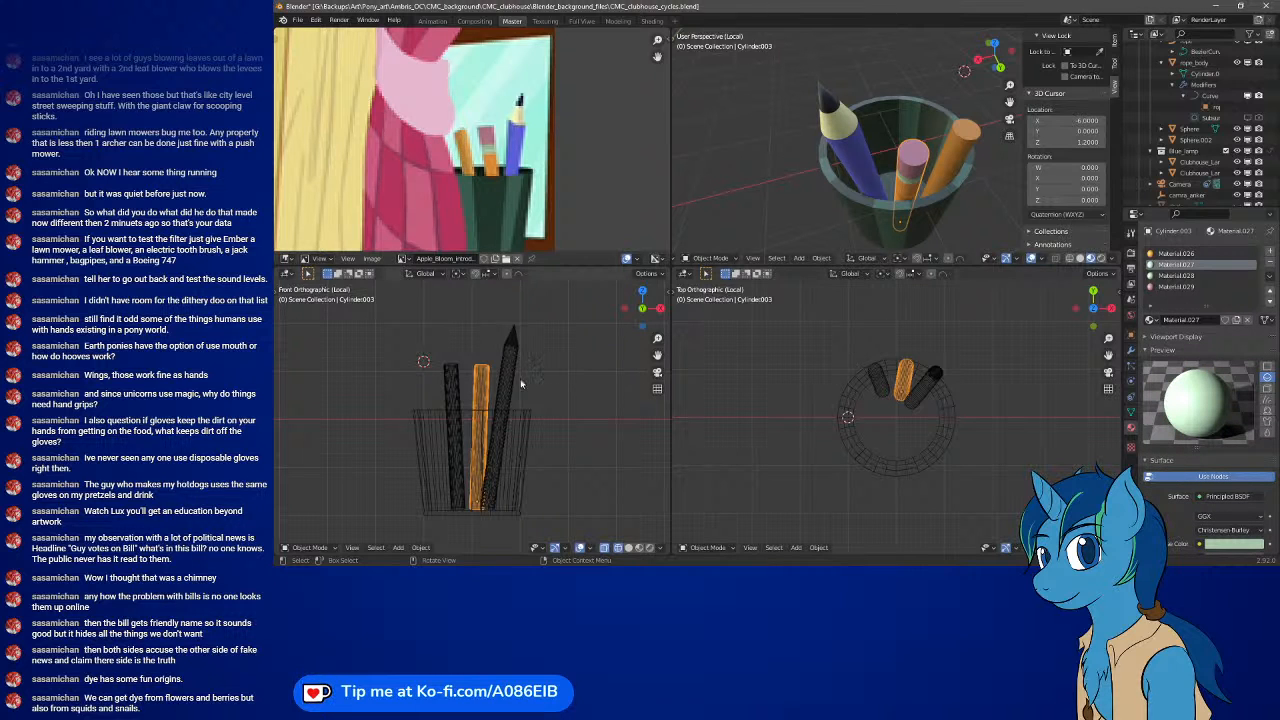
{"action": "key", "text": "g"}
{"action": "key", "text": "Escape"}
{"action": "key", "text": "Tab"}
{"action": "left_click_drag", "start_coordinate": [494, 378], "coordinate": [495, 379]}
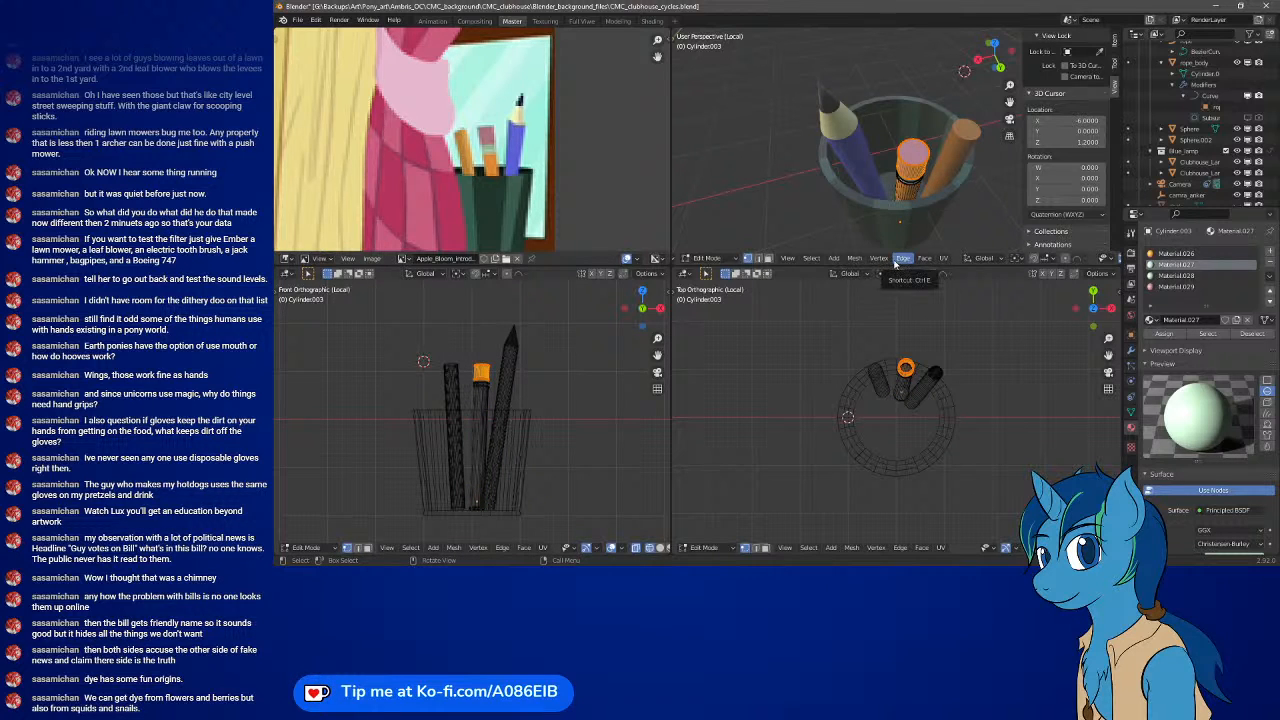
{"action": "left_click", "coordinate": [858, 259]}
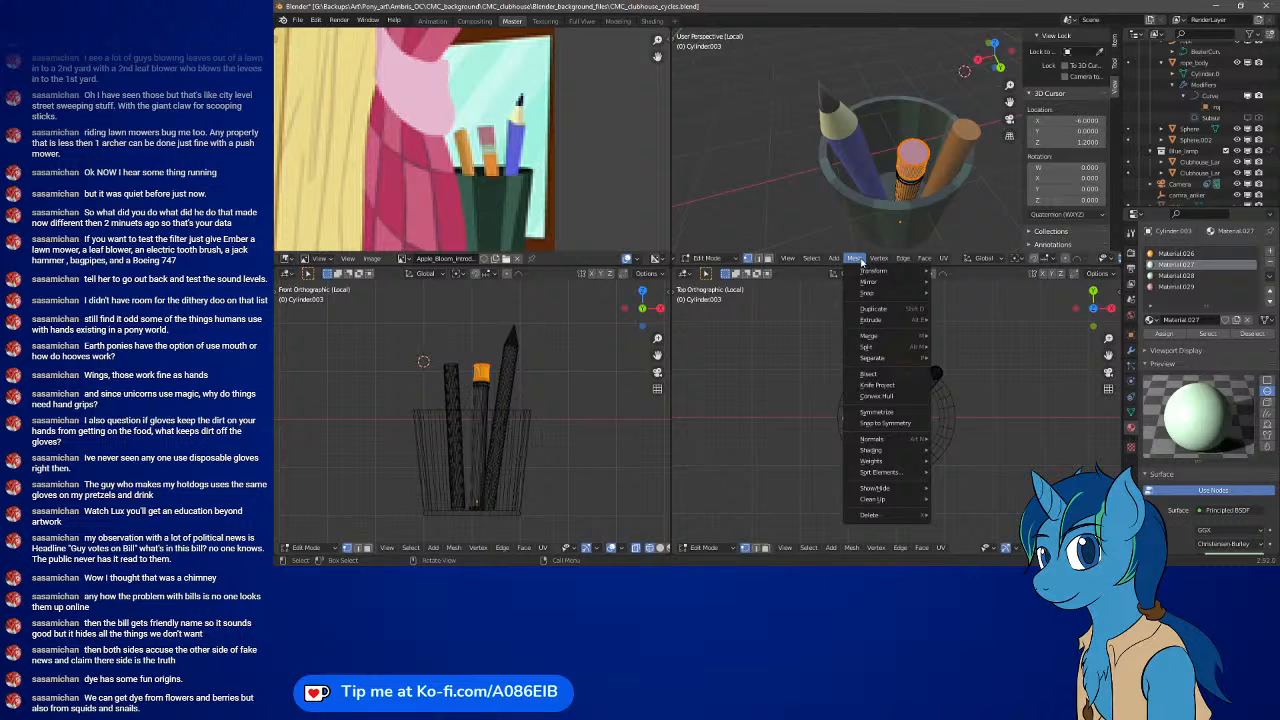
{"action": "mouse_move", "coordinate": [908, 259]}
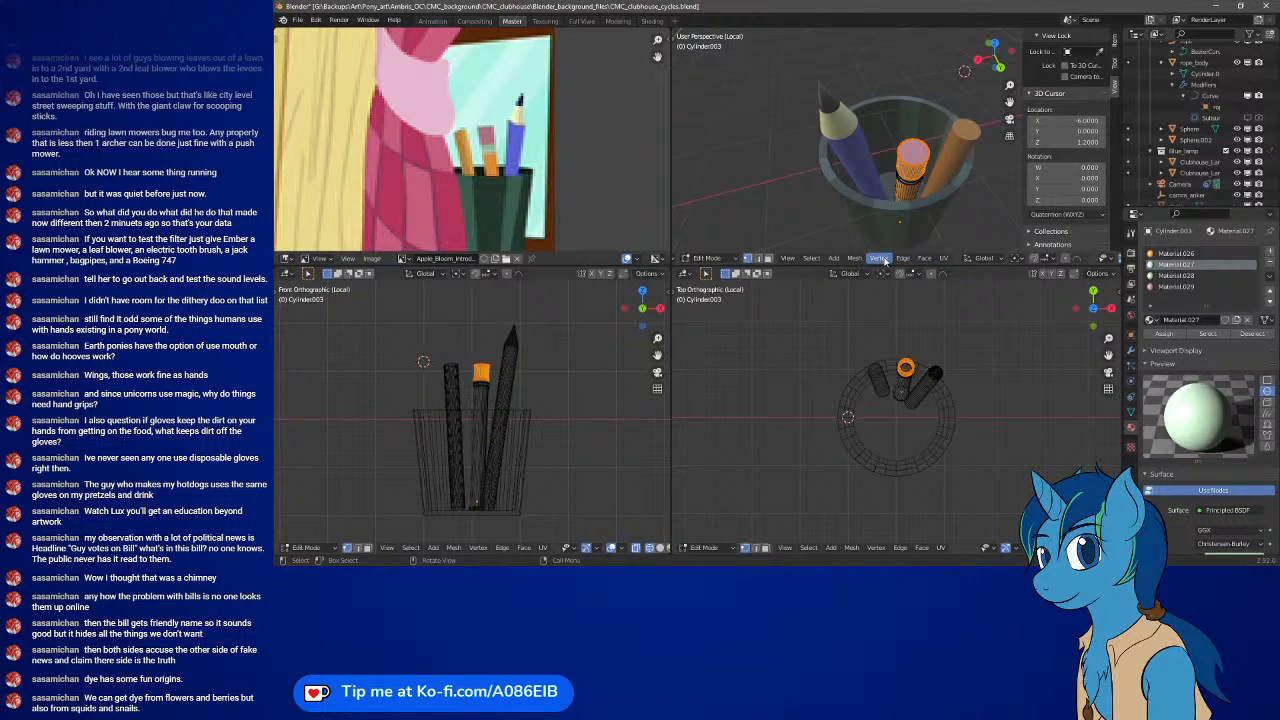
{"action": "left_click", "coordinate": [922, 259]}
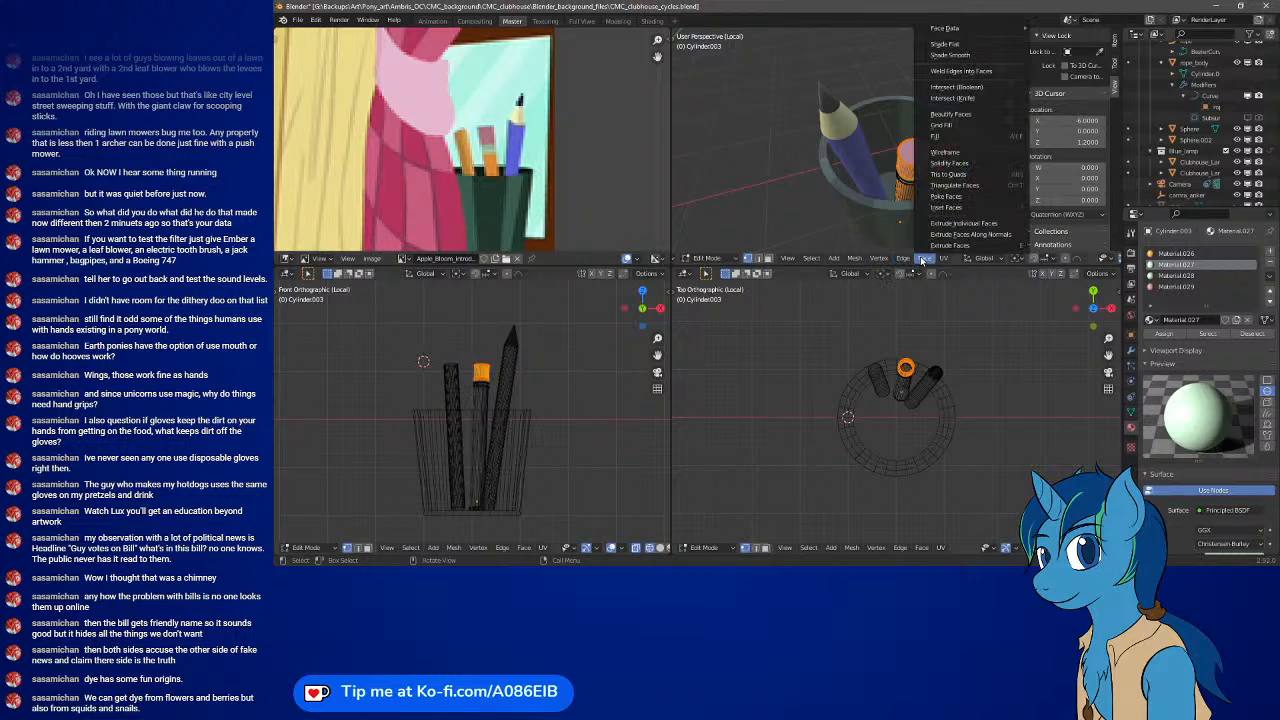
{"action": "left_click", "coordinate": [945, 55]}
{"action": "key", "text": "Tab"}
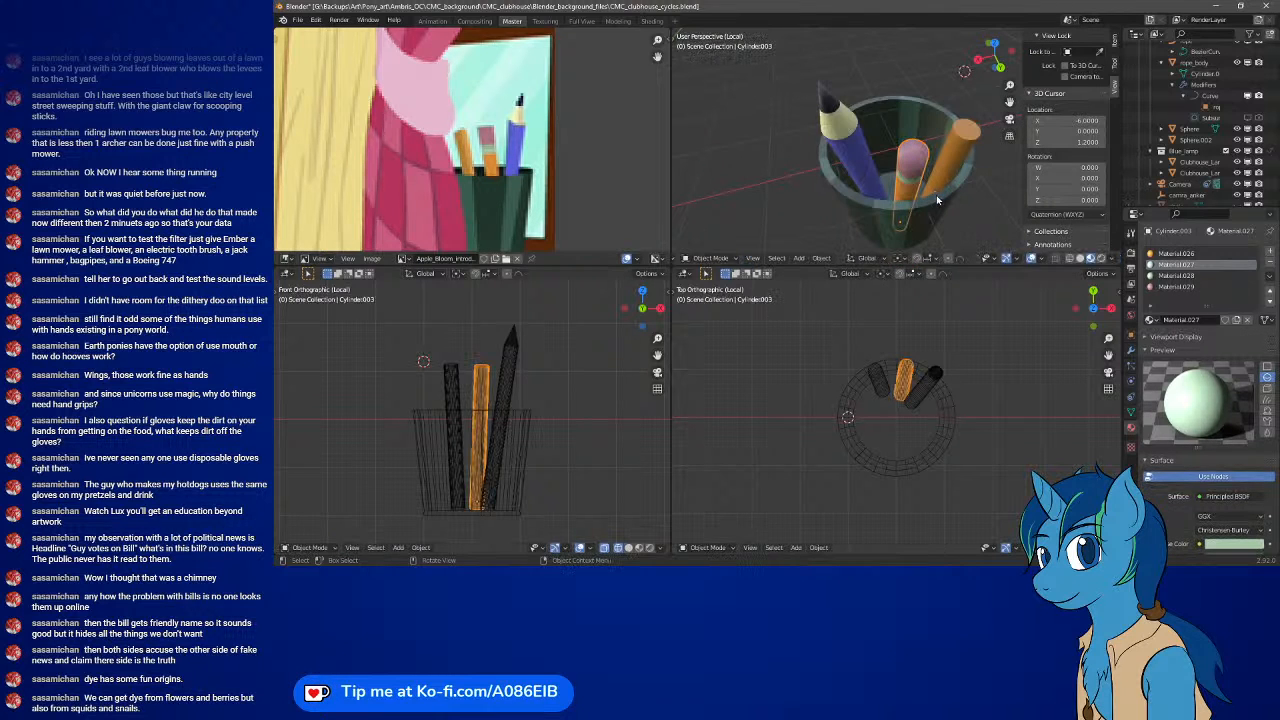
- In the top view, rotate the eraser-topped pencil by about -18 degrees so it leans the same way as the plain orange pencil
{"action": "mouse_move", "coordinate": [936, 195]}
{"action": "middle_mouse_down"}
{"action": "mouse_move", "coordinate": [918, 179]}
{"action": "mouse_move", "coordinate": [798, 160]}
{"action": "mouse_move", "coordinate": [1073, 200]}
{"action": "mouse_move", "coordinate": [711, 176]}
{"action": "mouse_move", "coordinate": [698, 160]}
{"action": "middle_mouse_up"}
{"action": "middle_click_drag", "start_coordinate": [698, 161], "coordinate": [820, 182]}
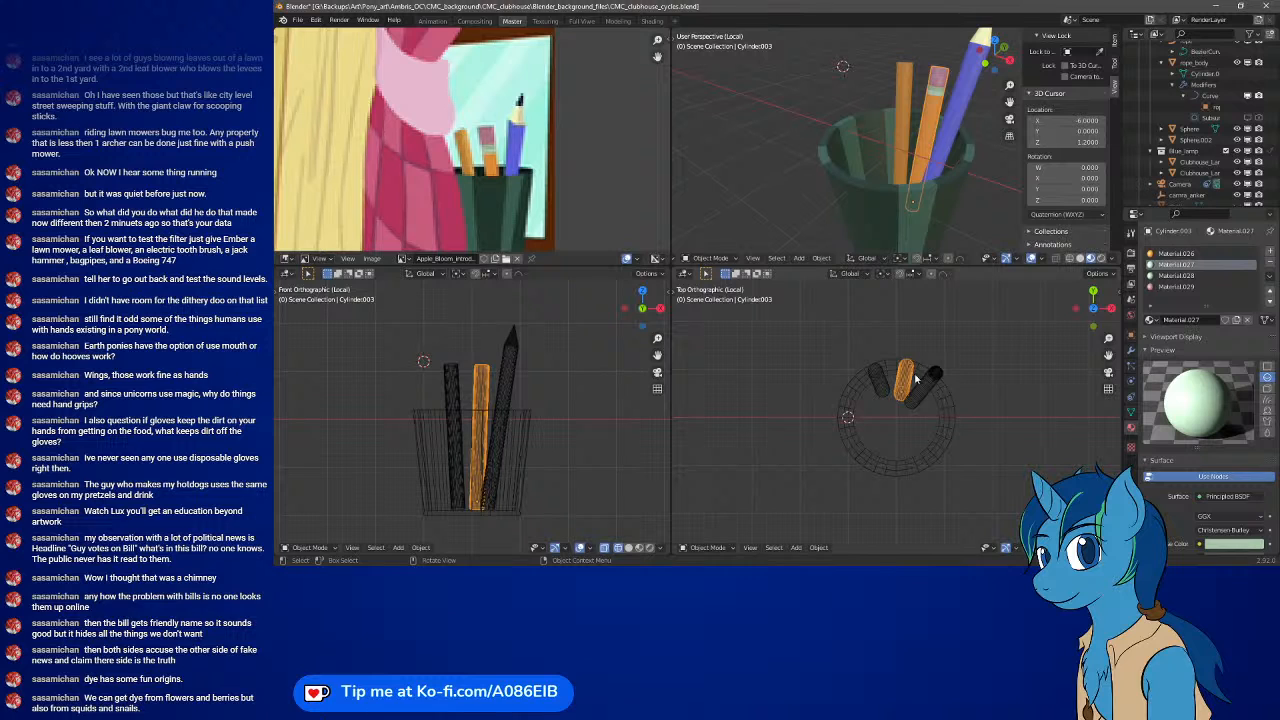
{"action": "key", "text": "r"}
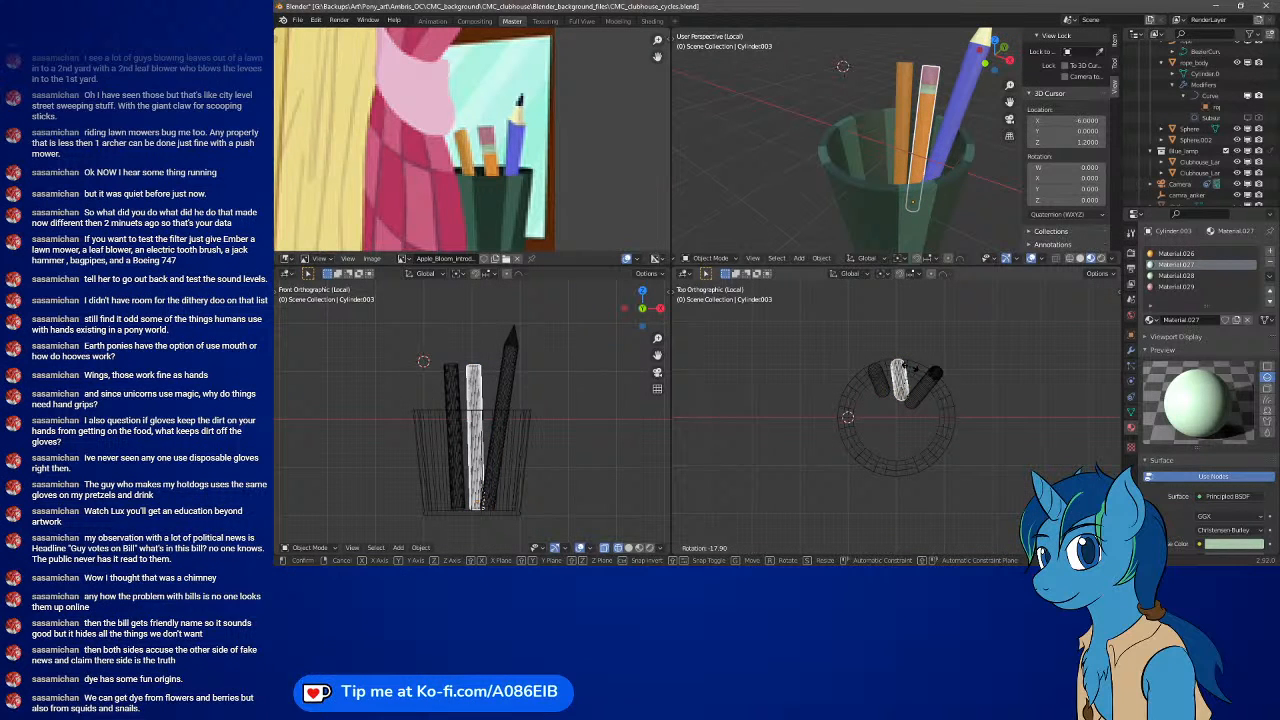
{"action": "left_click", "coordinate": [910, 368]}
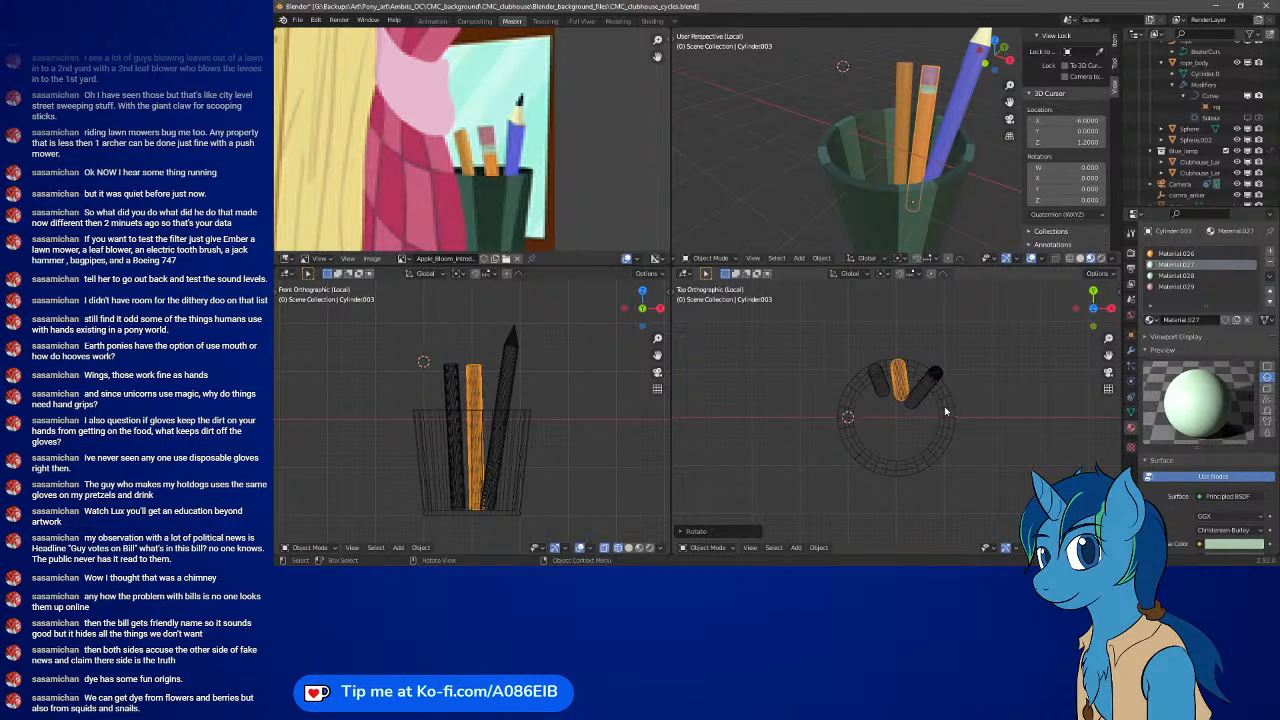
- In the top view, nudge the plain orange pencil slightly in negative X, then shift the eraser-topped pencil about 0.06 units in negative X
{"action": "left_click", "coordinate": [882, 382]}
{"action": "key", "text": "g"}
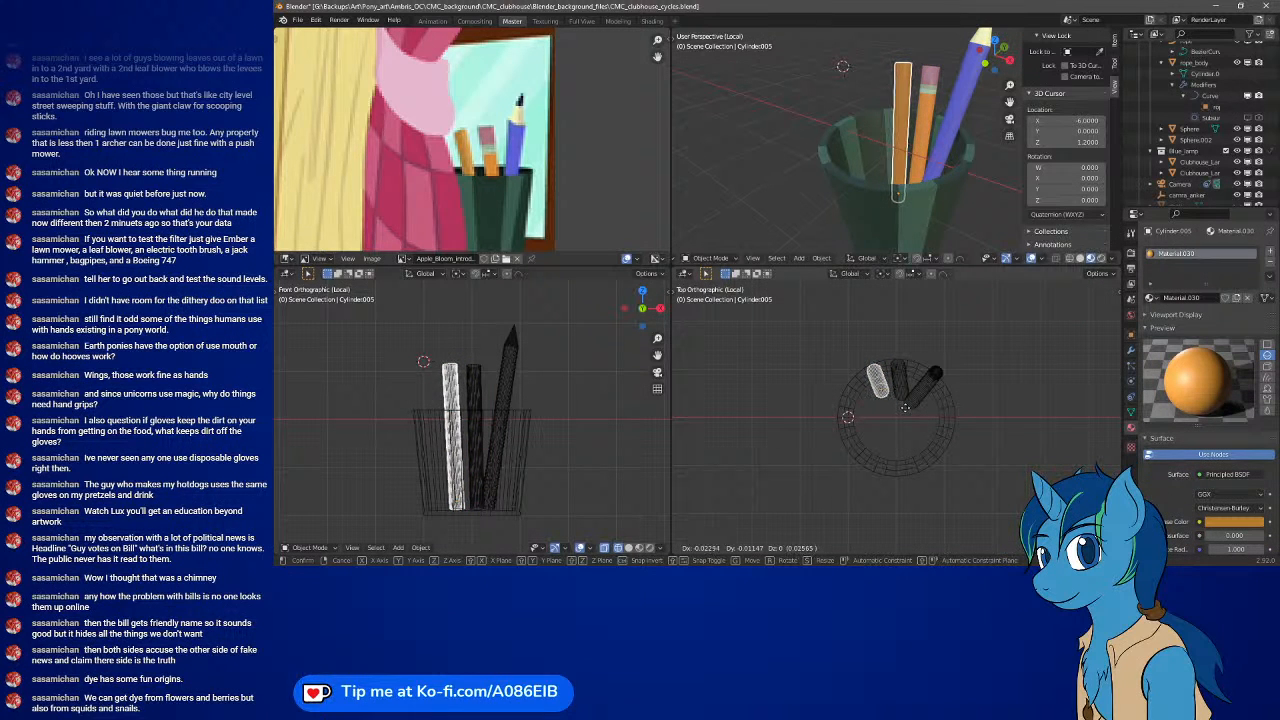
{"action": "left_click", "coordinate": [905, 408]}
{"action": "left_click", "coordinate": [906, 391]}
{"action": "key", "text": "g"}
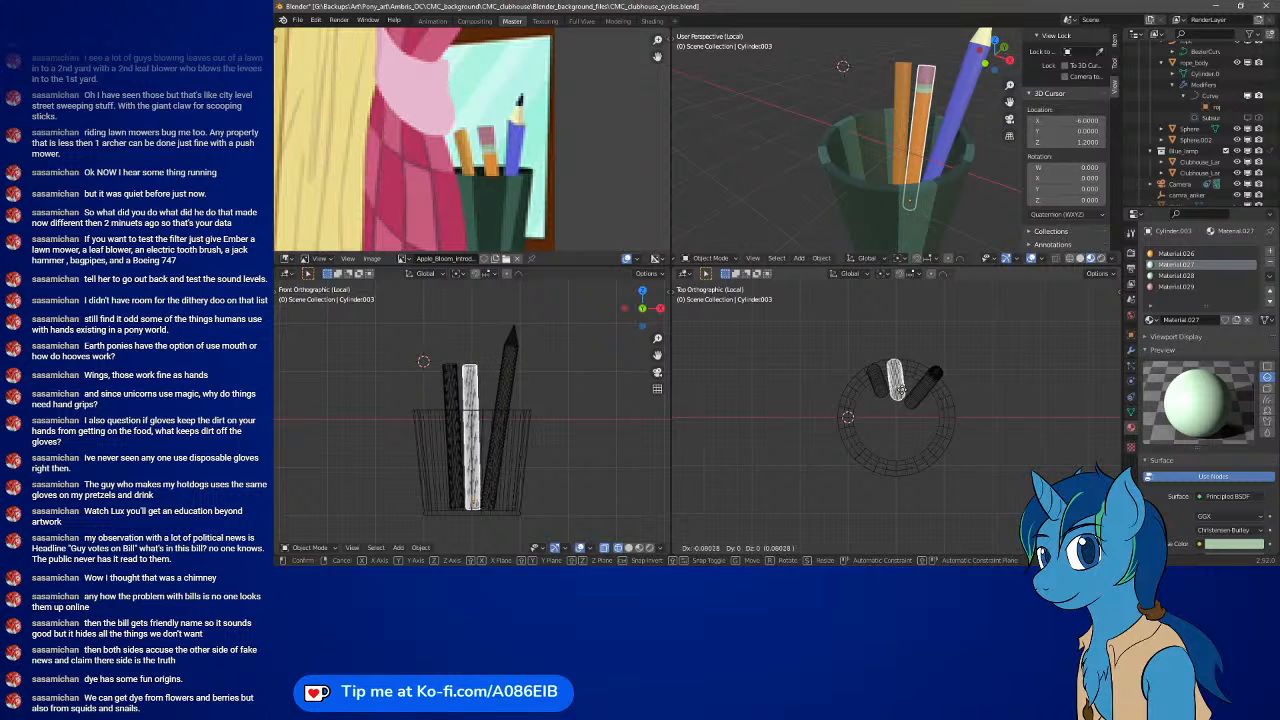
{"action": "left_click", "coordinate": [906, 391]}
- In the top view, move the eraser-topped pencil slightly outward toward the cup's rim, away from the plain orange pencil
{"action": "middle_click_drag", "start_coordinate": [925, 152], "coordinate": [677, 193]}
{"action": "scroll", "coordinate": [887, 192], "scroll_direction": "up", "scroll_amount": 10}
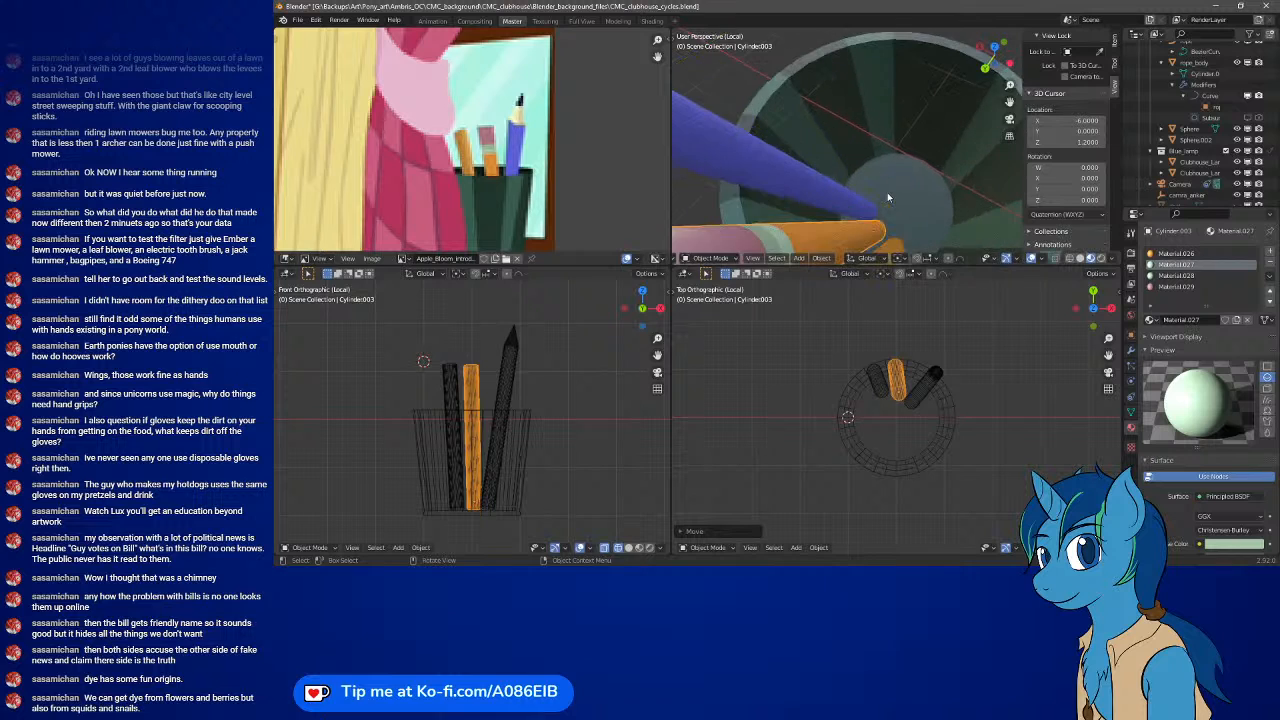
{"action": "scroll", "coordinate": [855, 200], "scroll_direction": "down", "scroll_amount": 6}
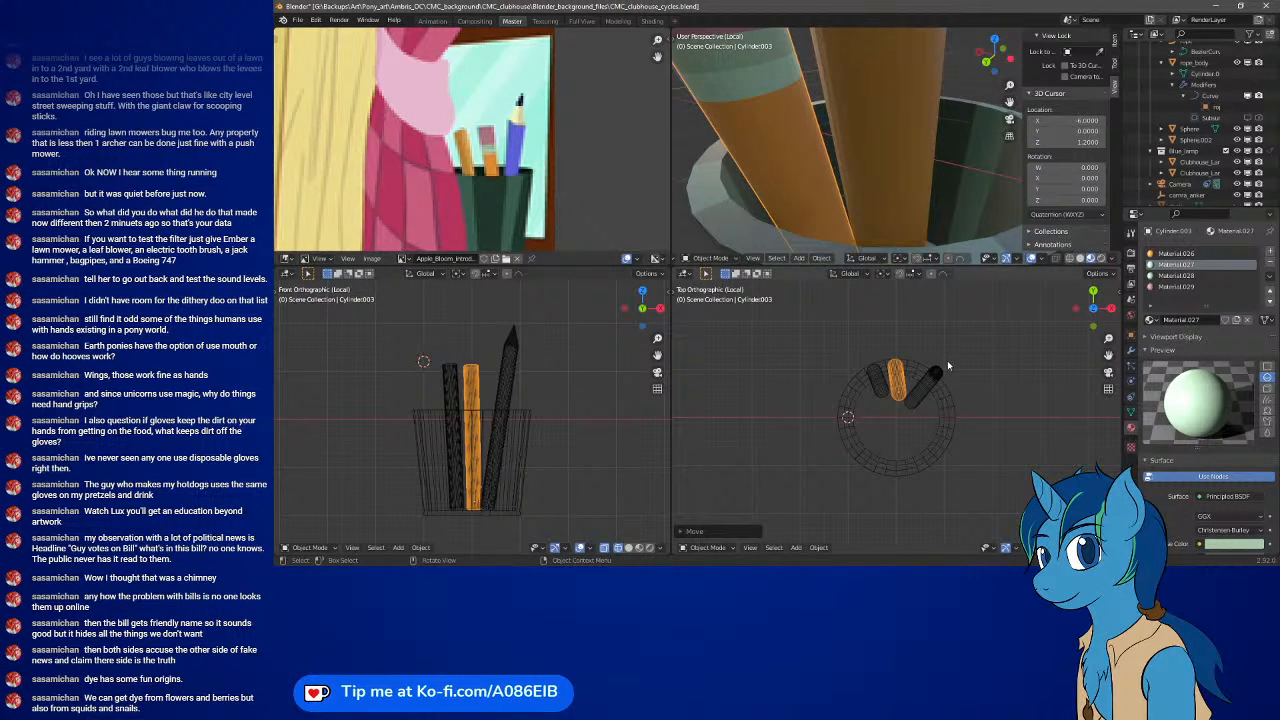
{"action": "key", "text": "g"}
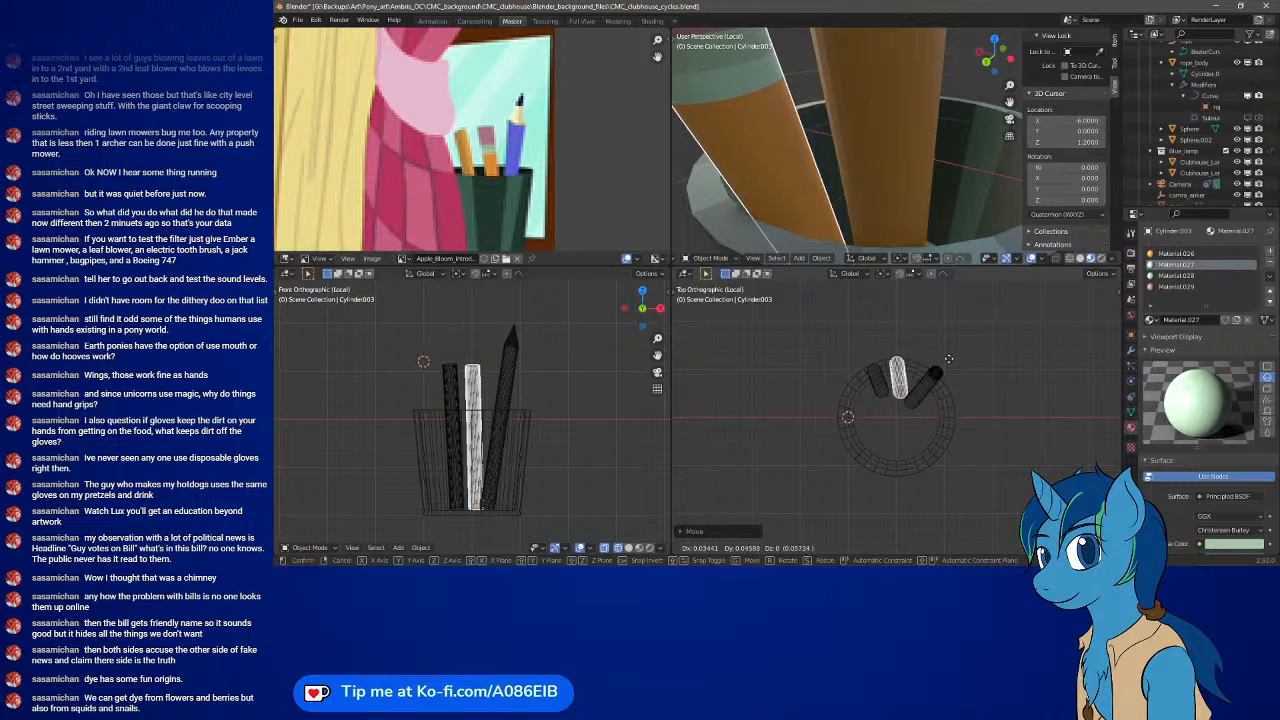
{"action": "left_click", "coordinate": [949, 361]}
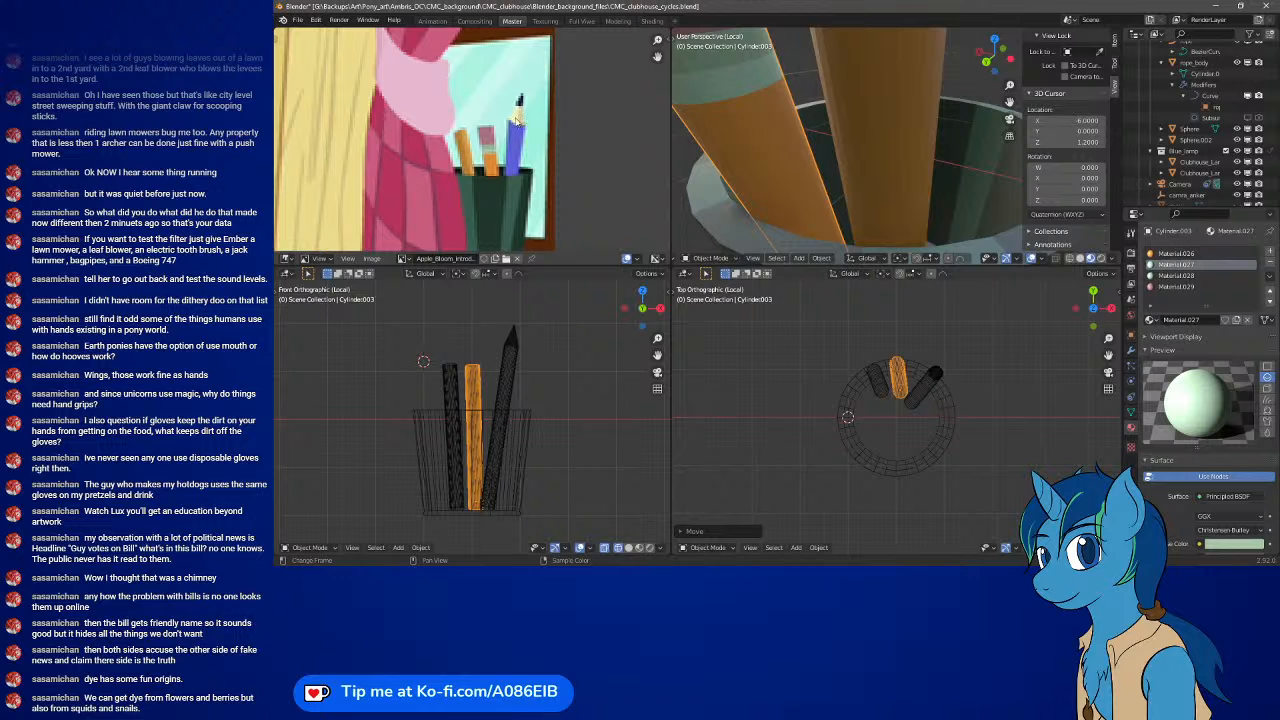
- In the top view, rotate the blue pencil roughly 120 degrees and move it to the cup's opposite side, away from the orange pencils
{"action": "left_click", "coordinate": [930, 390]}
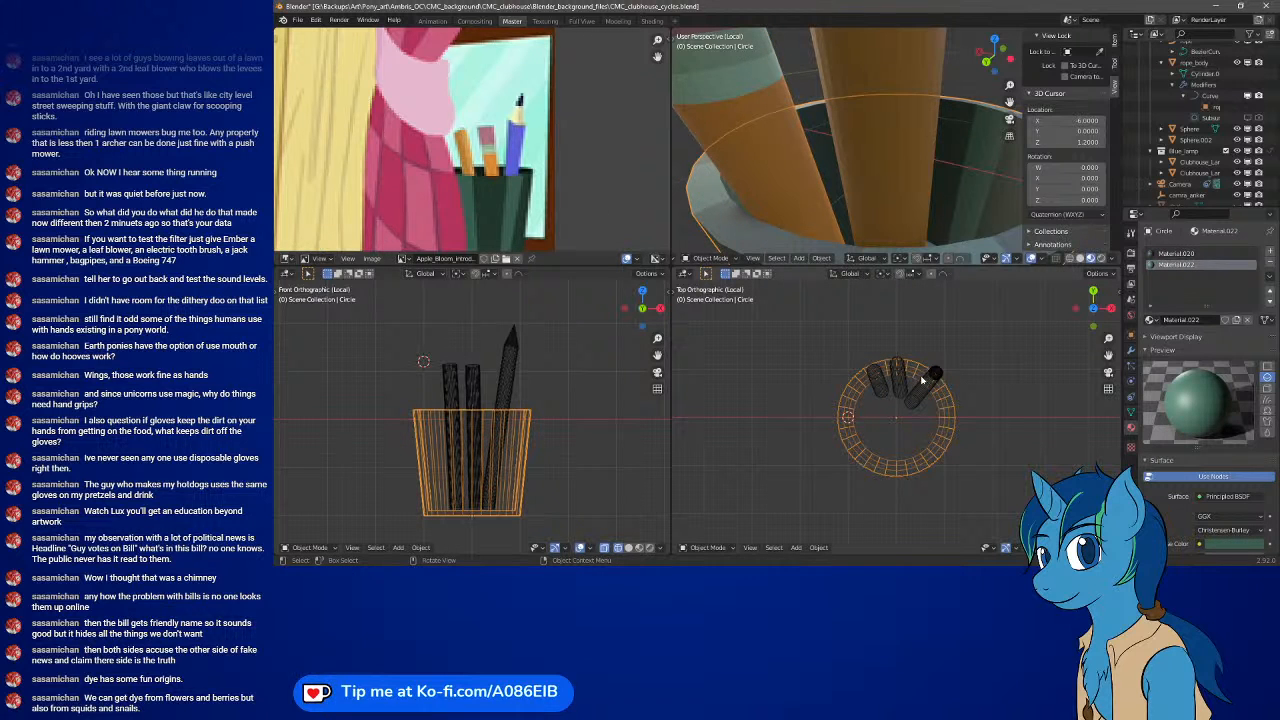
{"action": "left_click", "coordinate": [922, 380]}
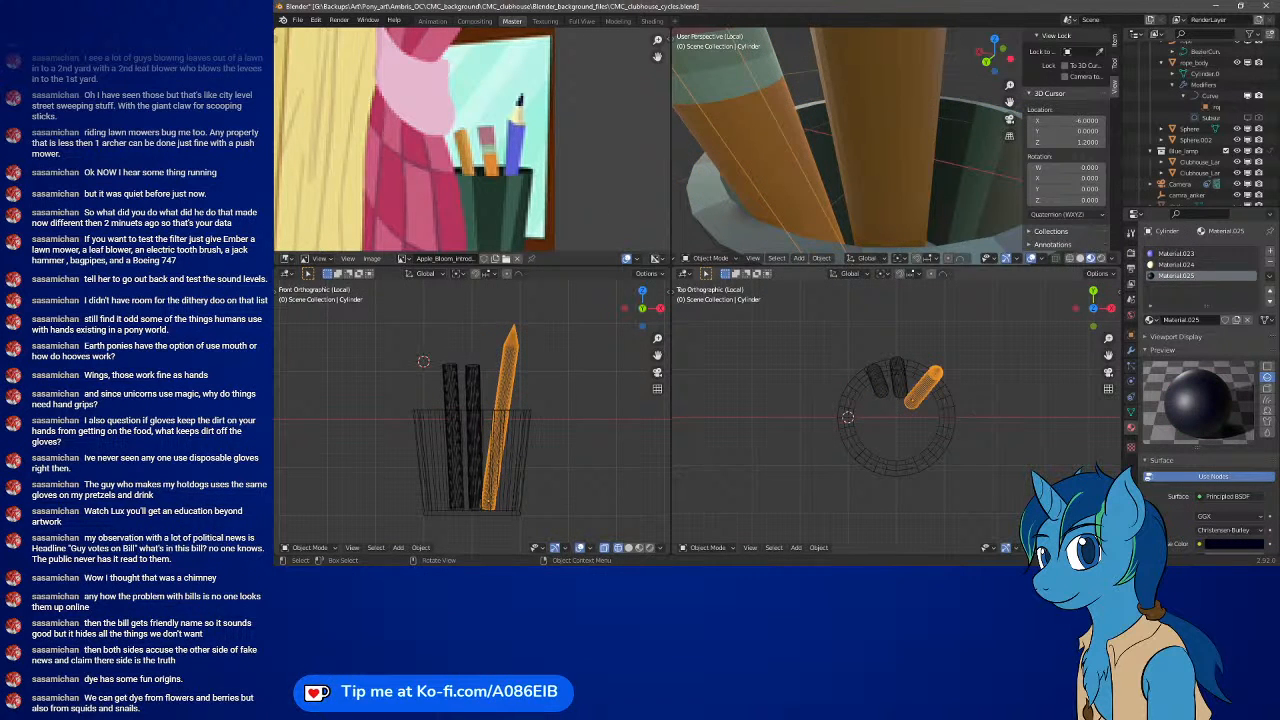
{"action": "key", "text": "r"}
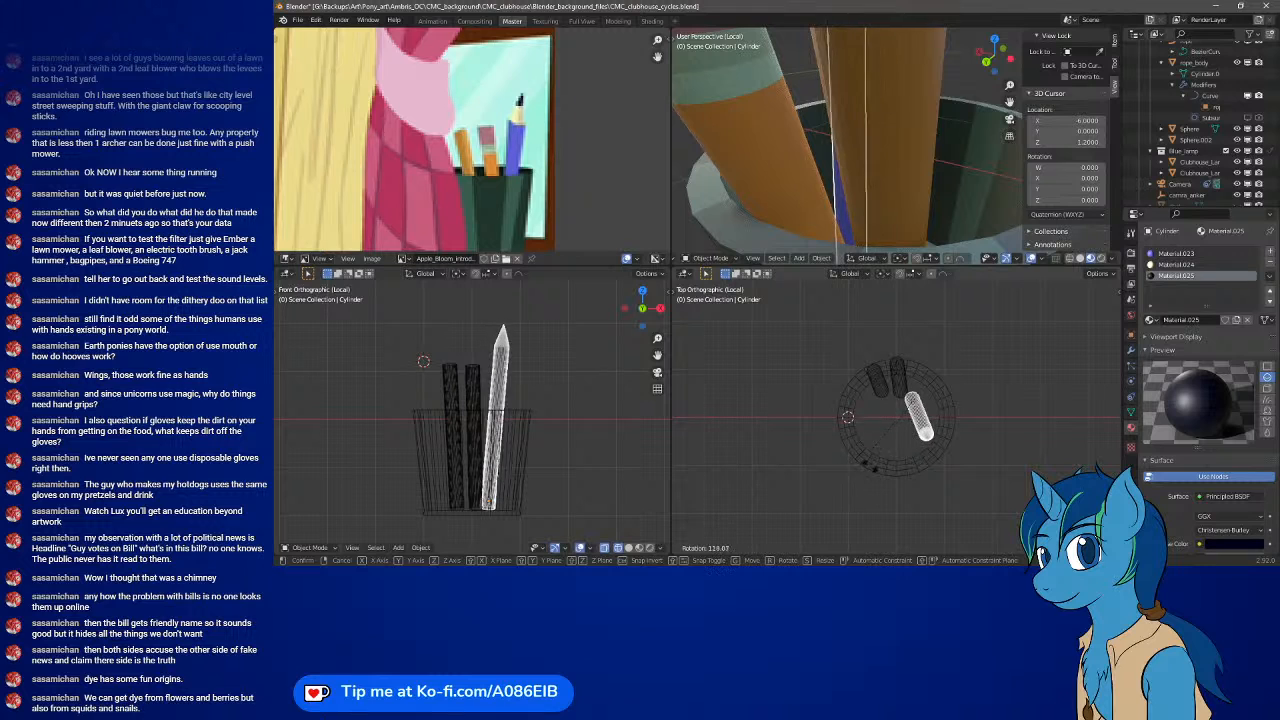
{"action": "left_click", "coordinate": [943, 449]}
{"action": "key", "text": "g"}
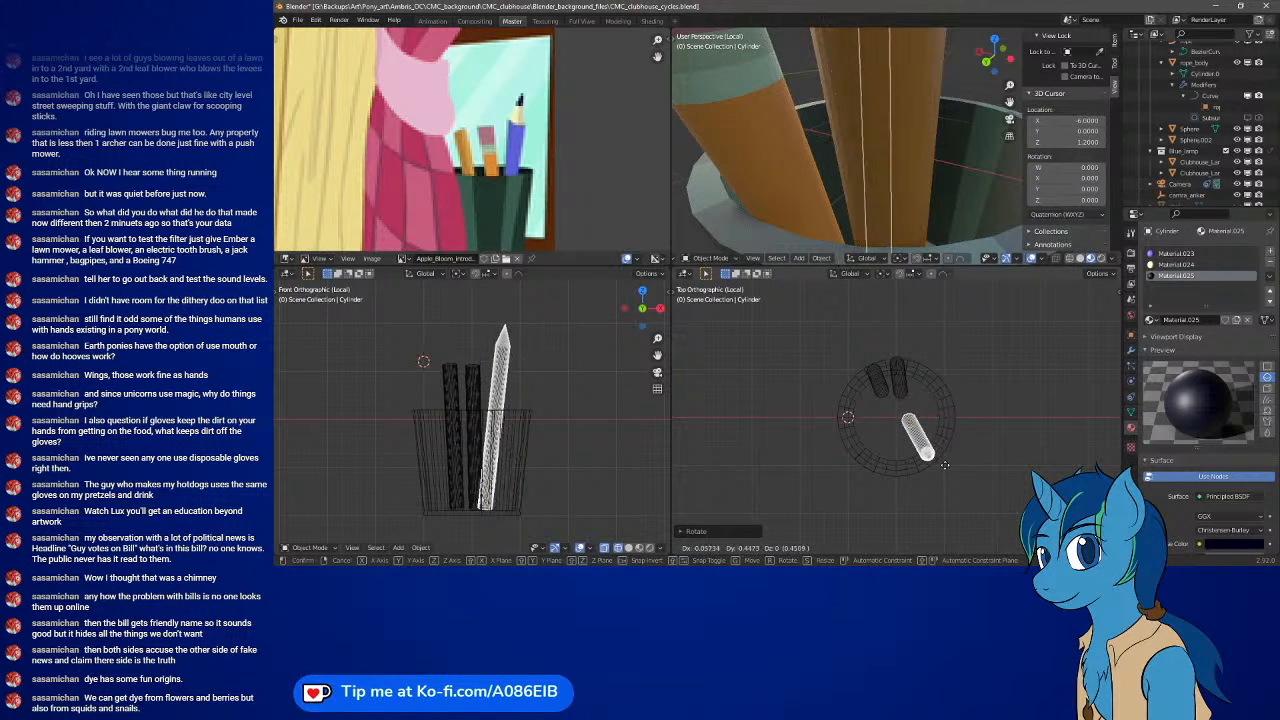
{"action": "left_click", "coordinate": [943, 468]}
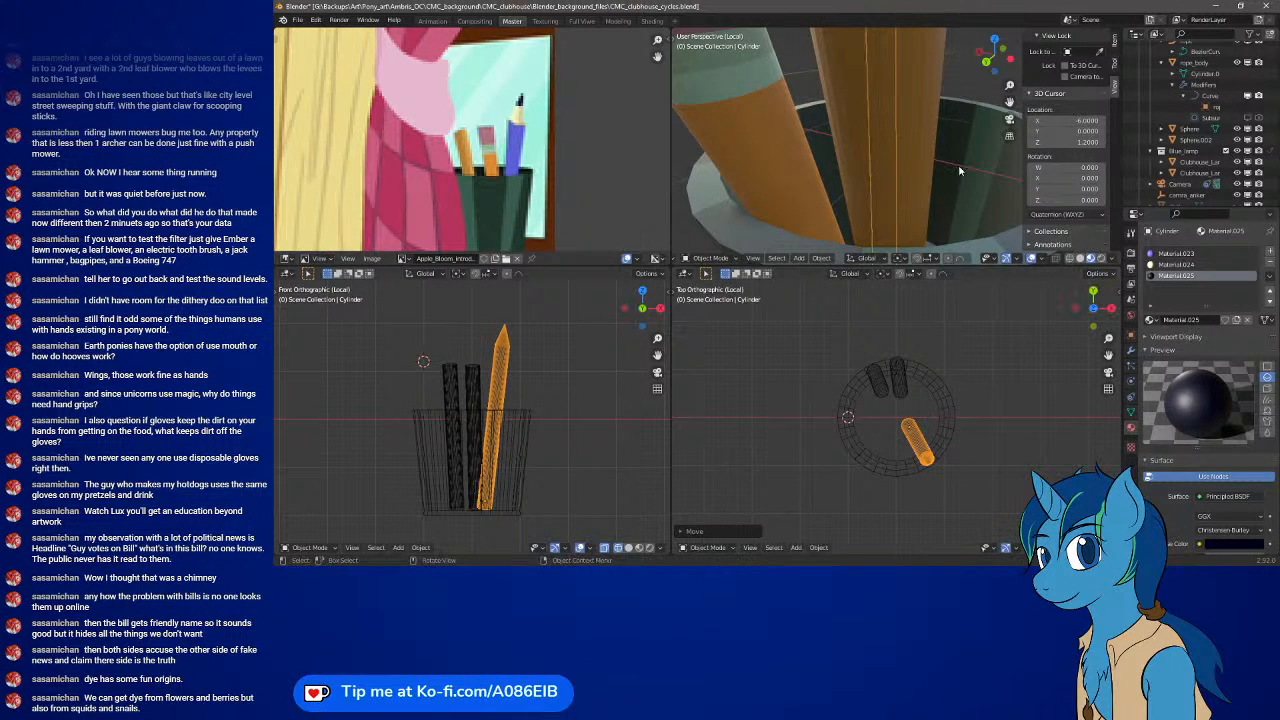
- In the top view, move the blue pencil about 0.23 units in negative Y so it rests against the cup's wall
{"action": "middle_click_drag", "start_coordinate": [965, 167], "coordinate": [702, 156]}
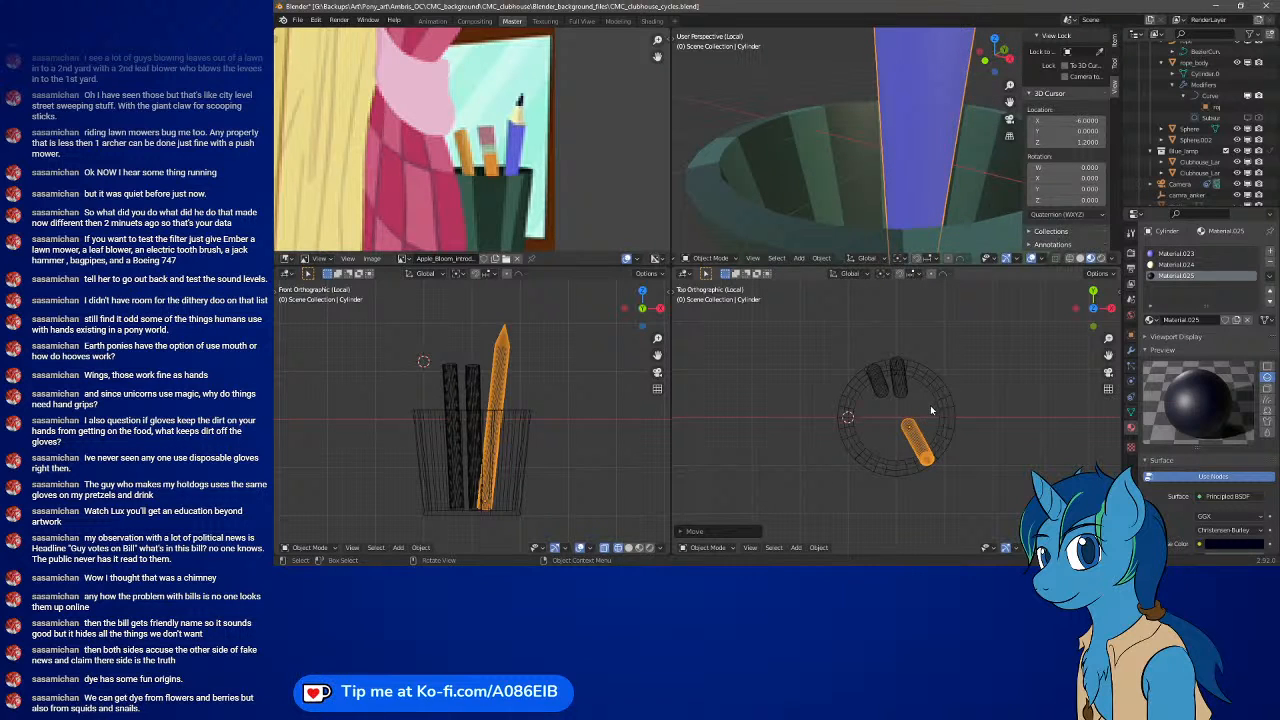
{"action": "middle_click_drag", "start_coordinate": [936, 159], "coordinate": [870, 200]}
{"action": "key", "text": "g"}
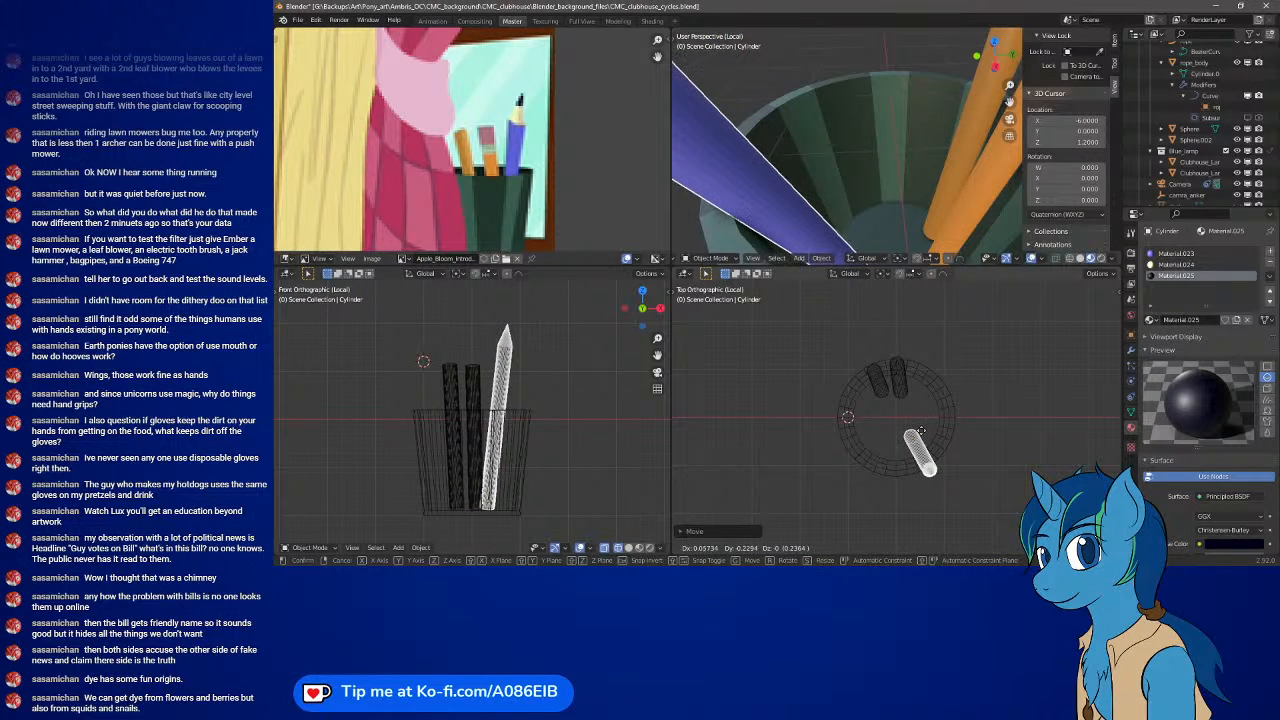
{"action": "left_click", "coordinate": [922, 435]}
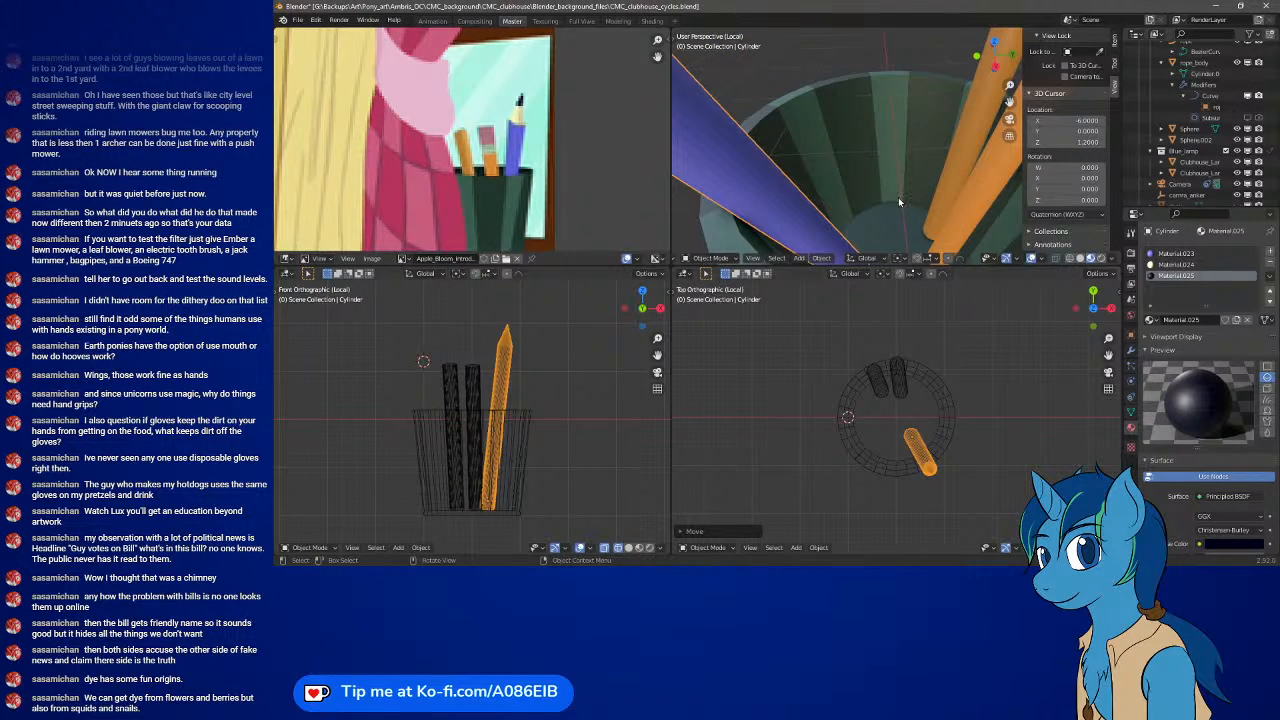
{"action": "scroll", "coordinate": [894, 198], "scroll_direction": "down", "scroll_amount": 5}
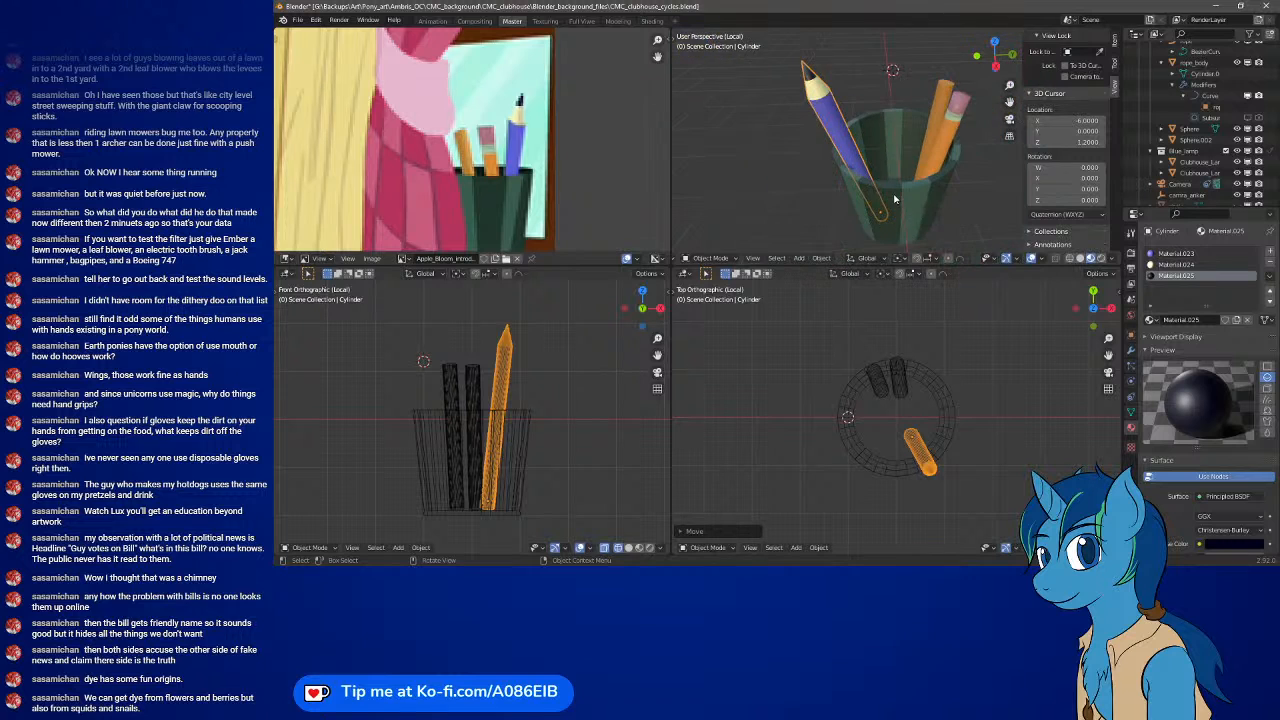
{"action": "mouse_move", "coordinate": [894, 198]}
{"action": "middle_mouse_down"}
{"action": "mouse_move", "coordinate": [1001, 168]}
{"action": "mouse_move", "coordinate": [957, 183]}
{"action": "middle_mouse_up"}
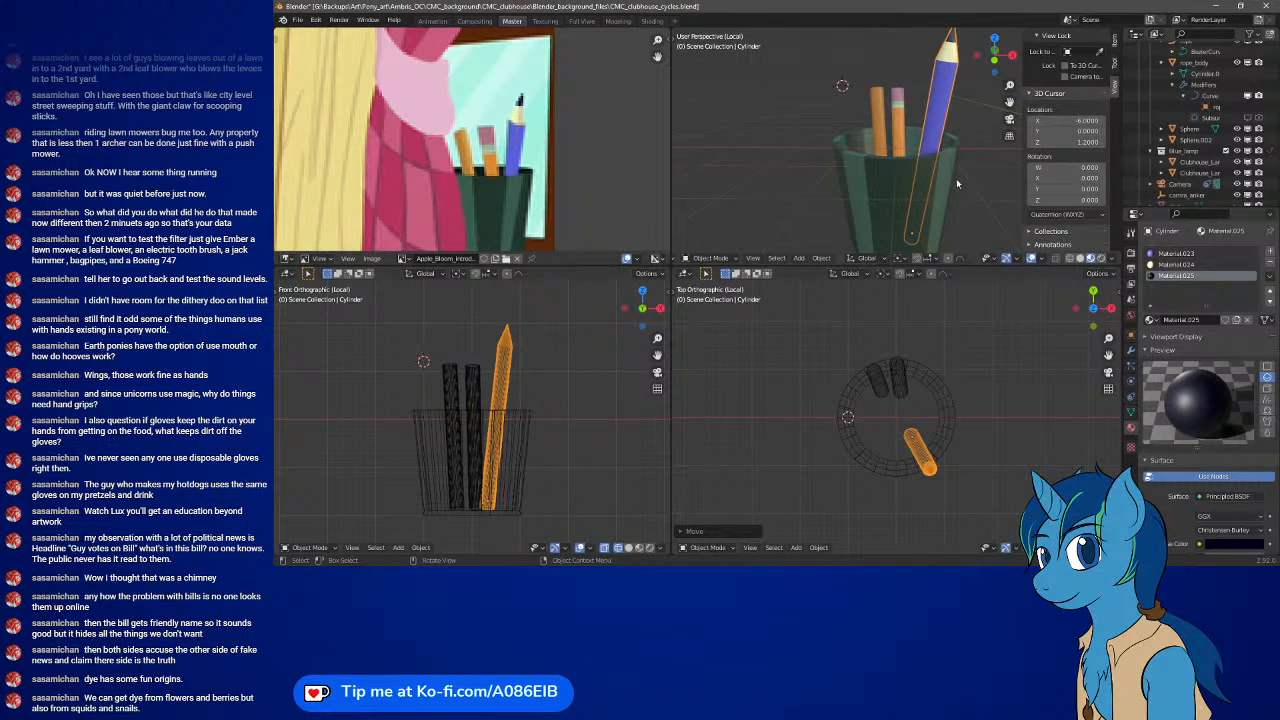
- Rotate the cup by -75 degrees in the top view, leaving the pencils in place
{"action": "left_click", "coordinate": [948, 398]}
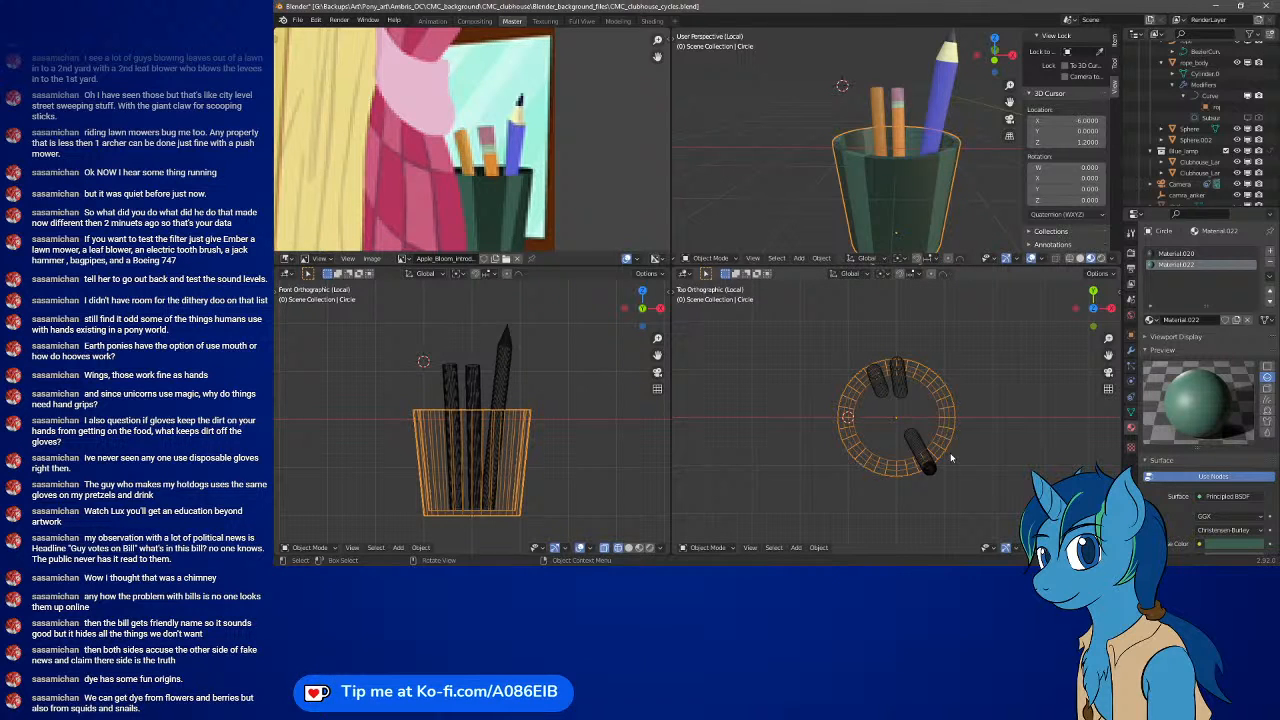
{"action": "key", "text": "r"}
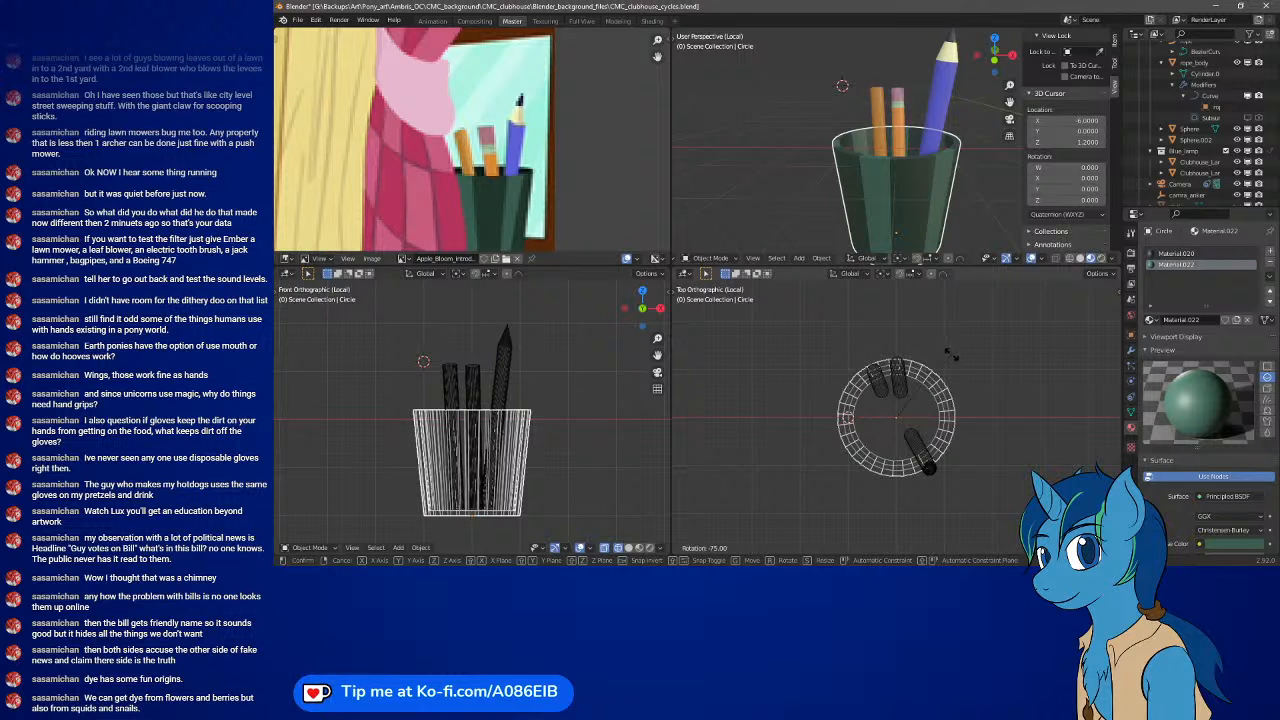
{"action": "left_click", "coordinate": [952, 355]}
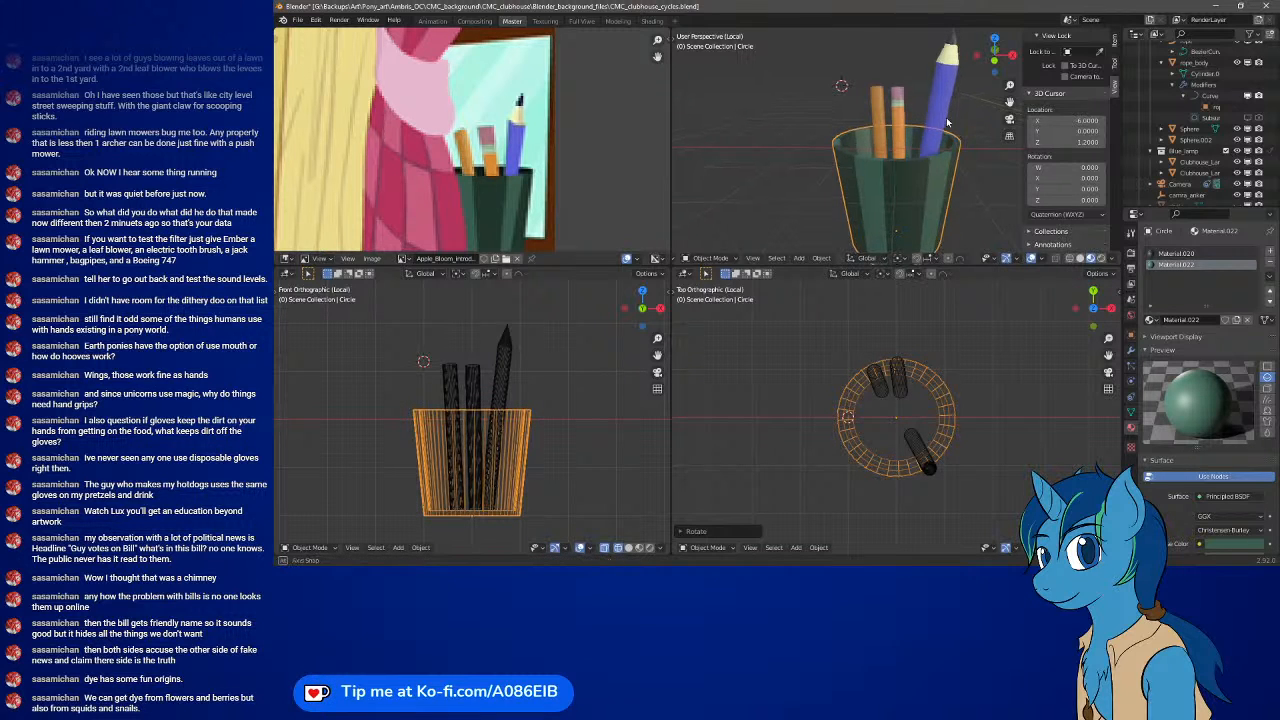
{"action": "mouse_move", "coordinate": [947, 122]}
{"action": "middle_mouse_down"}
{"action": "mouse_move", "coordinate": [830, 173]}
{"action": "mouse_move", "coordinate": [940, 133]}
{"action": "mouse_move", "coordinate": [962, 155]}
{"action": "middle_mouse_up"}
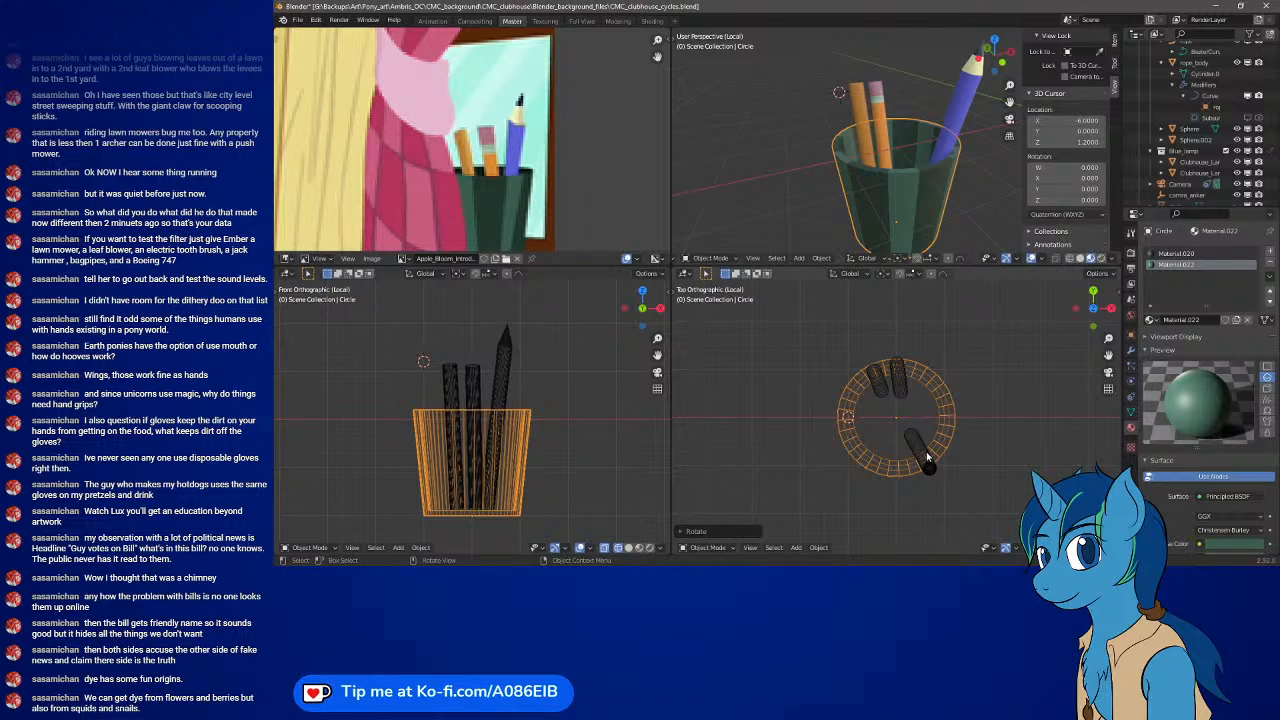
- Select the cup together with all three pencils and exit local view in the perspective, top and front viewports
{"action": "left_click", "coordinate": [926, 451], "text": "shift"}
{"action": "left_click", "coordinate": [903, 388], "text": "shift"}
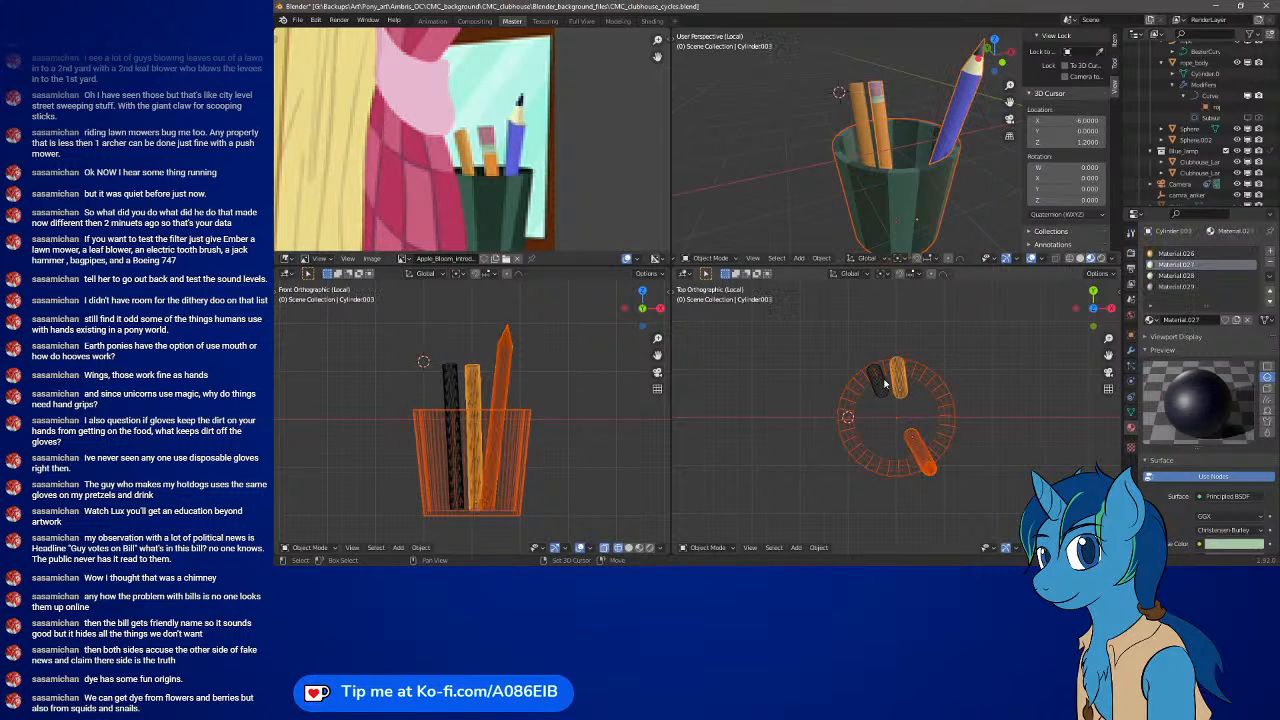
{"action": "left_click", "coordinate": [879, 398], "text": "shift"}
{"action": "key", "text": "KP_Divide"}
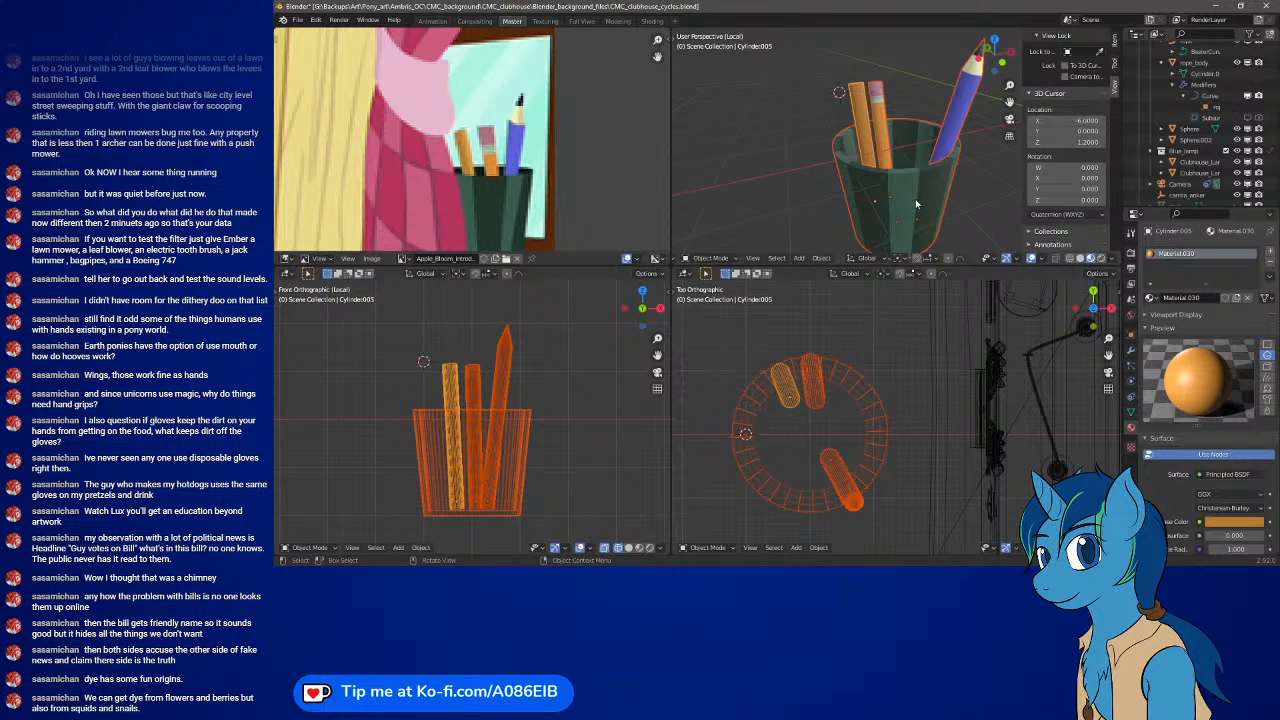
{"action": "key", "text": "KP_Divide"}
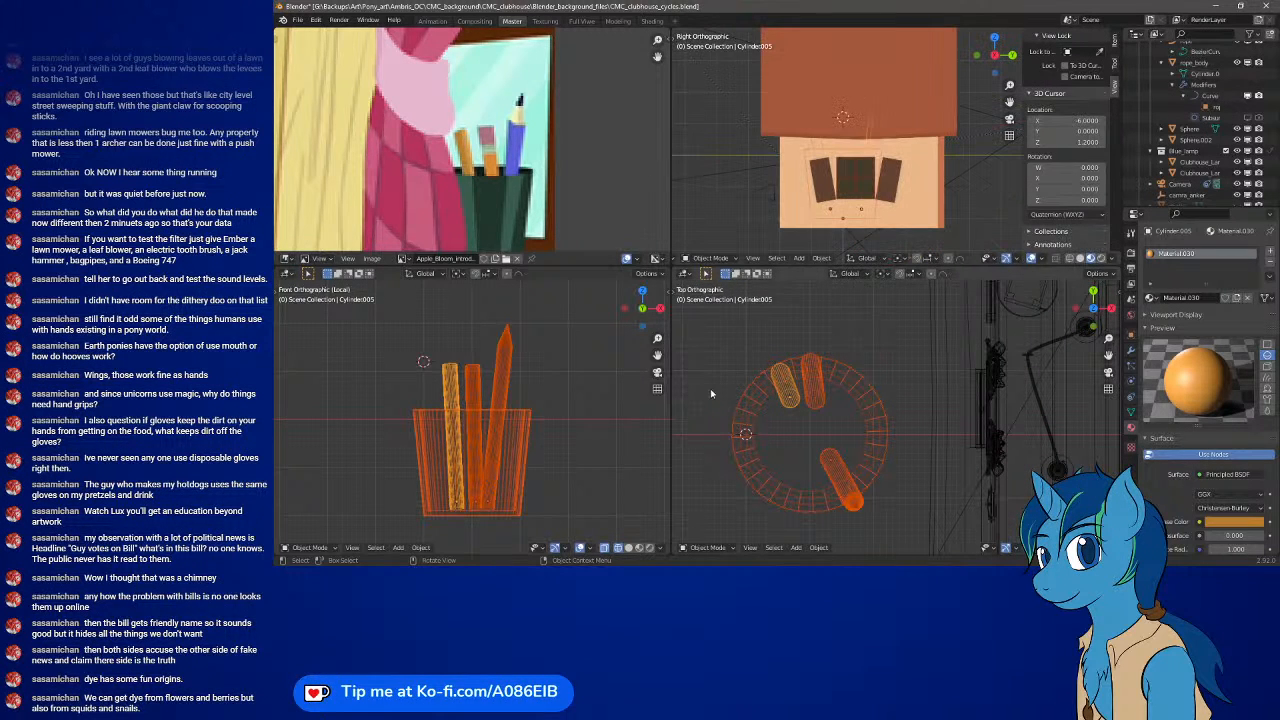
{"action": "key", "text": "KP_Divide"}
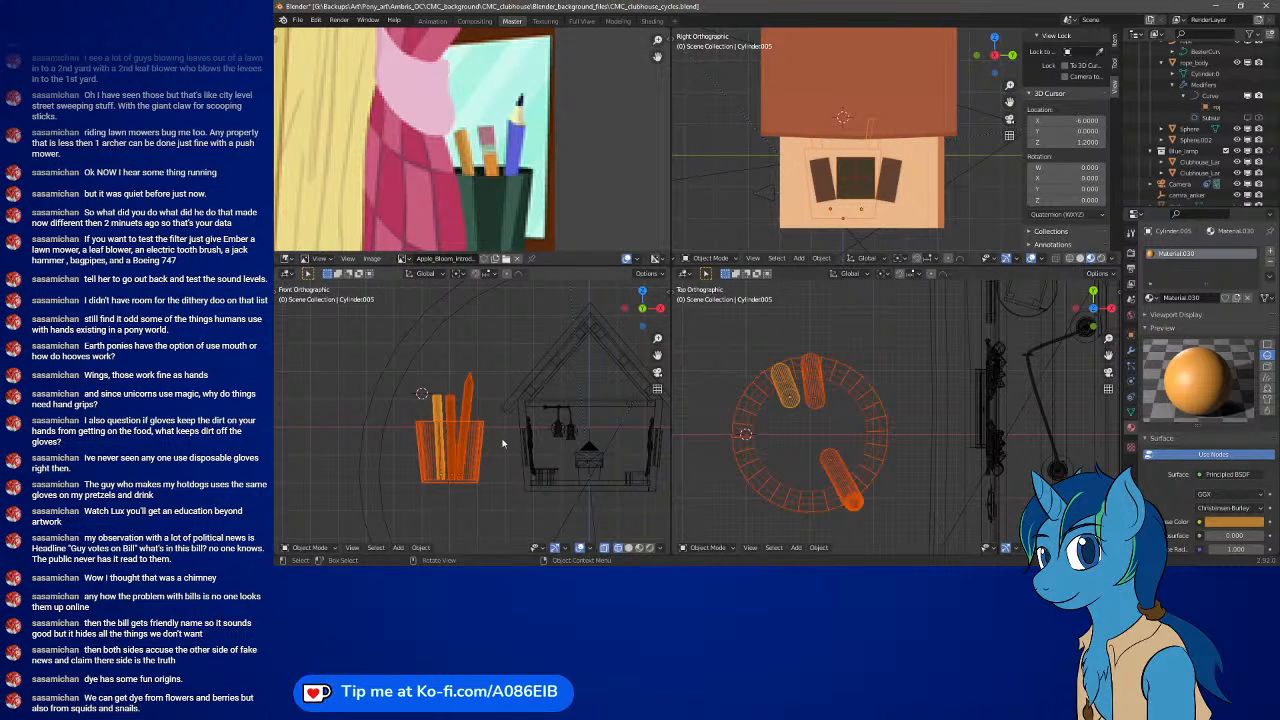
- In the front view, move the cup and its pencils in positive X into the clubhouse near its wall
{"action": "key", "text": "g"}
{"action": "left_click", "coordinate": [286, 432]}
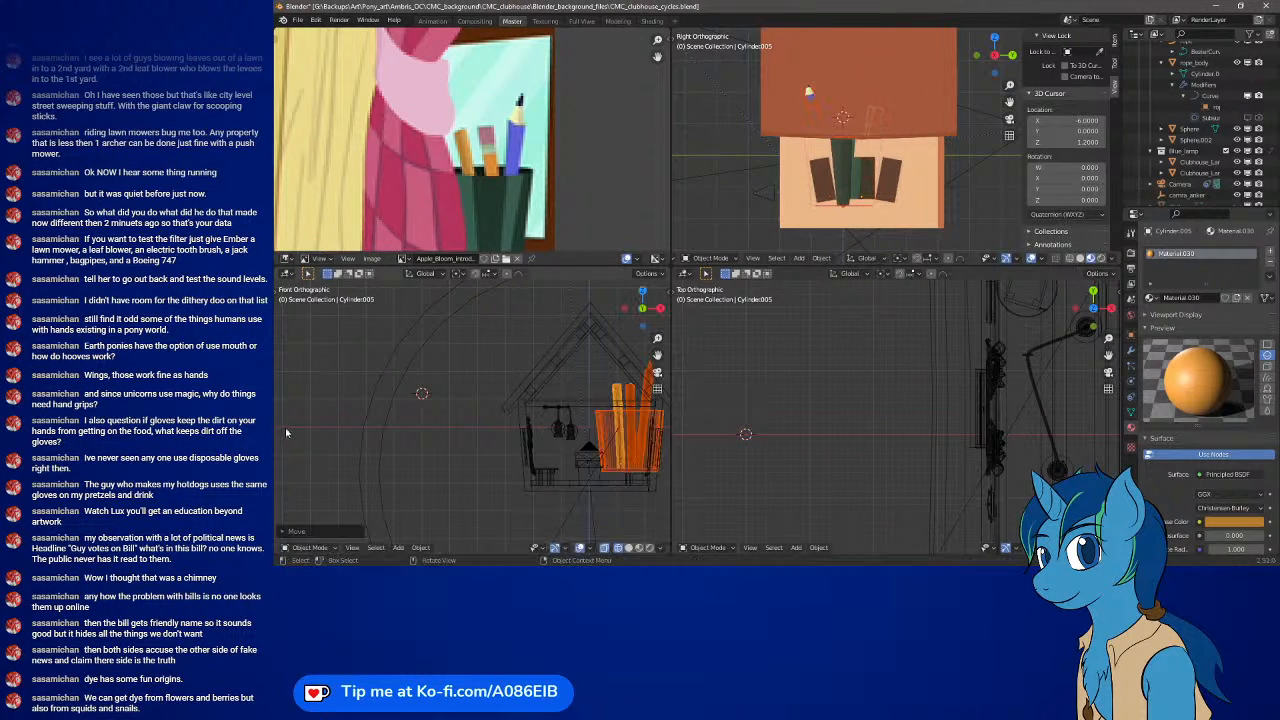
{"action": "scroll", "coordinate": [596, 444], "scroll_direction": "up", "scroll_amount": 8}
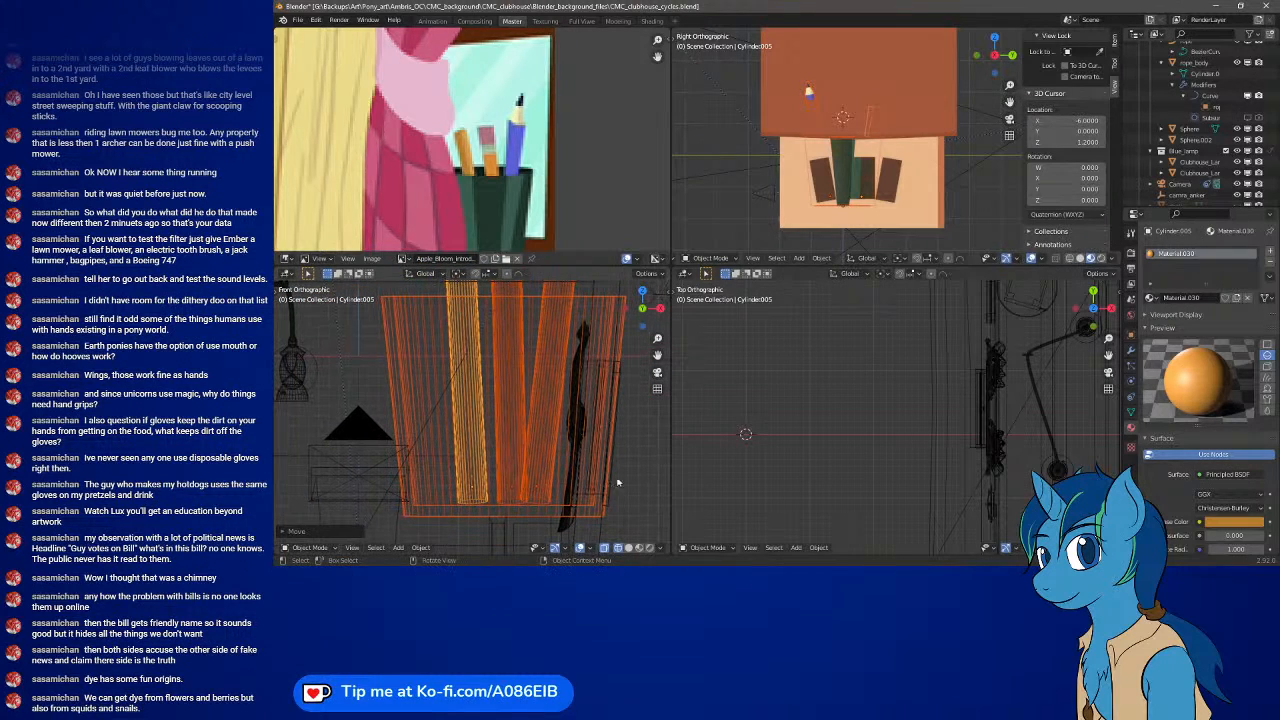
- Scale the cup and its pencils by 0.1 and move them in the front view to the curtained window
{"action": "key", "text": "s"}
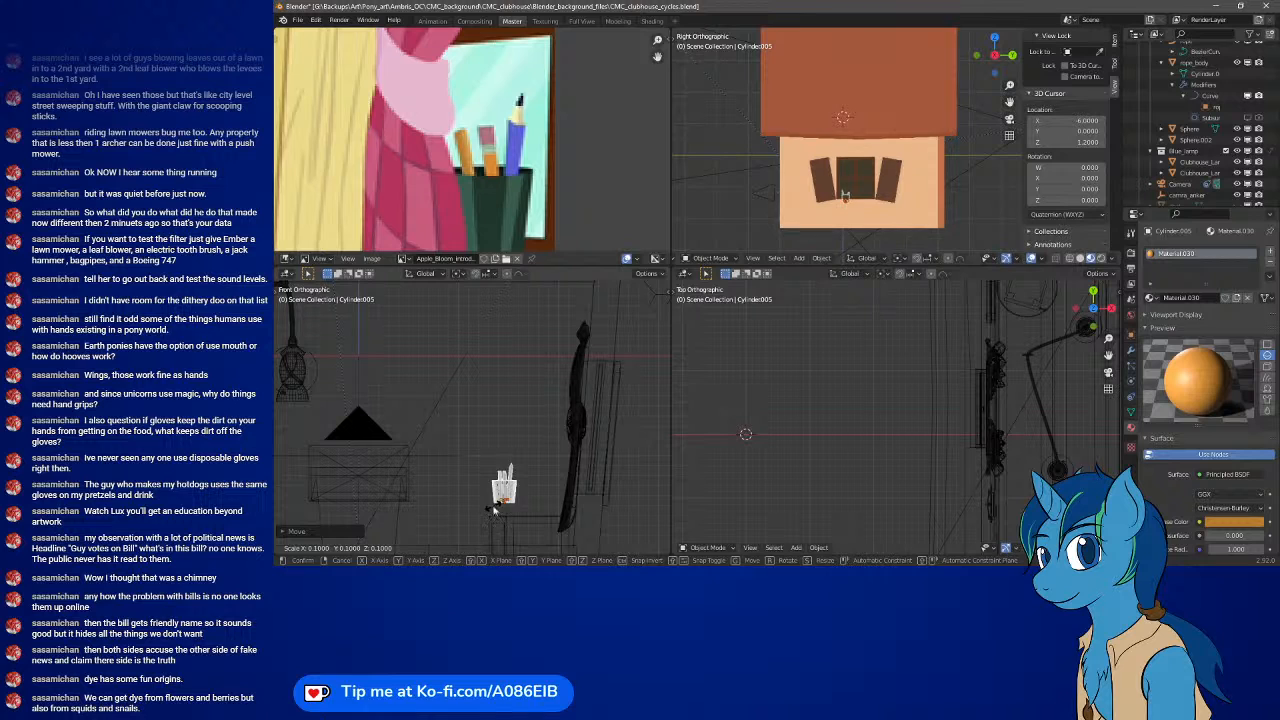
{"action": "left_click", "coordinate": [586, 487]}
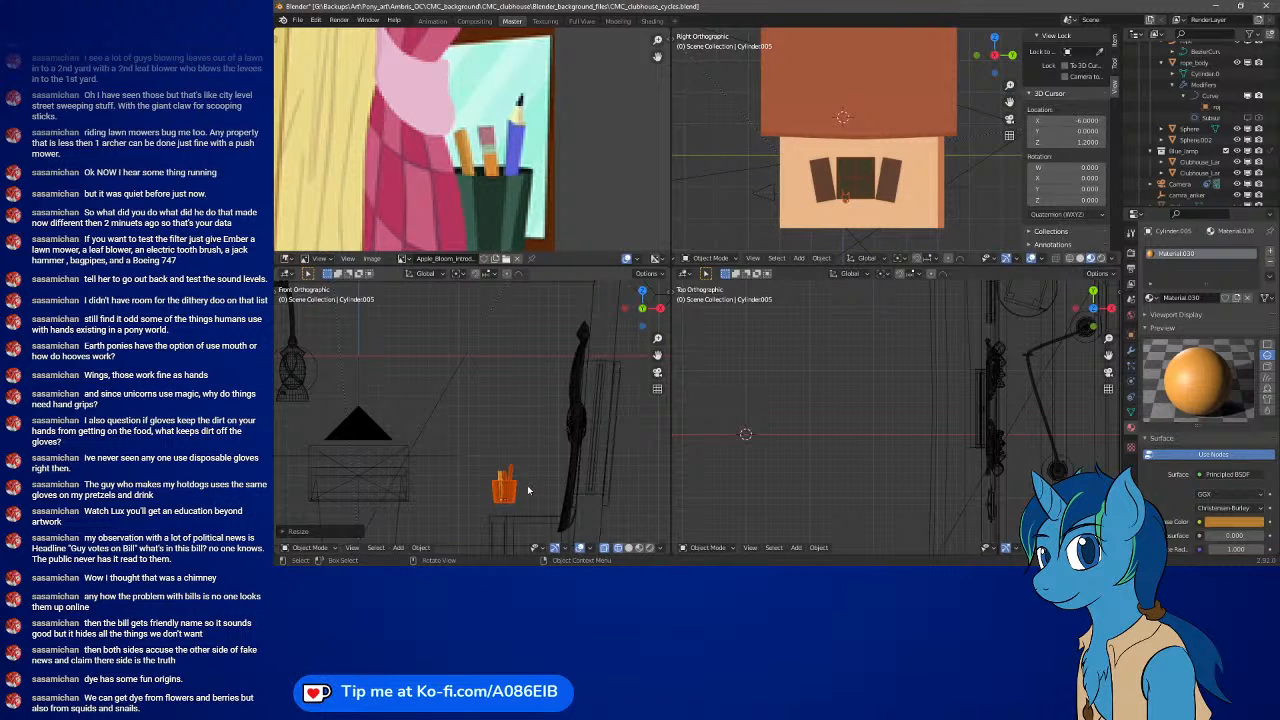
{"action": "key", "text": "g"}
{"action": "left_click", "coordinate": [600, 482]}
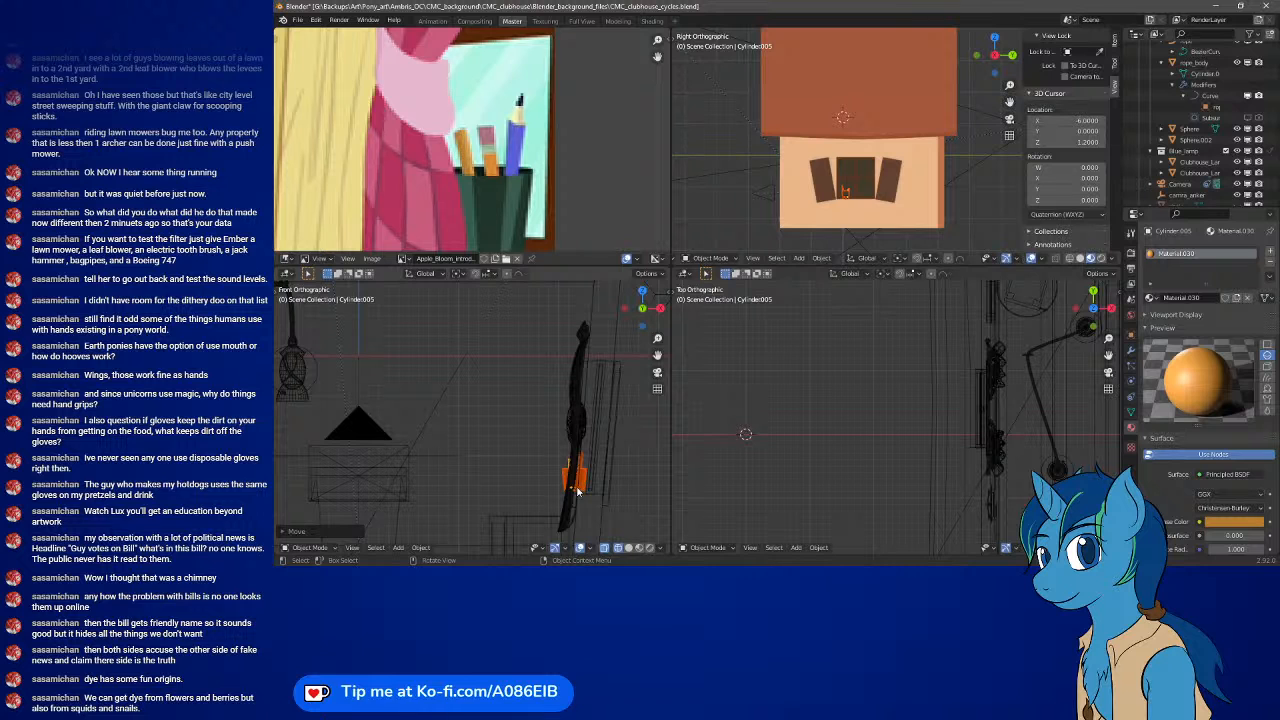
- In the front view, lower the cup and pencils by about 0.03 units to the level of the window sill
{"action": "middle_click_drag", "start_coordinate": [856, 190], "coordinate": [812, 197]}
{"action": "scroll", "coordinate": [857, 194], "scroll_direction": "up", "scroll_amount": 3}
{"action": "scroll", "coordinate": [793, 196], "scroll_direction": "down", "scroll_amount": 3}
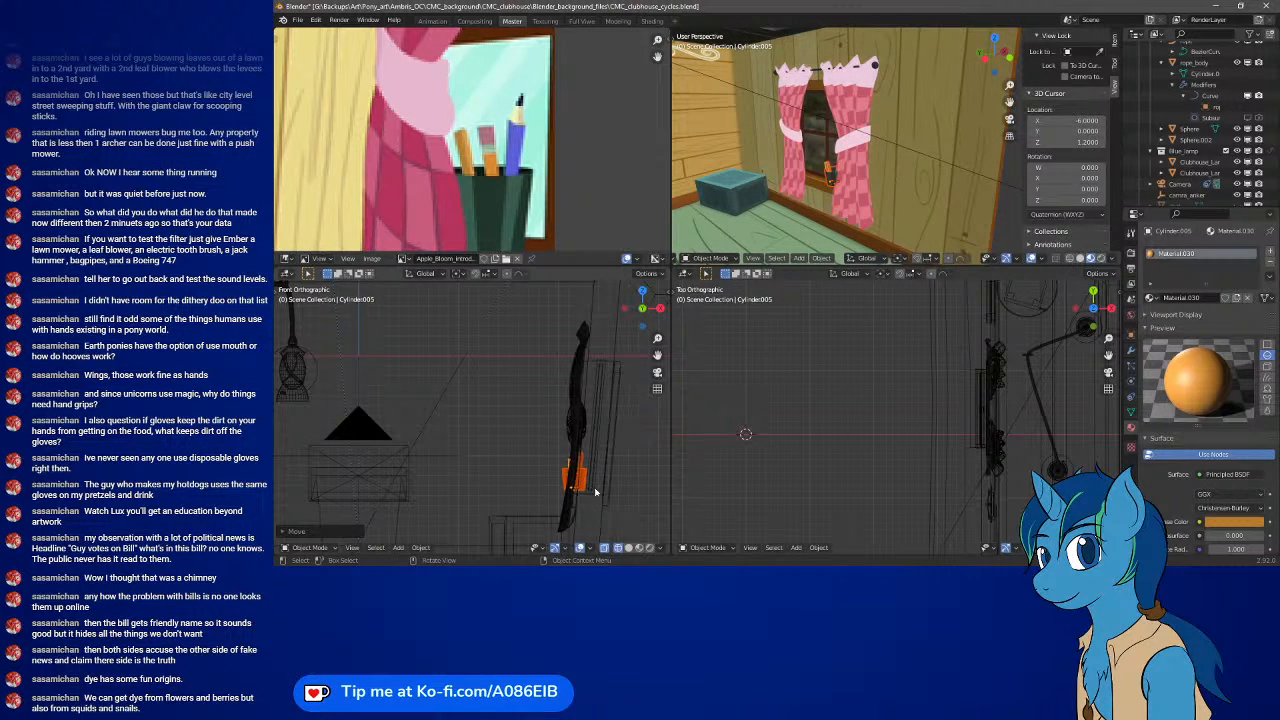
{"action": "key", "text": "g"}
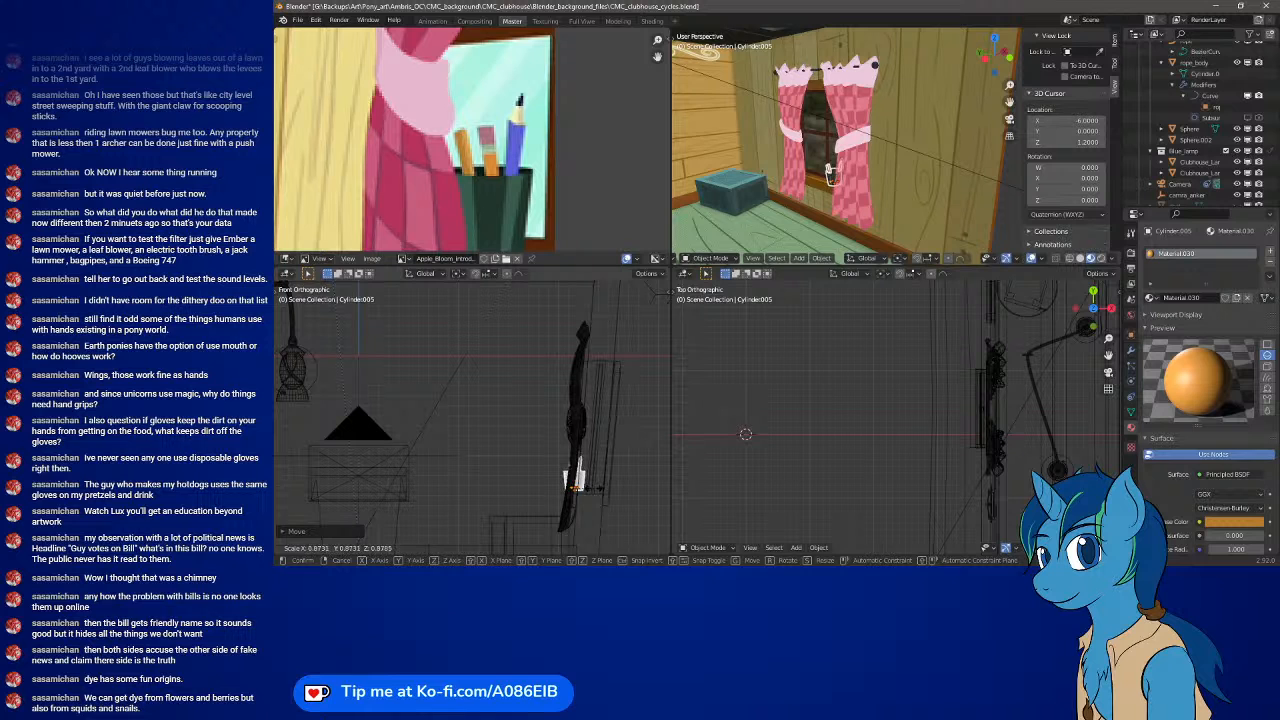
{"action": "right_click", "coordinate": [593, 501]}
{"action": "mouse_move", "coordinate": [589, 506]}
{"action": "middle_mouse_down", "text": "shift"}
{"action": "mouse_move", "coordinate": [583, 405]}
{"action": "mouse_move", "coordinate": [326, 440]}
{"action": "mouse_move", "coordinate": [334, 460]}
{"action": "middle_mouse_up", "text": "shift"}
{"action": "scroll", "coordinate": [583, 406], "scroll_direction": "up", "scroll_amount": 5}
{"action": "scroll", "coordinate": [580, 406], "scroll_direction": "down", "scroll_amount": 3}
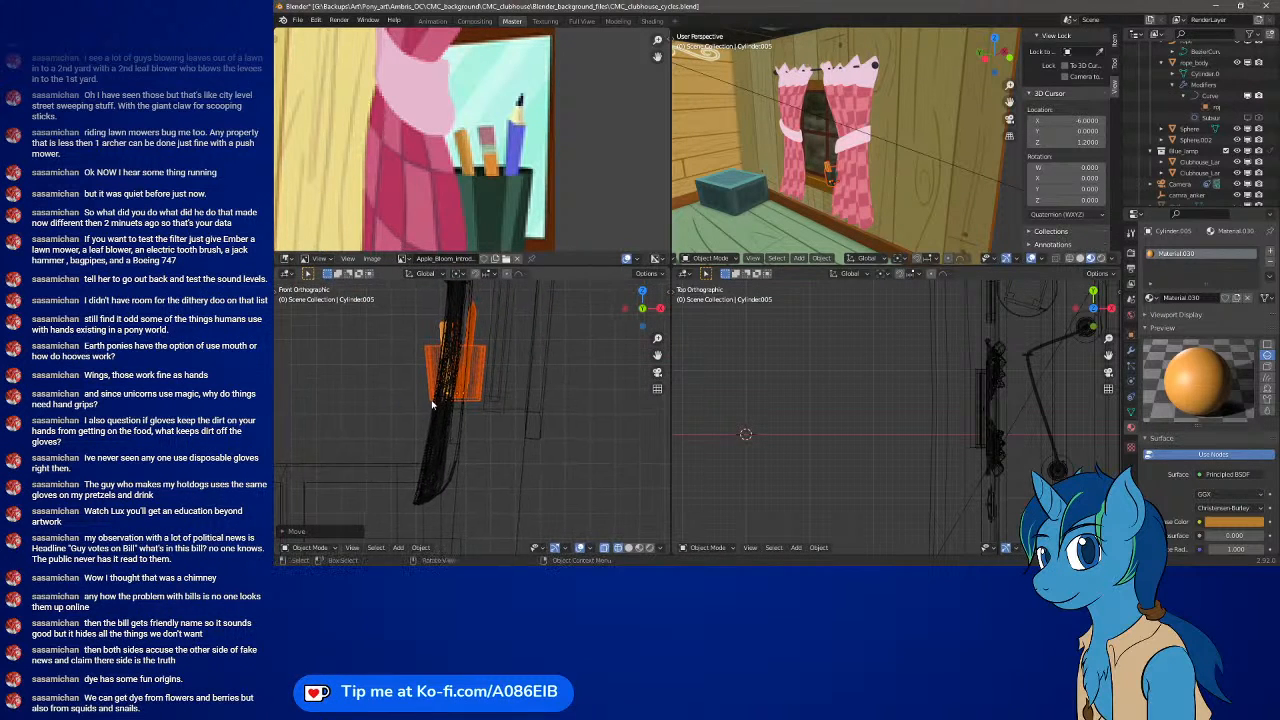
{"action": "scroll", "coordinate": [431, 399], "scroll_direction": "up", "scroll_amount": 3}
{"action": "middle_click_drag", "start_coordinate": [460, 399], "coordinate": [514, 433], "text": "shift"}
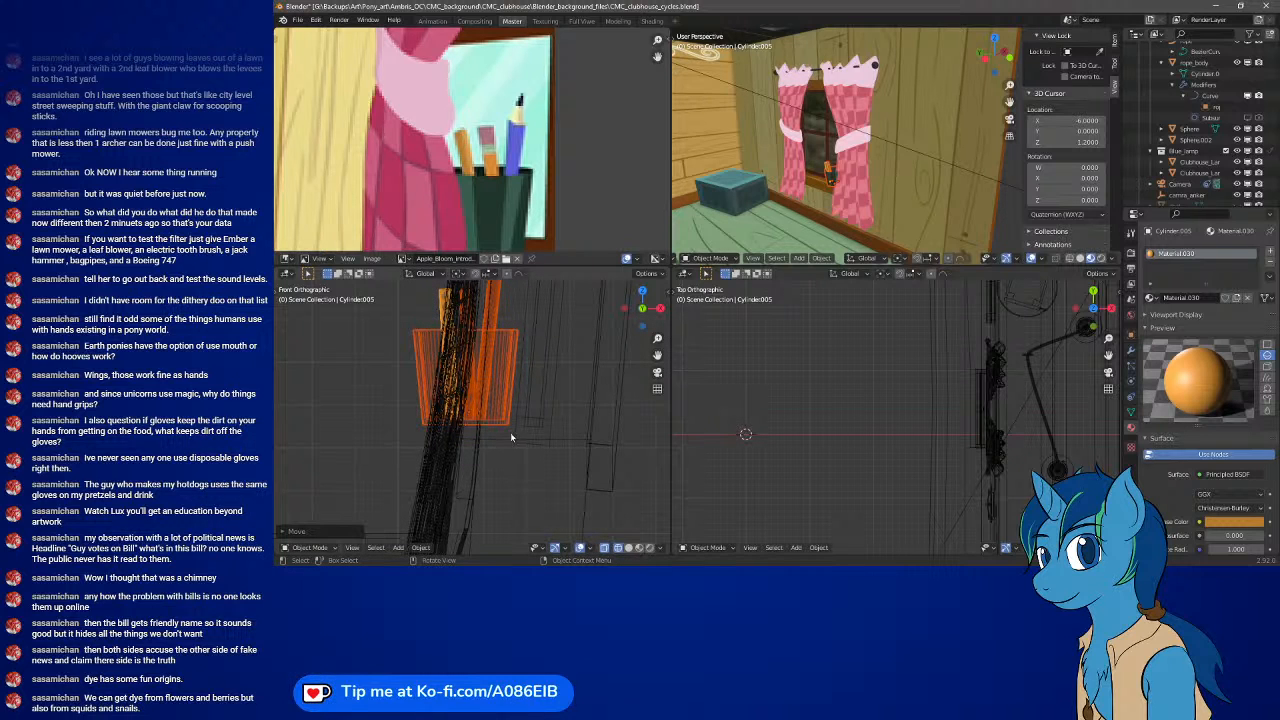
{"action": "key", "text": "g"}
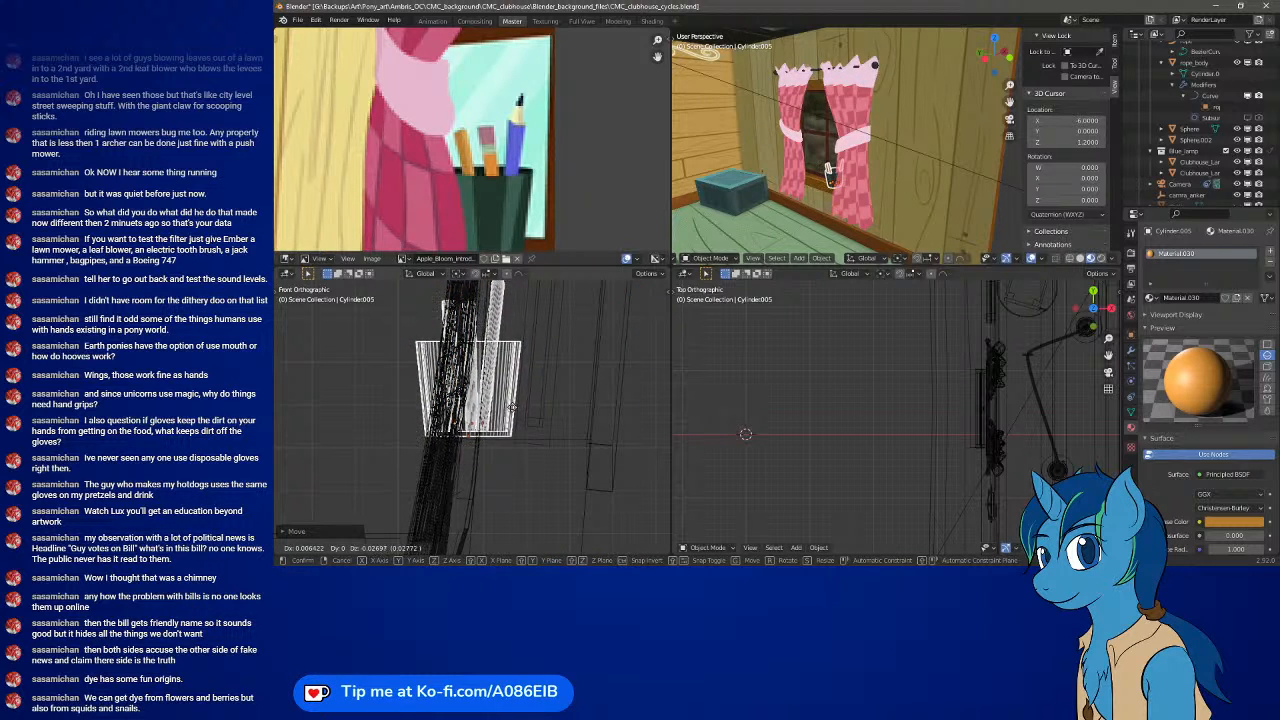
{"action": "left_click", "coordinate": [515, 411]}
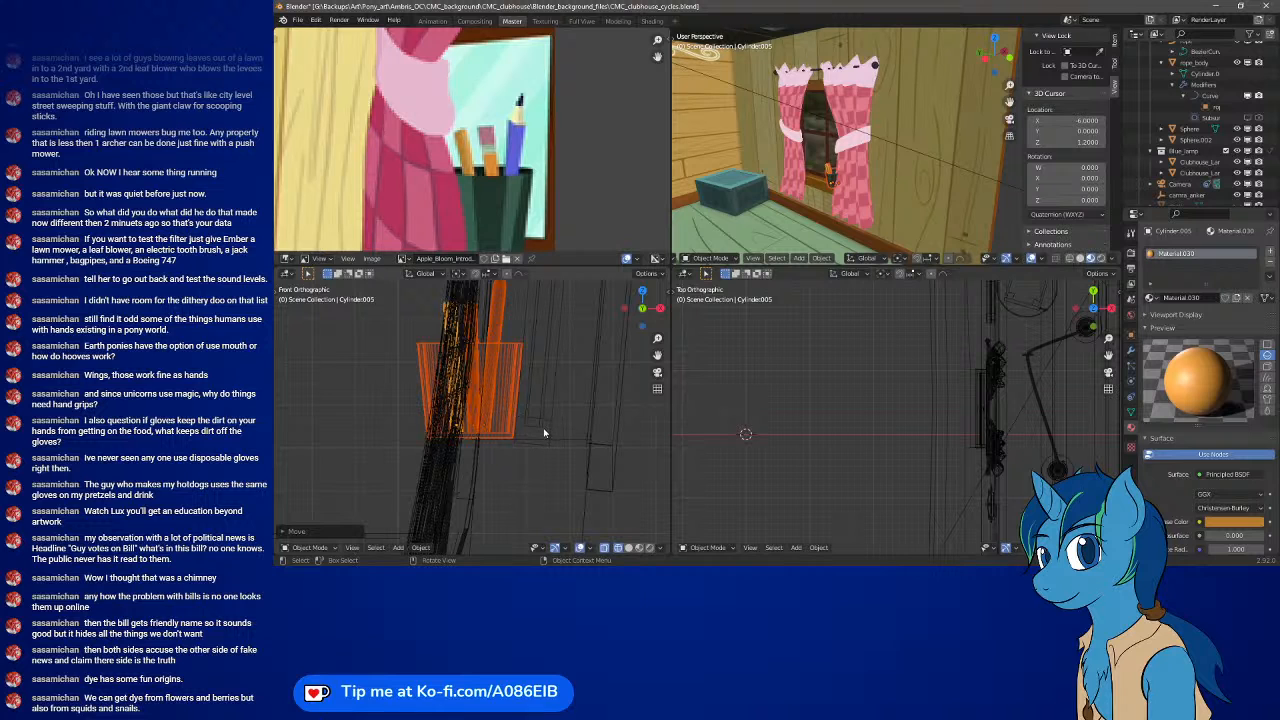
- Scale the cup and pencils down further to fit the sill and move them about 0.04 units in positive X onto it
{"action": "key", "text": "s"}
{"action": "left_click", "coordinate": [520, 420]}
{"action": "key", "text": "g"}
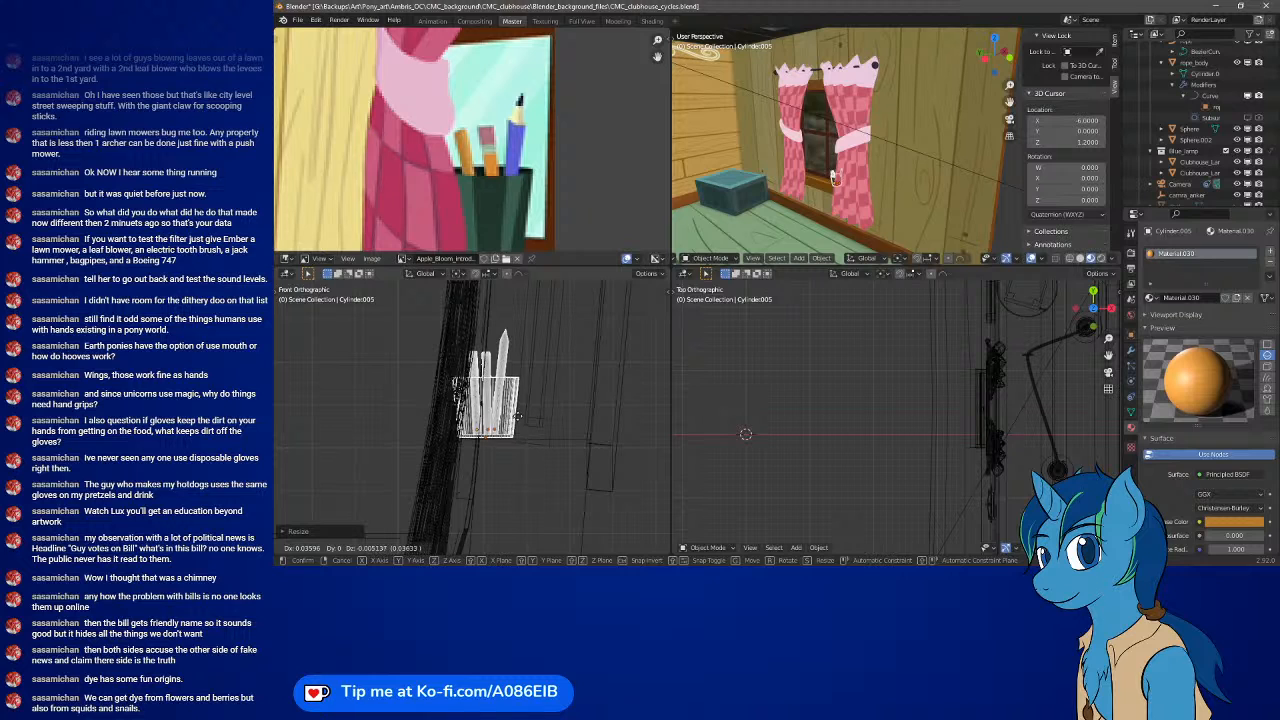
{"action": "left_click", "coordinate": [519, 418]}
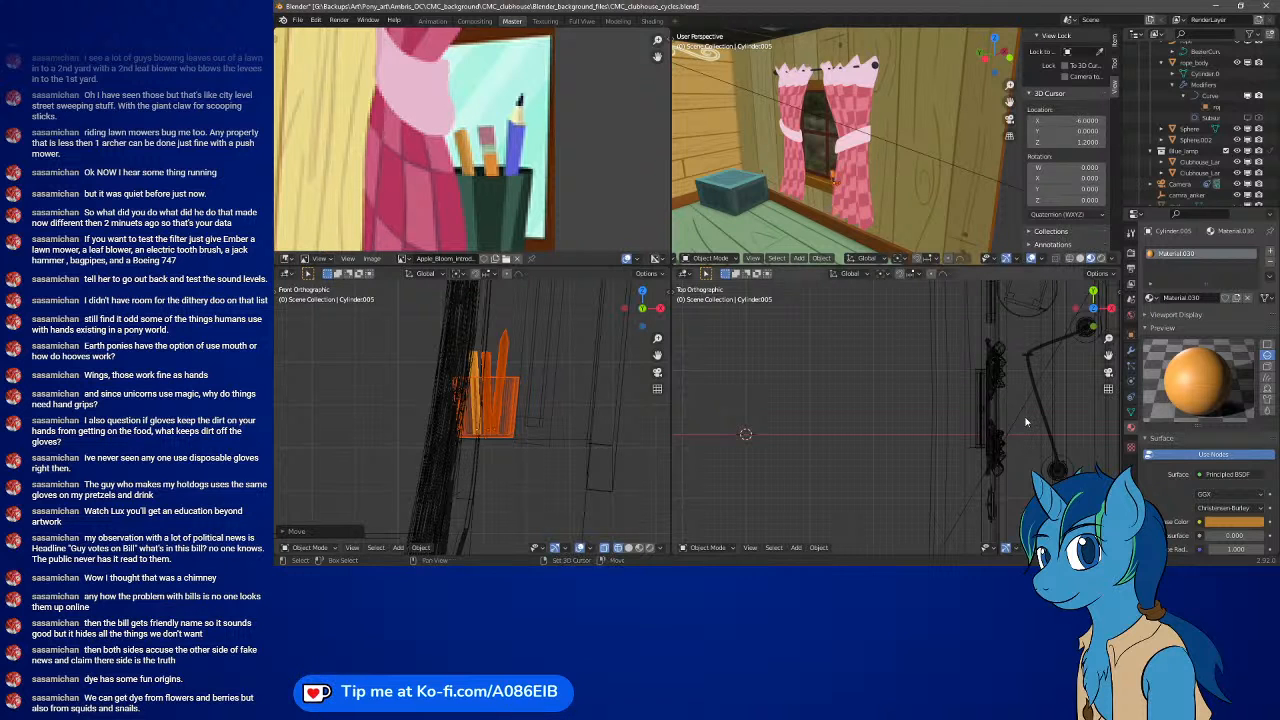
- Select the window curtain on the positive Y side (Cube.063) and hide it in the viewports
{"action": "middle_click_drag", "start_coordinate": [1026, 420], "coordinate": [682, 374], "text": "shift"}
{"action": "scroll", "coordinate": [964, 393], "scroll_direction": "up", "scroll_amount": 5}
{"action": "middle_click_drag", "start_coordinate": [964, 393], "coordinate": [870, 482], "text": "shift"}
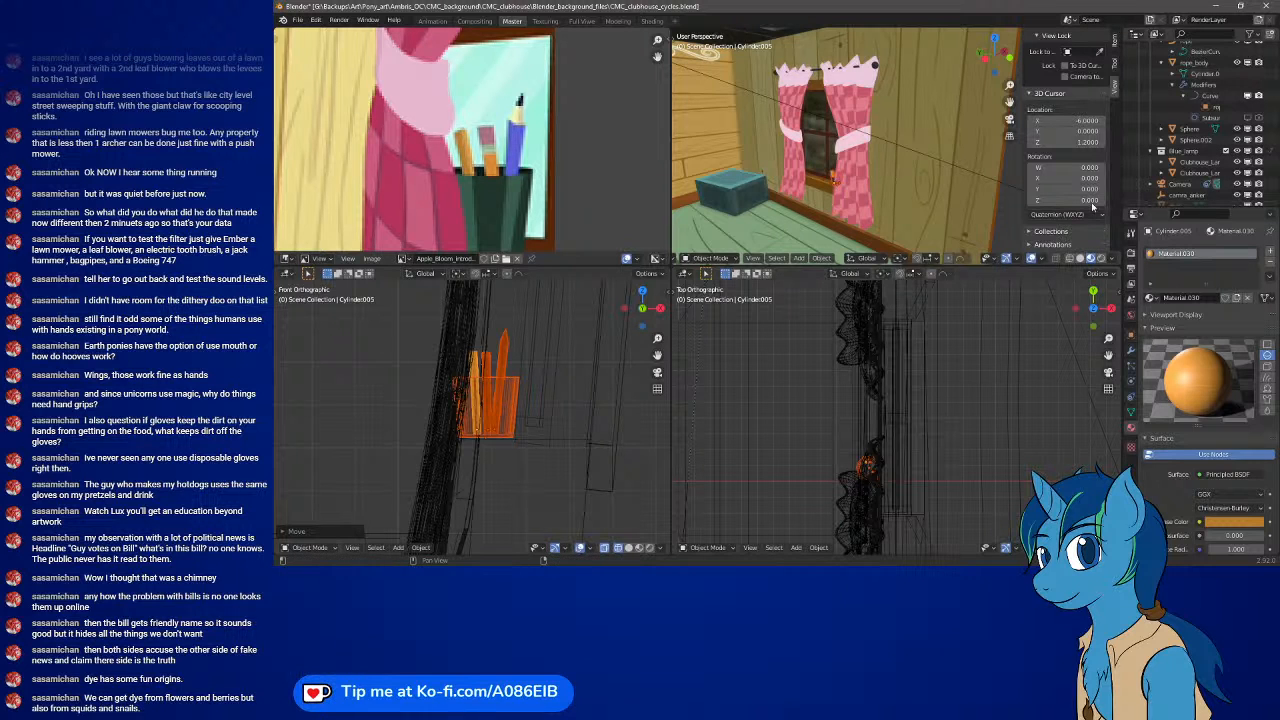
{"action": "left_click", "coordinate": [886, 324]}
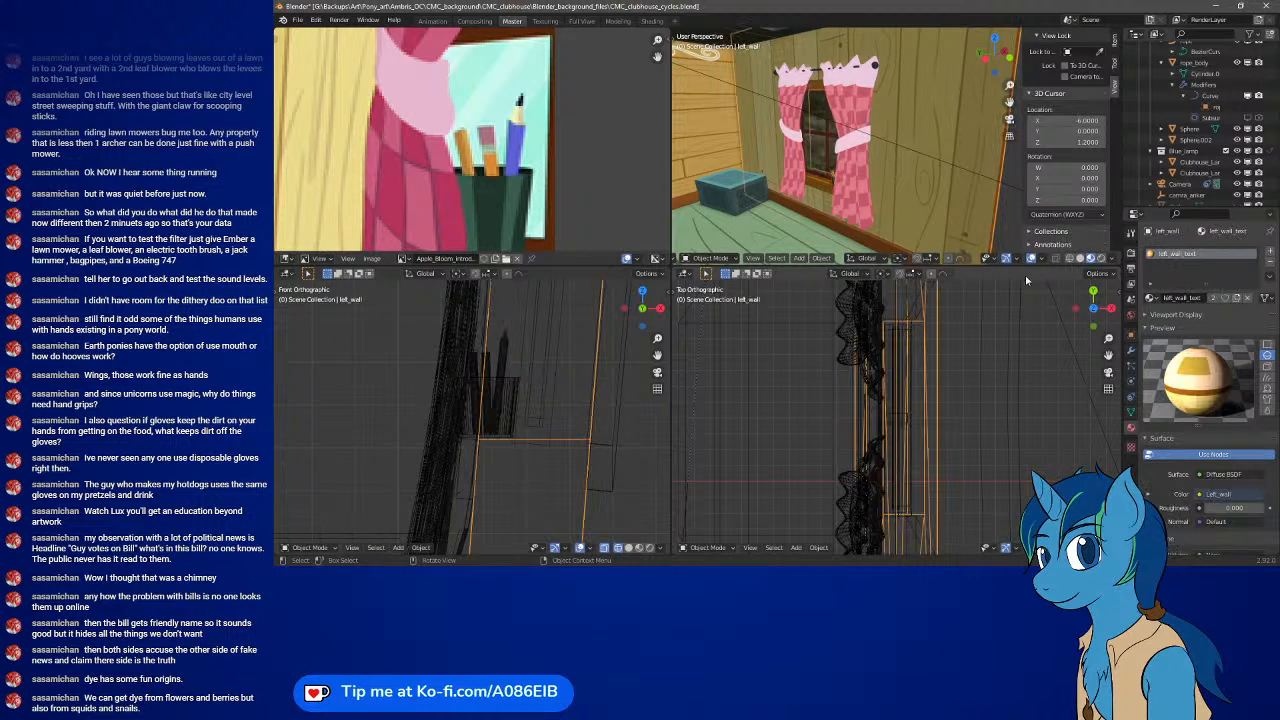
{"action": "left_click", "coordinate": [841, 333]}
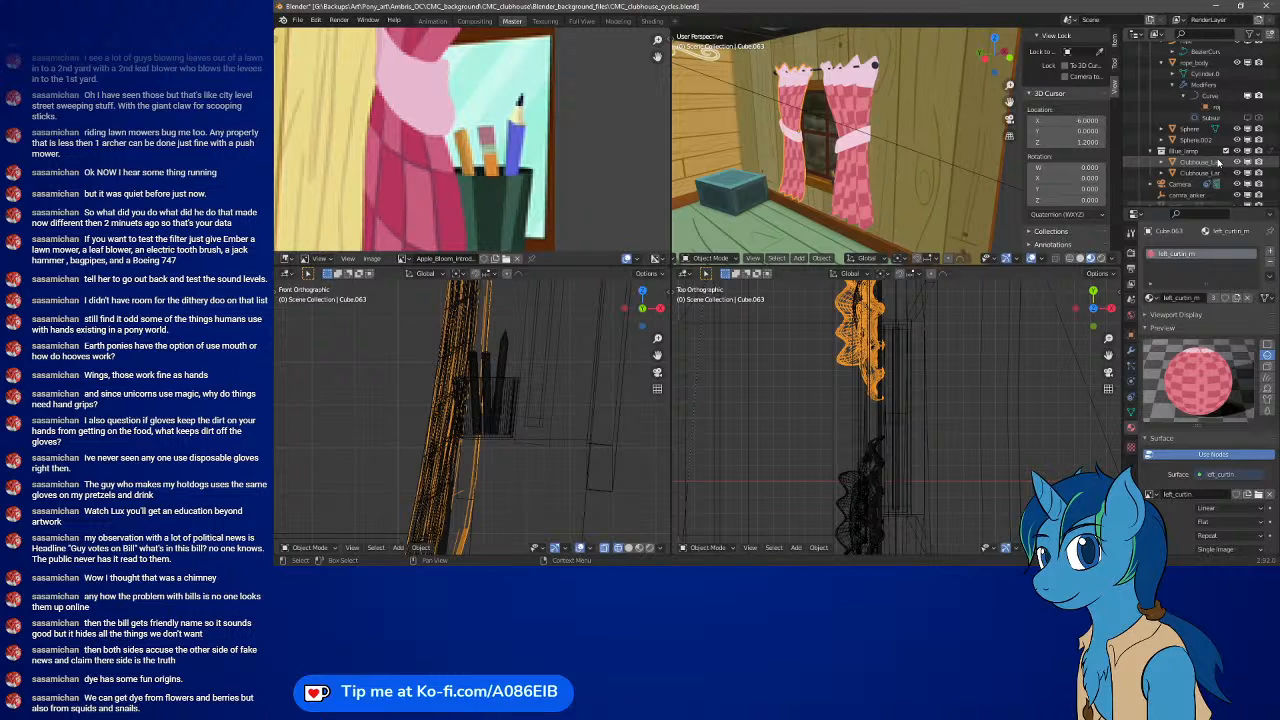
{"action": "scroll", "coordinate": [1218, 162], "scroll_direction": "down", "scroll_amount": 5}
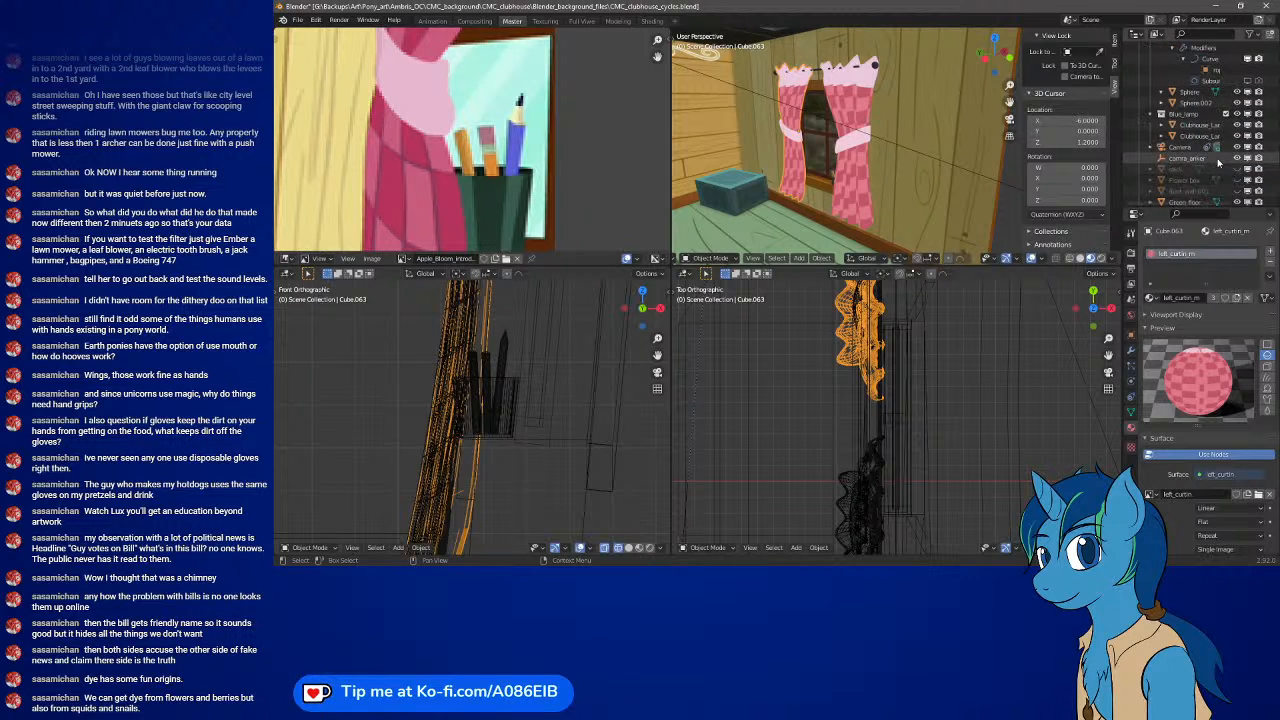
{"action": "scroll", "coordinate": [1218, 162], "scroll_direction": "down", "scroll_amount": 6}
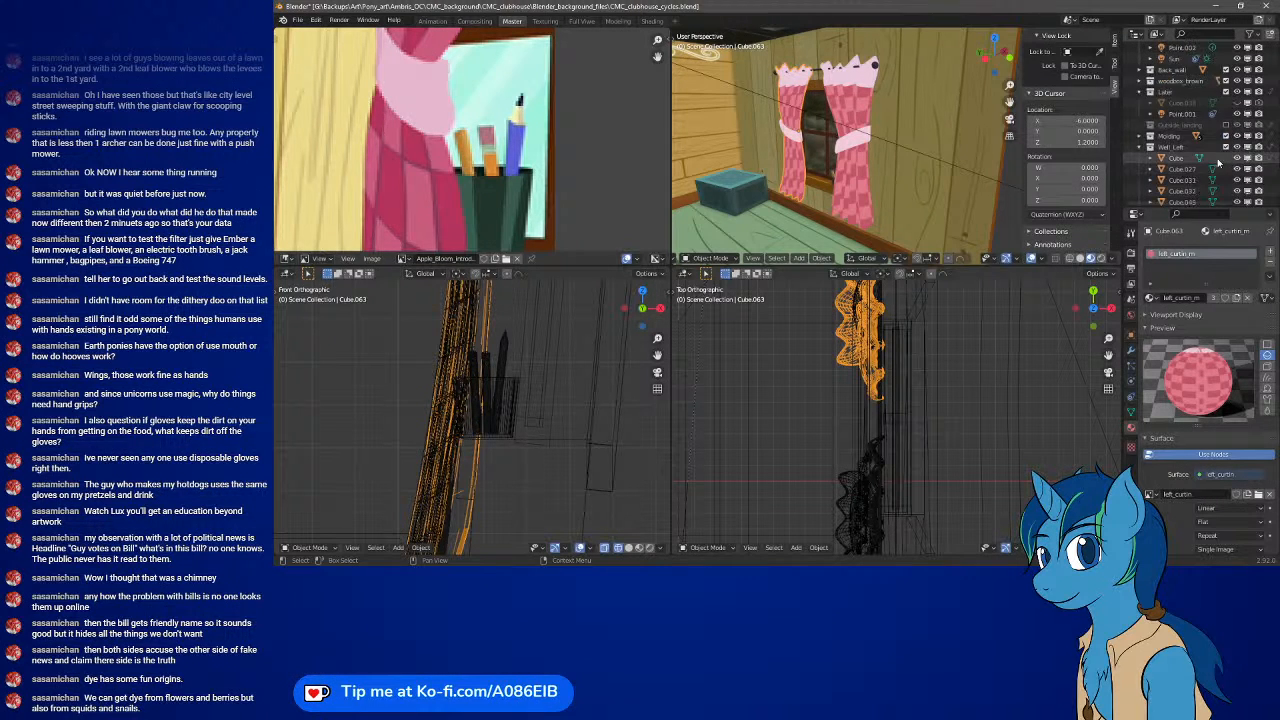
{"action": "scroll", "coordinate": [1218, 162], "scroll_direction": "down", "scroll_amount": 5}
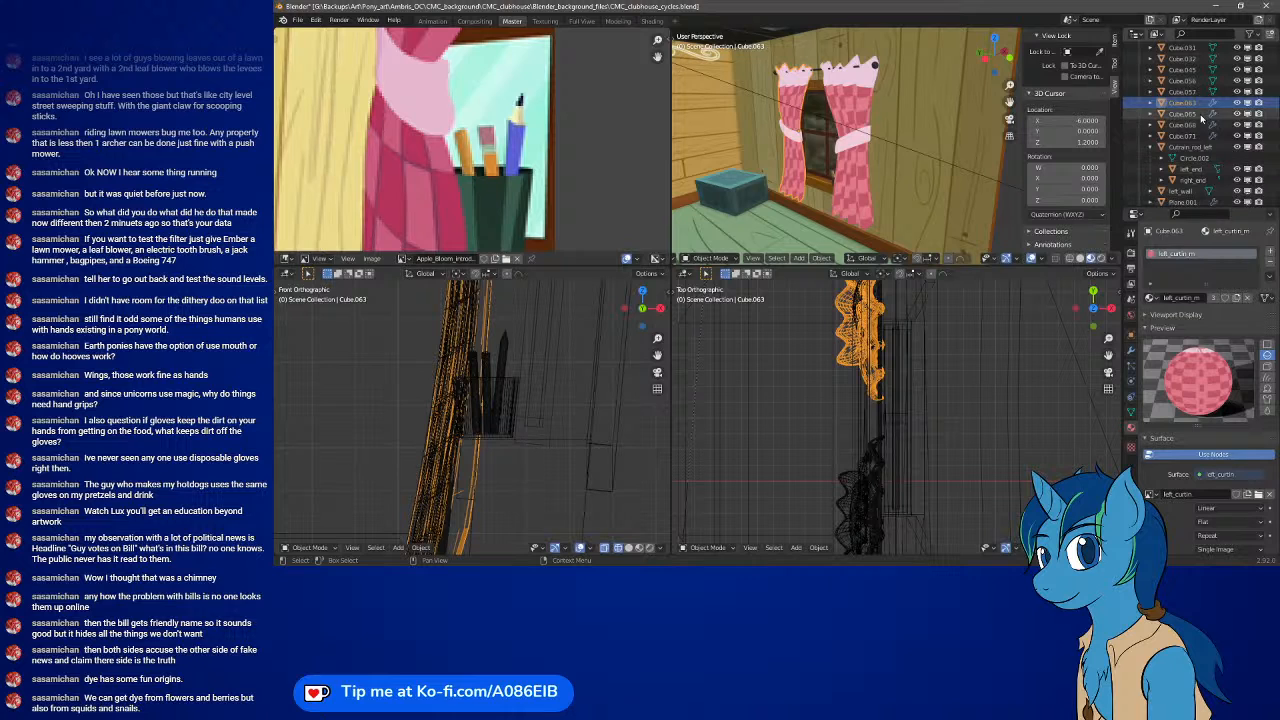
{"action": "left_click", "coordinate": [1237, 103]}
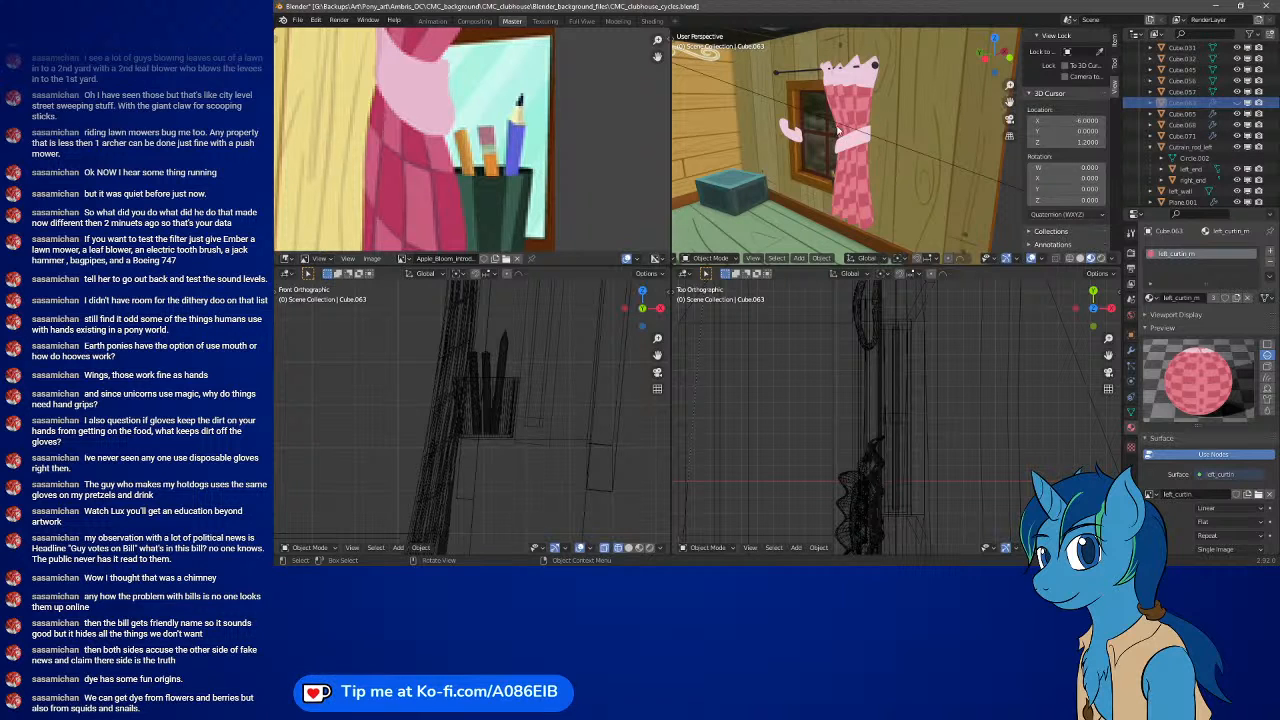
- Hide both curtain ties (Cube.068 and Cube.071) and the remaining curtain (Cube.065) to expose the window sill
{"action": "left_click", "coordinate": [786, 130]}
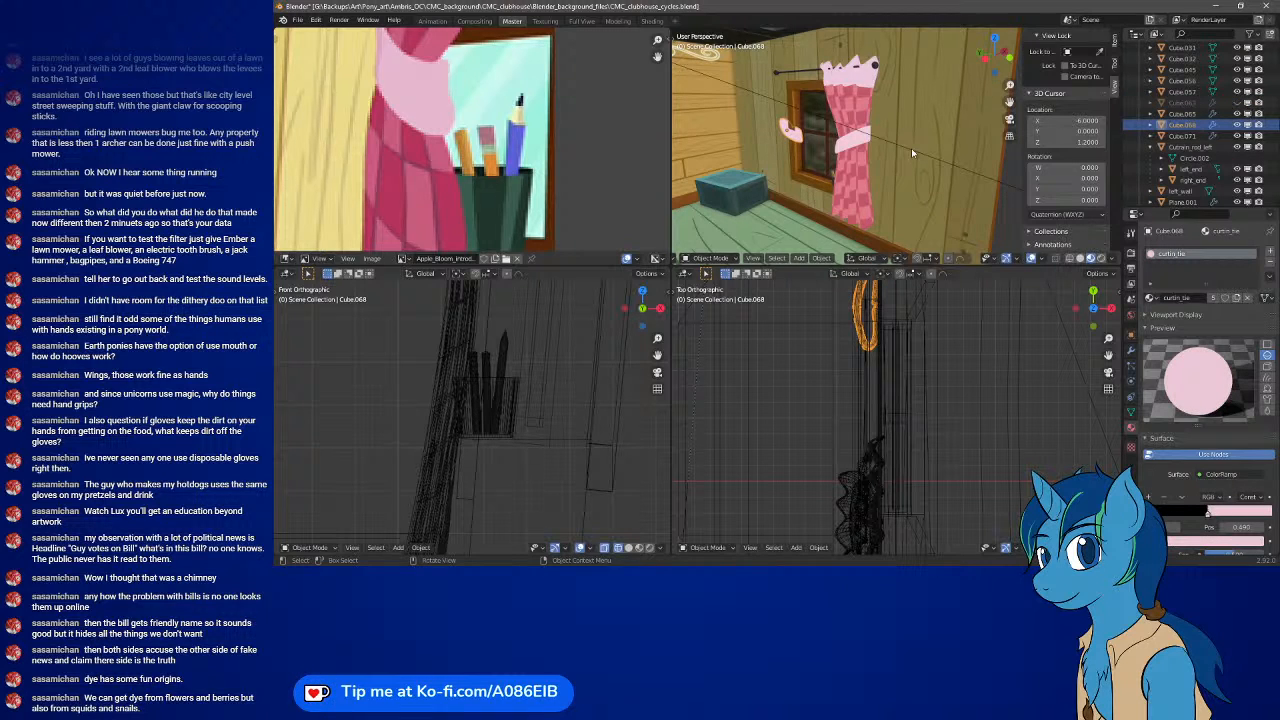
{"action": "left_click", "coordinate": [1238, 124]}
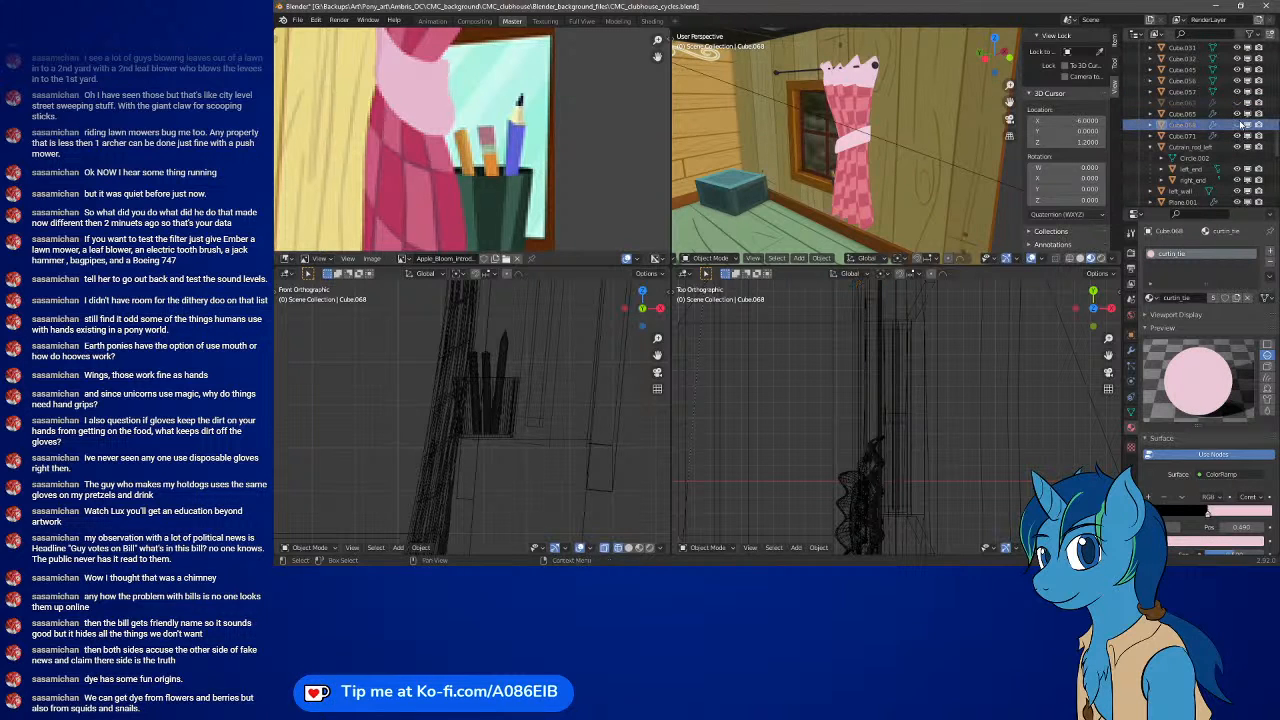
{"action": "left_click", "coordinate": [1191, 136]}
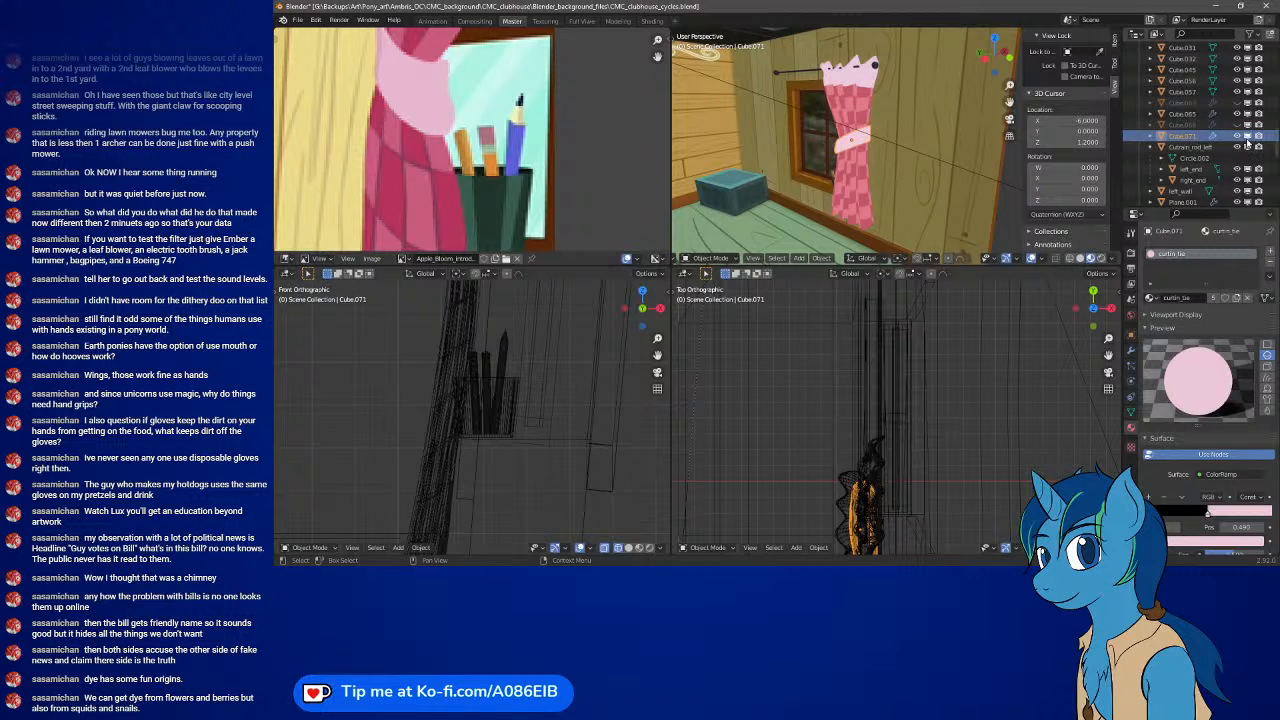
{"action": "left_click", "coordinate": [1238, 136]}
{"action": "left_click", "coordinate": [1190, 114]}
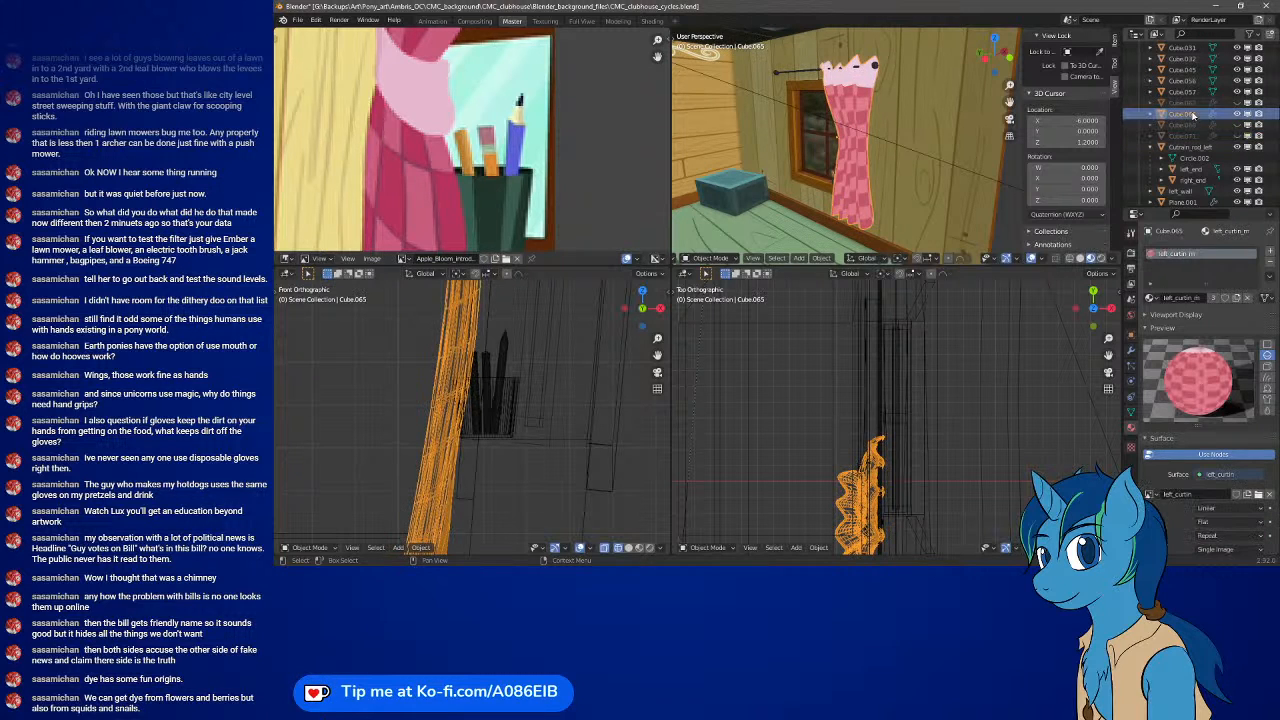
{"action": "left_click", "coordinate": [1237, 114]}
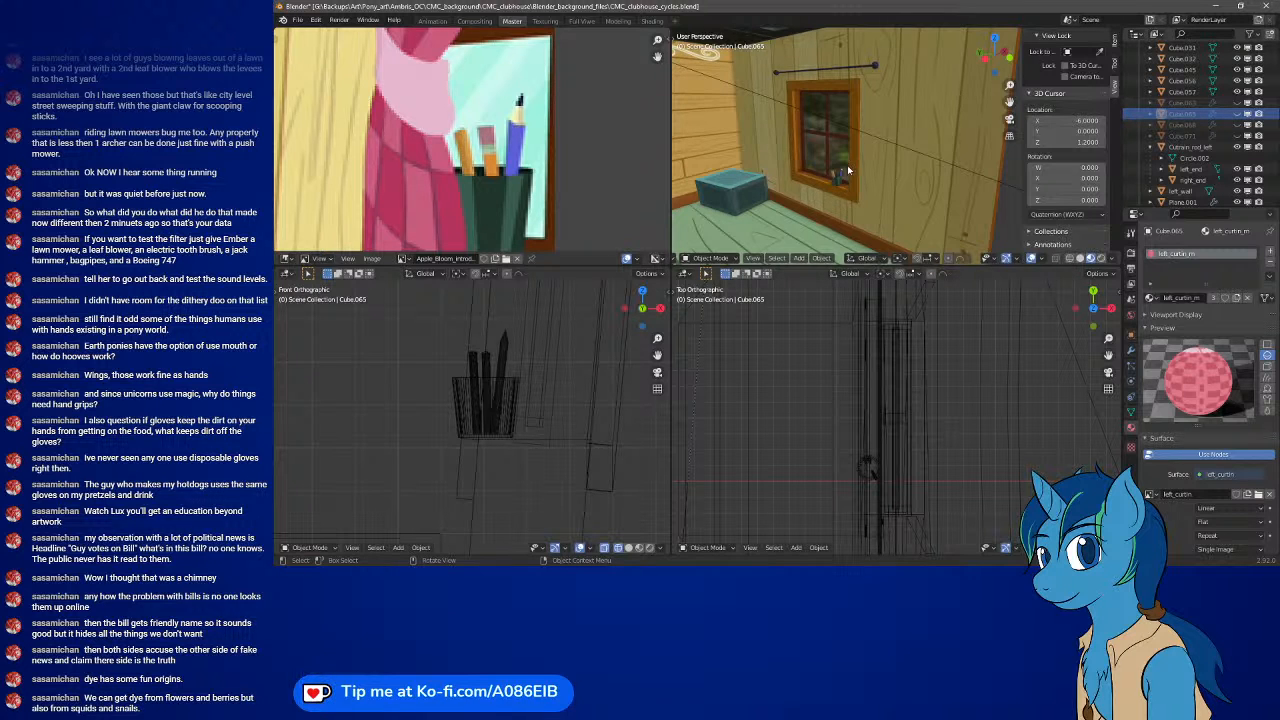
- Select the cup with all three pencils and move them about 0.75 units in positive Y along the sill in the top view
{"action": "scroll", "coordinate": [848, 170], "scroll_direction": "up", "scroll_amount": 4}
{"action": "scroll", "coordinate": [818, 196], "scroll_direction": "down", "scroll_amount": 1}
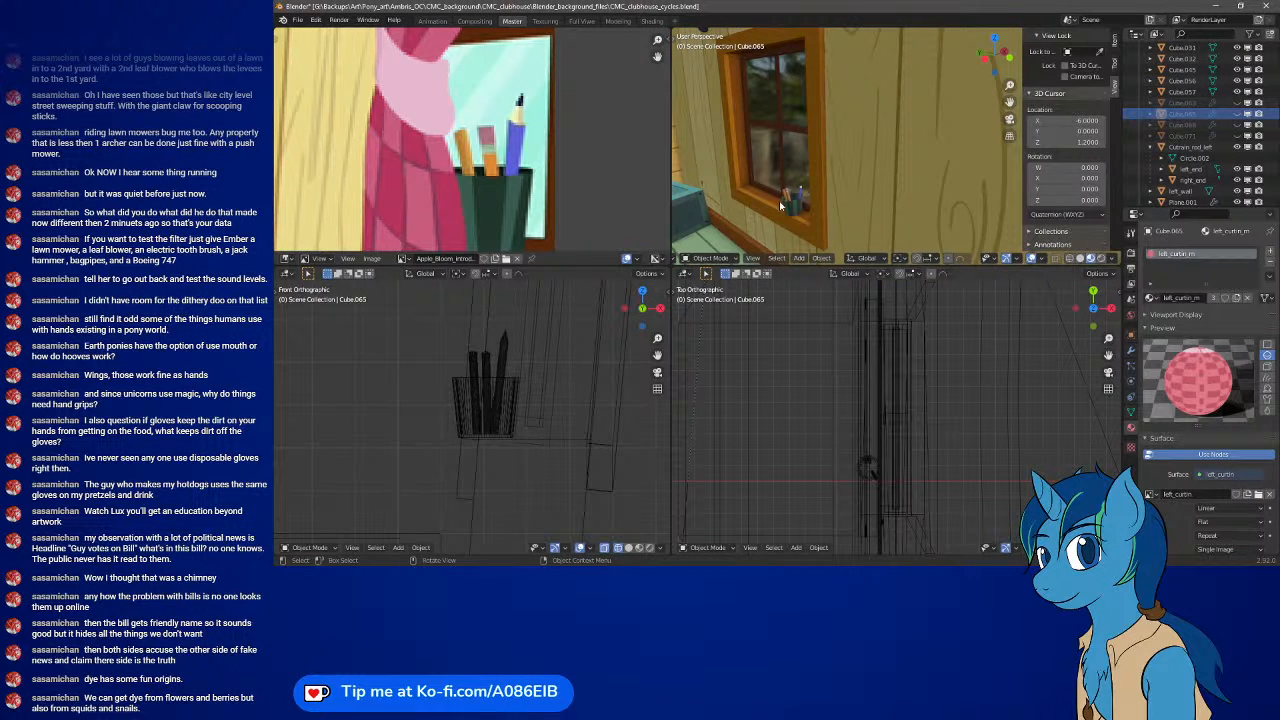
{"action": "middle_click_drag", "start_coordinate": [779, 208], "coordinate": [920, 202]}
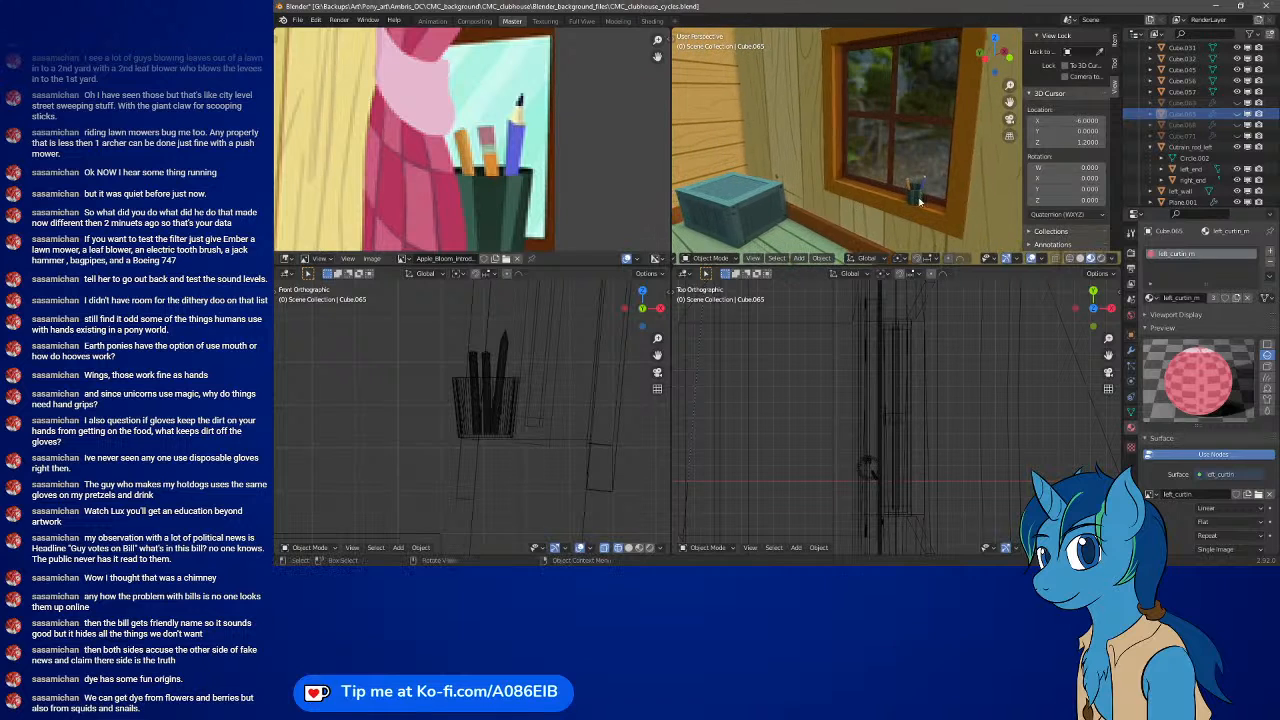
{"action": "scroll", "coordinate": [922, 202], "scroll_direction": "up", "scroll_amount": 2}
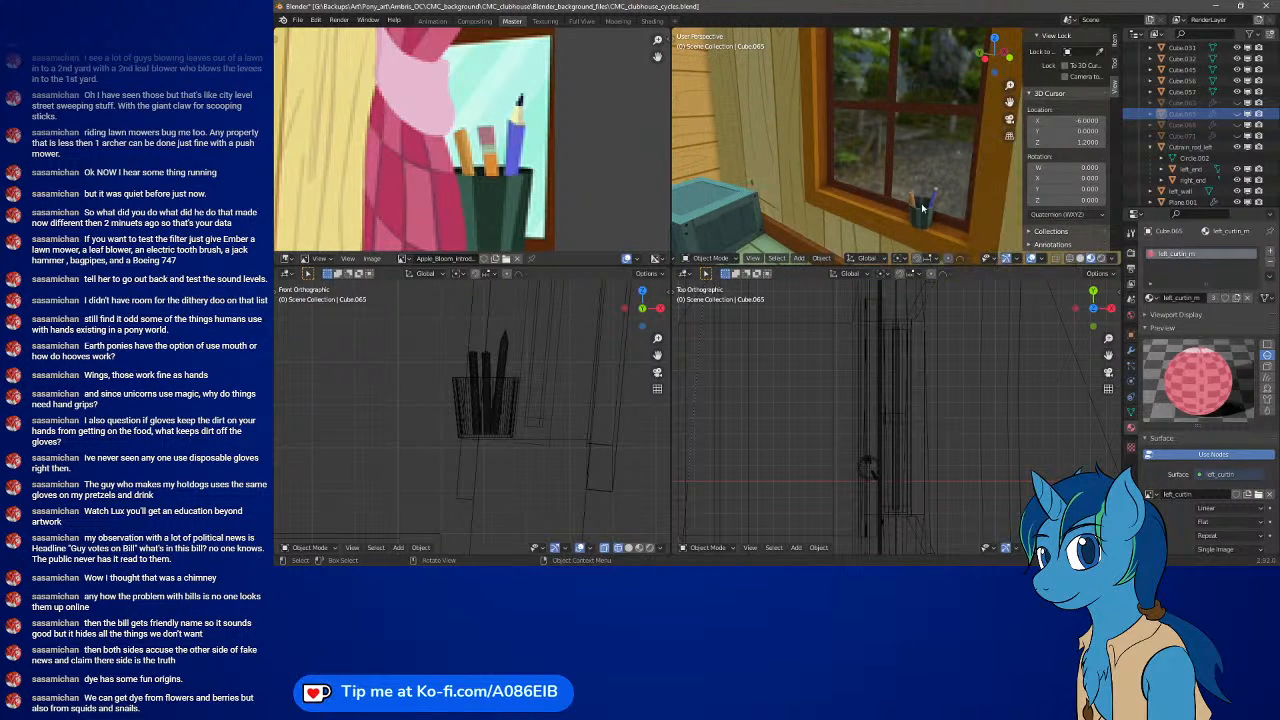
{"action": "scroll", "coordinate": [925, 214], "scroll_direction": "up", "scroll_amount": 3}
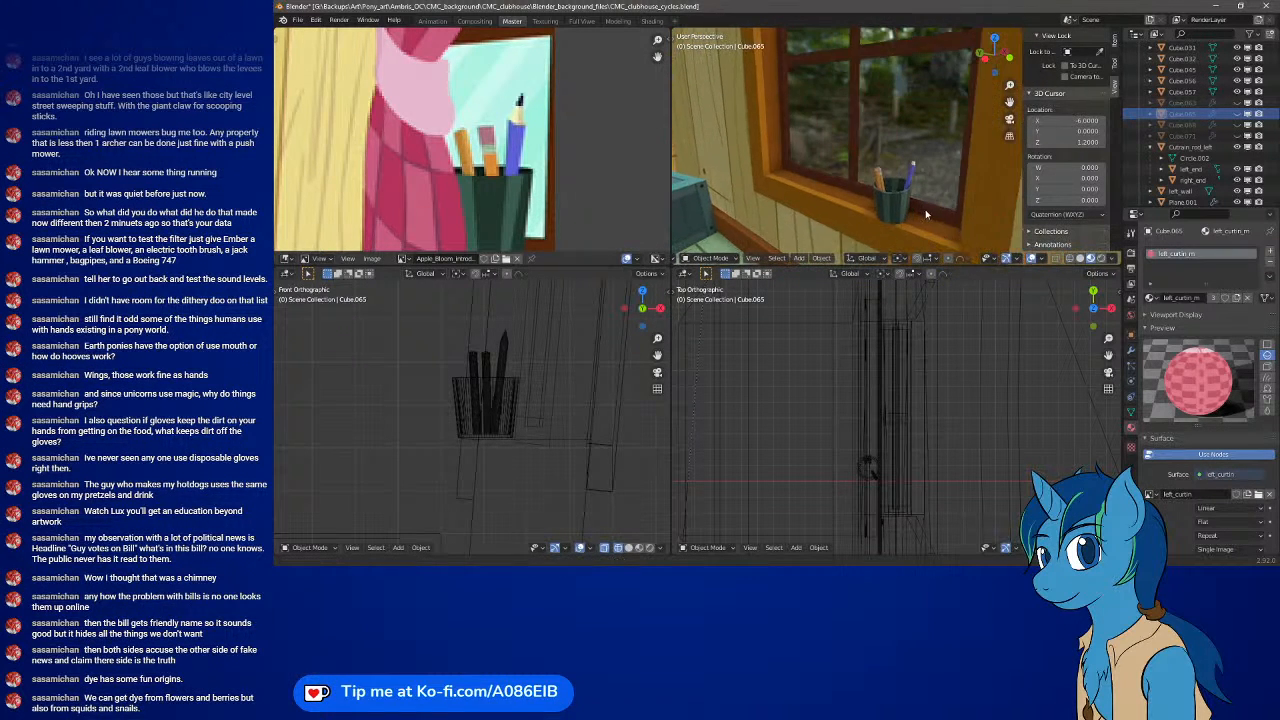
{"action": "left_click", "coordinate": [878, 198]}
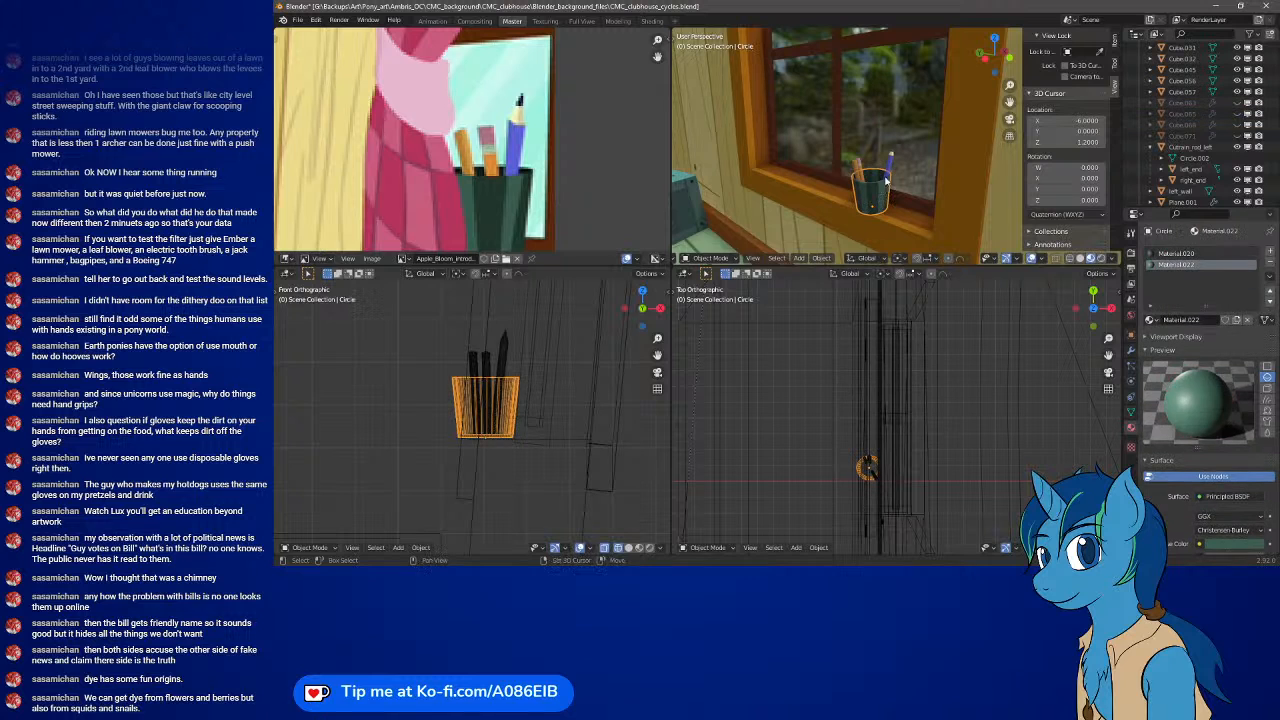
{"action": "left_click", "coordinate": [860, 170]}
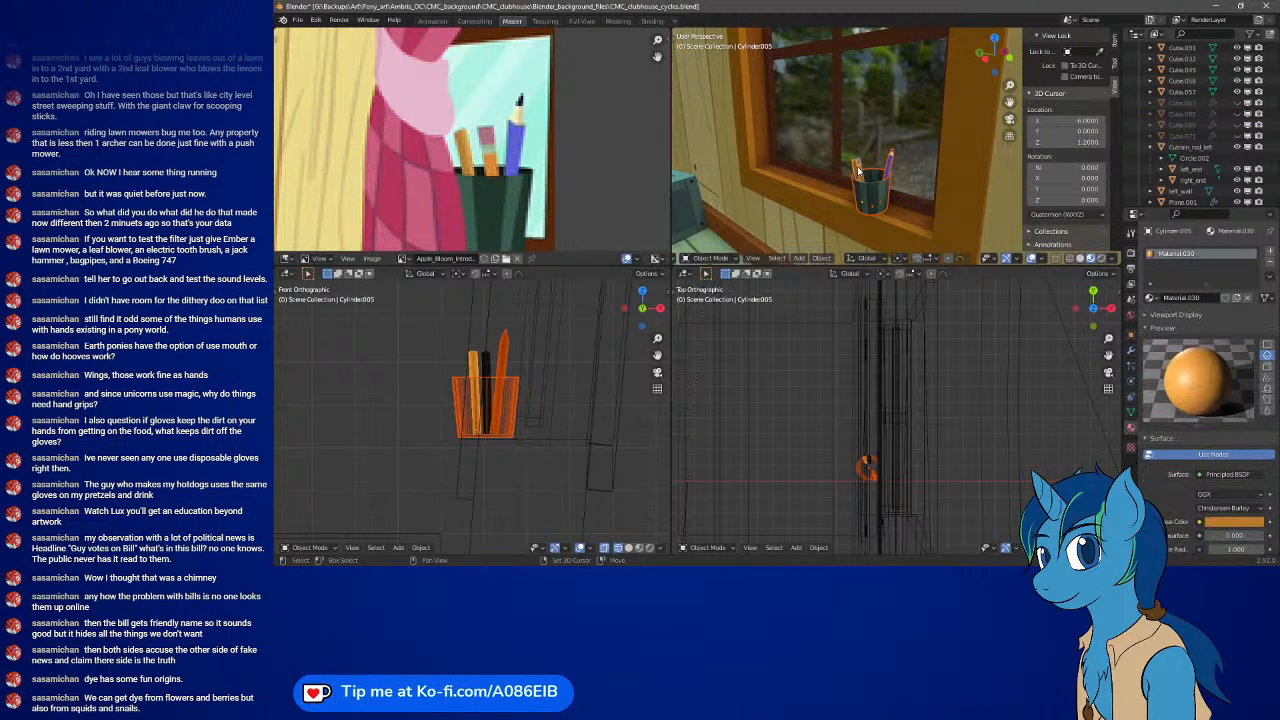
{"action": "left_click", "coordinate": [858, 170]}
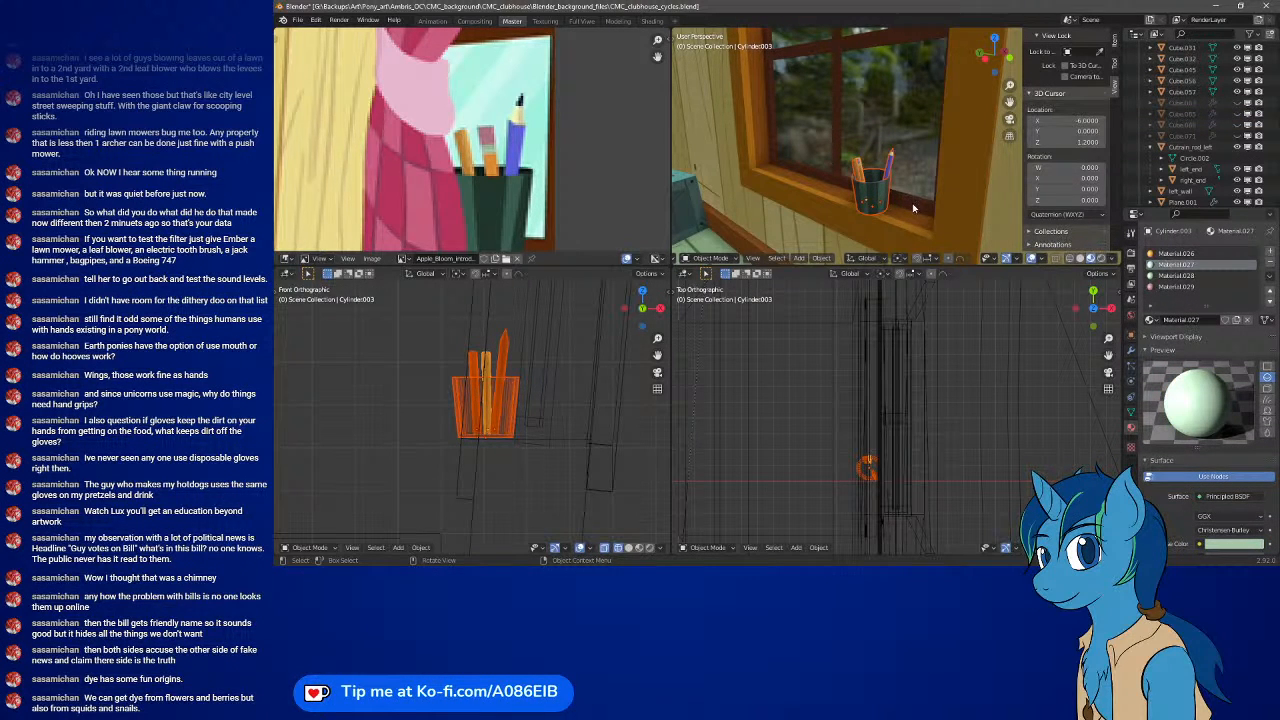
{"action": "key", "text": "g"}
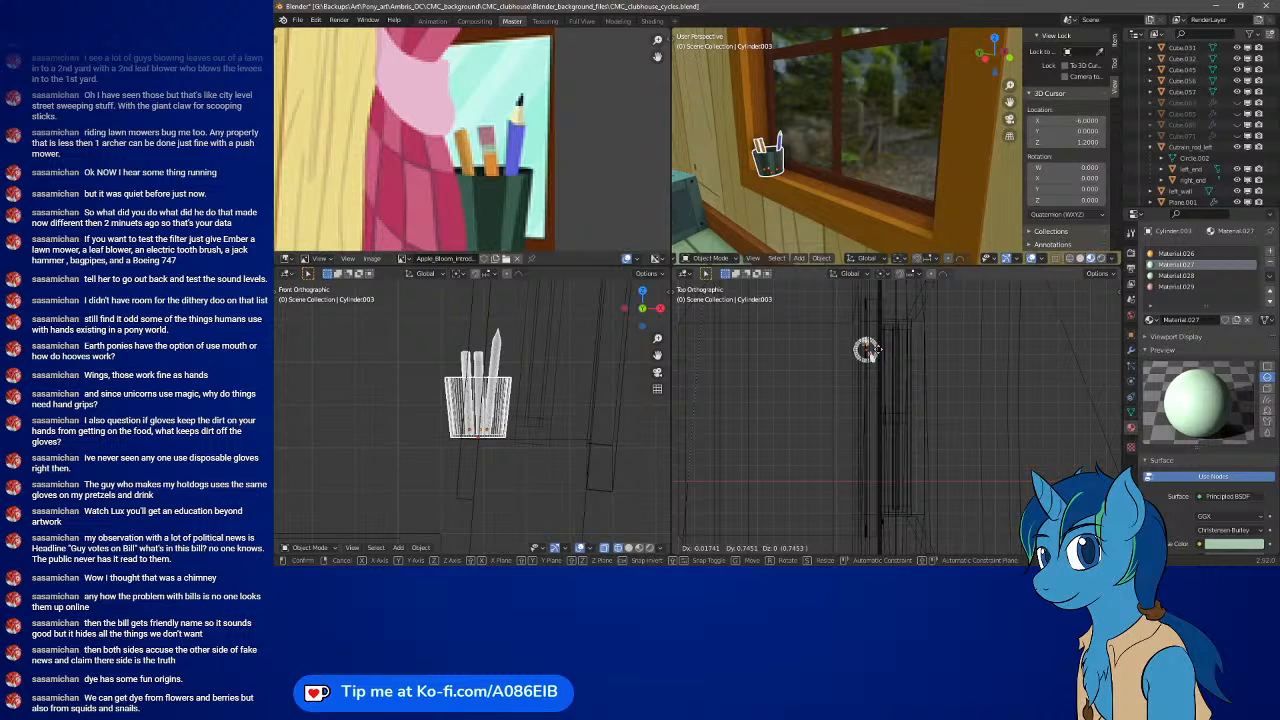
{"action": "left_click", "coordinate": [866, 349]}
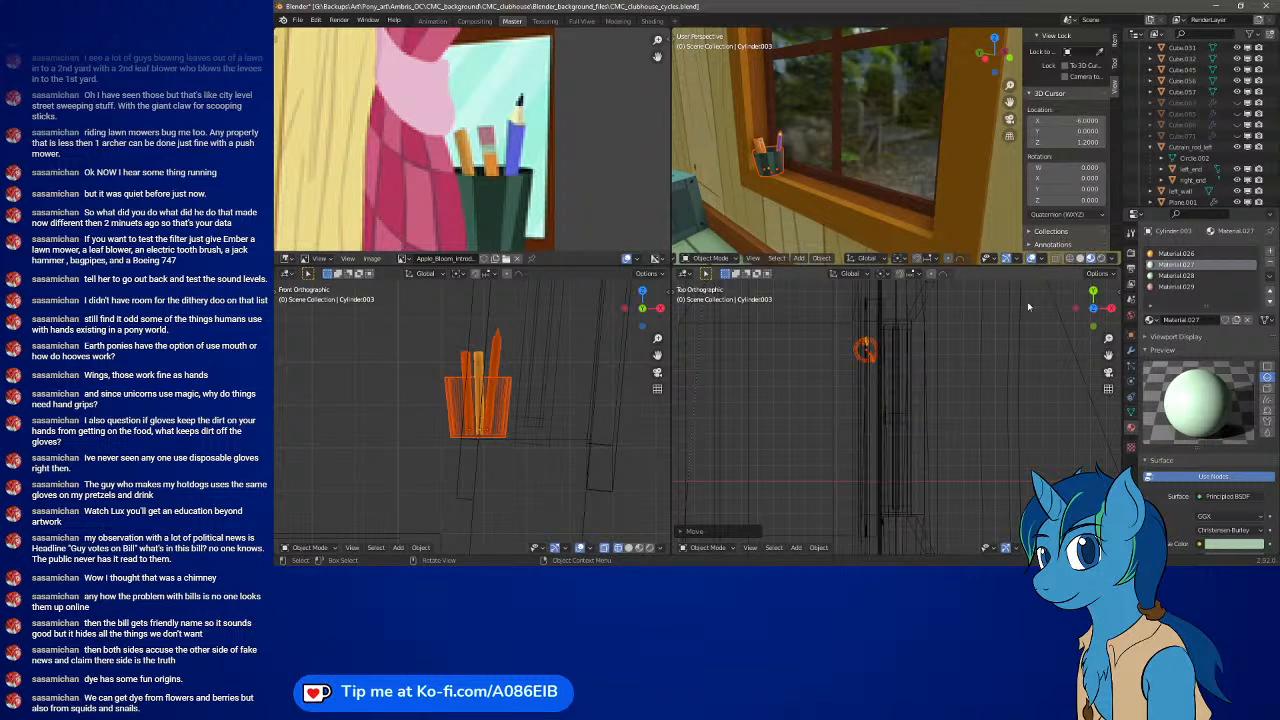
- Unhide the curtain on the positive Y side (Cube.063) and move the cup with its pencils about 0.08 units in negative Y along the sill
{"action": "left_click", "coordinate": [1236, 103]}
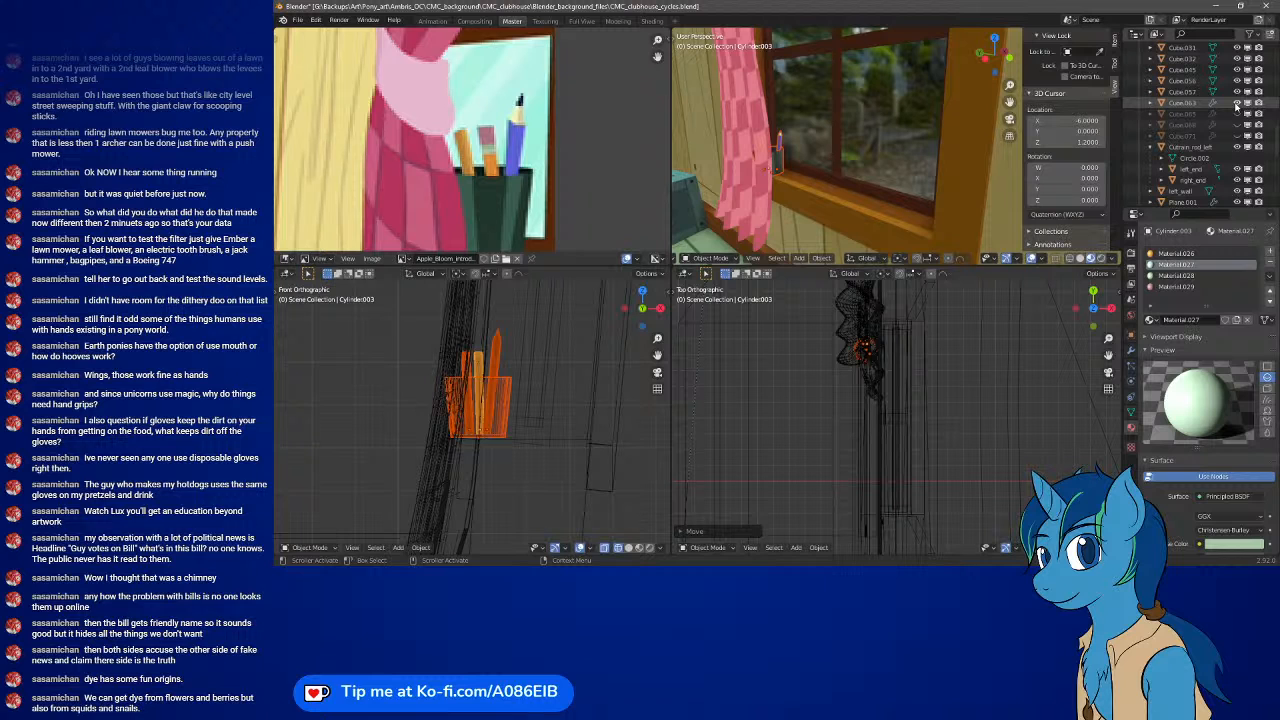
{"action": "key", "text": "g"}
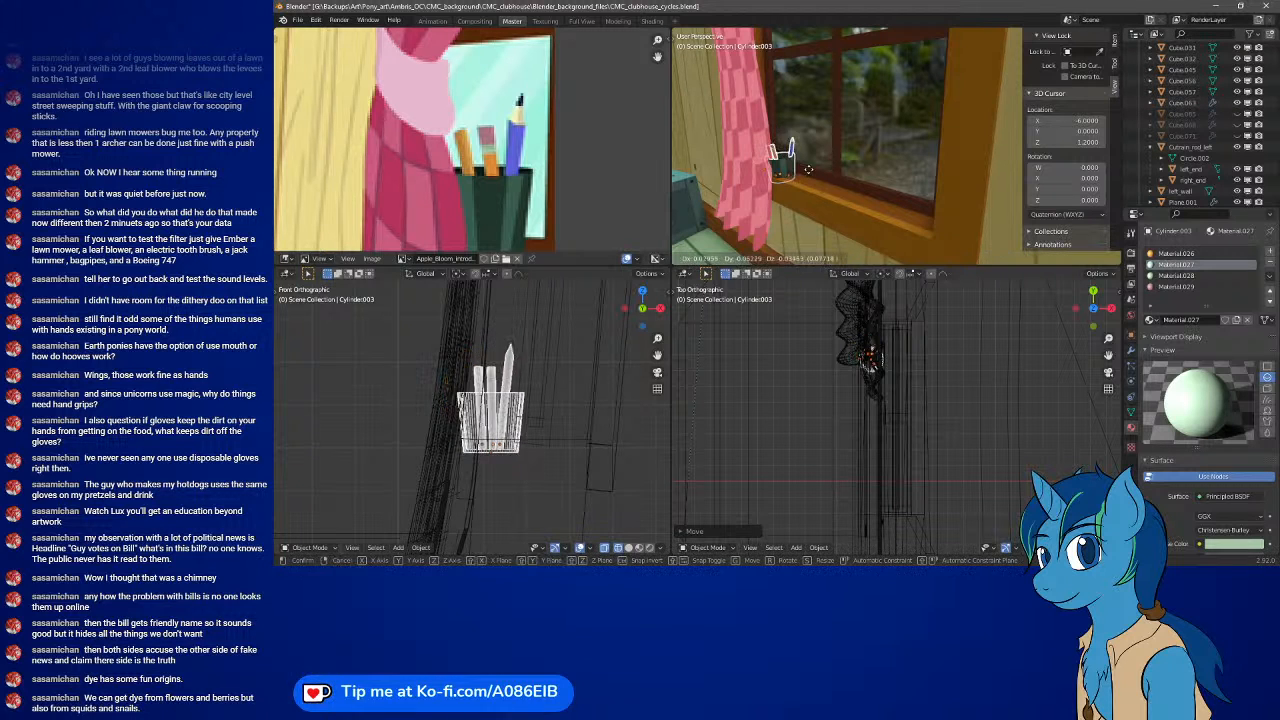
{"action": "left_click", "coordinate": [808, 170]}
{"action": "key", "text": "g"}
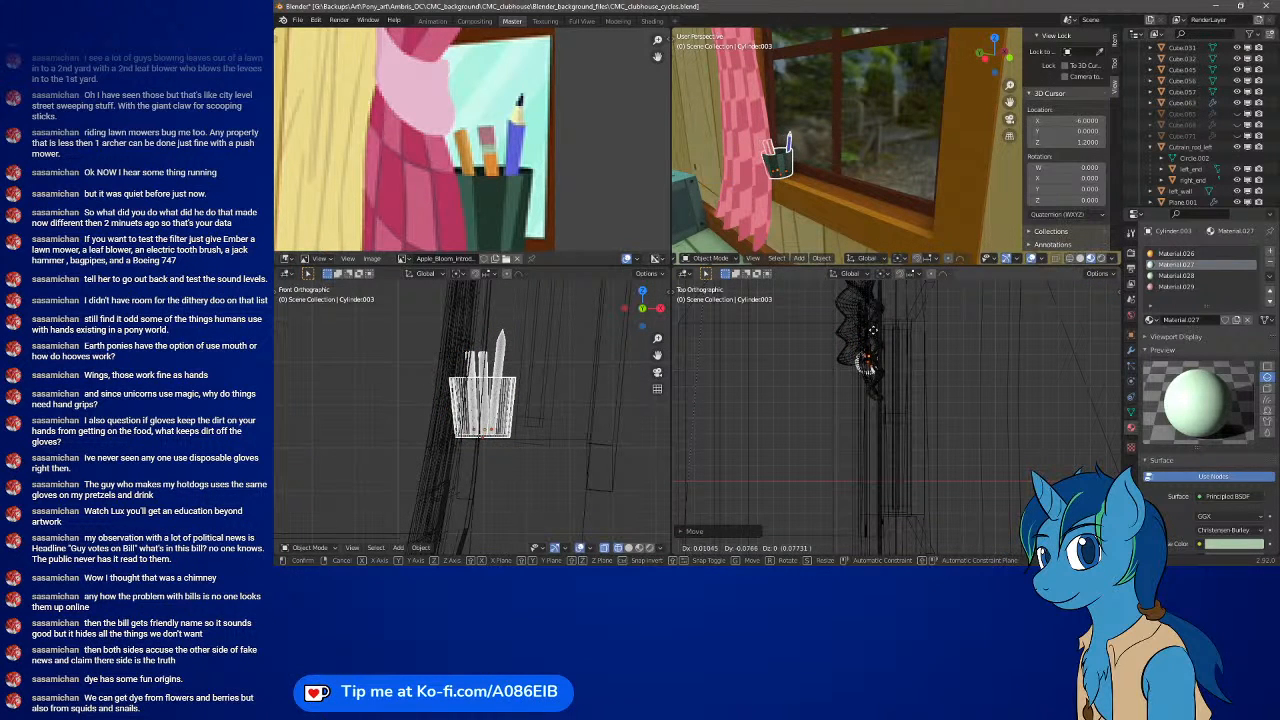
{"action": "left_click", "coordinate": [872, 330]}
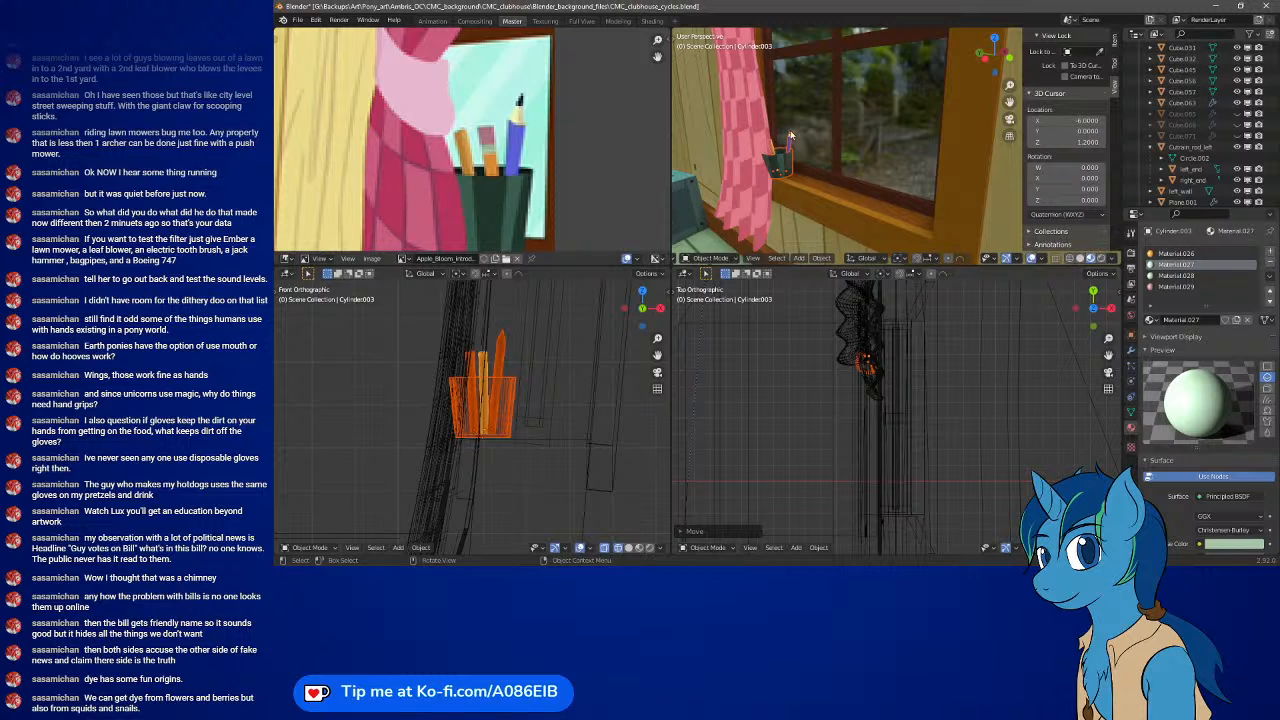
- Rotate the cup and pencils around the vertical axis in the top view so the tall pencil sits on the negative X side
{"action": "scroll", "coordinate": [830, 140], "scroll_direction": "up", "scroll_amount": 4}
{"action": "middle_click_drag", "start_coordinate": [824, 136], "coordinate": [784, 163]}
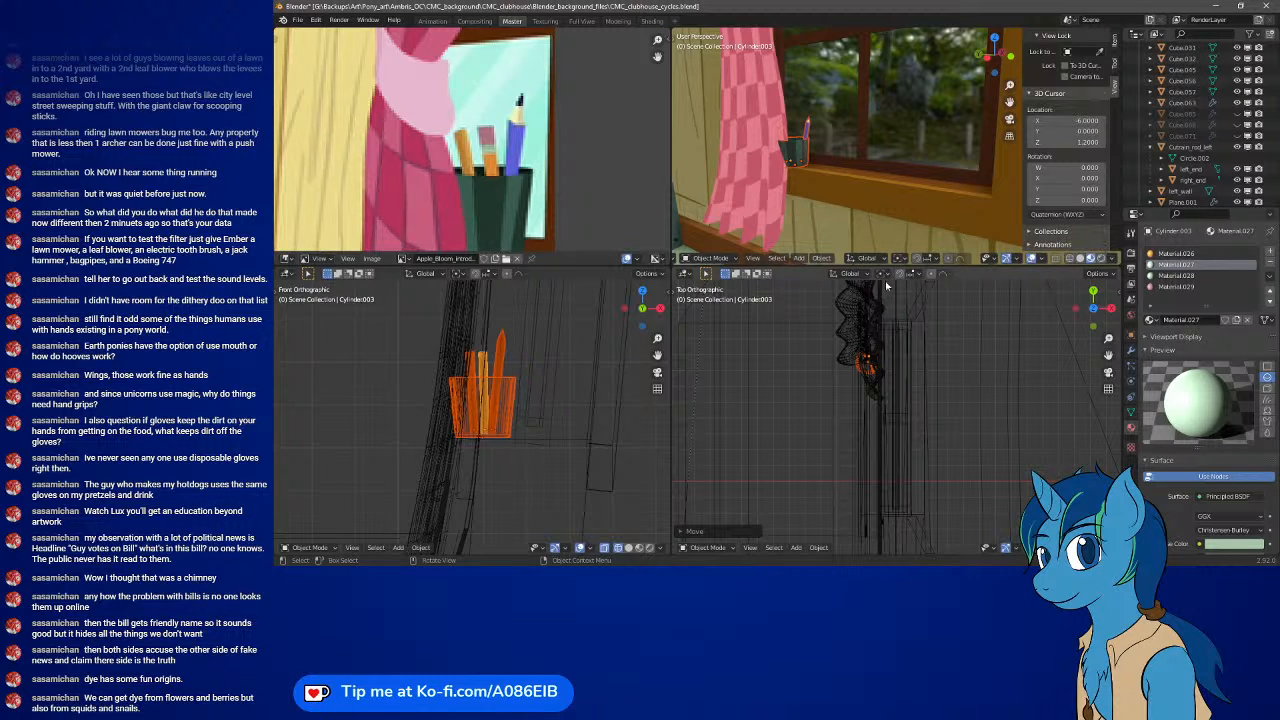
{"action": "middle_click_drag", "start_coordinate": [840, 131], "coordinate": [843, 159]}
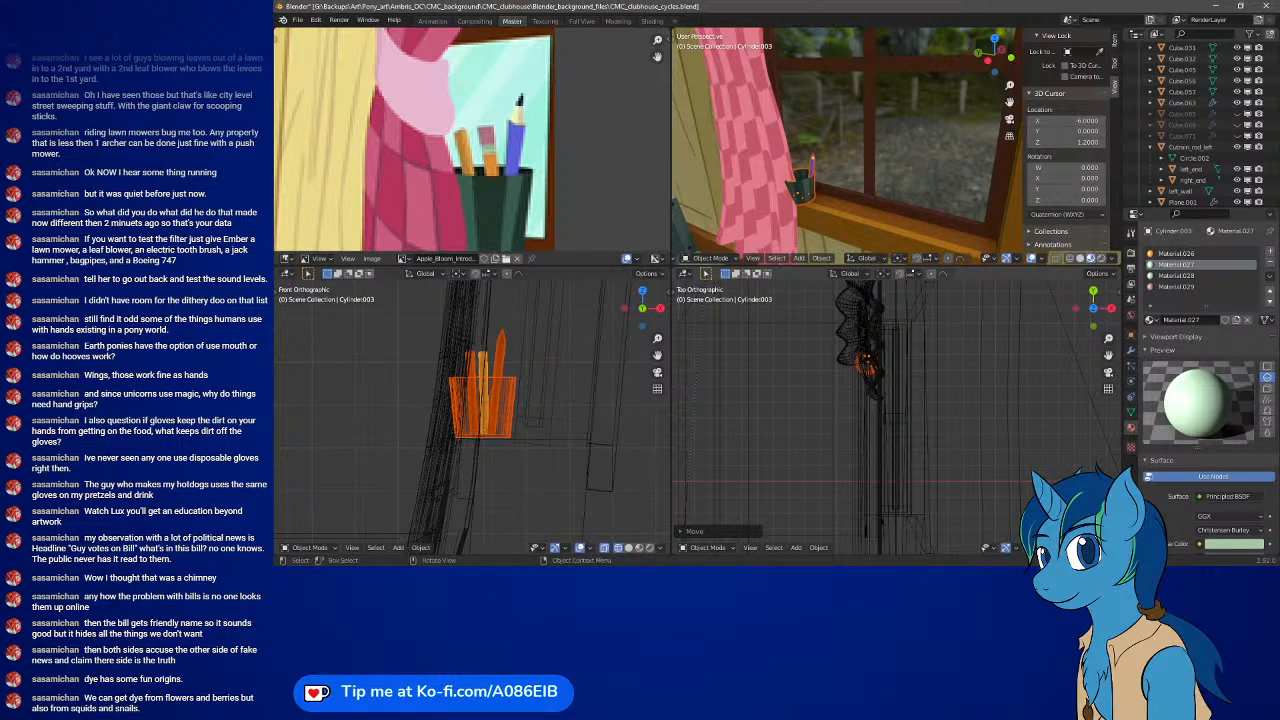
{"action": "key", "text": "r"}
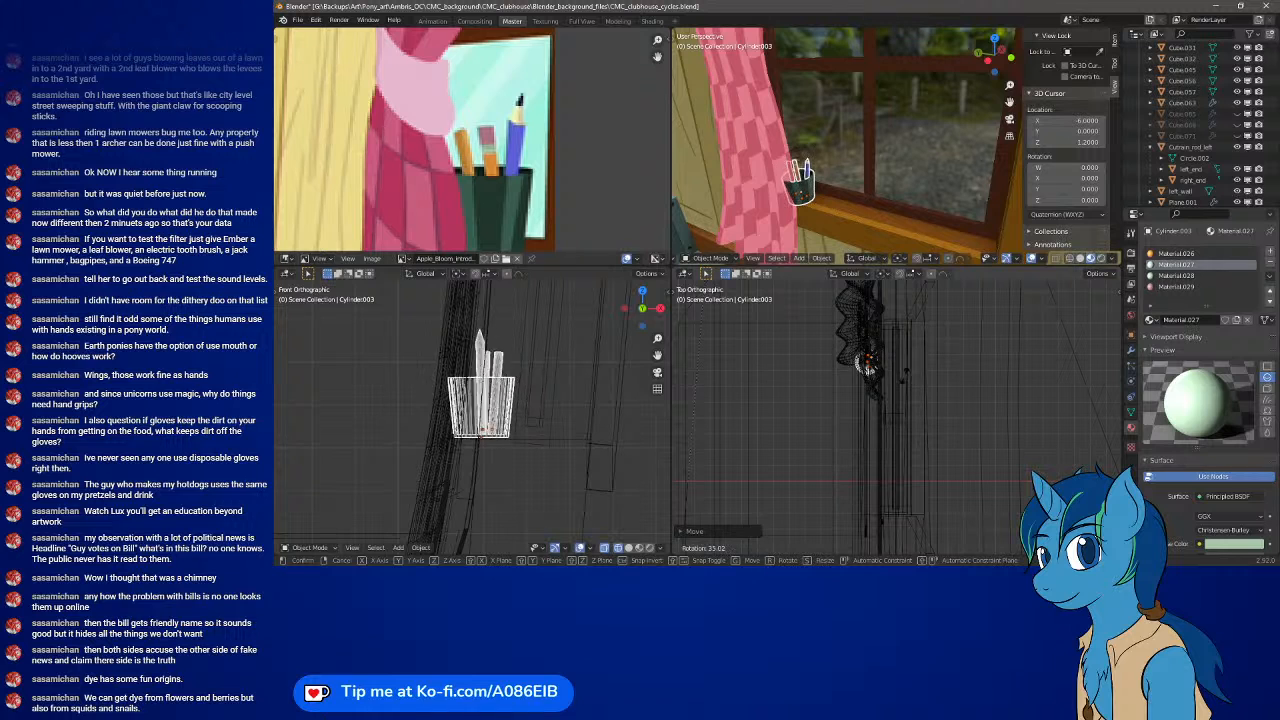
{"action": "left_click", "coordinate": [895, 377]}
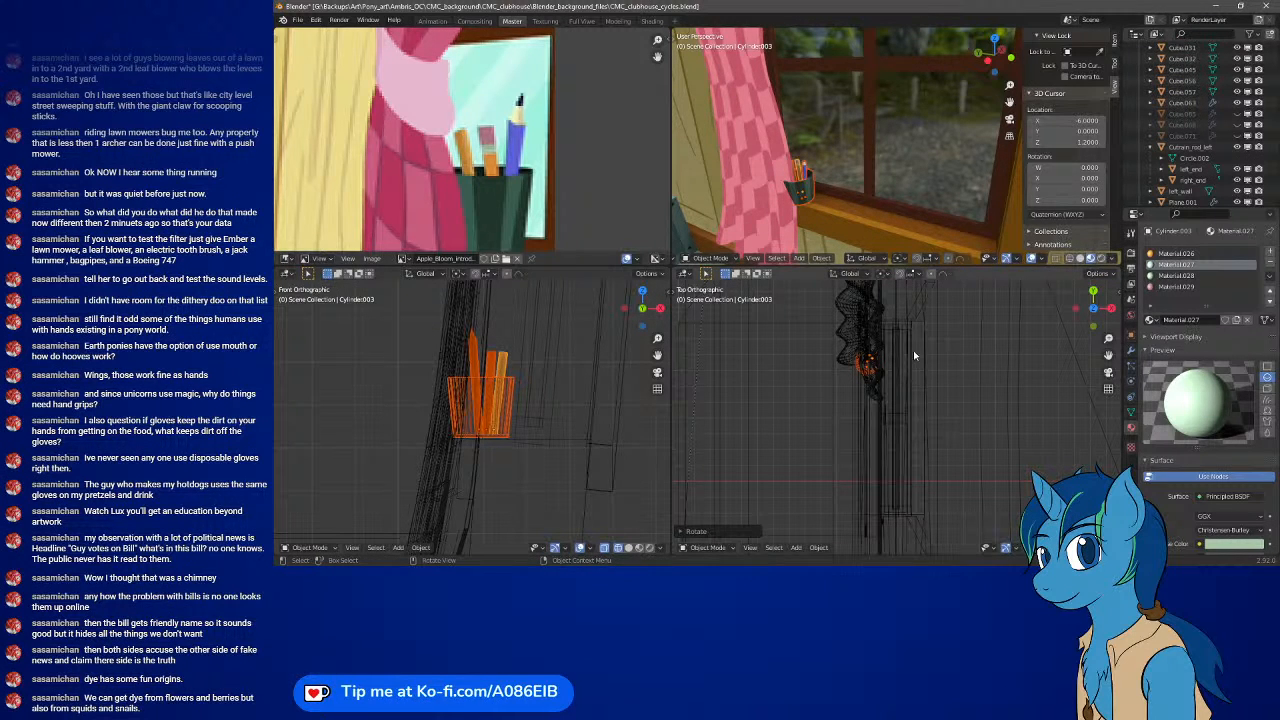
- Move the cup and pencils about 0.01 units in positive X in the front view, away from the curtain
{"action": "scroll", "coordinate": [829, 173], "scroll_direction": "up", "scroll_amount": 4}
{"action": "mouse_move", "coordinate": [800, 211]}
{"action": "middle_mouse_down"}
{"action": "mouse_move", "coordinate": [768, 200]}
{"action": "mouse_move", "coordinate": [786, 197]}
{"action": "middle_mouse_up"}
{"action": "mouse_move", "coordinate": [740, 150]}
{"action": "middle_mouse_down", "text": "shift"}
{"action": "mouse_move", "coordinate": [795, 196]}
{"action": "mouse_move", "coordinate": [772, 179]}
{"action": "middle_mouse_up", "text": "shift"}
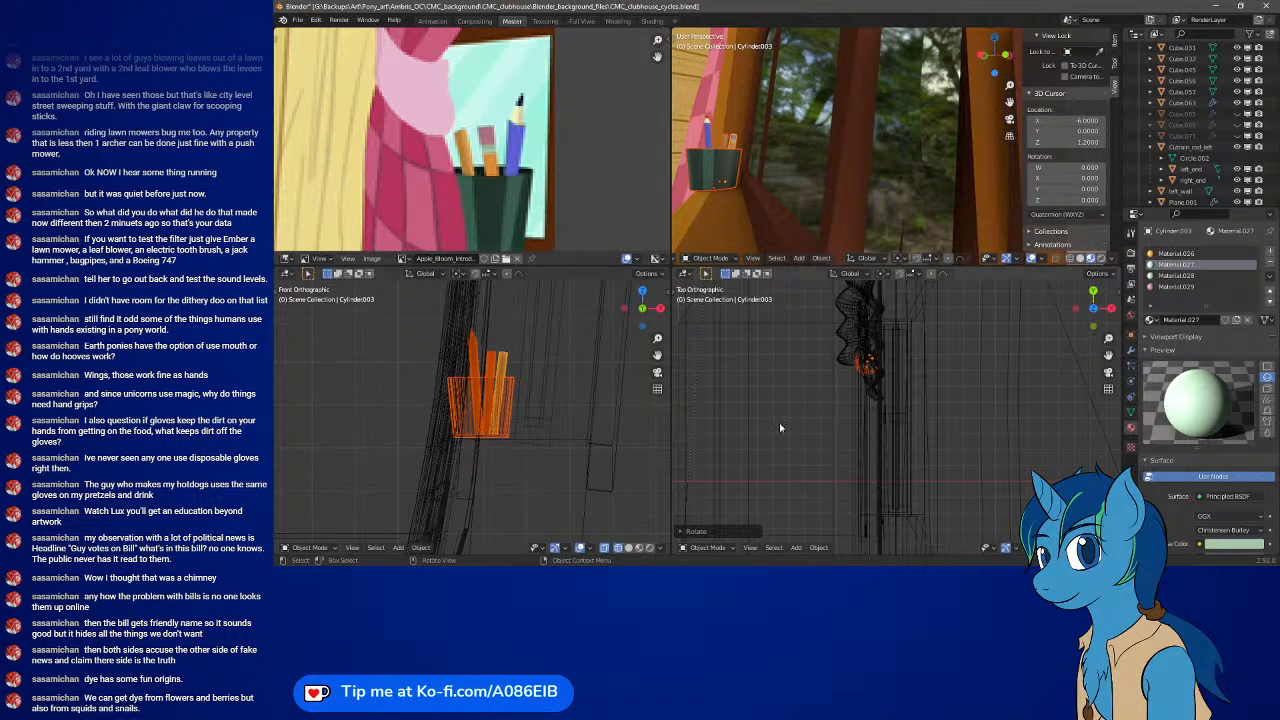
{"action": "key", "text": "g"}
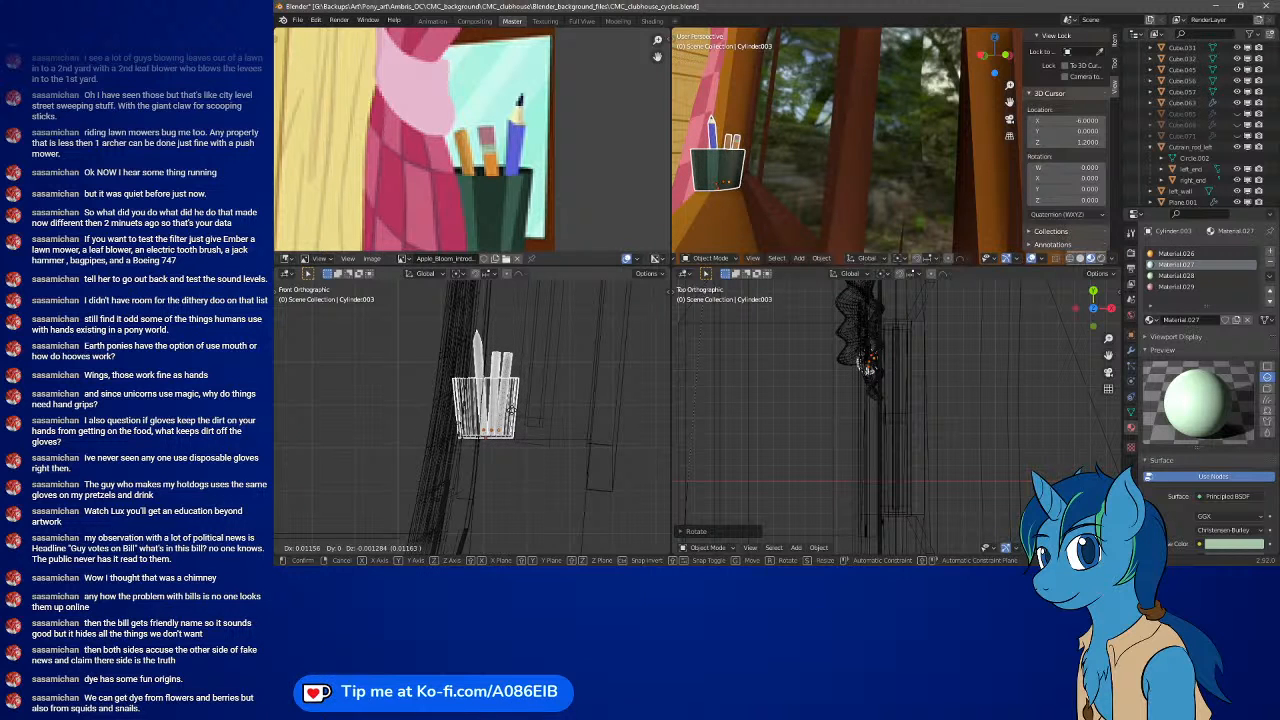
{"action": "left_click", "coordinate": [511, 410]}
{"action": "mouse_move", "coordinate": [700, 191]}
{"action": "middle_mouse_down"}
{"action": "mouse_move", "coordinate": [755, 194]}
{"action": "mouse_move", "coordinate": [705, 199]}
{"action": "middle_mouse_up"}
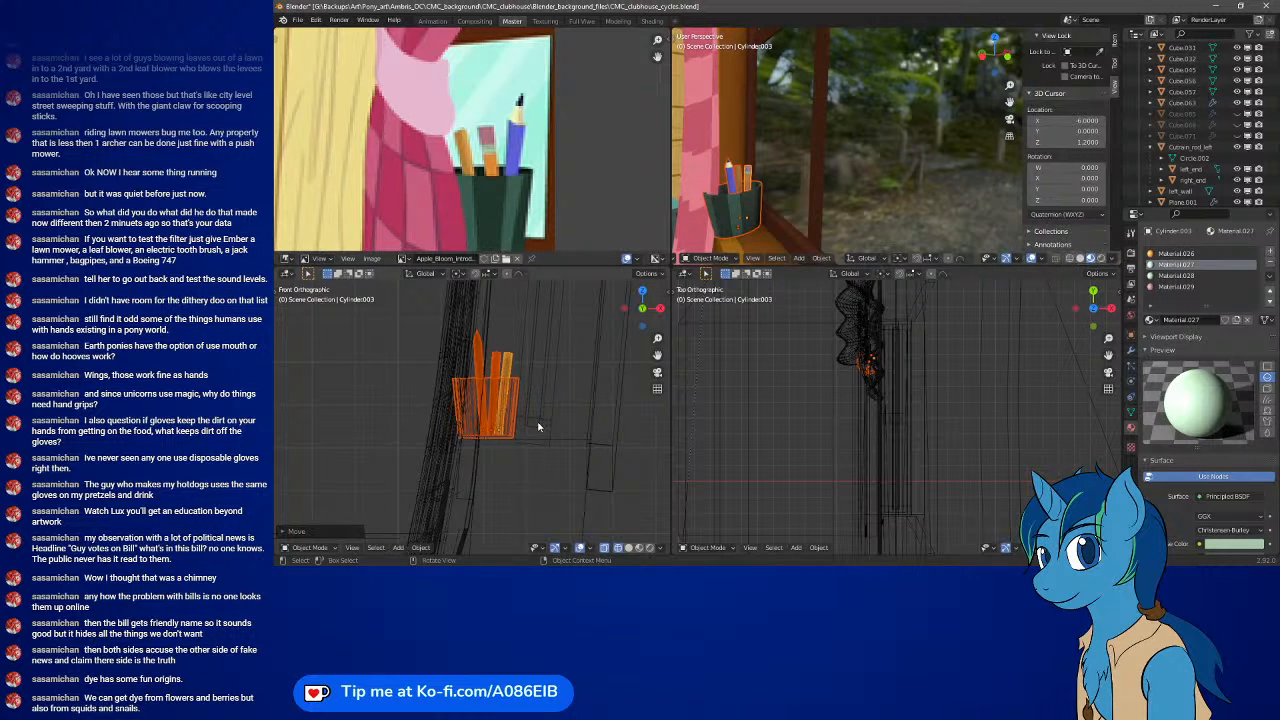
- Keep the cup's current scale and shift it with the pencils about 0.04 units further in positive X on the sill
{"action": "key", "text": "s"}
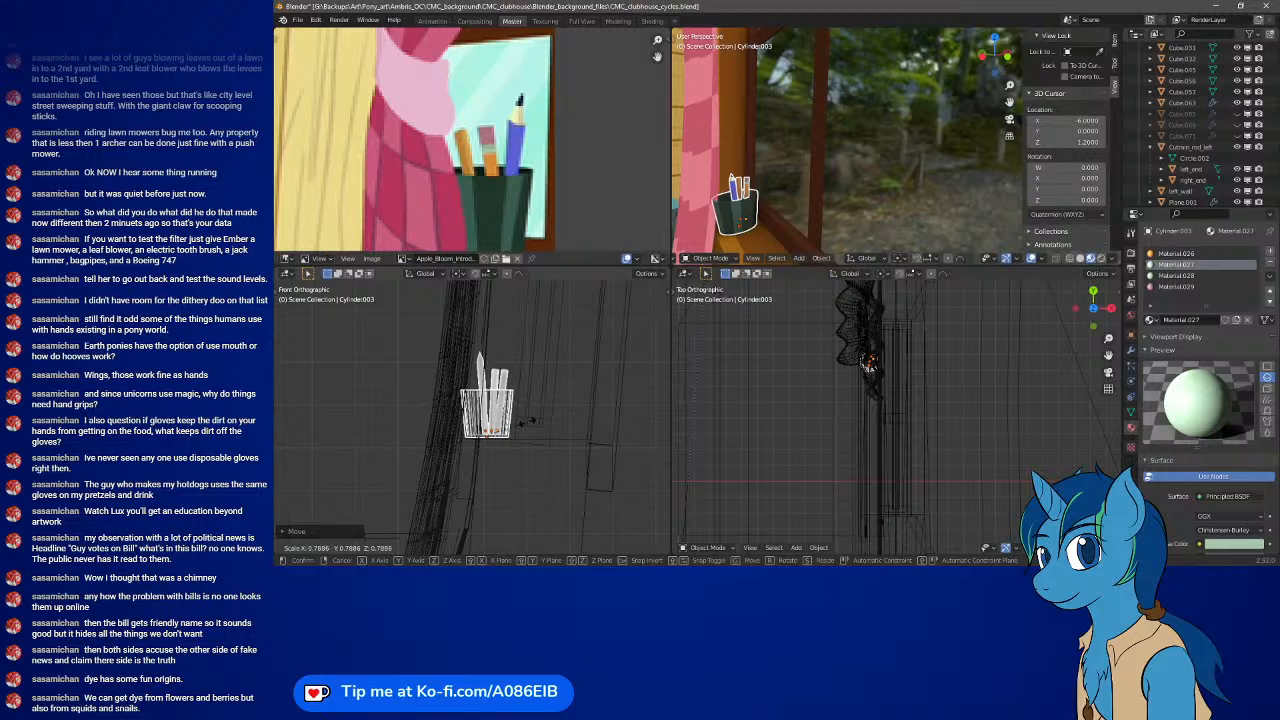
{"action": "right_click", "coordinate": [548, 426]}
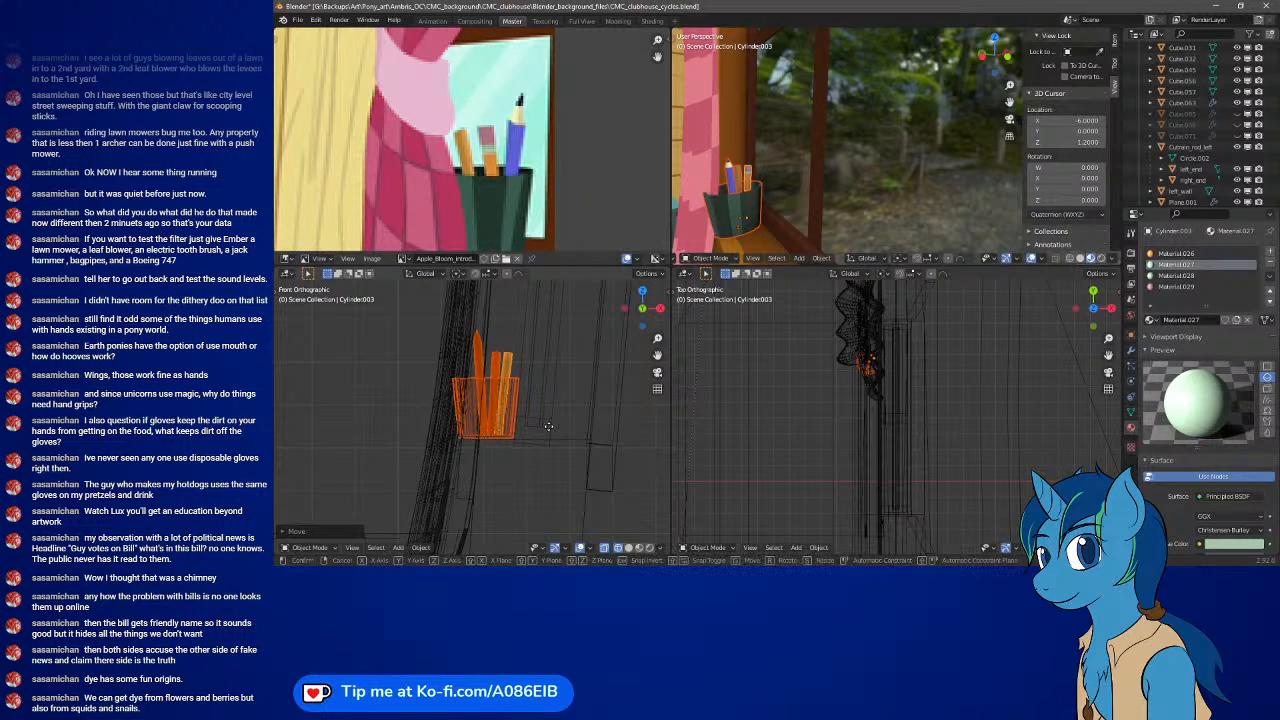
{"action": "key", "text": "g"}
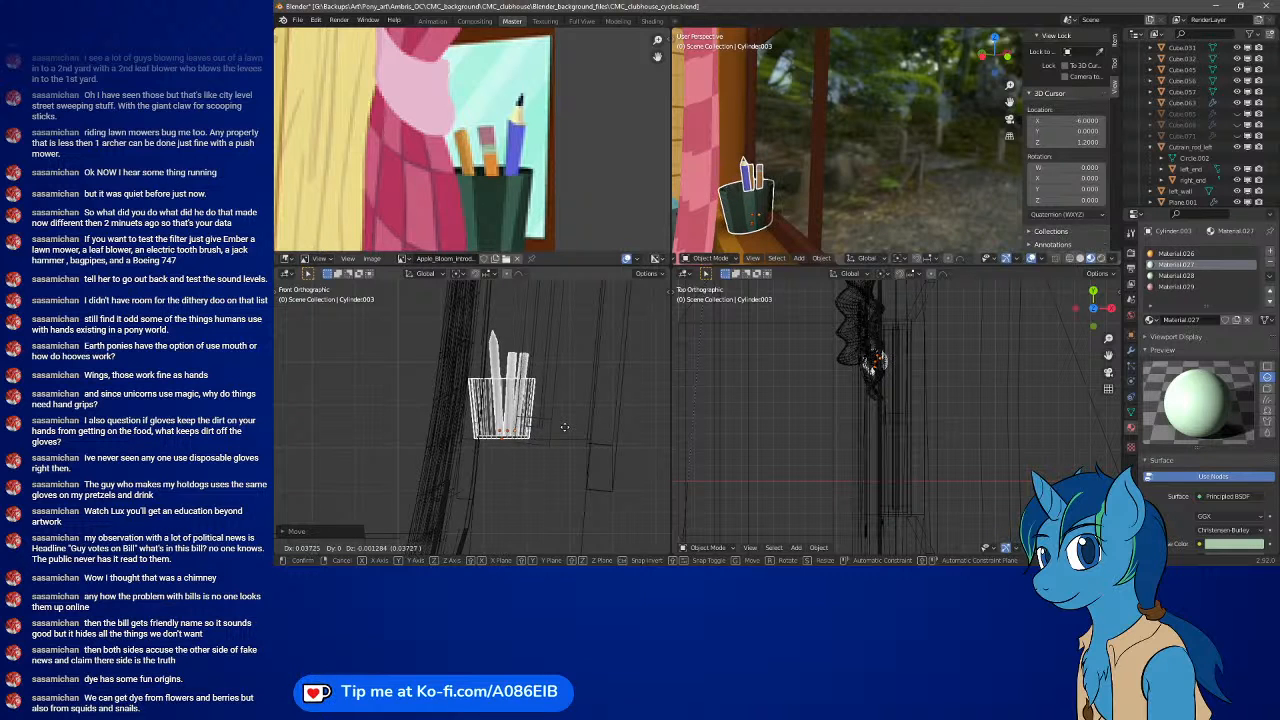
{"action": "left_click", "coordinate": [565, 432]}
- View the scene through the camera without the sidebar and compare the cup's placement and size with the reference image
{"action": "middle_click_drag", "start_coordinate": [760, 160], "coordinate": [858, 192]}
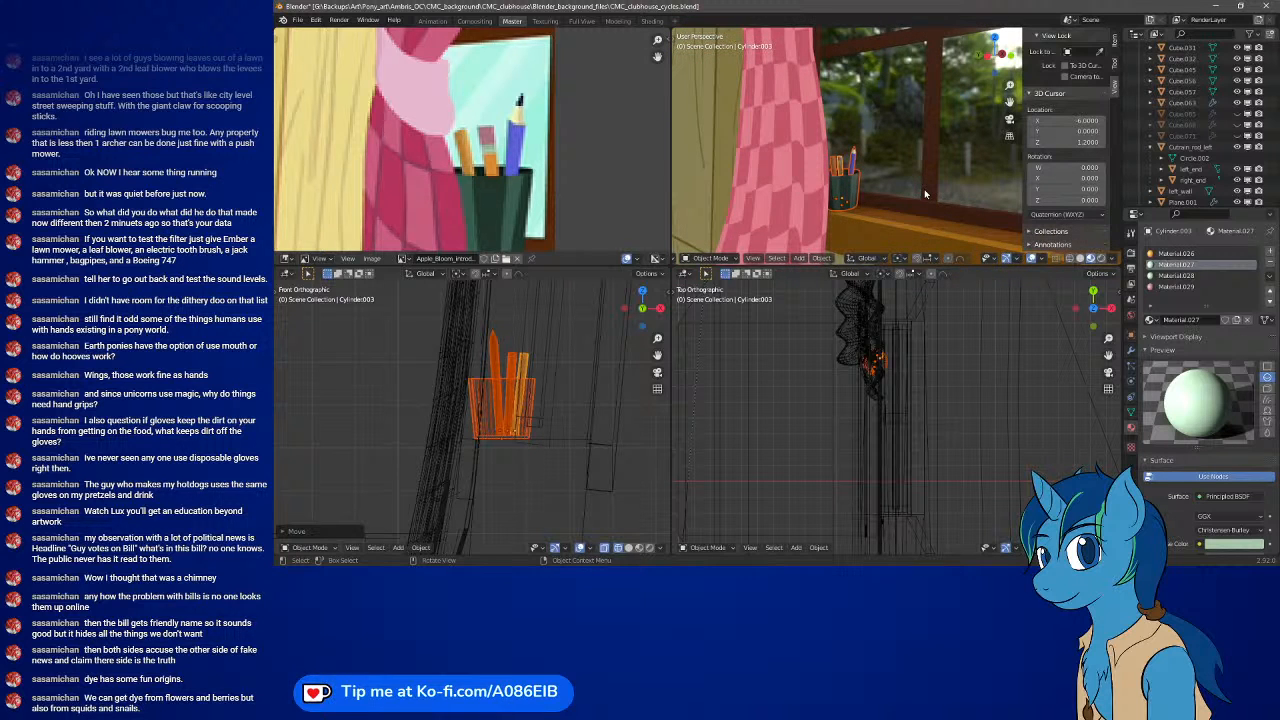
{"action": "key", "text": "KP_0"}
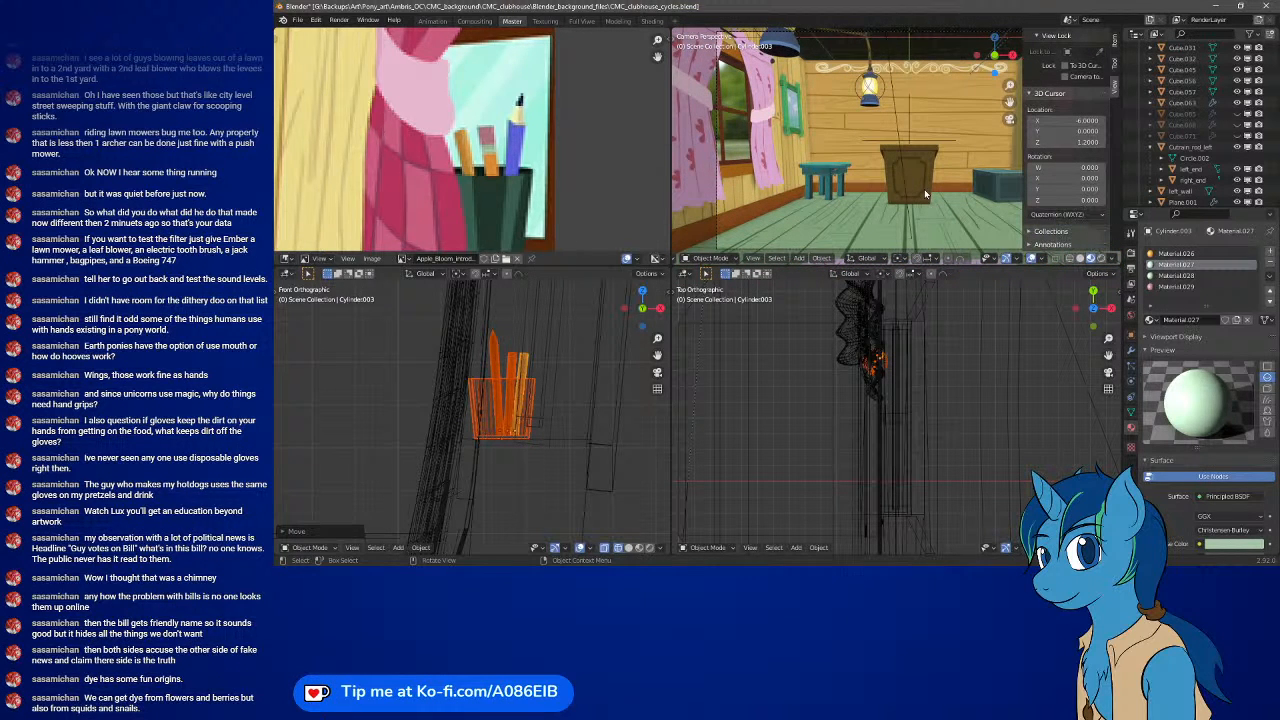
{"action": "key", "text": "n"}
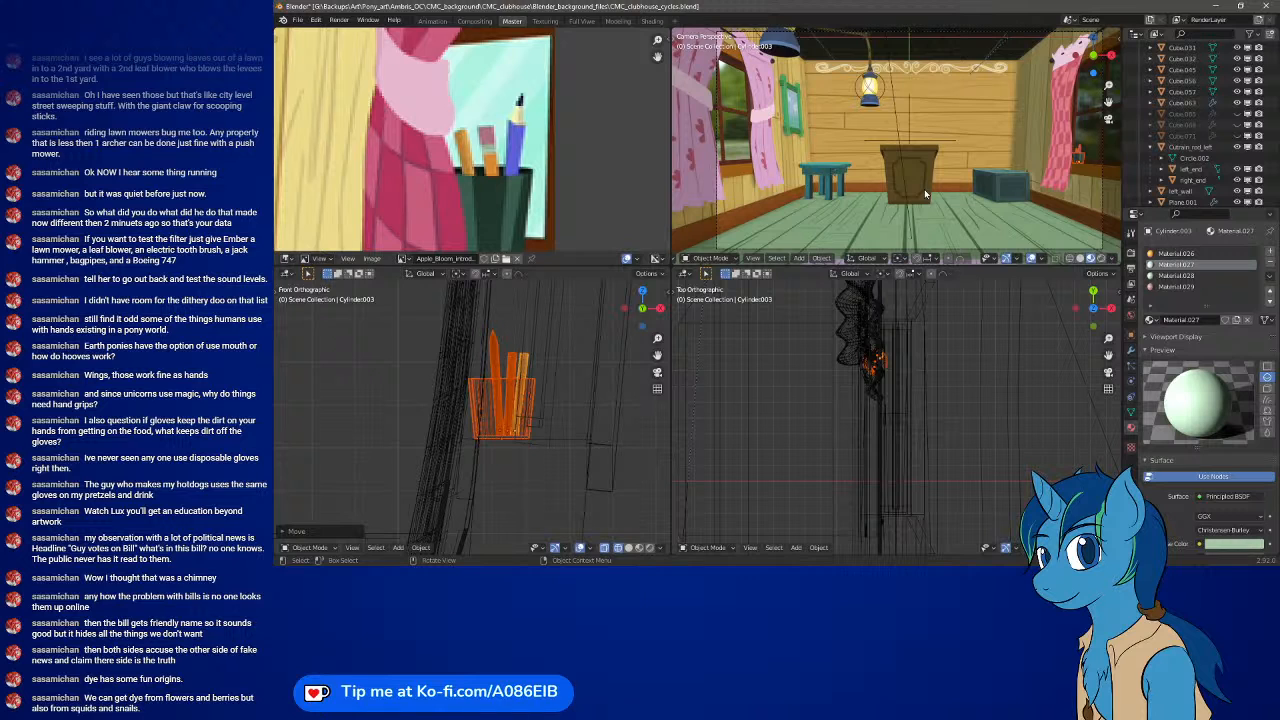
{"action": "scroll", "coordinate": [546, 174], "scroll_direction": "down", "scroll_amount": 2}
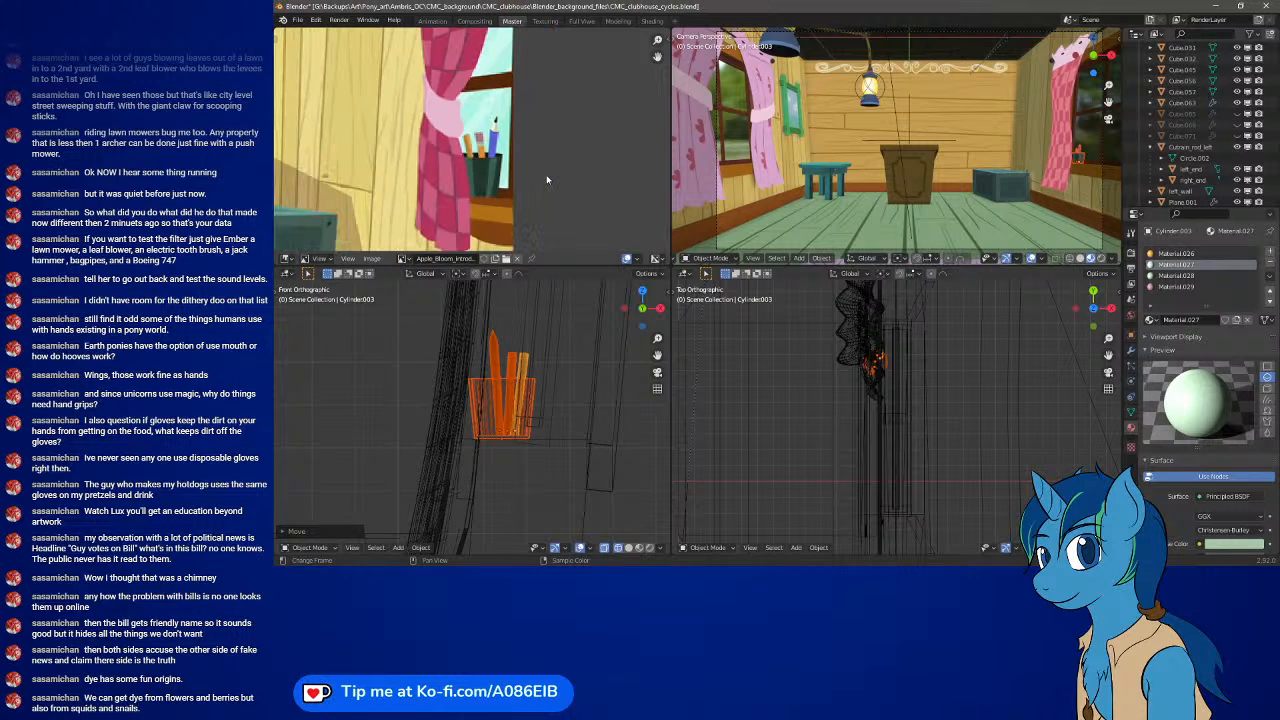
{"action": "scroll", "coordinate": [546, 179], "scroll_direction": "down", "scroll_amount": 2}
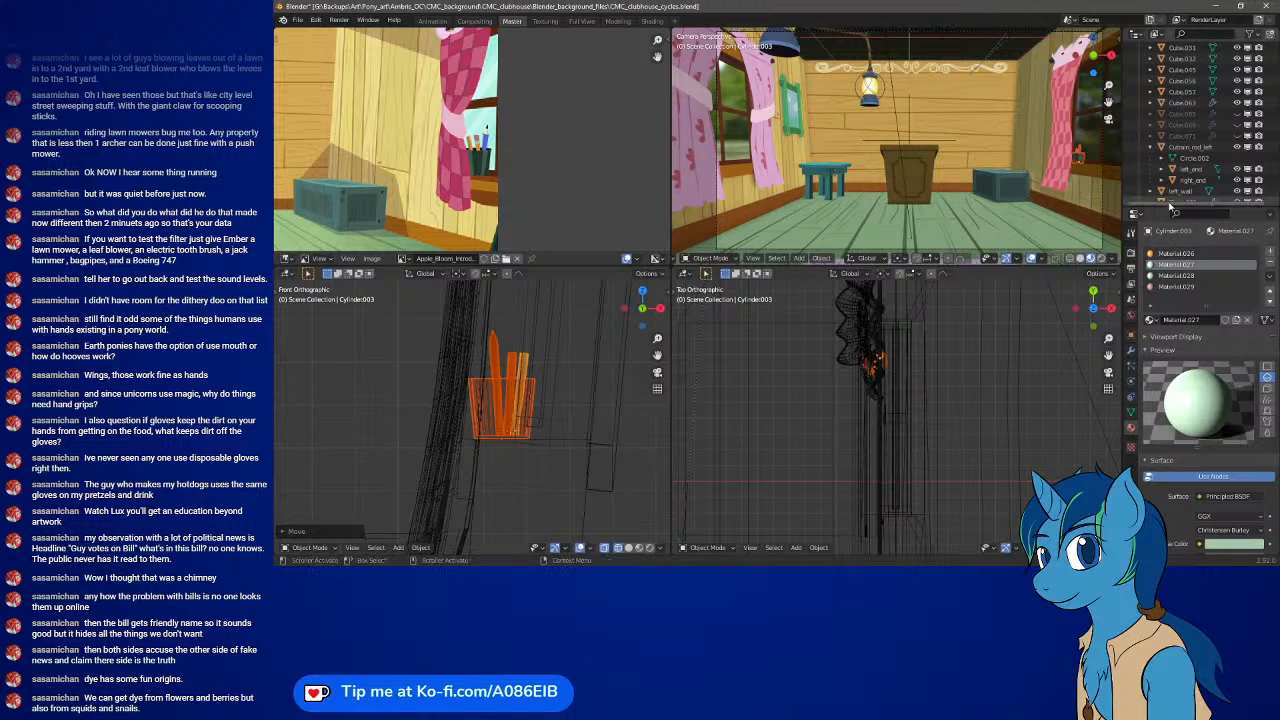
- Unhide the other window curtain (Cube.065) and both curtain ties (Cube.068 and Cube.071)
{"action": "left_click", "coordinate": [1237, 114]}
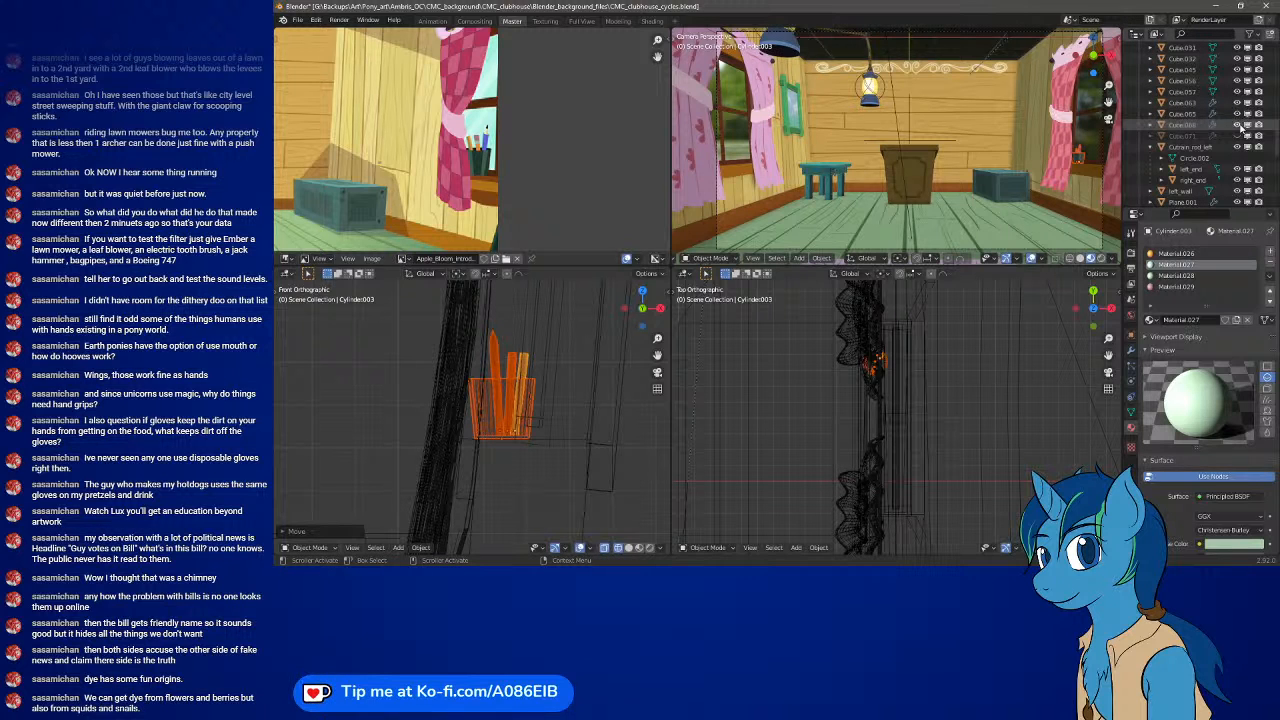
{"action": "left_click", "coordinate": [1237, 124]}
{"action": "left_click", "coordinate": [1237, 135]}
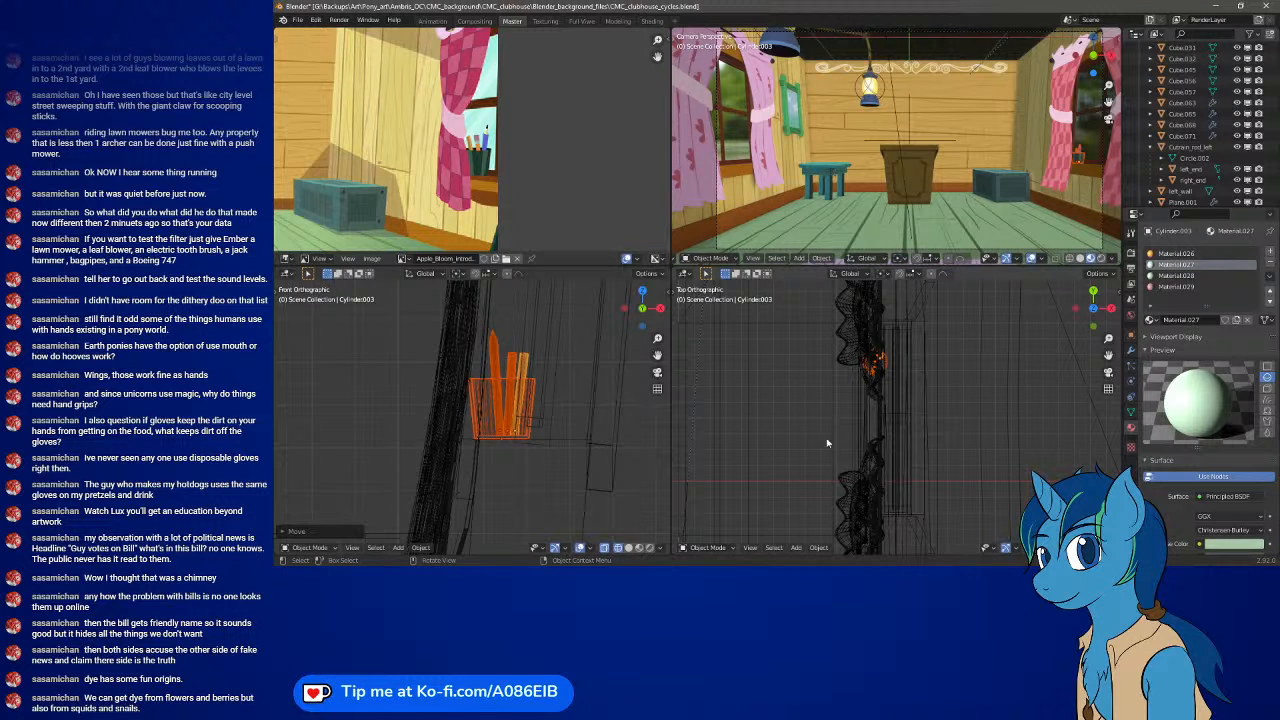
- Deselect all objects and save the Blender file
{"action": "left_click", "coordinate": [776, 259]}
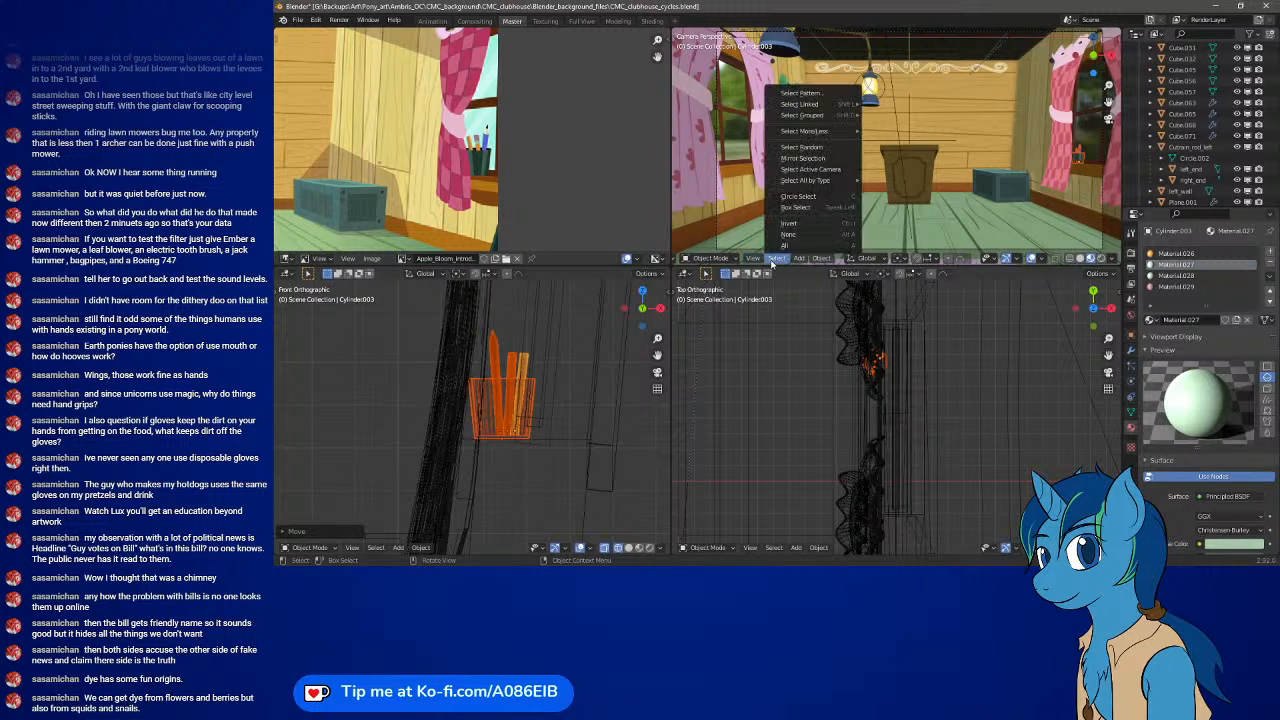
{"action": "left_click", "coordinate": [793, 239]}
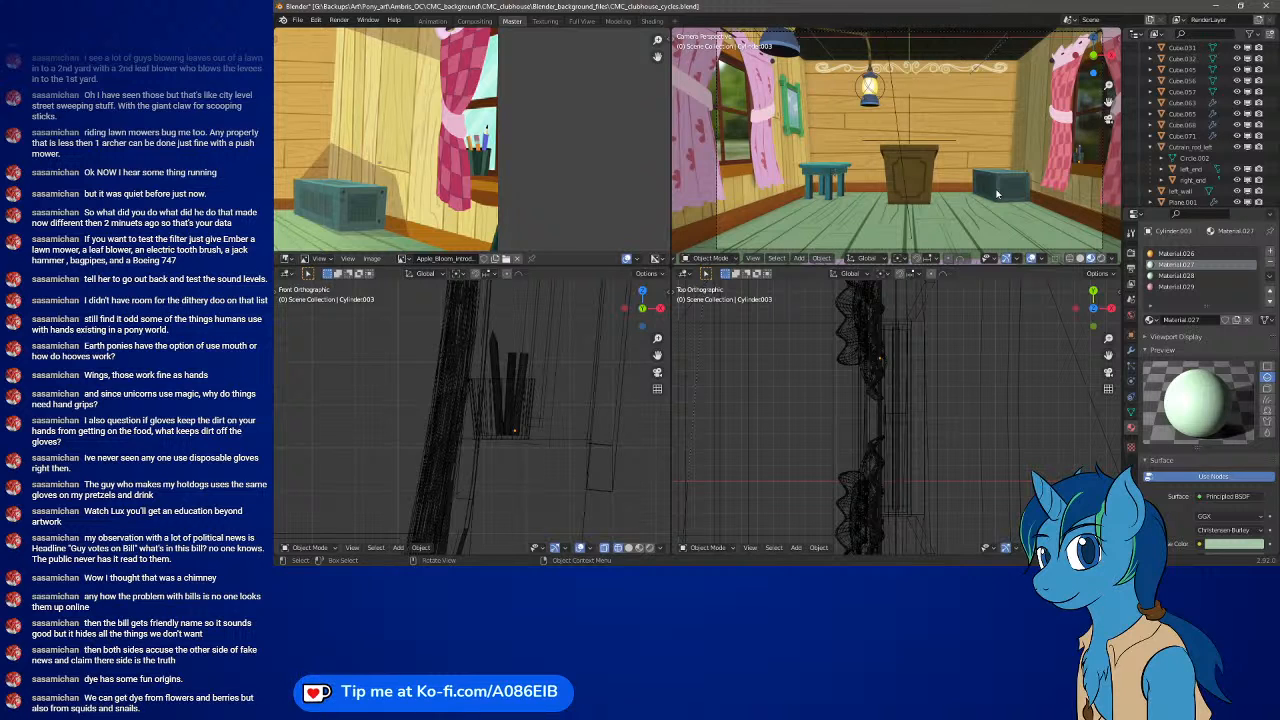
{"action": "key", "text": "ctrl"}
{"action": "key", "text": "ctrl+s"}
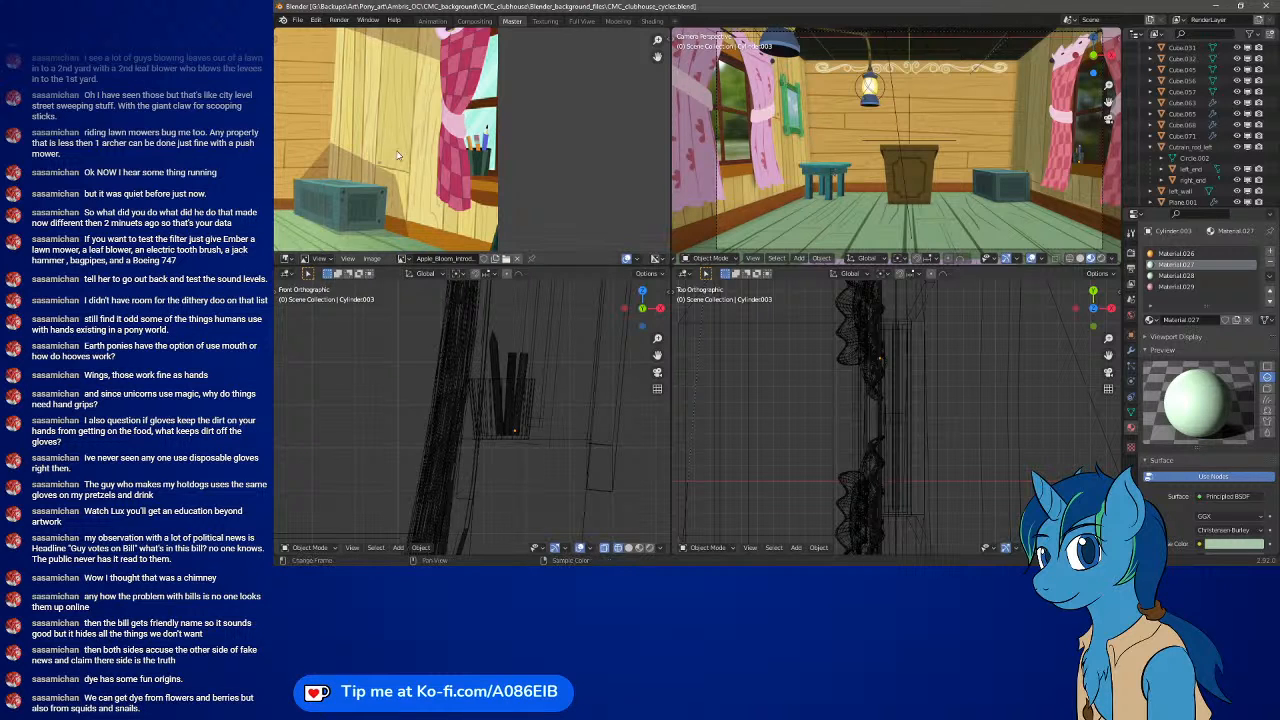
- Show the whole clubhouse reference image to compare the full room with the camera view
{"action": "scroll", "coordinate": [396, 155], "scroll_direction": "down", "scroll_amount": 5}
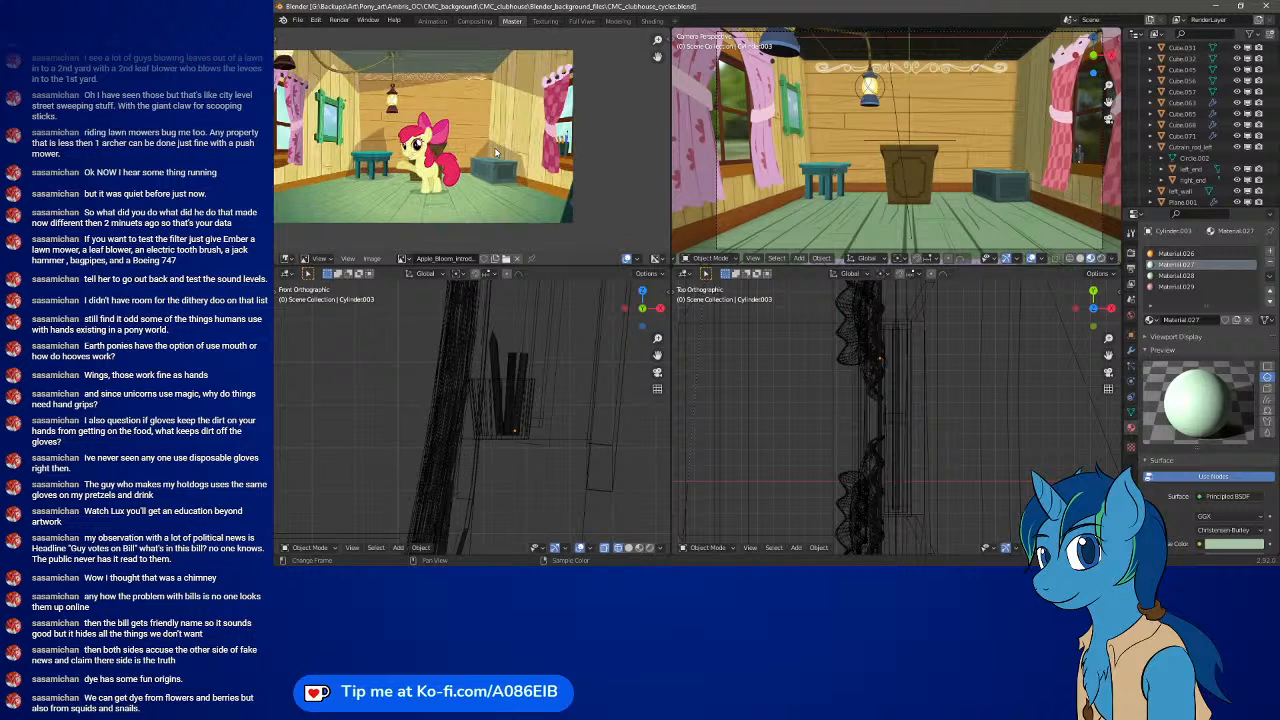
{"action": "middle_click_drag", "start_coordinate": [494, 152], "coordinate": [526, 160]}
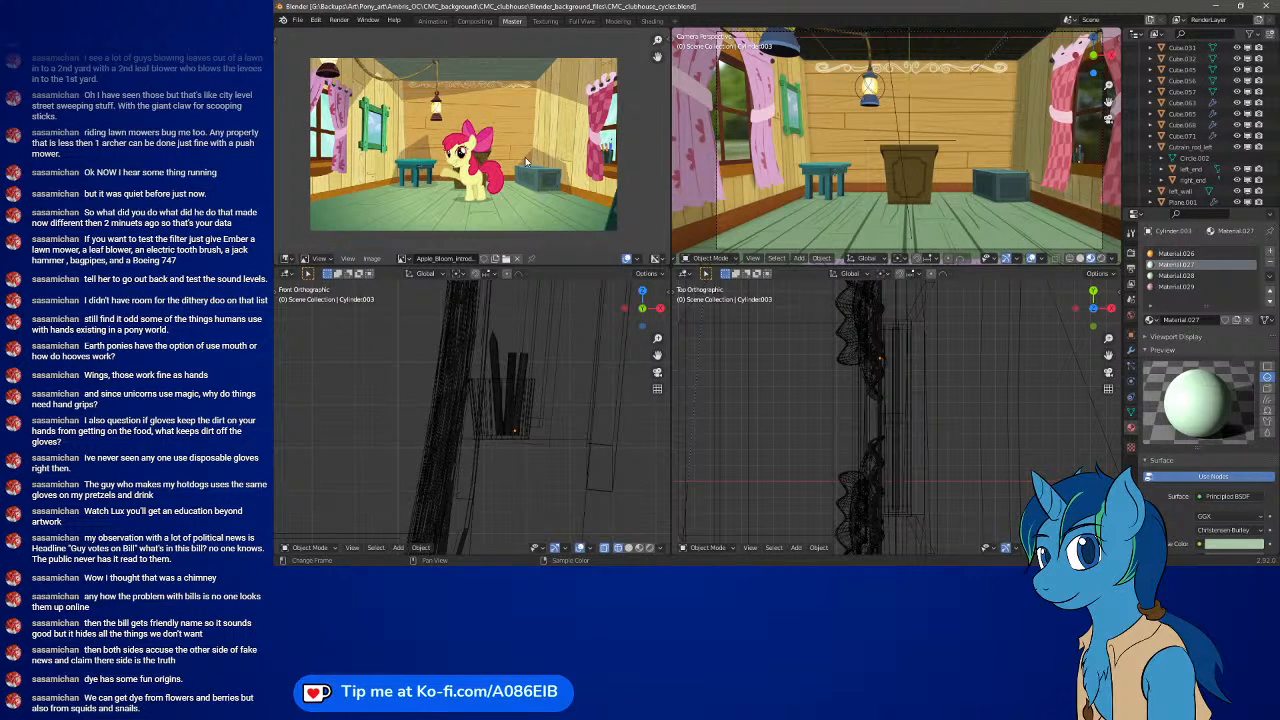